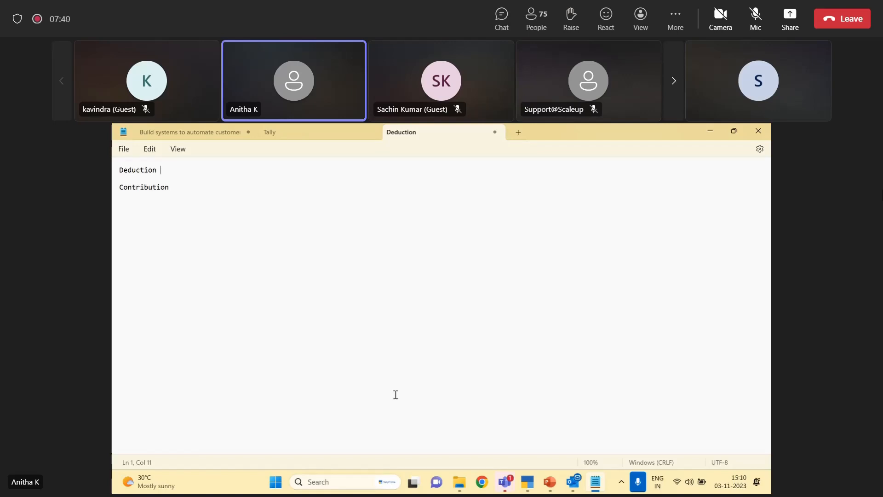
Switch to the payroll presentation in PowerPoint and highlight the Canteen Deduction and Deduction headings on the Salary Details slide.
{"action": "left_click", "coordinate": [552, 487]}
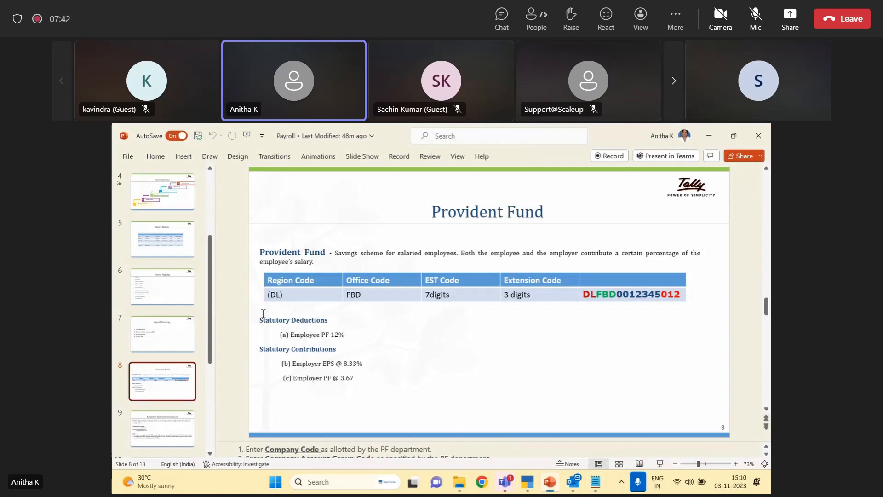
{"action": "left_click", "coordinate": [170, 244]}
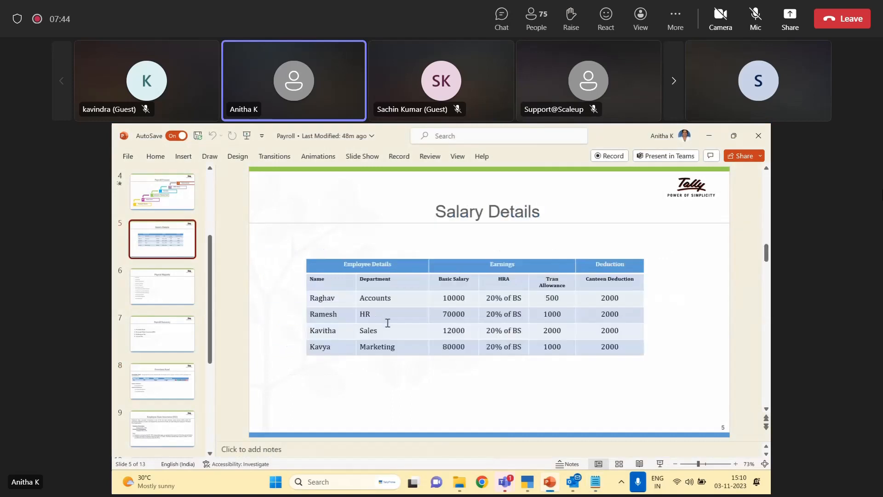
{"action": "left_click", "coordinate": [590, 278]}
{"action": "left_click_drag", "start_coordinate": [590, 279], "coordinate": [634, 280]}
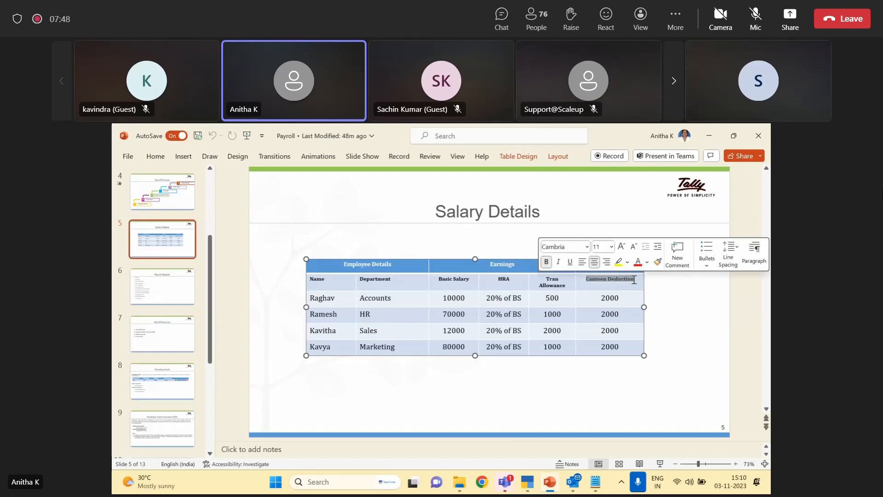
{"action": "left_click", "coordinate": [657, 299]}
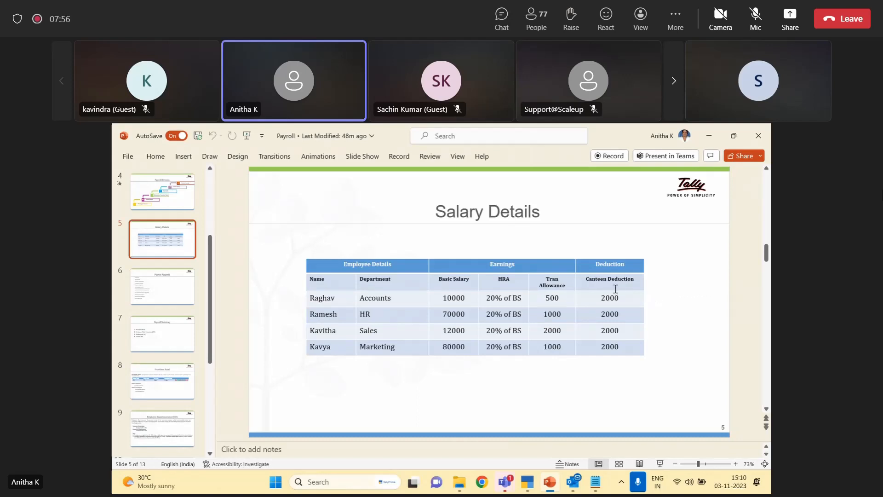
{"action": "left_click_drag", "start_coordinate": [592, 264], "coordinate": [626, 269]}
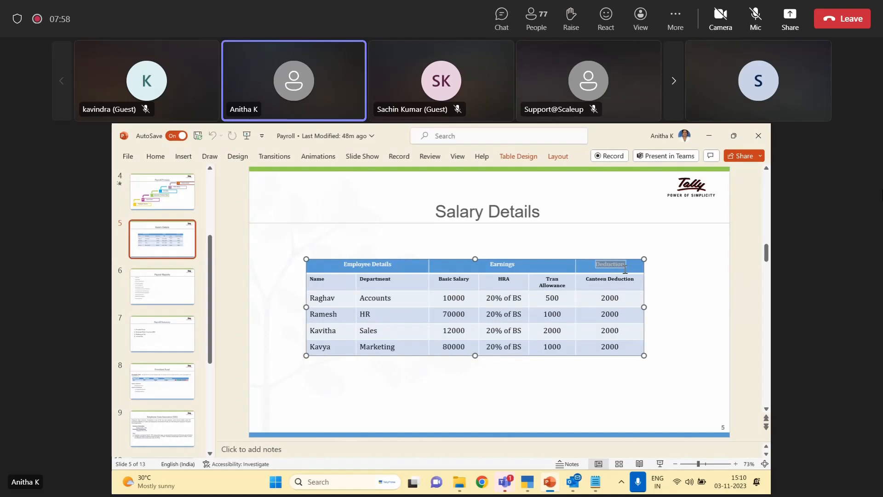
Return to the Notepad notes, extend the Deduction line with "- Employee" and add a dash after Contribution.
{"action": "left_click", "coordinate": [709, 136]}
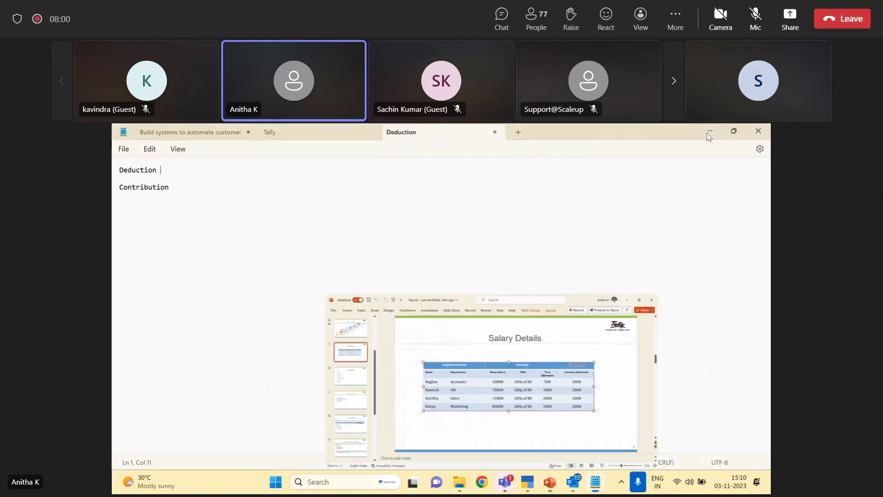
{"action": "left_click_drag", "start_coordinate": [180, 173], "coordinate": [114, 169]}
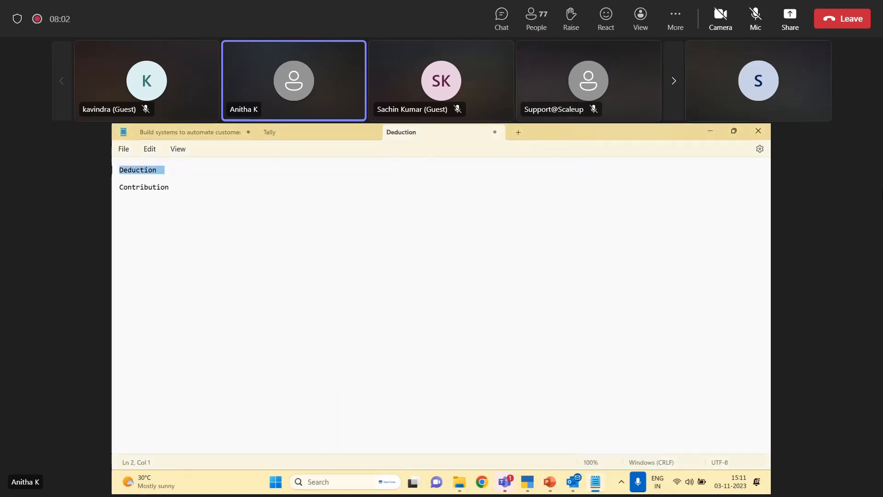
{"action": "left_click", "coordinate": [157, 179]}
{"action": "left_click", "coordinate": [166, 173]}
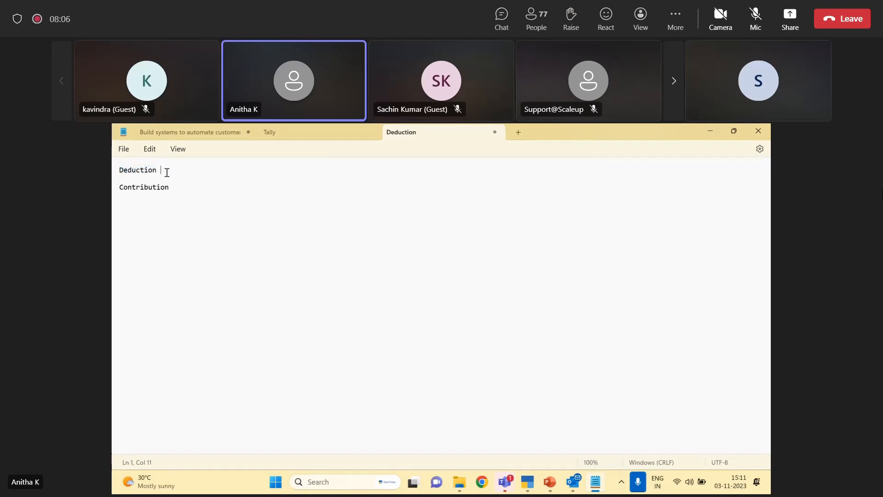
{"action": "type", "text": "- Employee"}
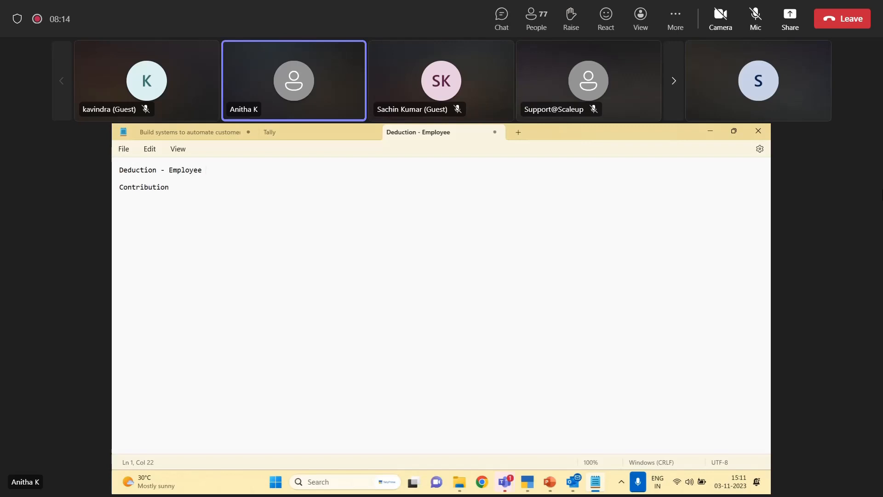
{"action": "left_click", "coordinate": [120, 179]}
{"action": "left_click", "coordinate": [182, 189]}
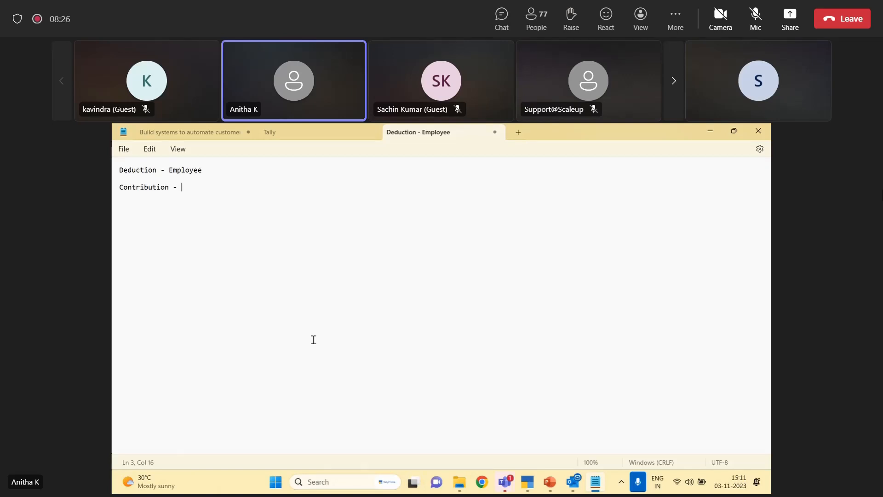
Check the Provident Fund slide in the PowerPoint presentation and return to the Notepad notes.
{"action": "left_click", "coordinate": [558, 481]}
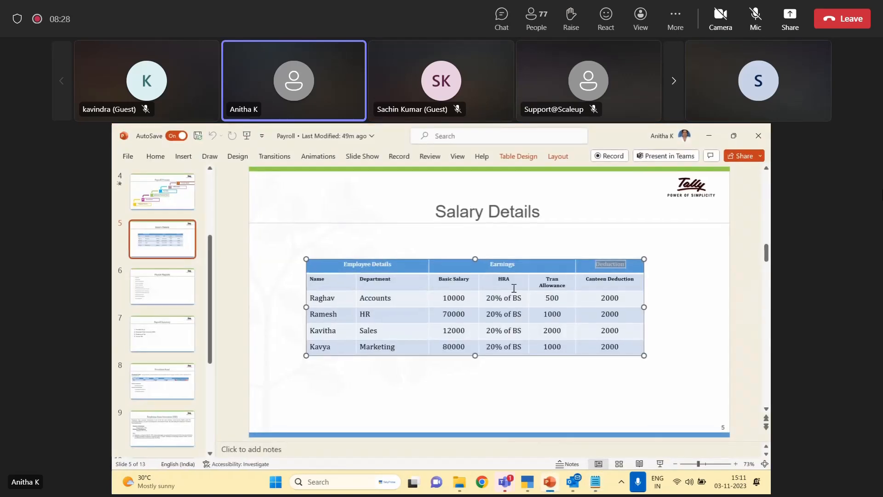
{"action": "left_click", "coordinate": [164, 377]}
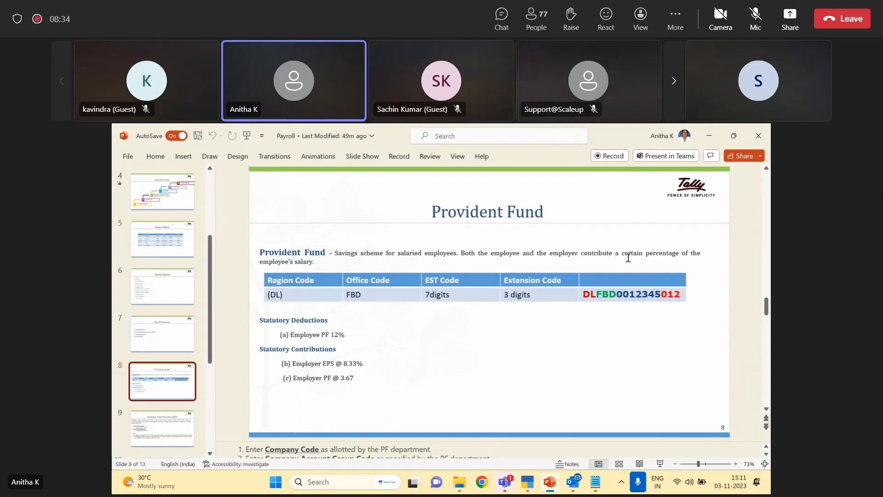
{"action": "left_click", "coordinate": [709, 136]}
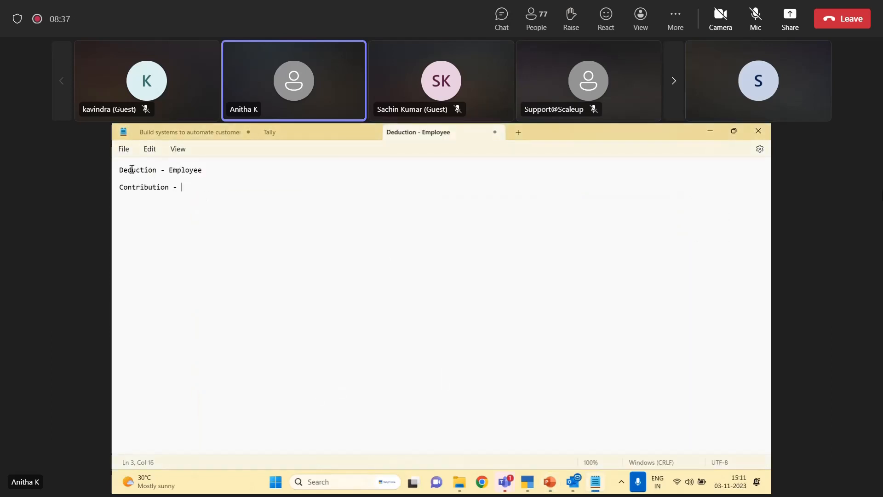
Complete the Contribution line with the text "Employer pays for employee".
{"action": "left_click_drag", "start_coordinate": [132, 170], "coordinate": [198, 178]}
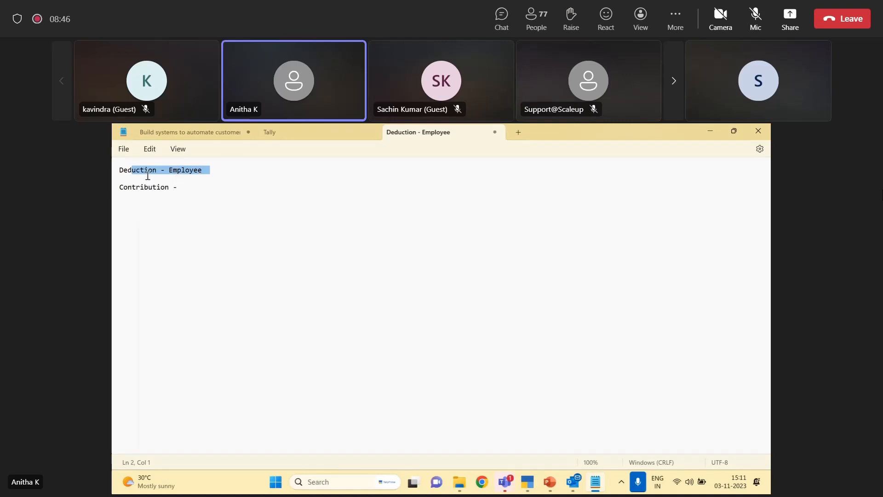
{"action": "left_click", "coordinate": [183, 187]}
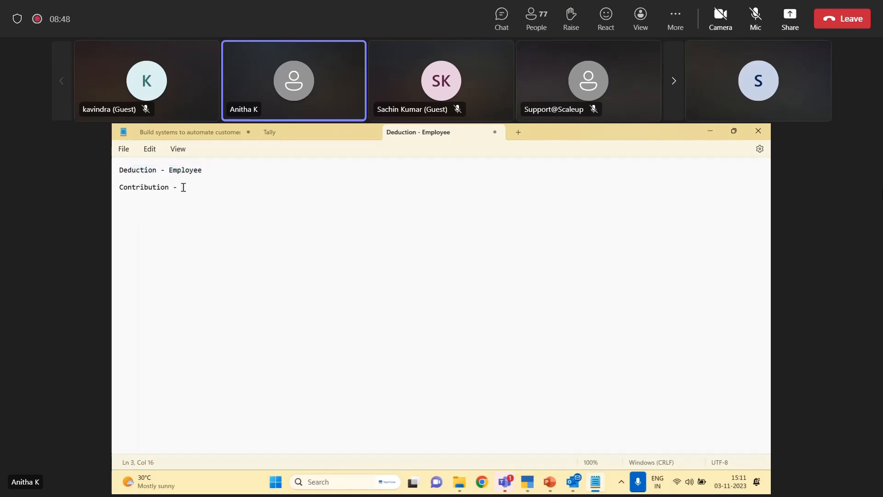
{"action": "type", "text": "Employer "}
{"action": "type", "text": "pays for empl"}
{"action": "type", "text": "oye"}
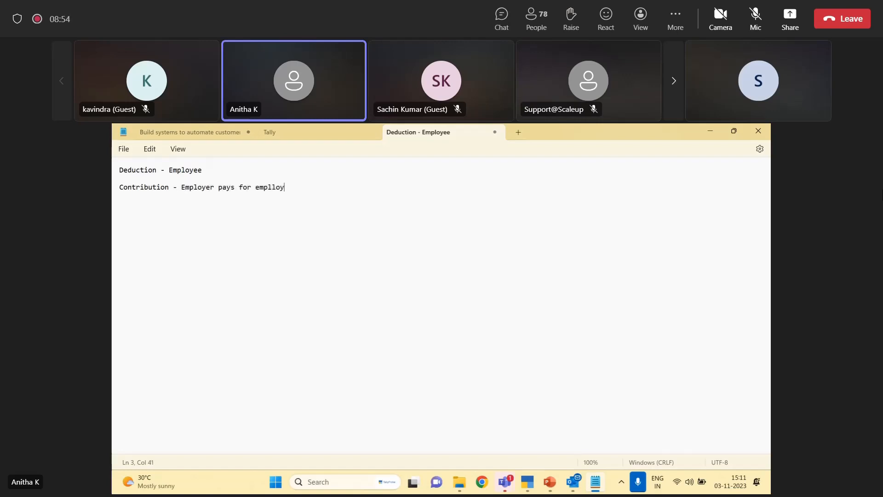
{"action": "key", "text": "BackSpace"}
{"action": "key", "text": "BackSpace"}
{"action": "key", "text": "BackSpace"}
{"action": "type", "text": "oyee"}
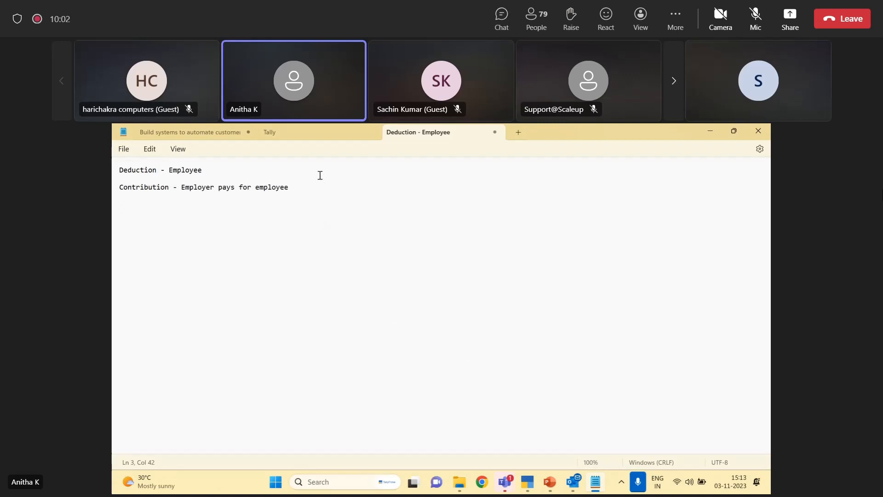
Highlight the Employee PF 12% item on the Provident Fund slide in PowerPoint and return to the Notepad notes.
{"action": "left_click", "coordinate": [550, 482]}
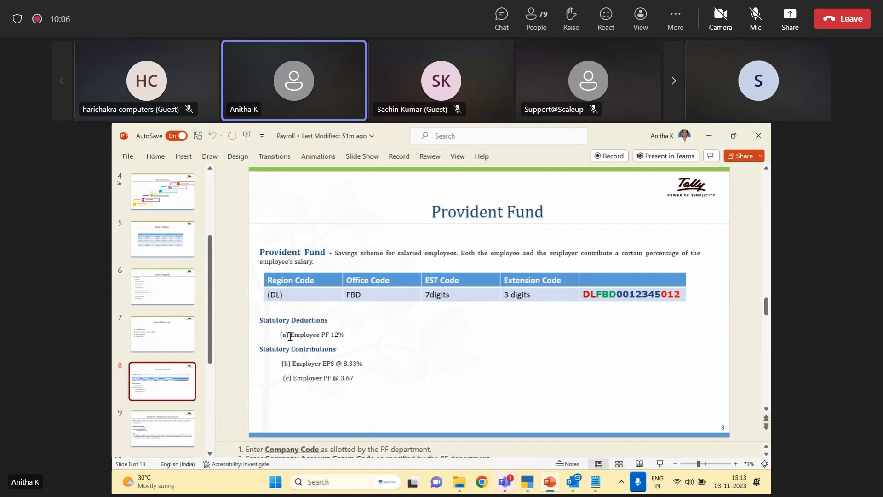
{"action": "left_click_drag", "start_coordinate": [290, 336], "coordinate": [350, 337]}
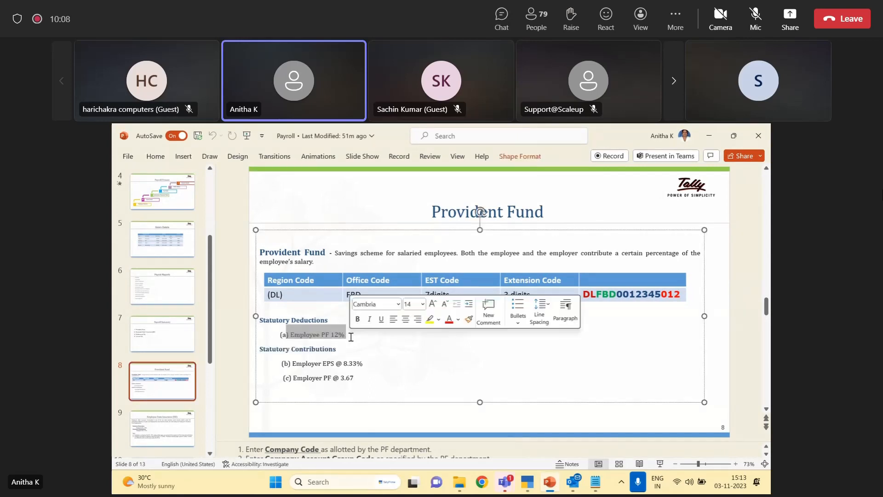
{"action": "left_click", "coordinate": [351, 338]}
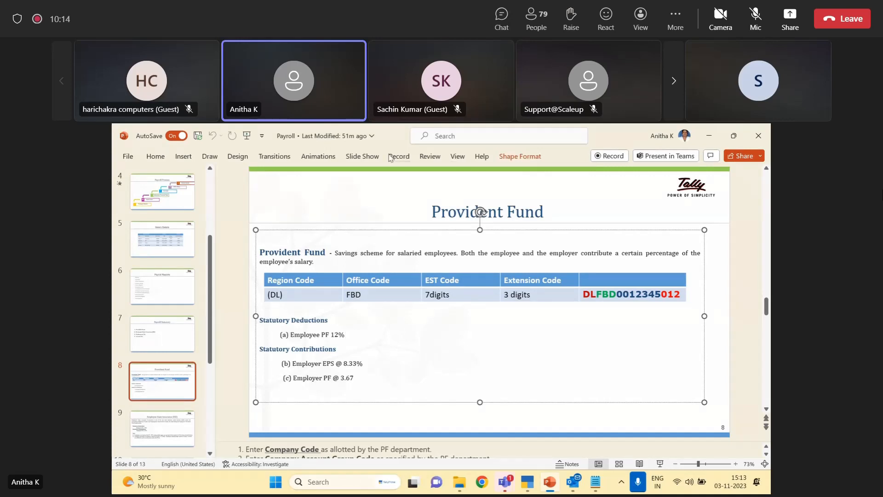
{"action": "left_click", "coordinate": [709, 136]}
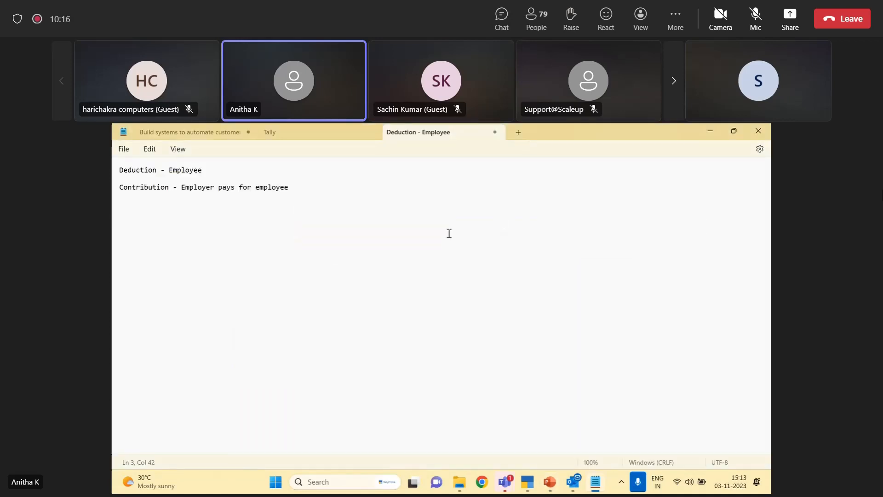
Add the lines "Employee - 12%" and "Employer" below the Contribution line.
{"action": "key", "text": "Return"}
{"action": "key", "text": "Return"}
{"action": "type", "text": "Employee - 12%"}
{"action": "key", "text": "Return"}
{"action": "type", "text": "Employer"}
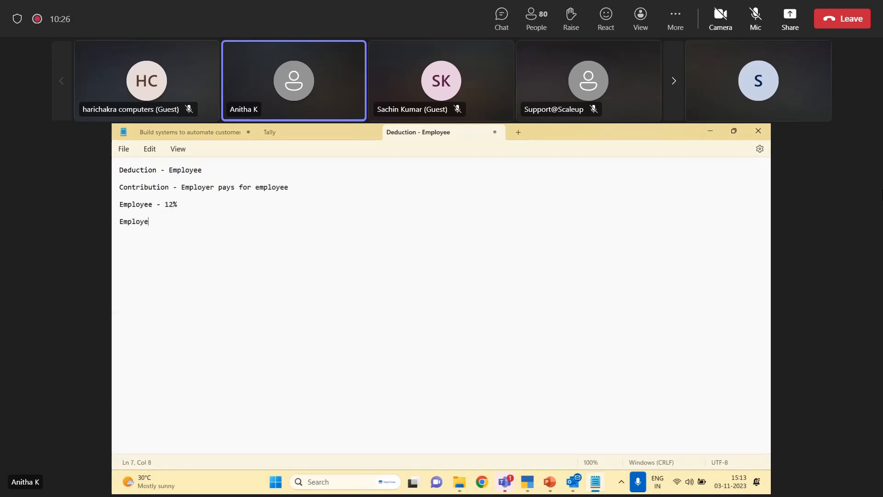
List the rates "EPS - 8.33%" and "PF - 3.67%" under the Employer line.
{"action": "key", "text": "Return"}
{"action": "key", "text": "Return"}
{"action": "type", "text": "EPS - 8.33%"}
{"action": "key", "text": "Return"}
{"action": "type", "text": "PF - 3.67%"}
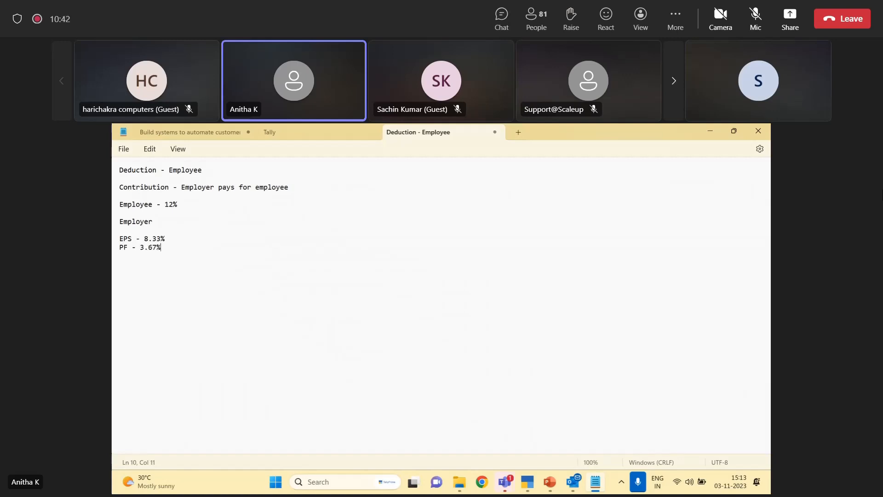
Compare the employee rate with the employer's EPS and PF rates by highlighting those lines in the notes.
{"action": "left_click", "coordinate": [149, 204]}
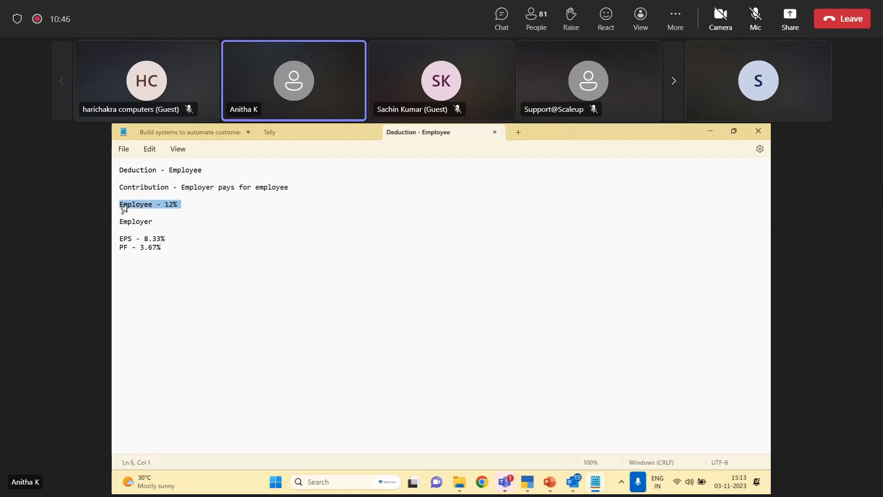
{"action": "left_click_drag", "start_coordinate": [170, 249], "coordinate": [115, 244]}
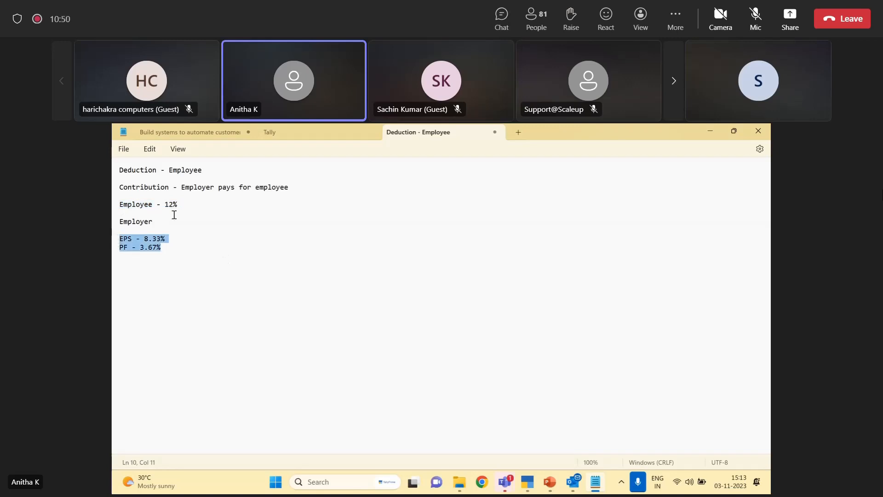
{"action": "left_click", "coordinate": [156, 252]}
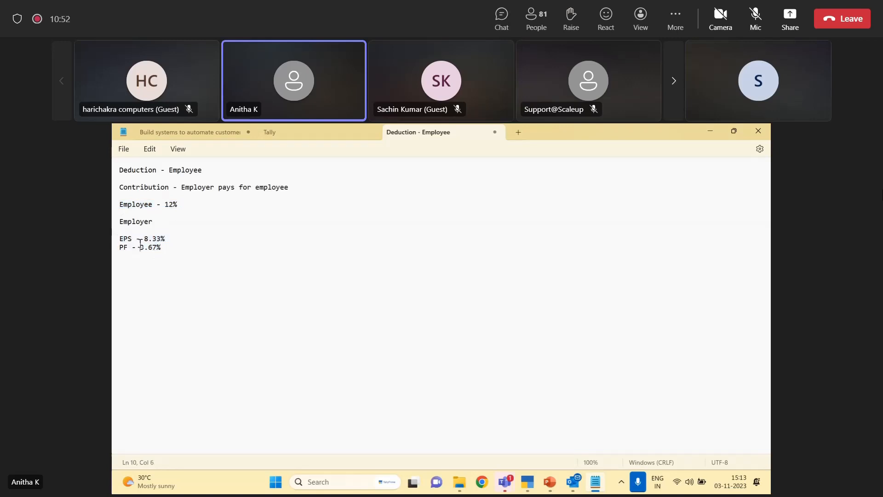
{"action": "mouse_move", "coordinate": [141, 248]}
{"action": "left_mouse_down"}
{"action": "mouse_move", "coordinate": [149, 239]}
{"action": "mouse_move", "coordinate": [169, 248]}
{"action": "mouse_move", "coordinate": [138, 255]}
{"action": "left_mouse_up"}
{"action": "left_click_drag", "start_coordinate": [188, 249], "coordinate": [126, 208]}
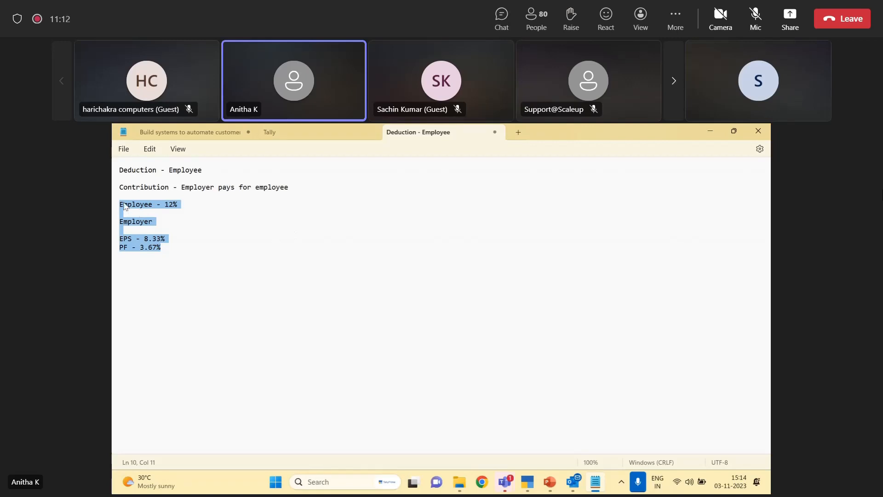
{"action": "left_click", "coordinate": [123, 206]}
{"action": "left_click_drag", "start_coordinate": [124, 204], "coordinate": [182, 204]}
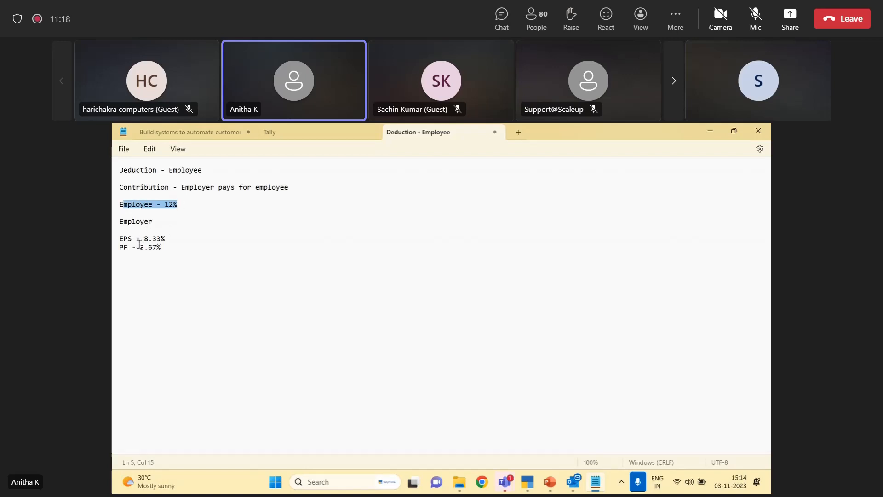
{"action": "left_click_drag", "start_coordinate": [116, 239], "coordinate": [116, 244]}
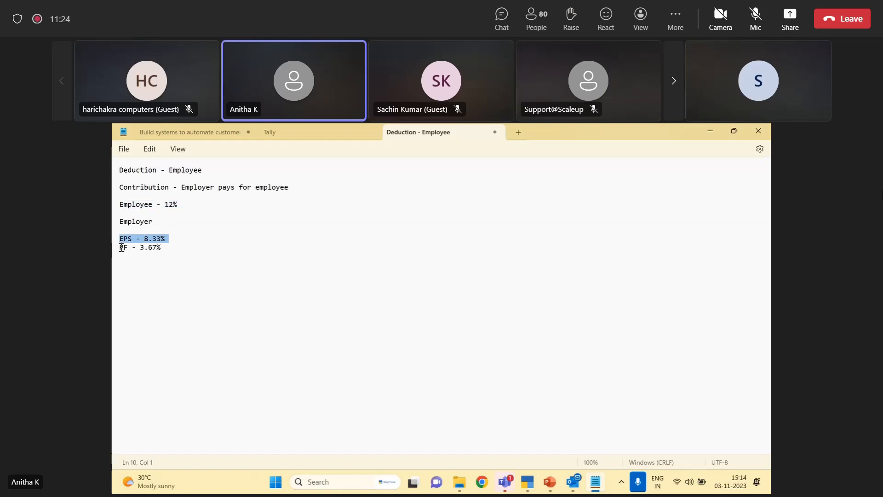
{"action": "left_click", "coordinate": [121, 248]}
{"action": "key", "text": "shift+End"}
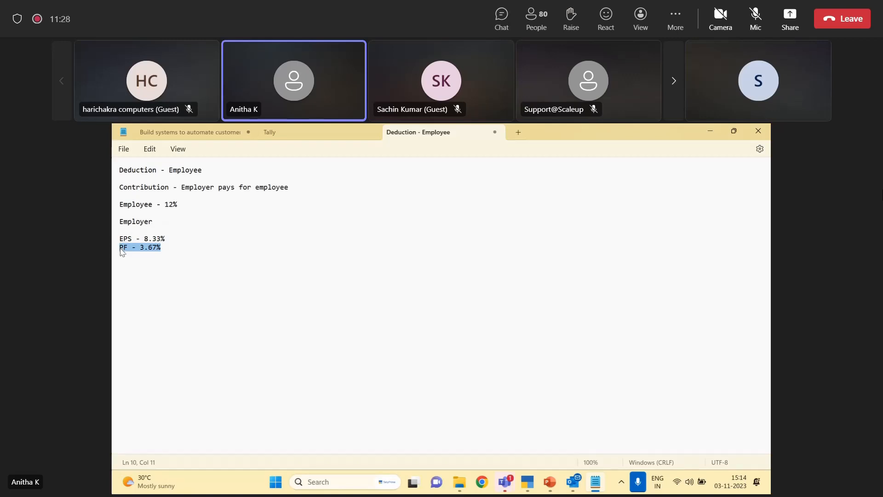
Review the whole block of provident fund rates, from the Employee line down to the PF line, by selecting it.
{"action": "left_click", "coordinate": [119, 205]}
{"action": "key", "text": "shift+Down"}
{"action": "key", "text": "shift+Down"}
{"action": "key", "text": "shift+Down"}
{"action": "key", "text": "shift+Down"}
{"action": "key", "text": "shift+Down"}
{"action": "key", "text": "shift+Right"}
{"action": "key", "text": "shift+Right"}
{"action": "key", "text": "shift+Right"}
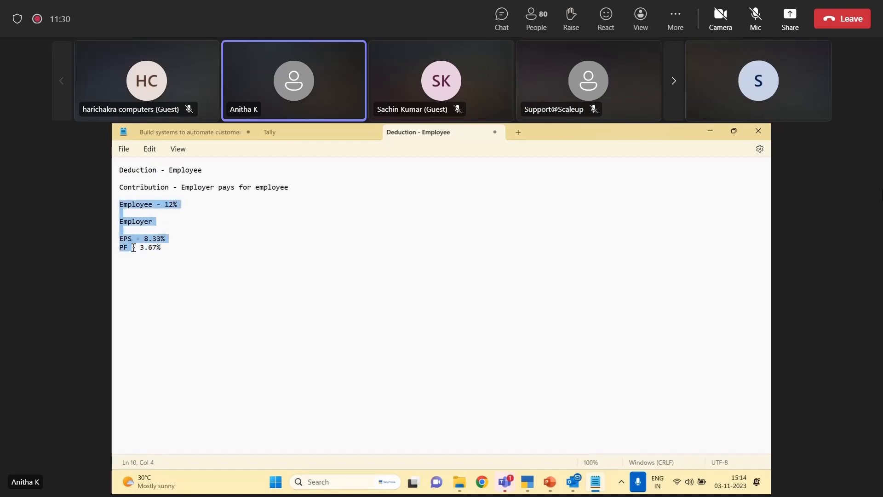
{"action": "key", "text": "shift+Up"}
{"action": "key", "text": "shift+Up"}
{"action": "key", "text": "shift+Up"}
{"action": "key", "text": "shift+Up"}
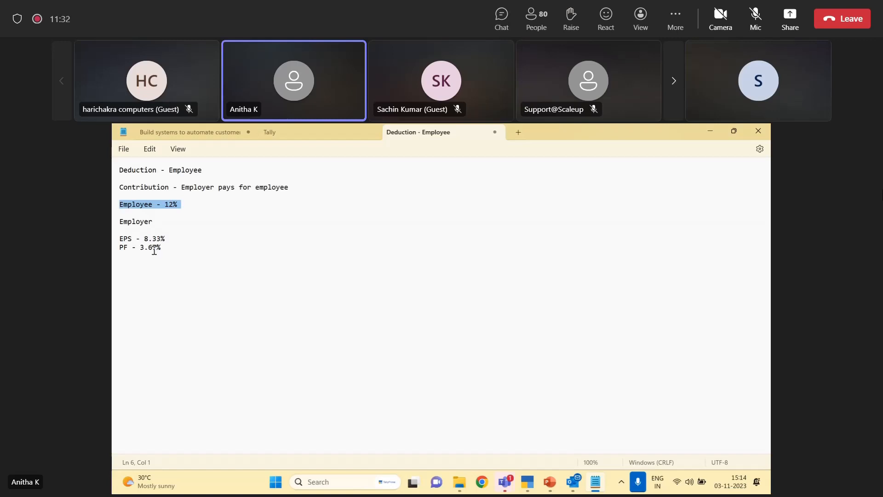
{"action": "left_click", "coordinate": [393, 299]}
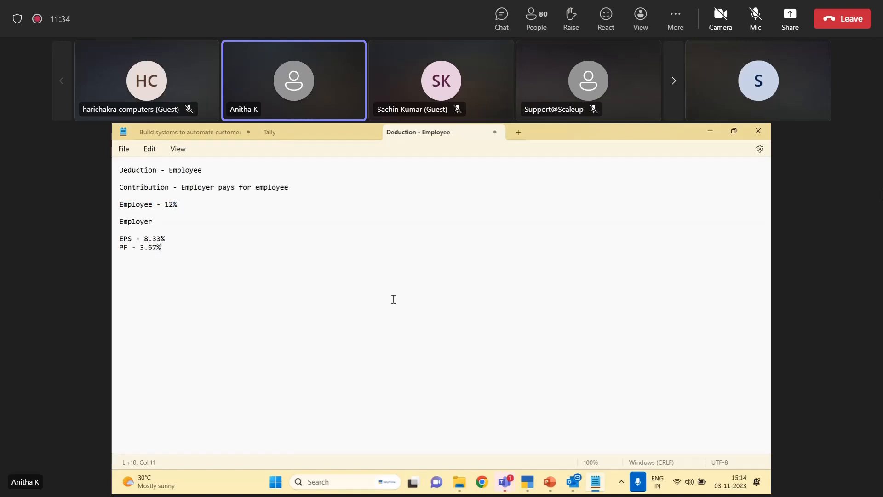
{"action": "key", "text": "shift+Up"}
{"action": "key", "text": "shift+Up"}
{"action": "key", "text": "shift+Up"}
{"action": "key", "text": "shift+Up"}
{"action": "key", "text": "shift+Up"}
{"action": "key", "text": "shift+Up"}
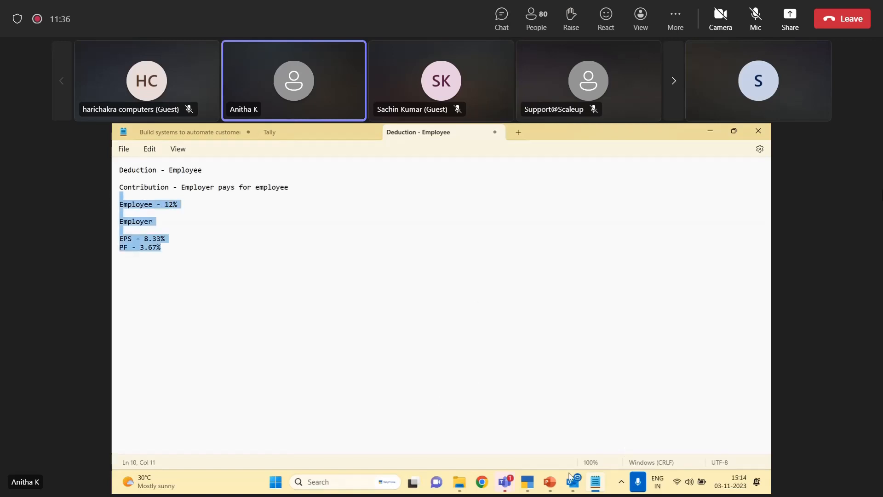
Switch to TallyPrime and leave the Employee Pf@12% pay head alteration, returning to the Gateway of Tally.
{"action": "left_click", "coordinate": [528, 482]}
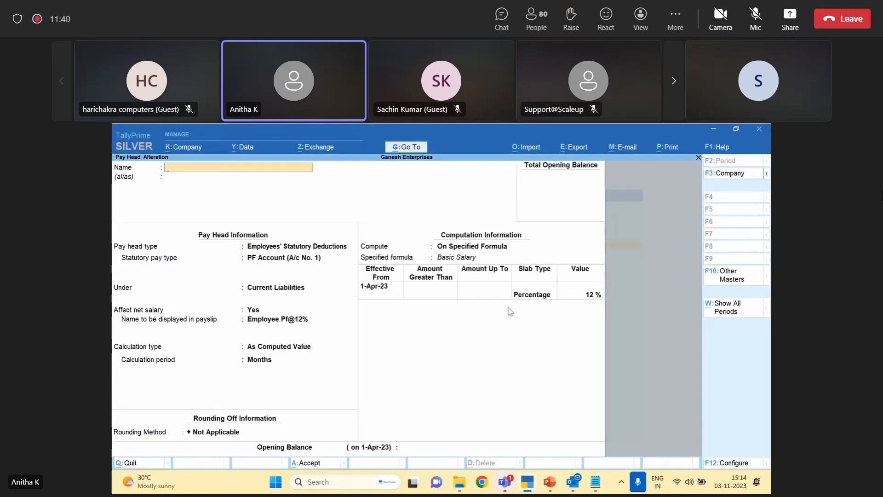
{"action": "key", "text": "Escape"}
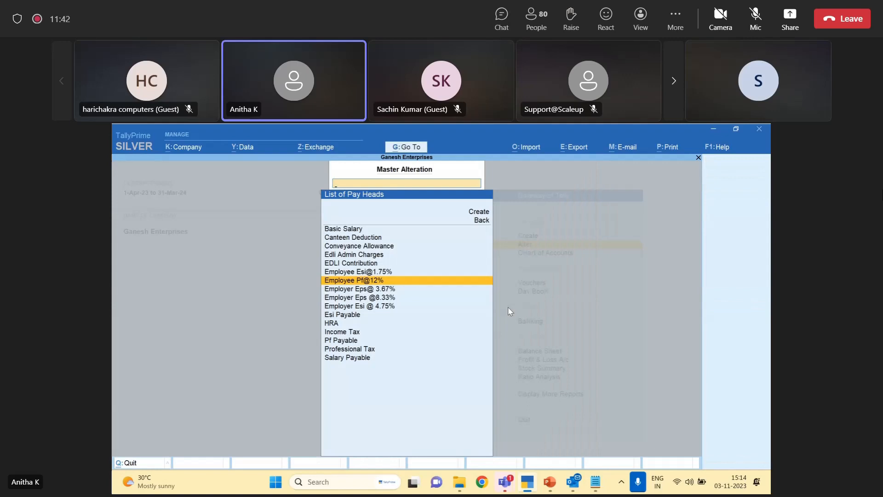
{"action": "key", "text": "Return"}
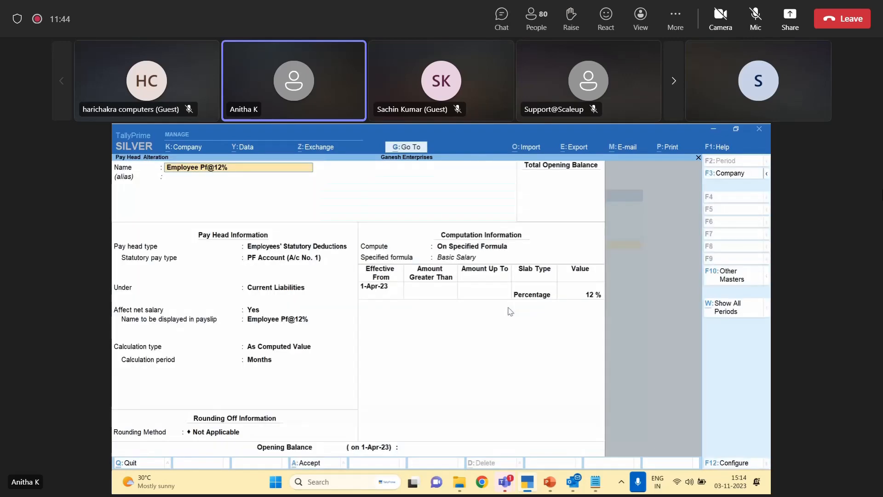
{"action": "key", "text": "Escape"}
{"action": "key", "text": "Escape"}
{"action": "key", "text": "Escape"}
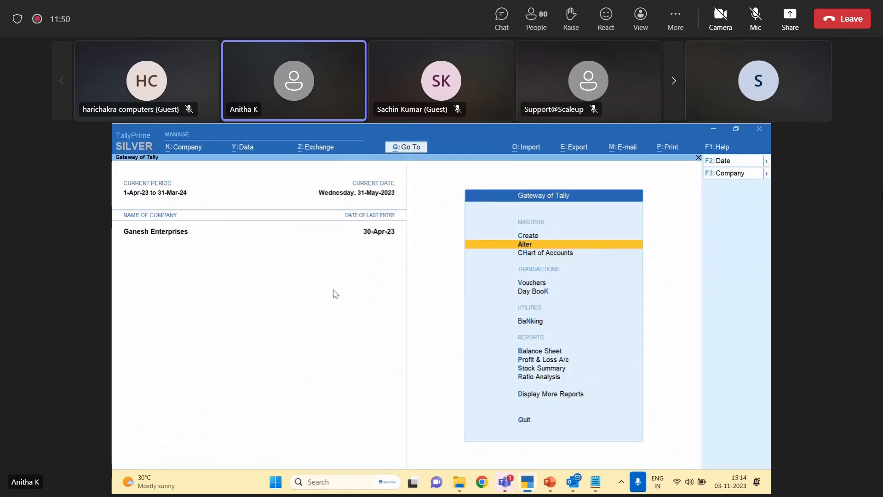
Open the payroll statutory details from the company features, keeping Maintain Payroll and Enable Payroll Statutory set to Yes.
{"action": "left_click", "coordinate": [195, 148]}
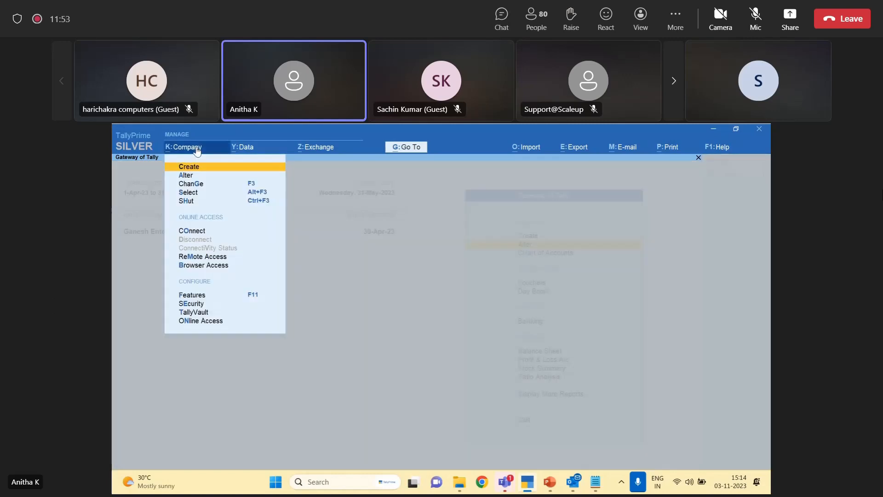
{"action": "left_click", "coordinate": [253, 298]}
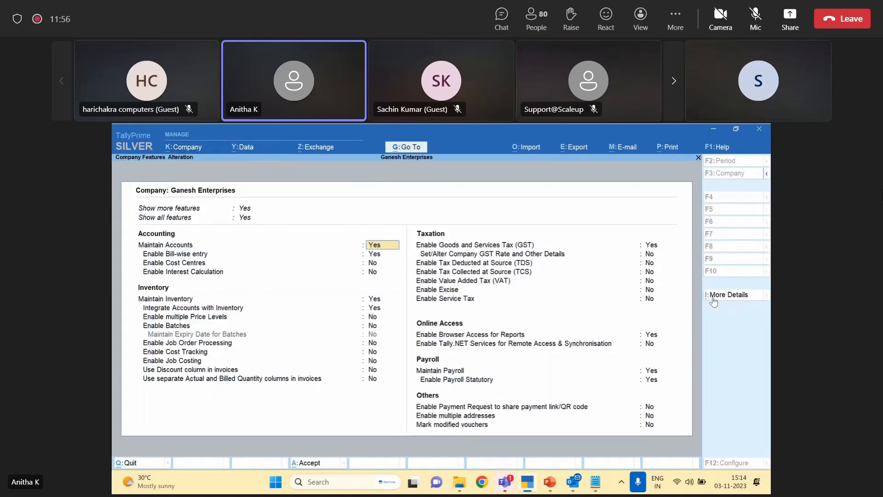
{"action": "left_click", "coordinate": [649, 372]}
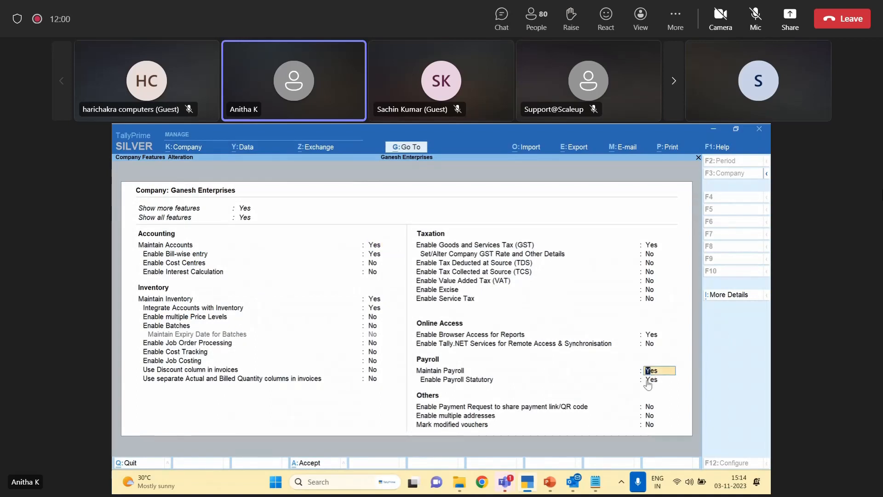
{"action": "left_click", "coordinate": [648, 381]}
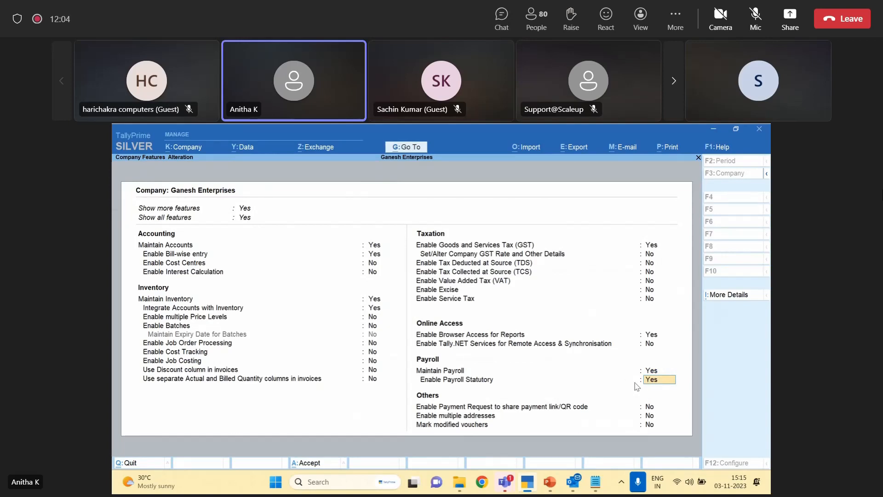
{"action": "key", "text": "Return"}
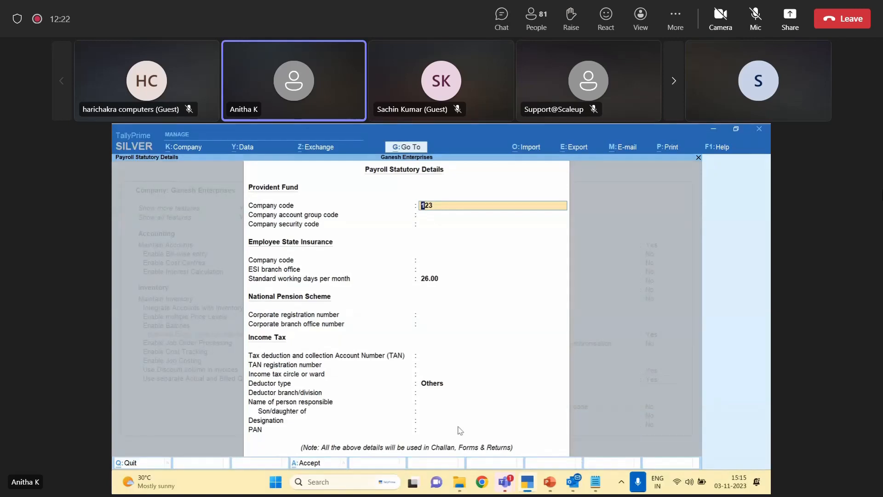
Go through the Provident Fund, Employee State Insurance and National Pension Scheme fields of the payroll statutory details.
{"action": "key", "text": "Return"}
{"action": "key", "text": "Return"}
{"action": "key", "text": "Return"}
{"action": "key", "text": "Return"}
{"action": "key", "text": "Return"}
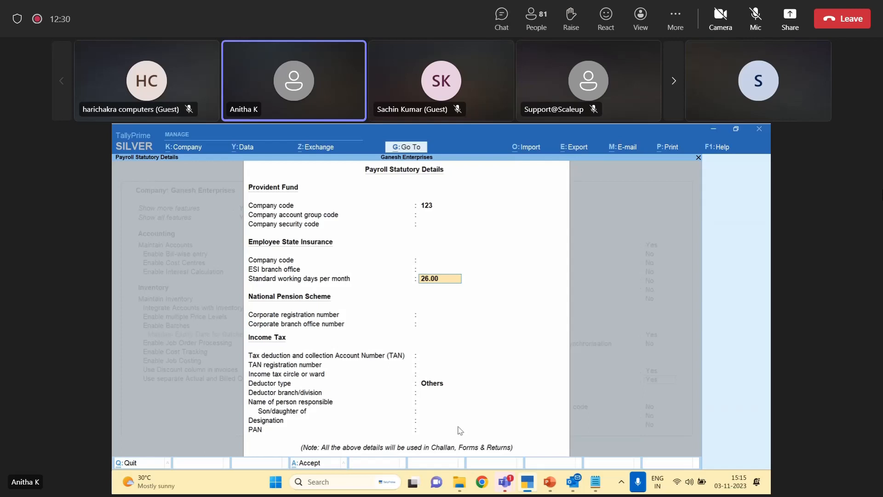
{"action": "key", "text": "Return"}
{"action": "key", "text": "Return"}
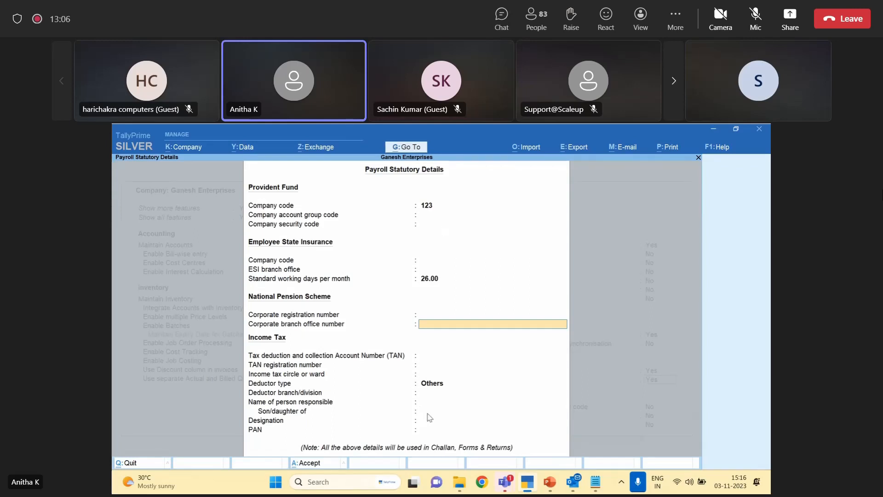
Accept the payroll statutory details and save the company features.
{"action": "key", "text": "Escape"}
{"action": "key", "text": "Return"}
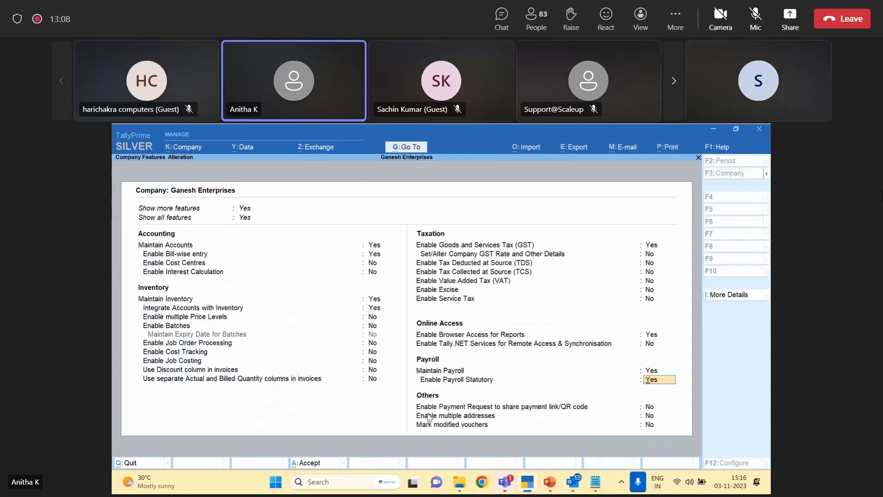
{"action": "key", "text": "Return"}
{"action": "key", "text": "Return"}
{"action": "key", "text": "Return"}
{"action": "key", "text": "Return"}
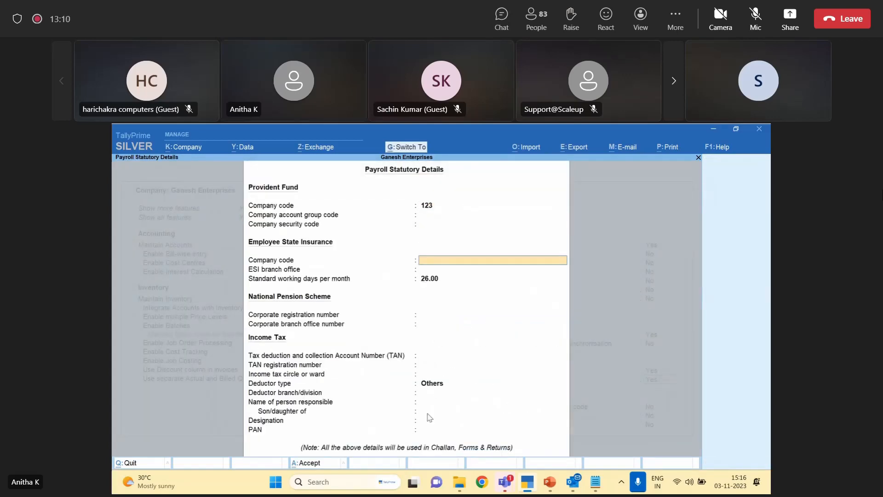
{"action": "key", "text": "ctrl+a"}
{"action": "key", "text": "Return"}
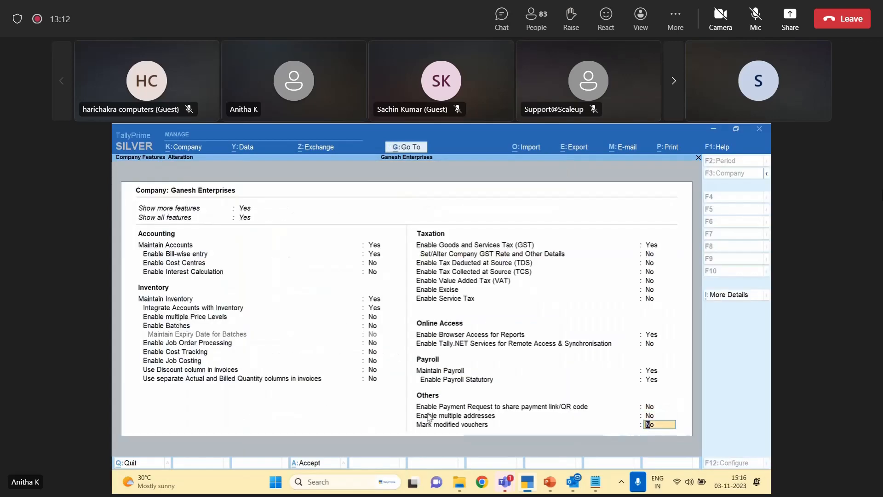
{"action": "key", "text": "Return"}
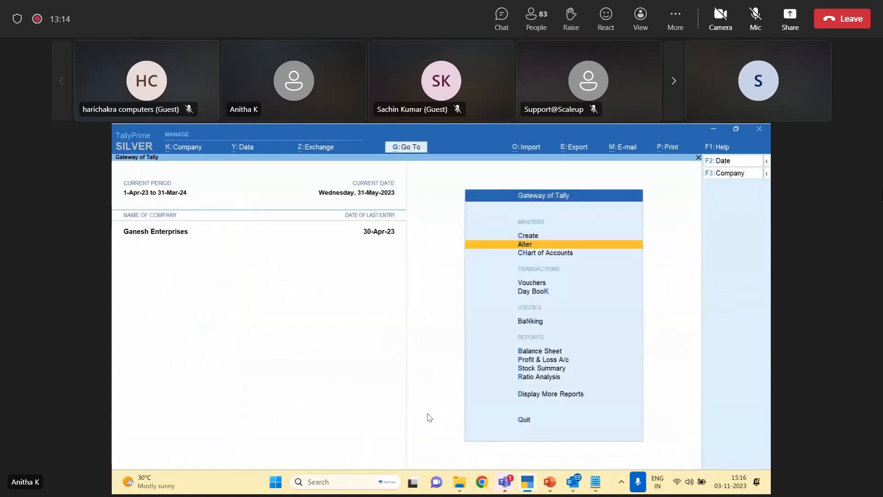
Open the list of existing Pay Heads for alteration from the payroll masters.
{"action": "key", "text": "Up"}
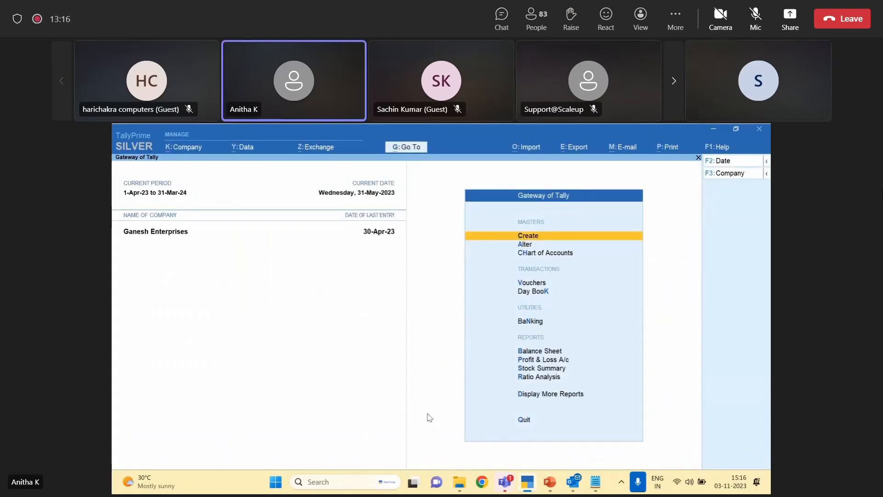
{"action": "key", "text": "Down"}
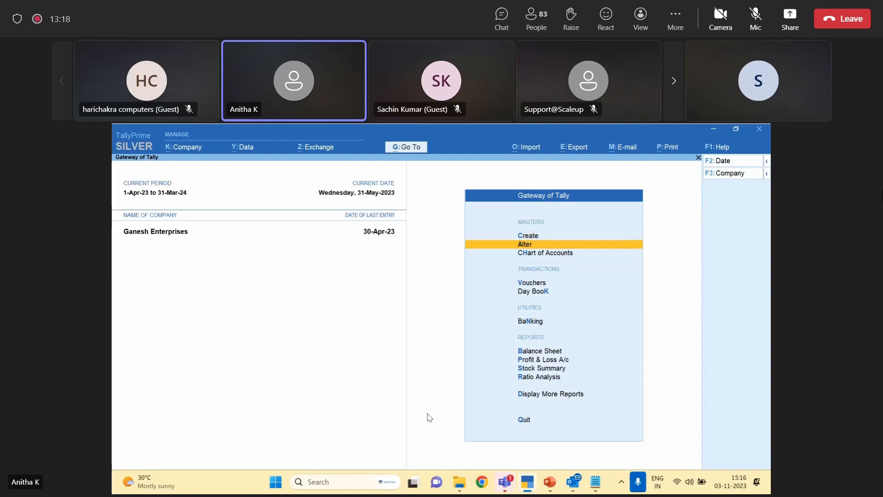
{"action": "key", "text": "Return"}
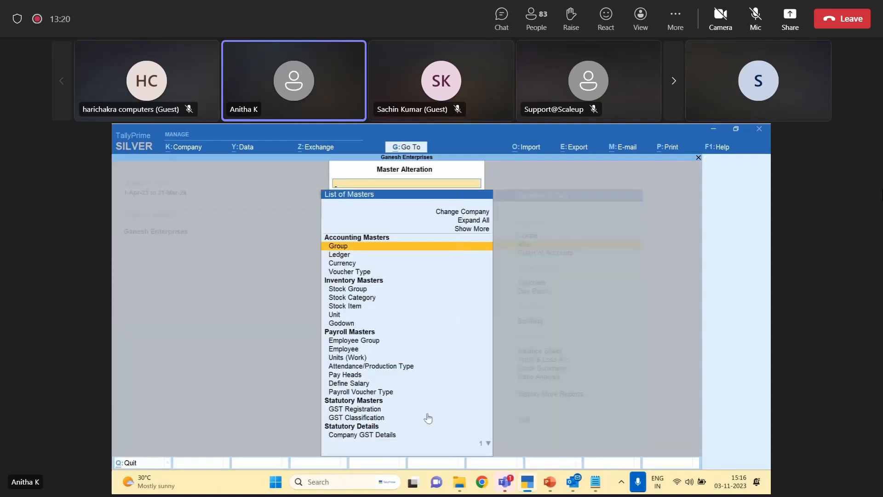
{"action": "key", "text": "Down"}
{"action": "key", "text": "Down"}
{"action": "key", "text": "Down"}
{"action": "key", "text": "Down"}
{"action": "key", "text": "Down"}
{"action": "key", "text": "Down"}
{"action": "key", "text": "Down"}
{"action": "key", "text": "Down"}
{"action": "key", "text": "Down"}
{"action": "key", "text": "Down"}
{"action": "key", "text": "Down"}
{"action": "key", "text": "Down"}
{"action": "key", "text": "Down"}
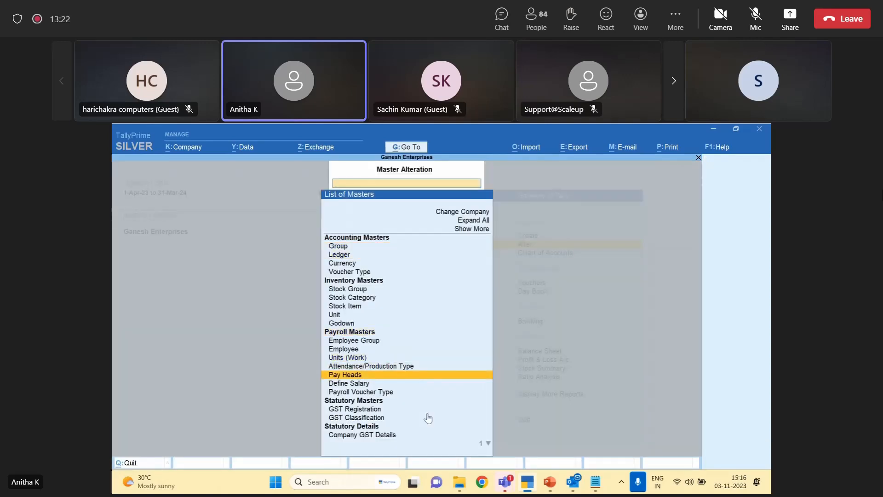
{"action": "key", "text": "Return"}
Open the Employee Pf@12% pay head for alteration.
{"action": "key", "text": "Down"}
{"action": "key", "text": "Down"}
{"action": "key", "text": "Down"}
{"action": "key", "text": "Down"}
{"action": "key", "text": "Down"}
{"action": "key", "text": "Down"}
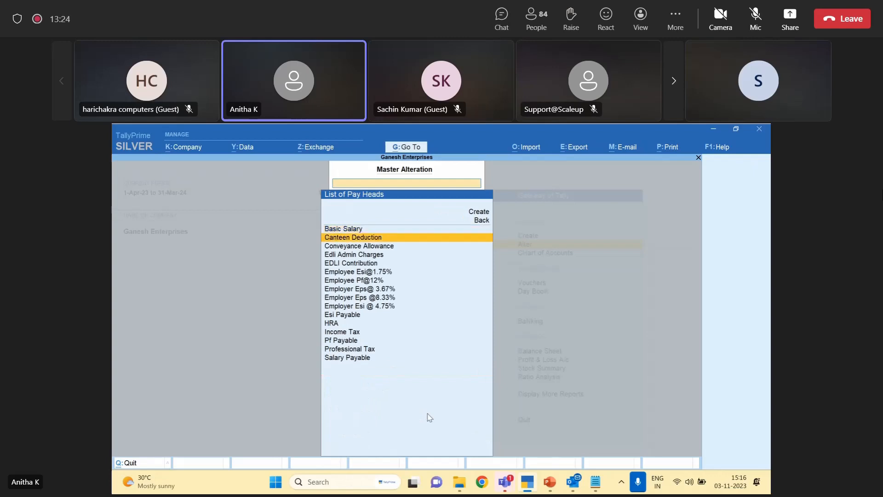
{"action": "key", "text": "Return"}
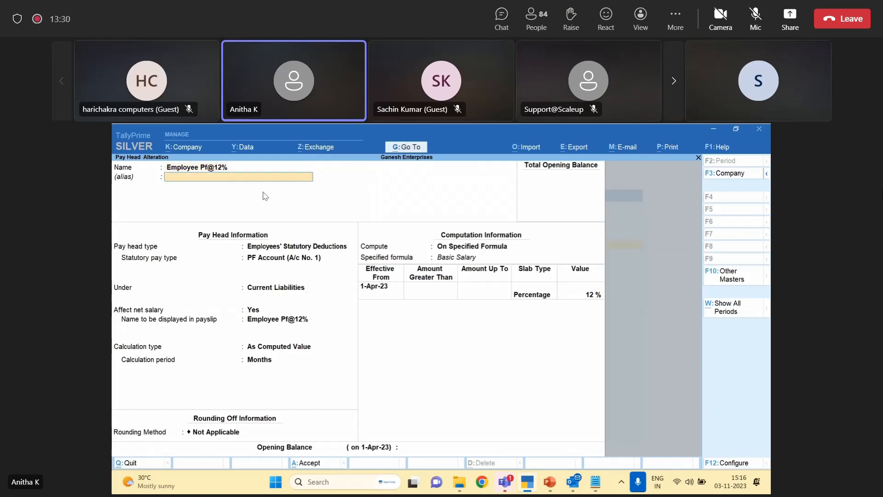
Confirm Employees' Statutory Deductions as pay head type, checking it against the notes, and PF Account (A/c No. 1) as statutory pay type.
{"action": "key", "text": "Return"}
{"action": "key", "text": "Return"}
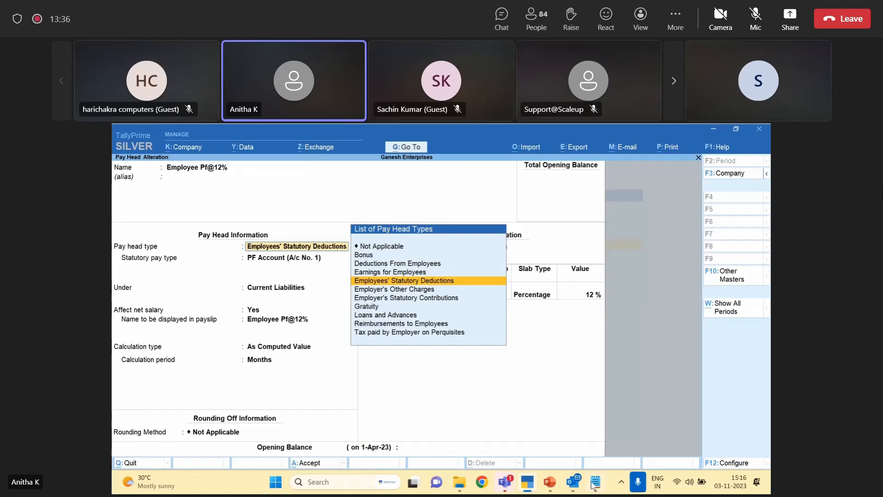
{"action": "key", "text": "alt+Tab"}
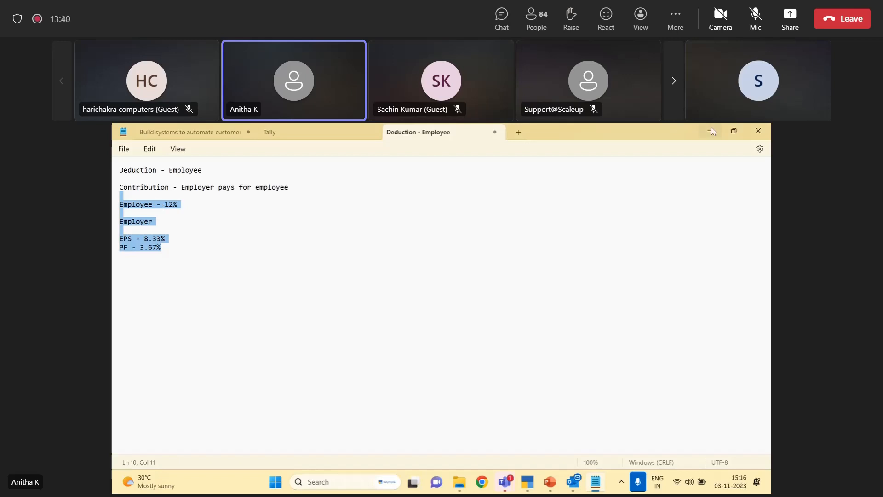
{"action": "key", "text": "alt+Tab"}
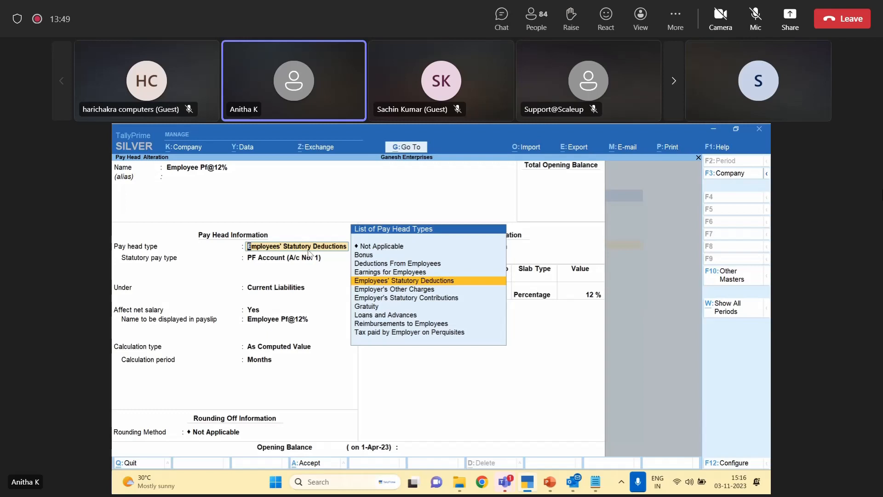
{"action": "key", "text": "Return"}
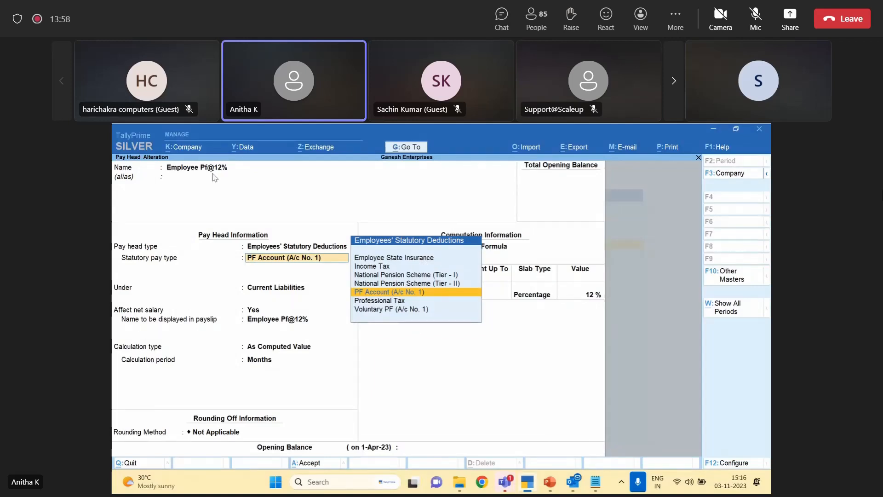
{"action": "left_click", "coordinate": [437, 296]}
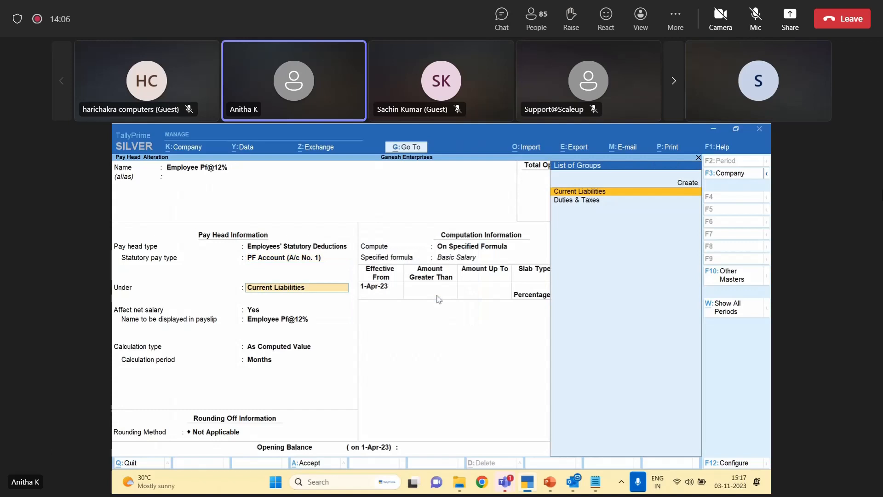
Keep the pay head under Current Liabilities, affecting net salary, with payslip name Employee Pf@12% and no rounding method.
{"action": "key", "text": "Return"}
{"action": "key", "text": "Return"}
{"action": "key", "text": "Return"}
{"action": "key", "text": "Return"}
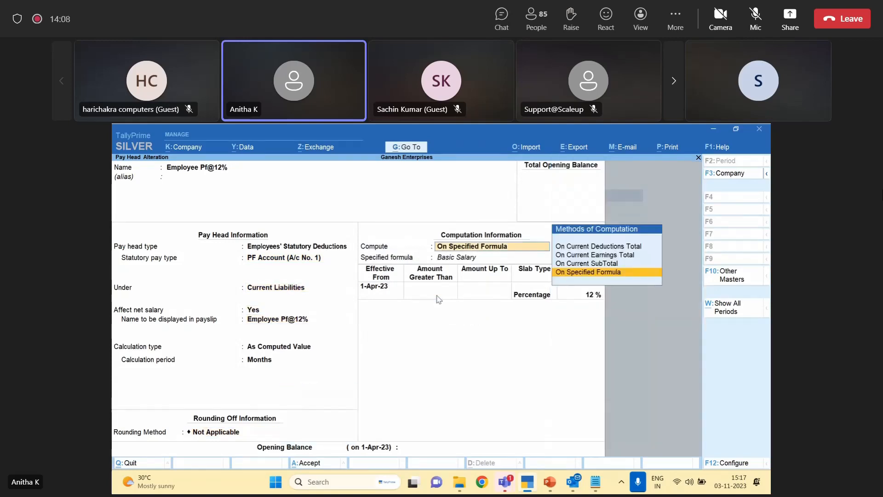
{"action": "key", "text": "Return"}
{"action": "key", "text": "BackSpace"}
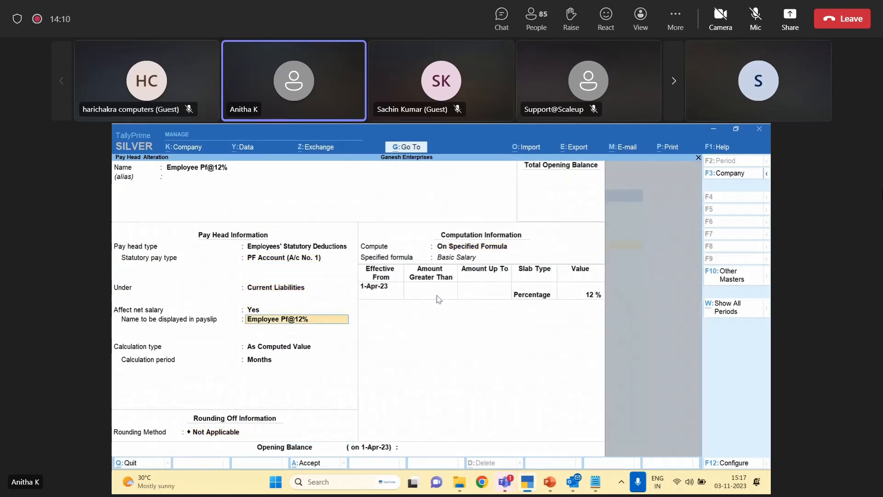
{"action": "key", "text": "Return"}
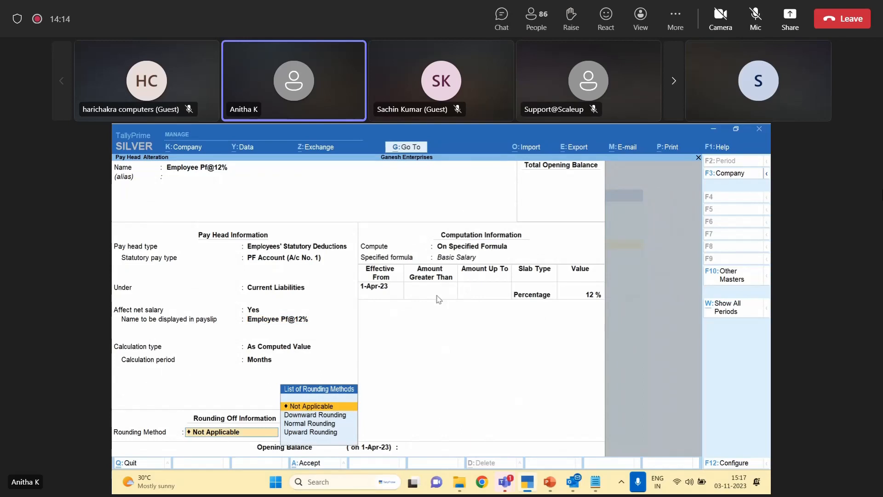
Try computing the Employee Pf@12% pay head On Current Earnings Total.
{"action": "key", "text": "BackSpace"}
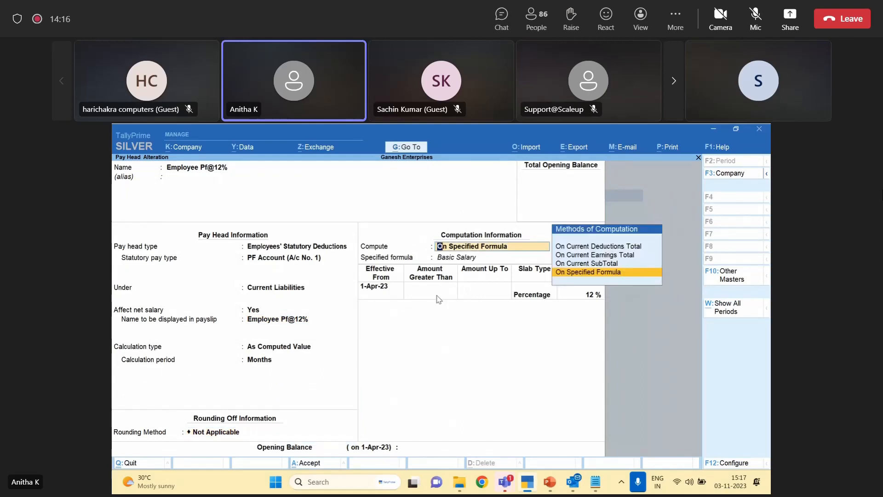
{"action": "key", "text": "Up"}
{"action": "key", "text": "Up"}
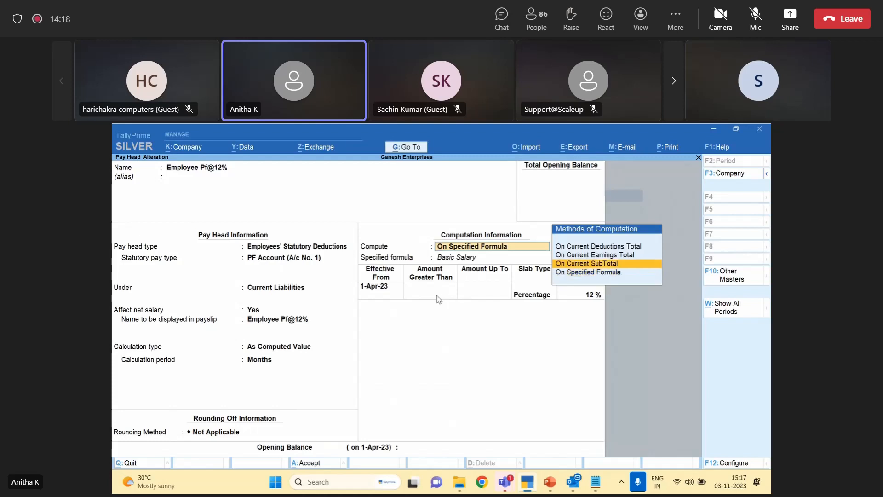
{"action": "key", "text": "Return"}
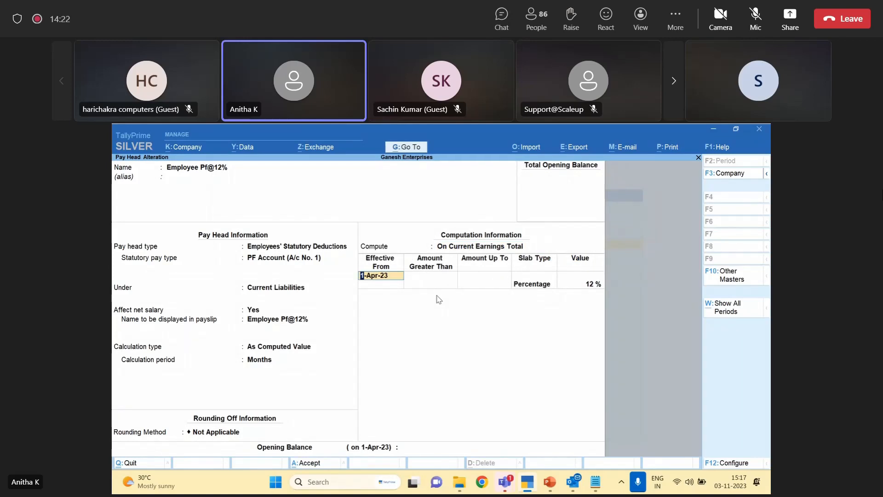
Set the pay head's computation method to On Specified Formula and open its formula definition.
{"action": "key", "text": "BackSpace"}
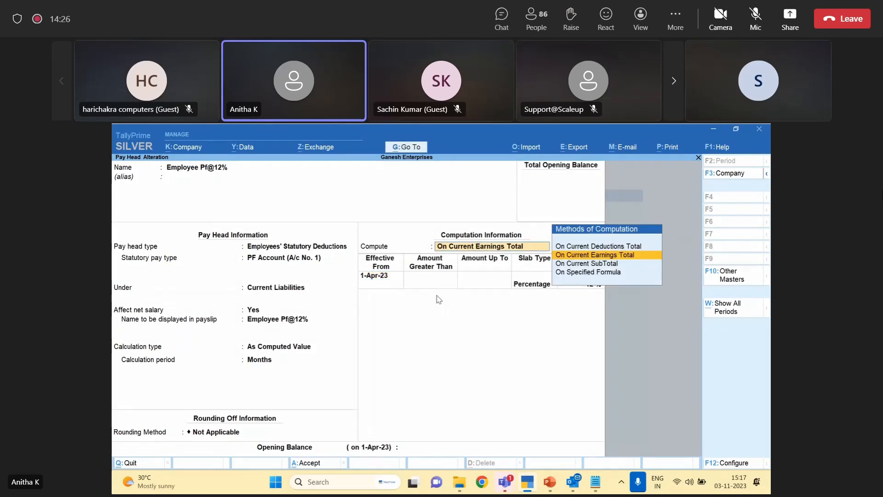
{"action": "key", "text": "Down"}
{"action": "key", "text": "Down"}
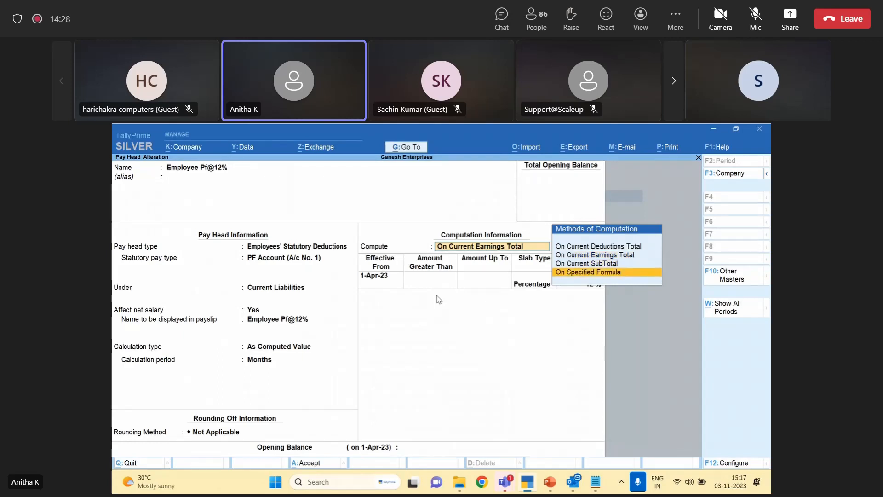
{"action": "key", "text": "Return"}
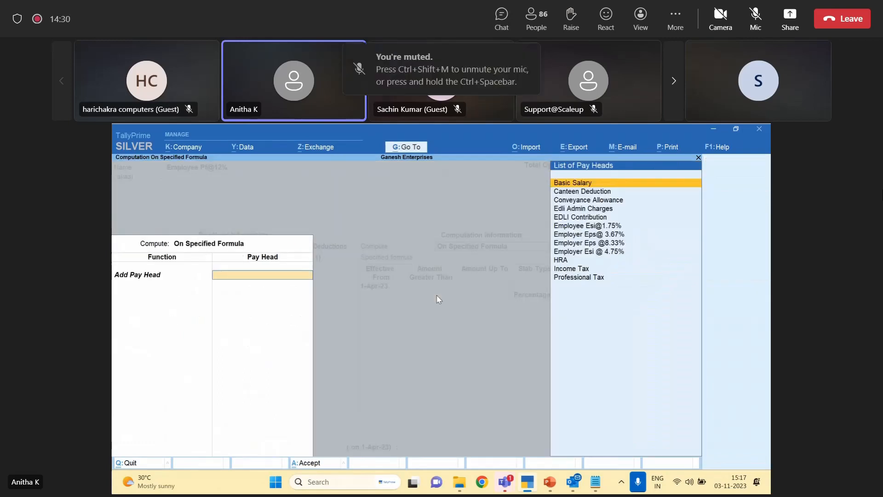
Define the Employee Pf@12% formula with Basic Salary as its only added pay head and end the list.
{"action": "key", "text": "Return"}
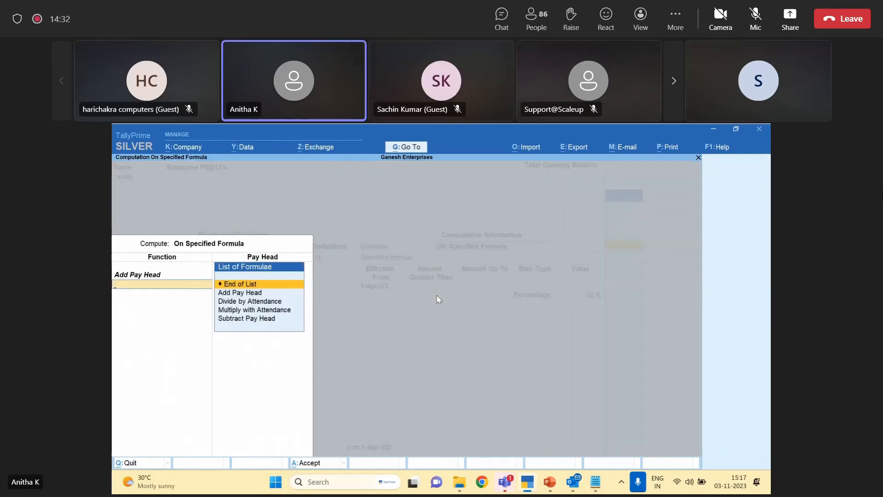
{"action": "key", "text": "Down"}
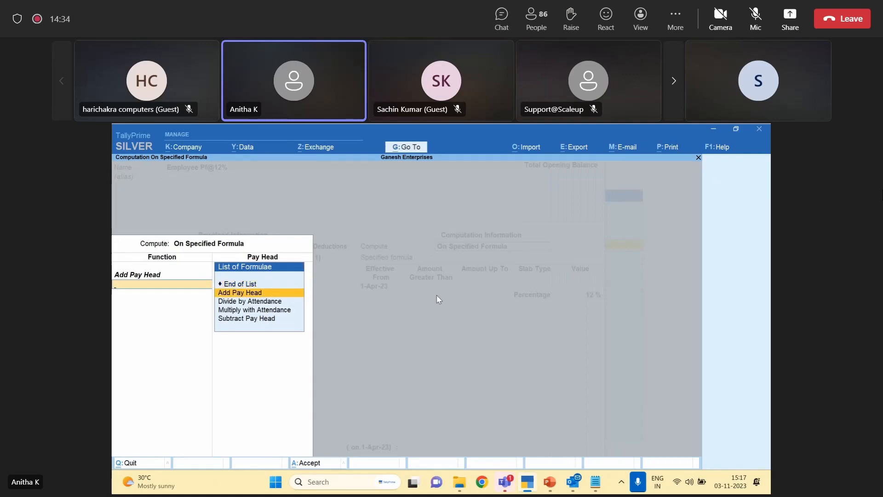
{"action": "key", "text": "Return"}
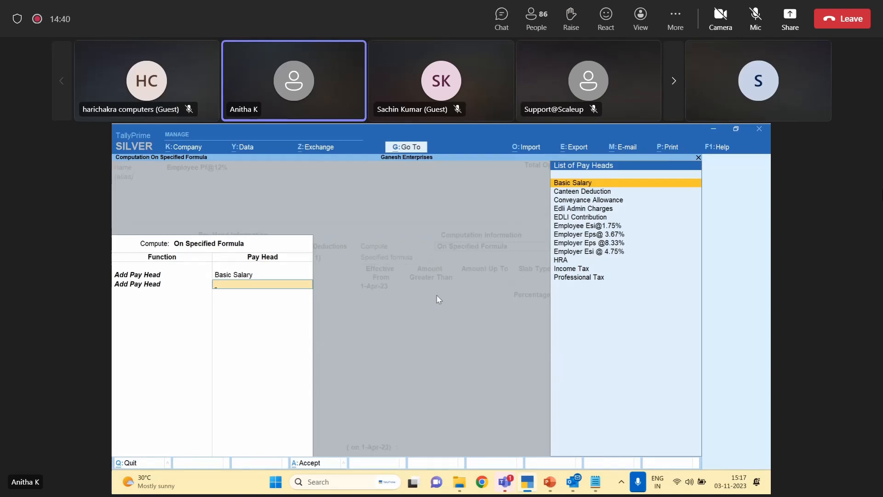
{"action": "key", "text": "BackSpace"}
{"action": "key", "text": "BackSpace"}
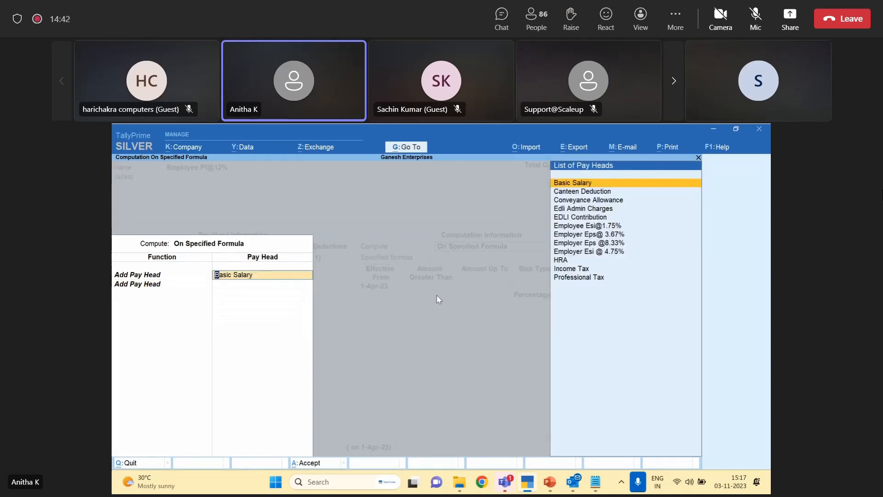
{"action": "key", "text": "Return"}
{"action": "key", "text": "Up"}
{"action": "key", "text": "Return"}
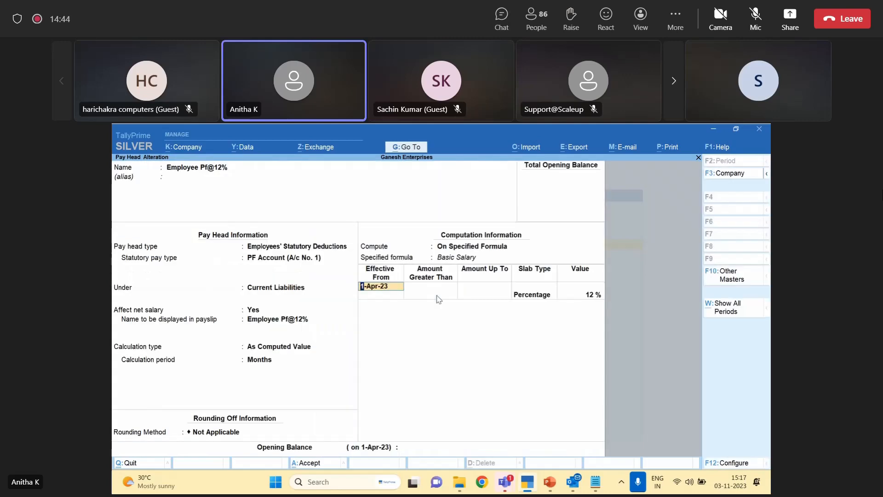
Reopen the On Specified Formula computation, keep Basic Salary as the formula, and go through to the 12% slab value.
{"action": "key", "text": "BackSpace"}
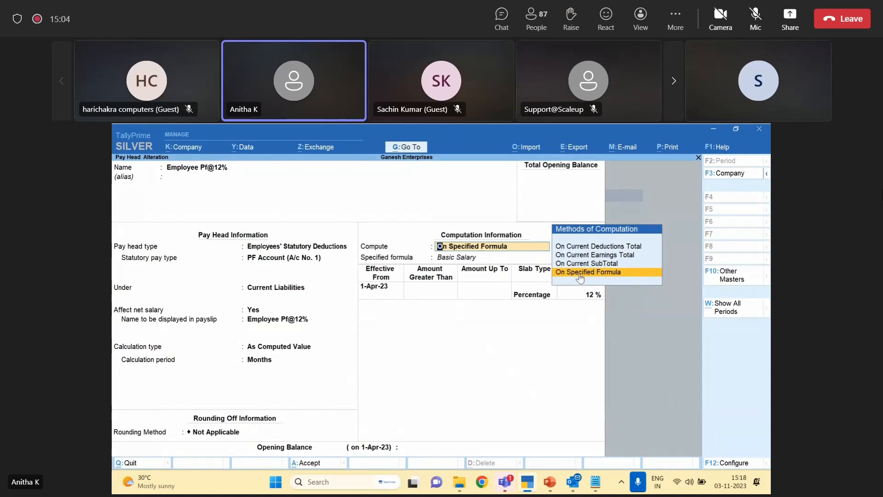
{"action": "key", "text": "Return"}
{"action": "key", "text": "Return"}
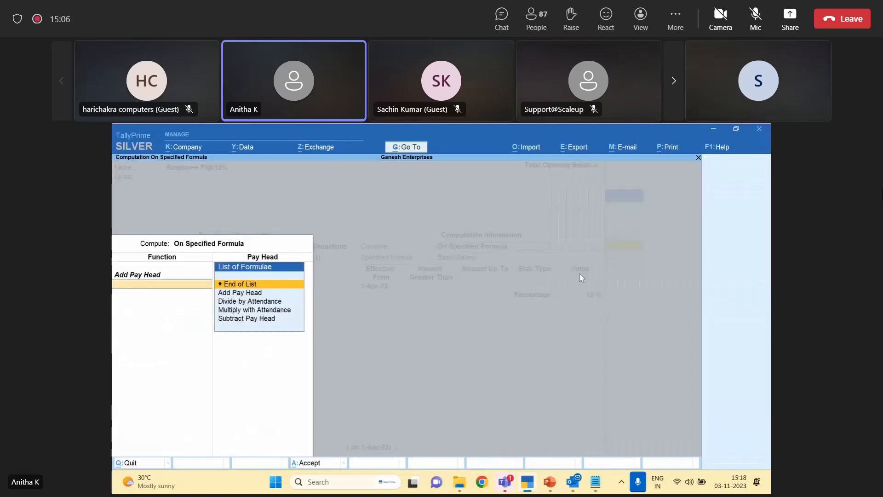
{"action": "key", "text": "Return"}
{"action": "key", "text": "Return"}
{"action": "key", "text": "Return"}
{"action": "key", "text": "Return"}
{"action": "key", "text": "Return"}
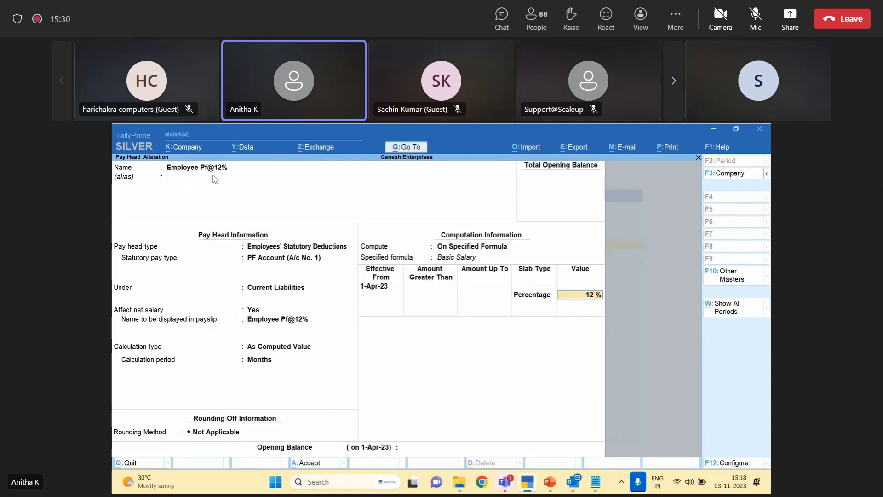
Reconfirm PF Account (A/c No. 1) as statutory pay type, Current Liabilities as group, and On Specified Formula as computation method.
{"action": "left_click", "coordinate": [317, 259]}
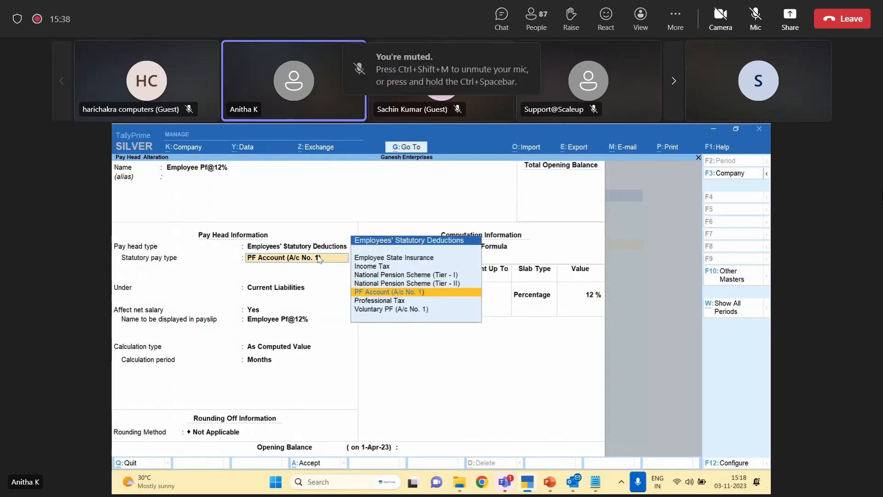
{"action": "left_click", "coordinate": [404, 293]}
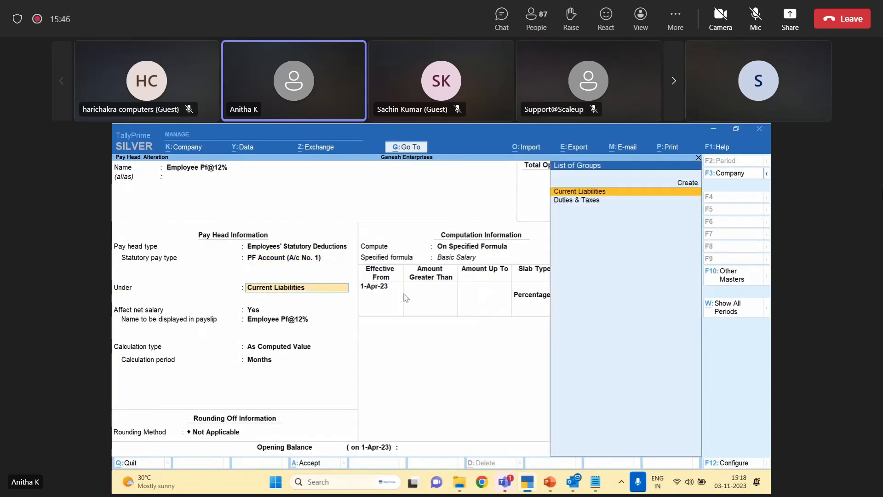
{"action": "key", "text": "Return"}
{"action": "key", "text": "Return"}
{"action": "key", "text": "Return"}
{"action": "key", "text": "Return"}
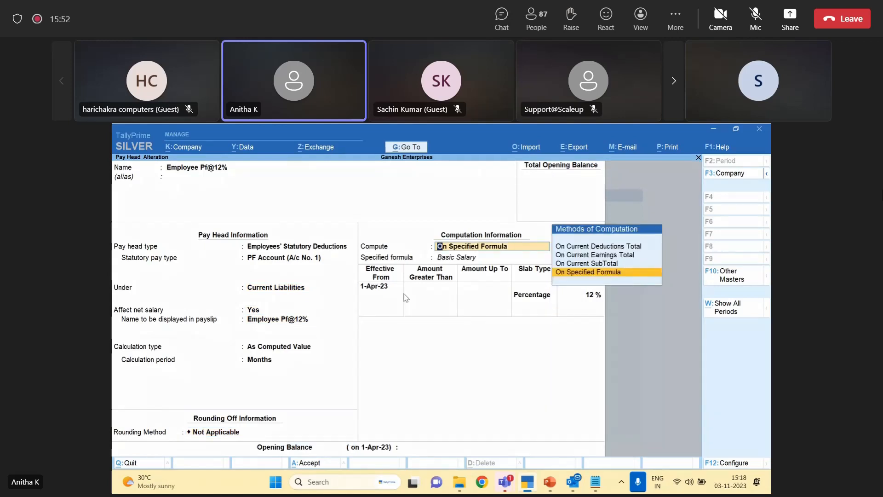
{"action": "key", "text": "Return"}
{"action": "key", "text": "Return"}
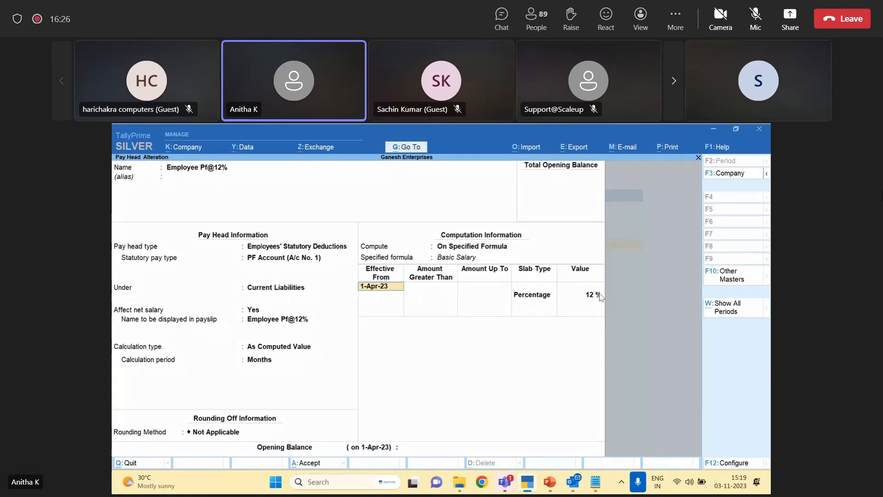
Try limiting the 12% slab effective 1-Apr-23 to amounts up to 6,500.
{"action": "key", "text": "Return"}
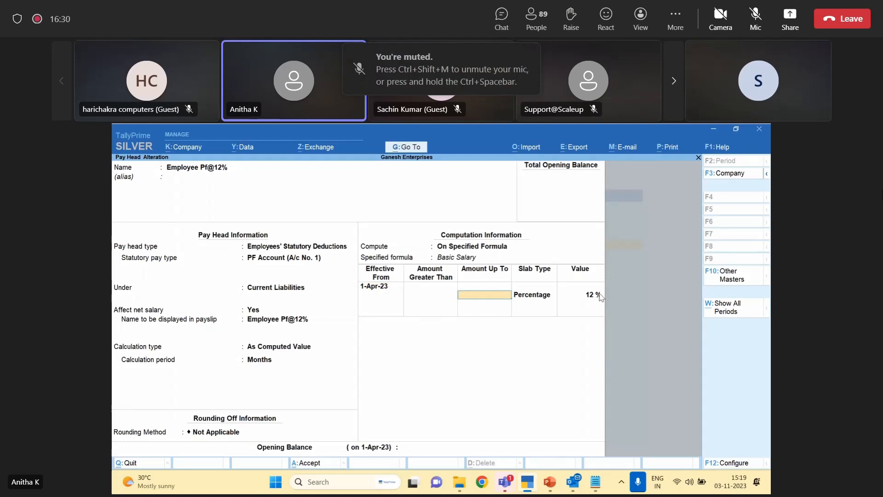
{"action": "type", "text": "6500"}
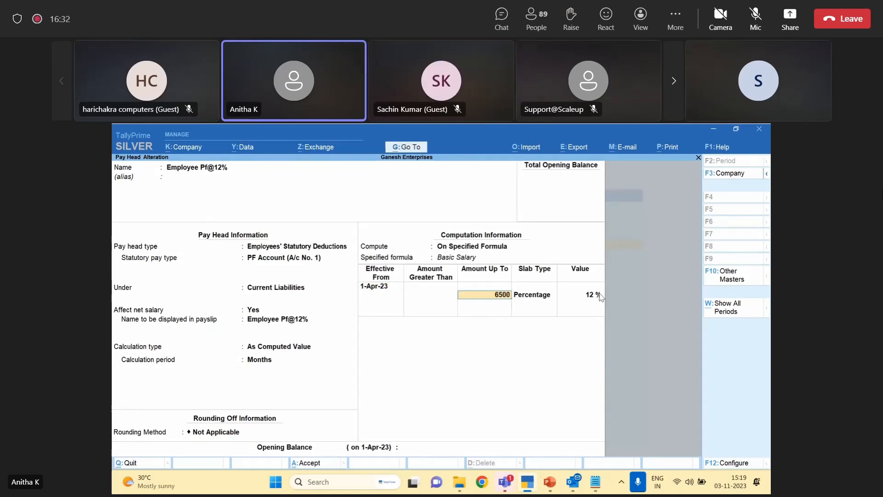
{"action": "key", "text": "Return"}
{"action": "key", "text": "Return"}
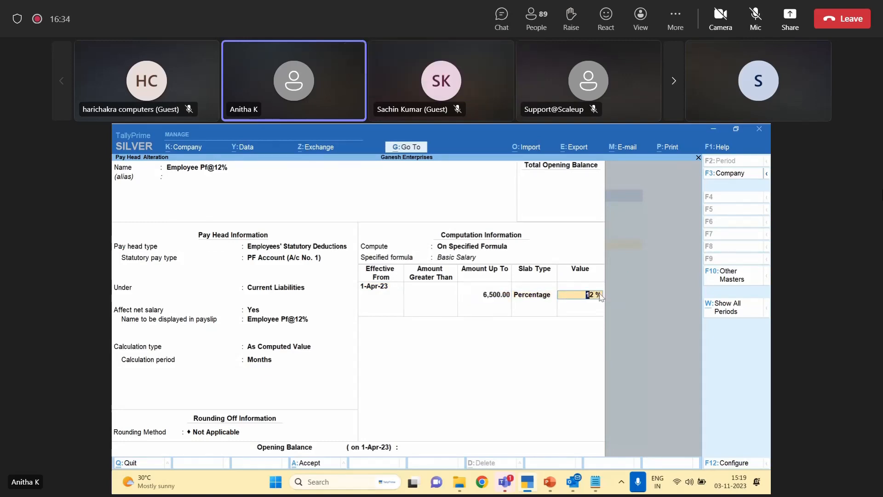
{"action": "key", "text": "Return"}
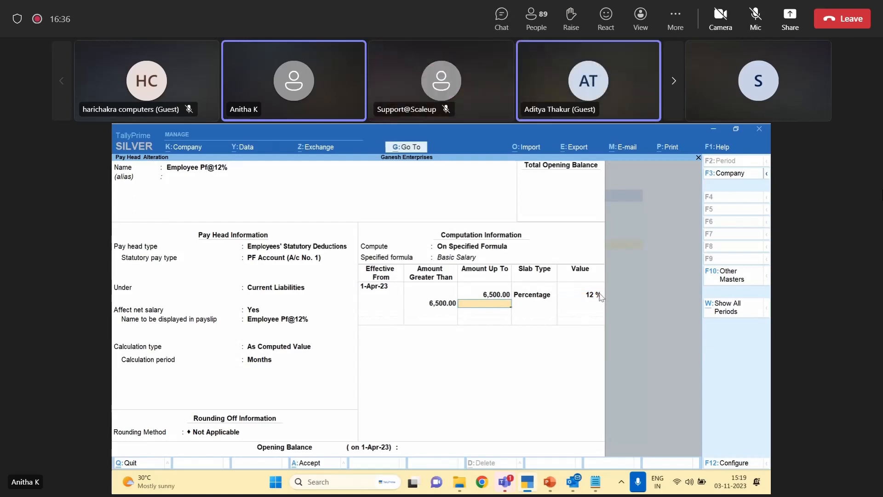
Switch to the Microsoft Teams meeting window to check the participants, and return to the TallyPrime pay head.
{"action": "left_click", "coordinate": [503, 487]}
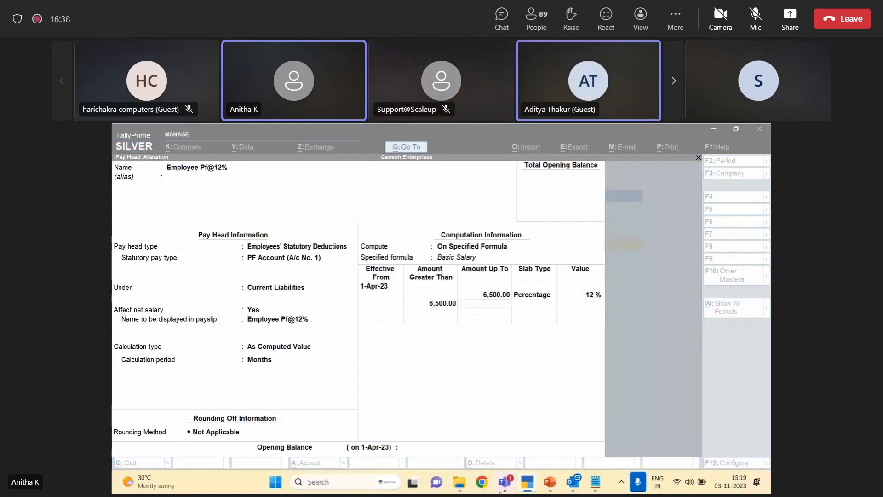
{"action": "mouse_move", "coordinate": [504, 490]}
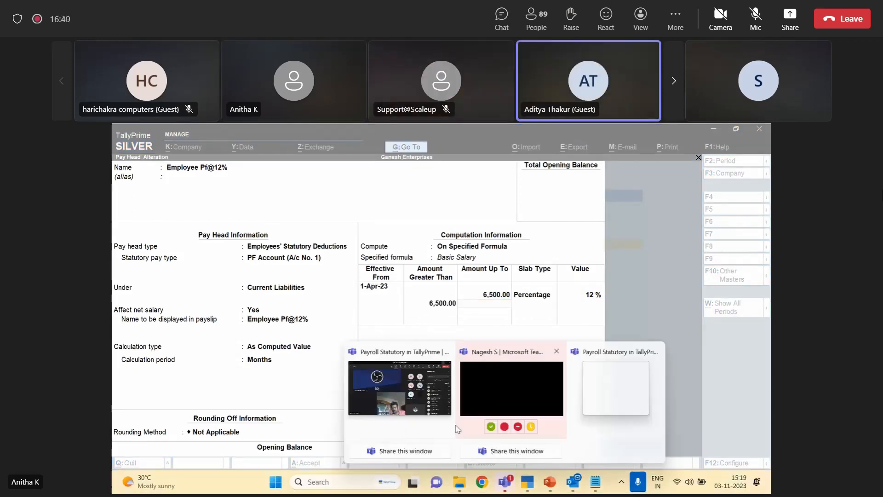
{"action": "left_click", "coordinate": [388, 379]}
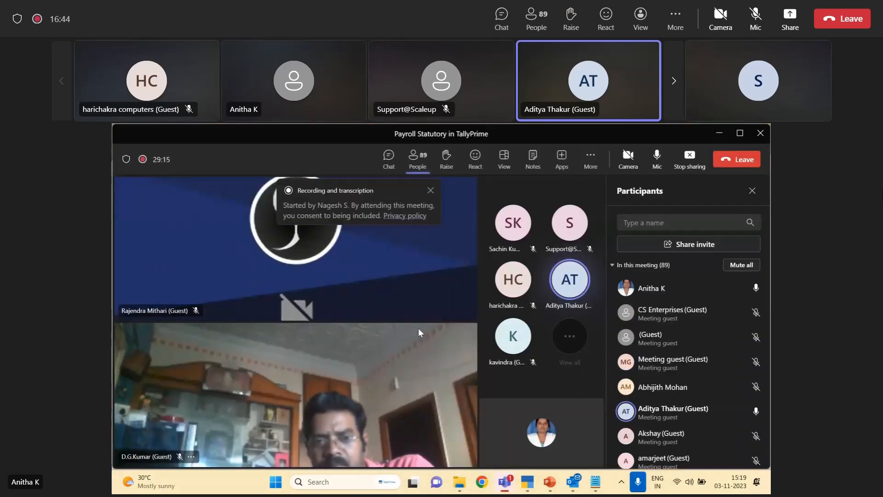
{"action": "left_click", "coordinate": [720, 133]}
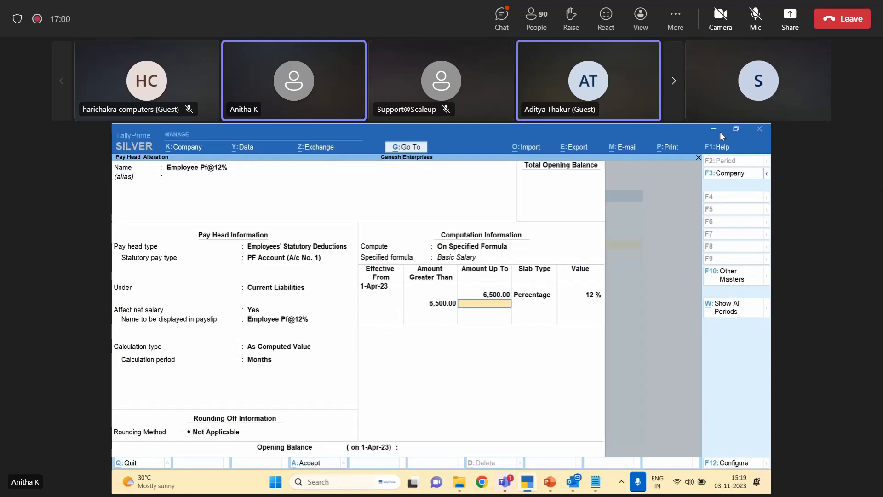
Check the Enable Payroll Statutory setting in the company features and keep it at Yes.
{"action": "left_click", "coordinate": [188, 146]}
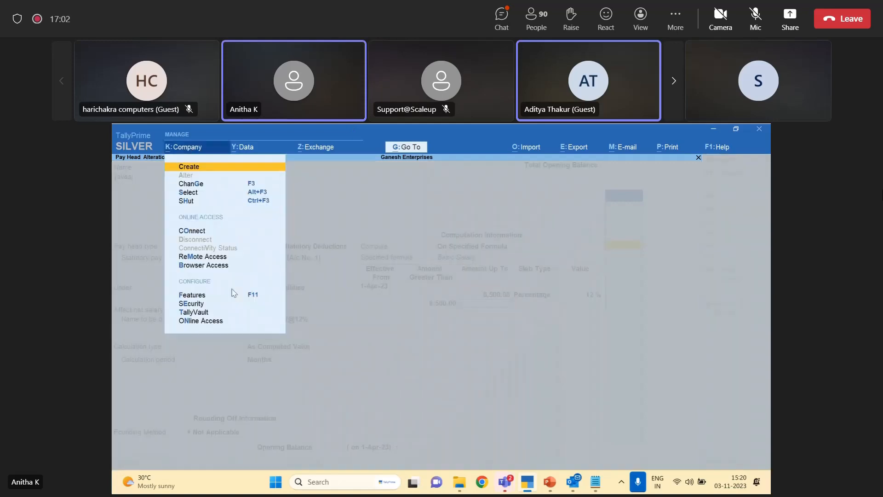
{"action": "left_click", "coordinate": [209, 294]}
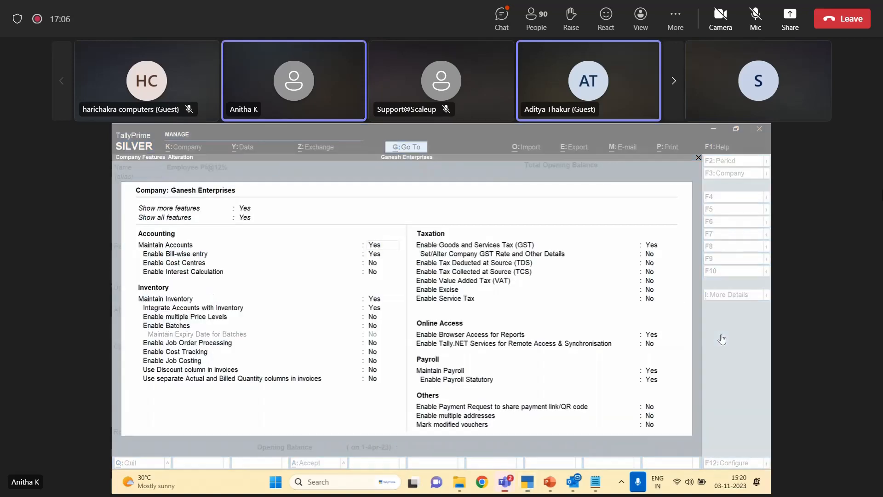
{"action": "left_click", "coordinate": [655, 386]}
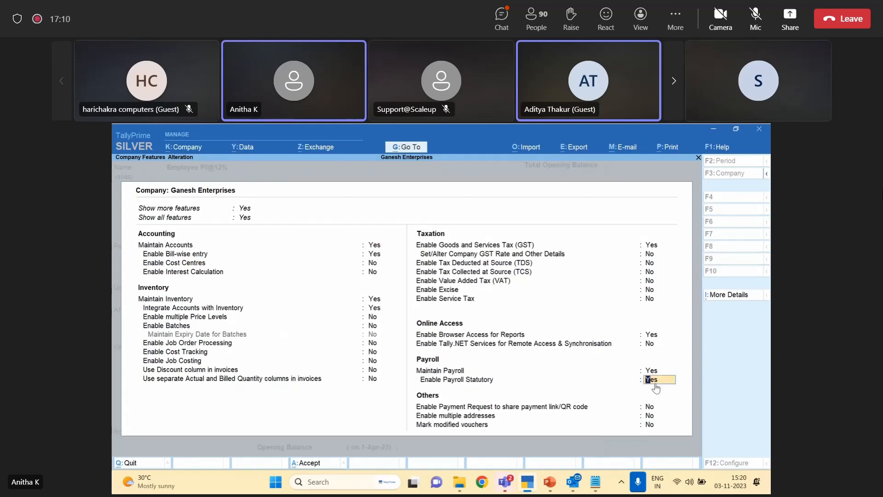
{"action": "key", "text": "ctrl+a"}
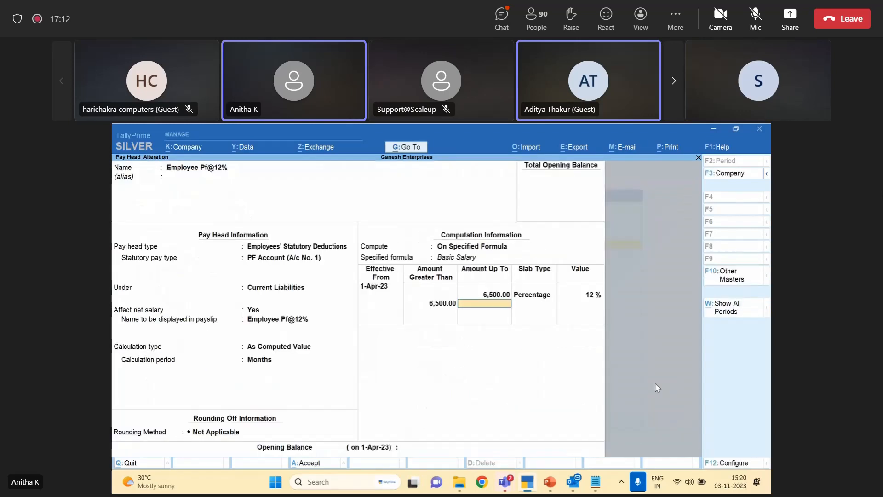
Try adding a second slab for amounts above 6,500 with slab type Value and a value of 540.
{"action": "key", "text": "BackSpace"}
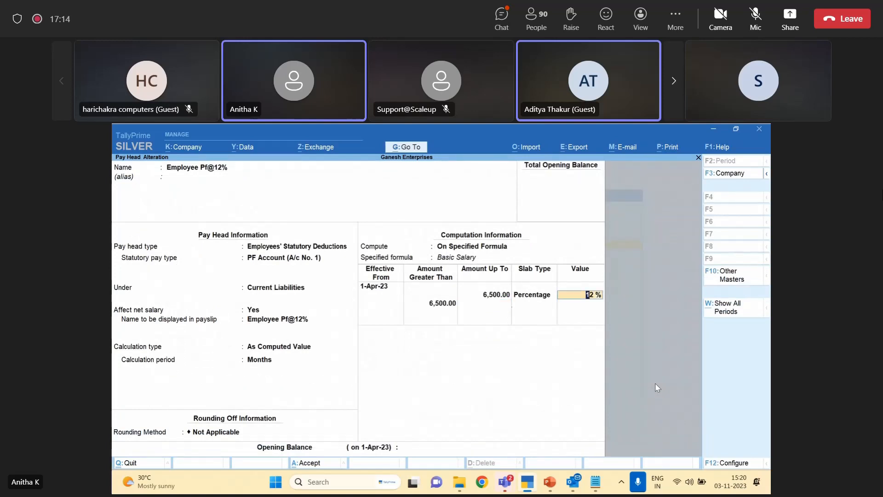
{"action": "key", "text": "Return"}
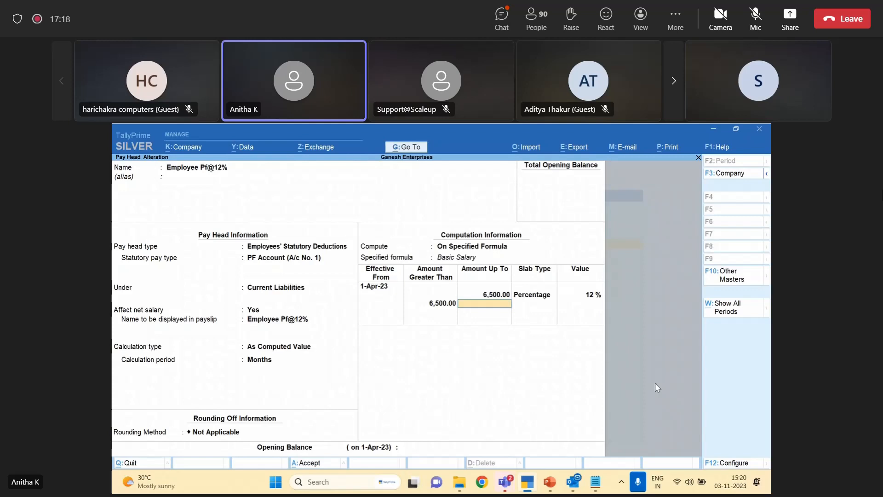
{"action": "key", "text": "BackSpace"}
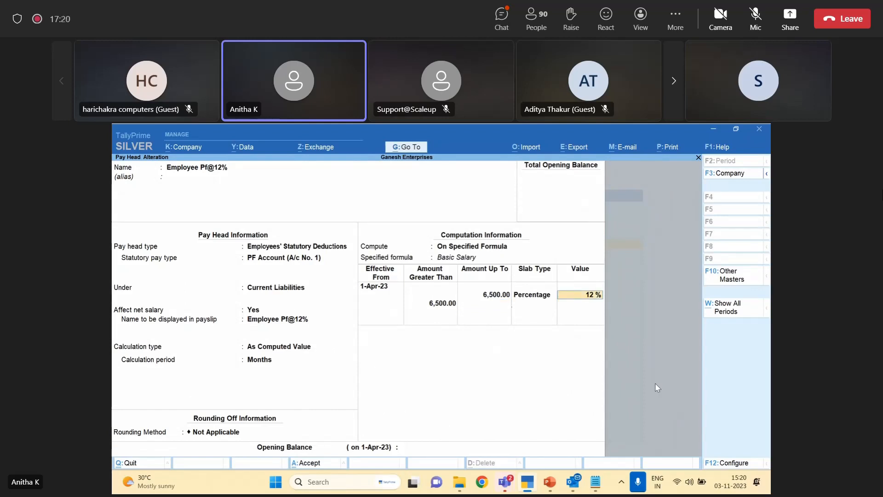
{"action": "key", "text": "Return"}
{"action": "key", "text": "Return"}
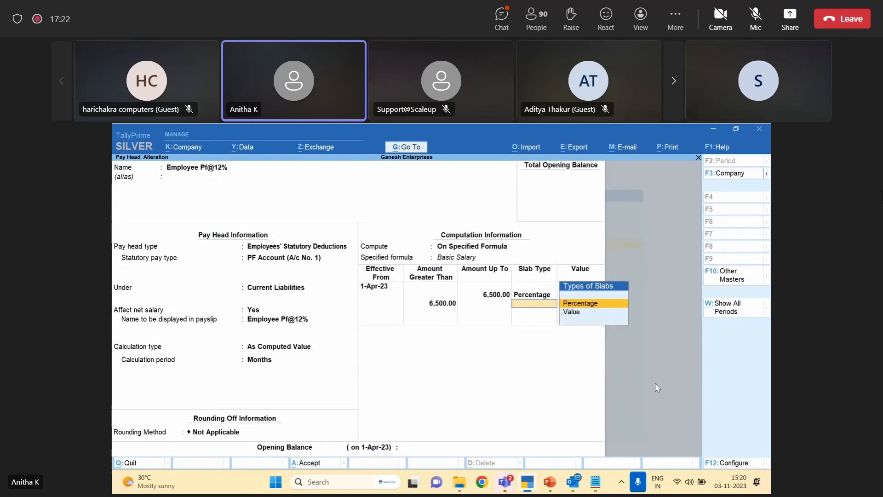
{"action": "key", "text": "Down"}
{"action": "key", "text": "Return"}
{"action": "type", "text": "54"}
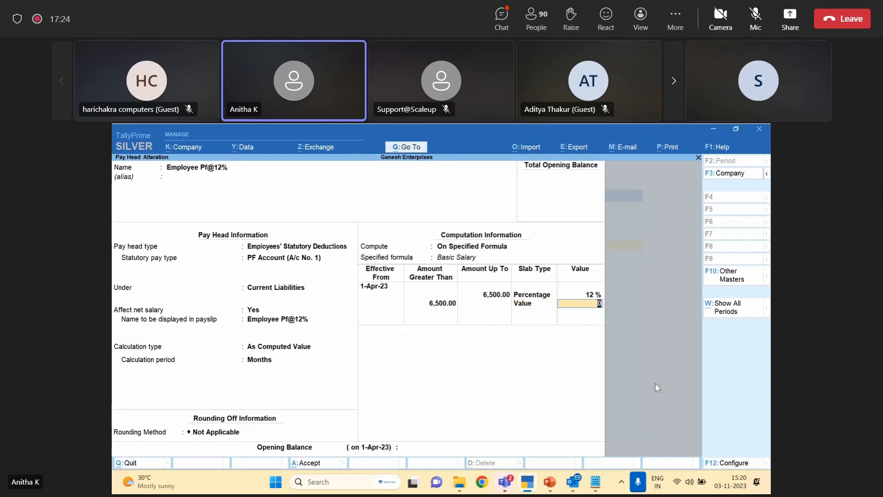
{"action": "type", "text": "0"}
{"action": "key", "text": "Return"}
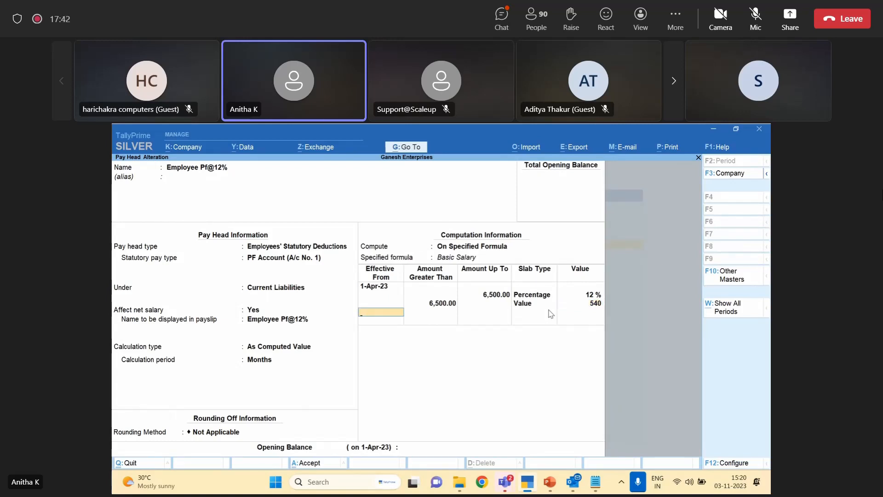
Try a new effective date of 1-May-23, discard the unsaved slab changes, and reopen the Employee Pf@12% pay head.
{"action": "type", "text": "1-may-23"}
{"action": "key", "text": "Escape"}
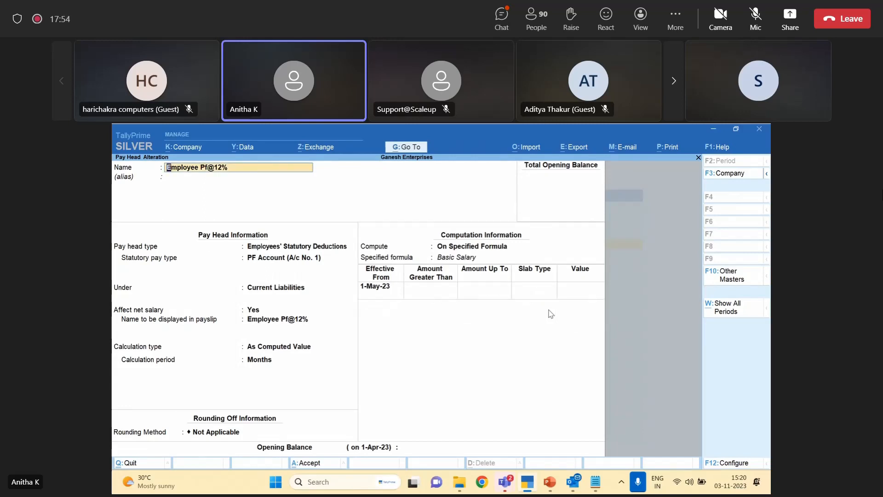
{"action": "key", "text": "BackSpace"}
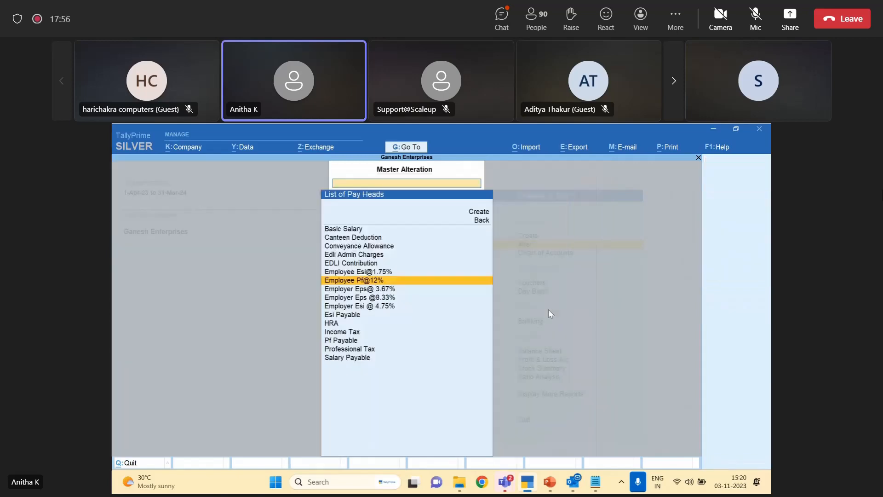
{"action": "key", "text": "Return"}
Switch to the Payroll Statutory in TallyPrime meeting window in Microsoft Teams.
{"action": "mouse_move", "coordinate": [553, 478]}
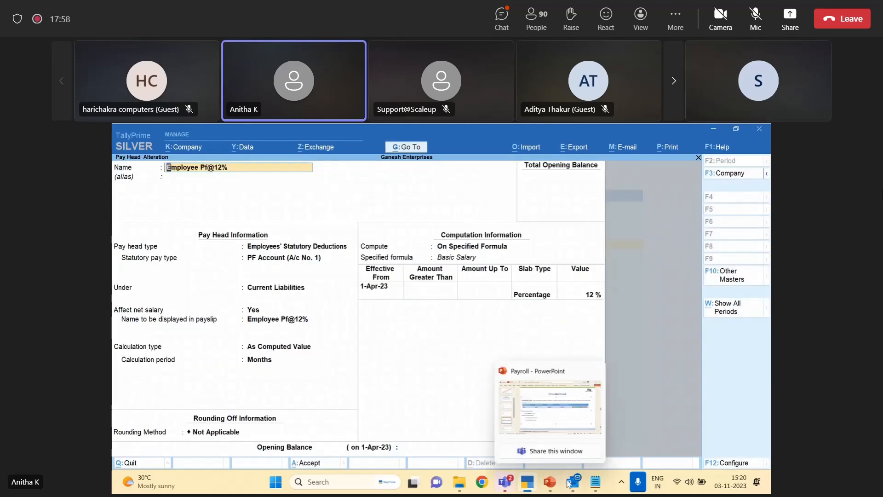
{"action": "left_click", "coordinate": [505, 481]}
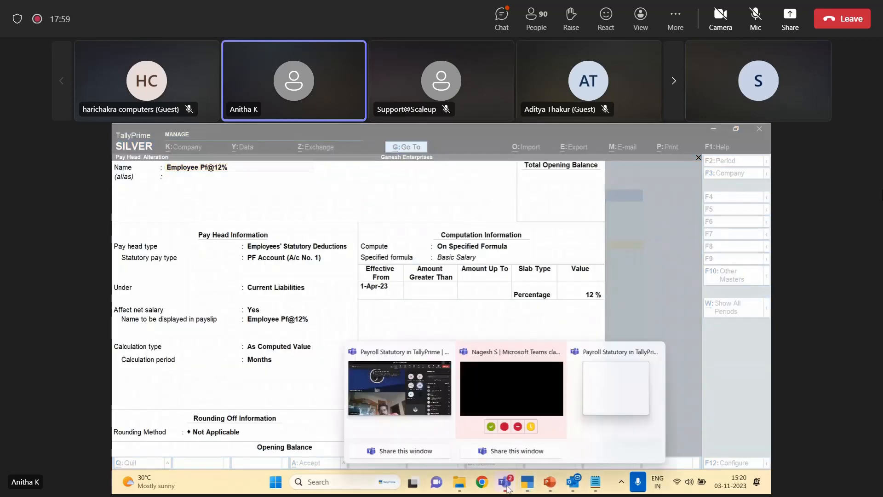
{"action": "left_click", "coordinate": [430, 393]}
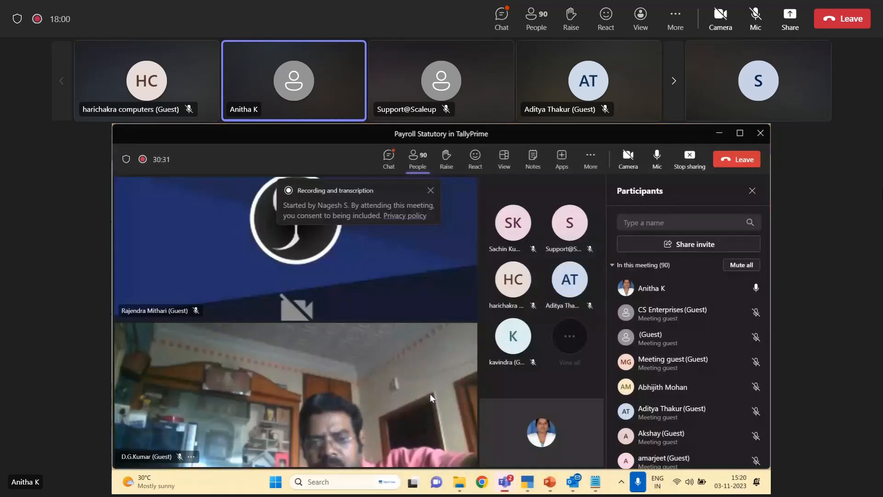
Return to TallyPrime and try setting the Employee Pf@12% computation to On Current Earnings Total.
{"action": "left_click", "coordinate": [719, 134]}
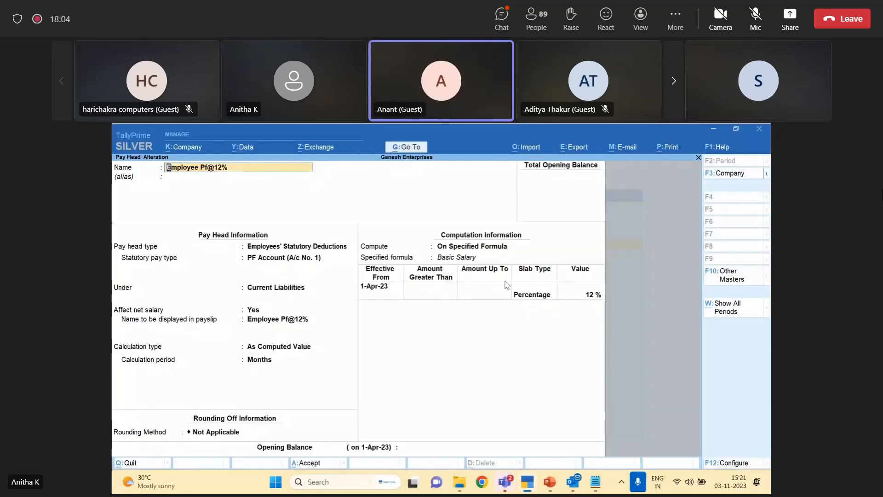
{"action": "left_click", "coordinate": [473, 298]}
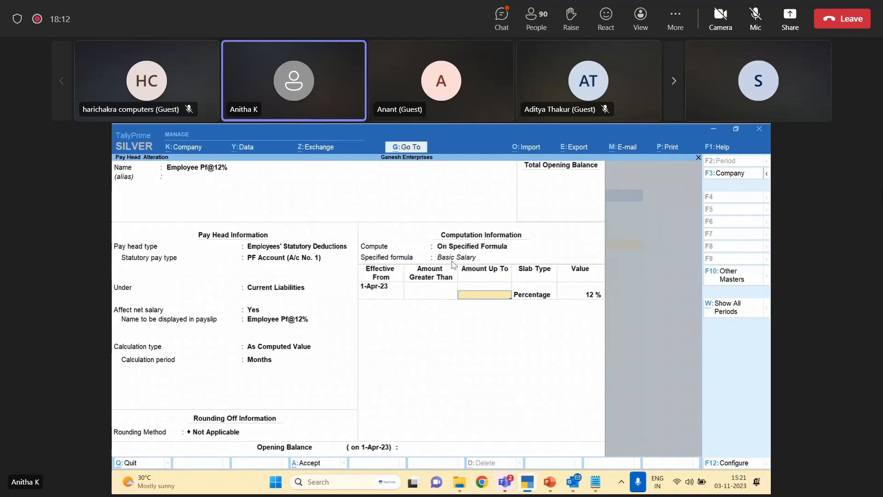
{"action": "key", "text": "BackSpace"}
{"action": "key", "text": "BackSpace"}
{"action": "key", "text": "BackSpace"}
{"action": "key", "text": "BackSpace"}
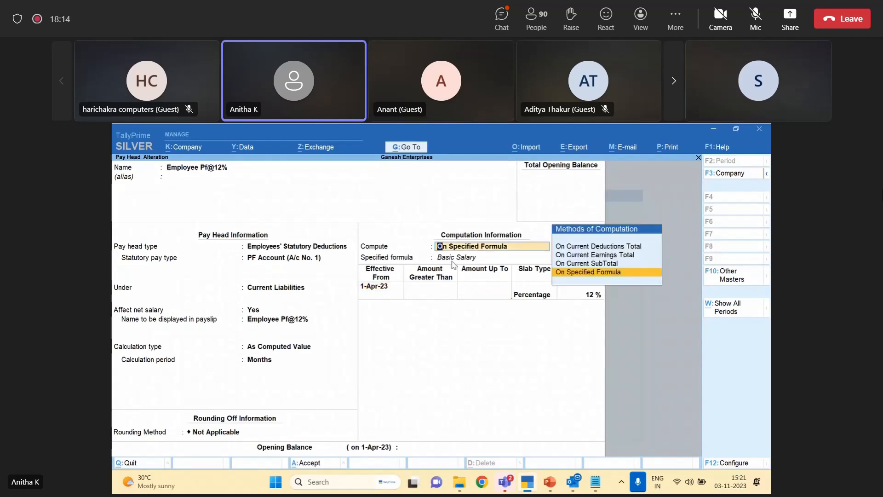
{"action": "key", "text": "Up"}
{"action": "key", "text": "Up"}
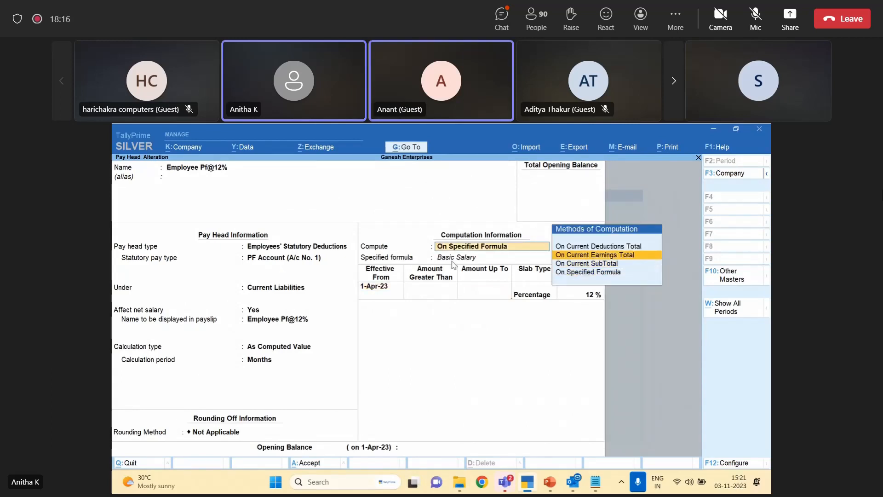
{"action": "key", "text": "Return"}
{"action": "key", "text": "Return"}
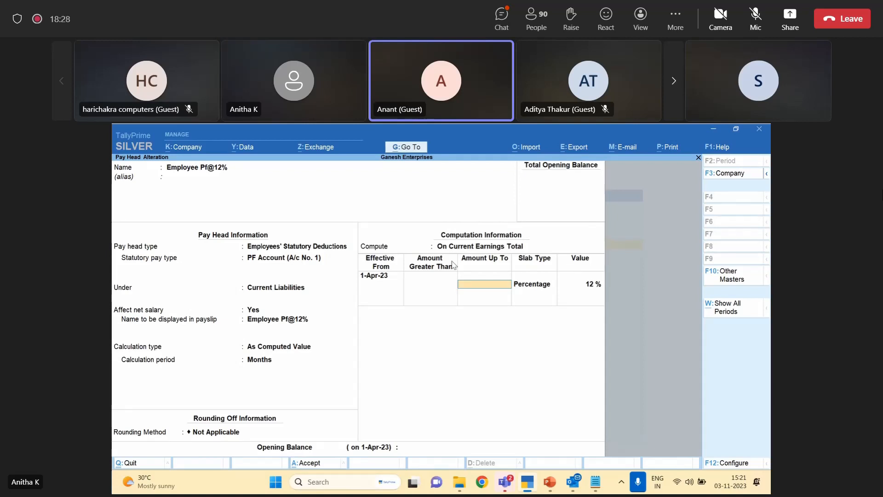
Try limiting the first slab to amounts up to 6,500, with slab type Percentage at 12 %.
{"action": "type", "text": "6500"}
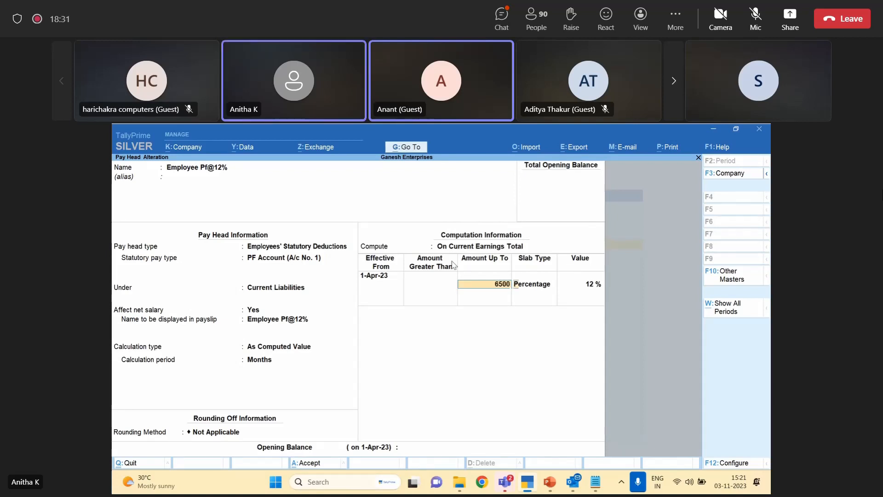
{"action": "key", "text": "Return"}
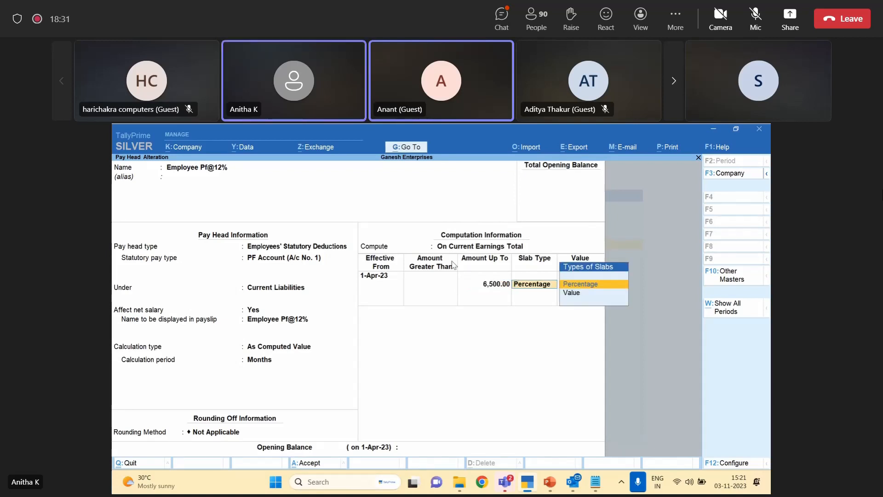
{"action": "key", "text": "Return"}
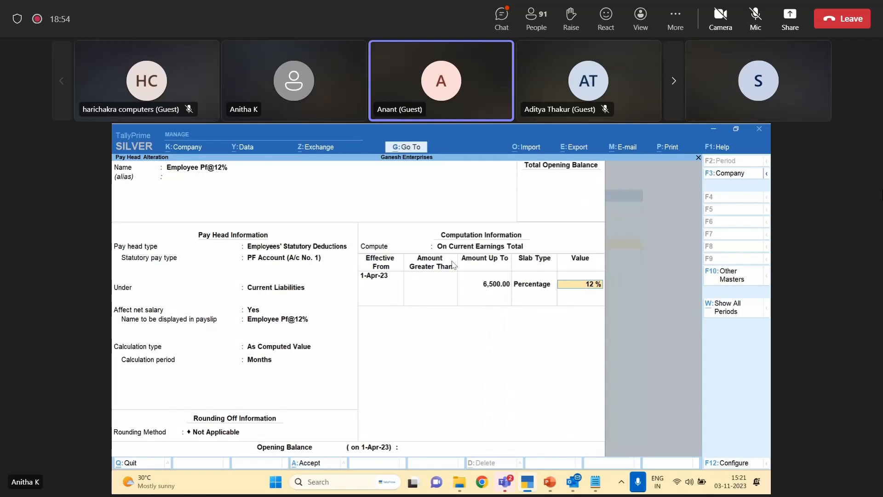
{"action": "key", "text": "BackSpace"}
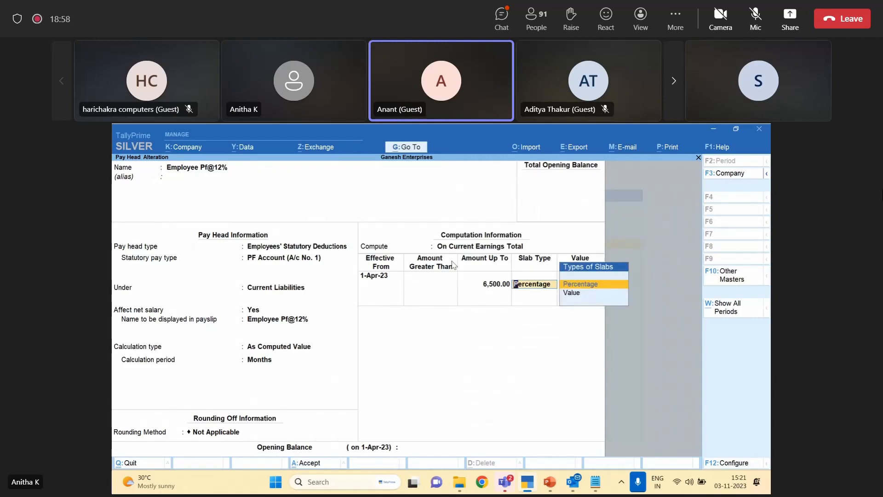
{"action": "key", "text": "BackSpace"}
{"action": "key", "text": "Return"}
{"action": "key", "text": "Return"}
{"action": "key", "text": "Return"}
Try a second slab for amounts greater than 6,500 with slab type Value and a value of 1000.
{"action": "key", "text": "Return"}
{"action": "key", "text": "Down"}
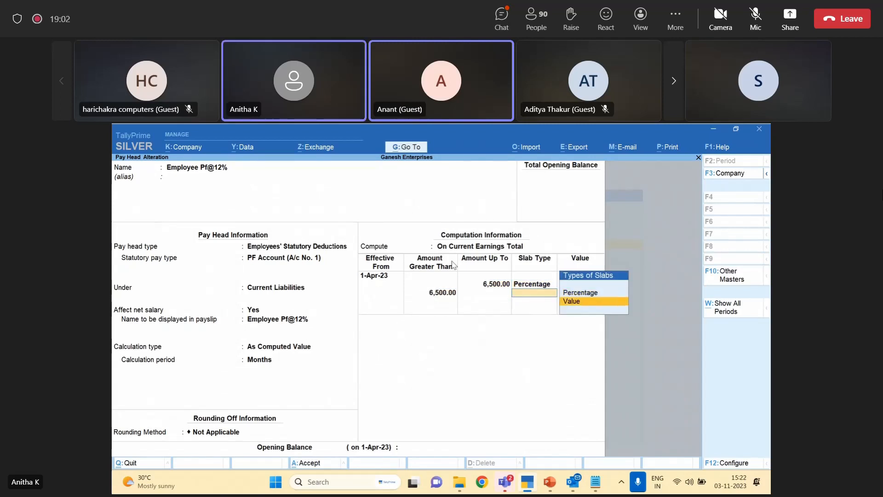
{"action": "key", "text": "Return"}
{"action": "type", "text": "2"}
{"action": "key", "text": "BackSpace"}
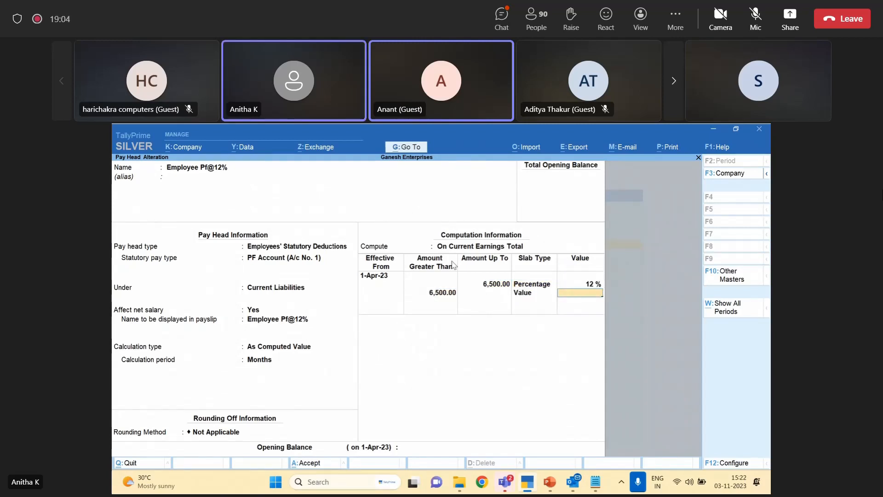
{"action": "type", "text": "1000"}
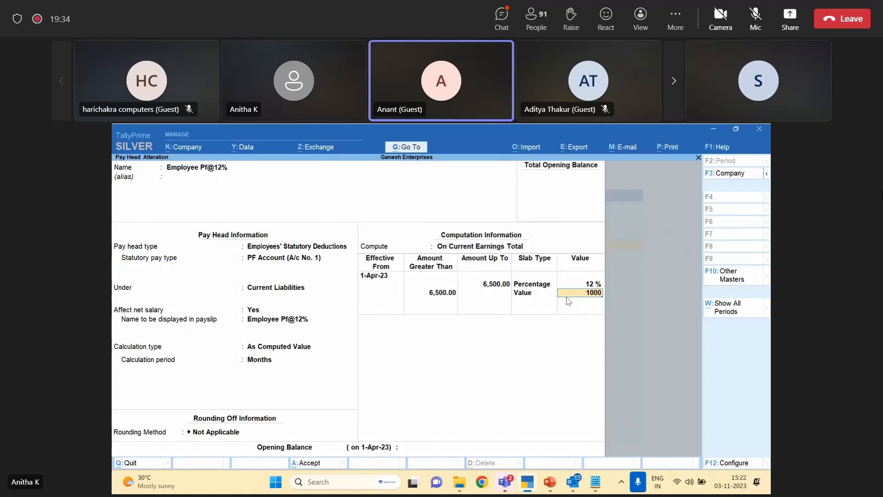
Switch the computation back to On Specified Formula with Basic Salary and re-enter 1000 as the second slab's value.
{"action": "key", "text": "BackSpace"}
{"action": "key", "text": "BackSpace"}
{"action": "key", "text": "BackSpace"}
{"action": "key", "text": "BackSpace"}
{"action": "key", "text": "BackSpace"}
{"action": "key", "text": "BackSpace"}
{"action": "key", "text": "BackSpace"}
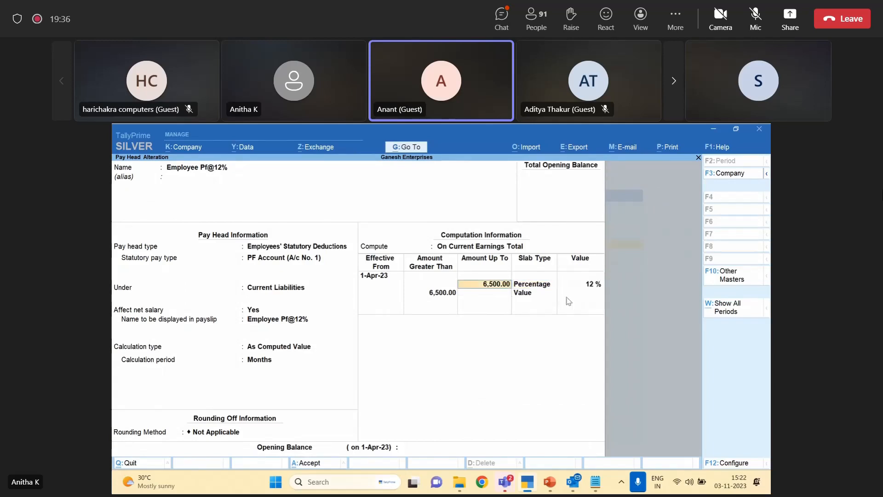
{"action": "key", "text": "BackSpace"}
{"action": "key", "text": "Up"}
{"action": "key", "text": "Down"}
{"action": "key", "text": "Down"}
{"action": "key", "text": "Down"}
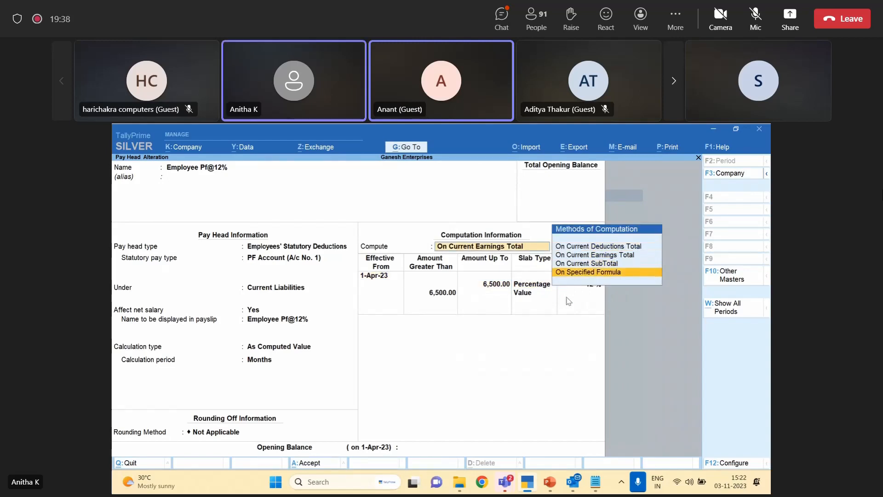
{"action": "key", "text": "Return"}
{"action": "key", "text": "Return"}
{"action": "key", "text": "Return"}
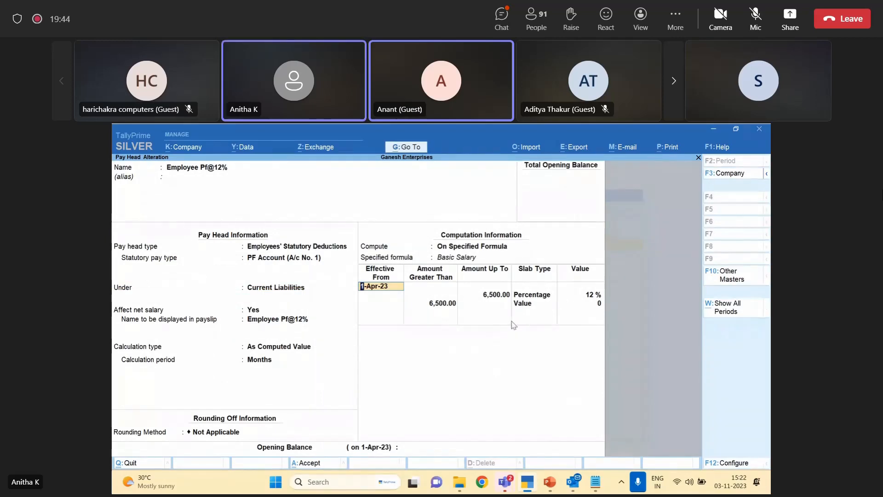
{"action": "left_click", "coordinate": [589, 306]}
{"action": "type", "text": "1000"}
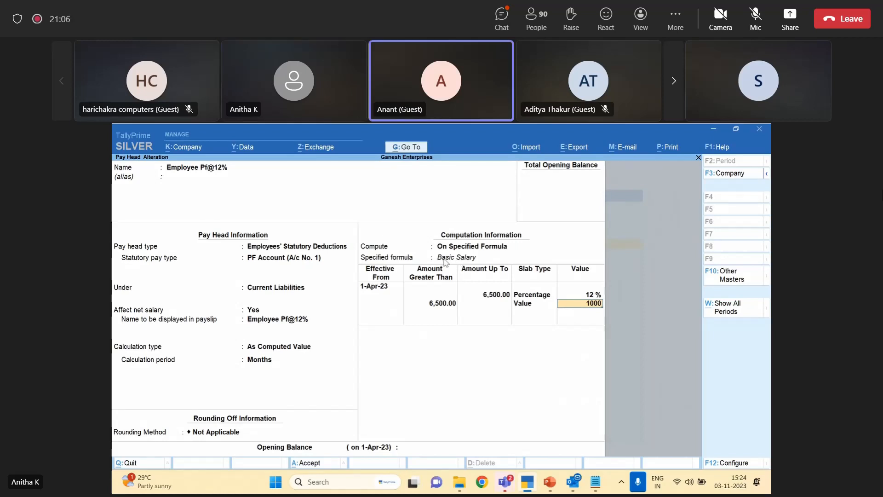
Clear the second slab's value and quit the Employee Pf@12% alteration without saving.
{"action": "key", "text": "BackSpace"}
{"action": "key", "text": "BackSpace"}
{"action": "key", "text": "BackSpace"}
{"action": "key", "text": "BackSpace"}
{"action": "key", "text": "BackSpace"}
{"action": "key", "text": "BackSpace"}
{"action": "key", "text": "BackSpace"}
{"action": "key", "text": "BackSpace"}
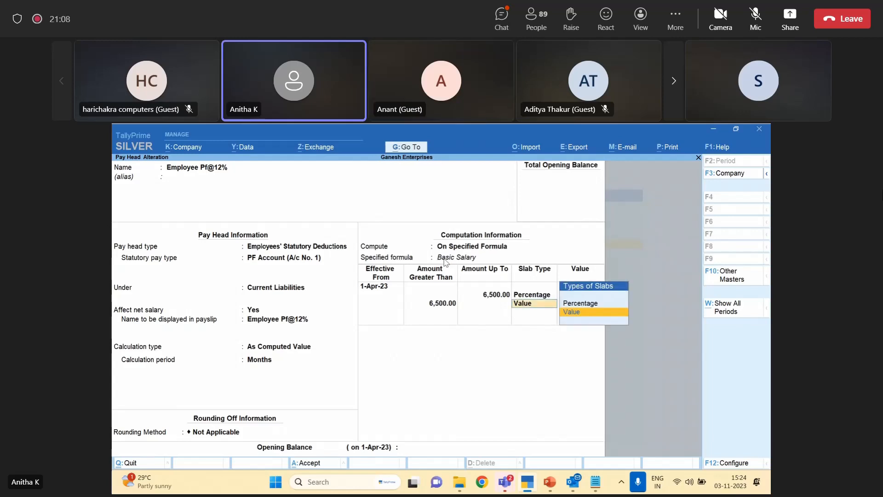
{"action": "key", "text": "Return"}
{"action": "key", "text": "Return"}
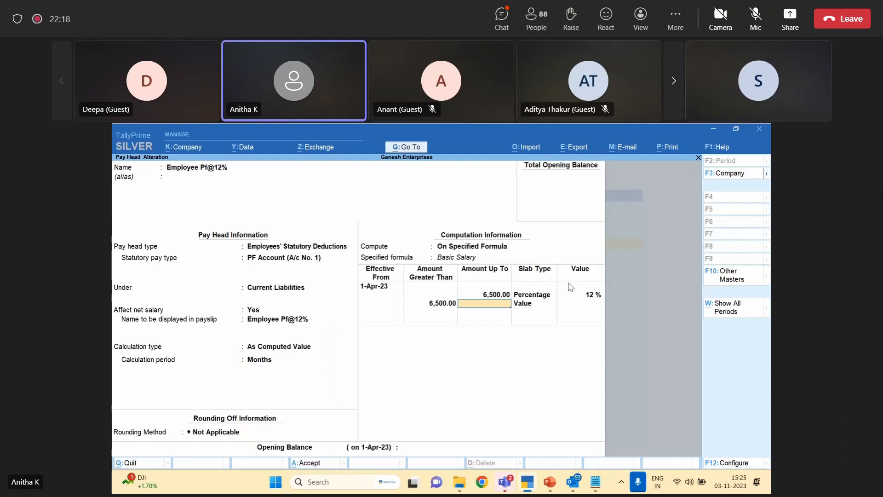
{"action": "key", "text": "BackSpace"}
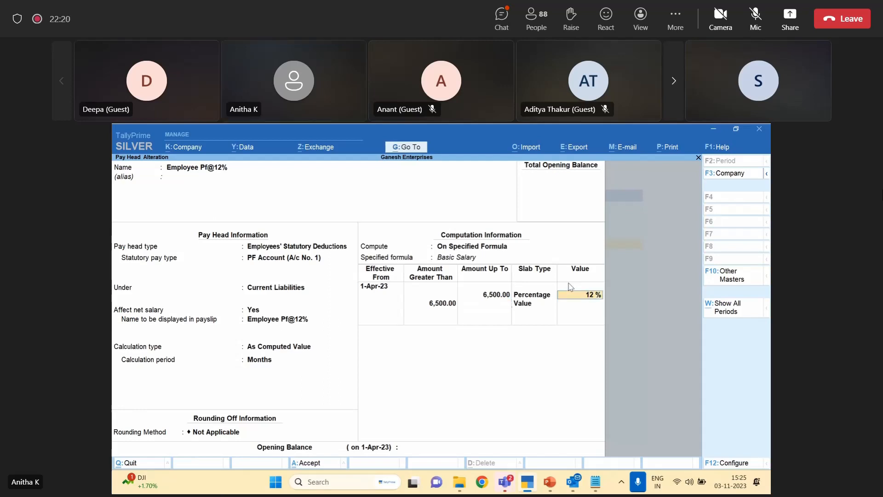
{"action": "key", "text": "Return"}
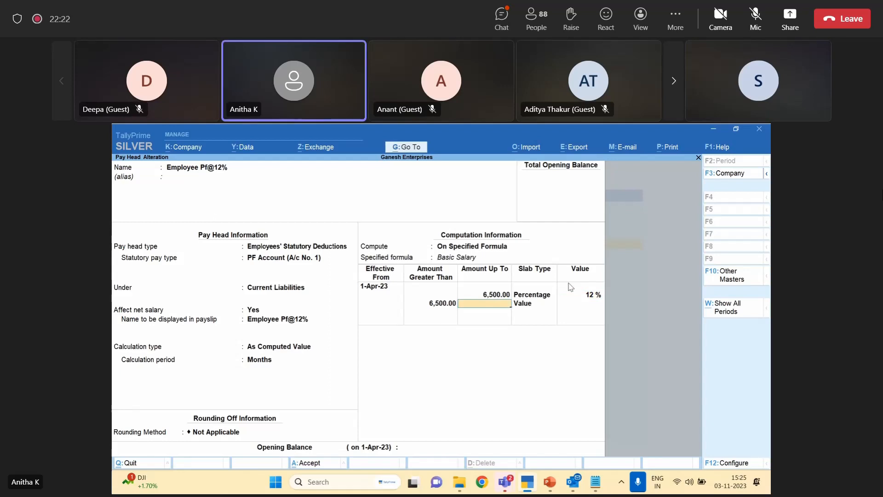
{"action": "key", "text": "Escape"}
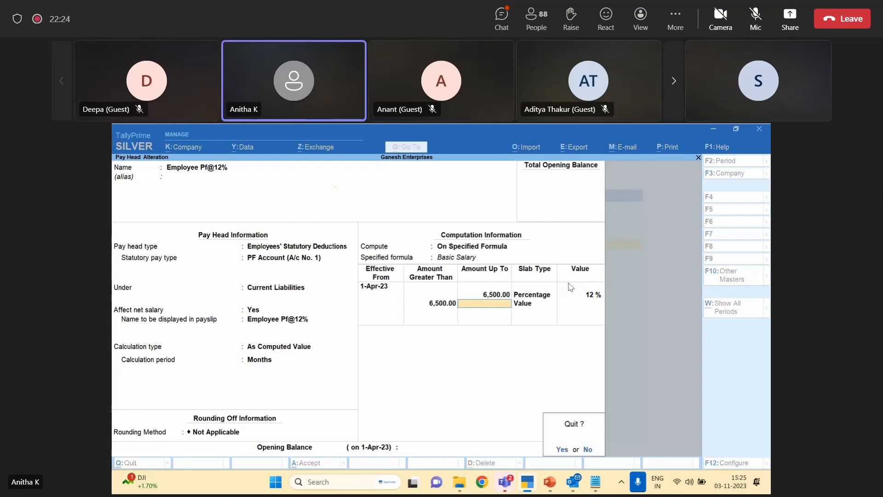
{"action": "key", "text": "y"}
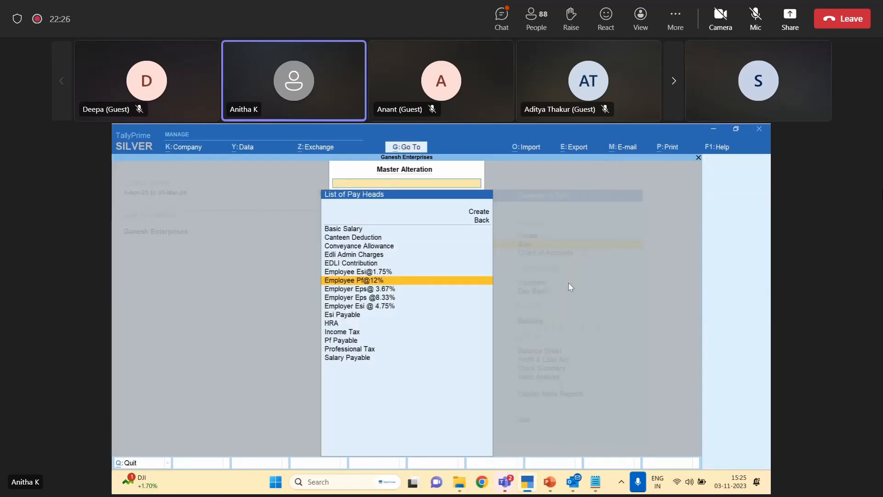
Review the Employer Eps @8.33% pay head, keeping Employer's Statutory Contributions, EPS Account (A/c No. 10) and Indirect Expenses, and accept it.
{"action": "key", "text": "Down"}
{"action": "key", "text": "Down"}
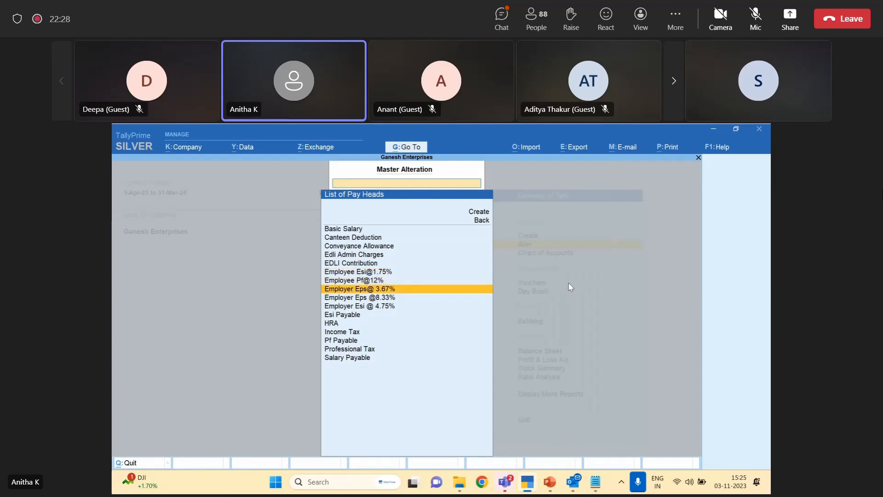
{"action": "key", "text": "Return"}
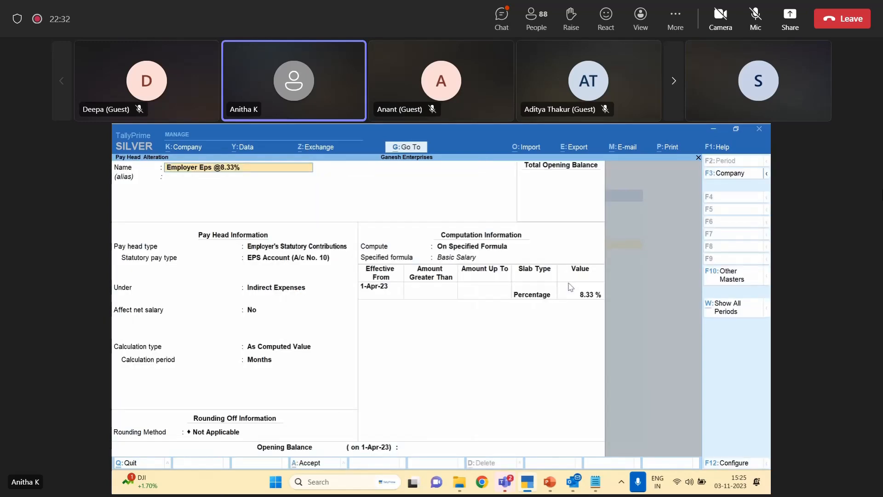
{"action": "key", "text": "Return"}
{"action": "key", "text": "Return"}
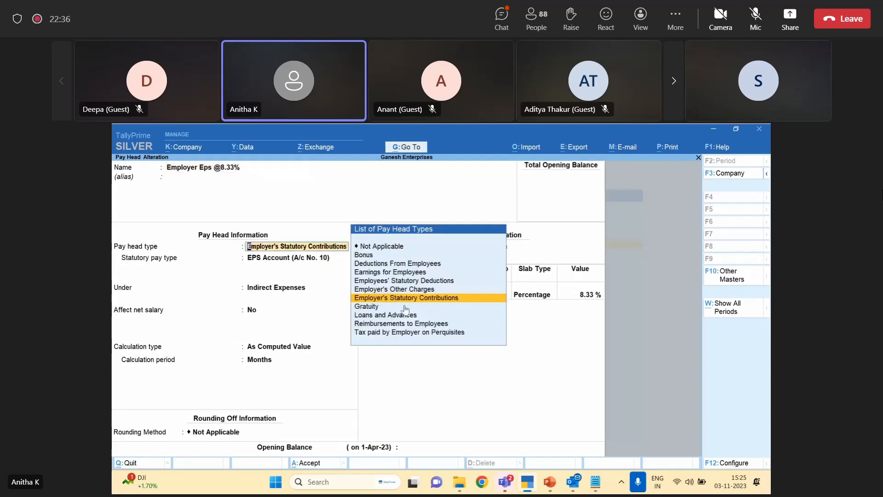
{"action": "left_click", "coordinate": [444, 299]}
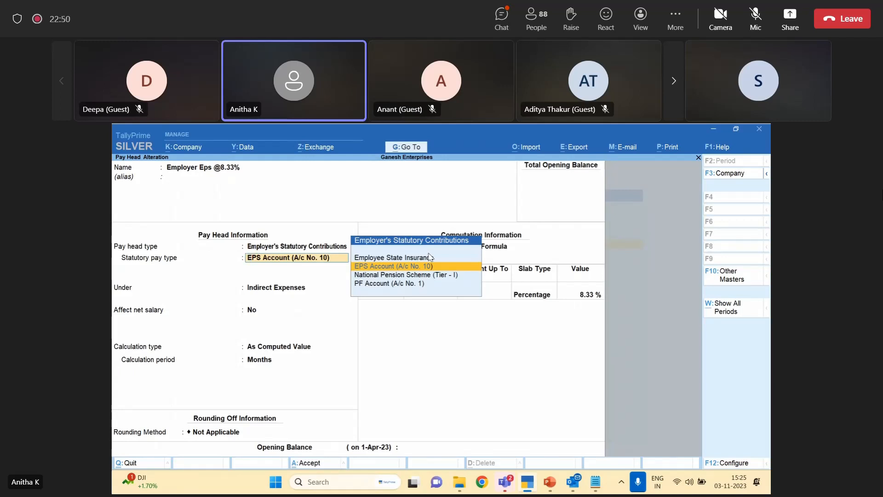
{"action": "key", "text": "Return"}
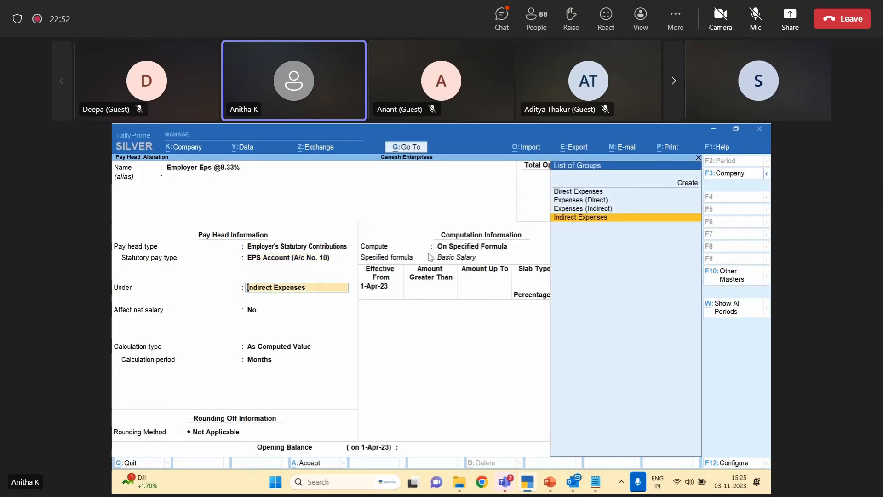
{"action": "key", "text": "Return"}
{"action": "key", "text": "Return"}
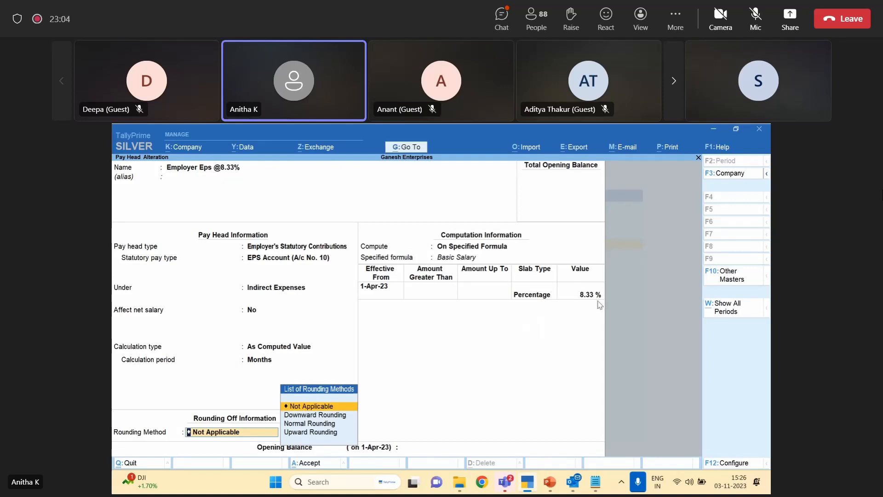
{"action": "key", "text": "ctrl+a"}
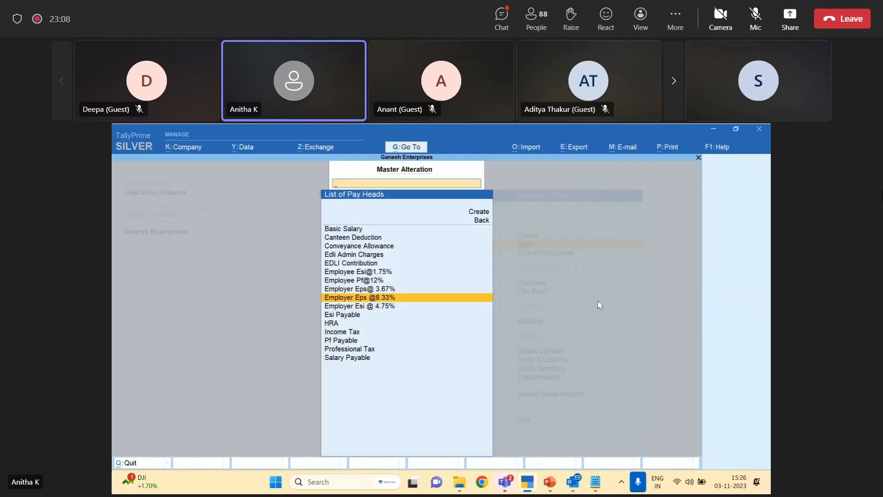
Open the Employer Eps@ 3.67% pay head to view its formula, and switch to the Deduction - Employee note in Notepad.
{"action": "key", "text": "Up"}
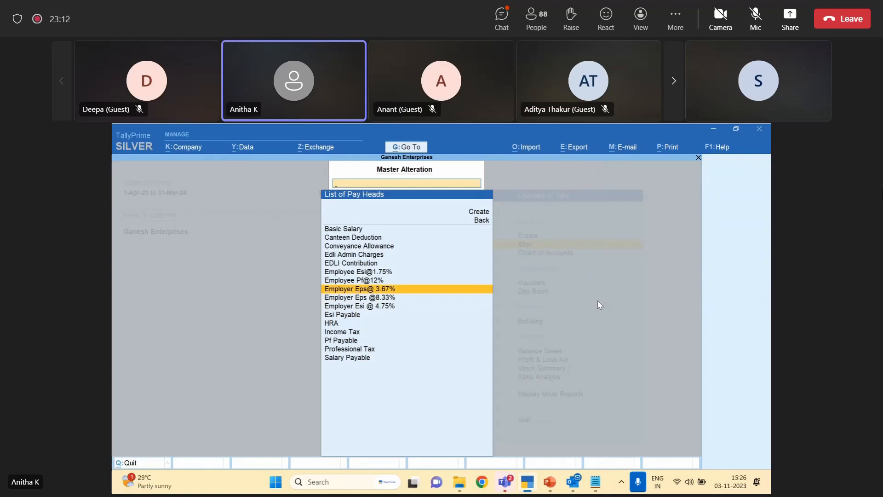
{"action": "key", "text": "Return"}
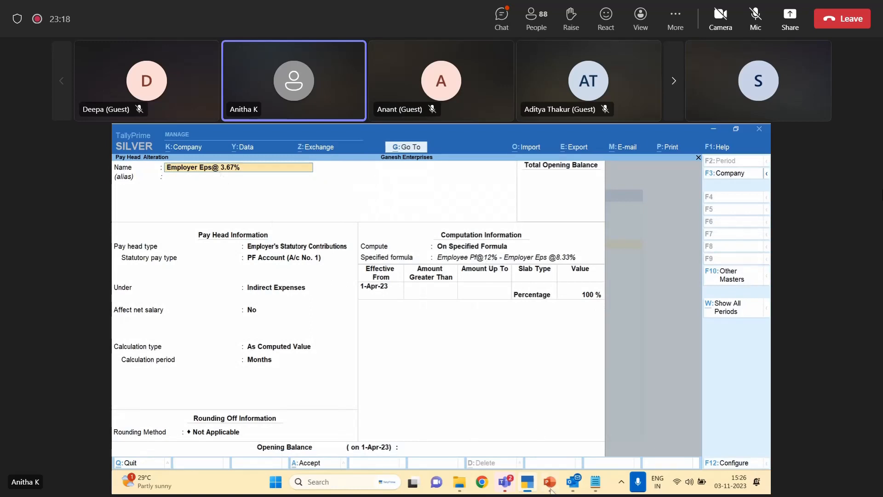
{"action": "mouse_move", "coordinate": [587, 491]}
{"action": "left_click", "coordinate": [576, 428]}
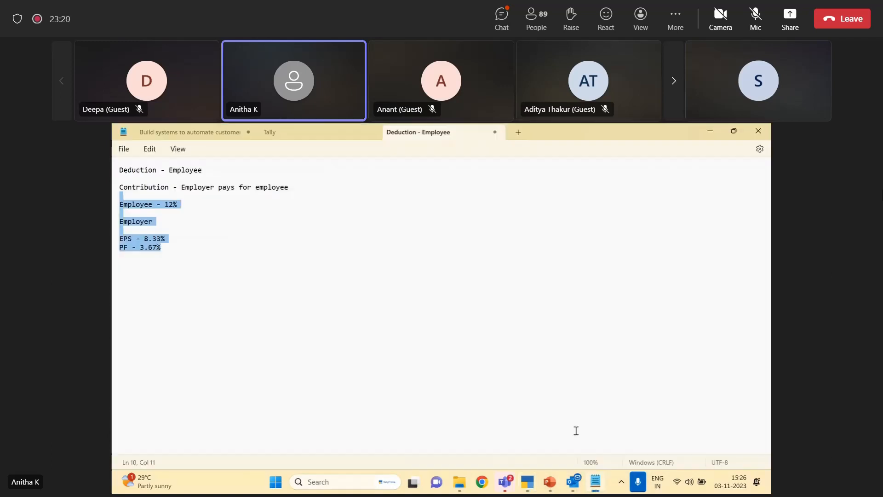
Change the Employee percentage line in the note to "Employee - 12-8.33 = 3.67".
{"action": "left_click", "coordinate": [175, 224]}
{"action": "left_click", "coordinate": [188, 204]}
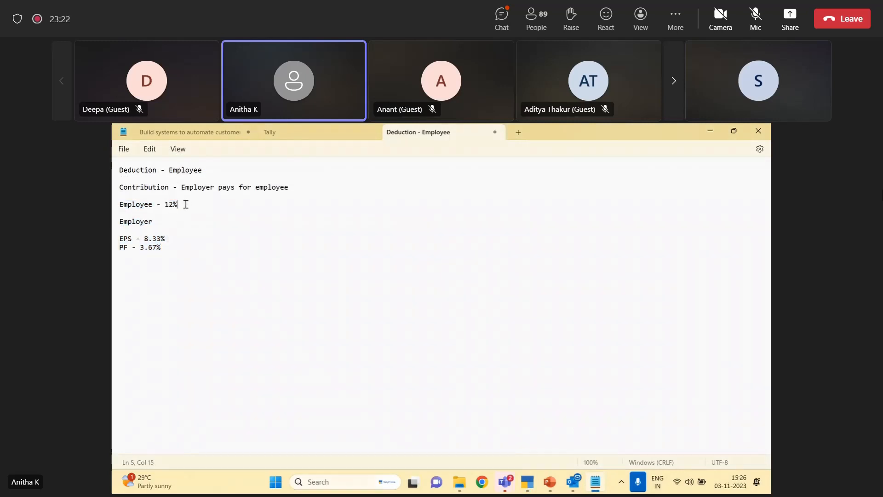
{"action": "key", "text": "BackSpace"}
{"action": "type", "text": "-8.33 = 3.67"}
Highlight the Employee calculation line in the note, and then only its "-8.33" part.
{"action": "left_click", "coordinate": [121, 252]}
{"action": "double_click", "coordinate": [123, 249]}
{"action": "left_click", "coordinate": [113, 205]}
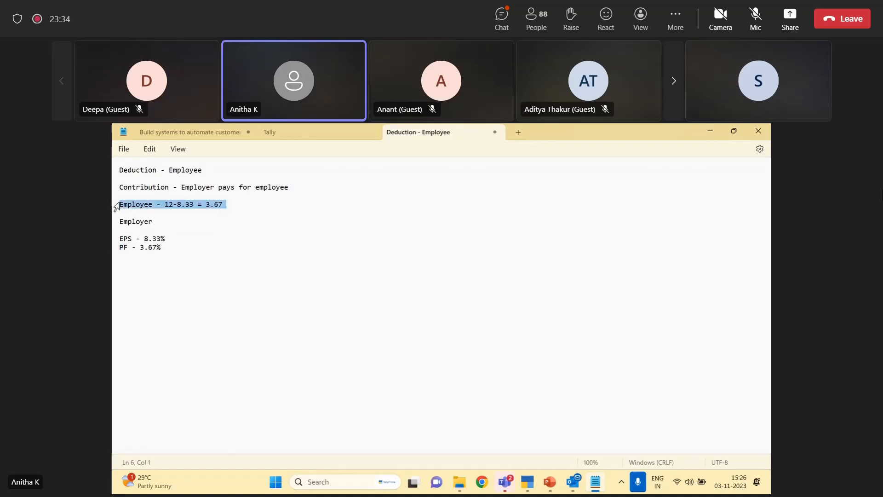
{"action": "left_click", "coordinate": [143, 204]}
{"action": "left_click_drag", "start_coordinate": [173, 204], "coordinate": [191, 202]}
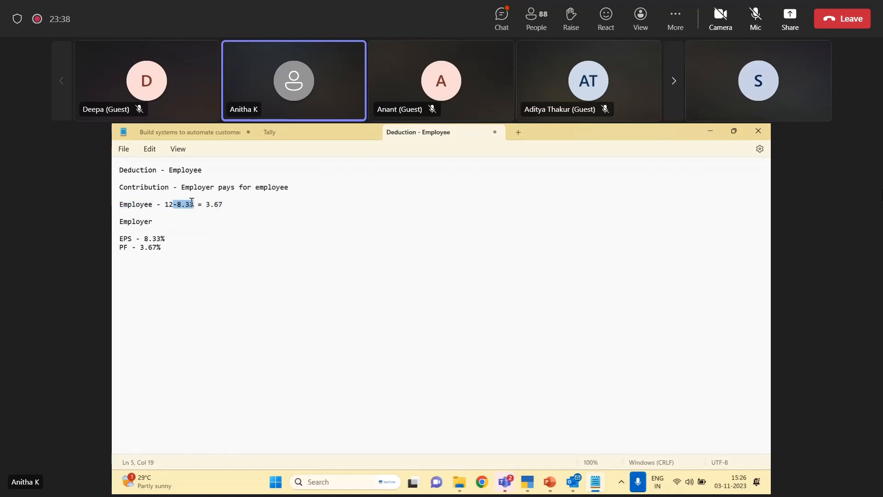
Highlight the 3.67 result in the note's Employee line, and add the line "Bsalary - 3.67%" below the PF line.
{"action": "left_click", "coordinate": [244, 213]}
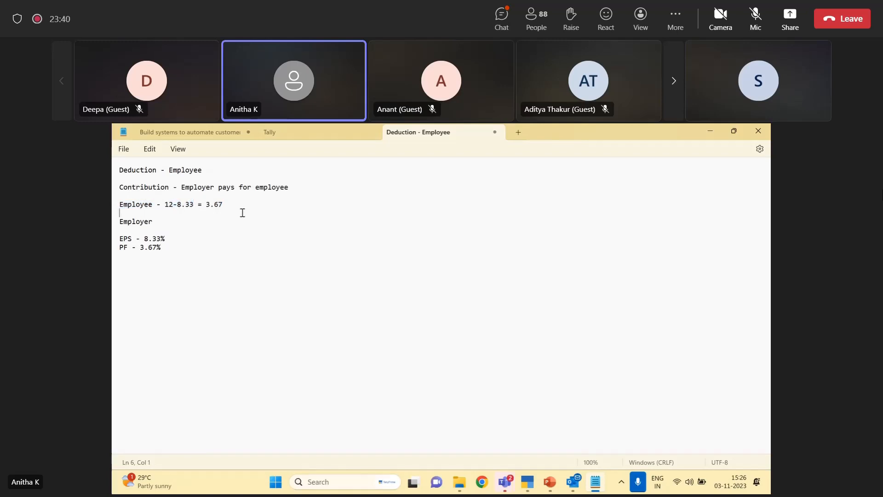
{"action": "left_click_drag", "start_coordinate": [226, 205], "coordinate": [203, 208]}
{"action": "left_click", "coordinate": [193, 258]}
{"action": "key", "text": "Return"}
{"action": "key", "text": "Return"}
{"action": "type", "text": "B"}
{"action": "type", "text": "salary -"}
{"action": "type", "text": " 3."}
{"action": "type", "text": "67%"}
Switch to TallyPrime and go through the Employer Eps@ 3.67% pay head settings to open its specified formula.
{"action": "key", "text": "alt+Tab"}
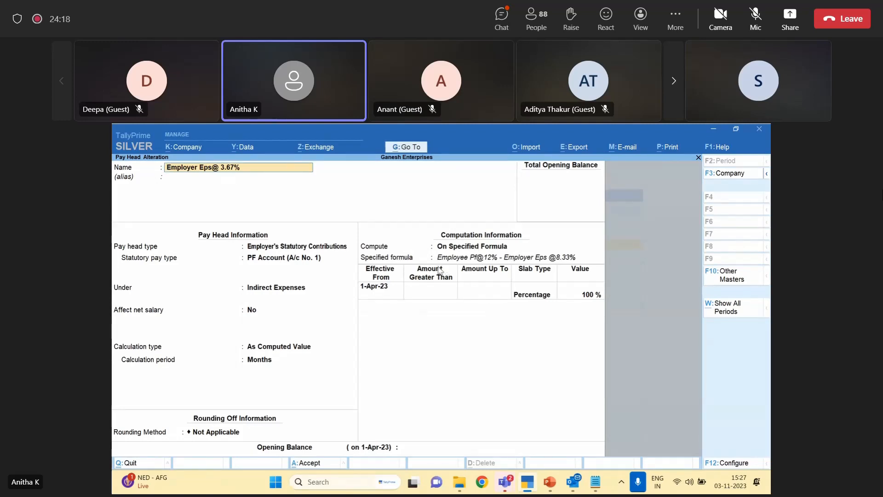
{"action": "key", "text": "Return"}
{"action": "key", "text": "Return"}
{"action": "key", "text": "Return"}
{"action": "key", "text": "Return"}
{"action": "key", "text": "Return"}
{"action": "key", "text": "Return"}
{"action": "key", "text": "Return"}
{"action": "key", "text": "Return"}
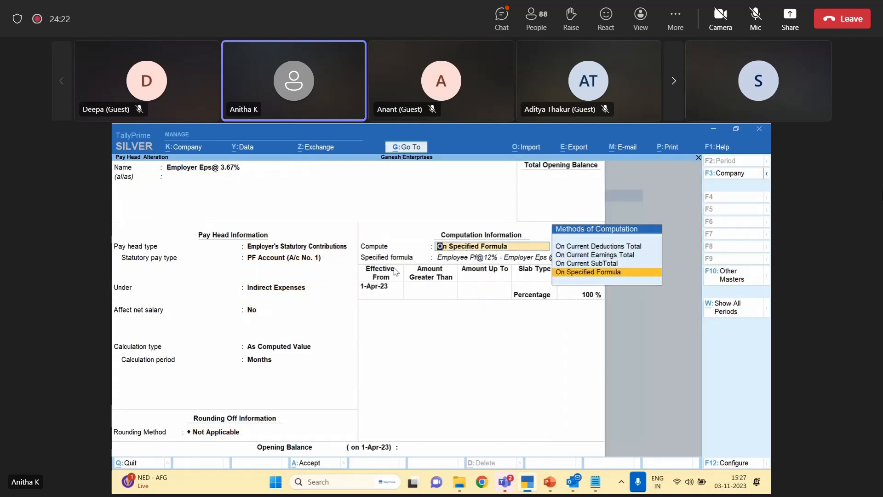
{"action": "key", "text": "Return"}
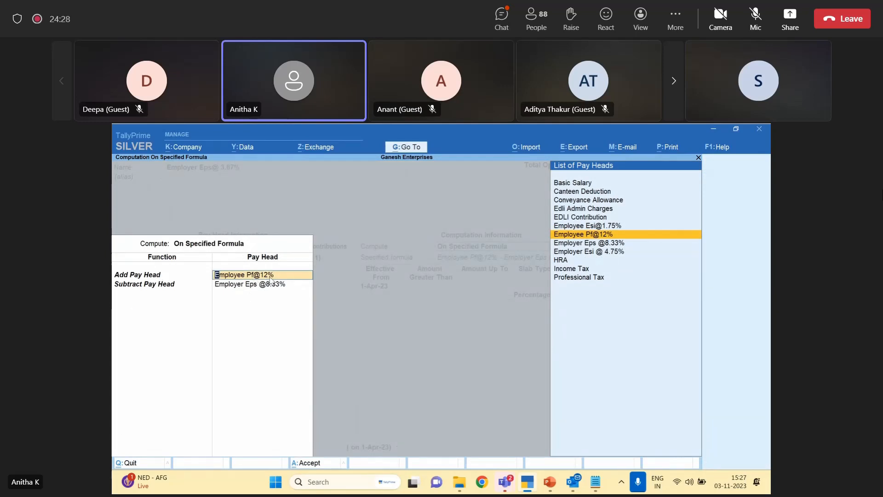
Review the formula adding Employee Pf@12% and subtracting Employer Eps @8.33%, and go on to the slab's percentage value.
{"action": "key", "text": "Return"}
{"action": "key", "text": "Return"}
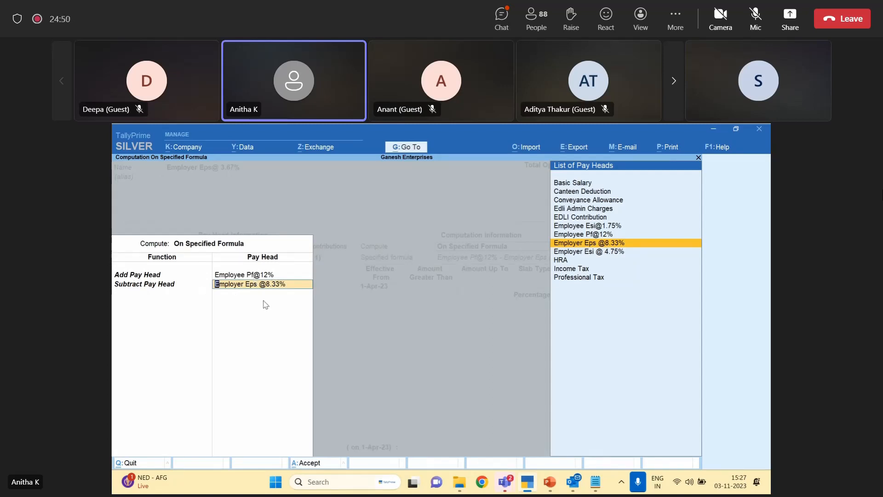
{"action": "key", "text": "Return"}
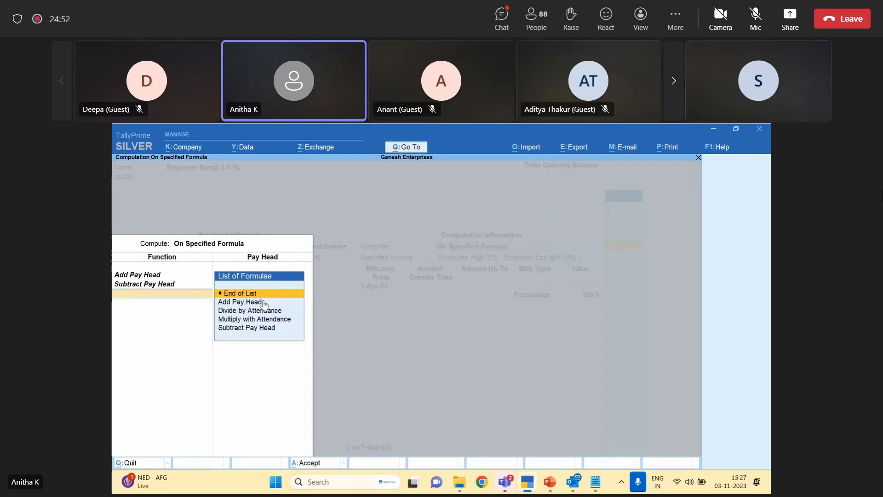
{"action": "key", "text": "Return"}
{"action": "key", "text": "Return"}
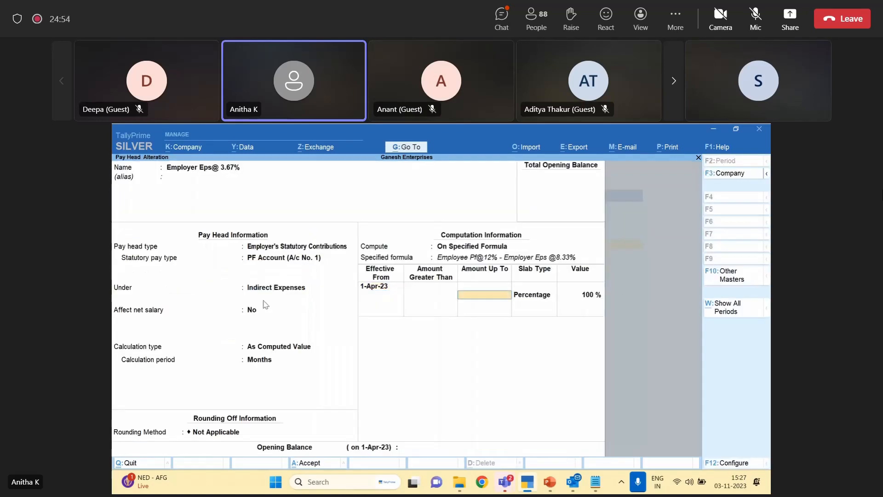
{"action": "key", "text": "Return"}
{"action": "key", "text": "Return"}
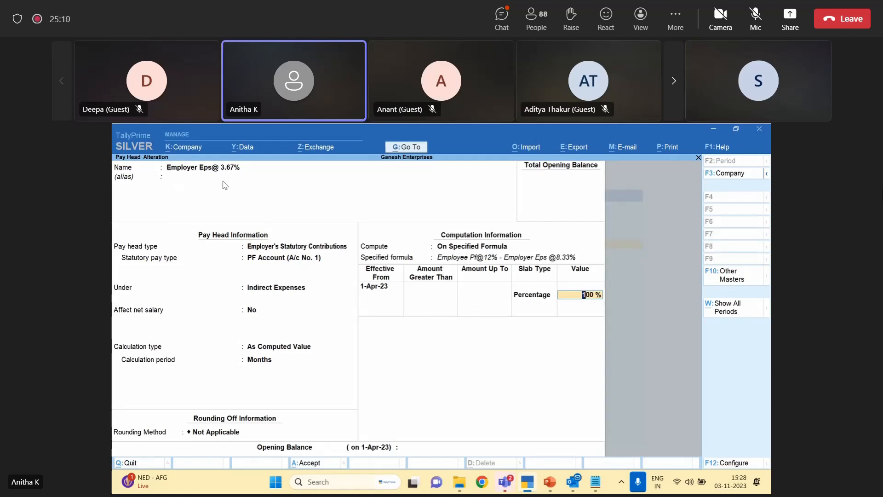
Return to the pay head's name and rename it as "Employer Pf@ 3.67%".
{"action": "key", "text": "BackSpace"}
{"action": "key", "text": "BackSpace"}
{"action": "key", "text": "BackSpace"}
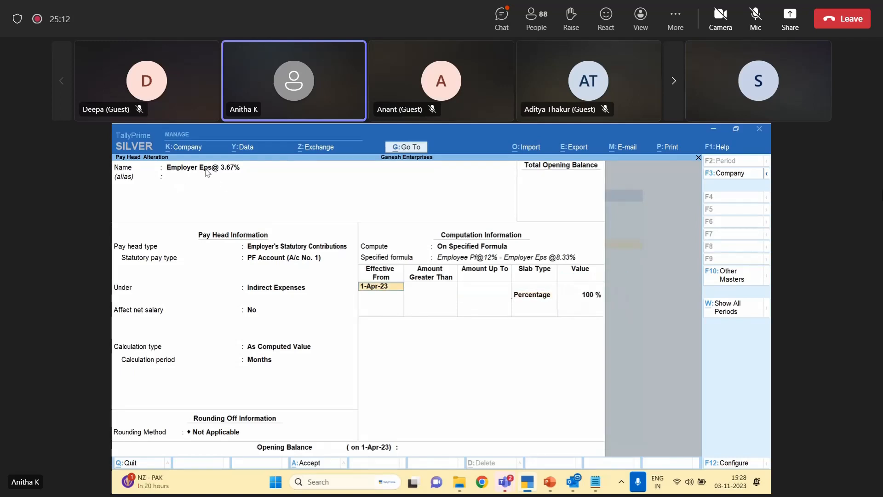
{"action": "key", "text": "BackSpace"}
{"action": "key", "text": "BackSpace"}
{"action": "key", "text": "BackSpace"}
{"action": "key", "text": "BackSpace"}
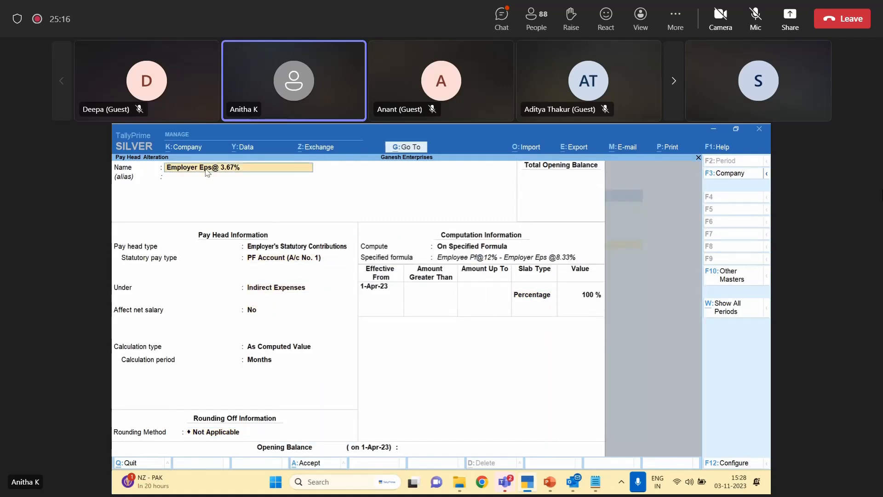
{"action": "double_click", "coordinate": [206, 170]}
{"action": "type", "text": "Pf"}
{"action": "key", "text": "Return"}
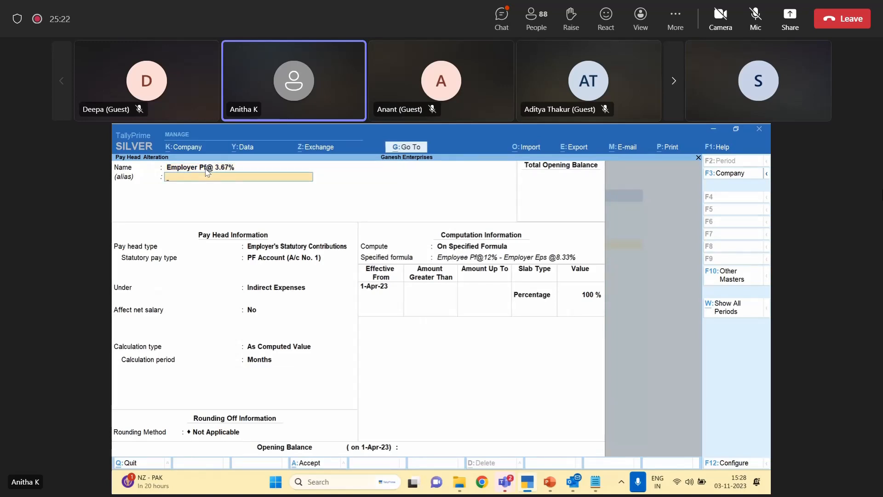
Keep the pay head details and On Specified Formula, and review the added and subtracted pay heads in the formula.
{"action": "key", "text": "Return"}
{"action": "key", "text": "Return"}
{"action": "key", "text": "Return"}
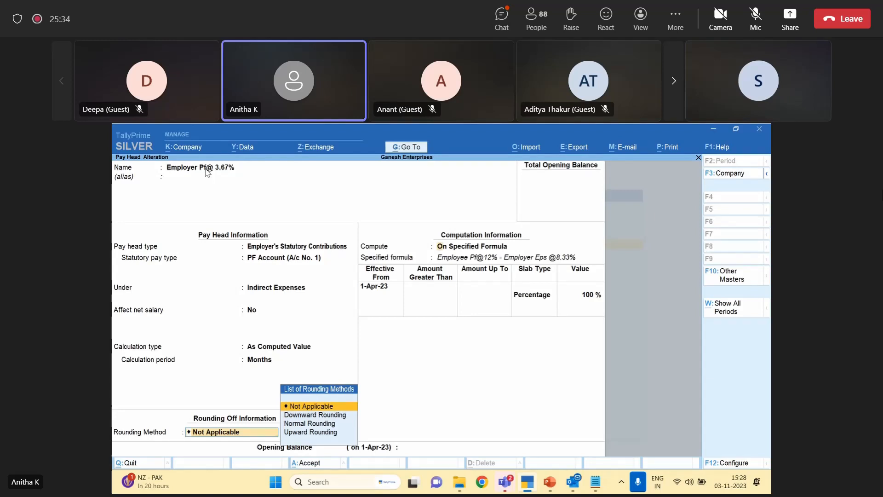
{"action": "key", "text": "BackSpace"}
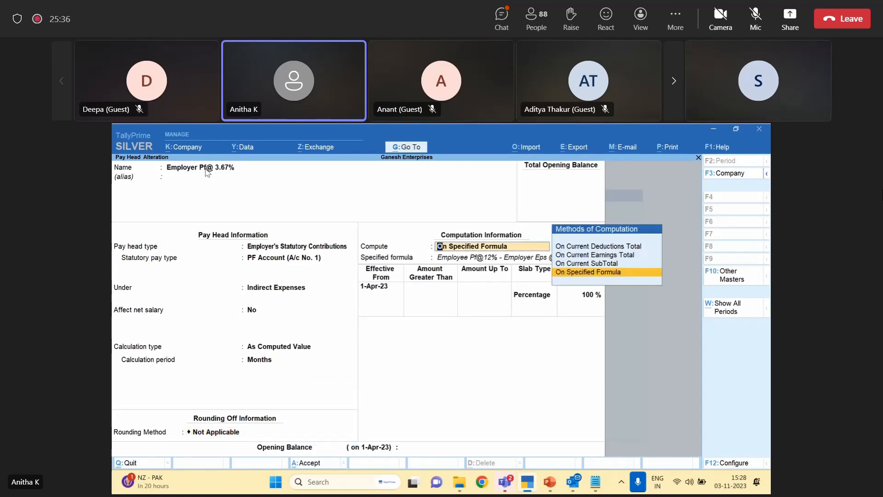
{"action": "key", "text": "Return"}
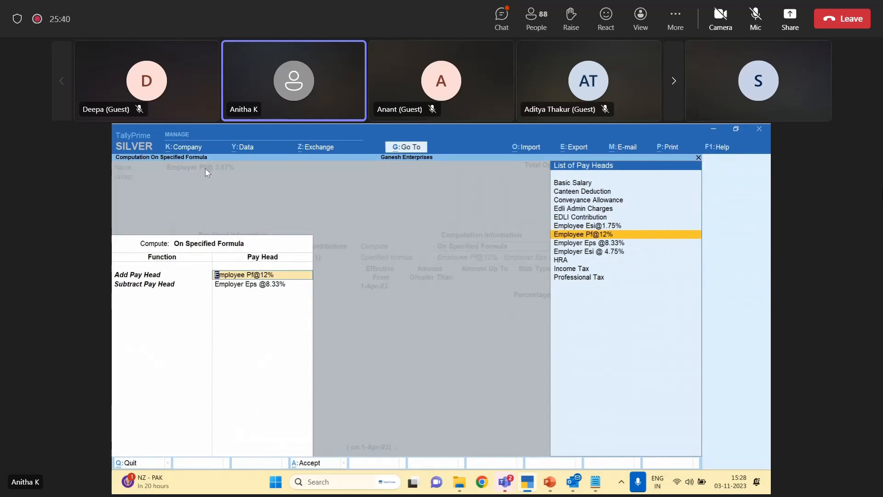
{"action": "key", "text": "Return"}
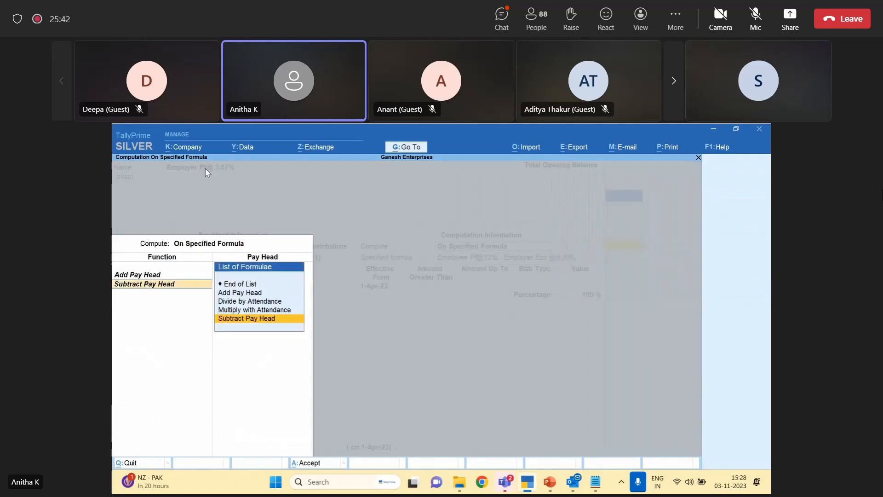
{"action": "key", "text": "Return"}
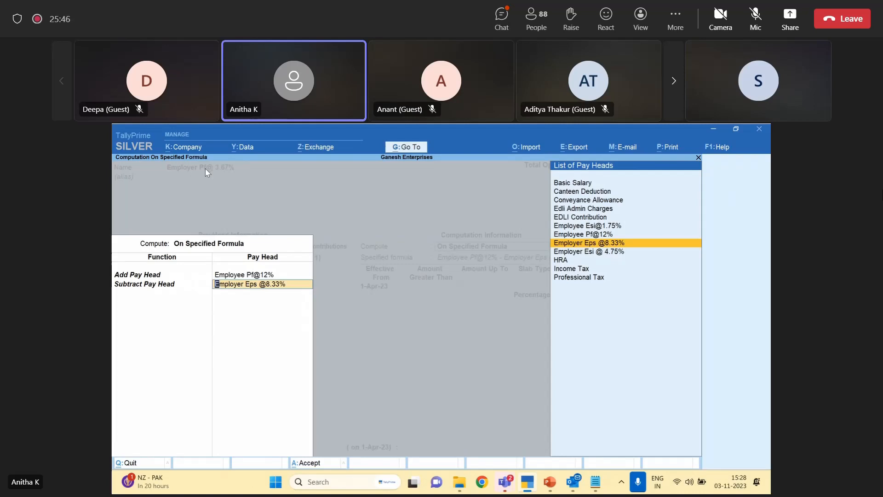
Keep the formula with a 100% slab effective from 1-Apr-23, leave the opening balance empty, and accept the pay head.
{"action": "key", "text": "Return"}
{"action": "key", "text": "Return"}
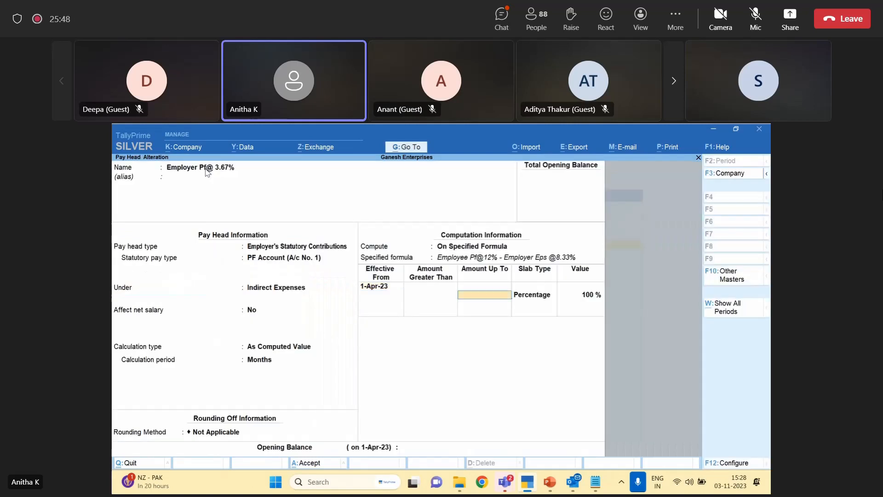
{"action": "key", "text": "Return"}
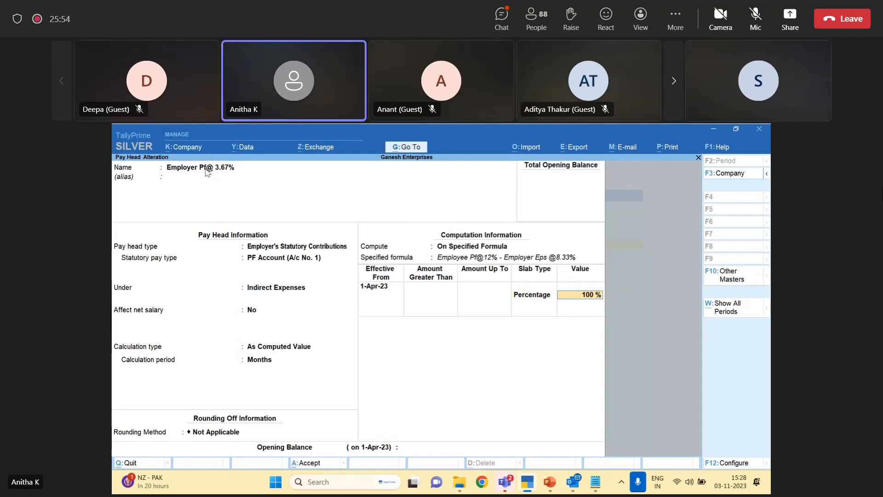
{"action": "key", "text": "Return"}
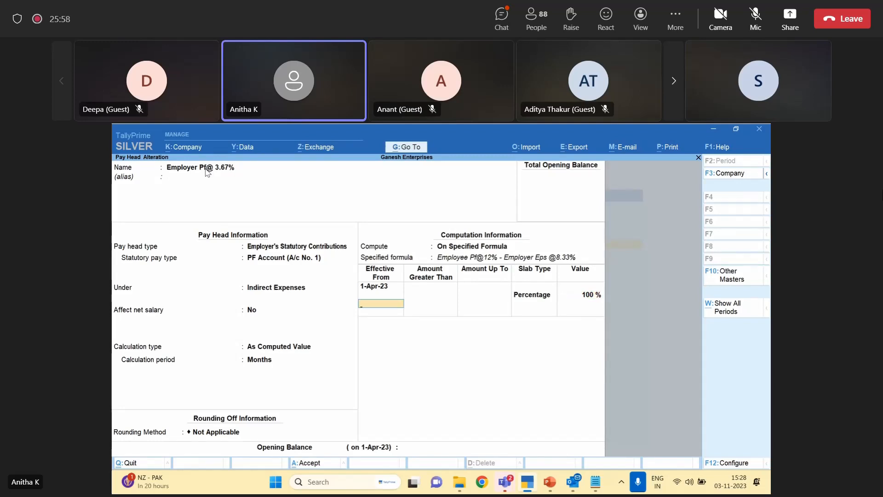
{"action": "key", "text": "Return"}
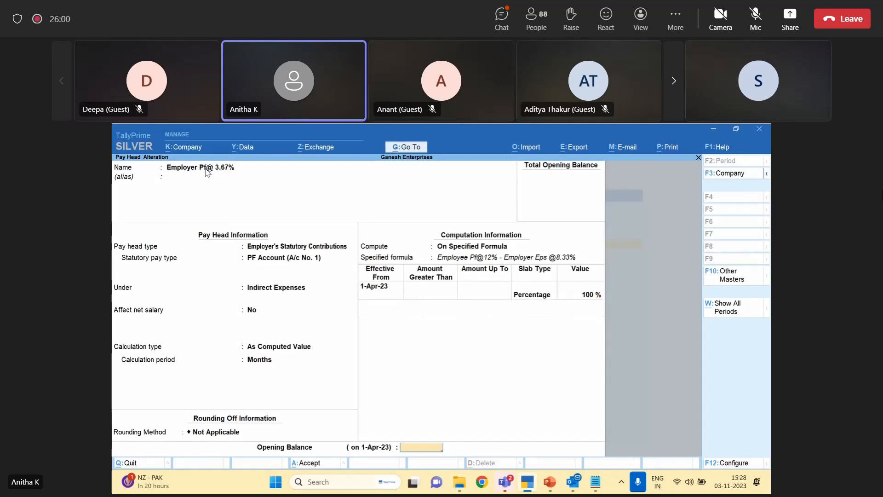
{"action": "key", "text": "Return"}
{"action": "key", "text": "Return"}
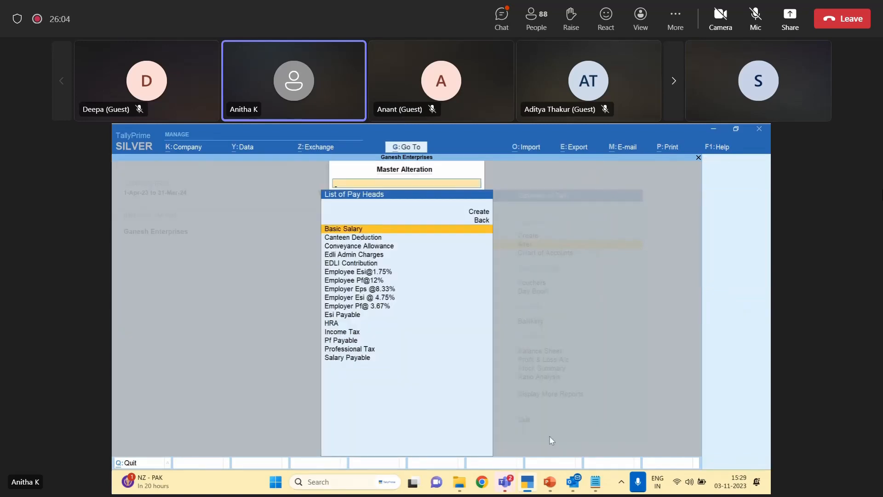
Switch to the Provident Fund slide in PowerPoint and highlight Employee PF 12%, Employer EPS and Employer PF @ 3.67 in turn.
{"action": "left_click", "coordinate": [549, 484]}
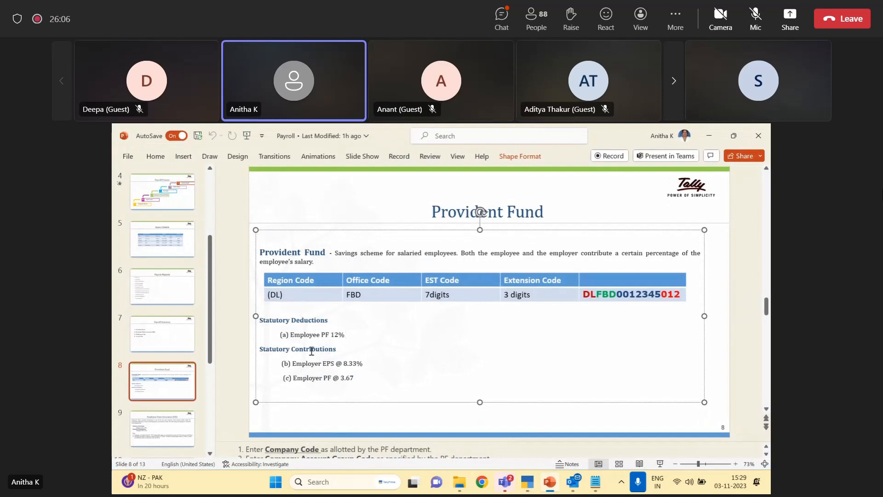
{"action": "left_click_drag", "start_coordinate": [300, 335], "coordinate": [346, 335]}
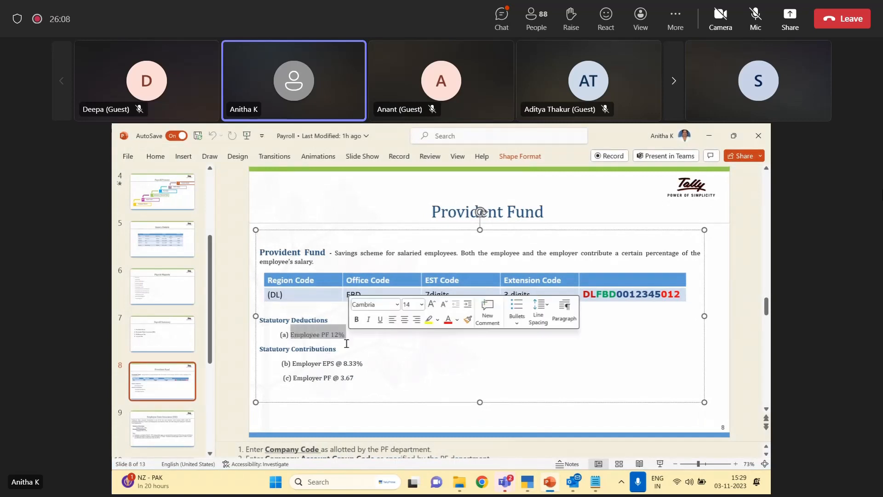
{"action": "left_click_drag", "start_coordinate": [293, 363], "coordinate": [335, 363]}
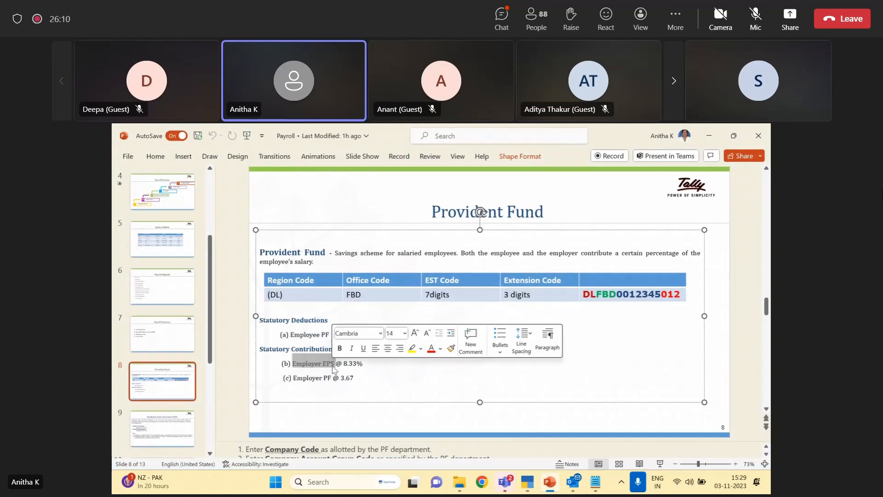
{"action": "triple_click", "coordinate": [316, 378]}
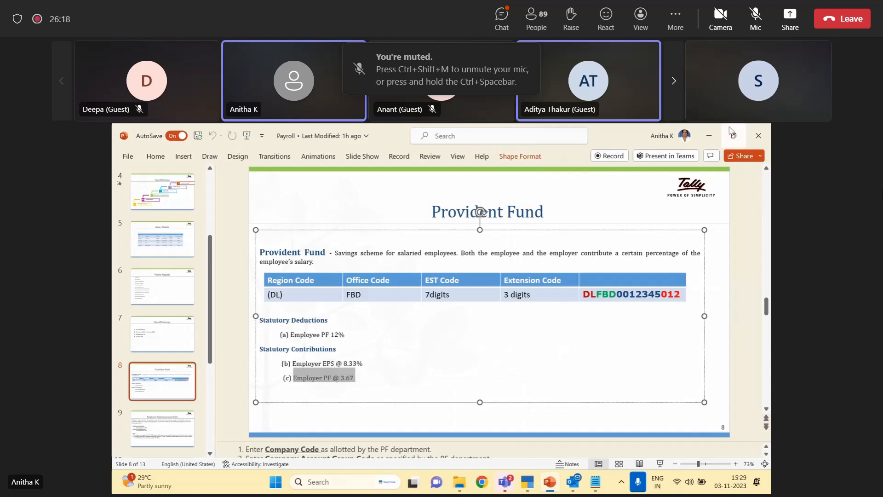
Return to TallyPrime and open the Employer Pf@ 3.67% pay head for alteration.
{"action": "left_click", "coordinate": [704, 138]}
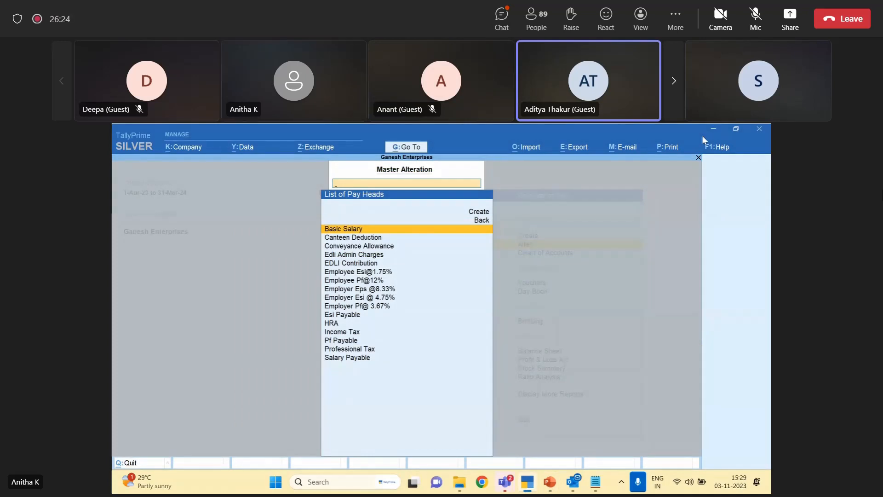
{"action": "key", "text": "Down"}
{"action": "key", "text": "Down"}
{"action": "key", "text": "Down"}
{"action": "key", "text": "Down"}
{"action": "key", "text": "Down"}
{"action": "key", "text": "Down"}
{"action": "key", "text": "Down"}
{"action": "key", "text": "Down"}
{"action": "key", "text": "Down"}
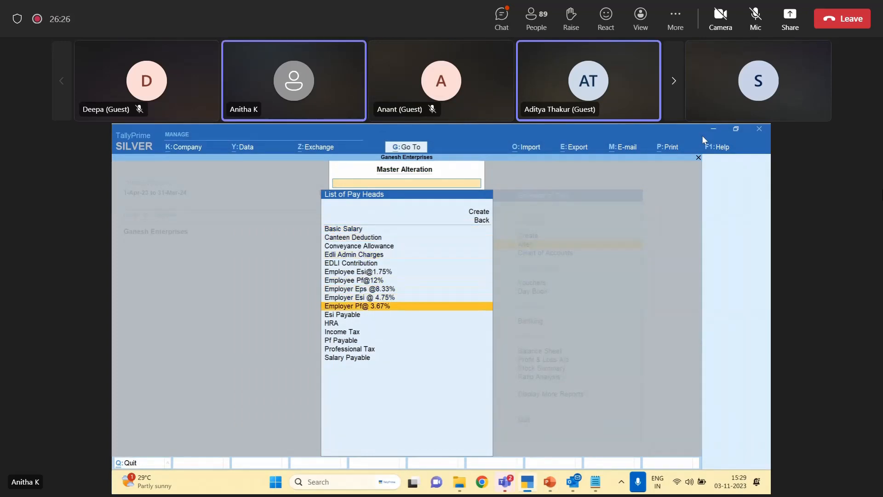
{"action": "key", "text": "Return"}
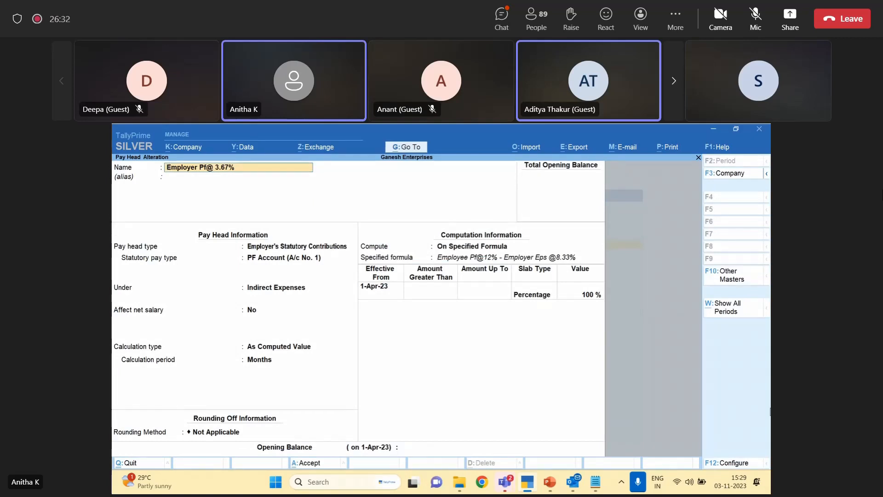
Switch to the Deduction - Employee note in Notepad and examine the Employee calculation line.
{"action": "left_click", "coordinate": [550, 483]}
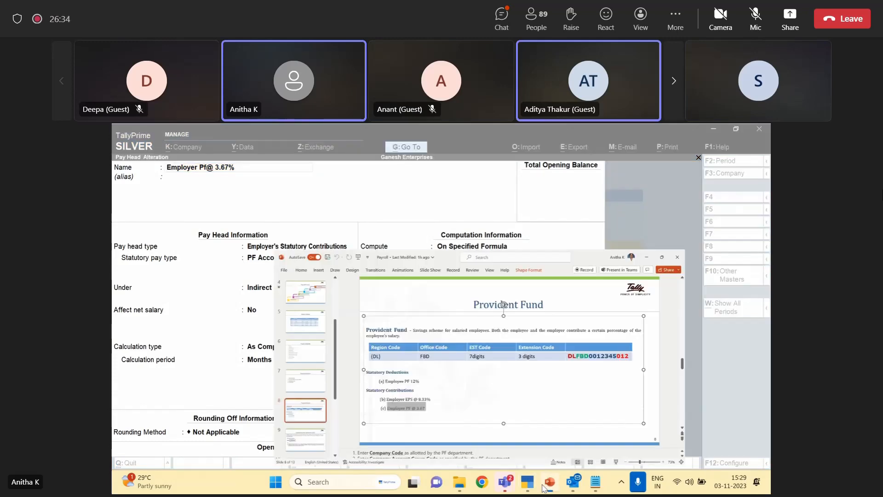
{"action": "left_click", "coordinate": [595, 482]}
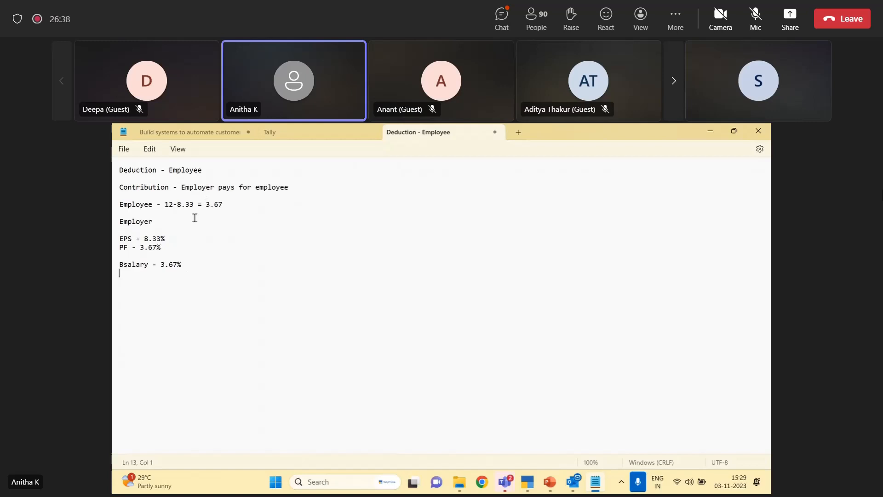
{"action": "right_click", "coordinate": [159, 208]}
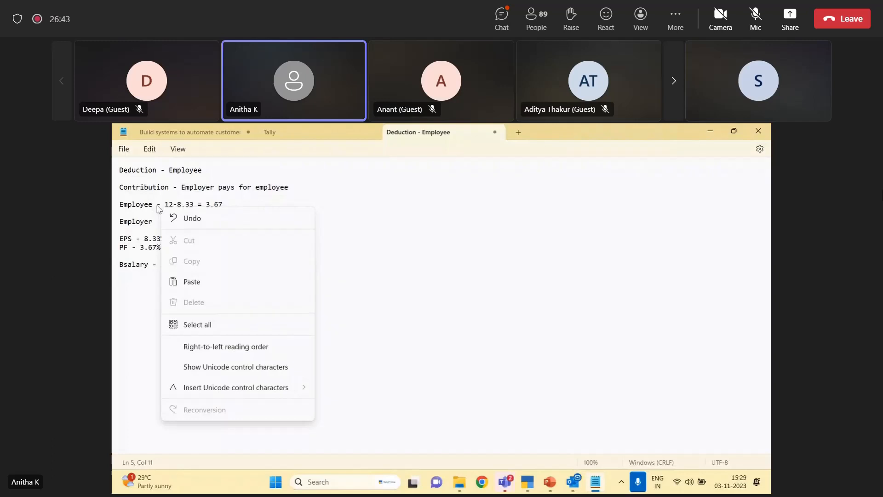
{"action": "left_click", "coordinate": [245, 201]}
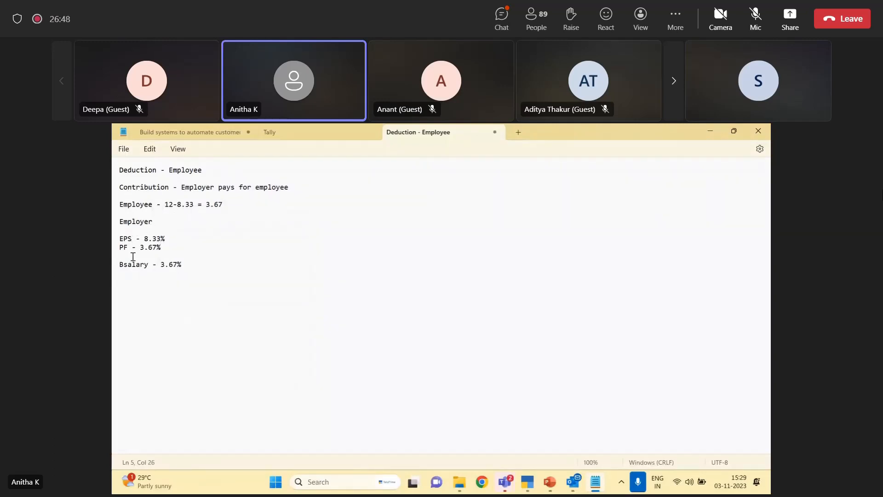
Show the Employer PF @ 3.67 line on the Provident Fund slide in PowerPoint, and switch back to TallyPrime.
{"action": "left_click", "coordinate": [550, 482]}
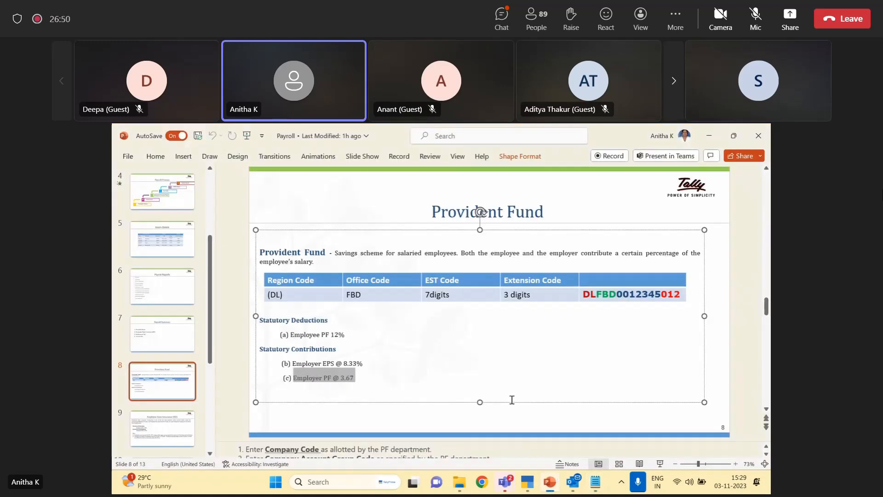
{"action": "left_click", "coordinate": [332, 378]}
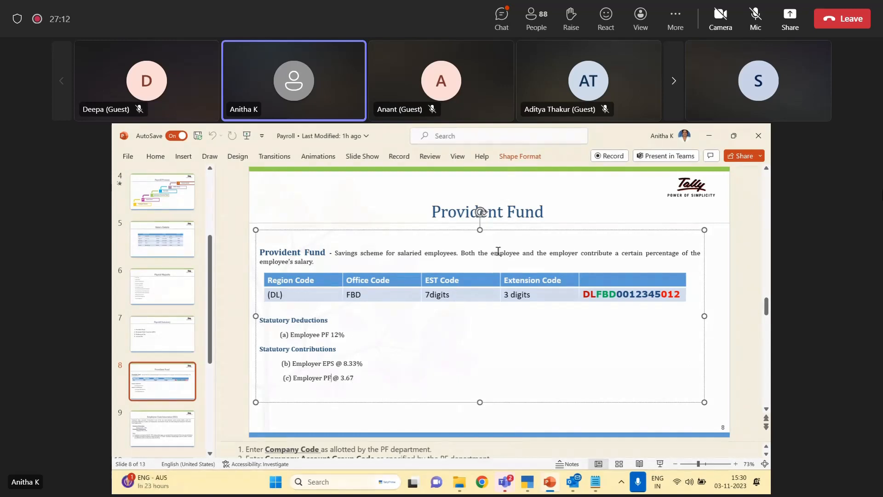
{"action": "left_click", "coordinate": [534, 482]}
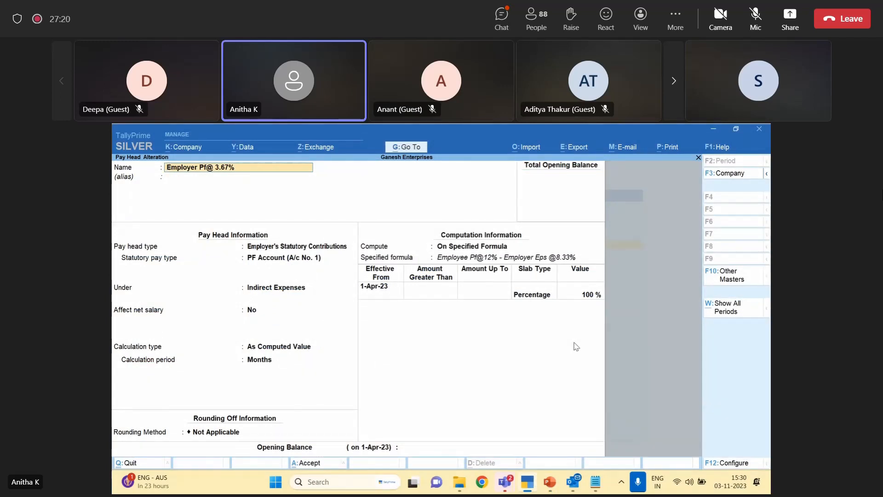
Go through the Employer Pf@ 3.67% pay head's type and settings up to its specified formula.
{"action": "key", "text": "Return"}
{"action": "key", "text": "Return"}
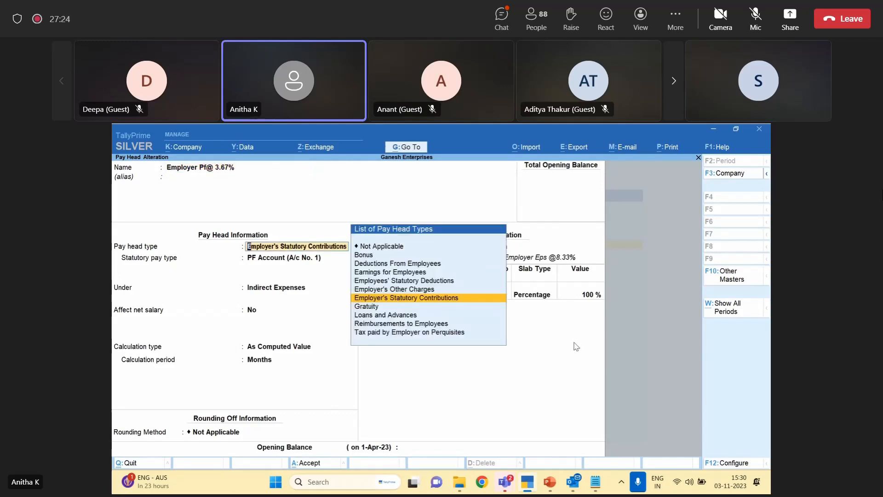
{"action": "key", "text": "Return"}
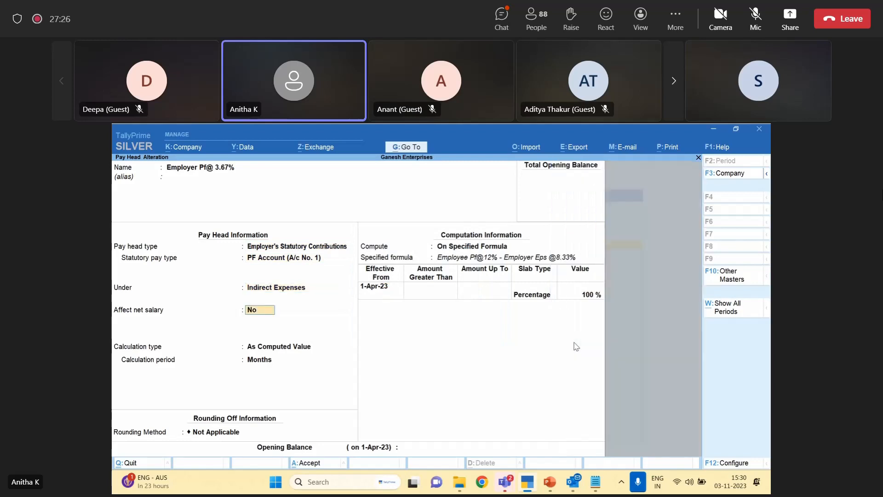
{"action": "key", "text": "Return"}
{"action": "key", "text": "Return"}
{"action": "key", "text": "Return"}
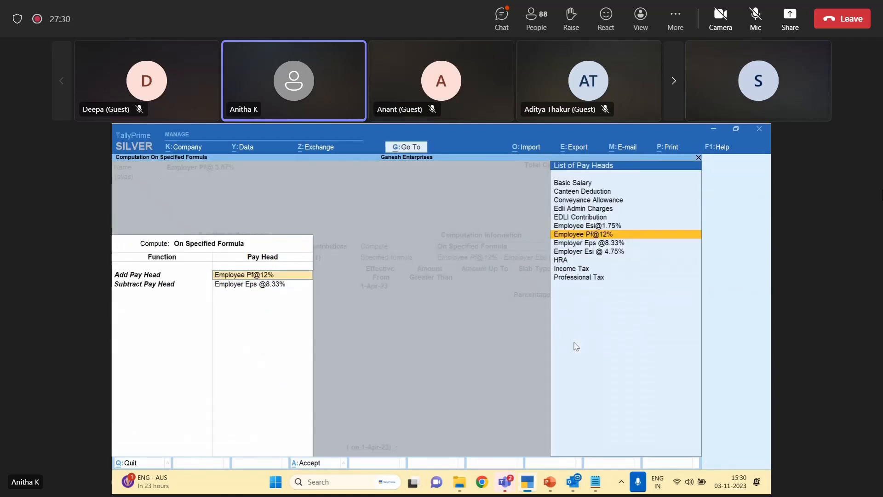
Review the added and subtracted pay heads in the Employer Pf@ 3.67% formula, and check its slab type.
{"action": "key", "text": "Return"}
{"action": "key", "text": "Return"}
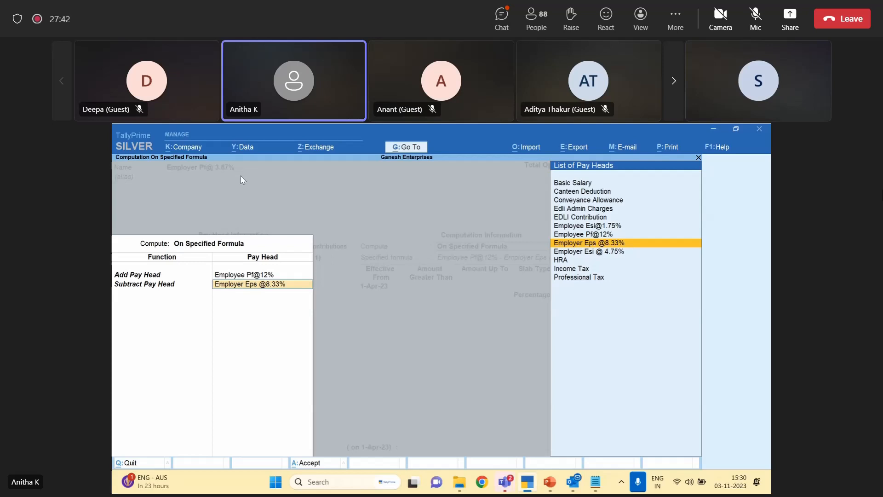
{"action": "key", "text": "Return"}
{"action": "key", "text": "Return"}
{"action": "key", "text": "Return"}
{"action": "key", "text": "Return"}
{"action": "key", "text": "Return"}
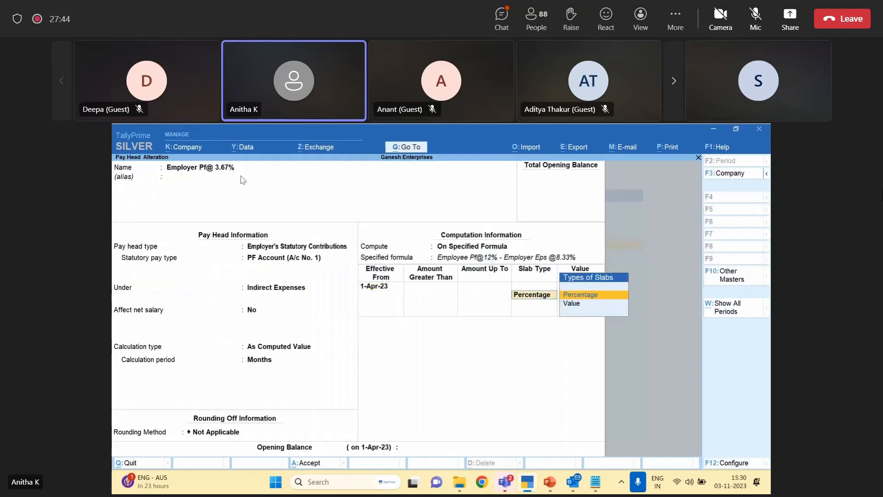
{"action": "key", "text": "Return"}
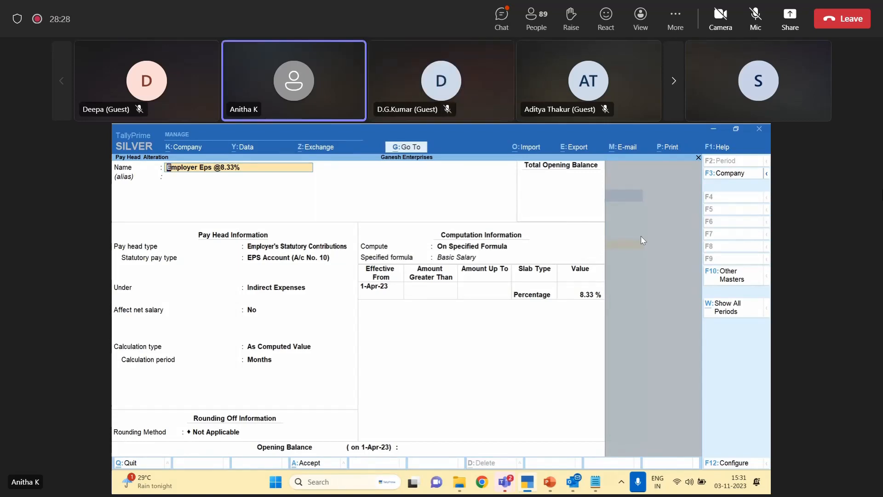
Quit the Employer Eps @8.33% pay head without saving, and minimize the Teams meeting window to return to TallyPrime.
{"action": "key", "text": "BackSpace"}
{"action": "key", "text": "Escape"}
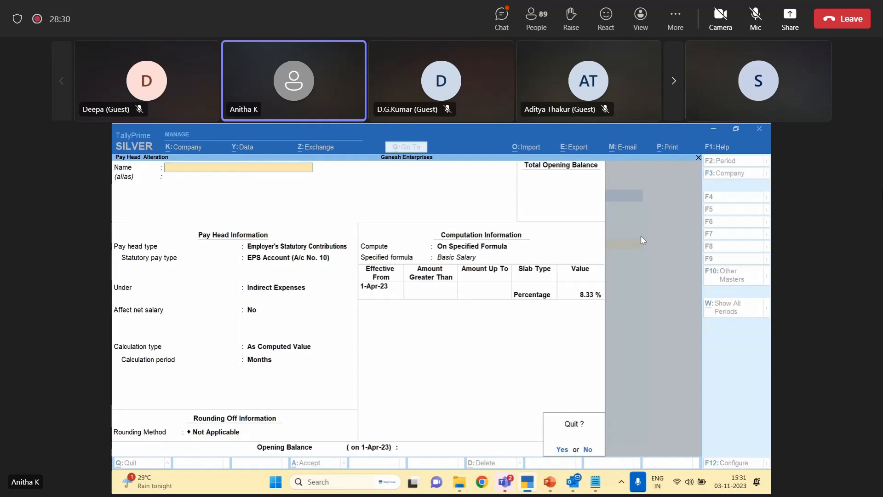
{"action": "key", "text": "Return"}
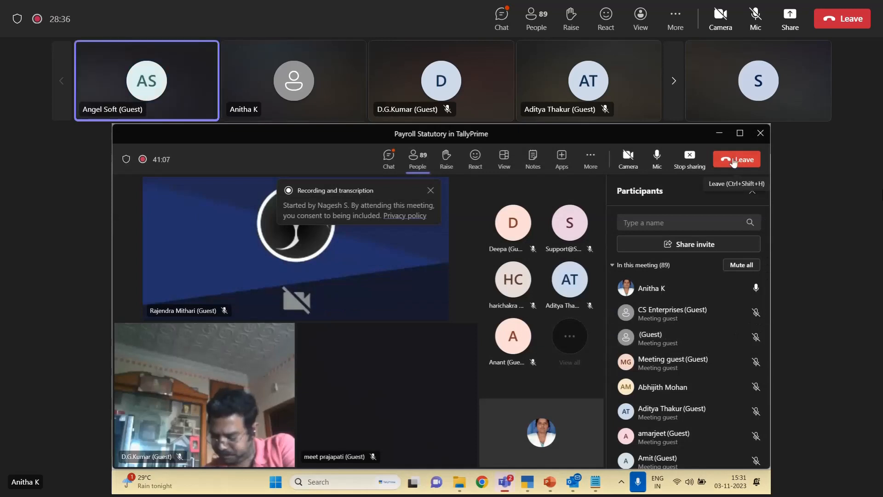
{"action": "left_click", "coordinate": [718, 134]}
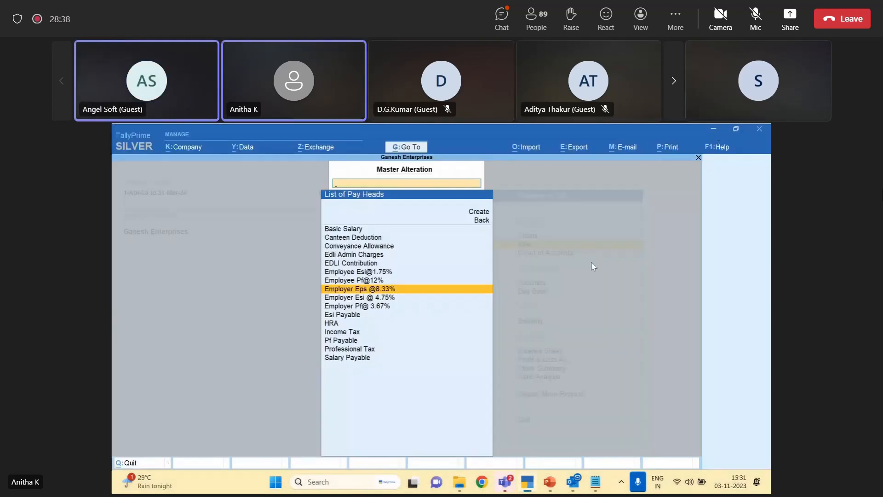
Reopen the Employer Eps @8.33% pay head, examine its statutory pay type options, and leave it without saving.
{"action": "key", "text": "Return"}
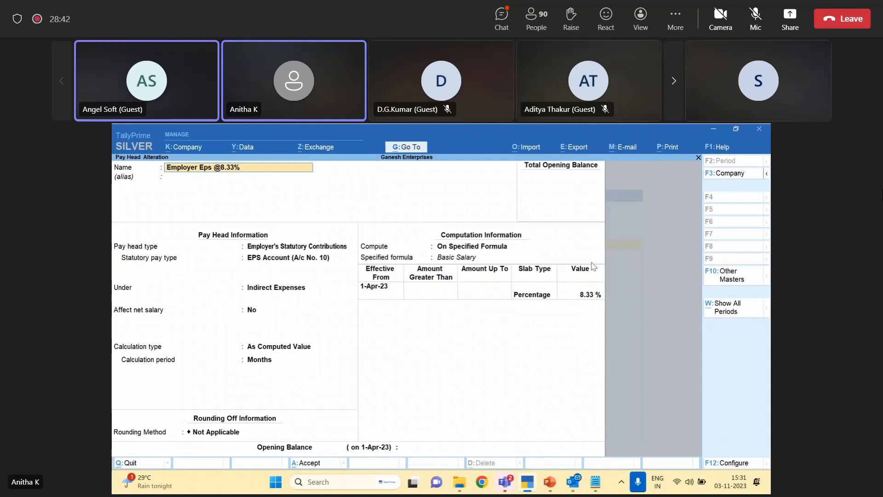
{"action": "key", "text": "Return"}
{"action": "key", "text": "Return"}
{"action": "key", "text": "Return"}
{"action": "key", "text": "Return"}
{"action": "key", "text": "Return"}
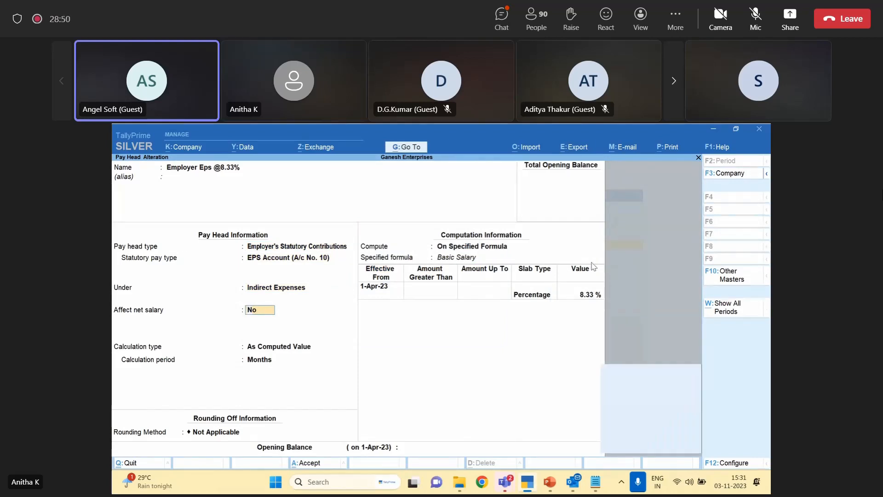
{"action": "key", "text": "BackSpace"}
{"action": "key", "text": "BackSpace"}
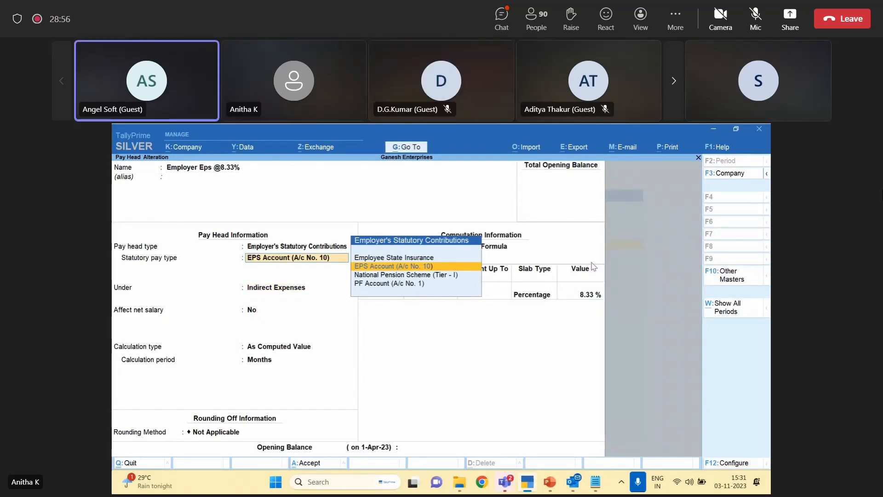
{"action": "key", "text": "BackSpace"}
{"action": "key", "text": "Escape"}
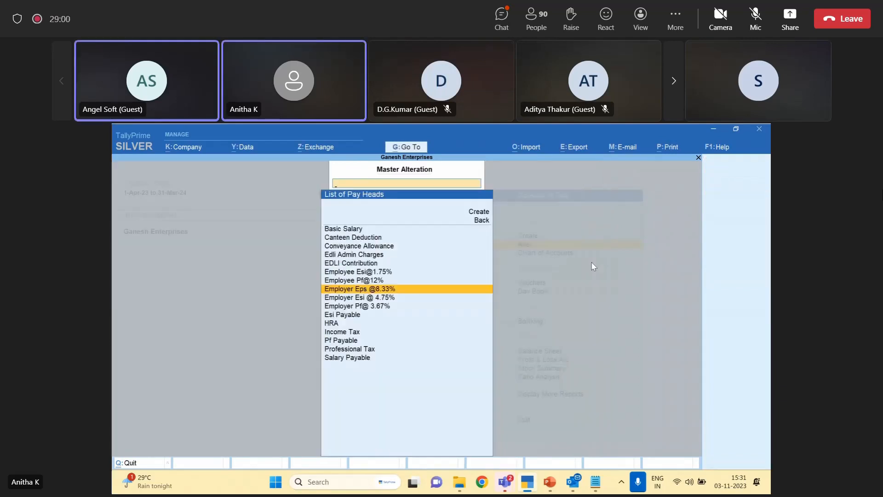
View the Employer Eps @8.33% and Employer Pf@ 3.67% pay heads in turn, quitting each without saving.
{"action": "key", "text": "Return"}
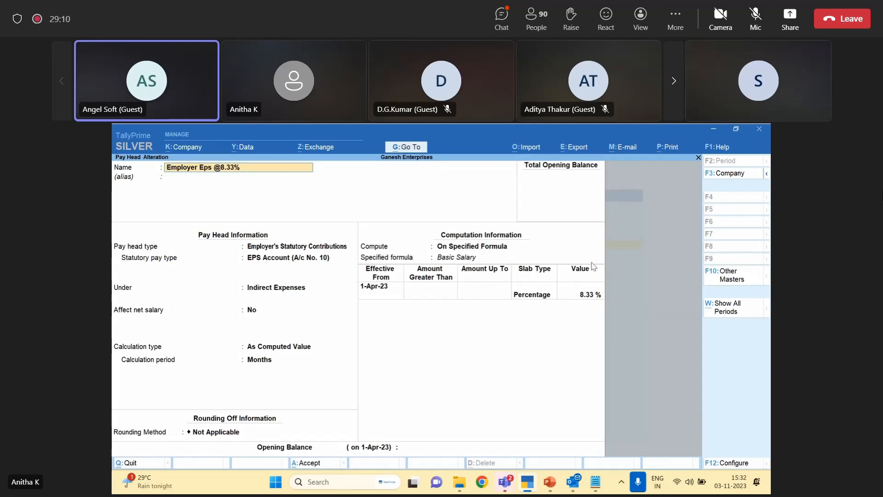
{"action": "key", "text": "BackSpace"}
{"action": "key", "text": "Escape"}
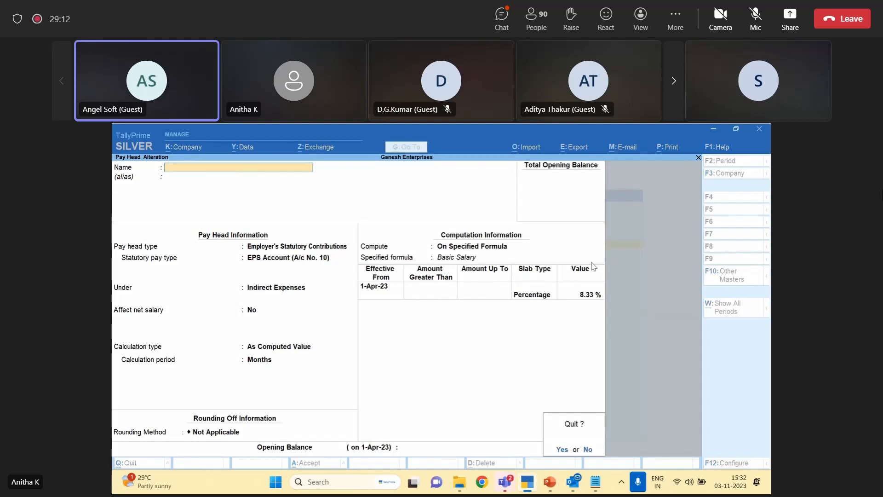
{"action": "key", "text": "Return"}
{"action": "key", "text": "Down"}
{"action": "key", "text": "Down"}
{"action": "key", "text": "Return"}
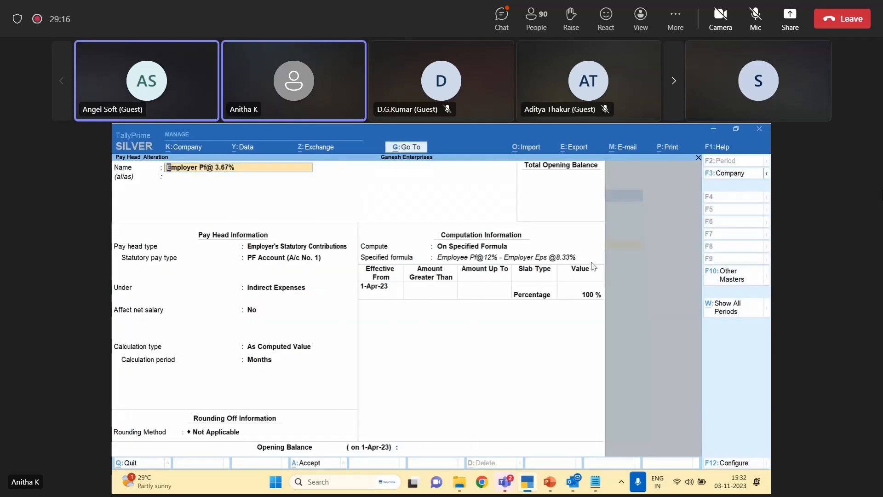
{"action": "key", "text": "Escape"}
Open the Employee Pf@12% pay head to examine its computation, and quit it without saving.
{"action": "key", "text": "Up"}
{"action": "key", "text": "Up"}
{"action": "key", "text": "Up"}
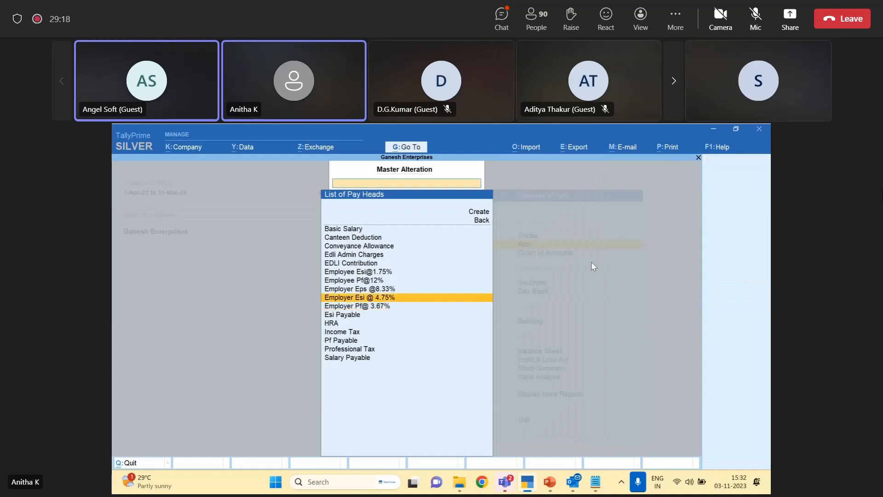
{"action": "key", "text": "Return"}
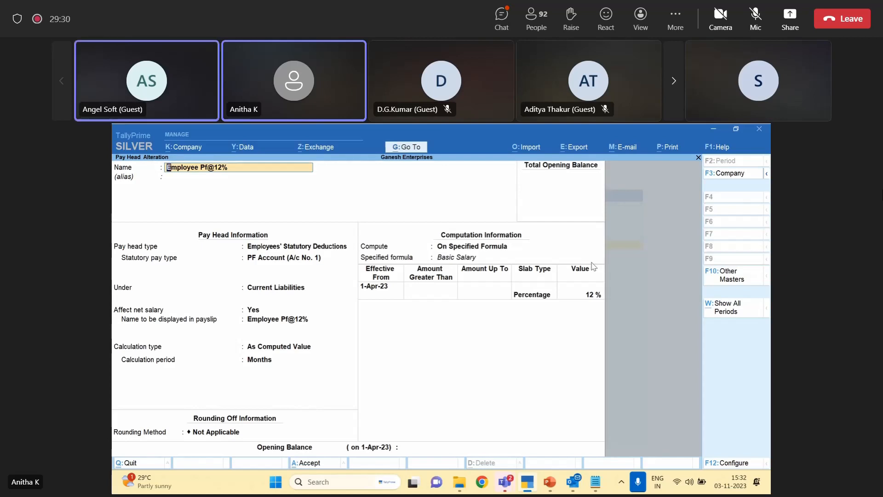
{"action": "key", "text": "BackSpace"}
{"action": "key", "text": "Escape"}
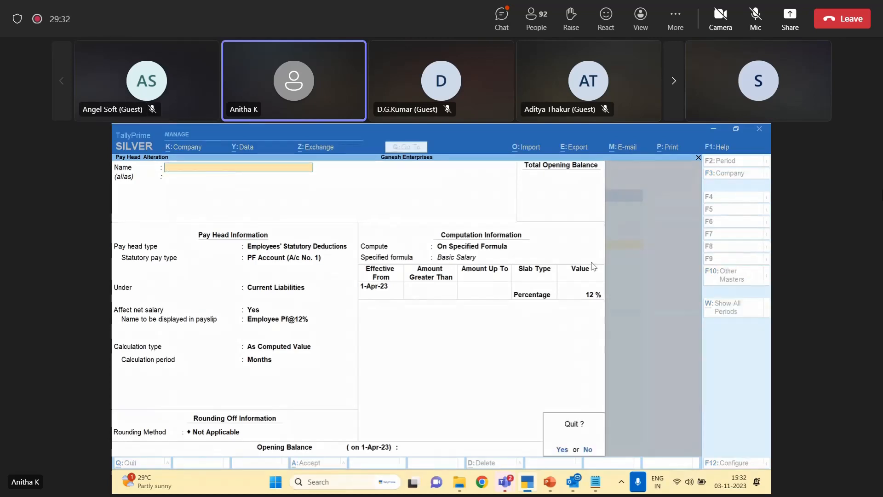
{"action": "key", "text": "Return"}
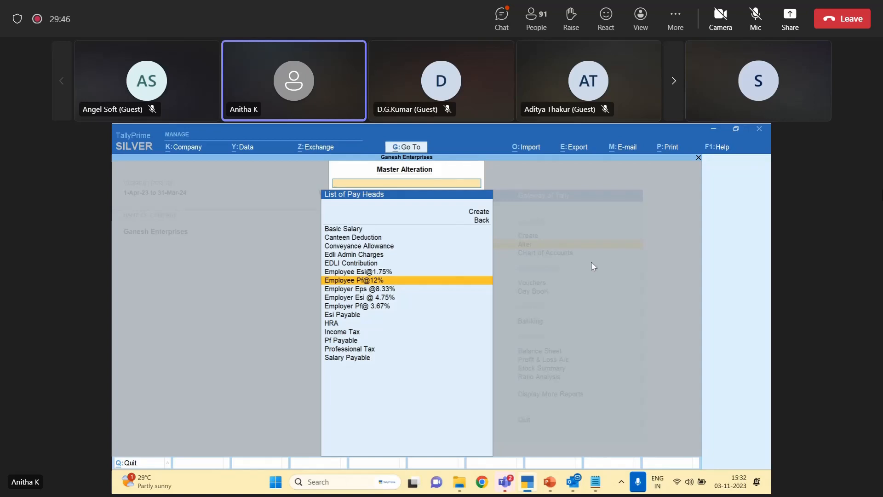
Show the Provident Fund slide in PowerPoint, check the Teams meeting window, and return to the TallyPrime pay head list.
{"action": "left_click", "coordinate": [551, 479]}
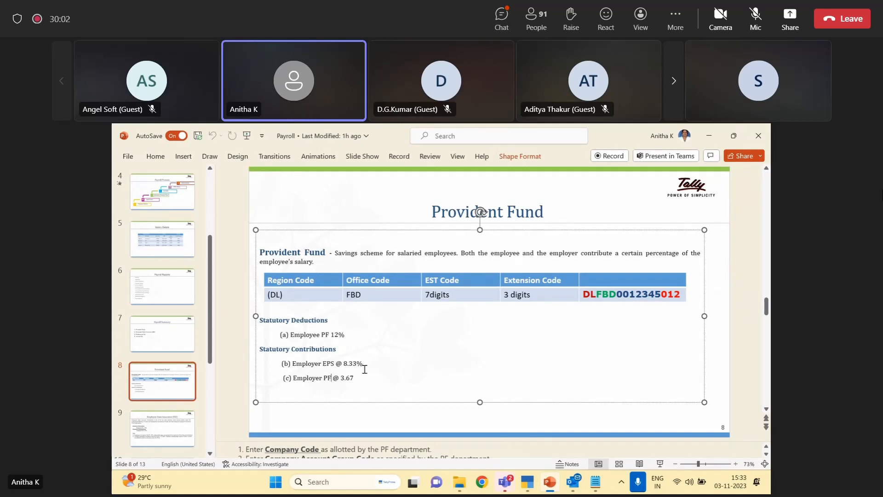
{"action": "left_click", "coordinate": [707, 136]}
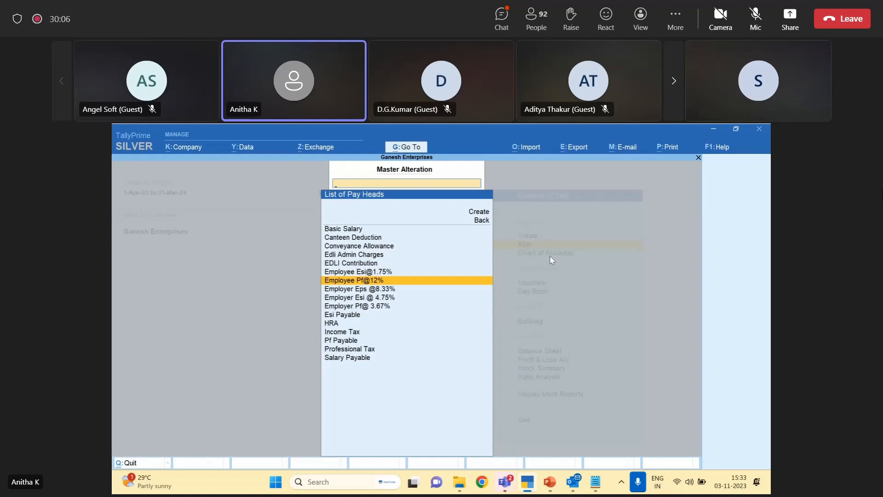
{"action": "key", "text": "alt+Tab"}
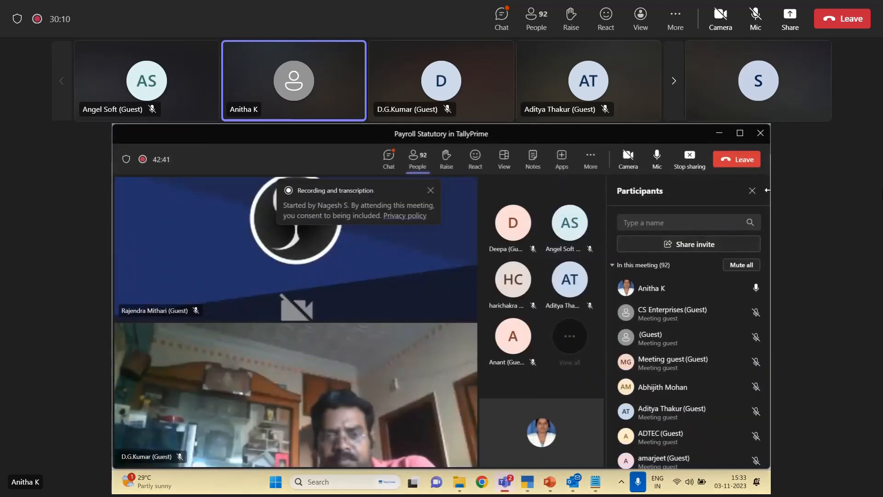
{"action": "left_click", "coordinate": [748, 266]}
{"action": "left_click", "coordinate": [492, 315]}
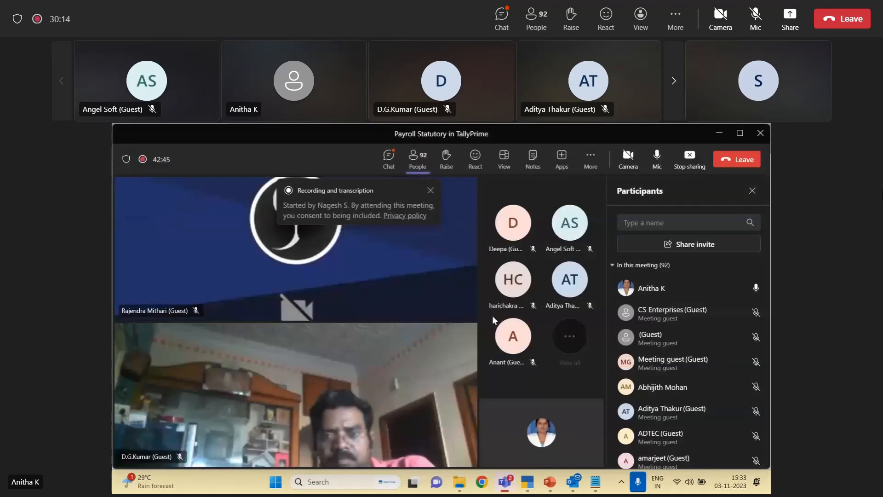
{"action": "left_click", "coordinate": [716, 135]}
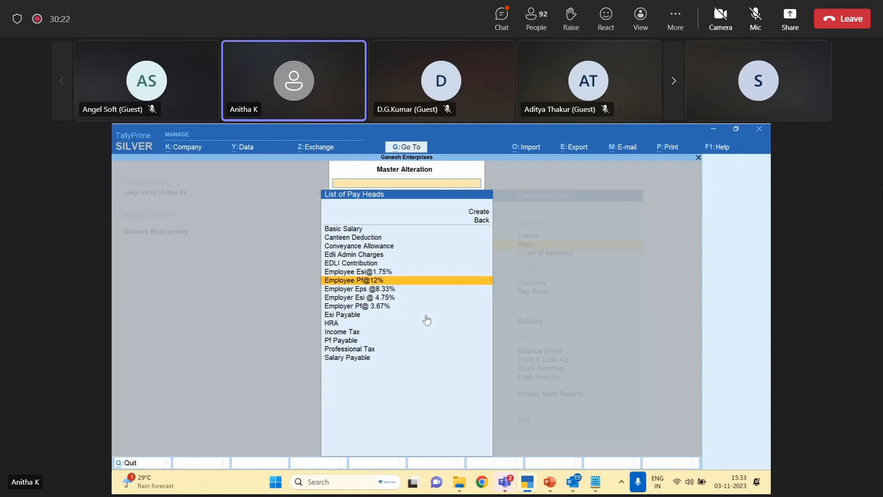
Open the EDLI Contribution pay head for alteration.
{"action": "key", "text": "Up"}
{"action": "key", "text": "Up"}
{"action": "key", "text": "Up"}
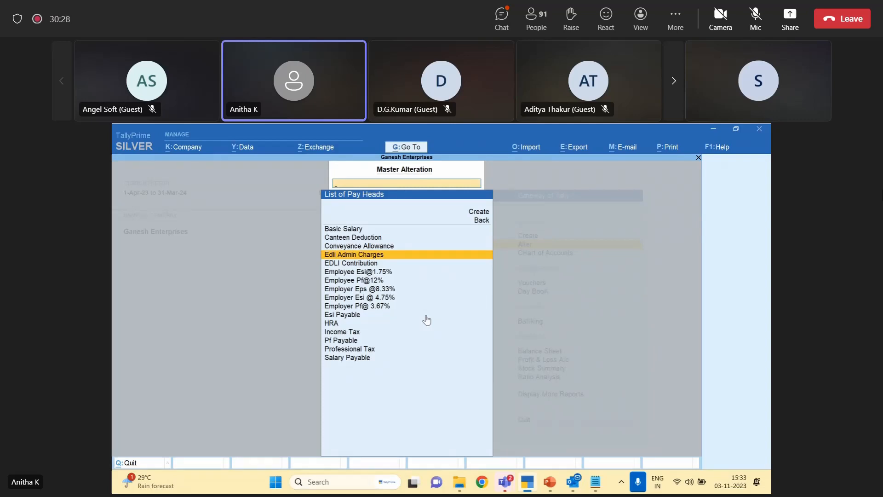
{"action": "key", "text": "Down"}
{"action": "key", "text": "Return"}
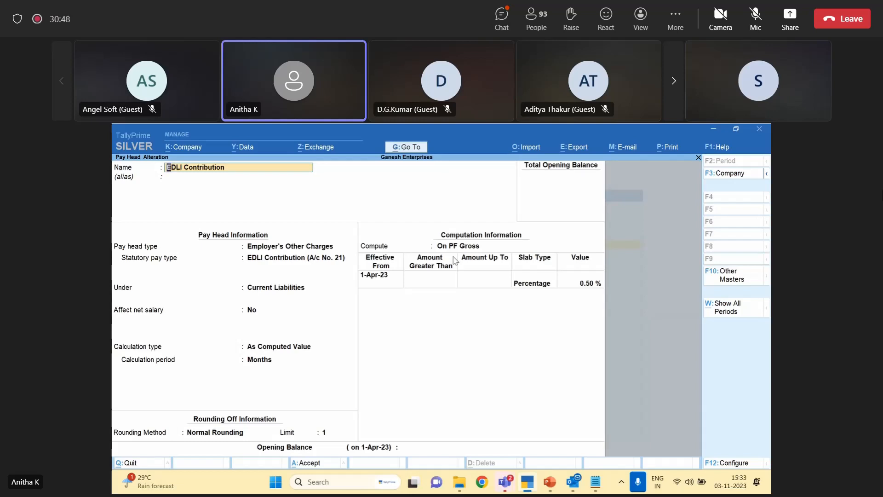
Go through the EDLI Contribution pay head's type, statutory pay type, group and calculation settings up to the slab value.
{"action": "key", "text": "Return"}
{"action": "key", "text": "Return"}
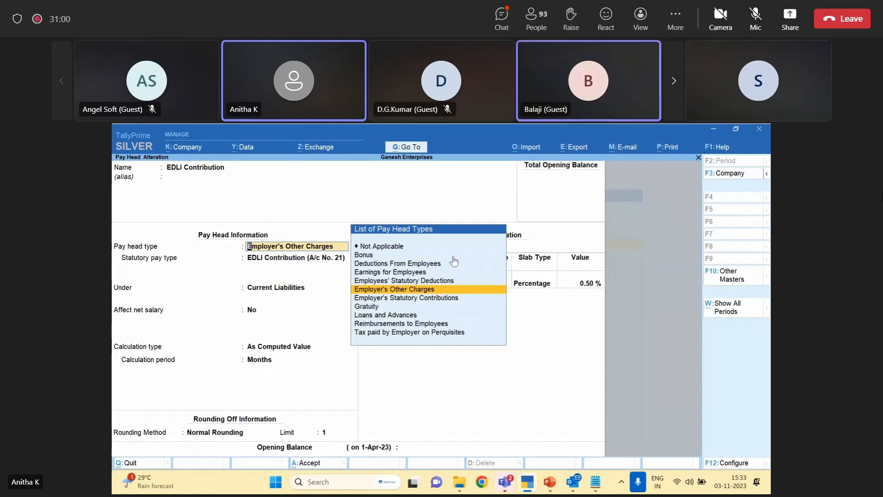
{"action": "key", "text": "Return"}
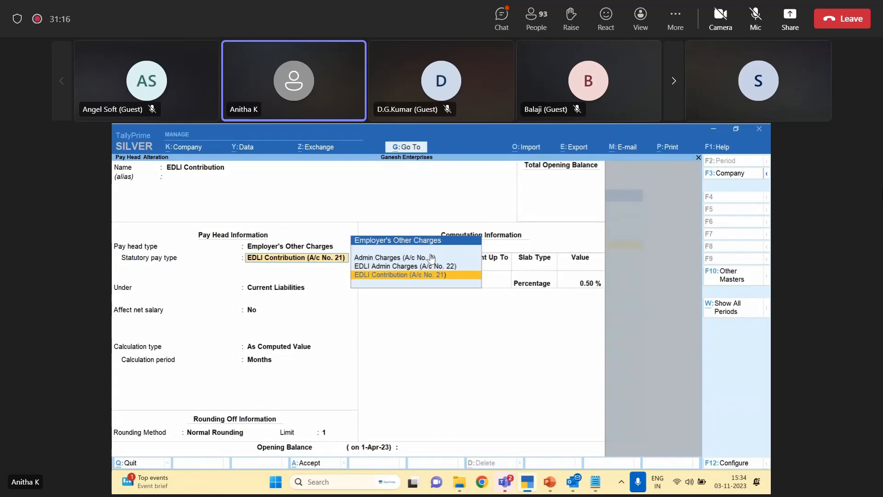
{"action": "key", "text": "Return"}
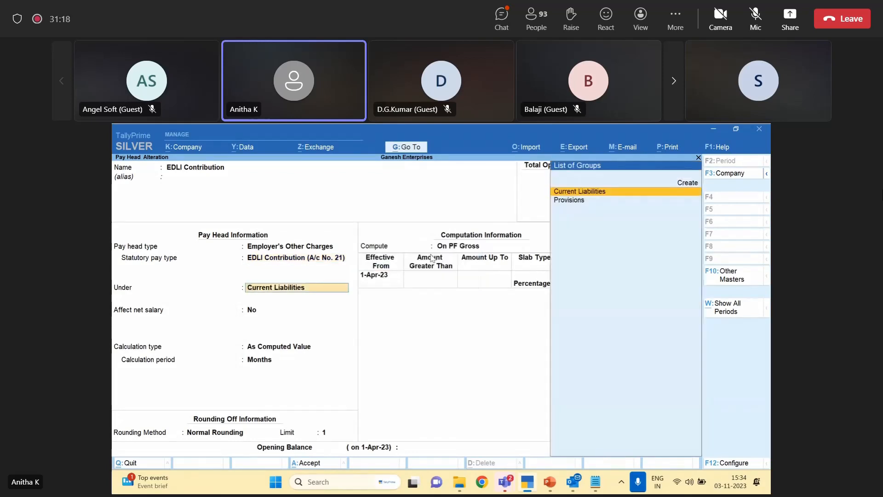
{"action": "key", "text": "Return"}
{"action": "key", "text": "Return"}
{"action": "key", "text": "Return"}
{"action": "key", "text": "Return"}
{"action": "key", "text": "Return"}
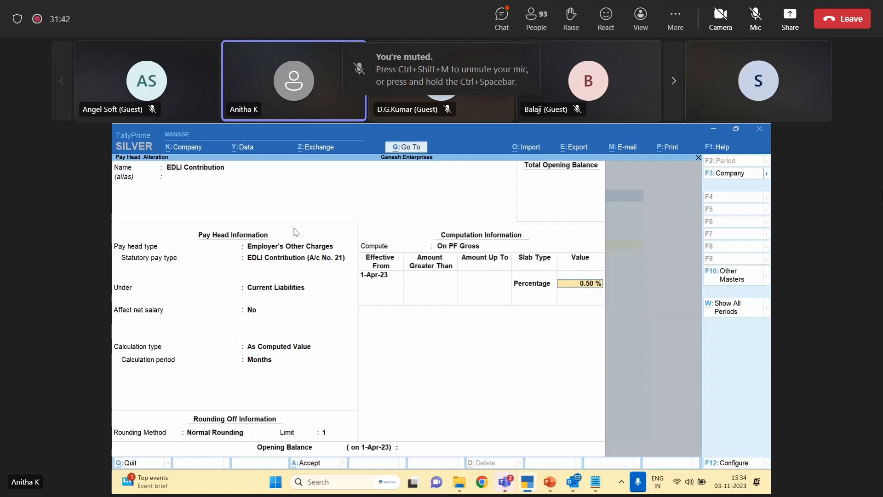
Go back to the EDLI Contribution pay head type and review the fields from there to the effective date.
{"action": "left_click", "coordinate": [286, 256]}
{"action": "left_click", "coordinate": [291, 249]}
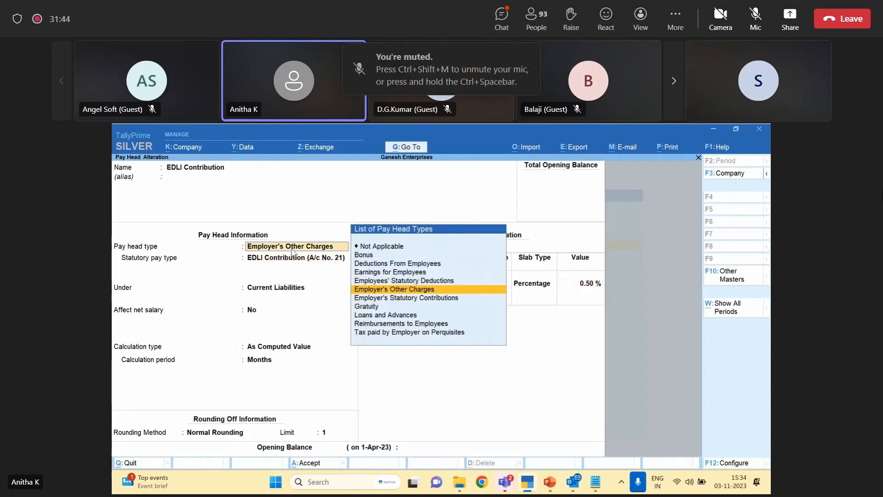
{"action": "key", "text": "Return"}
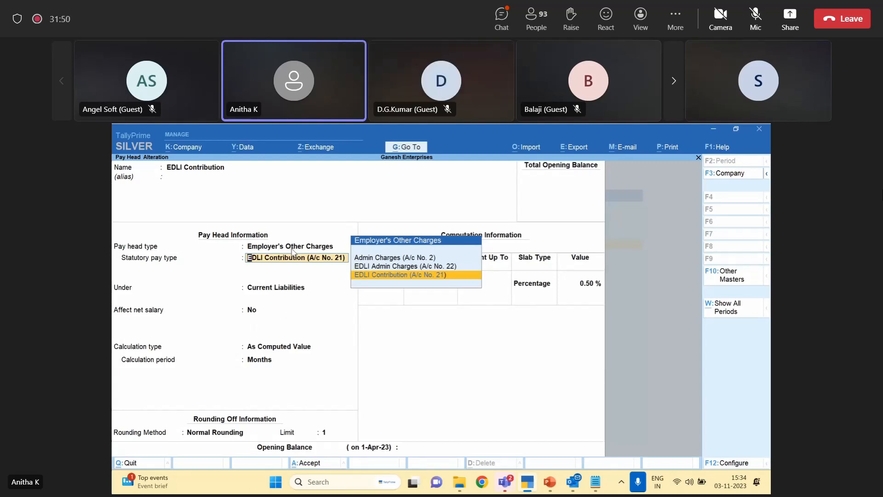
{"action": "key", "text": "Return"}
{"action": "key", "text": "Return"}
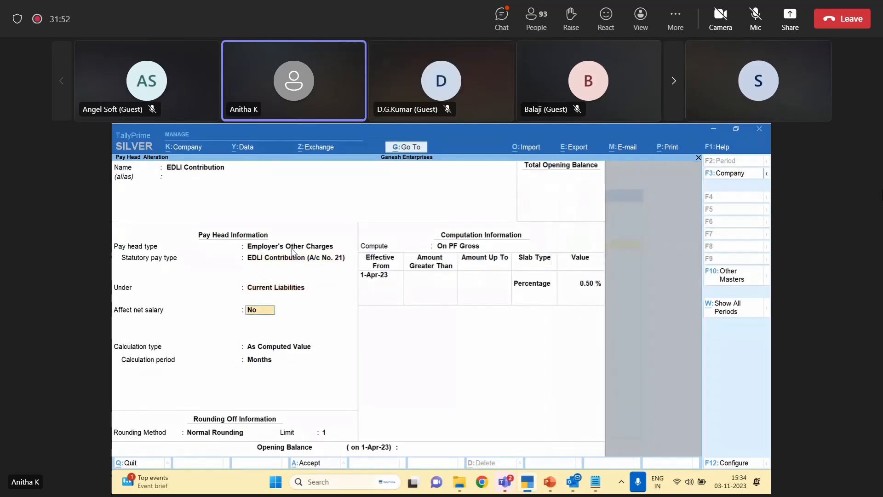
{"action": "key", "text": "Return"}
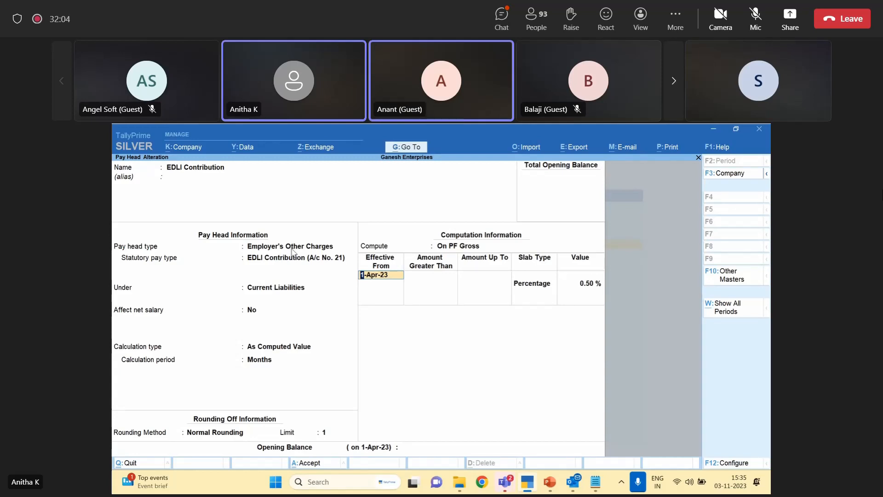
Go through the remaining computation slab of the EDLI Contribution pay head and accept the pay head without changes.
{"action": "key", "text": "Return"}
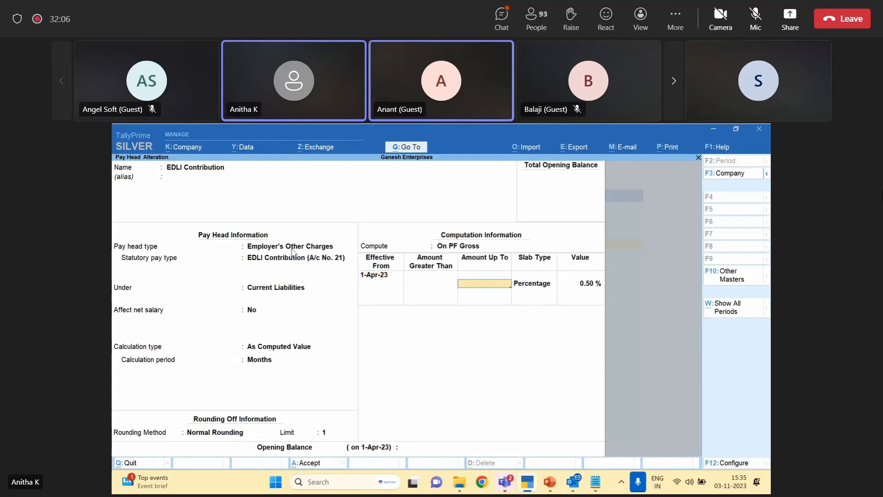
{"action": "key", "text": "Return"}
{"action": "key", "text": "Return"}
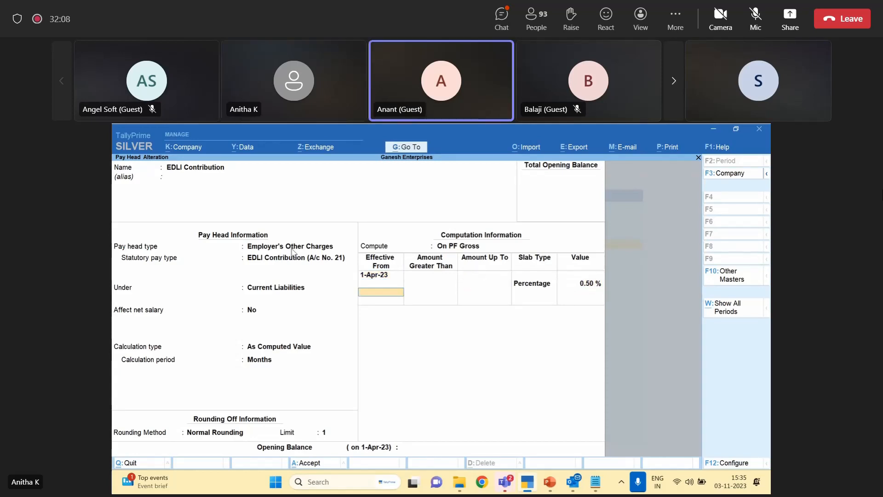
{"action": "key", "text": "Return"}
{"action": "key", "text": "Return"}
{"action": "key", "text": "Return"}
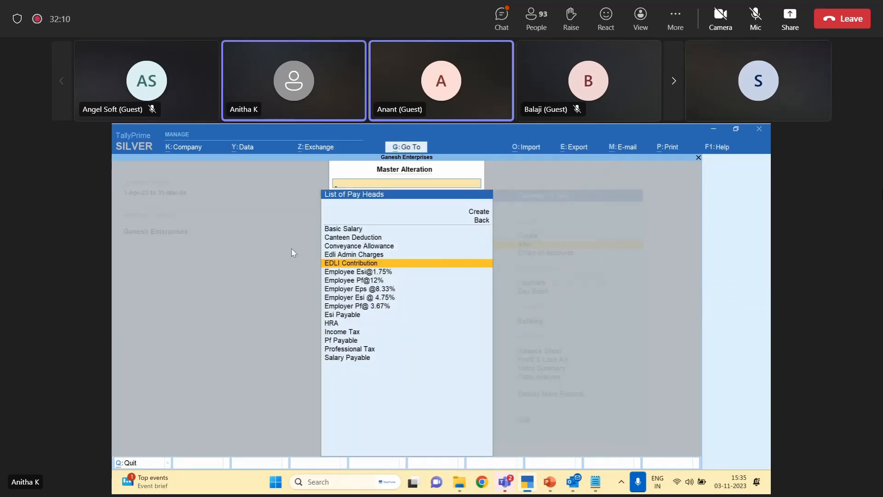
Open the Edli Admin Charges pay head for alteration and review its name, pay head type and statutory pay type.
{"action": "key", "text": "Up"}
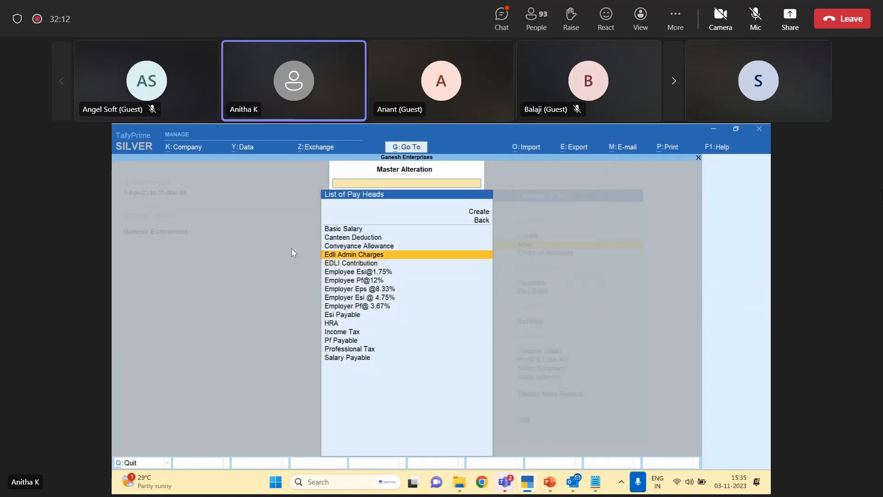
{"action": "key", "text": "Return"}
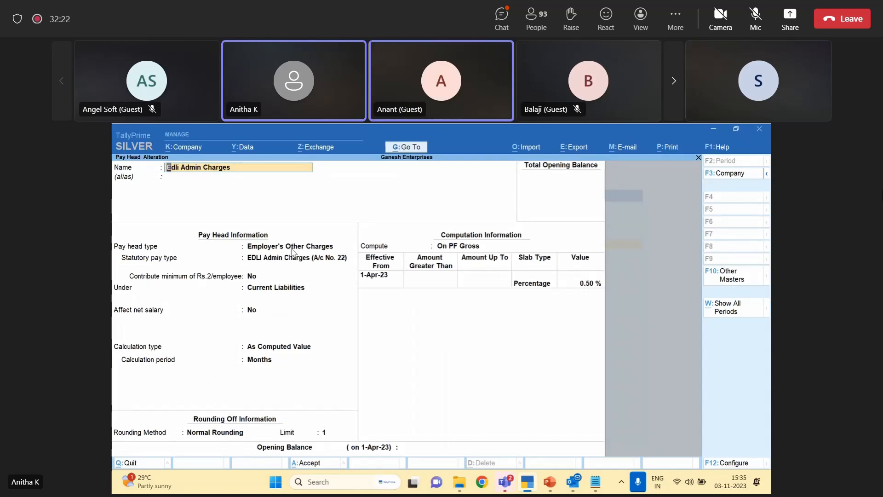
{"action": "key", "text": "Return"}
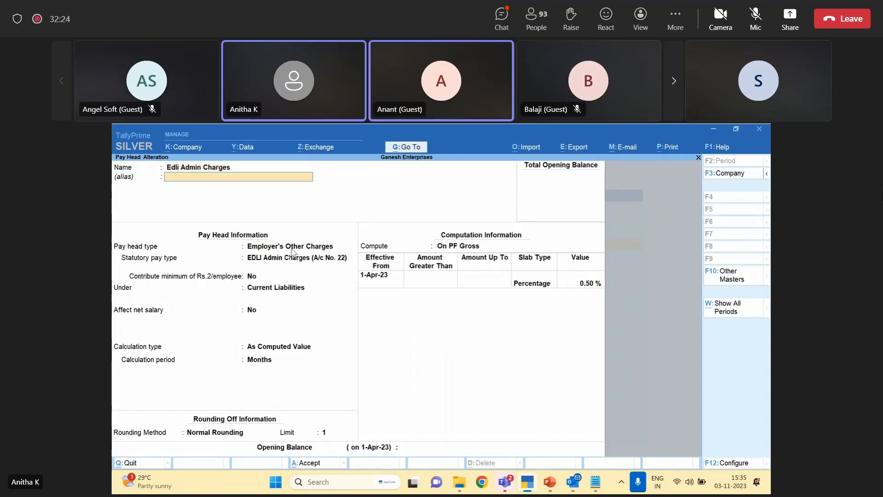
{"action": "key", "text": "Return"}
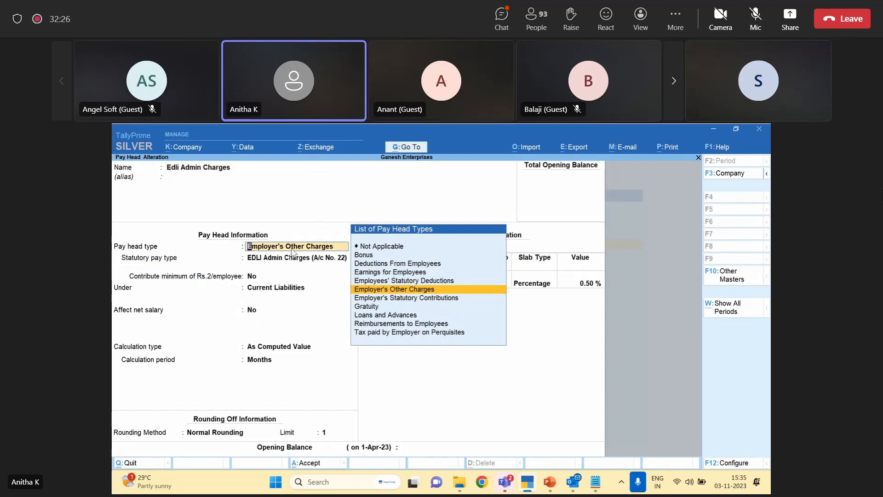
{"action": "key", "text": "Return"}
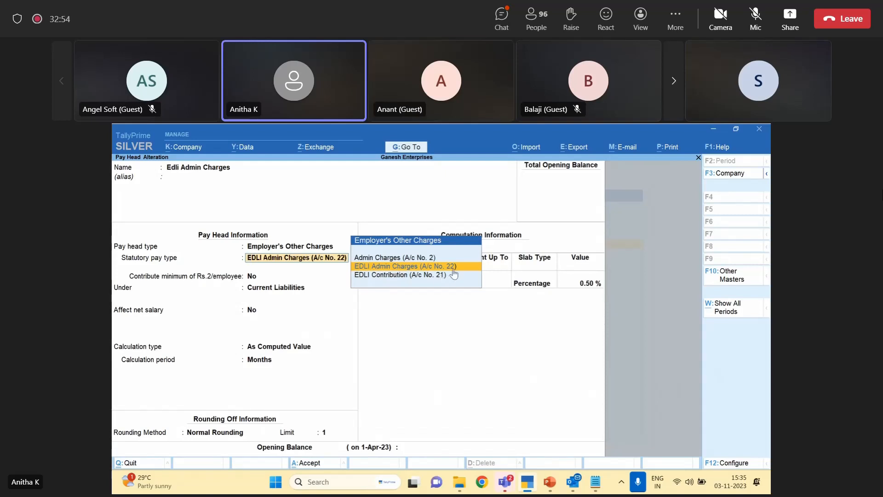
Examine the Edli Admin Charges group and net salary settings, going back to the minimum contribution of Rs.2 per employee option.
{"action": "key", "text": "Return"}
{"action": "key", "text": "Return"}
{"action": "key", "text": "Return"}
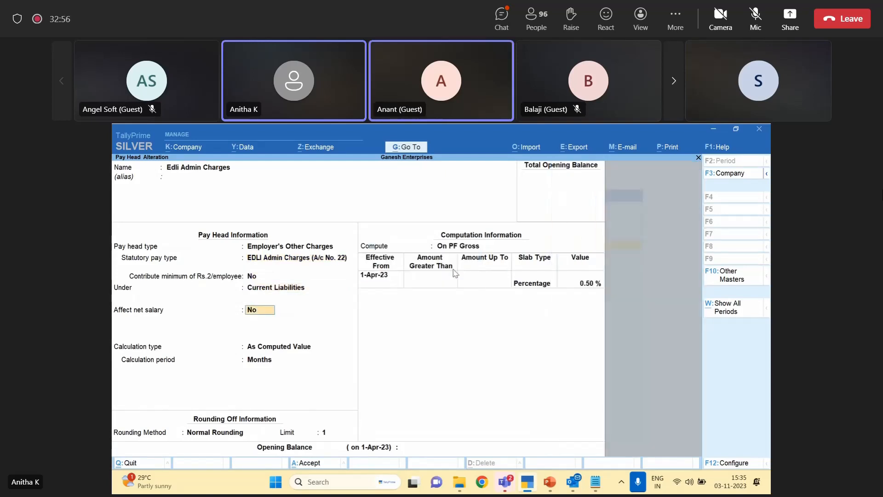
{"action": "key", "text": "BackSpace"}
{"action": "key", "text": "BackSpace"}
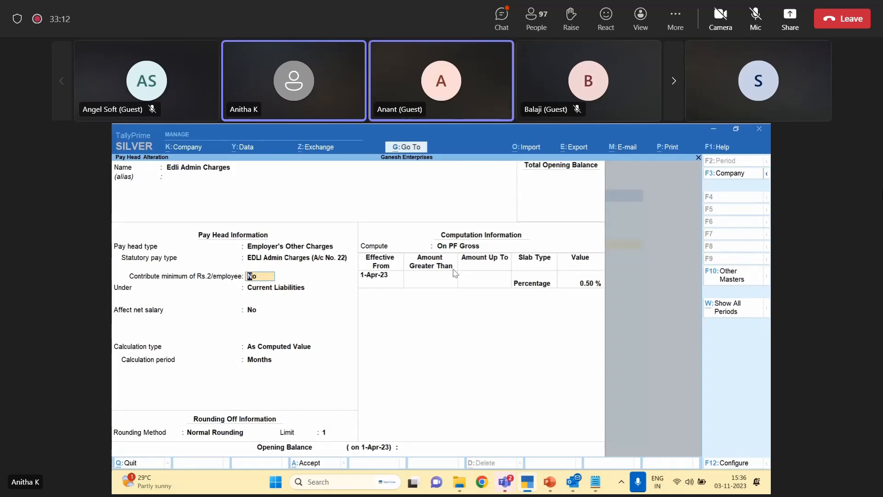
{"action": "key", "text": "Return"}
{"action": "key", "text": "Return"}
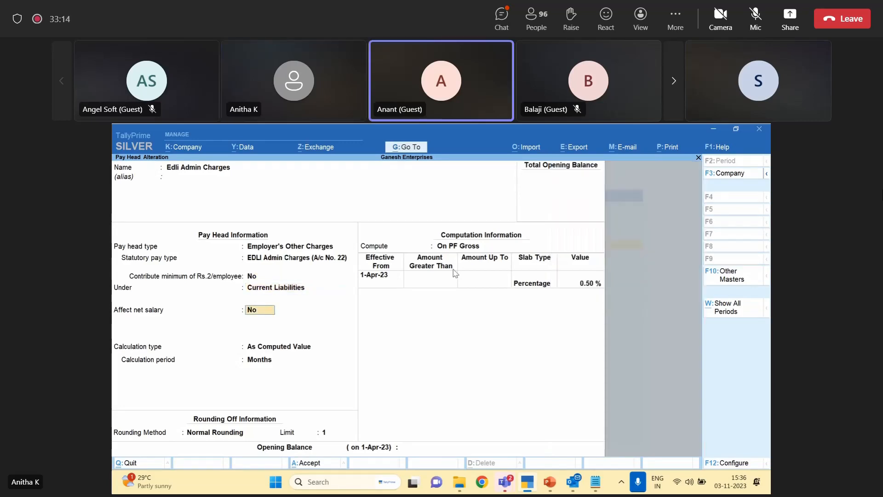
Review the calculation settings and slab value of Edli Admin Charges, and accept the pay head without changes.
{"action": "key", "text": "Return"}
{"action": "key", "text": "Return"}
{"action": "key", "text": "Return"}
{"action": "key", "text": "Return"}
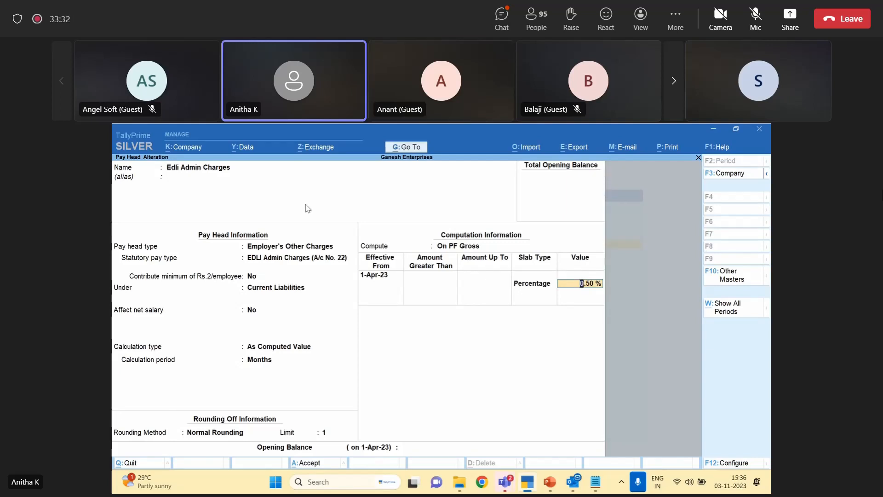
{"action": "key", "text": "Return"}
{"action": "key", "text": "Return"}
{"action": "key", "text": "Return"}
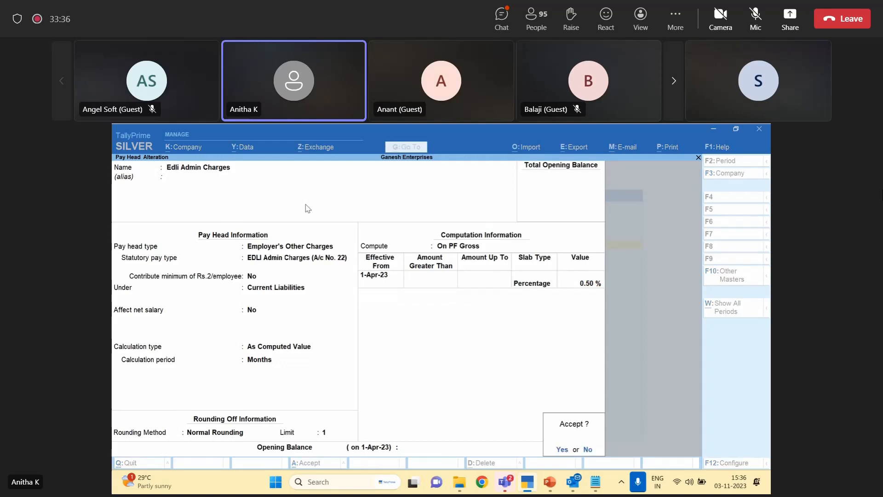
{"action": "key", "text": "Return"}
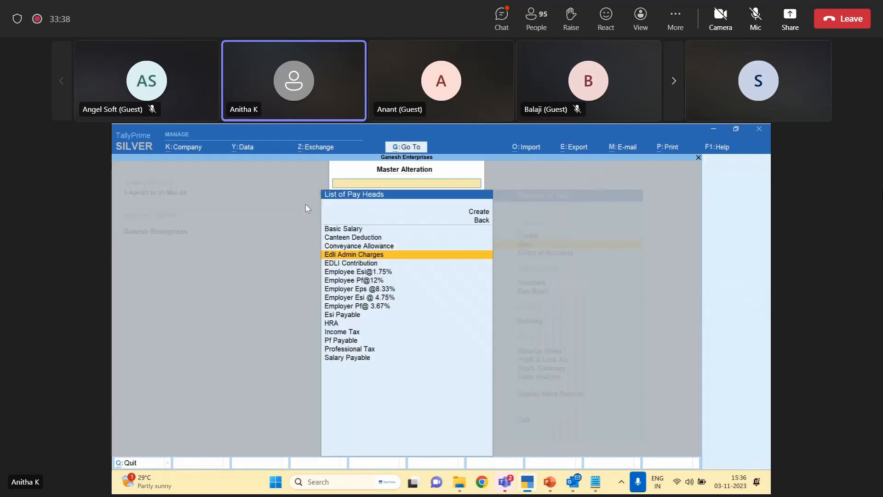
Point out the employee PF, employer EPS, employer PF and EDLI pay heads in the list of pay heads.
{"action": "key", "text": "Down"}
{"action": "key", "text": "Down"}
{"action": "key", "text": "Down"}
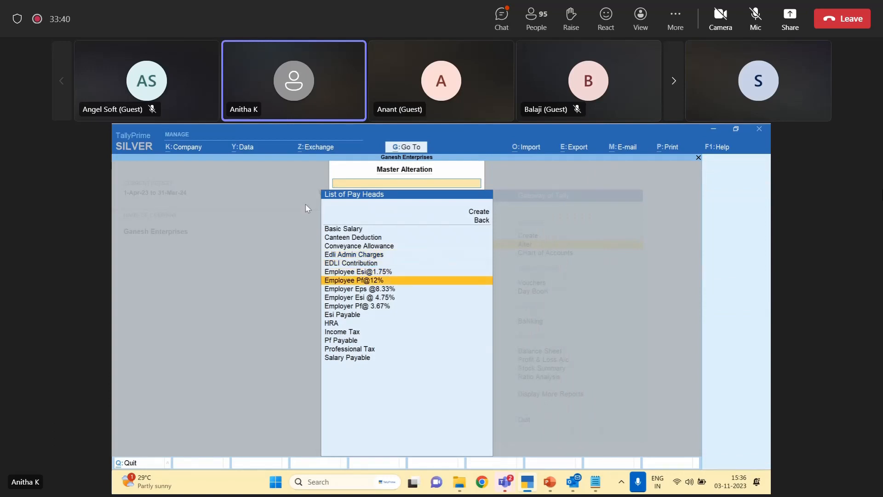
{"action": "key", "text": "Down"}
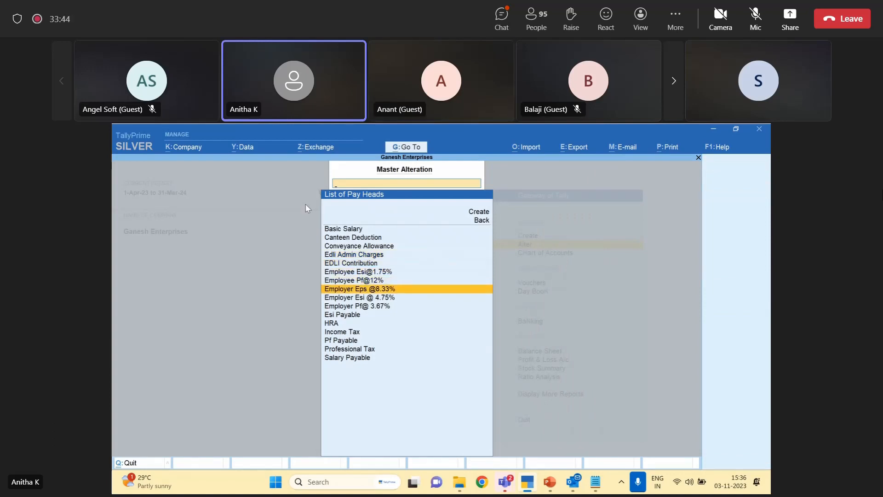
{"action": "key", "text": "Down"}
{"action": "key", "text": "Down"}
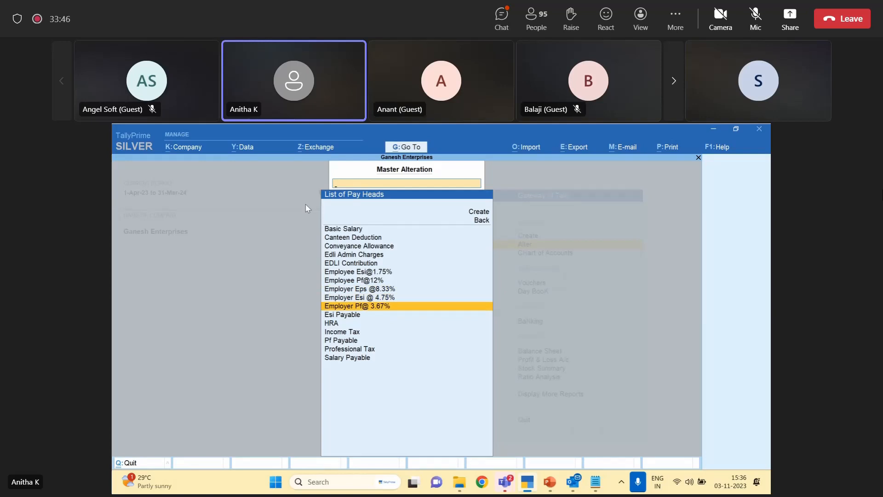
{"action": "key", "text": "Up"}
{"action": "key", "text": "Up"}
{"action": "key", "text": "Up"}
{"action": "key", "text": "Up"}
{"action": "key", "text": "Up"}
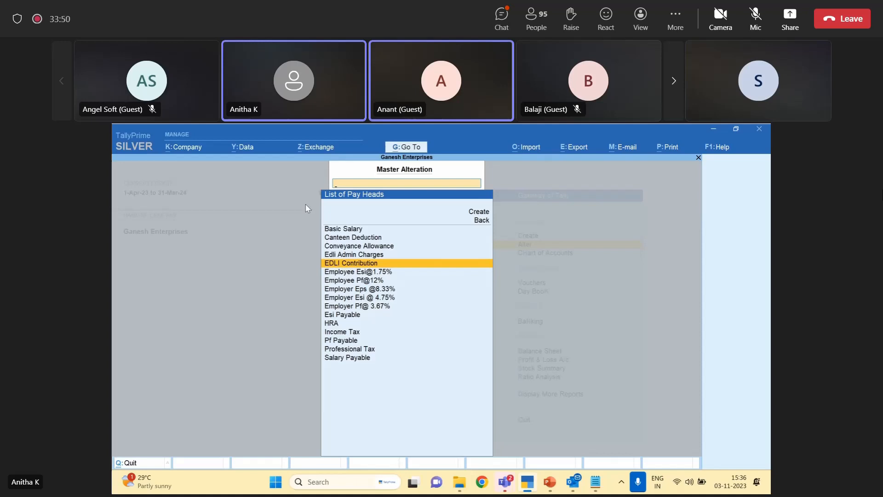
{"action": "key", "text": "Up"}
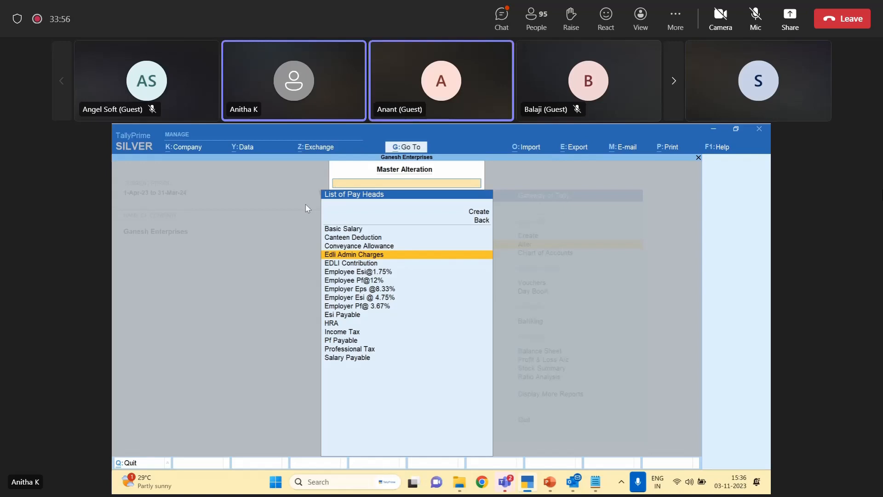
Open the Pf Payable pay head, review its type and group, and accept it without changes.
{"action": "key", "text": "Down"}
{"action": "key", "text": "Down"}
{"action": "key", "text": "Down"}
{"action": "key", "text": "Down"}
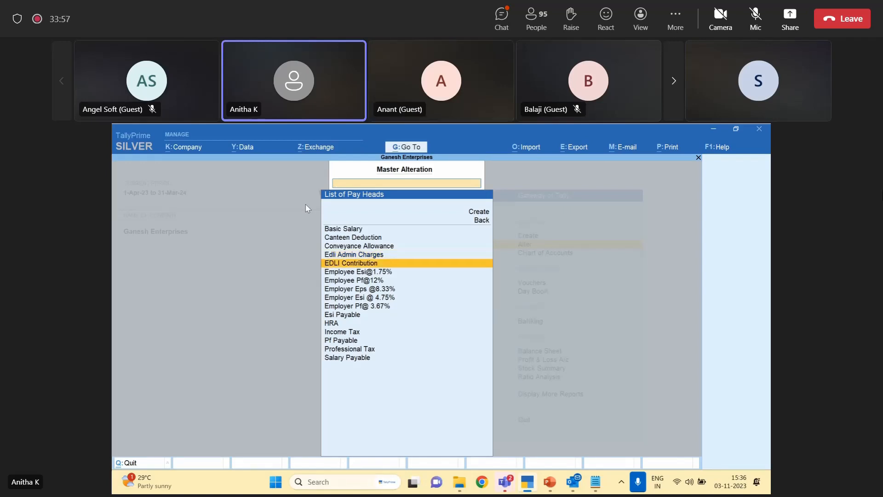
{"action": "key", "text": "Down"}
{"action": "key", "text": "Down"}
{"action": "key", "text": "Down"}
{"action": "key", "text": "Down"}
{"action": "key", "text": "Down"}
{"action": "key", "text": "Down"}
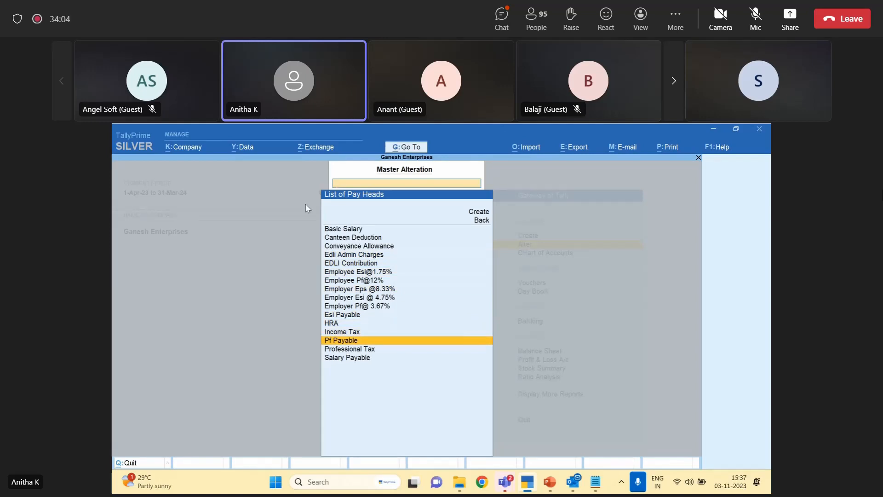
{"action": "key", "text": "Return"}
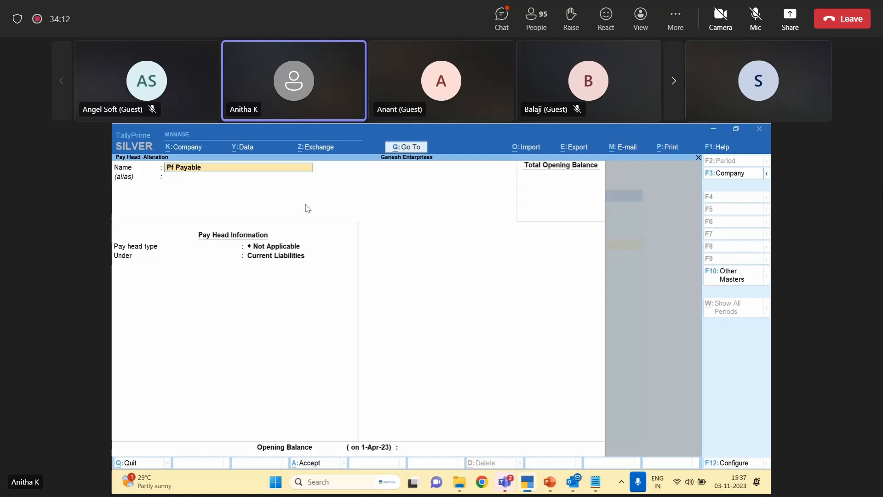
{"action": "key", "text": "Return"}
{"action": "key", "text": "Return"}
{"action": "key", "text": "ctrl+a"}
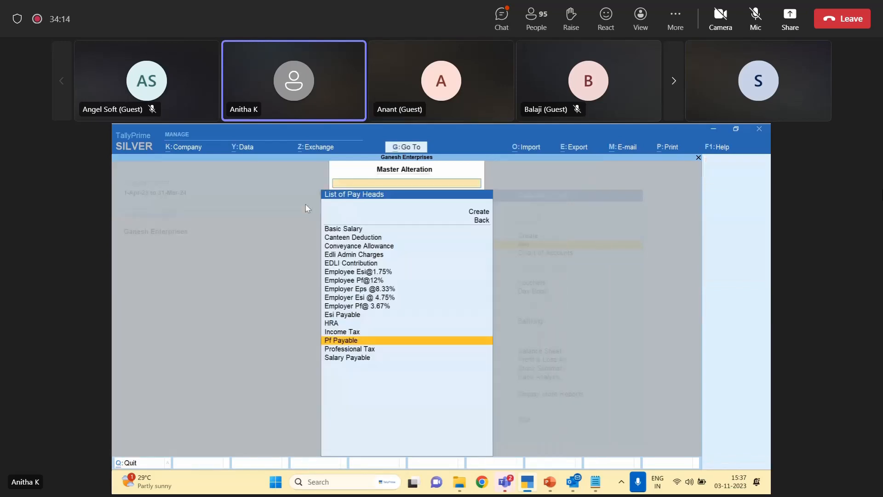
Leave pay head alteration and start creating a pay head named Pf Payablene.
{"action": "key", "text": "Escape"}
{"action": "key", "text": "Escape"}
{"action": "key", "text": "Return"}
{"action": "key", "text": "Down"}
{"action": "key", "text": "Down"}
{"action": "key", "text": "Down"}
{"action": "key", "text": "Down"}
{"action": "key", "text": "Down"}
{"action": "key", "text": "Down"}
{"action": "key", "text": "Down"}
{"action": "key", "text": "Down"}
{"action": "key", "text": "Down"}
{"action": "key", "text": "Down"}
{"action": "key", "text": "Down"}
{"action": "key", "text": "Down"}
{"action": "key", "text": "Down"}
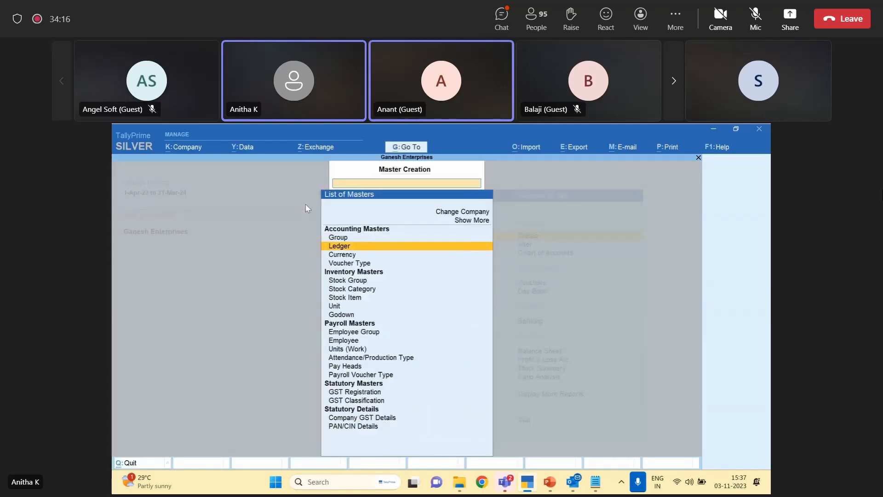
{"action": "key", "text": "Return"}
{"action": "type", "text": "P"}
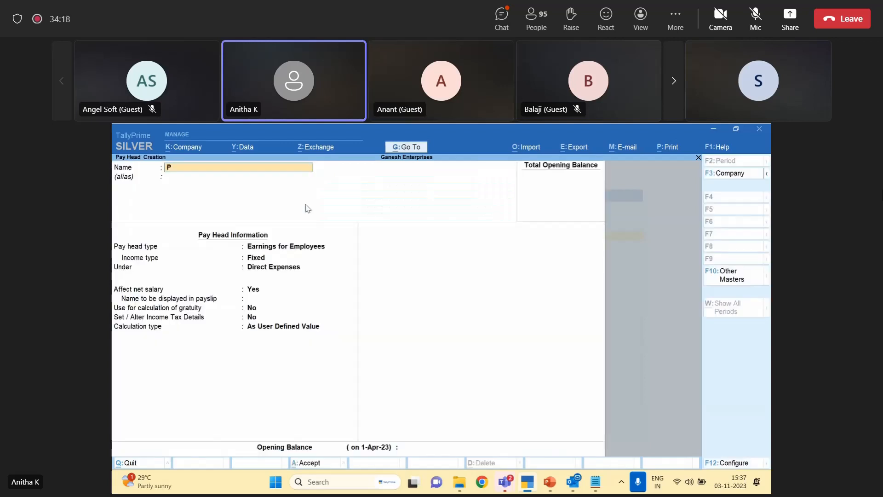
{"action": "type", "text": "f Payablene"}
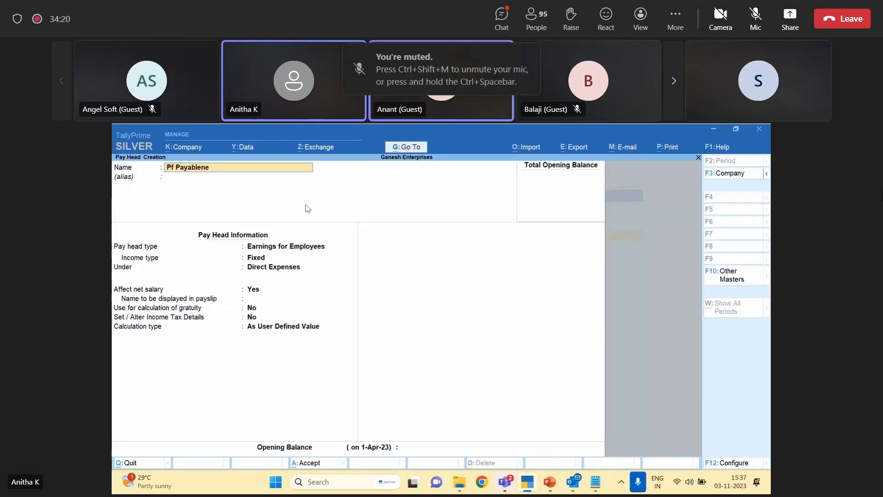
{"action": "key", "text": "Return"}
{"action": "key", "text": "Return"}
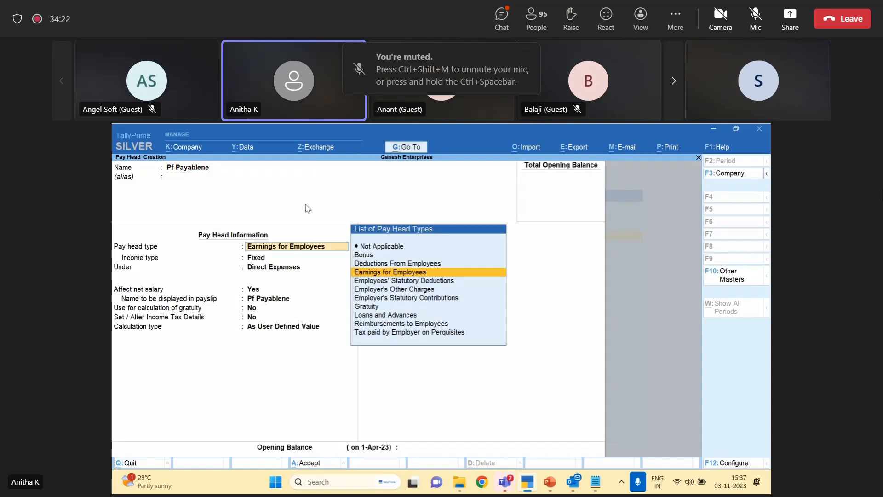
Set the new pay head's type to Not Applicable and its group to Current Liabilities, and recheck both choices.
{"action": "key", "text": "Up"}
{"action": "key", "text": "Up"}
{"action": "key", "text": "Up"}
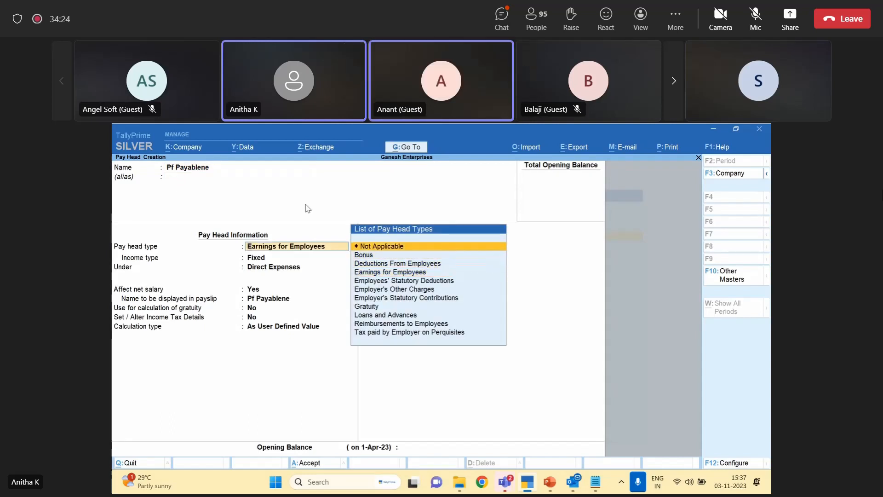
{"action": "key", "text": "Return"}
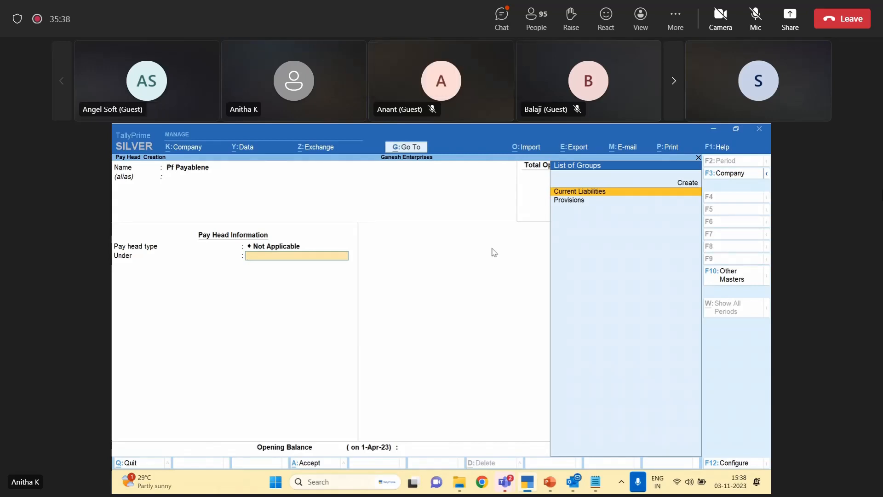
{"action": "key", "text": "Return"}
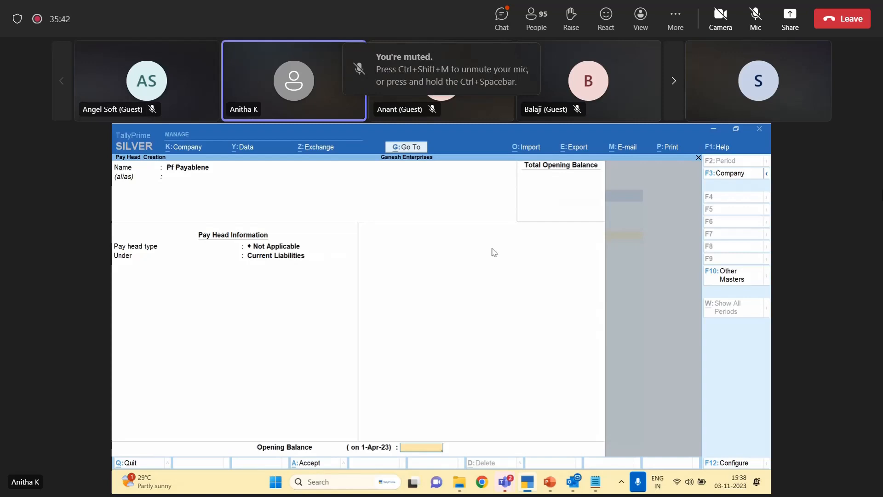
{"action": "key", "text": "Up"}
{"action": "key", "text": "Up"}
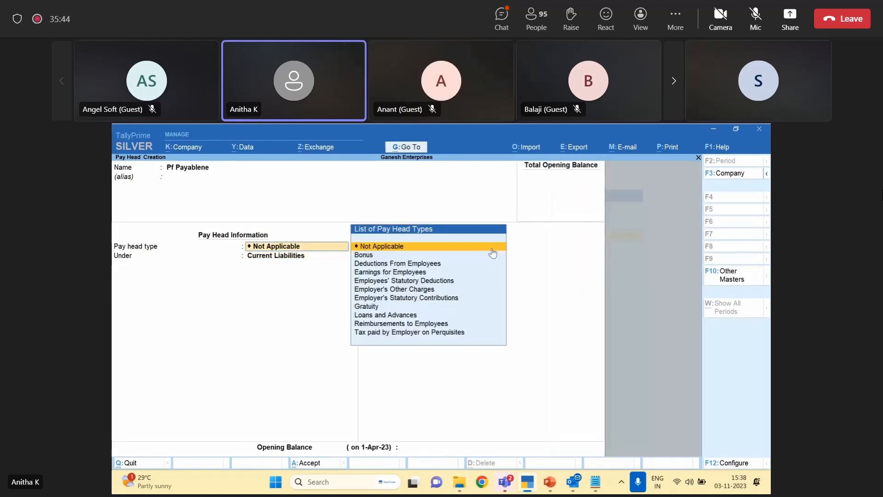
{"action": "key", "text": "Return"}
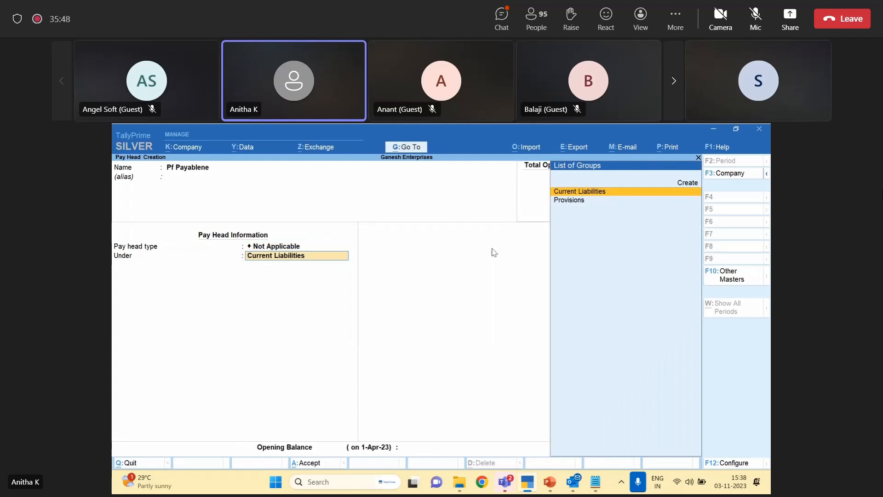
Discard the unfinished Pf Payablene pay head and return to the Gateway of Tally, with Alter selected.
{"action": "key", "text": "BackSpace"}
{"action": "key", "text": "Escape"}
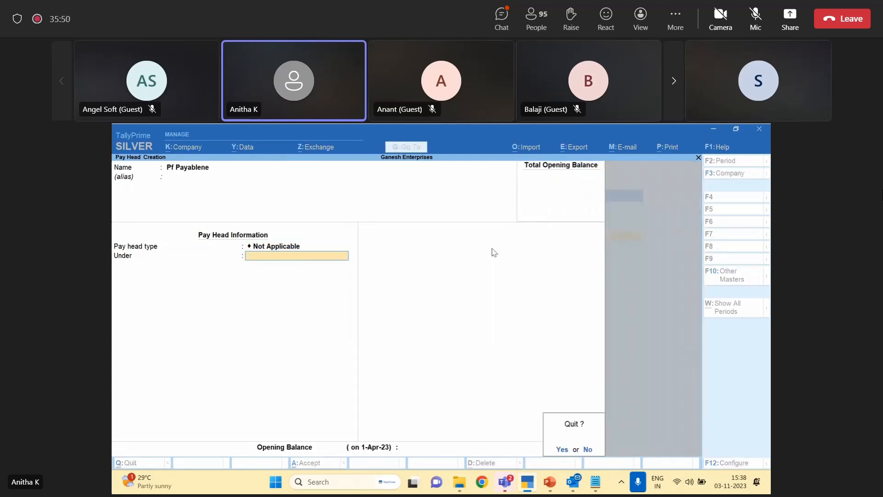
{"action": "key", "text": "y"}
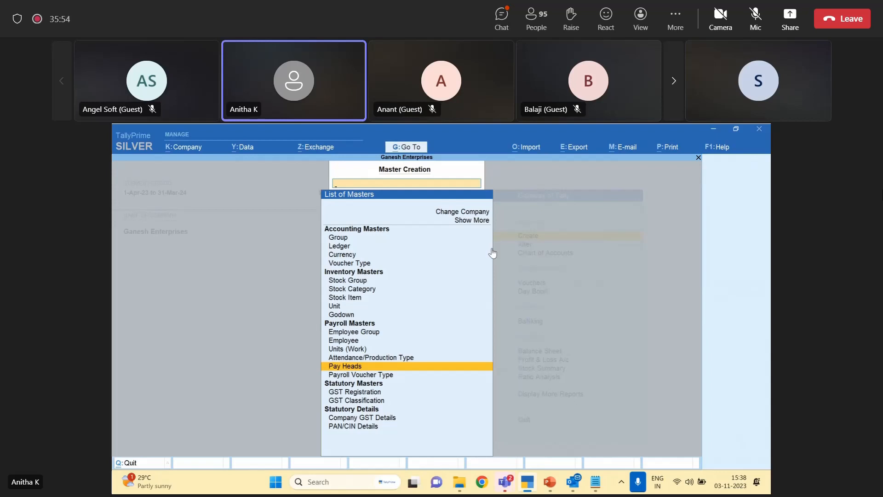
{"action": "key", "text": "Escape"}
{"action": "key", "text": "Down"}
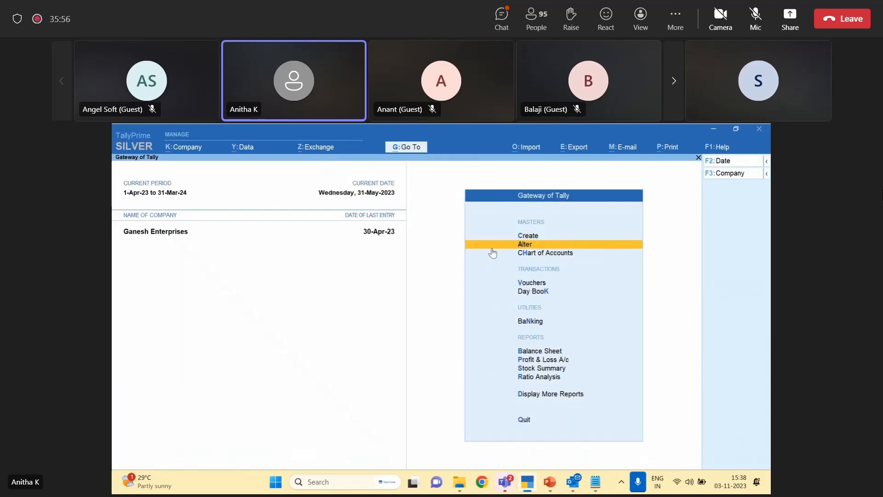
Open the salary definition of the first listed employee for alteration.
{"action": "key", "text": "Return"}
{"action": "key", "text": "Down"}
{"action": "key", "text": "Down"}
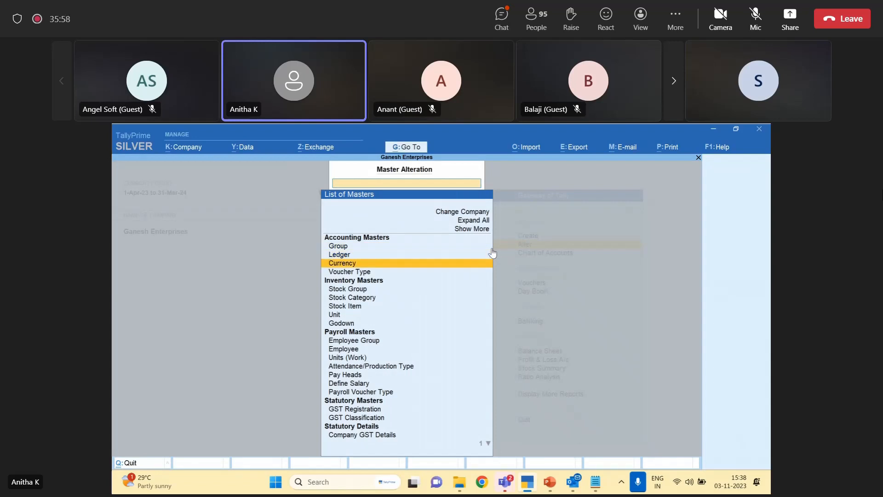
{"action": "key", "text": "Down"}
{"action": "key", "text": "Down"}
{"action": "key", "text": "Down"}
{"action": "key", "text": "Down"}
{"action": "key", "text": "Down"}
{"action": "key", "text": "Down"}
{"action": "key", "text": "Down"}
{"action": "key", "text": "Down"}
{"action": "key", "text": "Down"}
{"action": "key", "text": "Down"}
{"action": "key", "text": "Down"}
{"action": "key", "text": "Down"}
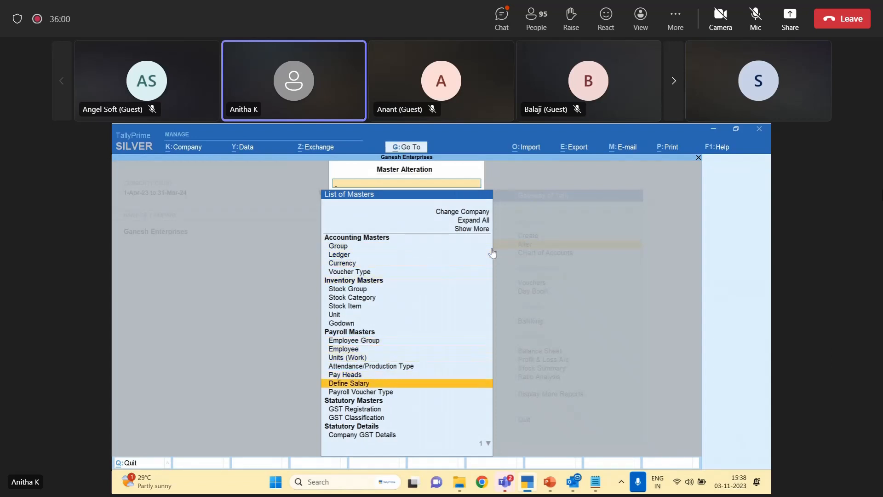
{"action": "key", "text": "Return"}
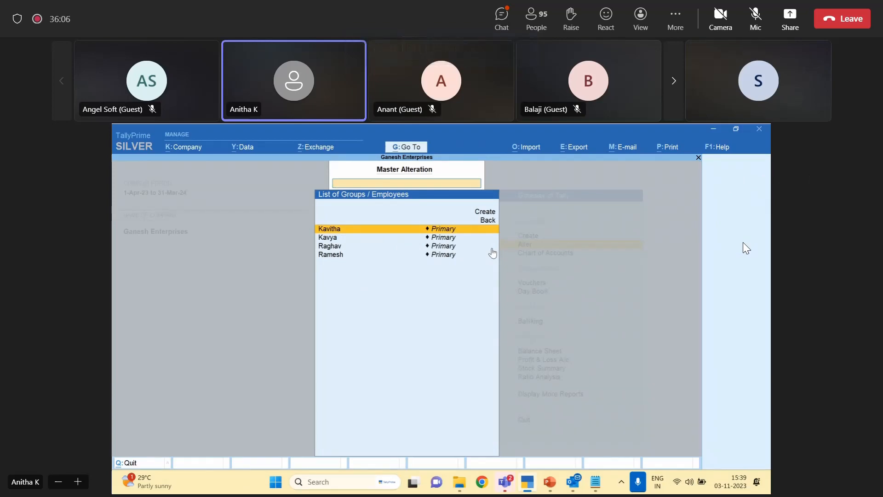
{"action": "key", "text": "Return"}
{"action": "key", "text": "F11"}
{"action": "key", "text": "F11"}
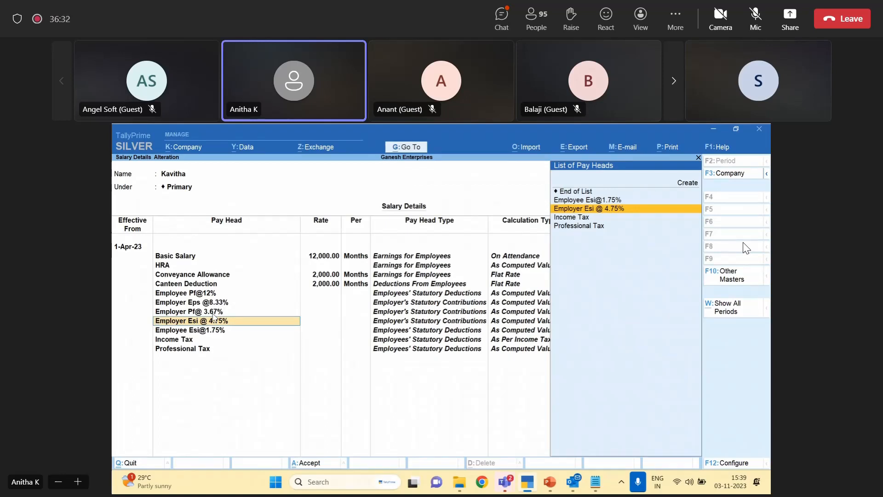
Review the Employee Pf@12%, Employer Eps @8.33% and Employer Pf@ 3.67% pay heads in the employee's salary details.
{"action": "key", "text": "Up"}
{"action": "key", "text": "Up"}
{"action": "key", "text": "Up"}
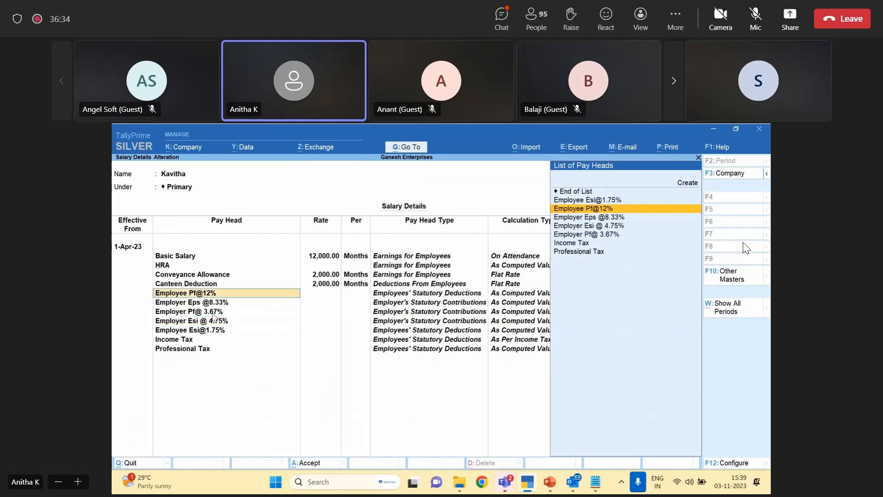
{"action": "key", "text": "Down"}
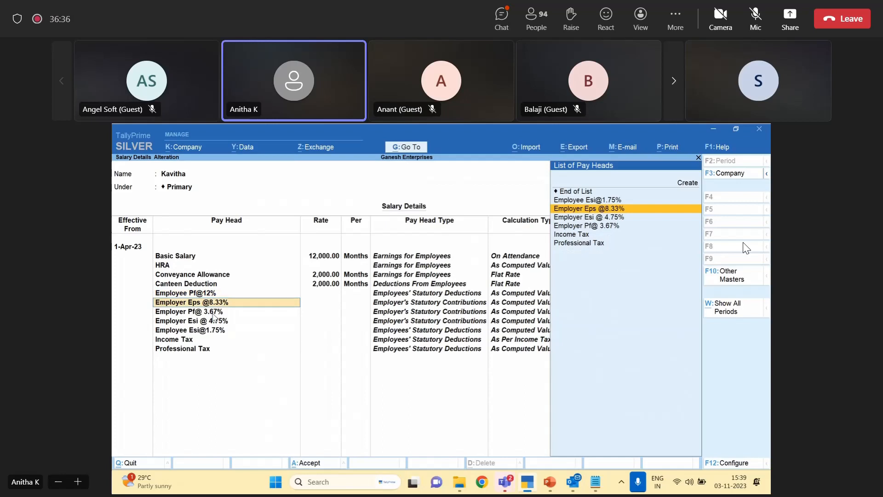
{"action": "key", "text": "Down"}
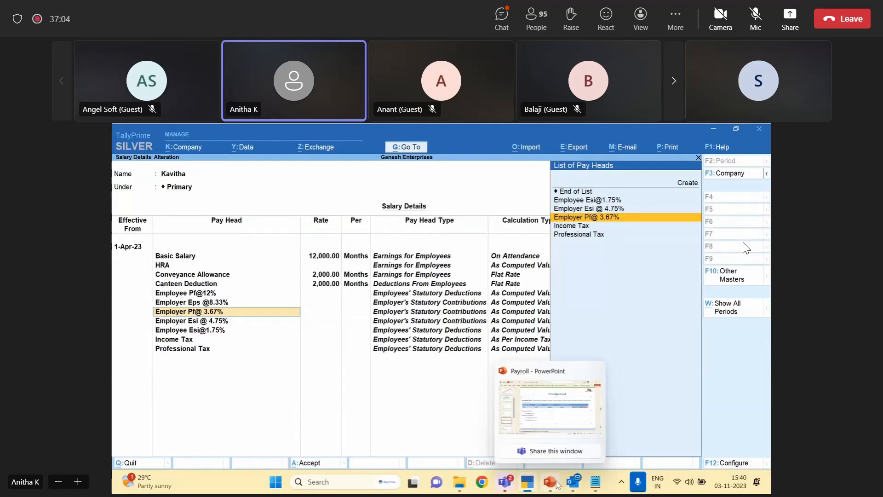
Switch to the Payroll presentation in PowerPoint and show the Employee State Insurance (ESI) slide as a full-screen slide show.
{"action": "left_click", "coordinate": [557, 483]}
{"action": "scroll", "coordinate": [257, 412], "scroll_direction": "down", "scroll_amount": 1}
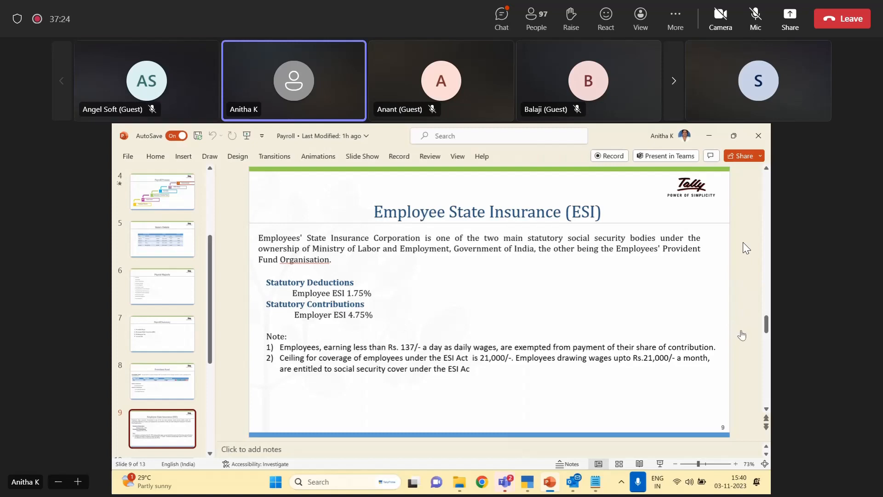
{"action": "scroll", "coordinate": [211, 453], "scroll_direction": "down", "scroll_amount": 2}
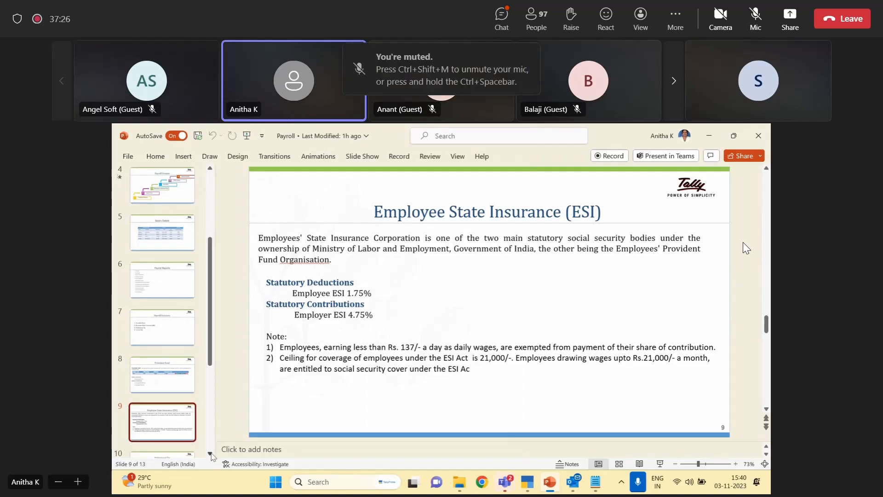
{"action": "left_click", "coordinate": [210, 453]}
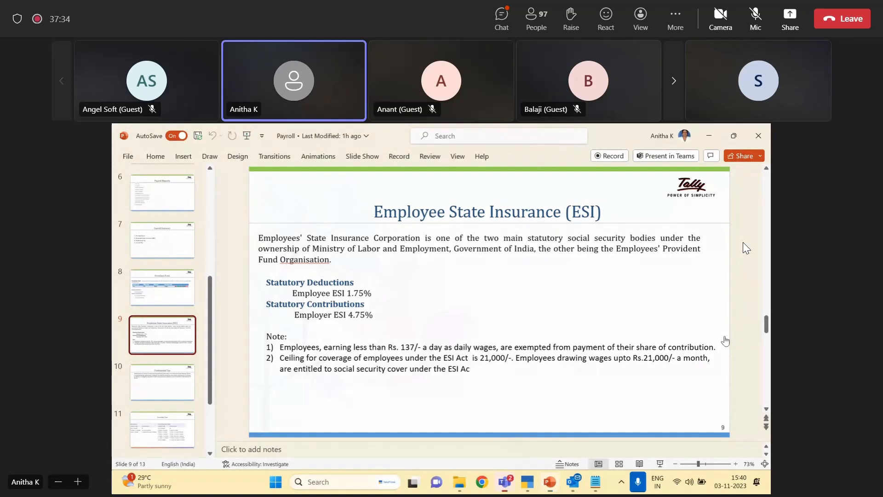
{"action": "left_click", "coordinate": [362, 156]}
{"action": "left_click", "coordinate": [168, 188]}
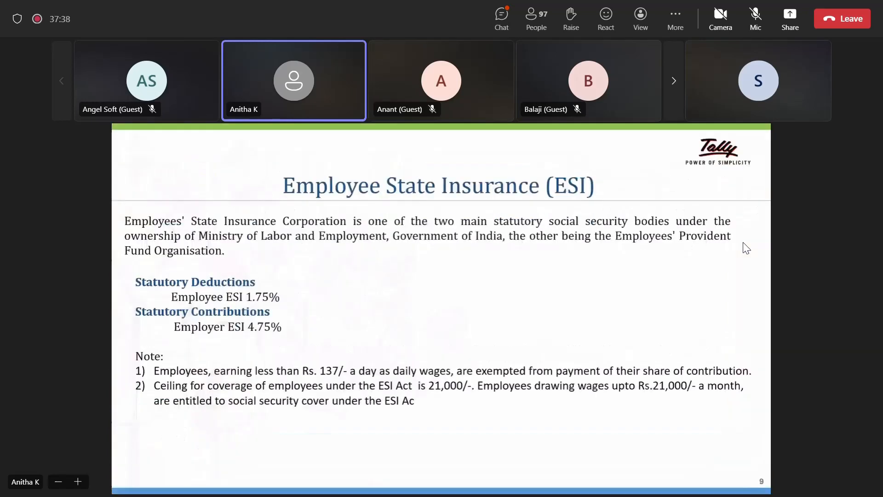
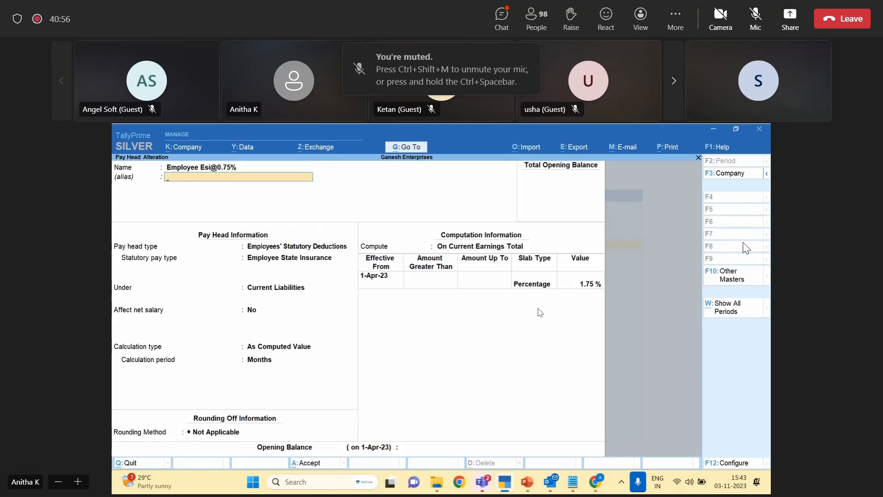
{"action": "key", "text": "Return"}
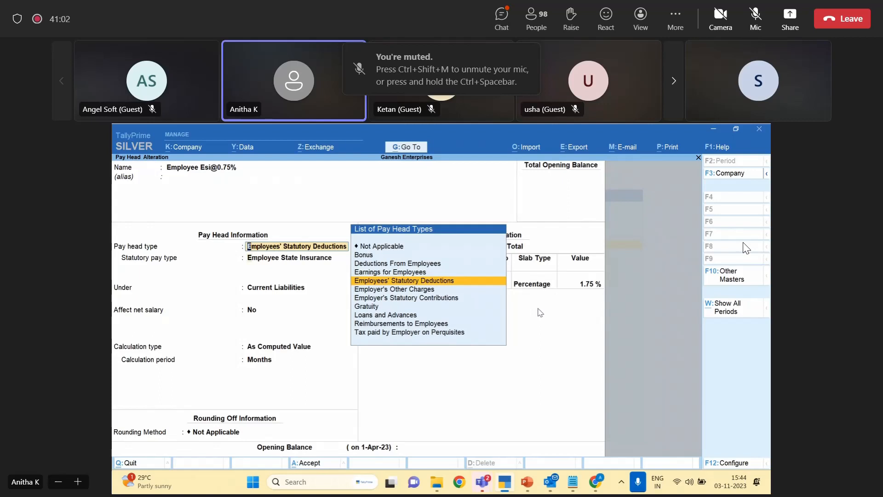
{"action": "key", "text": "Return"}
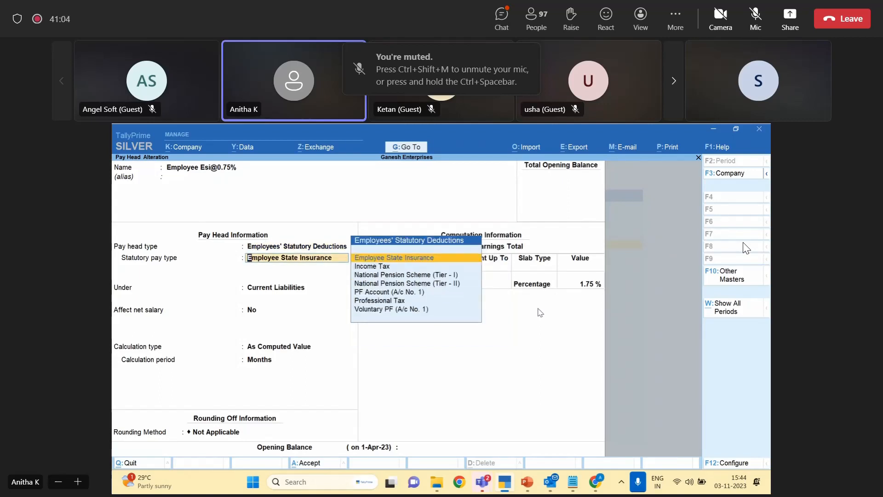
{"action": "key", "text": "Return"}
{"action": "key", "text": "Return"}
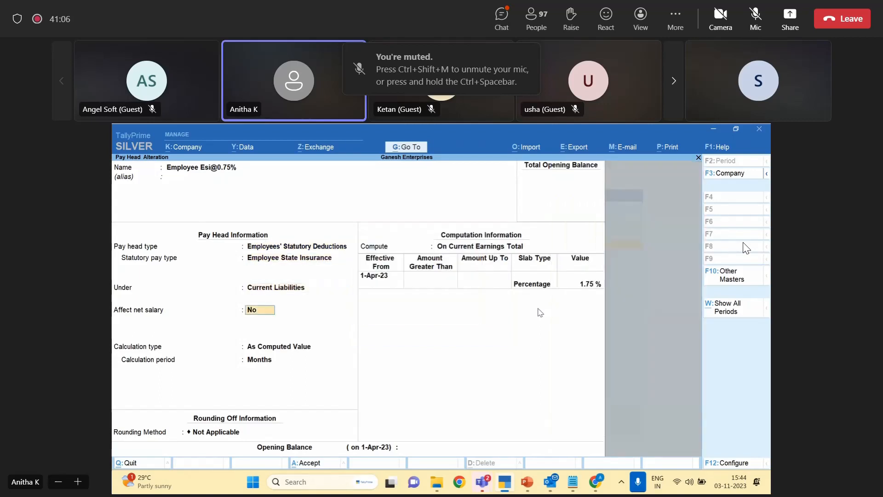
{"action": "key", "text": "Return"}
{"action": "key", "text": "Return"}
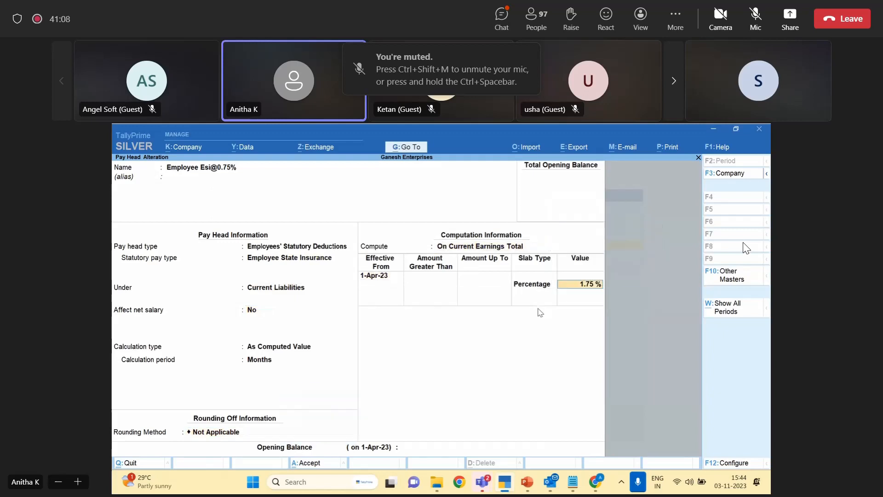
{"action": "type", "text": "075"}
{"action": "key", "text": "Return"}
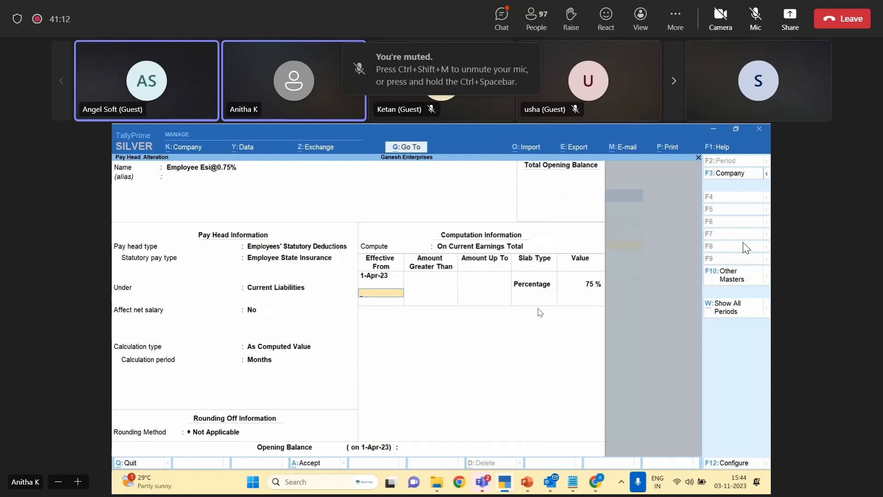
{"action": "key", "text": "BackSpace"}
{"action": "type", "text": "0.75"}
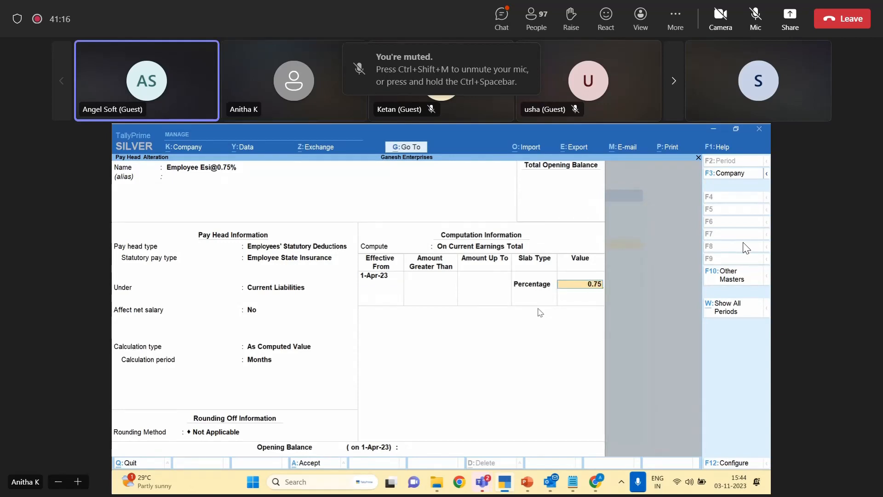
{"action": "key", "text": "Return"}
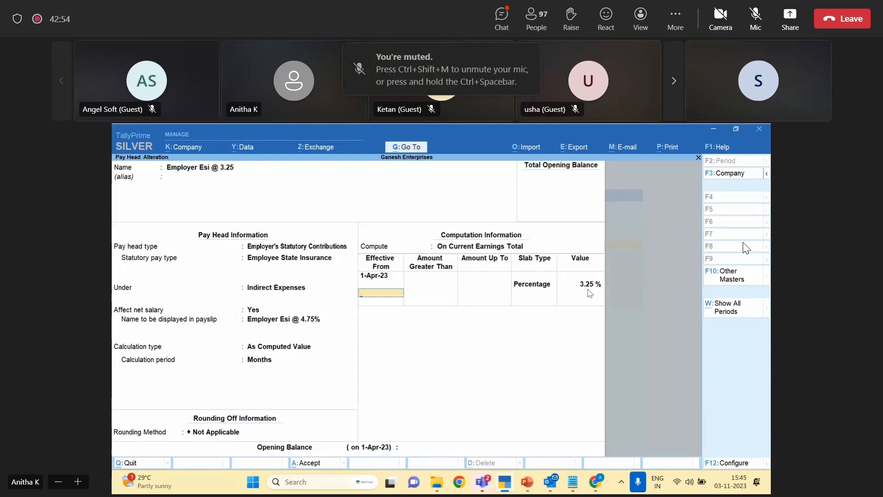
Finish the computation slabs of the Employer Esi @ 3.25 pay head and save it.
{"action": "key", "text": "Return"}
{"action": "key", "text": "Return"}
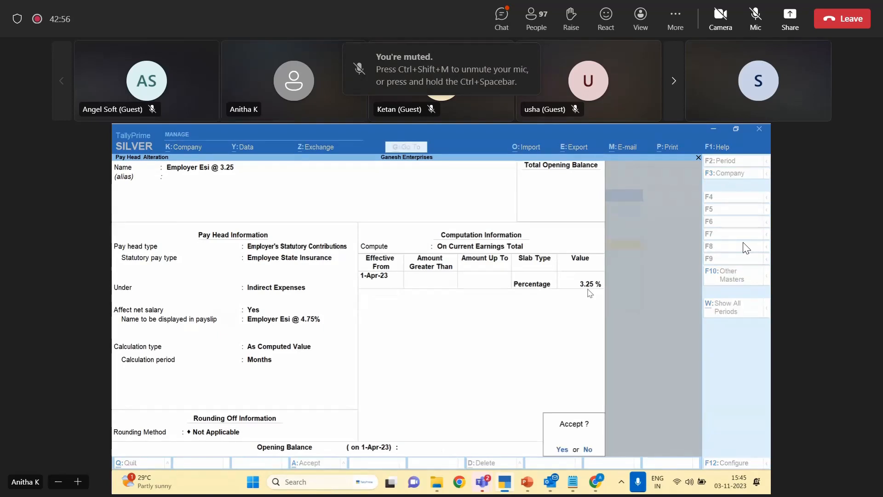
{"action": "key", "text": "Return"}
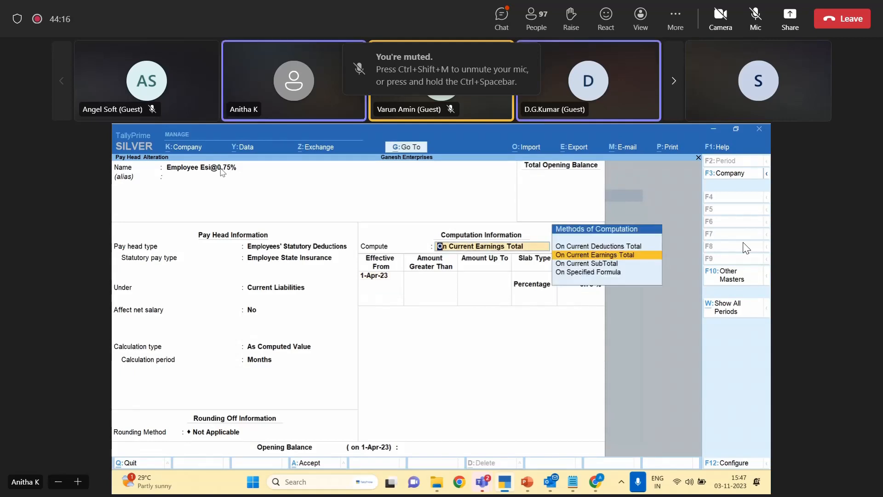
{"action": "key", "text": "Return"}
{"action": "key", "text": "BackSpace"}
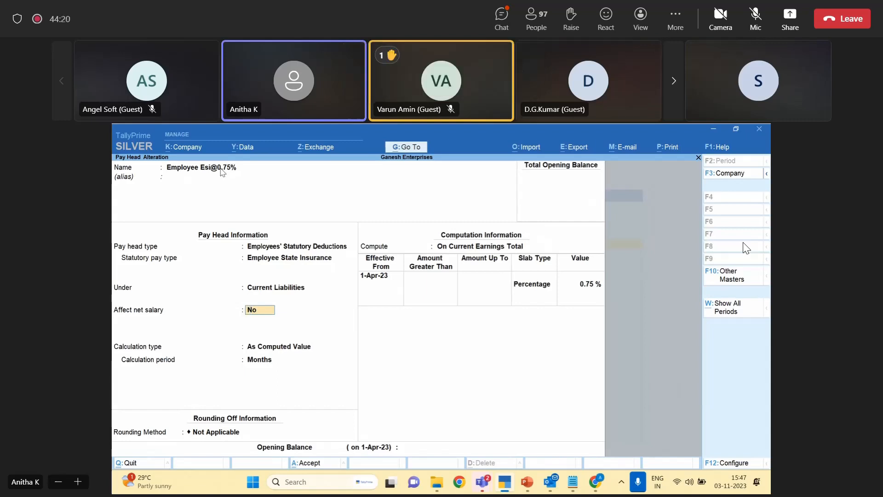
{"action": "type", "text": "y"}
{"action": "key", "text": "Return"}
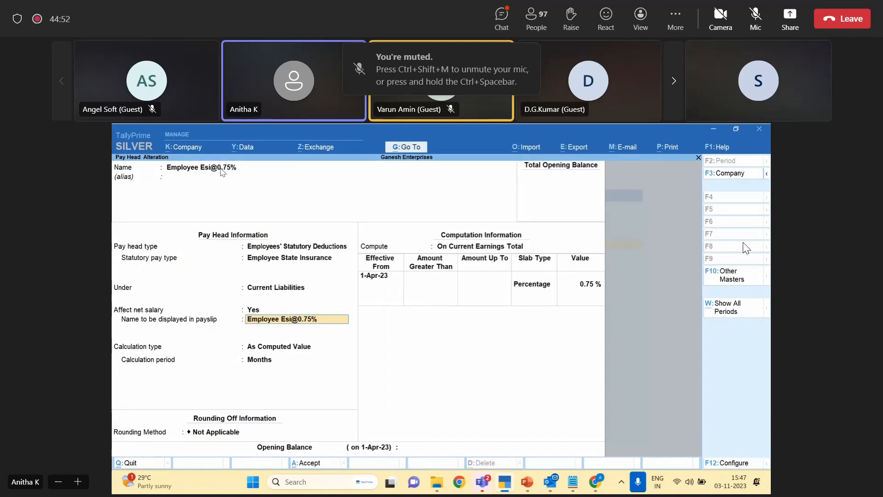
{"action": "key", "text": "ctrl+a"}
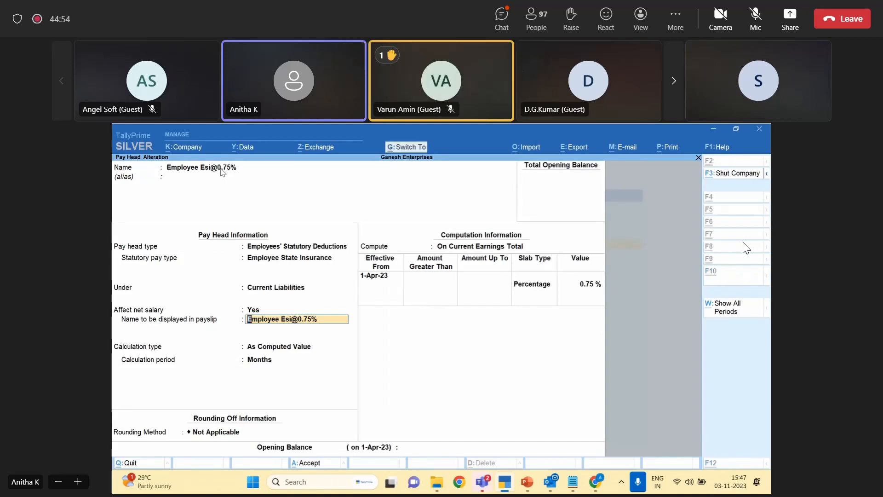
{"action": "key", "text": "Down"}
{"action": "key", "text": "Down"}
{"action": "key", "text": "Down"}
{"action": "key", "text": "Down"}
{"action": "key", "text": "Down"}
{"action": "key", "text": "Down"}
{"action": "key", "text": "Down"}
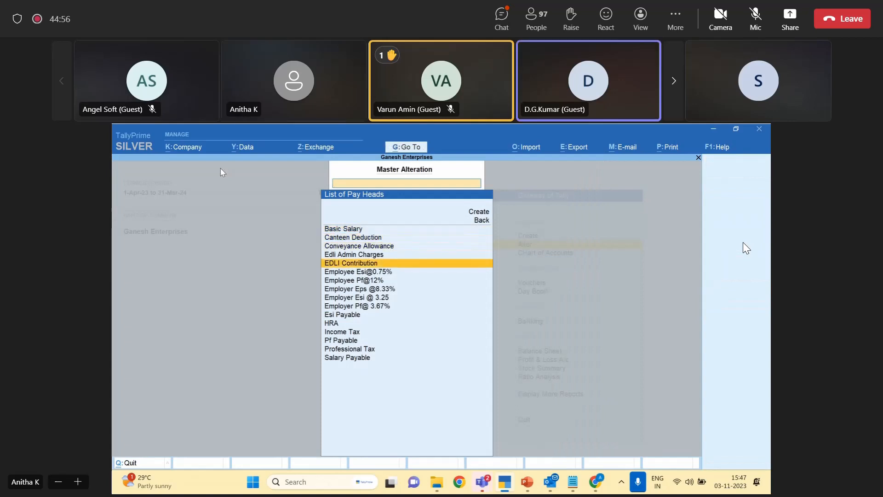
{"action": "key", "text": "Return"}
{"action": "key", "text": "Escape"}
{"action": "key", "text": "y"}
{"action": "key", "text": "Down"}
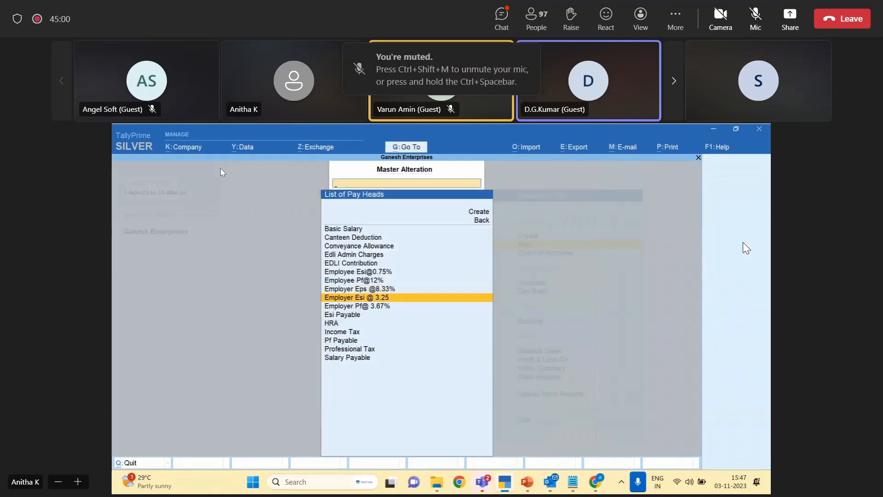
Open the Employer Eps @8.33% pay head, review its details through the net salary setting, and accept it without changes.
{"action": "key", "text": "Up"}
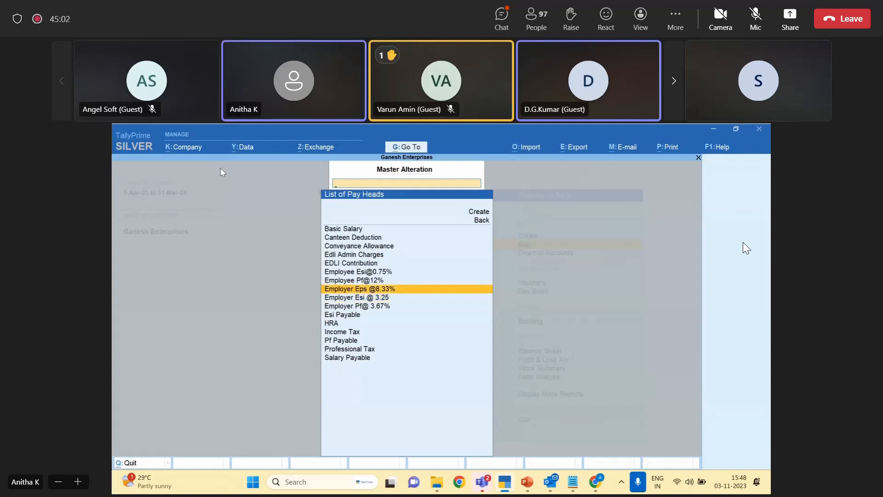
{"action": "key", "text": "Return"}
{"action": "key", "text": "Return"}
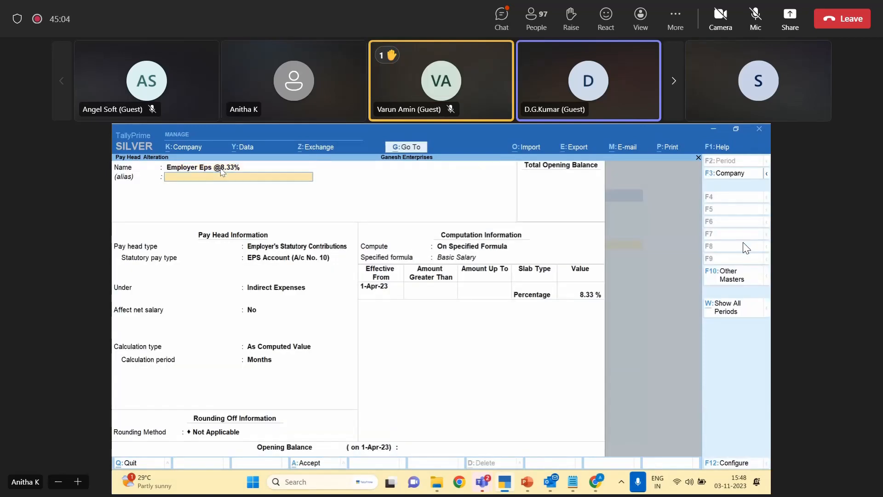
{"action": "key", "text": "Return"}
{"action": "key", "text": "Return"}
{"action": "key", "text": "Return"}
{"action": "key", "text": "Return"}
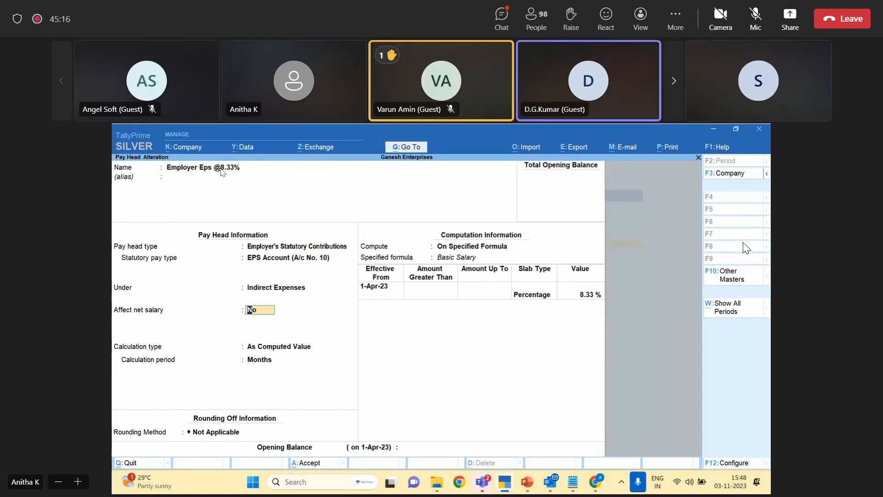
{"action": "key", "text": "Return"}
{"action": "key", "text": "ctrl+a"}
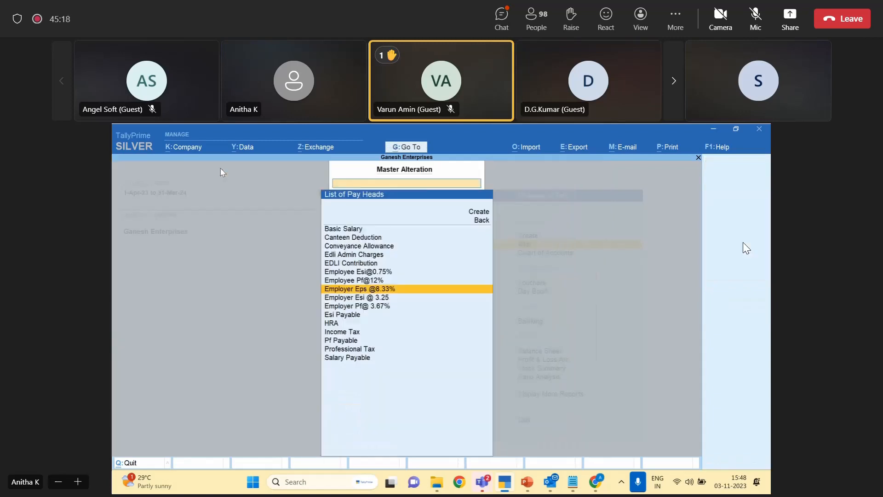
Open the Esi Payable pay head for alteration.
{"action": "key", "text": "Down"}
{"action": "key", "text": "Down"}
{"action": "key", "text": "Down"}
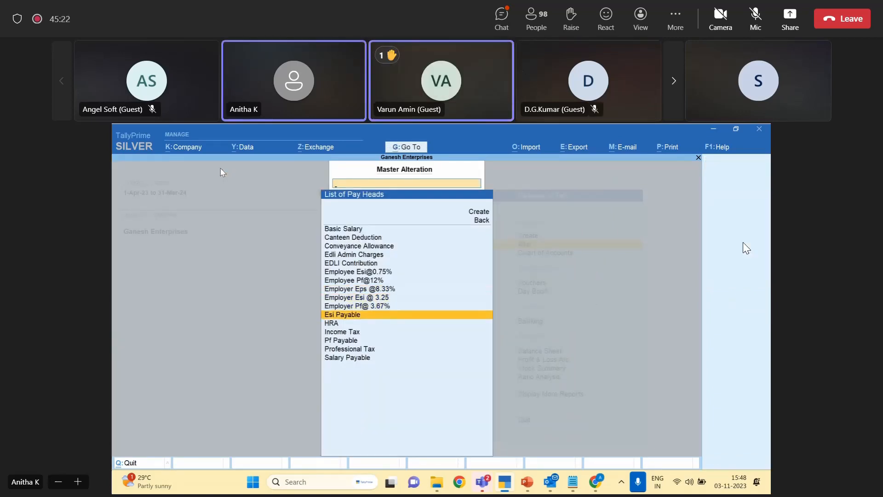
{"action": "key", "text": "Return"}
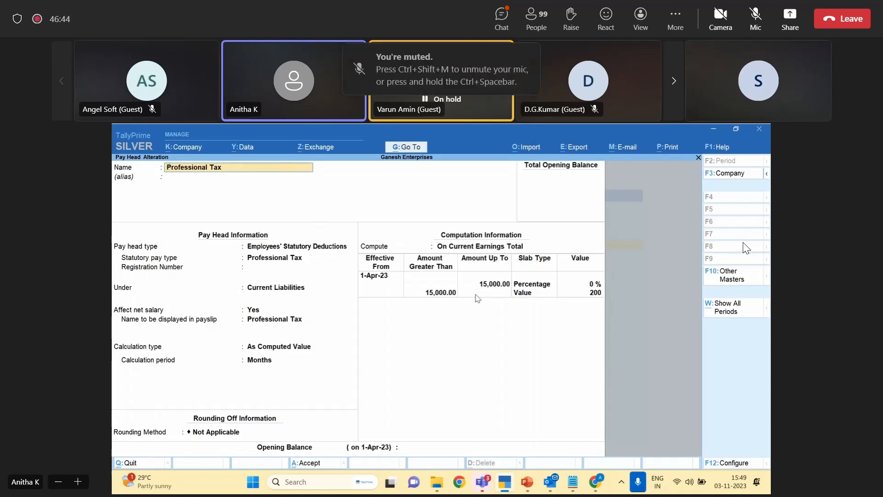
Review the Professional Tax pay head's type, statutory pay type, registration number, group, net salary setting, and payslip name.
{"action": "key", "text": "Return"}
{"action": "key", "text": "Return"}
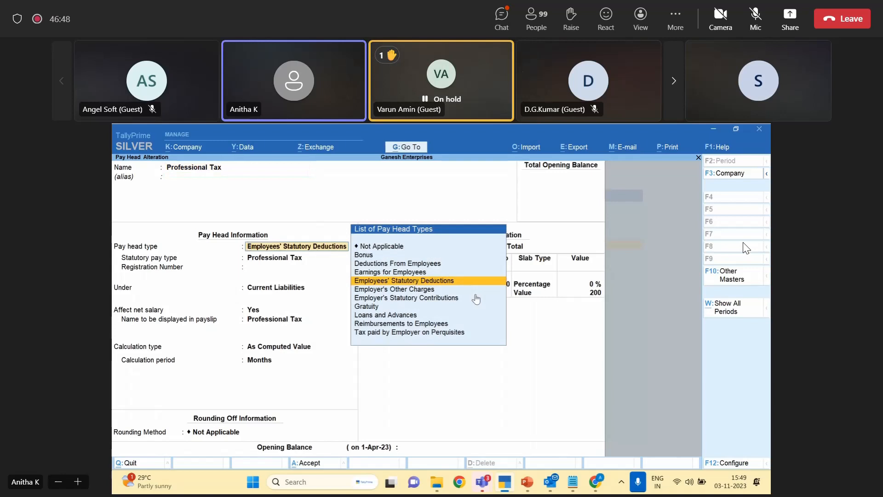
{"action": "key", "text": "Return"}
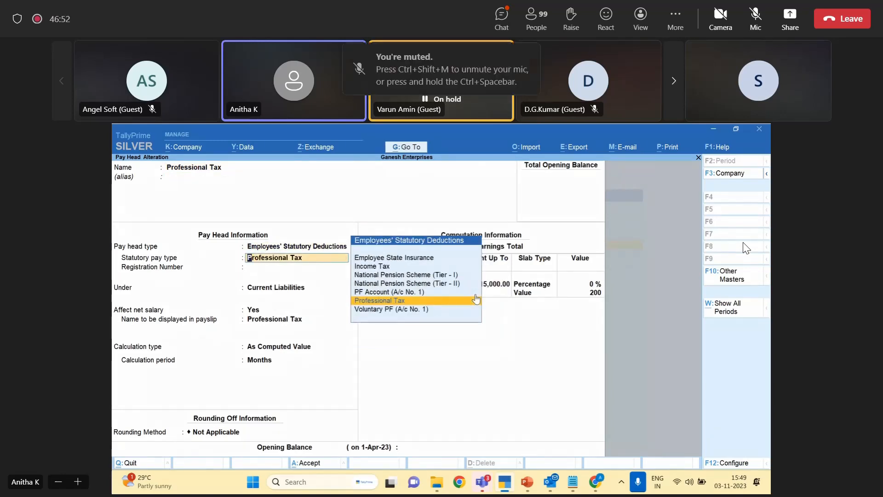
{"action": "left_click", "coordinate": [475, 300]}
{"action": "key", "text": "Return"}
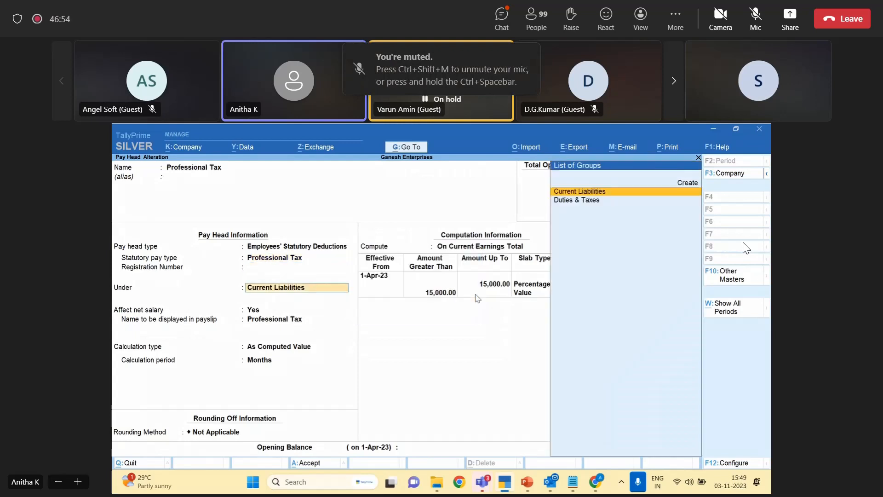
{"action": "key", "text": "BackSpace"}
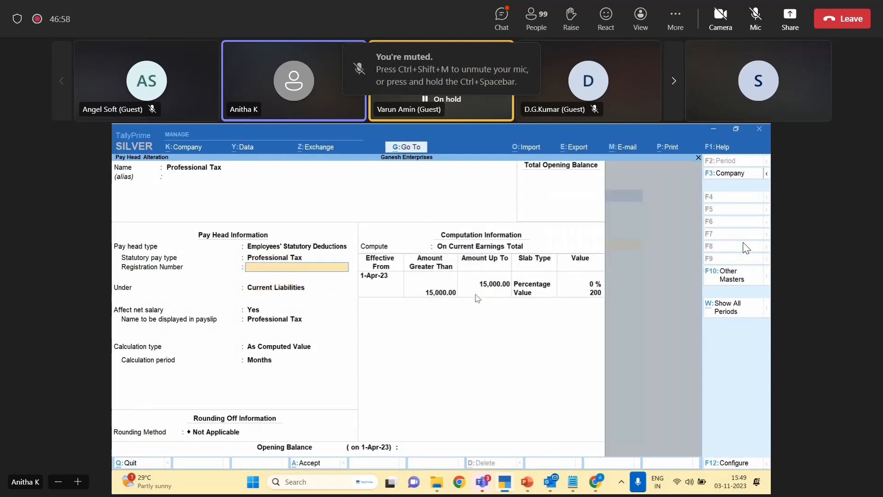
{"action": "key", "text": "Return"}
{"action": "key", "text": "Return"}
{"action": "key", "text": "Return"}
{"action": "key", "text": "Return"}
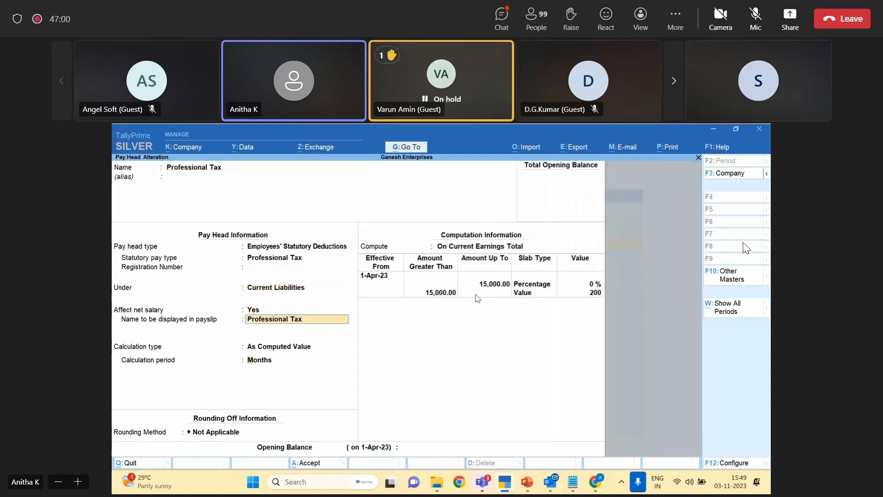
{"action": "key", "text": "Return"}
{"action": "key", "text": "Return"}
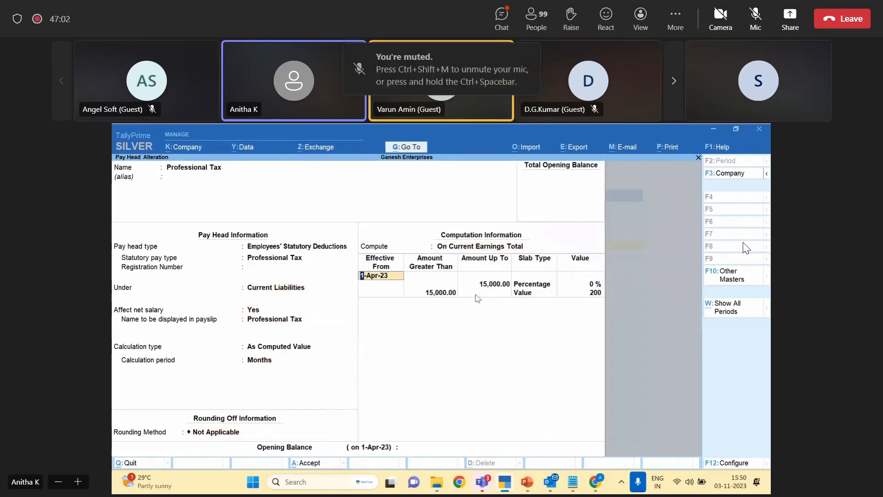
Review the Professional Tax computation slabs around the 15,000 threshold and leave the pay head without changes.
{"action": "key", "text": "Return"}
{"action": "key", "text": "Return"}
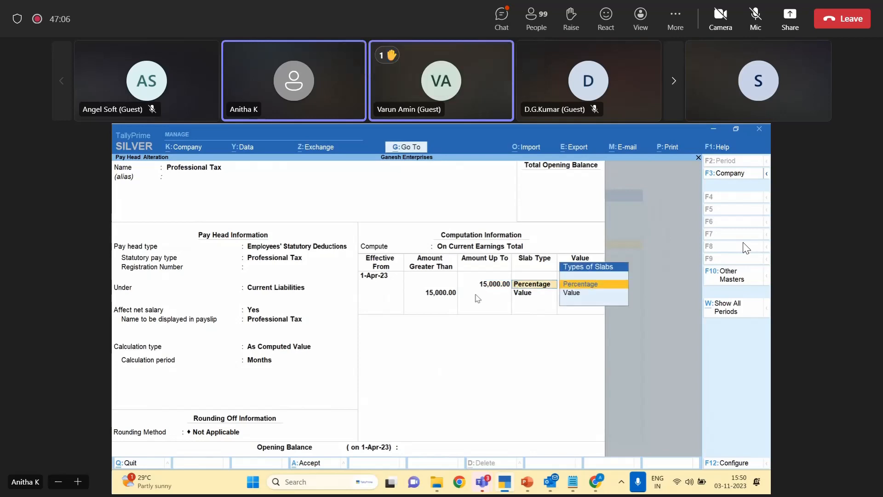
{"action": "key", "text": "Return"}
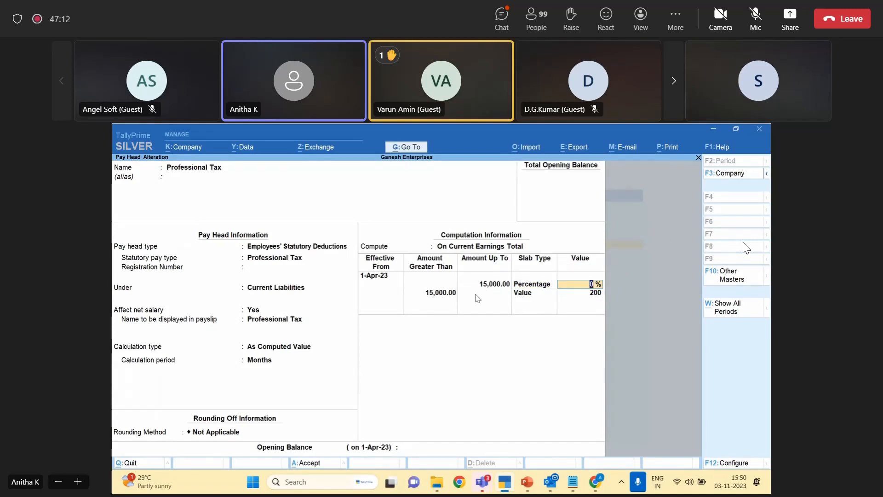
{"action": "key", "text": "Return"}
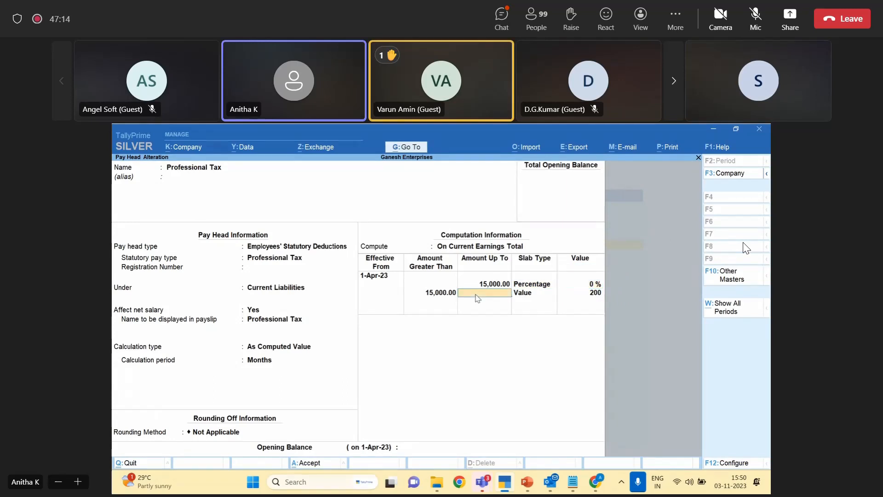
{"action": "key", "text": "Return"}
{"action": "key", "text": "Return"}
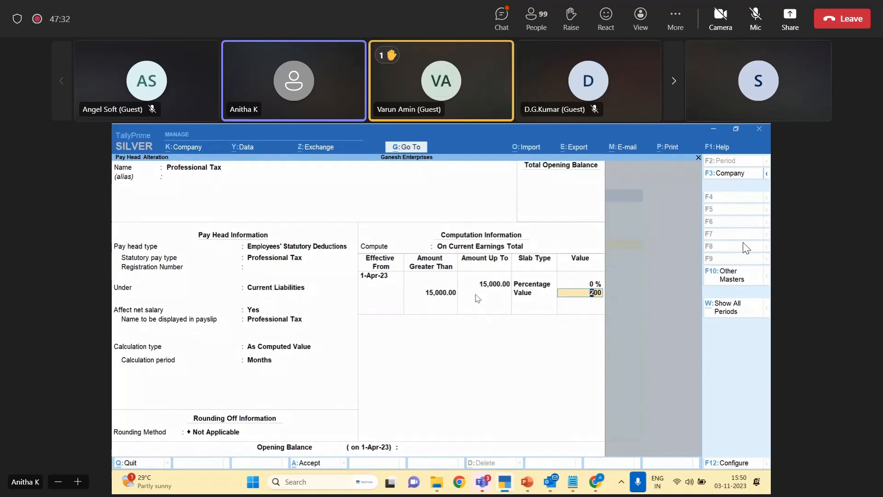
{"action": "key", "text": "Return"}
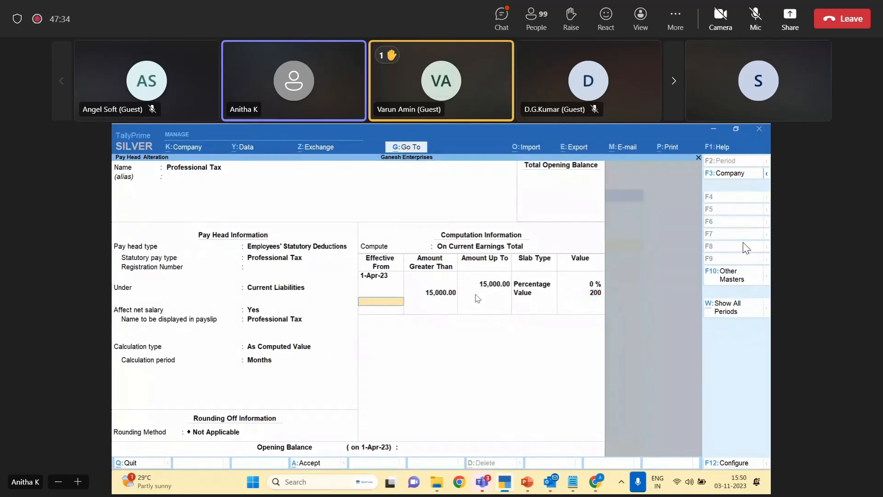
{"action": "key", "text": "Return"}
{"action": "key", "text": "Escape"}
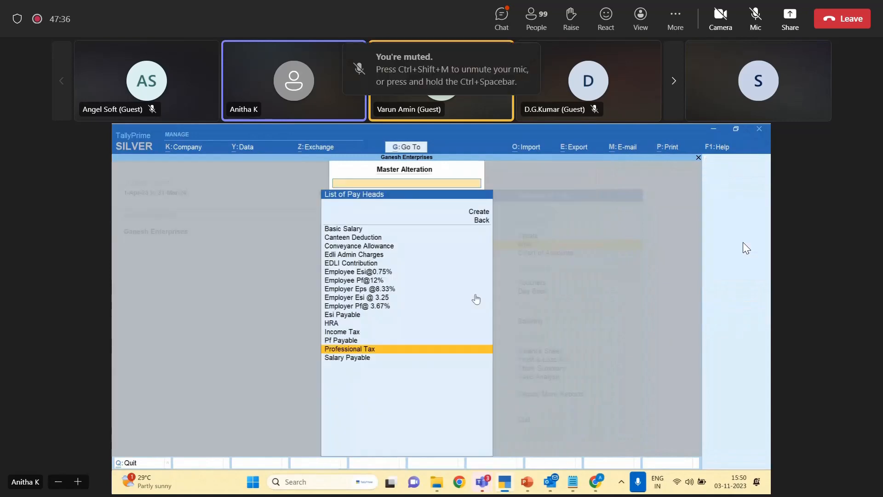
Open the salary details of the first listed employee through the Define Salary master.
{"action": "key", "text": "Escape"}
{"action": "key", "text": "Down"}
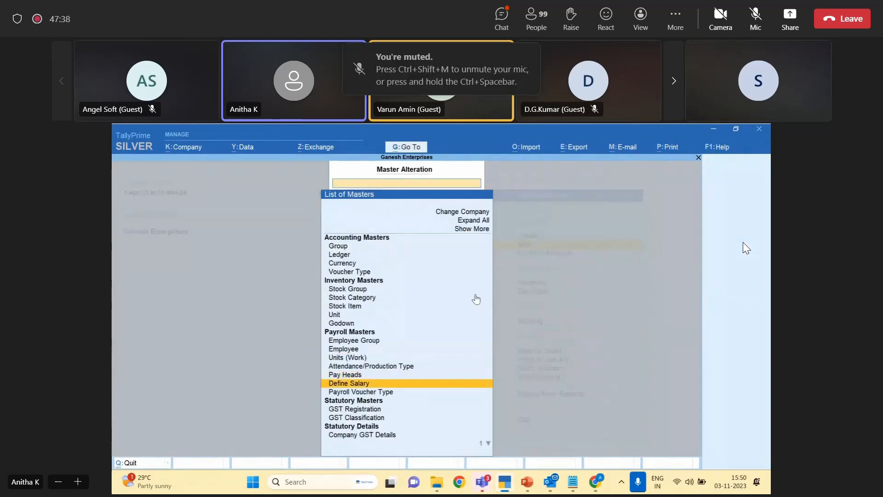
{"action": "key", "text": "Return"}
{"action": "key", "text": "Return"}
{"action": "key", "text": "Return"}
{"action": "key", "text": "Return"}
{"action": "key", "text": "Return"}
{"action": "key", "text": "Return"}
{"action": "key", "text": "Return"}
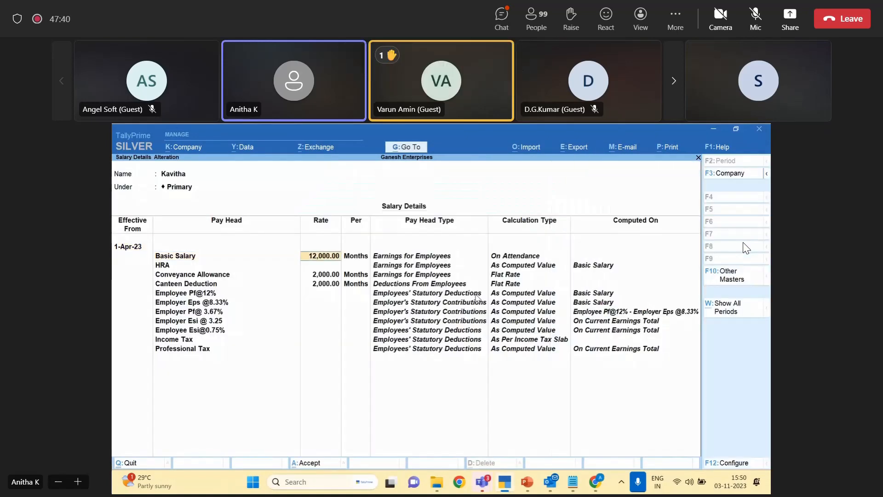
Review the employee's salary pay heads, from the basic salary through the employer and employee ESI entries.
{"action": "key", "text": "Return"}
{"action": "key", "text": "Return"}
{"action": "key", "text": "Return"}
{"action": "key", "text": "Return"}
{"action": "key", "text": "Return"}
{"action": "key", "text": "Return"}
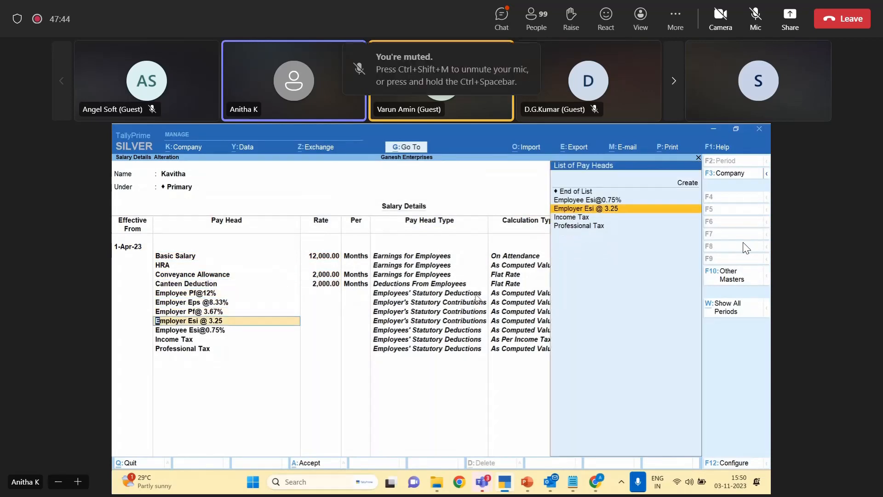
{"action": "key", "text": "Return"}
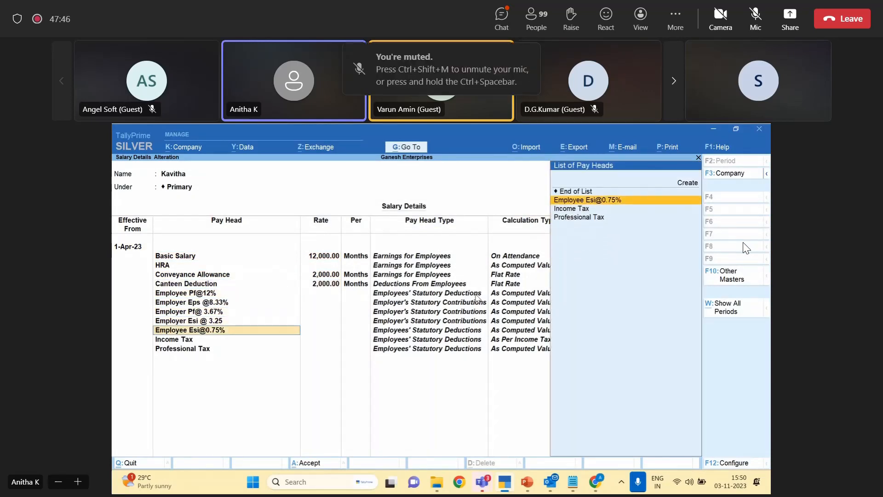
{"action": "key", "text": "Return"}
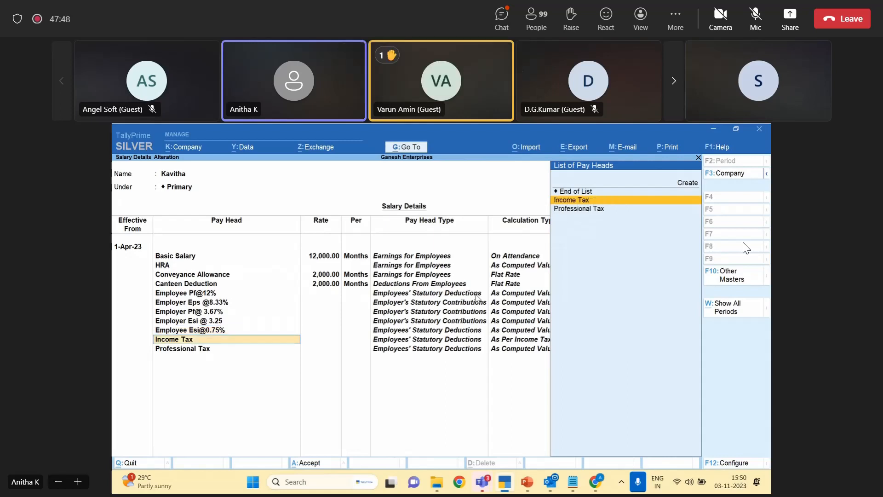
Open the Professional Tax pay head from the salary details, accept it unchanged, and save the employee's salary details.
{"action": "type", "text": "Pr"}
{"action": "key", "text": "Return"}
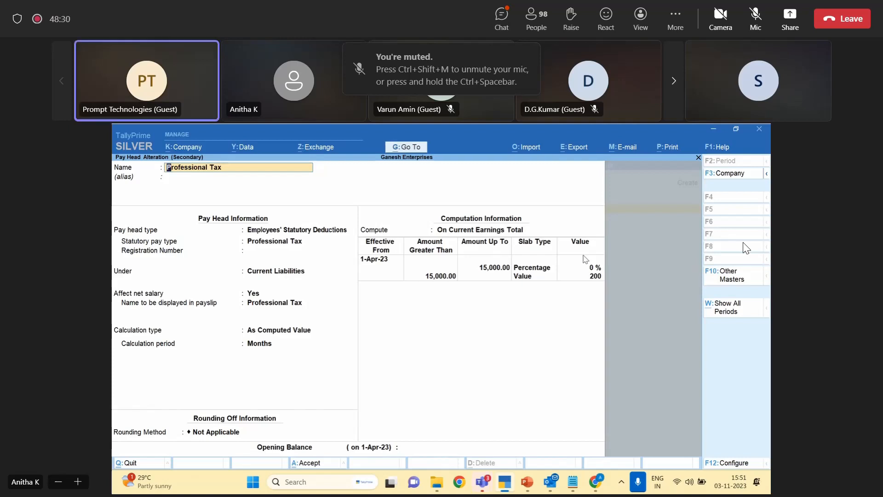
{"action": "key", "text": "ctrl"}
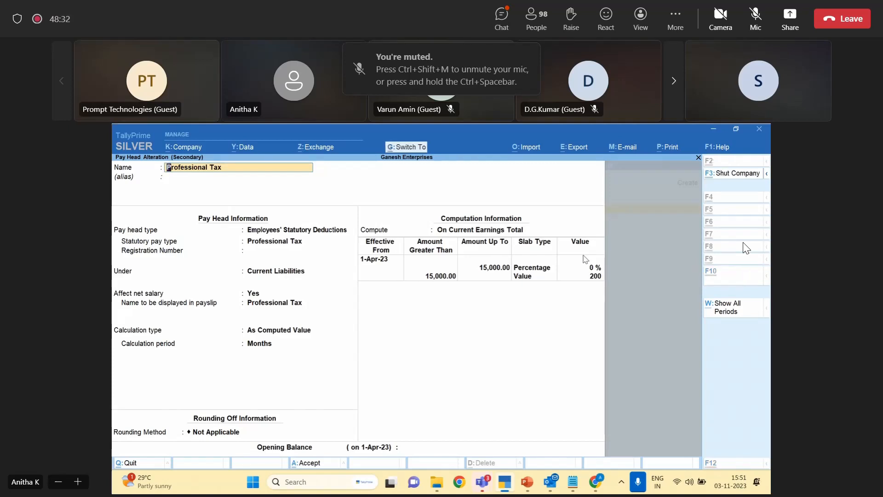
{"action": "key", "text": "ctrl+a"}
{"action": "key", "text": "ctrl+a"}
{"action": "key", "text": "Return"}
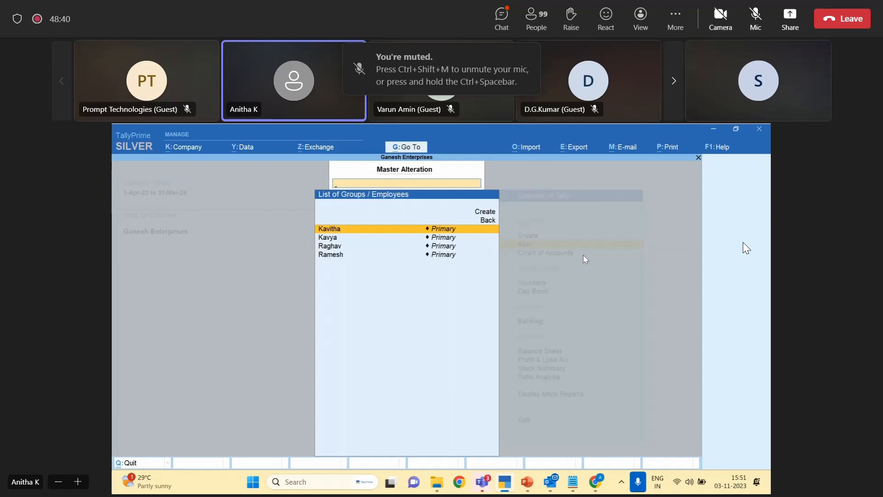
Leave master alteration, open payroll voucher creation, and set the voucher date to 1-May-23.
{"action": "key", "text": "Escape"}
{"action": "key", "text": "Escape"}
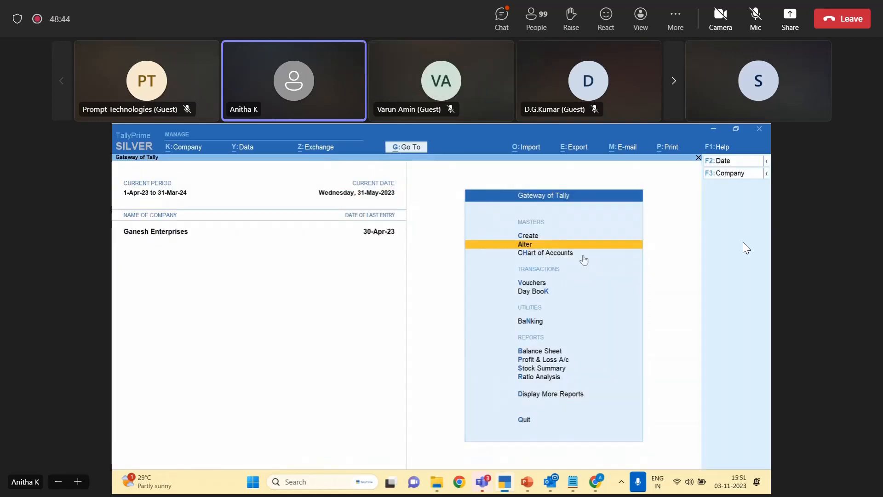
{"action": "key", "text": "Down"}
{"action": "key", "text": "Down"}
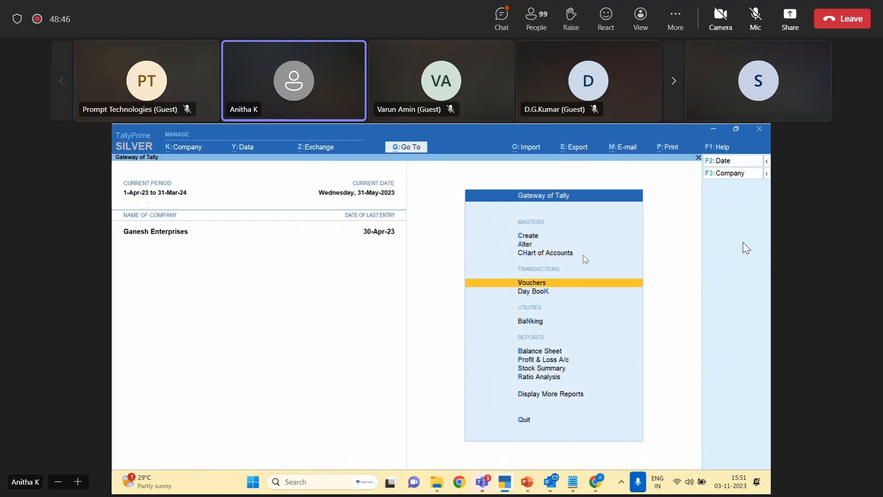
{"action": "key", "text": "Return"}
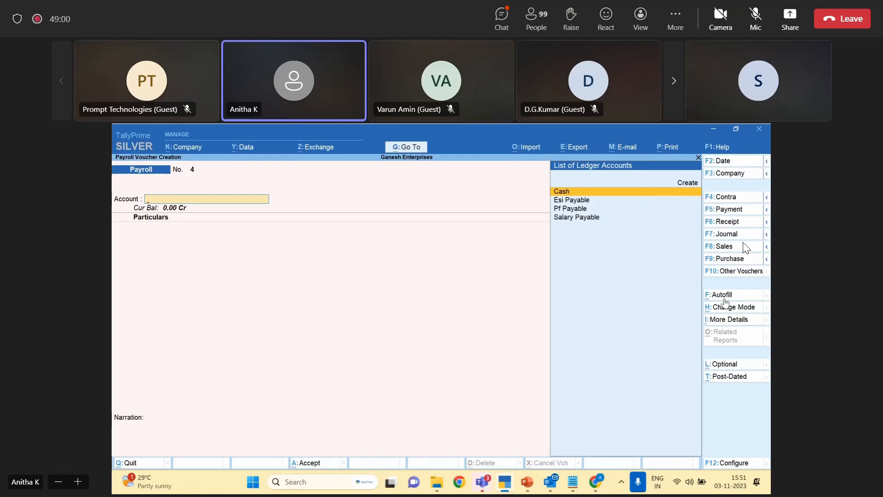
{"action": "left_click", "coordinate": [733, 162]}
{"action": "type", "text": "may"}
{"action": "key", "text": "Return"}
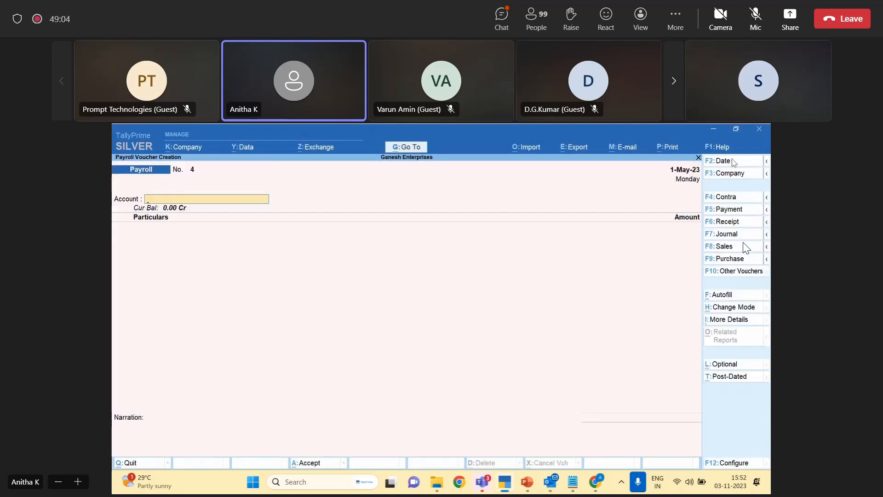
Check the Day Book for vouchers in the period 1-May-23 to 31-May-23.
{"action": "key", "text": "Escape"}
{"action": "key", "text": "d"}
{"action": "key", "text": "d"}
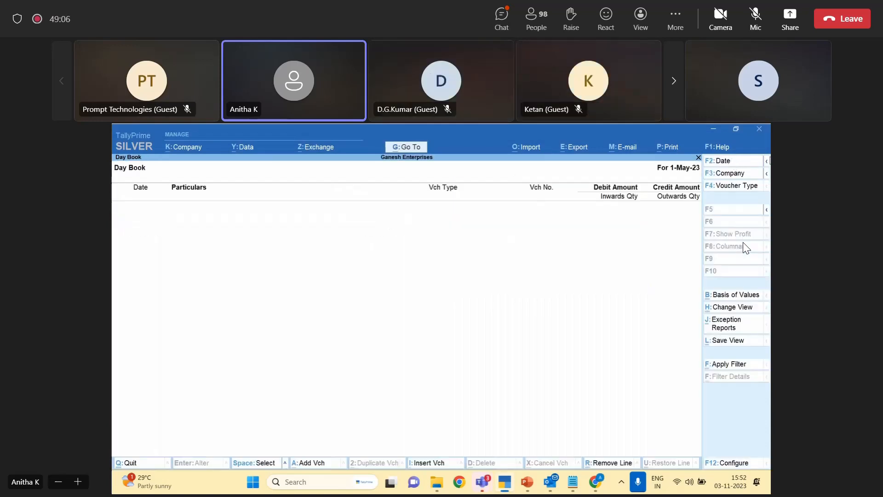
{"action": "left_click", "coordinate": [766, 161]}
{"action": "left_click", "coordinate": [642, 179]}
{"action": "type", "text": "may"}
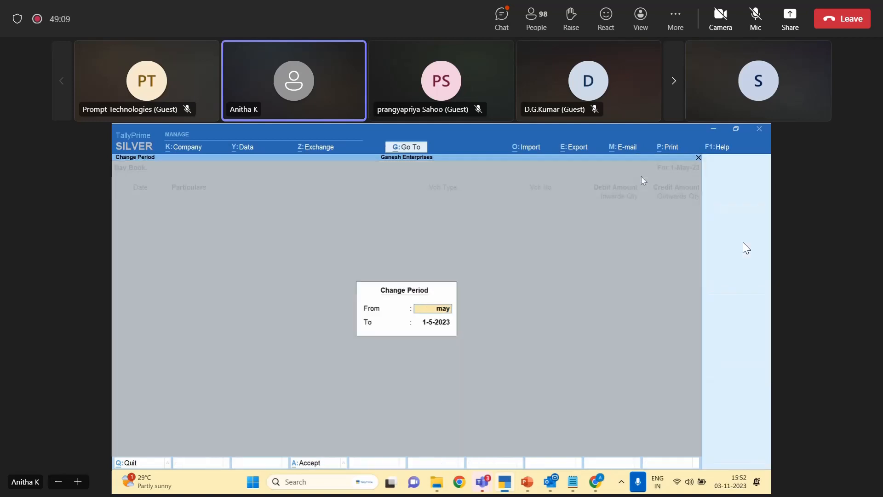
{"action": "key", "text": "Return"}
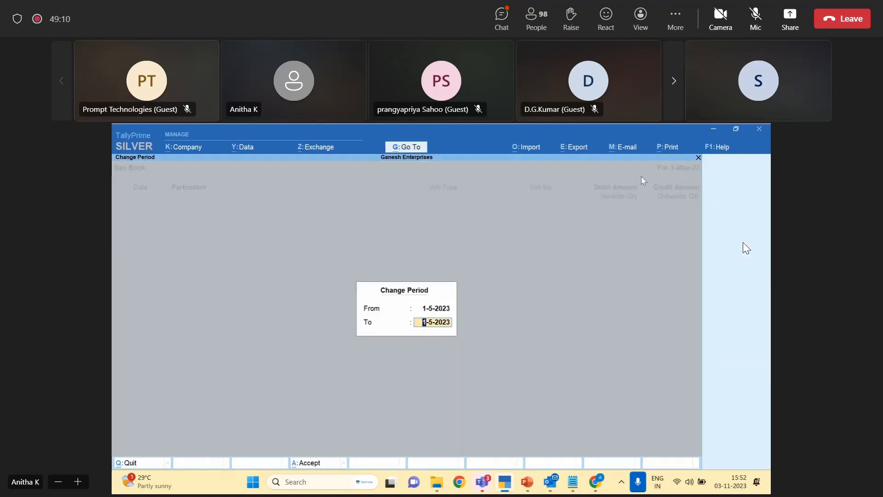
{"action": "type", "text": "31-may"}
{"action": "key", "text": "Return"}
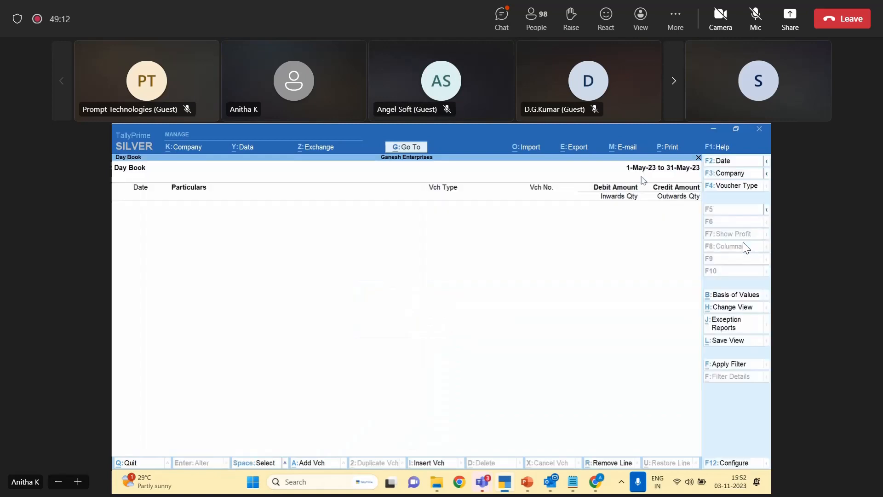
Leave the Day Book, start a new payroll voucher, and open its Autofill settings.
{"action": "key", "text": "Escape"}
{"action": "key", "text": "Escape"}
{"action": "key", "text": "v"}
{"action": "key", "text": "ctrl+F4"}
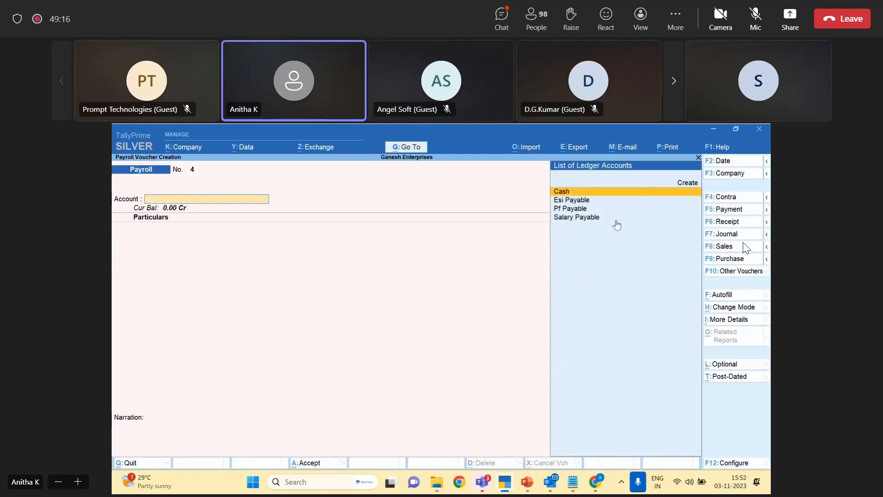
{"action": "left_click", "coordinate": [733, 296]}
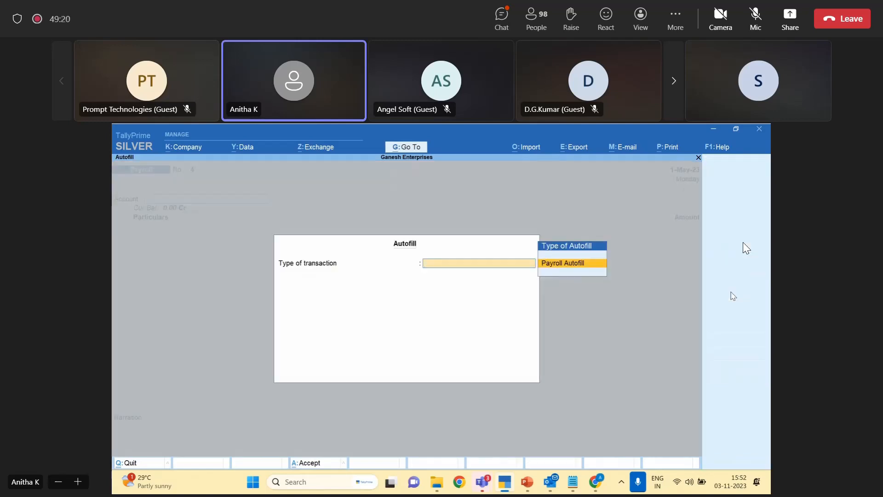
Set the voucher to Payroll Autofill for Salary, with income tax computed on Declared Value.
{"action": "key", "text": "Return"}
{"action": "key", "text": "Down"}
{"action": "key", "text": "Down"}
{"action": "key", "text": "Down"}
{"action": "key", "text": "Down"}
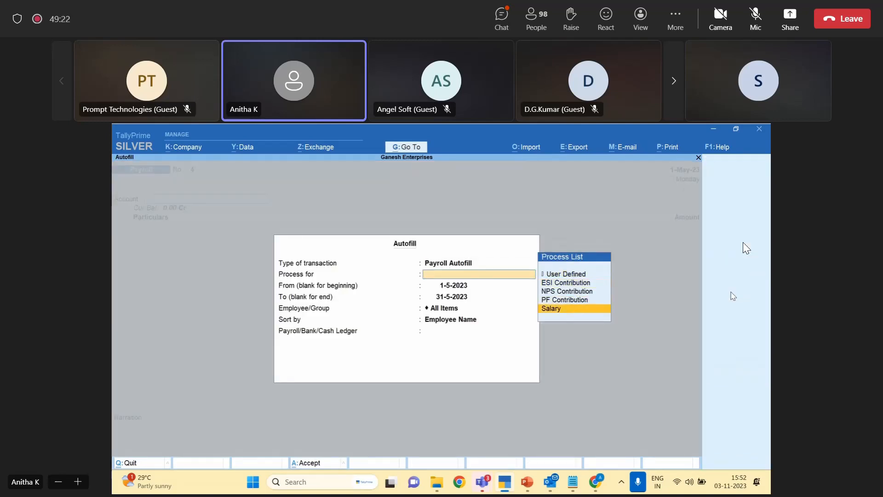
{"action": "key", "text": "Return"}
{"action": "key", "text": "Return"}
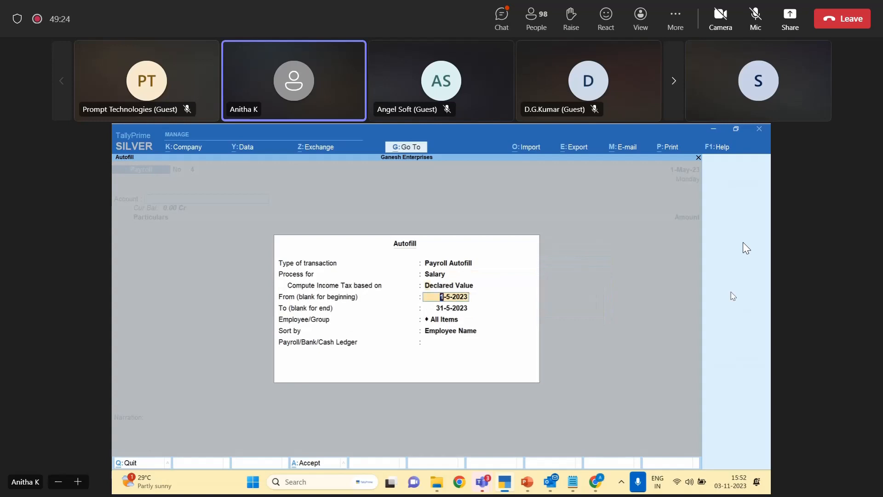
{"action": "key", "text": "BackSpace"}
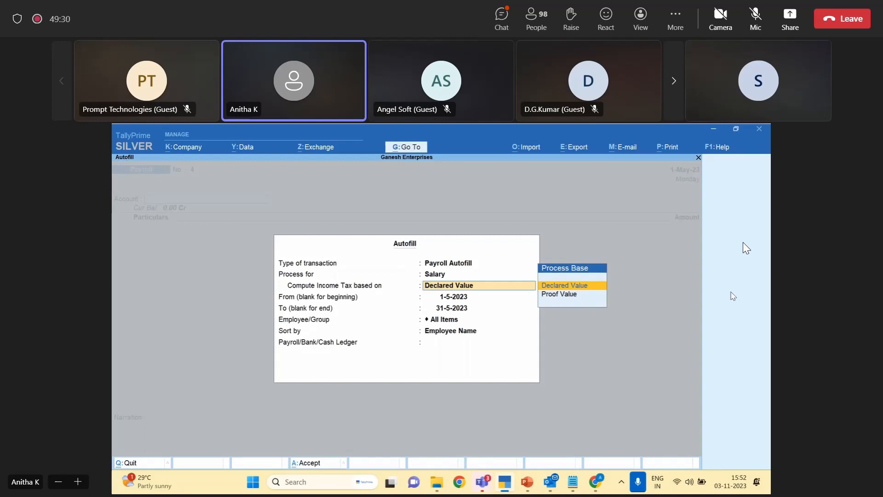
{"action": "key", "text": "Return"}
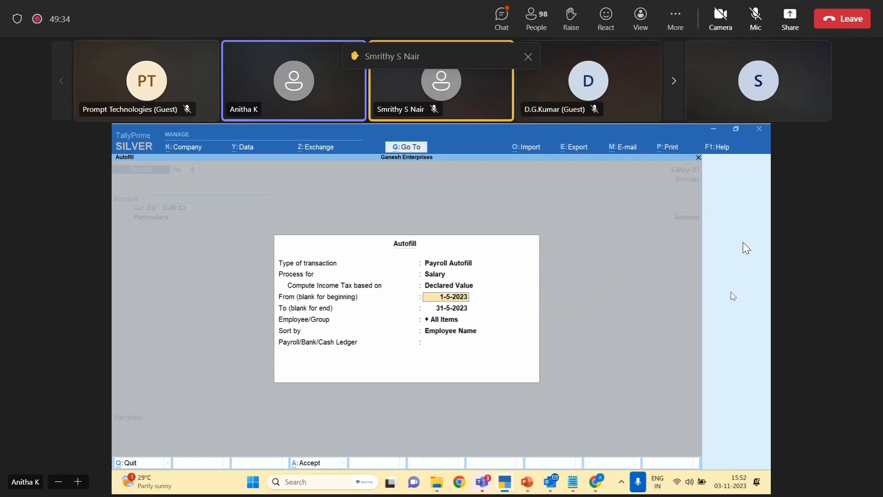
Try to autofill salary for 1-5-2023 to 31-5-2023 for All Items, sorted by Employee Name, using the Salary Payable ledger.
{"action": "key", "text": "Return"}
{"action": "key", "text": "Return"}
{"action": "key", "text": "Return"}
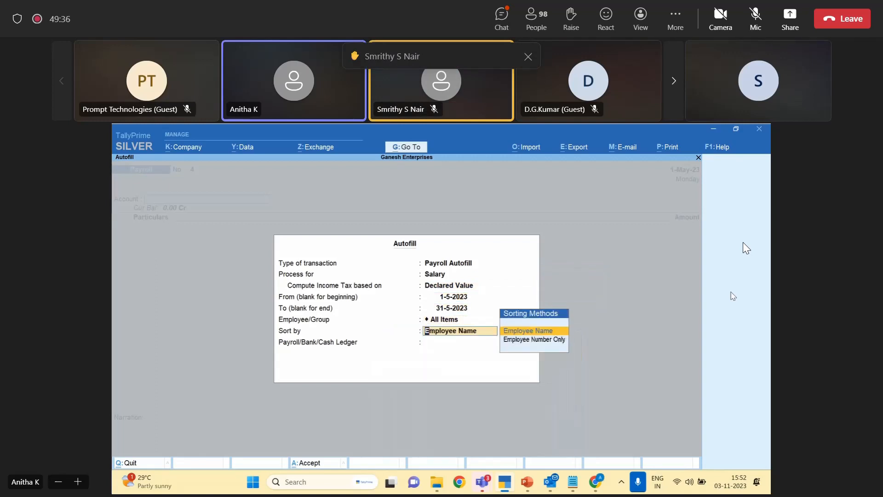
{"action": "key", "text": "Return"}
{"action": "key", "text": "Down"}
{"action": "key", "text": "Down"}
{"action": "key", "text": "Down"}
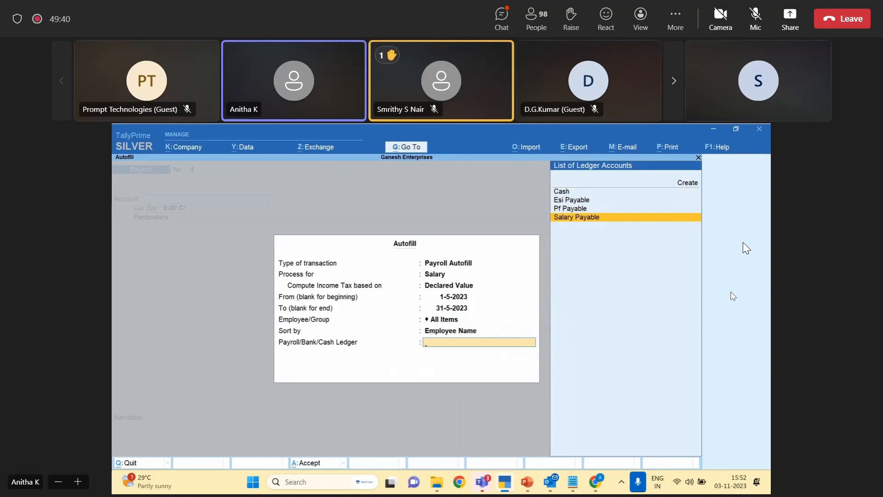
{"action": "key", "text": "Return"}
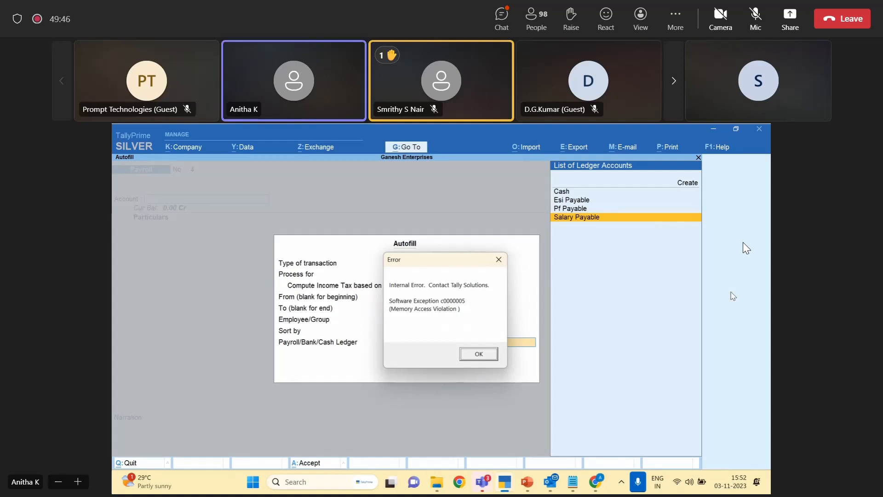
Dismiss the internal error, minimize the notes window, and relaunch TallyPrime (6) from the desktop.
{"action": "left_click", "coordinate": [481, 355]}
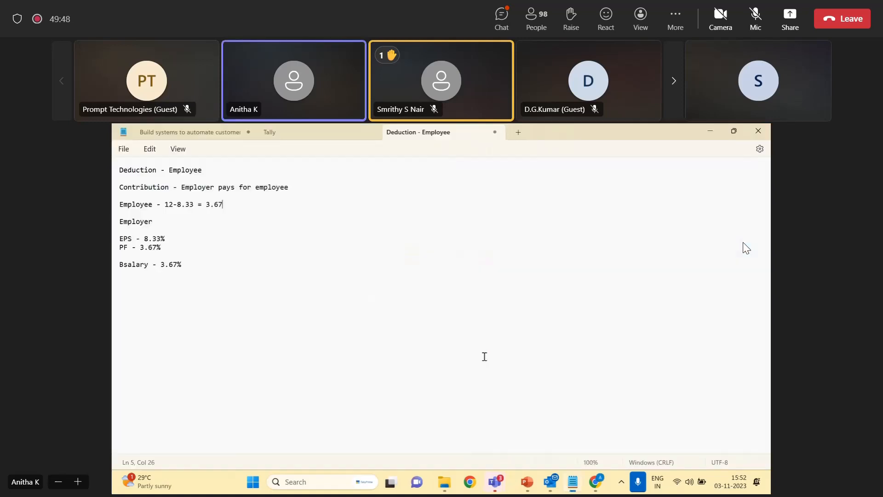
{"action": "left_click", "coordinate": [718, 131]}
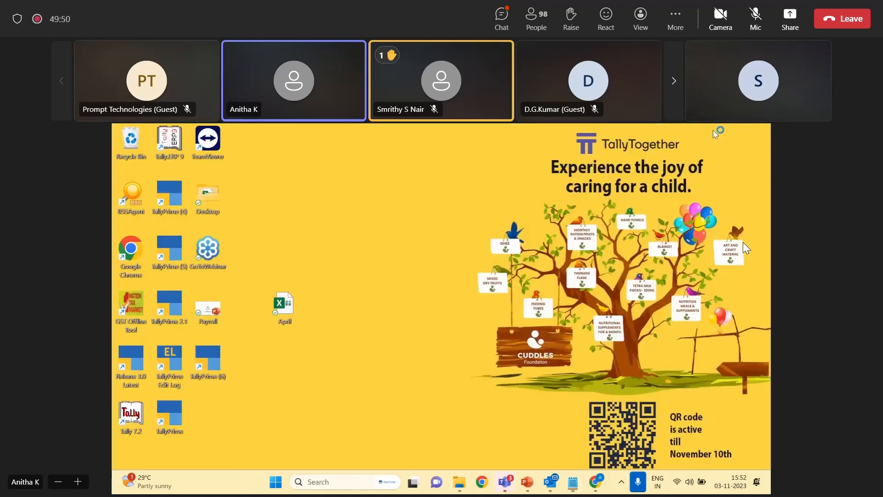
{"action": "double_click", "coordinate": [210, 360]}
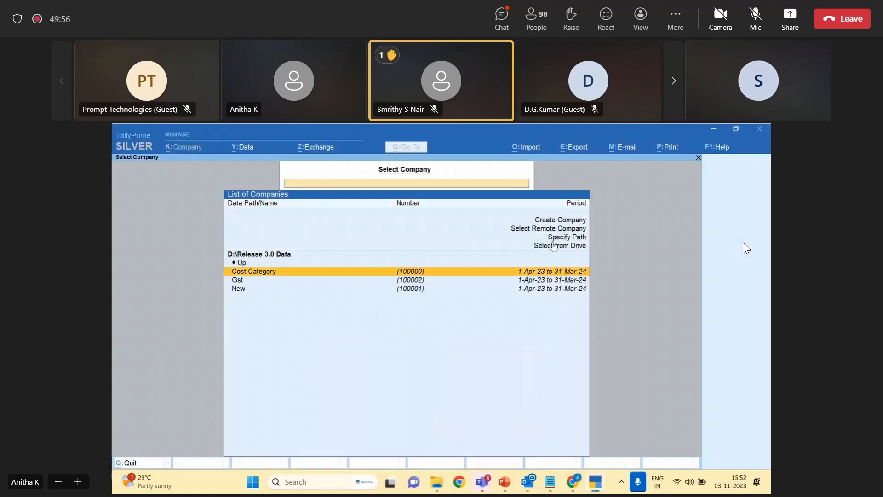
Load the company Ganesh Enterprises from the folder path C:\Training Data\Payroll, copied from File Explorer, and bring up the calculator pane.
{"action": "left_click", "coordinate": [555, 238]}
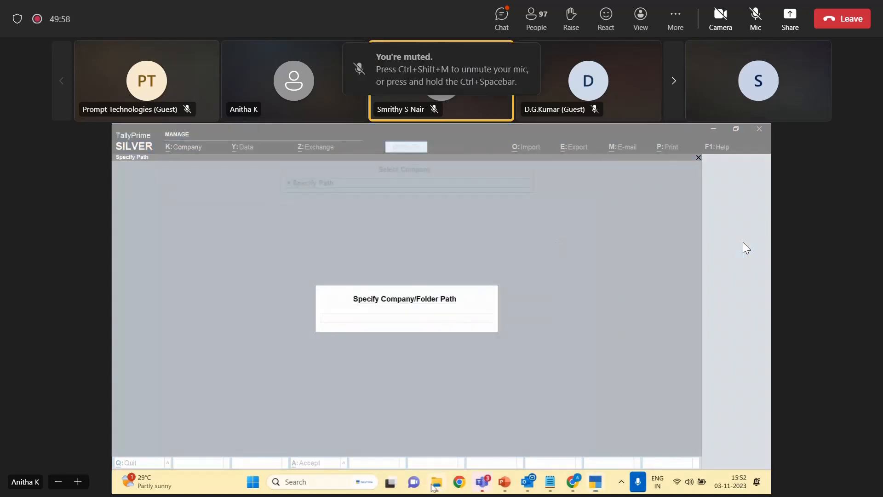
{"action": "left_click", "coordinate": [434, 486]}
{"action": "left_click", "coordinate": [488, 177]}
{"action": "key", "text": "ctrl+c"}
{"action": "key", "text": "alt+Tab"}
{"action": "key", "text": "ctrl+v"}
{"action": "key", "text": "Return"}
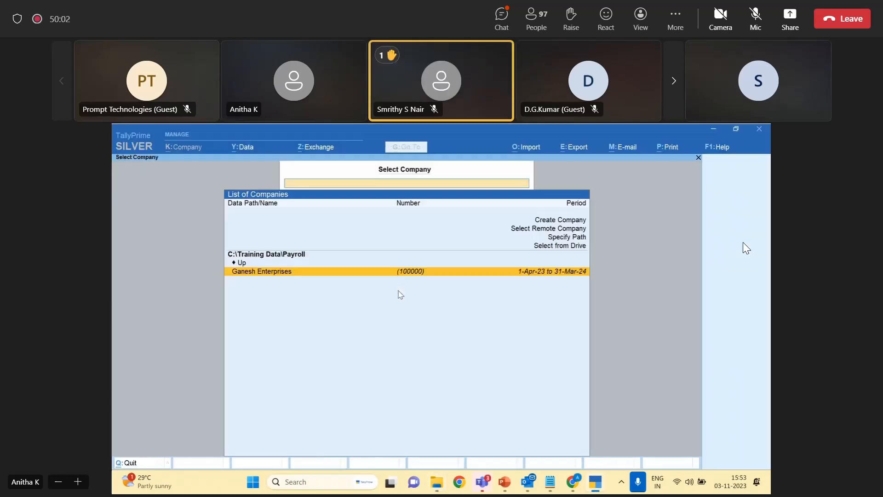
{"action": "key", "text": "Return"}
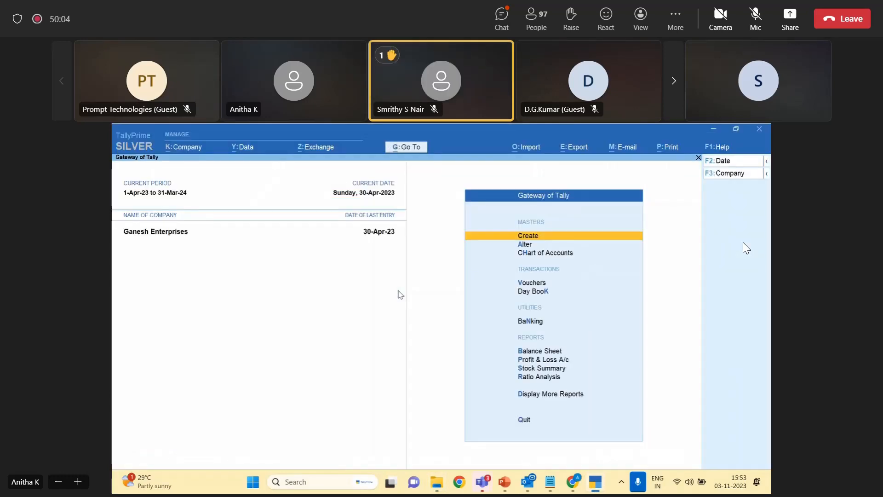
{"action": "key", "text": "ctrl+n"}
{"action": "key", "text": "ctrl+m"}
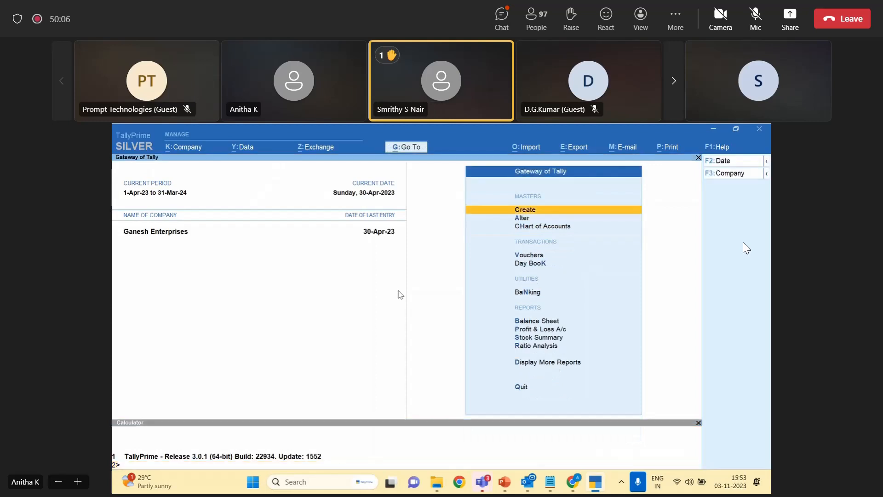
{"action": "key", "text": "v"}
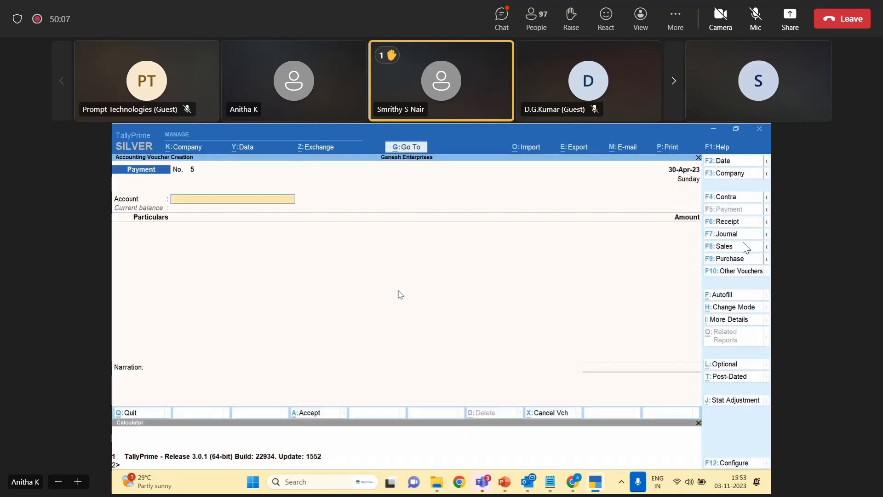
{"action": "left_click", "coordinate": [698, 424]}
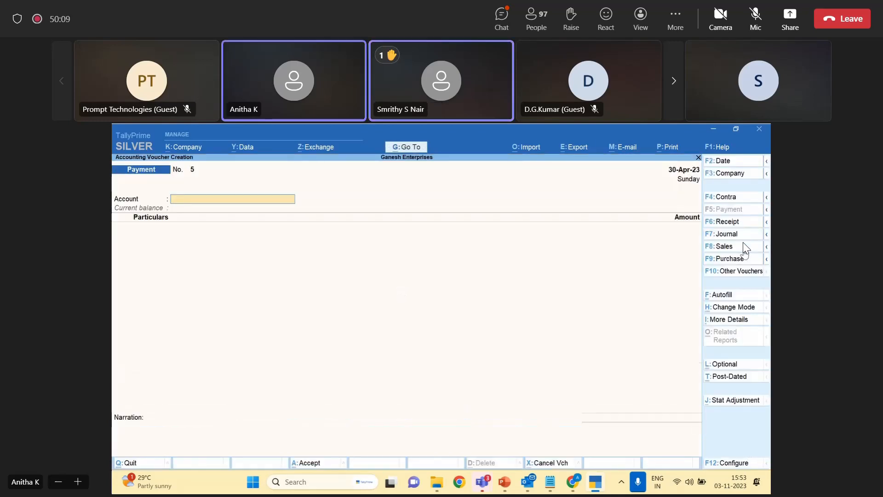
{"action": "left_click", "coordinate": [719, 295]}
{"action": "key", "text": "Return"}
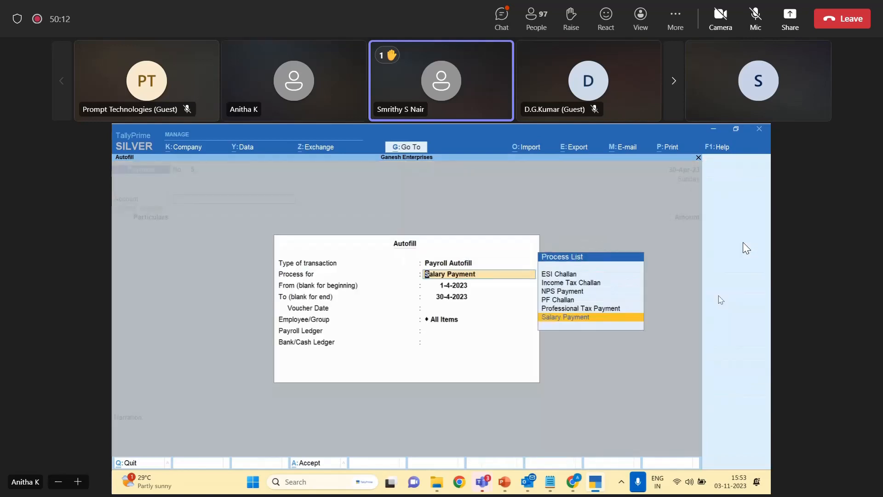
{"action": "key", "text": "Return"}
{"action": "key", "text": "Return"}
{"action": "key", "text": "Up"}
{"action": "type", "text": "may"}
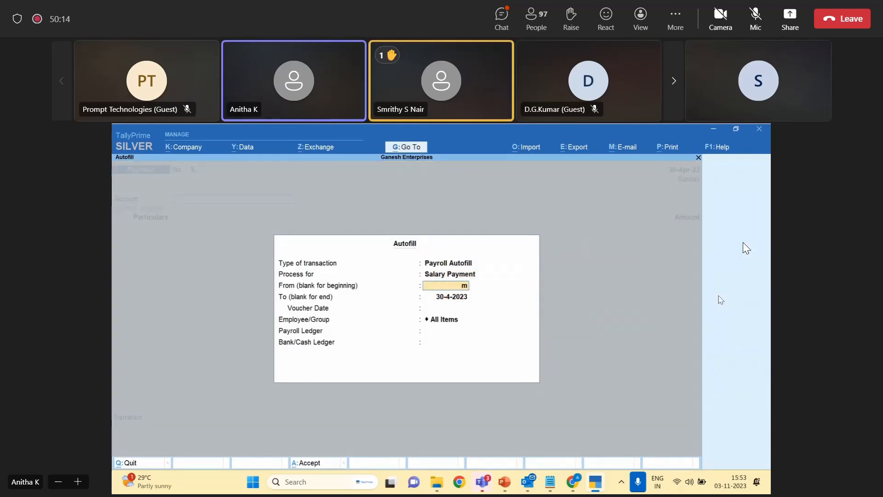
{"action": "key", "text": "Return"}
{"action": "type", "text": "may"}
{"action": "key", "text": "Return"}
{"action": "key", "text": "Return"}
{"action": "key", "text": "Return"}
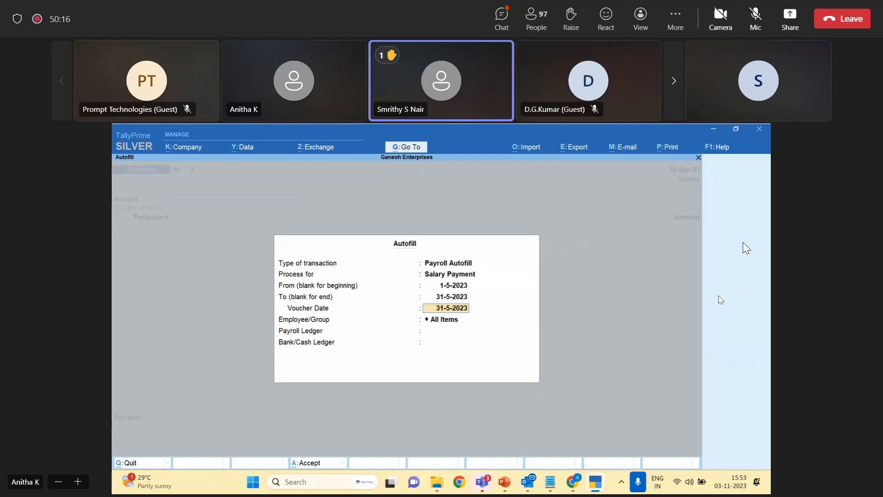
{"action": "key", "text": "Down"}
{"action": "key", "text": "Down"}
{"action": "key", "text": "Return"}
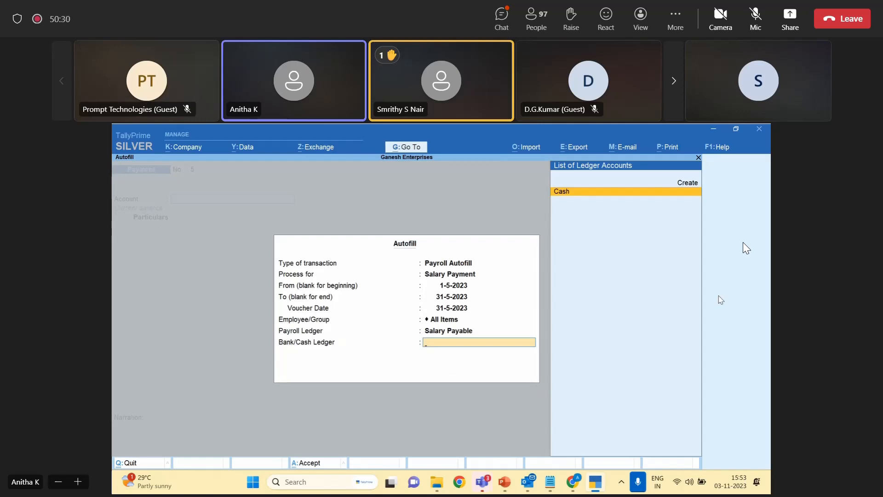
{"action": "key", "text": "Return"}
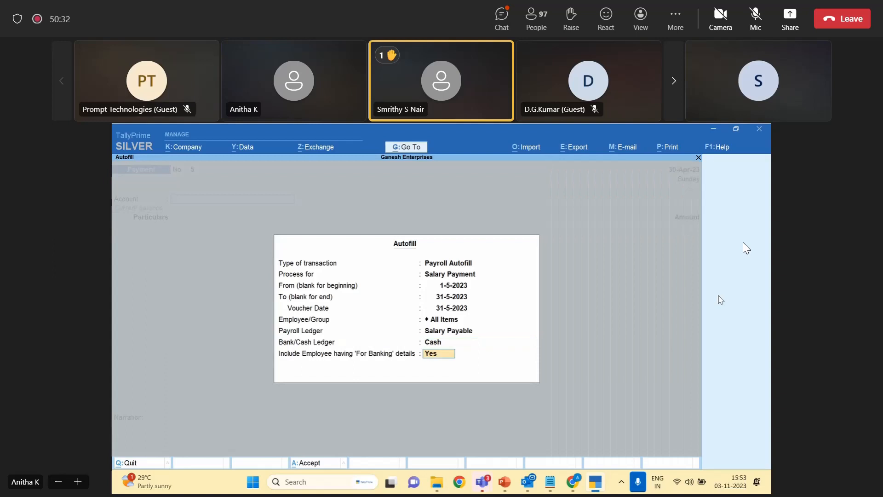
{"action": "key", "text": "Return"}
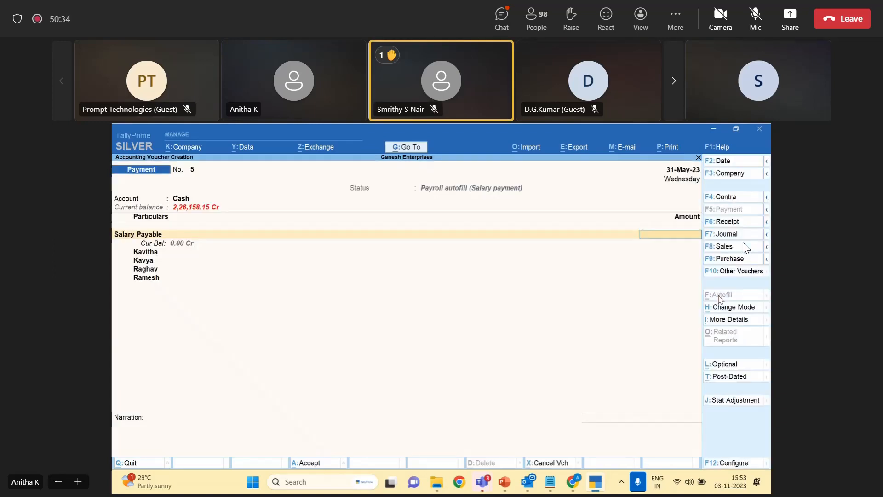
{"action": "key", "text": "Escape"}
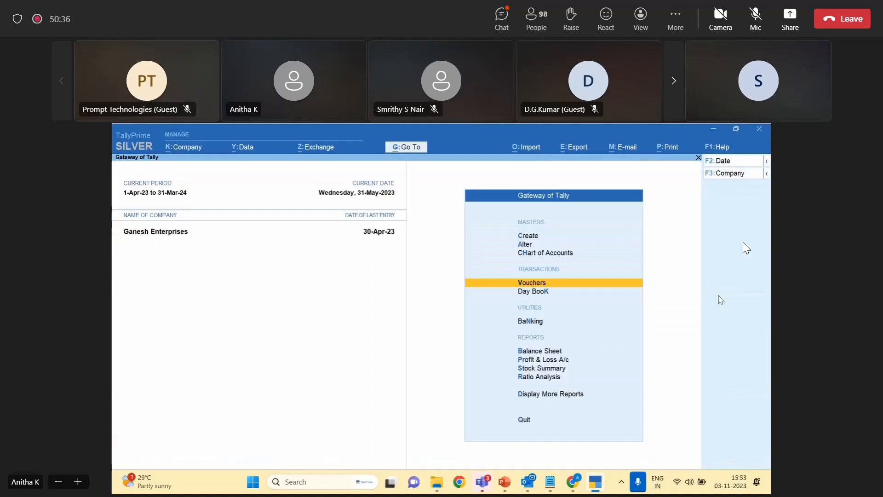
Start a new Payroll voucher, choosing the type from the other voucher types.
{"action": "key", "text": "Return"}
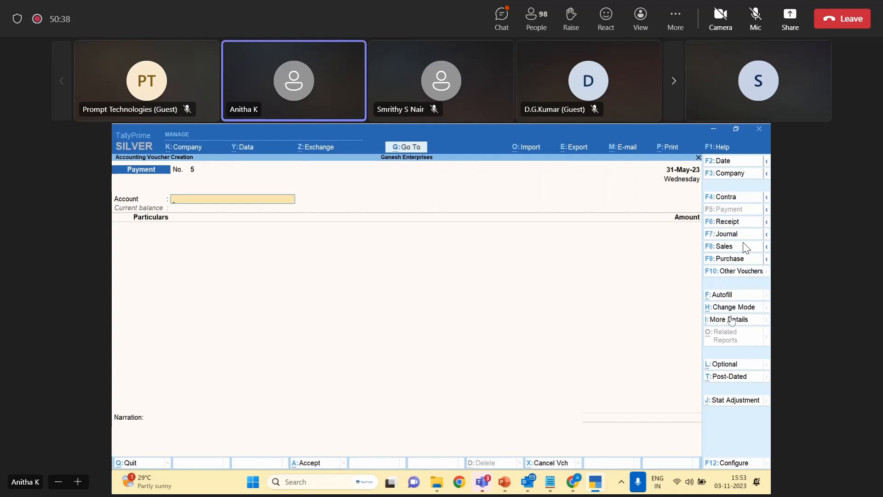
{"action": "left_click", "coordinate": [744, 272]}
{"action": "key", "text": "Down"}
{"action": "key", "text": "Down"}
{"action": "key", "text": "Down"}
{"action": "key", "text": "Down"}
{"action": "key", "text": "Down"}
{"action": "key", "text": "Down"}
{"action": "key", "text": "Down"}
{"action": "key", "text": "Return"}
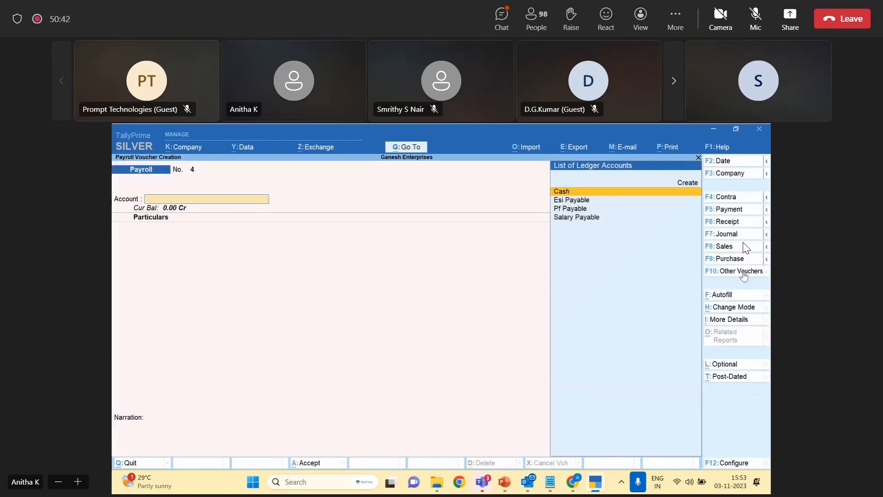
Set up Payroll Autofill for Salary with tax on Declared Value, 1-5-2023 to 31-5-2023, All Items, sorted by Employee Name.
{"action": "left_click", "coordinate": [722, 294]}
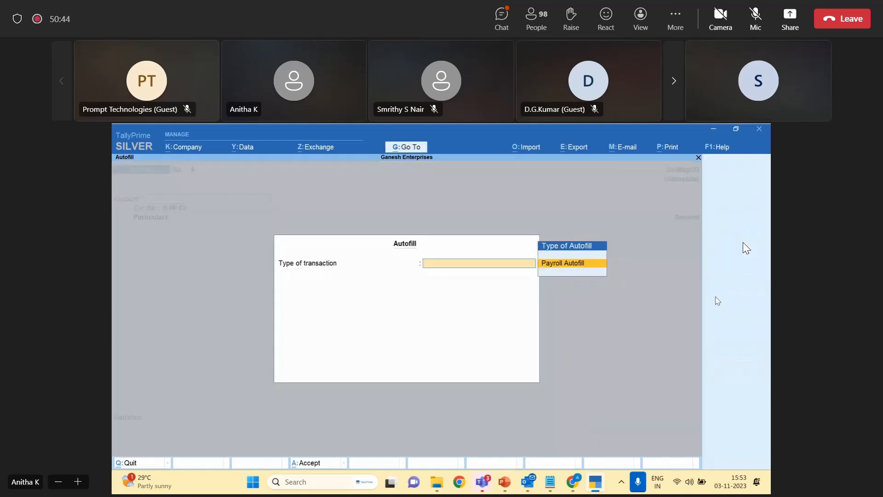
{"action": "key", "text": "Return"}
{"action": "key", "text": "Down"}
{"action": "key", "text": "Down"}
{"action": "key", "text": "Down"}
{"action": "key", "text": "Return"}
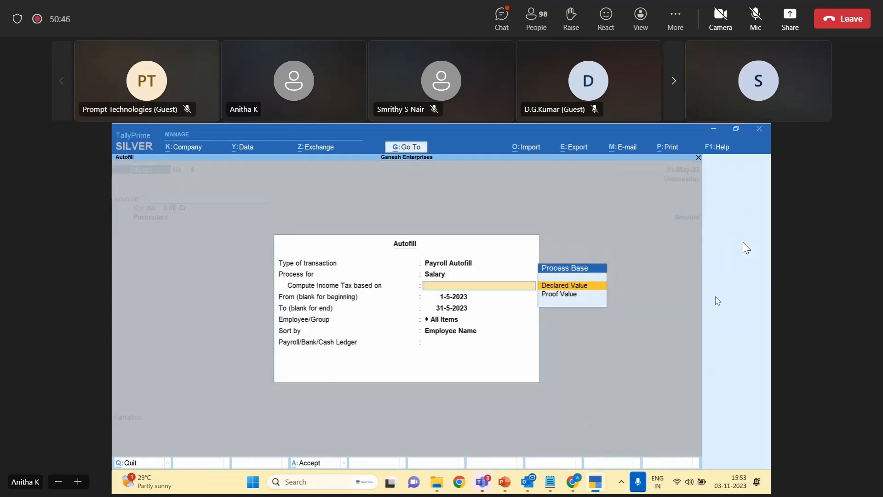
{"action": "key", "text": "Return"}
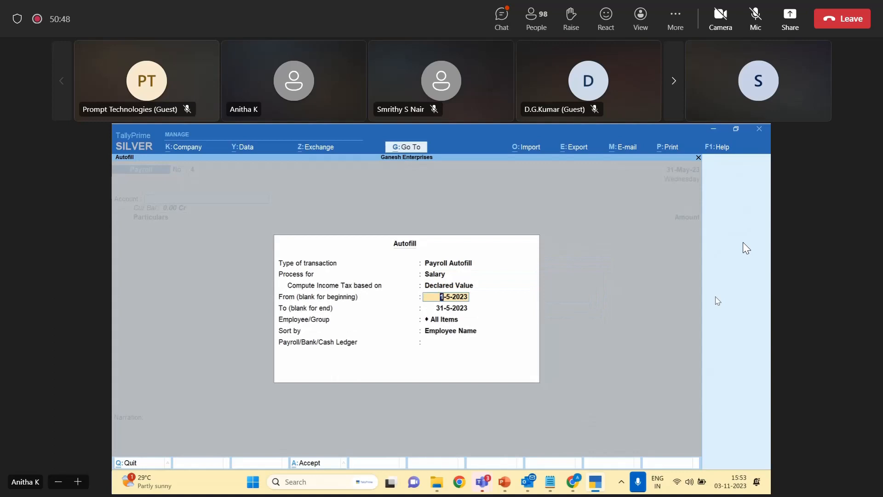
{"action": "key", "text": "Return"}
{"action": "key", "text": "Return"}
{"action": "key", "text": "Return"}
{"action": "key", "text": "Return"}
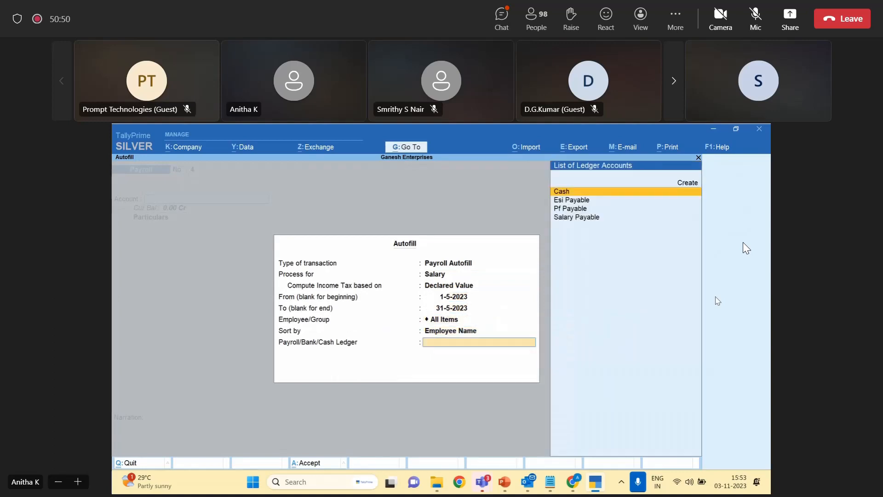
Fill the salary voucher against the Salary Payable ledger and save it with its default narration.
{"action": "key", "text": "Down"}
{"action": "key", "text": "Down"}
{"action": "key", "text": "Down"}
{"action": "key", "text": "Return"}
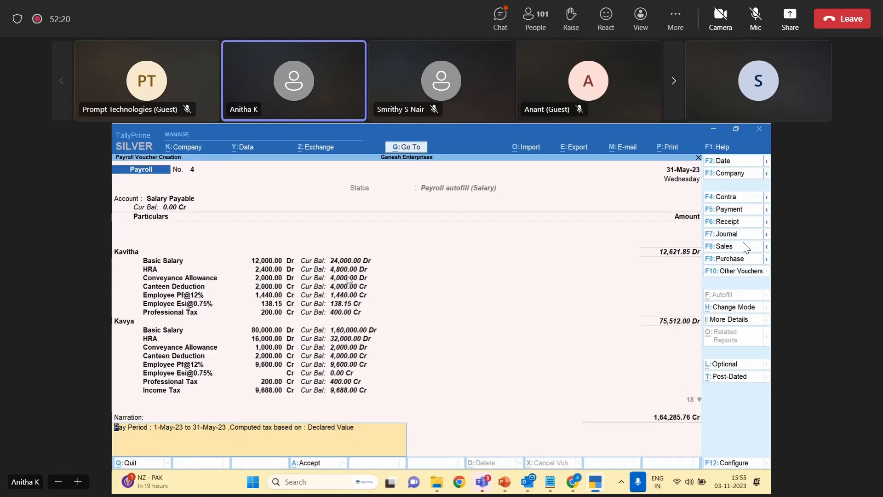
{"action": "key", "text": "Return"}
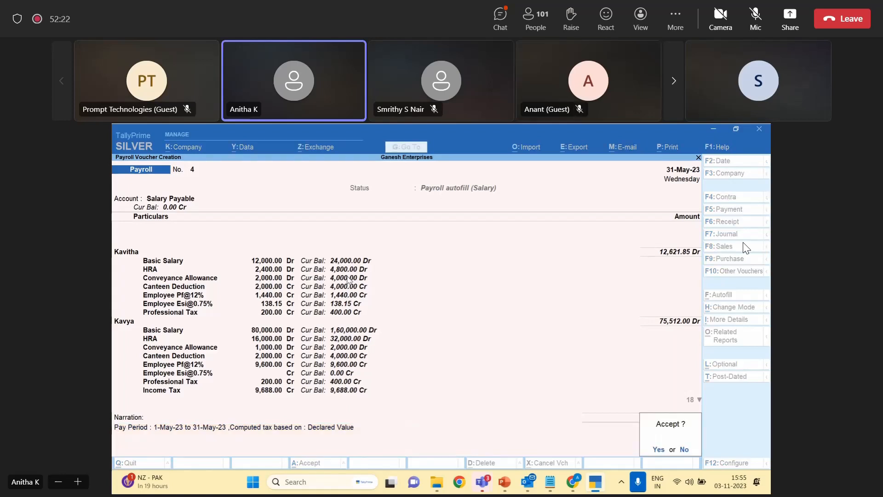
{"action": "key", "text": "Return"}
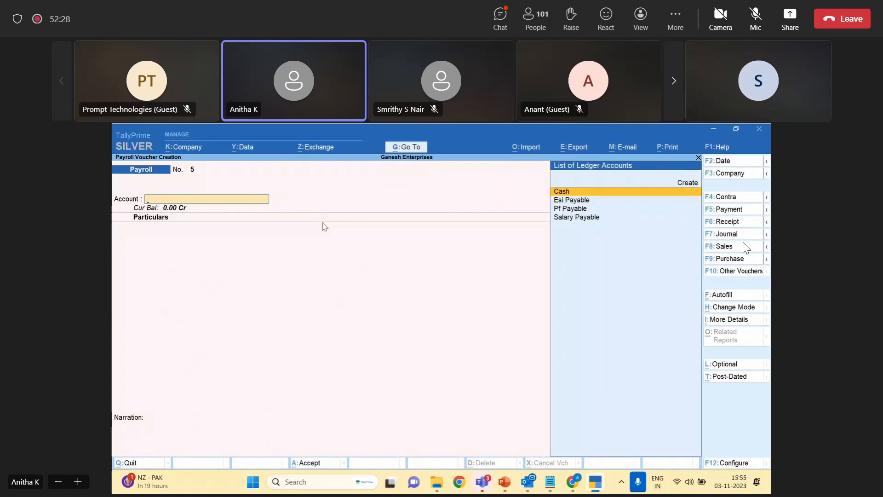
Switch to the Payroll Statutory in TallyPrime meeting window in Microsoft Teams and dismiss the recording and transcription notice.
{"action": "left_click", "coordinate": [479, 480]}
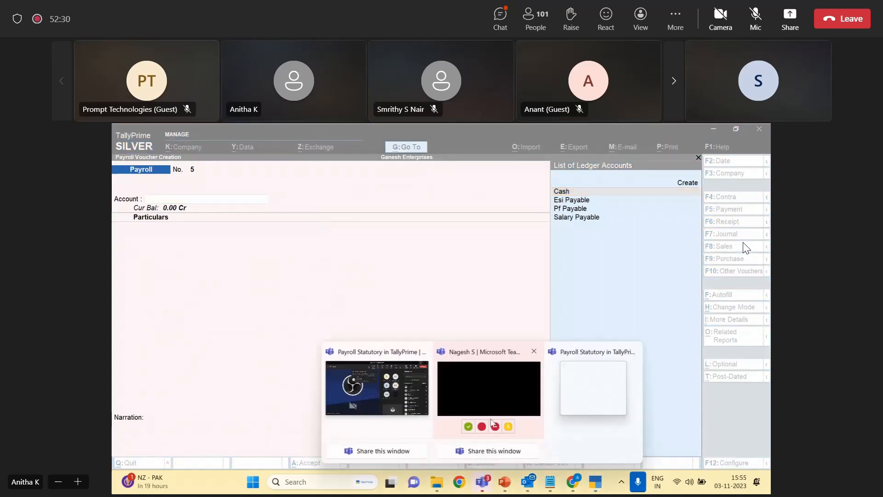
{"action": "left_click", "coordinate": [376, 399]}
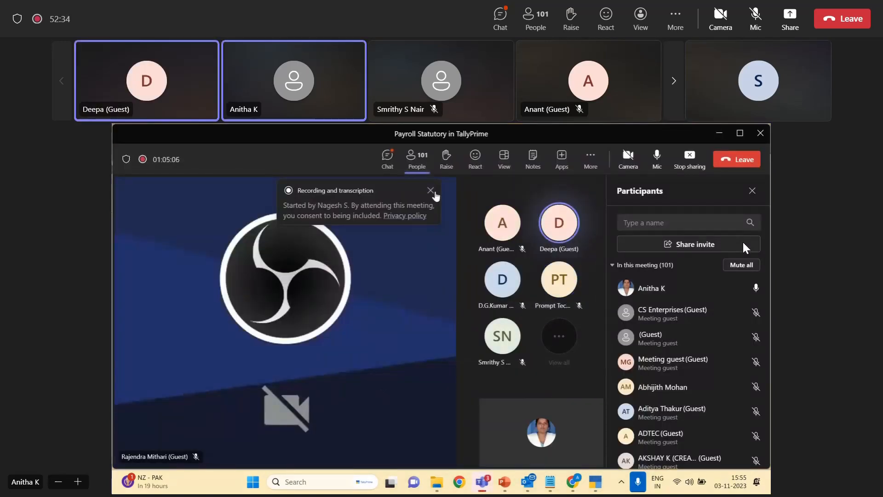
{"action": "left_click", "coordinate": [431, 192]}
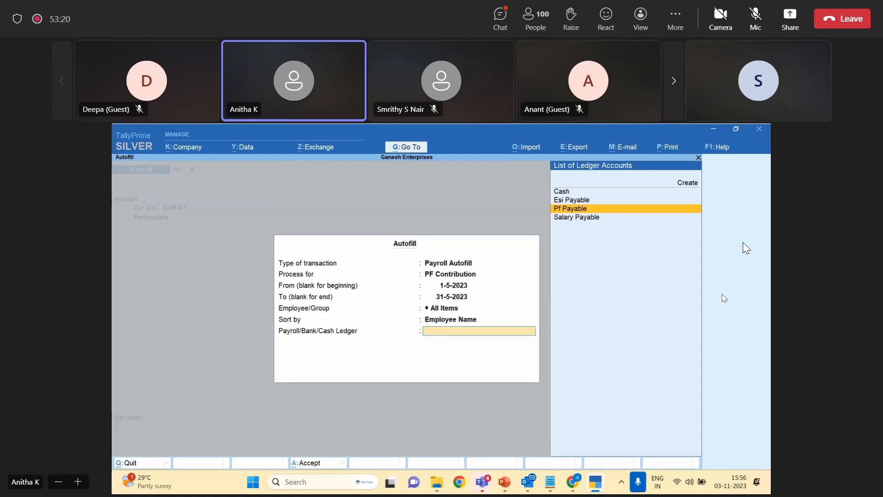
Fill the PF Contribution voucher against the Pf Payable ledger and save it with its default narration.
{"action": "key", "text": "Return"}
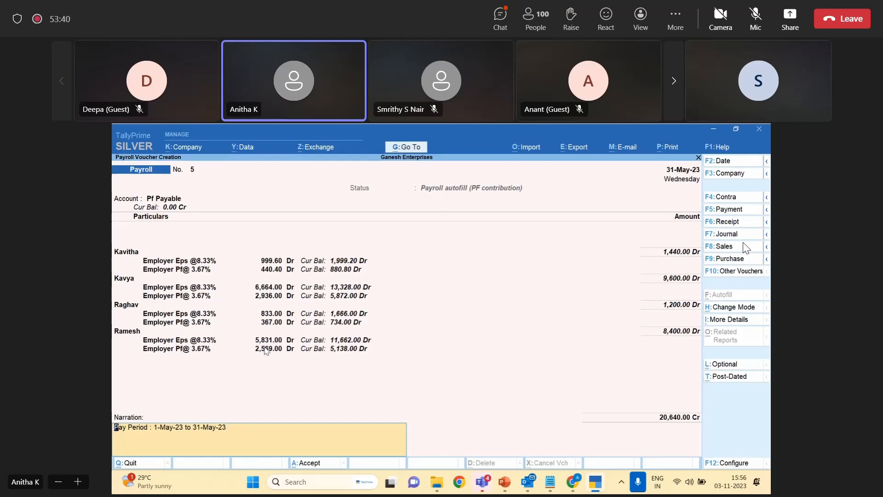
{"action": "key", "text": "Return"}
{"action": "key", "text": "Return"}
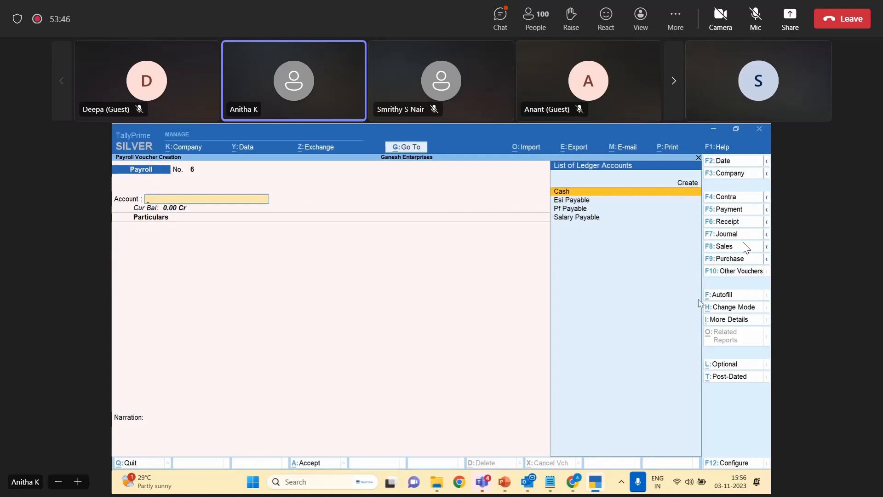
Set up Payroll Autofill for ESI Contribution from 1-5-2023 to 31-5-2023, covering All Items and sorted by Employee Name.
{"action": "left_click", "coordinate": [729, 298]}
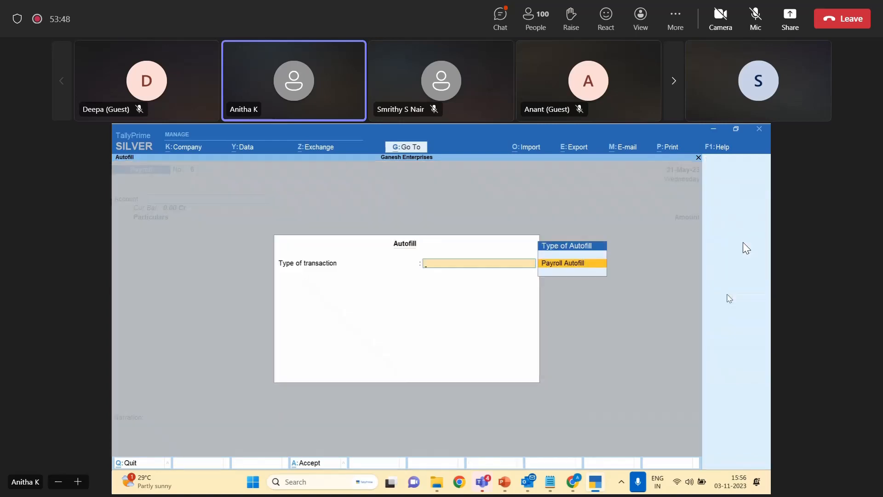
{"action": "key", "text": "Return"}
{"action": "key", "text": "Down"}
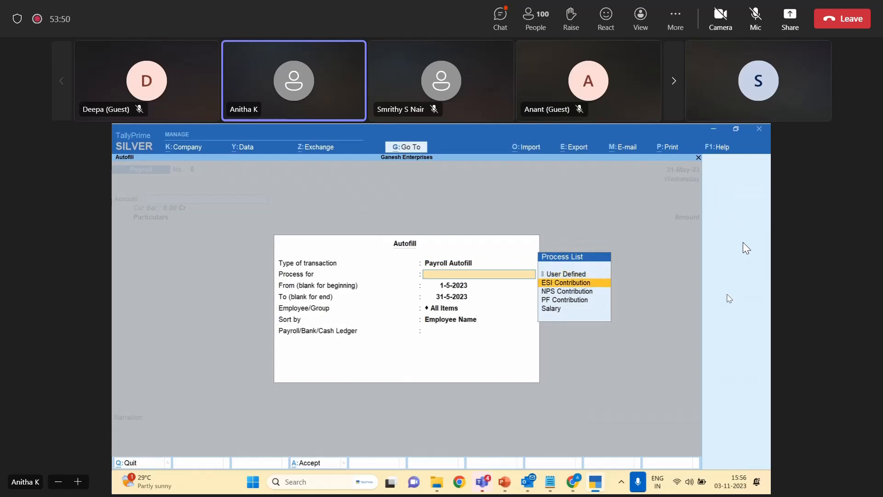
{"action": "key", "text": "Return"}
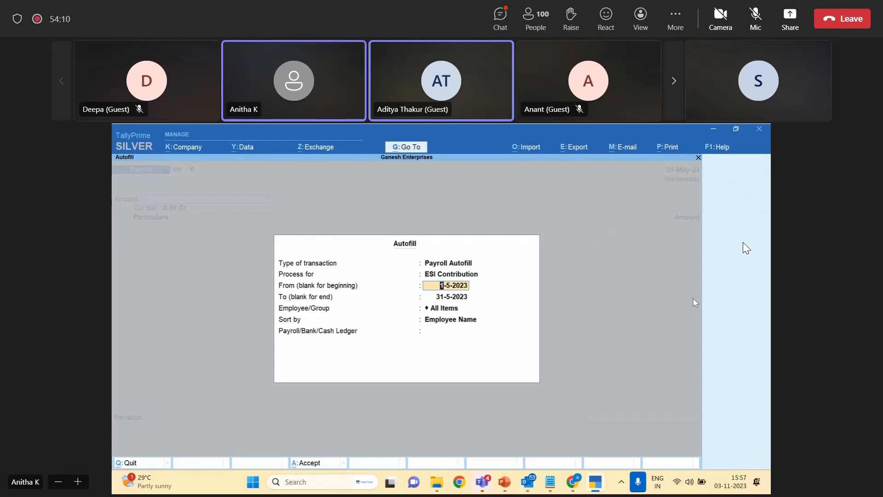
{"action": "left_click", "coordinate": [723, 339]}
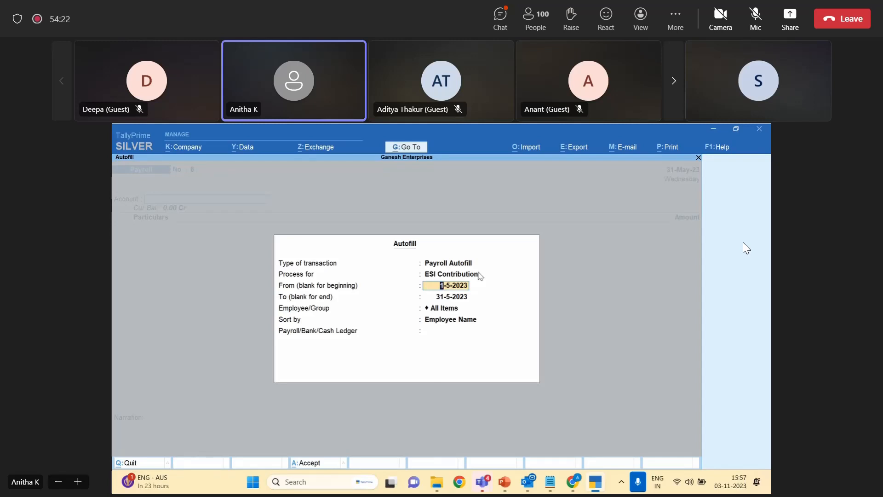
{"action": "key", "text": "Return"}
{"action": "key", "text": "Return"}
{"action": "key", "text": "Return"}
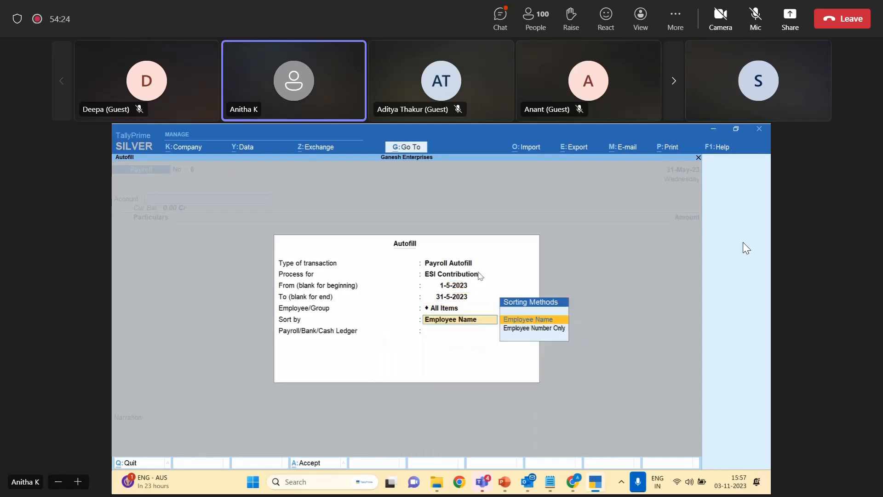
{"action": "key", "text": "Return"}
Fill the ESI Contribution voucher against the Esi Payable ledger and save it with its default narration.
{"action": "key", "text": "Down"}
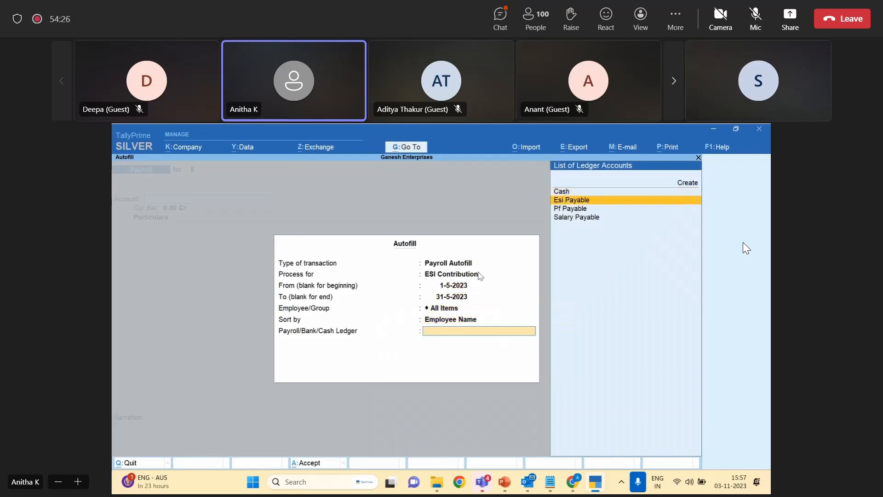
{"action": "left_click", "coordinate": [579, 200]}
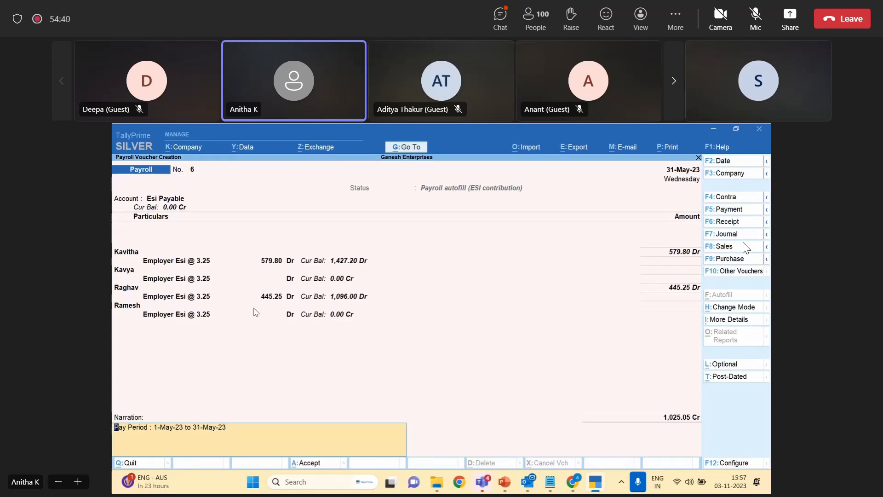
{"action": "key", "text": "Return"}
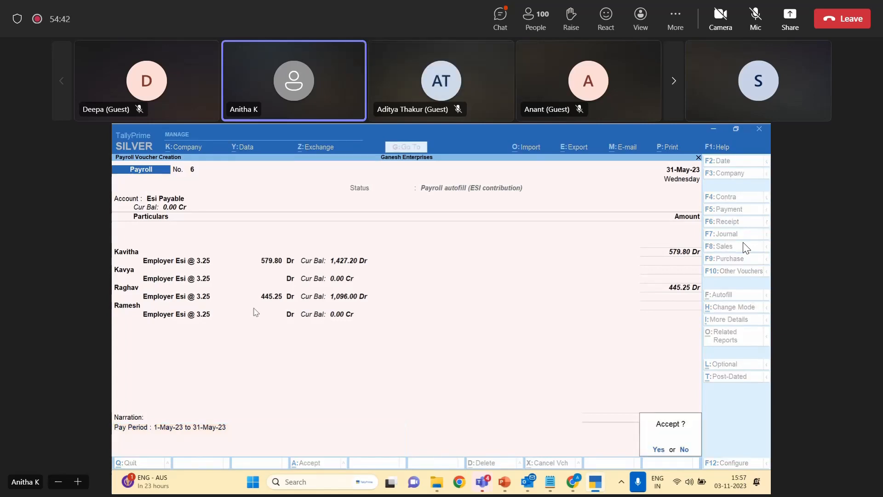
{"action": "key", "text": "y"}
Open the Day Book and review the Basic Salary payroll voucher, leaving it without changes.
{"action": "key", "text": "Escape"}
{"action": "key", "text": "d"}
{"action": "key", "text": "d"}
{"action": "key", "text": "Return"}
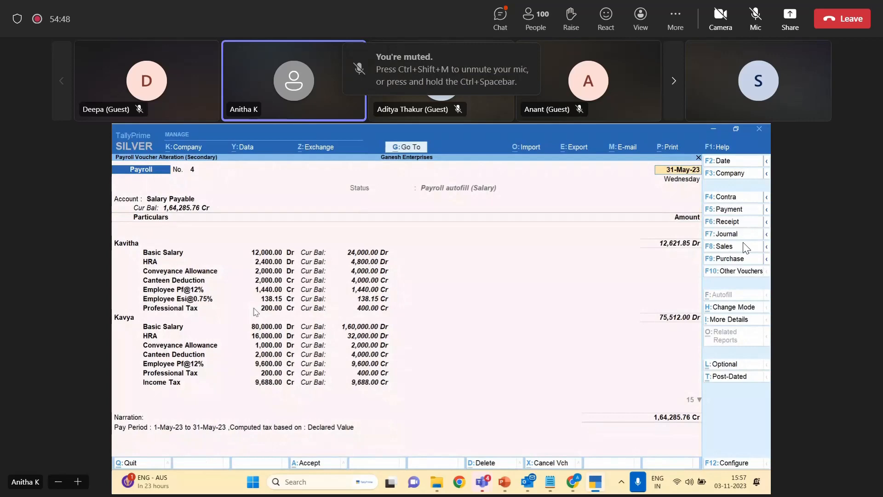
{"action": "key", "text": "Escape"}
{"action": "key", "text": "y"}
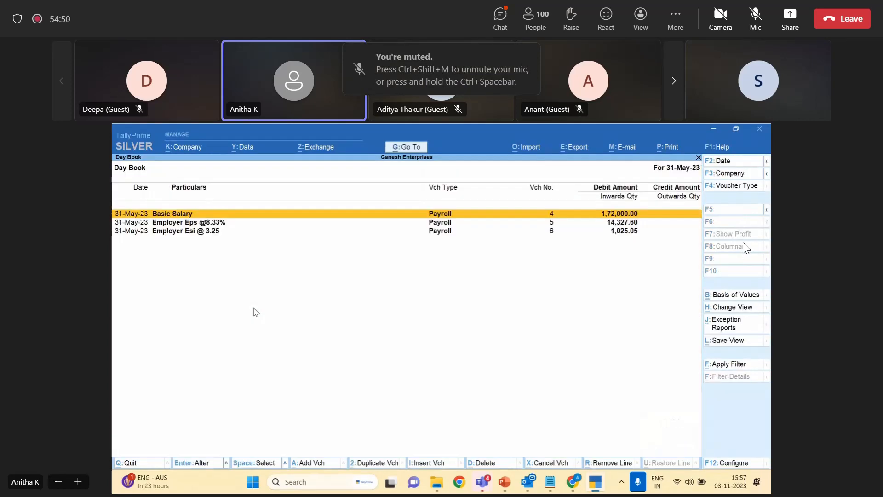
Review the employer PF contribution voucher from the Day Book and return to the list without changes.
{"action": "key", "text": "Down"}
{"action": "key", "text": "Return"}
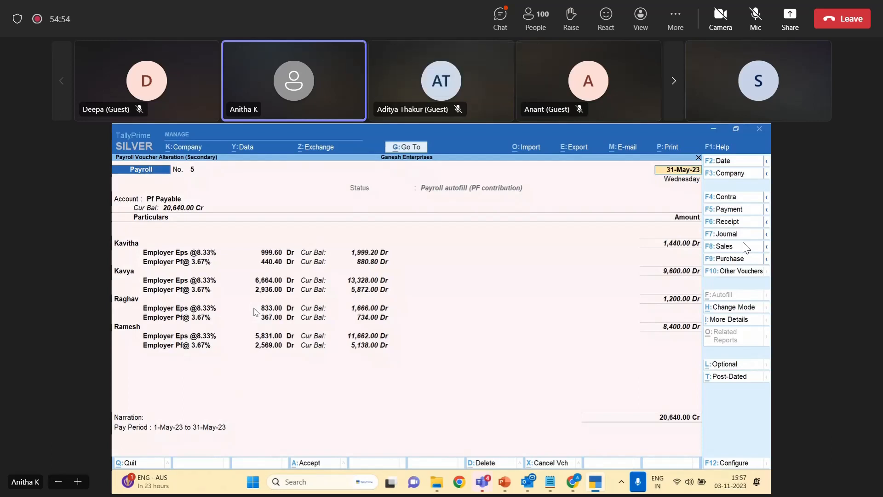
{"action": "key", "text": "Escape"}
{"action": "key", "text": "y"}
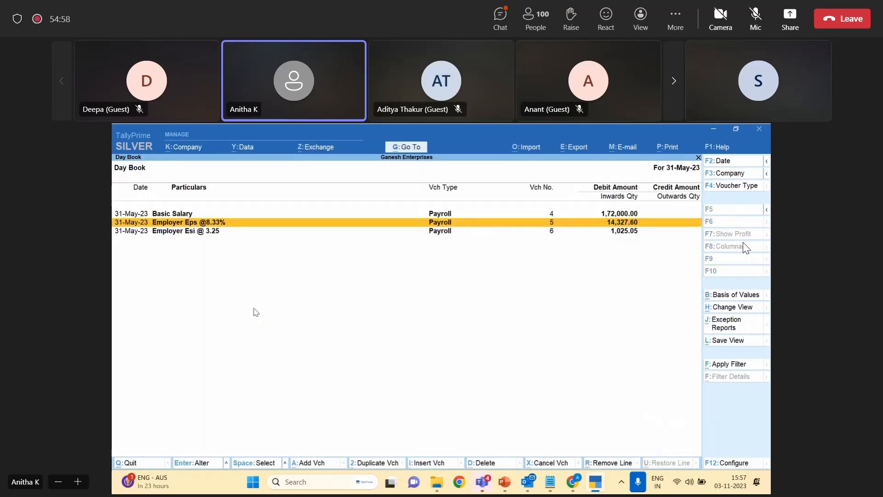
Review the Employer Esi @ 3.25 payroll voucher from the Day Book and return to the list without changes.
{"action": "key", "text": "Down"}
{"action": "key", "text": "Return"}
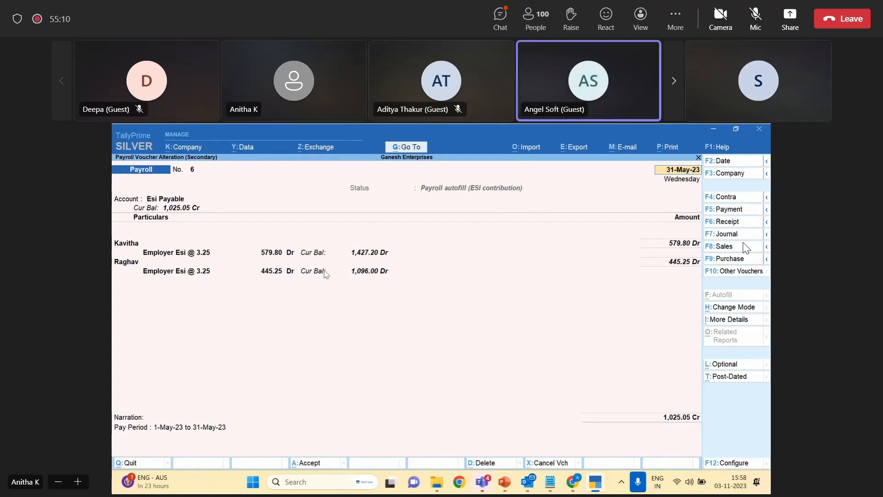
{"action": "key", "text": "Escape"}
{"action": "key", "text": "Return"}
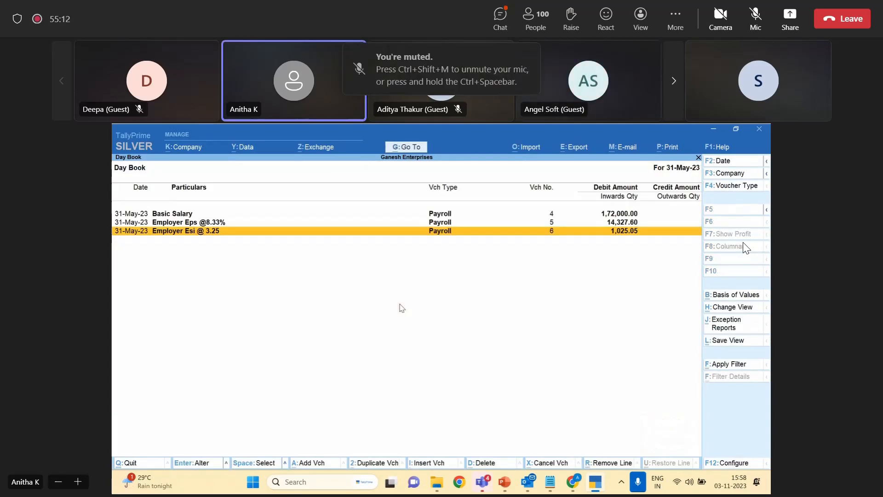
Review the Basic Salary payroll voucher from the Day Book again, leave it unchanged and close the Day Book.
{"action": "key", "text": "Up"}
{"action": "key", "text": "Up"}
{"action": "key", "text": "Return"}
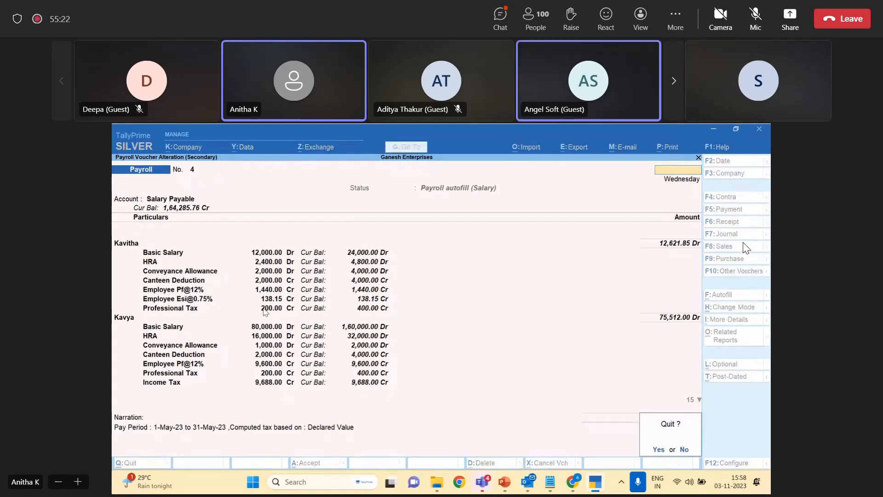
{"action": "key", "text": "Escape"}
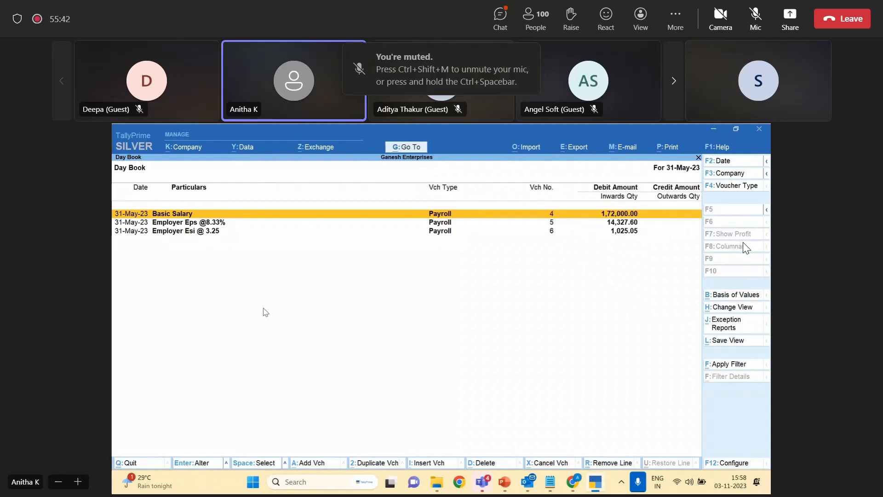
{"action": "key", "text": "Escape"}
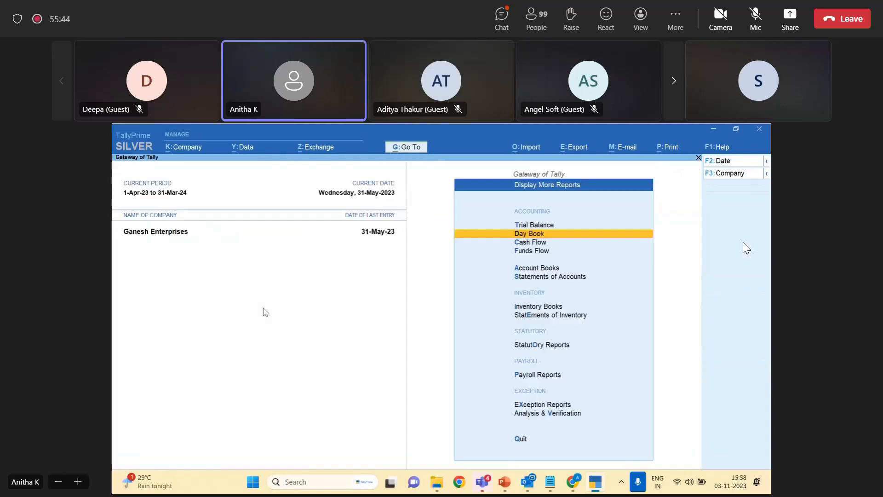
Open the Edli Admin Charges pay head for alteration, review it and leave it without changes.
{"action": "key", "text": "Escape"}
{"action": "key", "text": "a"}
{"action": "key", "text": "Down"}
{"action": "key", "text": "Down"}
{"action": "key", "text": "Down"}
{"action": "key", "text": "Down"}
{"action": "key", "text": "Down"}
{"action": "key", "text": "Down"}
{"action": "key", "text": "Down"}
{"action": "key", "text": "Down"}
{"action": "key", "text": "Down"}
{"action": "key", "text": "Down"}
{"action": "key", "text": "Down"}
{"action": "key", "text": "Down"}
{"action": "key", "text": "Down"}
{"action": "key", "text": "Return"}
{"action": "key", "text": "Down"}
{"action": "key", "text": "Down"}
{"action": "key", "text": "Down"}
{"action": "key", "text": "Down"}
{"action": "key", "text": "Down"}
{"action": "key", "text": "Down"}
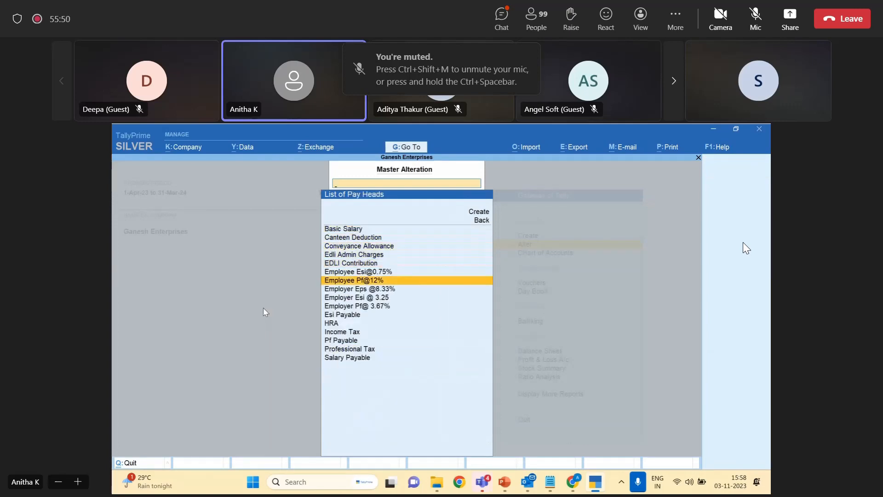
{"action": "key", "text": "Up"}
{"action": "key", "text": "Up"}
{"action": "key", "text": "Up"}
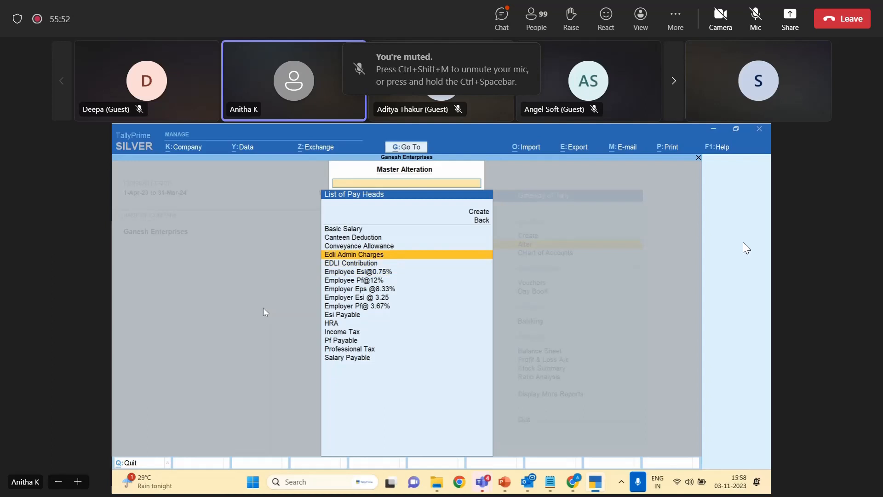
{"action": "key", "text": "Return"}
{"action": "key", "text": "Escape"}
Choose Edli Admin Charges as the EDLI Admin Charges (A/c No. 22) ledger, fill the PF Other Charges journal and save it.
{"action": "key", "text": "Down"}
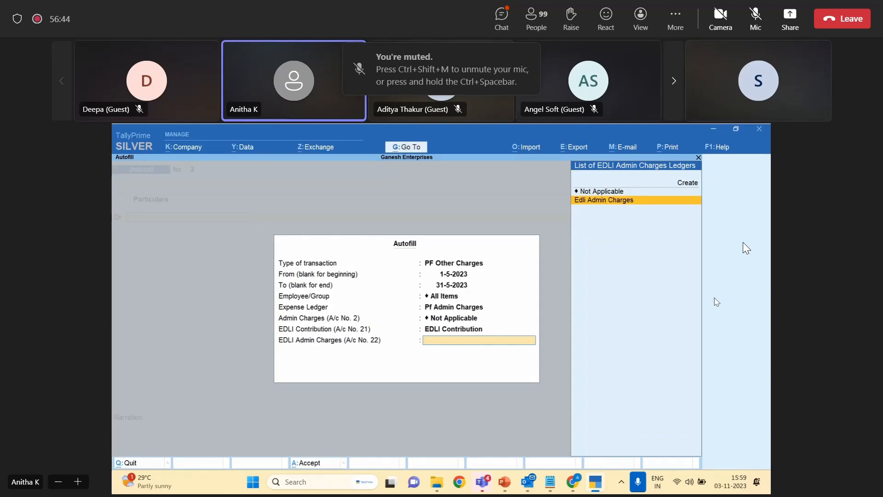
{"action": "key", "text": "Return"}
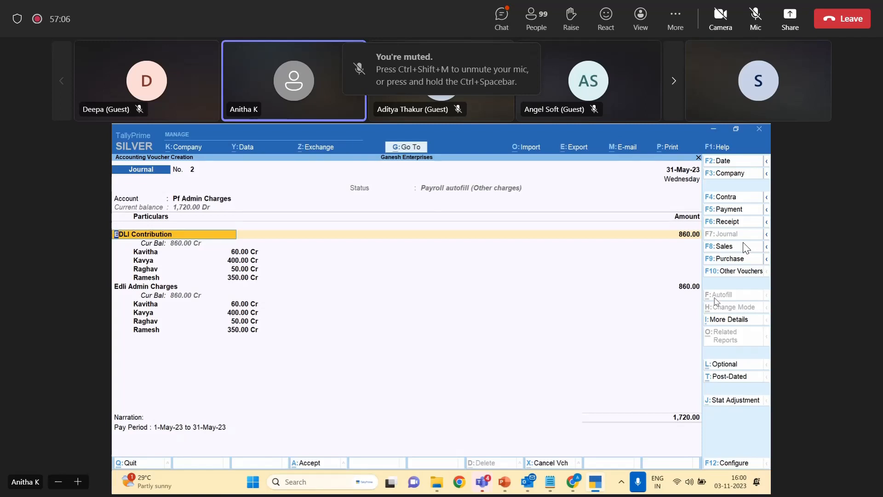
{"action": "key", "text": "ctrl"}
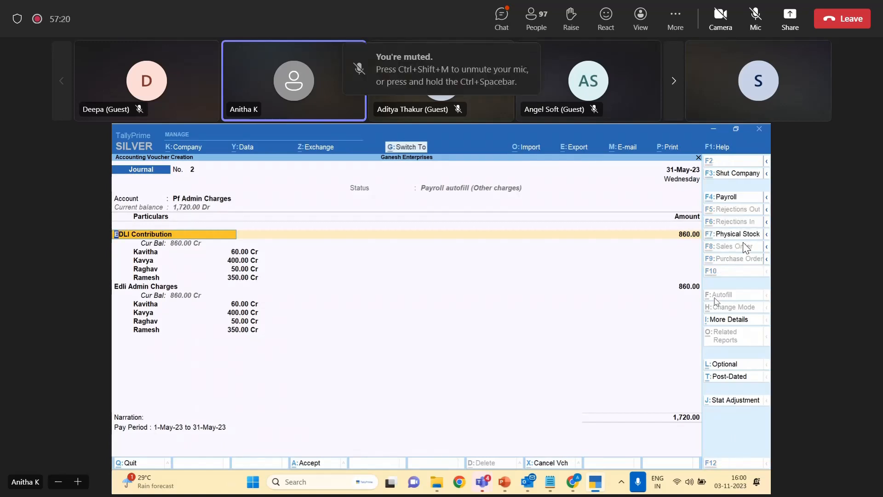
{"action": "key", "text": "ctrl+a"}
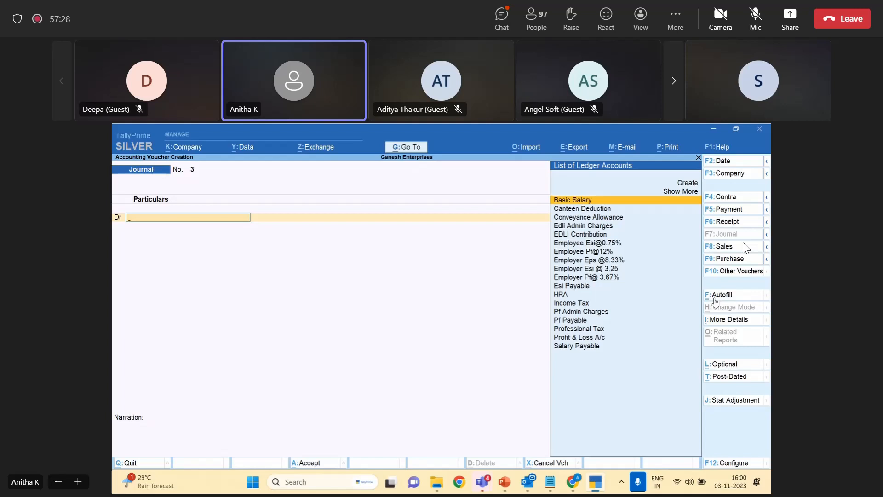
Start a payment voucher and set up Payroll Autofill for Salary Payment from 1-5-2023 to 31-5-2023, voucher date 31-5-2023, for All Items.
{"action": "left_click", "coordinate": [729, 211]}
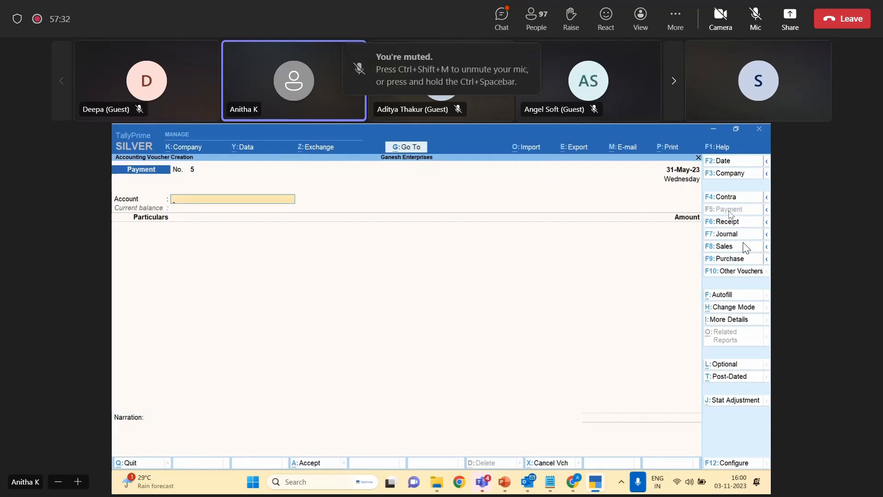
{"action": "left_click", "coordinate": [721, 296]}
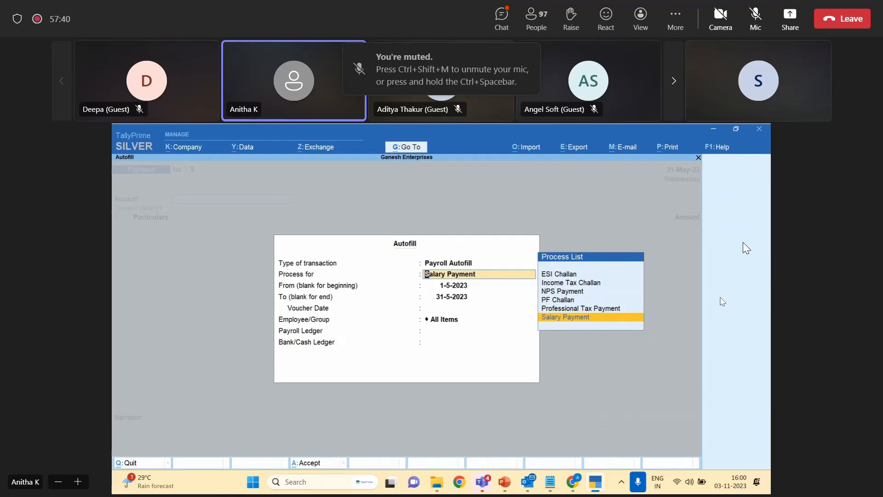
{"action": "key", "text": "Return"}
{"action": "key", "text": "Return"}
{"action": "key", "text": "Return"}
{"action": "key", "text": "Return"}
{"action": "key", "text": "Return"}
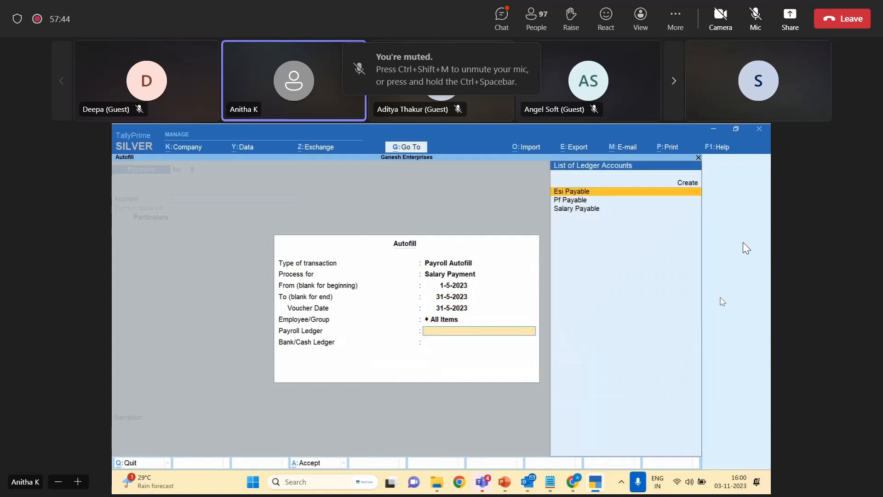
Fill the salary payment with the Salary Payable payroll ledger and Cash as the bank/cash ledger, and save the voucher.
{"action": "key", "text": "Down"}
{"action": "key", "text": "Down"}
{"action": "key", "text": "Return"}
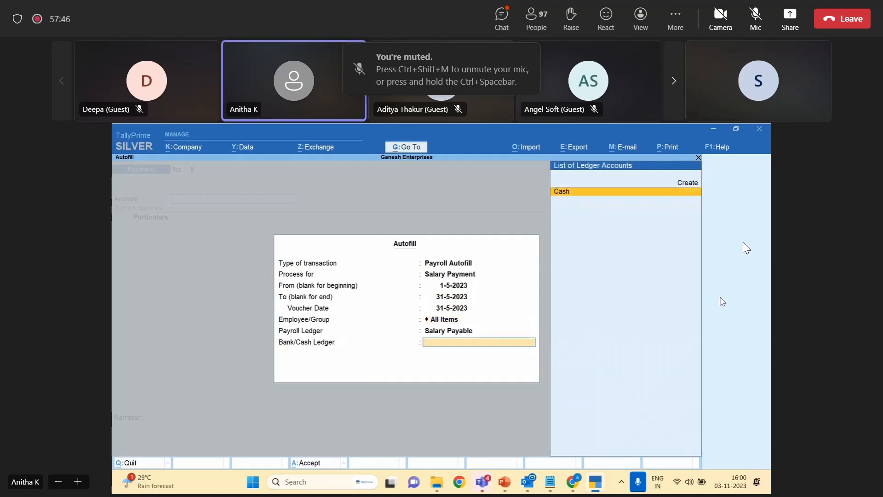
{"action": "key", "text": "Return"}
{"action": "key", "text": "Return"}
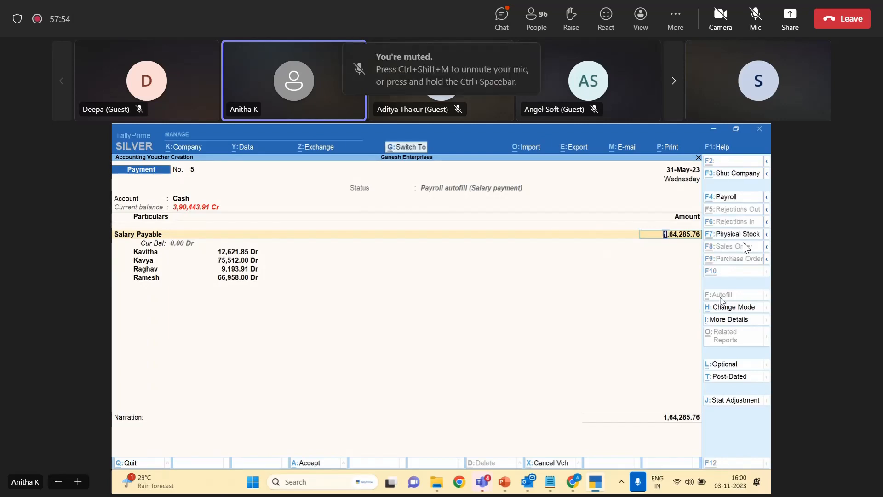
{"action": "key", "text": "ctrl+a"}
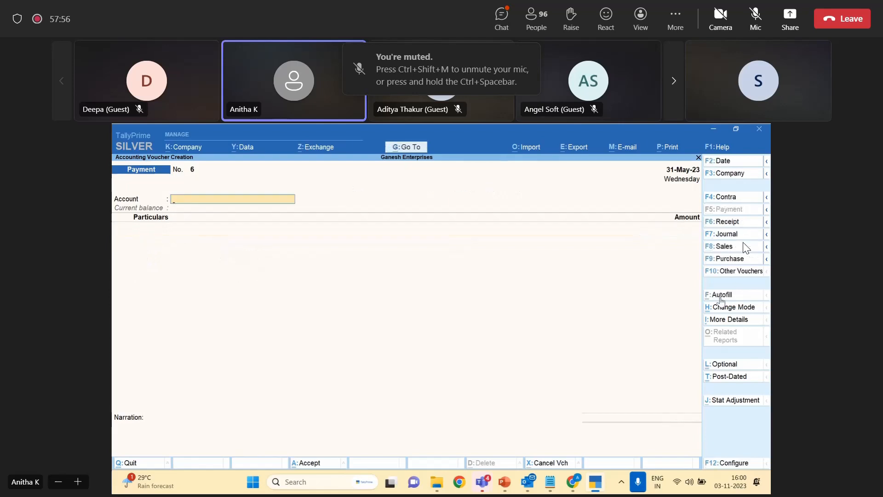
Set up Payroll Autofill in a new payment voucher for PF Challan from 1-5-2023 to 31-5-2023, voucher date 31-5-2023, for All Items.
{"action": "left_click", "coordinate": [720, 298]}
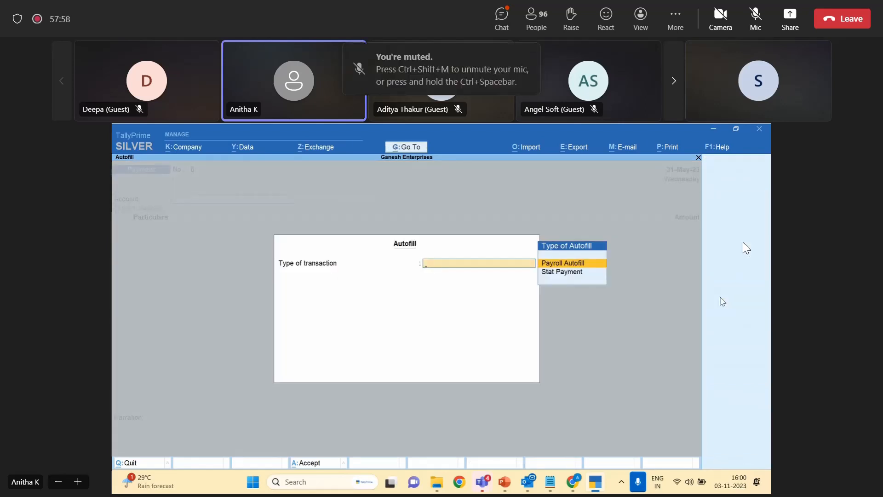
{"action": "key", "text": "Return"}
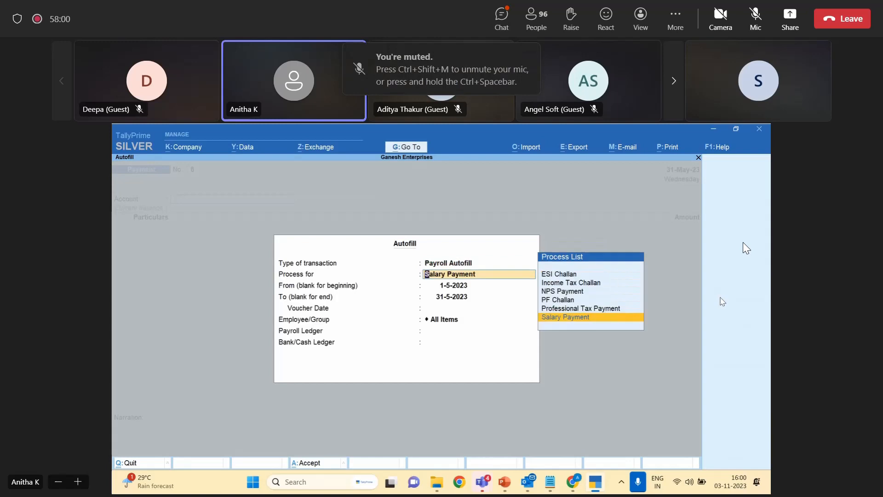
{"action": "key", "text": "Up"}
{"action": "key", "text": "Up"}
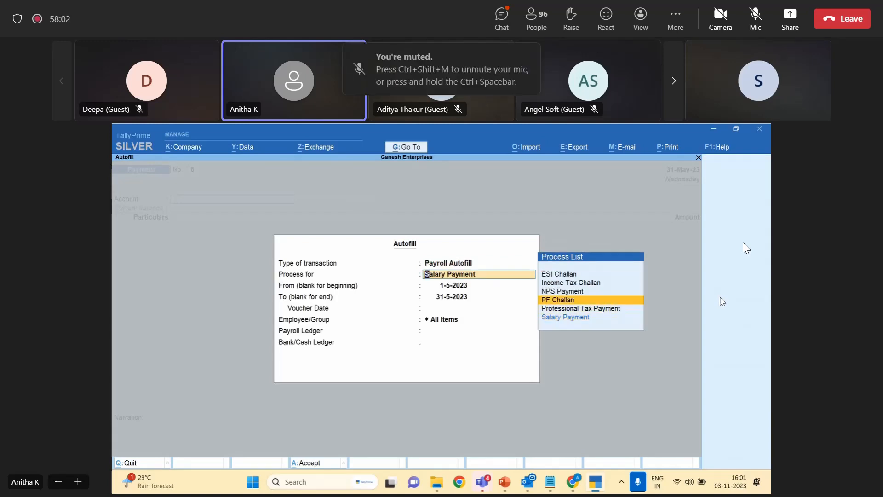
{"action": "key", "text": "Return"}
{"action": "key", "text": "Return"}
{"action": "key", "text": "Return"}
{"action": "key", "text": "Return"}
{"action": "key", "text": "Return"}
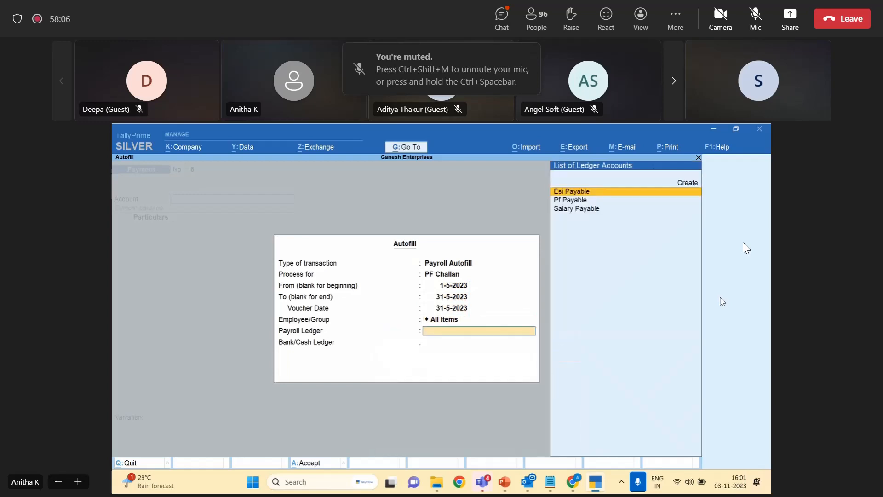
Fill the PF Challan payment with the Pf Payable and Cash ledgers, and save the ESI challan payment against Esi Payable.
{"action": "key", "text": "Down"}
{"action": "key", "text": "Return"}
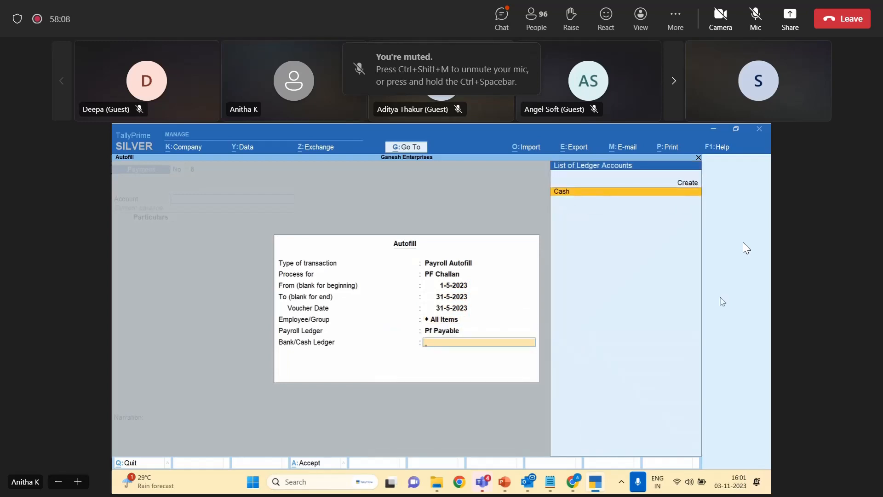
{"action": "key", "text": "Return"}
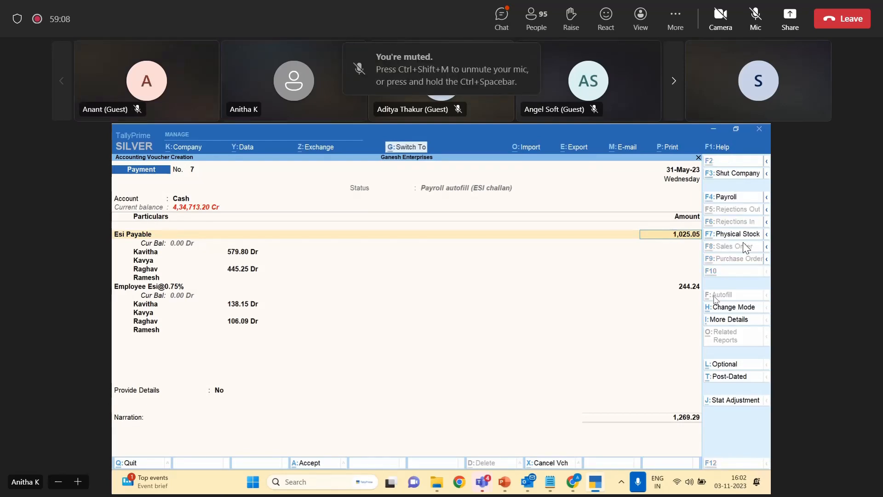
{"action": "key", "text": "ctrl+a"}
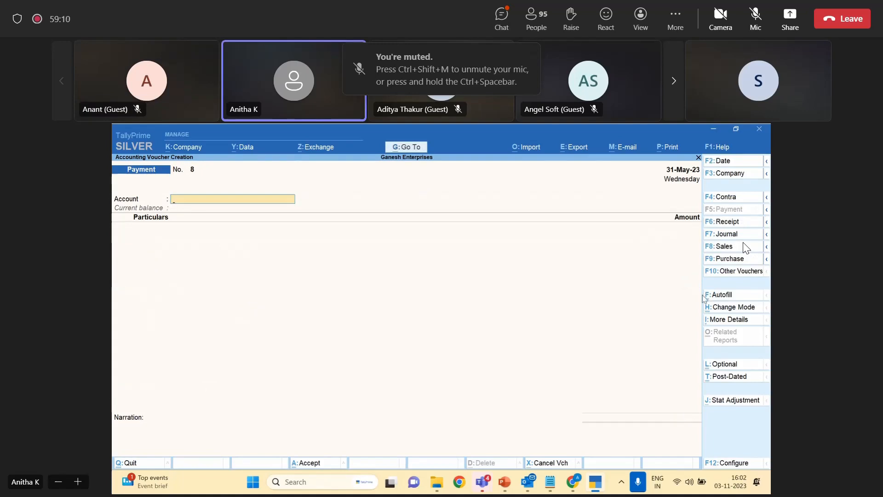
Set up Payroll Autofill for Professional Tax Payment from 1-5-2023 to 31-5-2023, voucher date 31-5-2023, for All Items.
{"action": "left_click", "coordinate": [720, 295]}
{"action": "key", "text": "Return"}
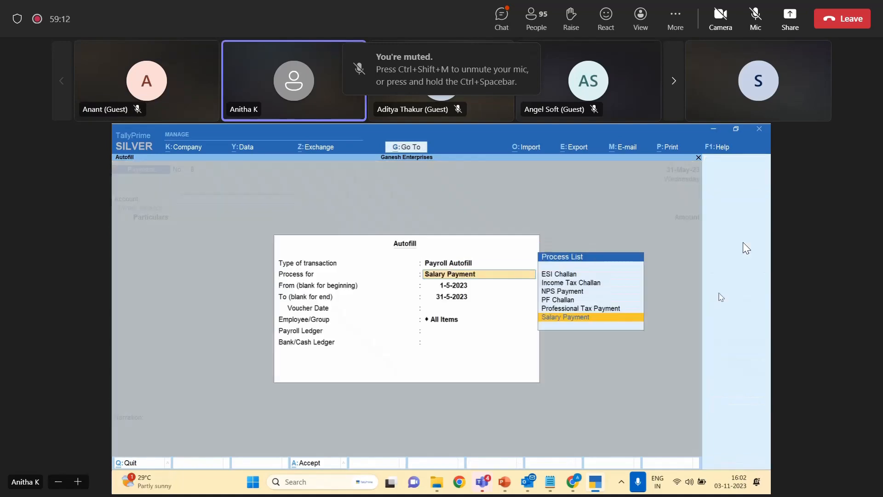
{"action": "key", "text": "Up"}
{"action": "key", "text": "Up"}
{"action": "key", "text": "Down"}
{"action": "key", "text": "Return"}
{"action": "key", "text": "Return"}
{"action": "key", "text": "Return"}
{"action": "key", "text": "Return"}
{"action": "key", "text": "Return"}
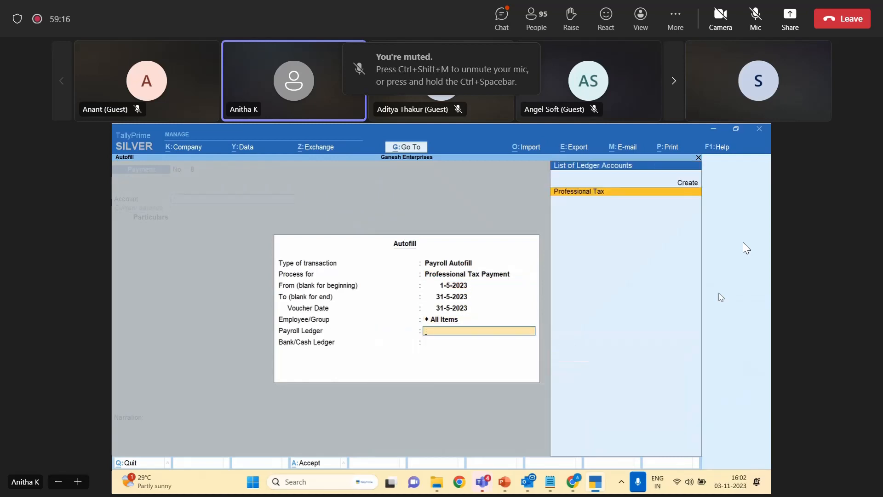
Fill the payment with the Professional Tax and Cash ledgers, save the voucher and quit voucher entry.
{"action": "key", "text": "Return"}
{"action": "key", "text": "Return"}
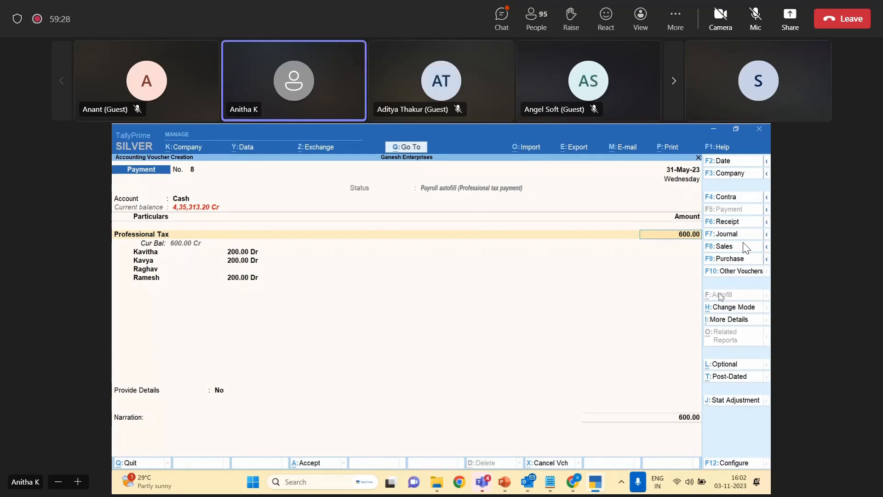
{"action": "key", "text": "ctrl"}
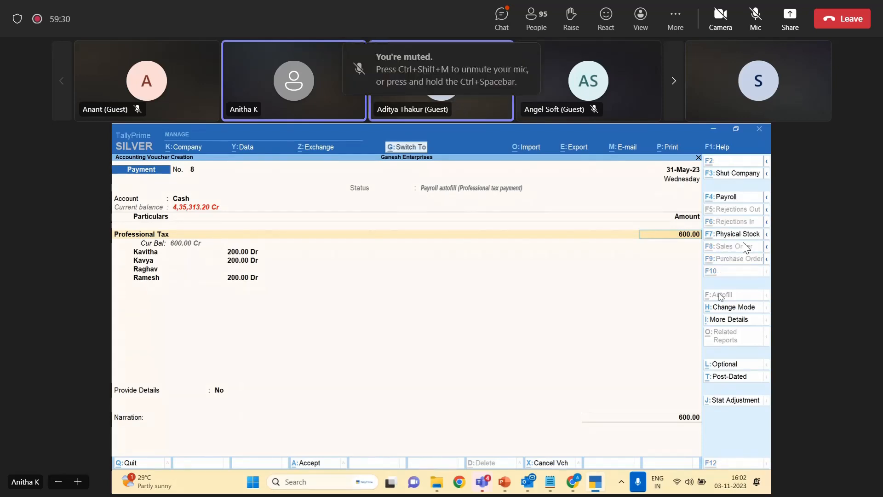
{"action": "key", "text": "ctrl+a"}
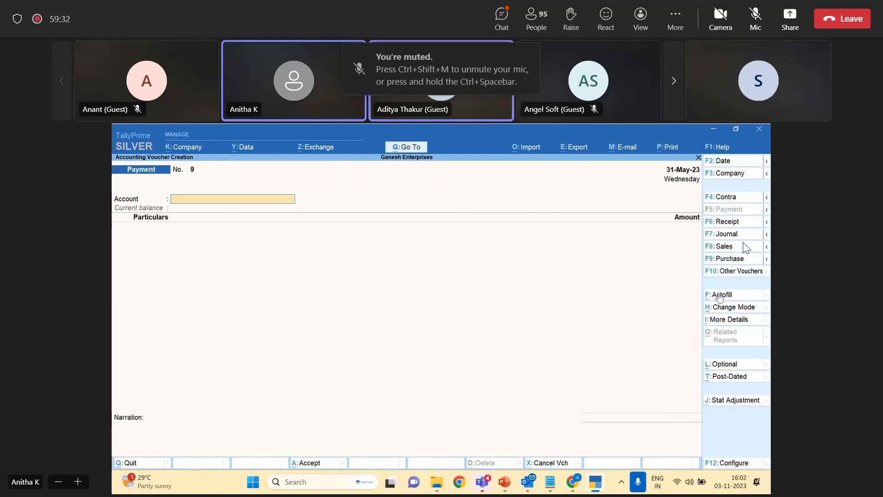
{"action": "key", "text": "Escape"}
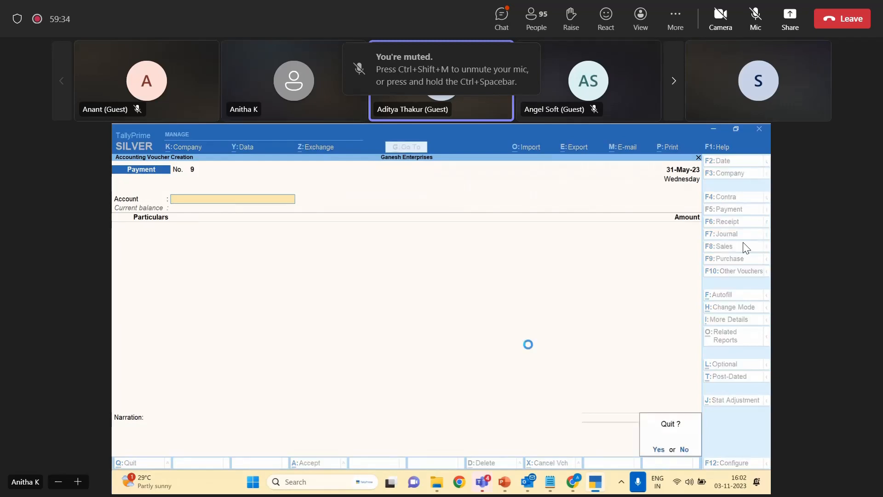
{"action": "key", "text": "Return"}
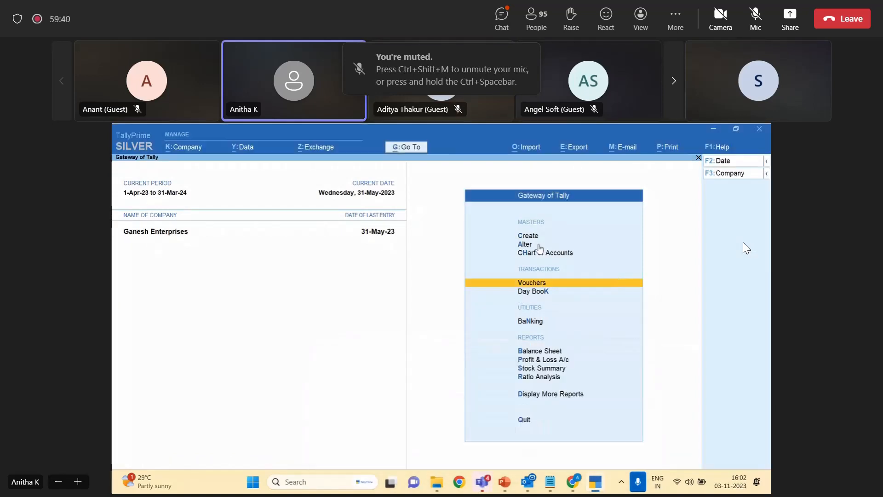
Open the list of existing pay heads for alteration.
{"action": "left_click", "coordinate": [535, 245]}
{"action": "key", "text": "Escape"}
{"action": "left_click", "coordinate": [534, 245]}
{"action": "key", "text": "Down"}
{"action": "key", "text": "Down"}
{"action": "key", "text": "Down"}
{"action": "key", "text": "Down"}
{"action": "key", "text": "Down"}
{"action": "key", "text": "Down"}
{"action": "key", "text": "Down"}
{"action": "key", "text": "Down"}
{"action": "key", "text": "Down"}
{"action": "key", "text": "Down"}
{"action": "key", "text": "Down"}
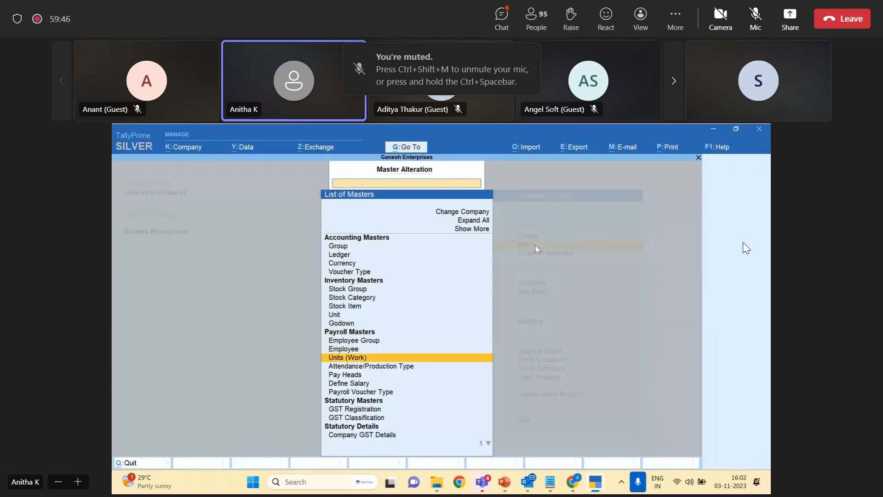
{"action": "key", "text": "Down"}
{"action": "key", "text": "Down"}
{"action": "key", "text": "Down"}
{"action": "key", "text": "Return"}
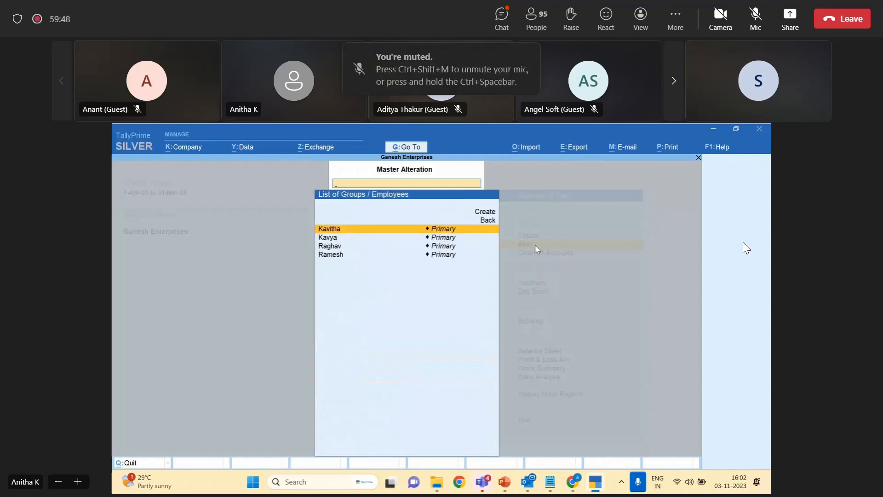
{"action": "key", "text": "Escape"}
{"action": "key", "text": "Up"}
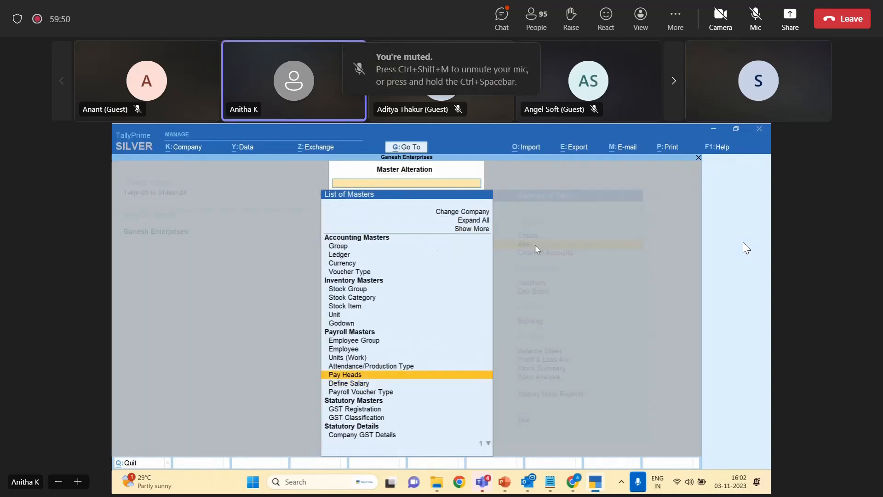
{"action": "key", "text": "Return"}
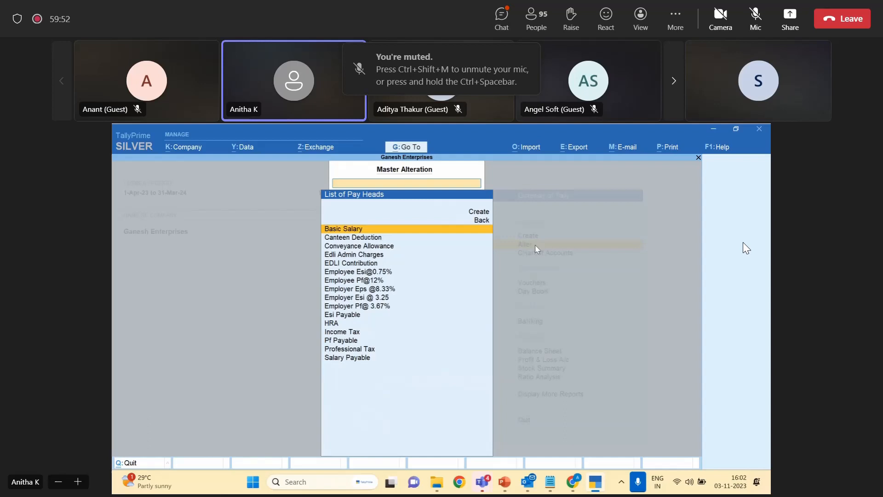
Set Attendance/leave with pay to Present in the Basic Salary pay head, keep the calculation period at Months, and save it.
{"action": "key", "text": "Return"}
{"action": "key", "text": "Return"}
{"action": "key", "text": "Return"}
{"action": "key", "text": "Return"}
{"action": "key", "text": "Return"}
{"action": "key", "text": "Return"}
{"action": "key", "text": "Return"}
{"action": "key", "text": "Return"}
{"action": "key", "text": "Return"}
{"action": "key", "text": "Return"}
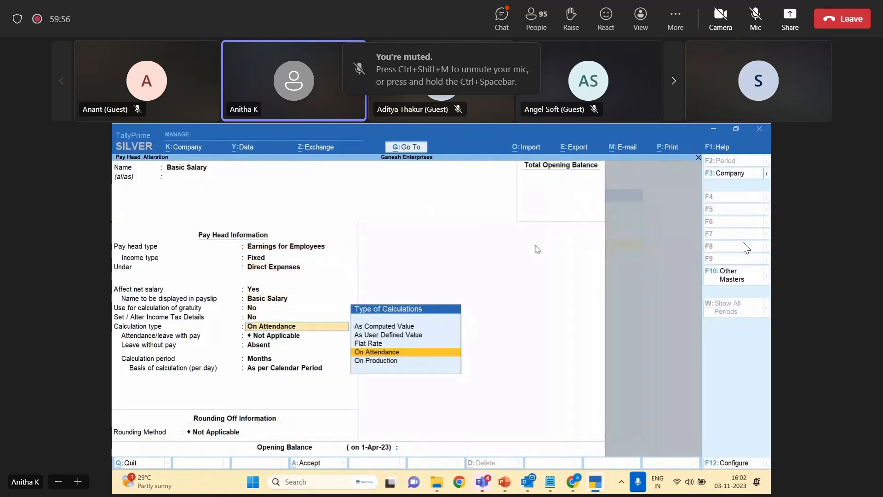
{"action": "key", "text": "Return"}
{"action": "key", "text": "Down"}
{"action": "key", "text": "Return"}
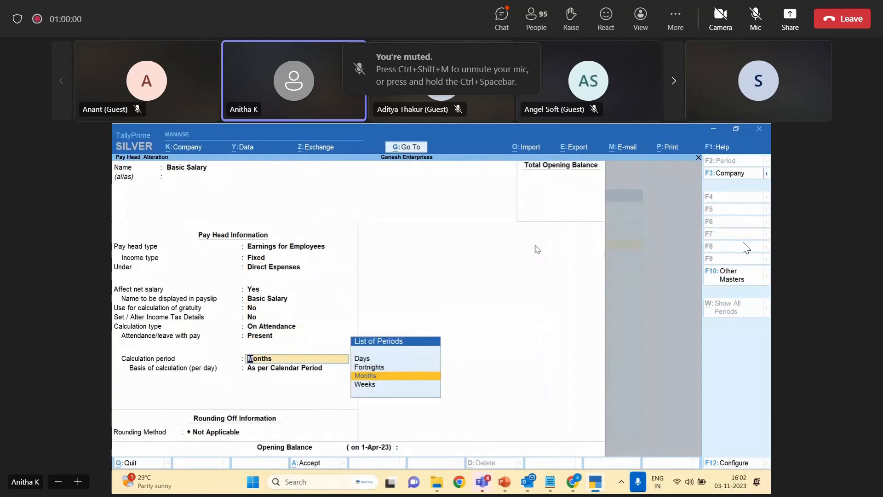
{"action": "key", "text": "Return"}
{"action": "key", "text": "Return"}
{"action": "key", "text": "Return"}
{"action": "key", "text": "Return"}
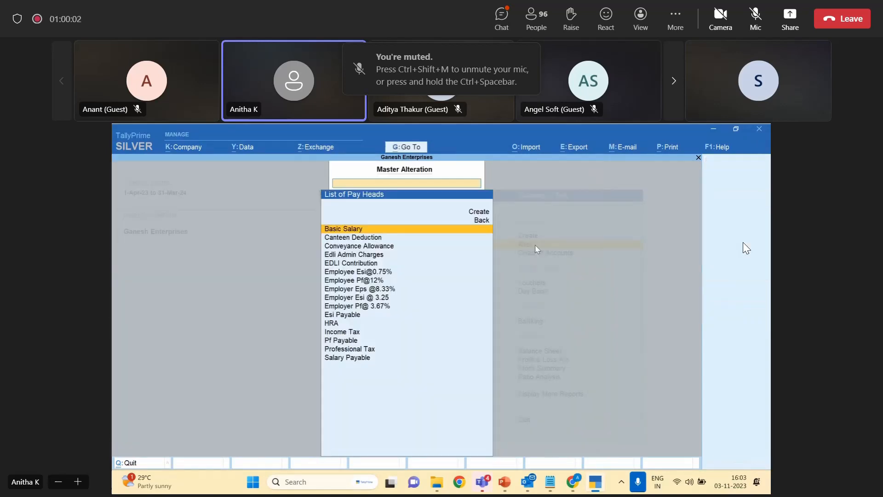
Leave master alteration, start voucher entry and set the voucher date to 1-6-2023.
{"action": "key", "text": "Escape"}
{"action": "key", "text": "v"}
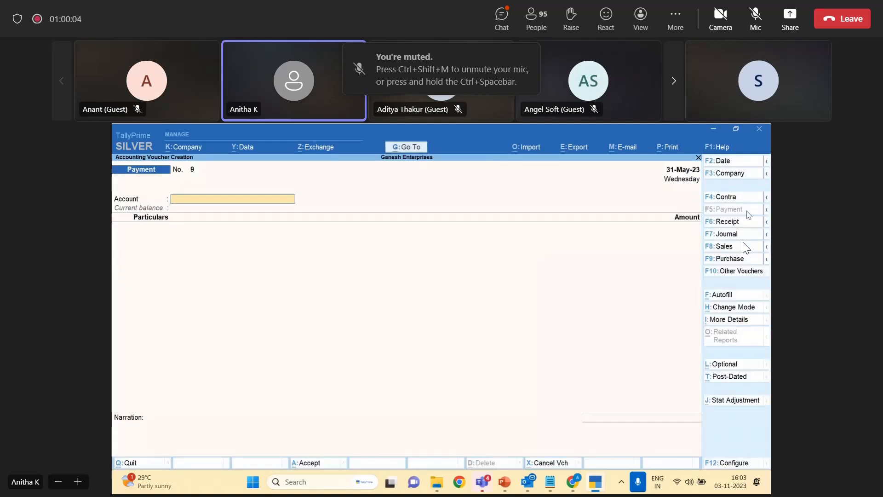
{"action": "left_click", "coordinate": [729, 166]}
{"action": "type", "text": "1-6"}
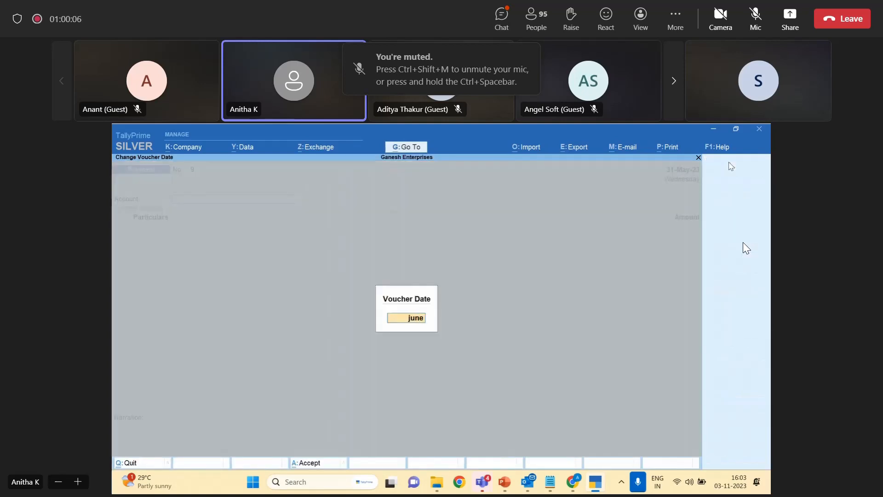
{"action": "key", "text": "Return"}
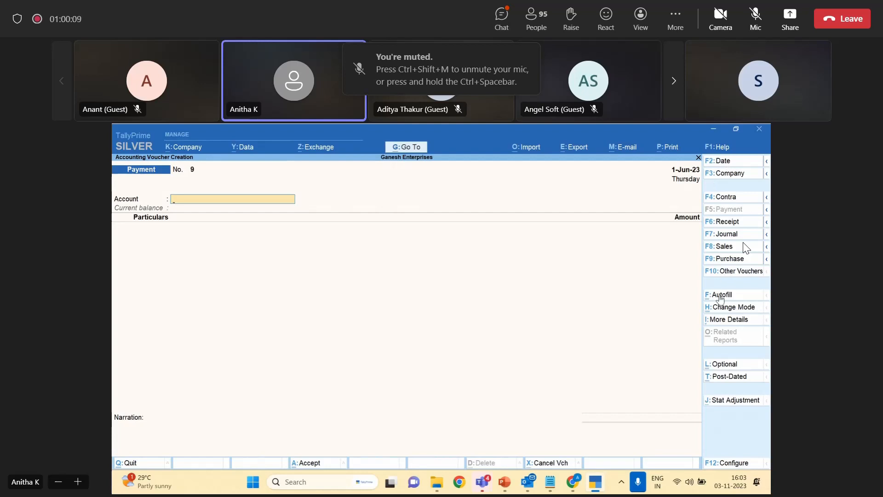
Change the voucher type to Attendance.
{"action": "left_click", "coordinate": [732, 272]}
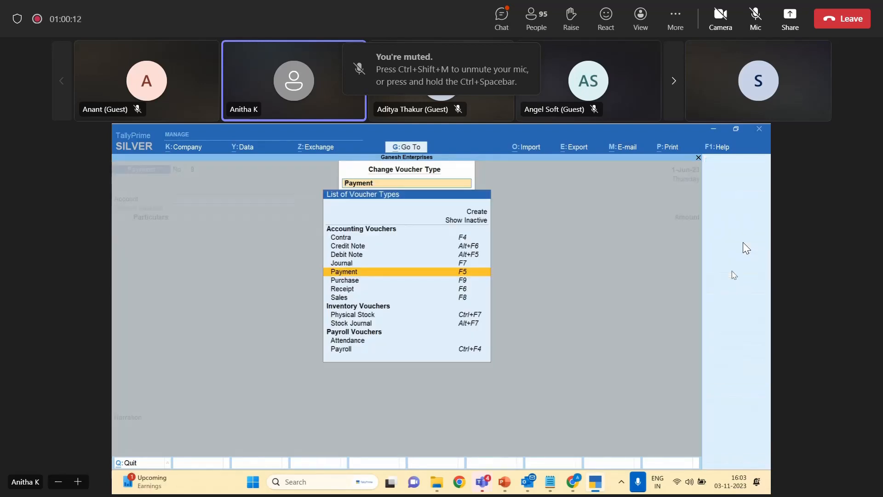
{"action": "key", "text": "Return"}
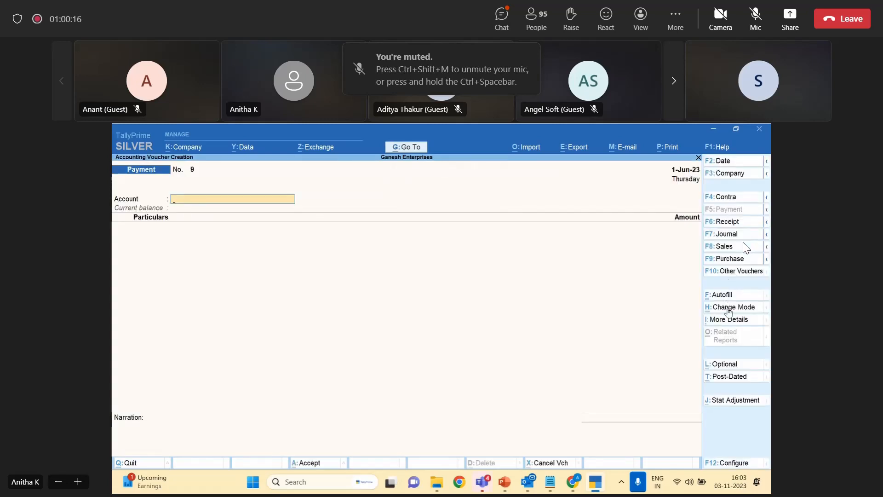
{"action": "left_click", "coordinate": [731, 273]}
{"action": "key", "text": "Down"}
{"action": "key", "text": "Down"}
{"action": "key", "text": "Down"}
{"action": "key", "text": "Down"}
{"action": "key", "text": "Down"}
{"action": "key", "text": "Down"}
{"action": "key", "text": "Return"}
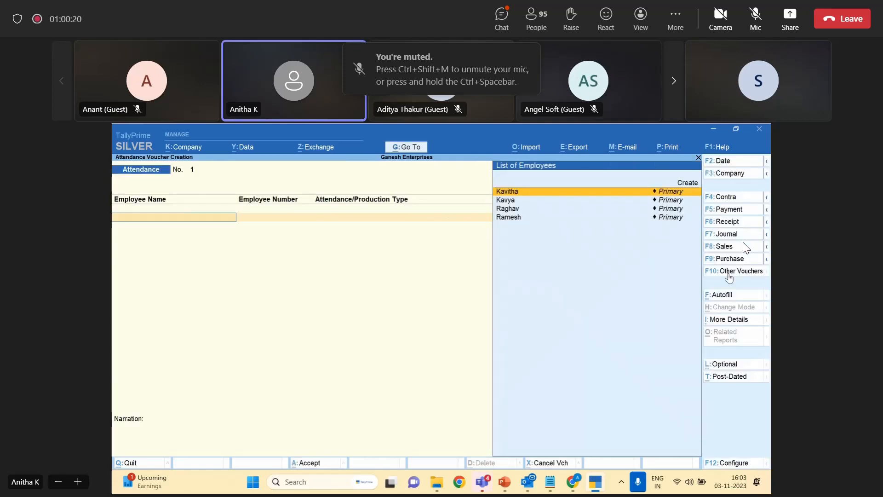
Record 5 days of Present attendance for the first listed employee and end the employee list.
{"action": "key", "text": "Return"}
{"action": "key", "text": "Down"}
{"action": "key", "text": "Down"}
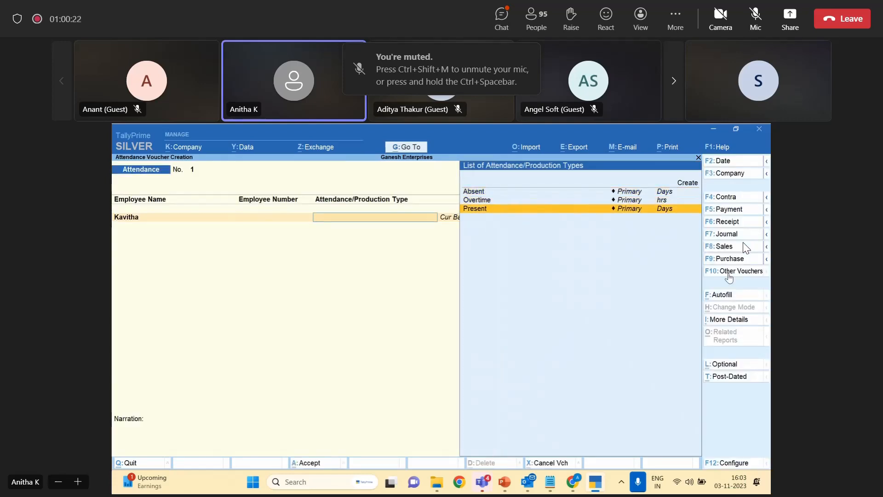
{"action": "key", "text": "Return"}
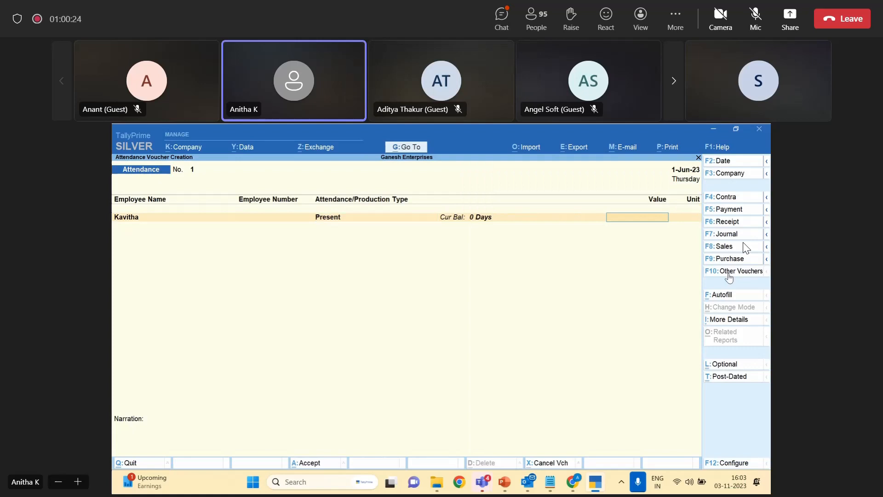
{"action": "type", "text": "5"}
{"action": "key", "text": "Return"}
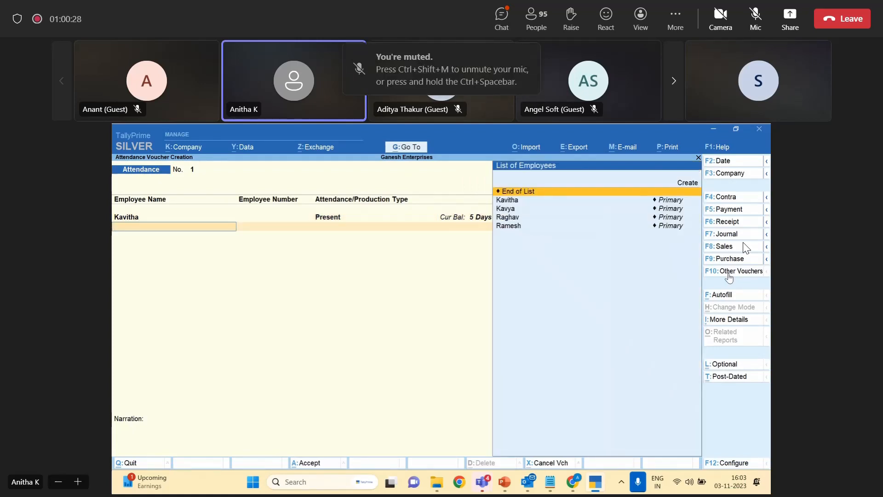
{"action": "key", "text": "Return"}
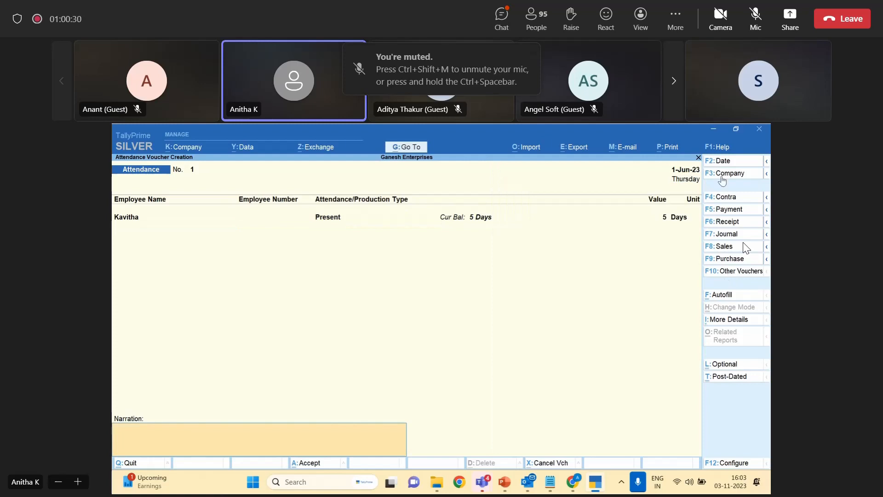
Set the attendance voucher's date to 30-6-2023 and save the voucher.
{"action": "left_click", "coordinate": [729, 162]}
{"action": "type", "text": "30-6-23"}
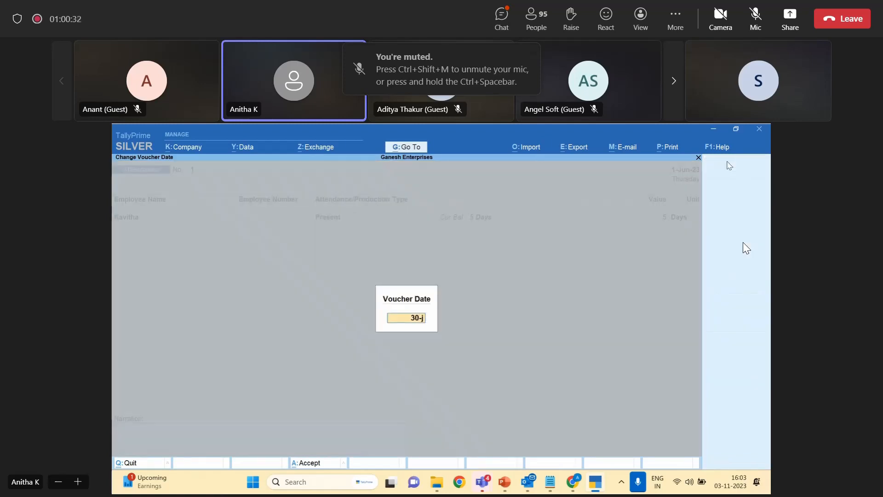
{"action": "key", "text": "Return"}
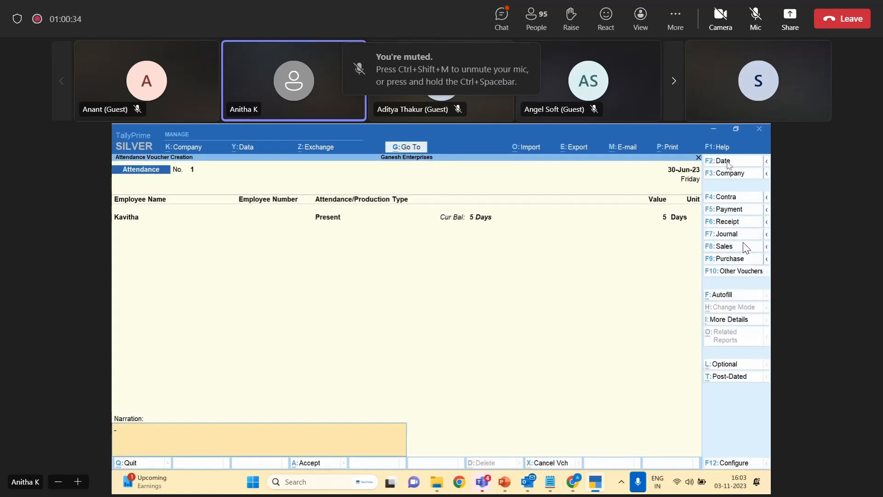
{"action": "key", "text": "Return"}
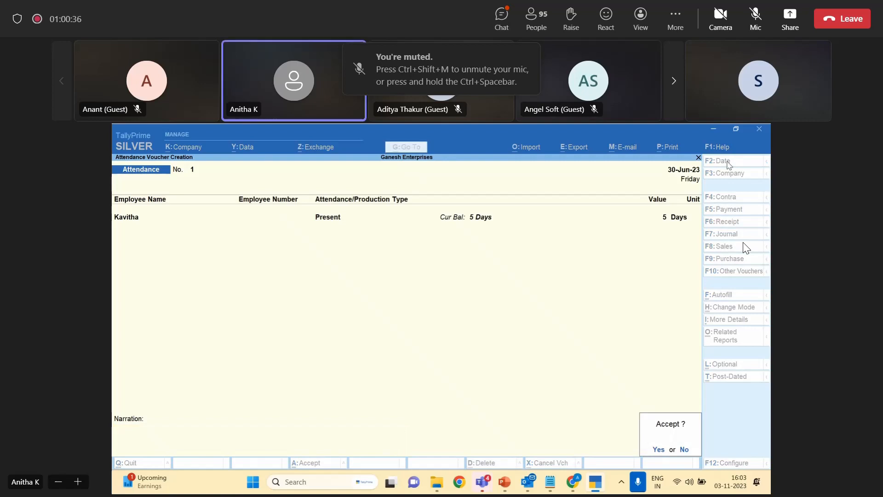
{"action": "key", "text": "Return"}
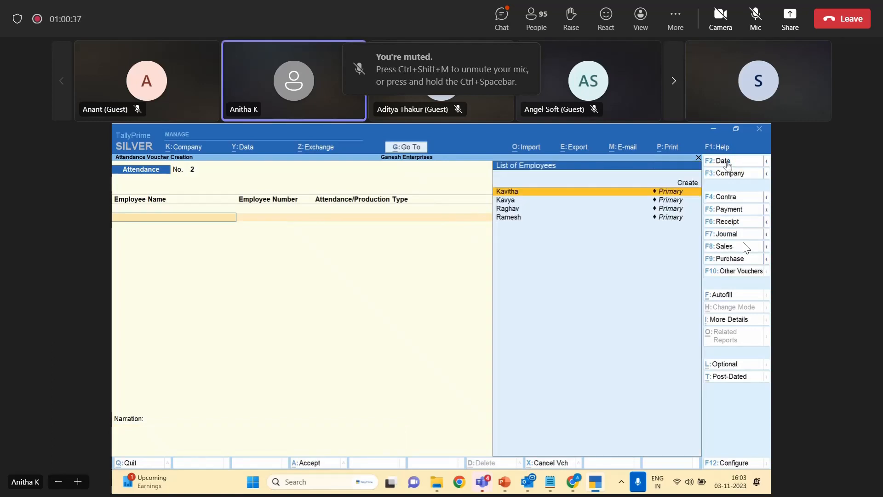
Switch to a Payroll voucher and start Payroll Autofill with Salary as the process.
{"action": "left_click", "coordinate": [734, 272]}
{"action": "key", "text": "Down"}
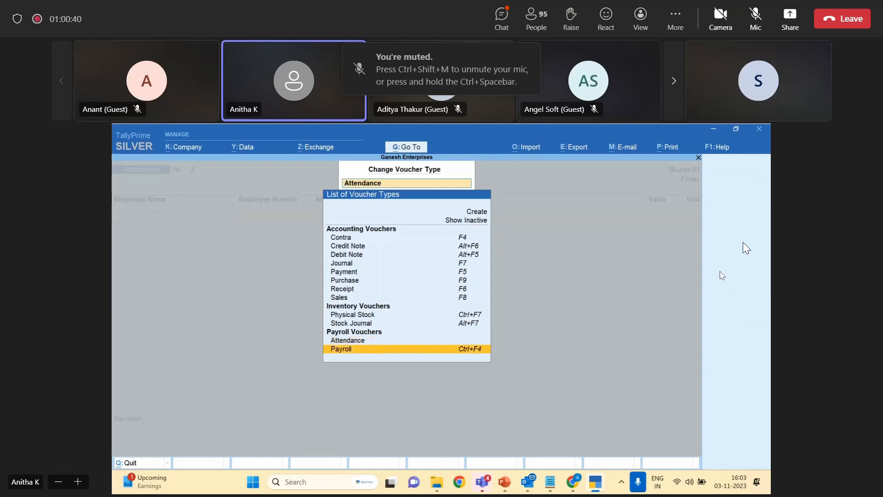
{"action": "key", "text": "Return"}
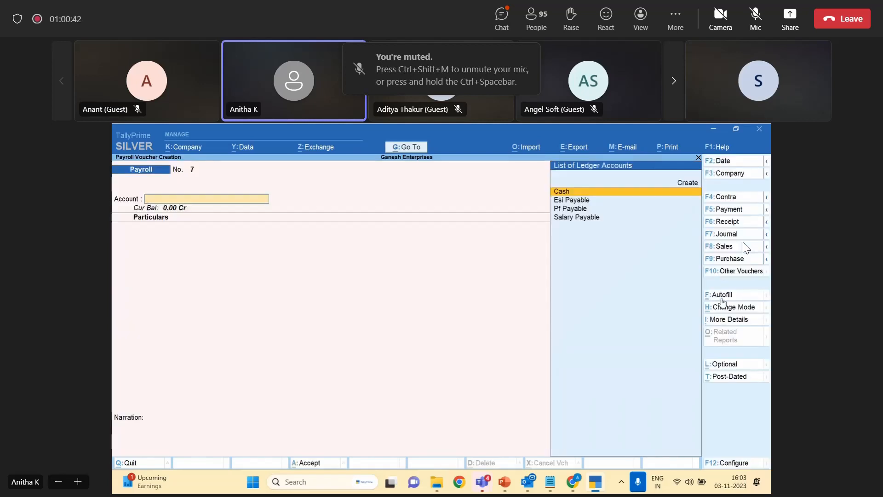
{"action": "left_click", "coordinate": [722, 297]}
{"action": "key", "text": "Down"}
{"action": "key", "text": "Down"}
{"action": "key", "text": "Down"}
{"action": "key", "text": "Down"}
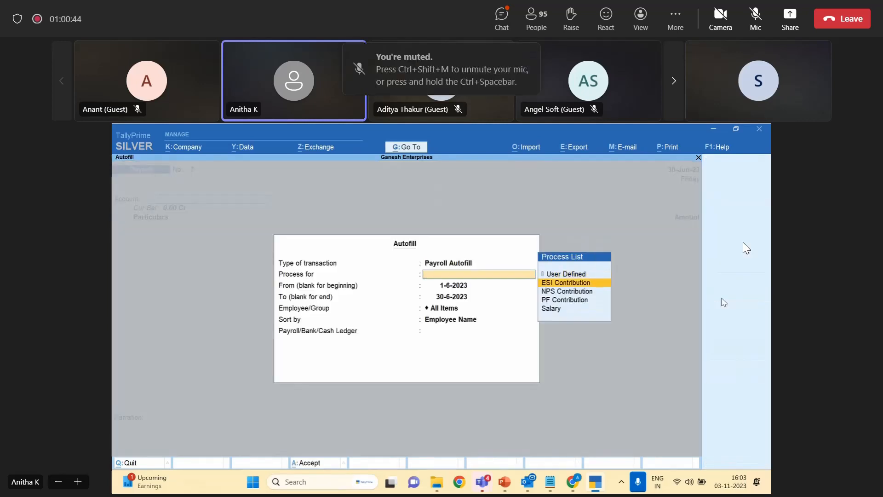
{"action": "key", "text": "Return"}
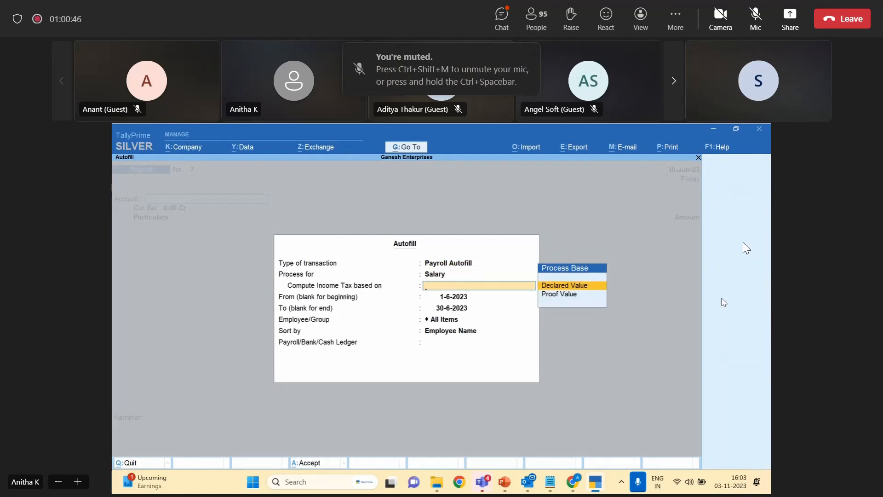
Fill the salary for the first listed employee from 1-6-2023 to 30-6-2023, using Declared Value, Employee Name sorting and the Salary Payable ledger.
{"action": "key", "text": "Return"}
{"action": "key", "text": "Return"}
{"action": "key", "text": "Return"}
{"action": "key", "text": "Down"}
{"action": "key", "text": "Return"}
{"action": "key", "text": "Return"}
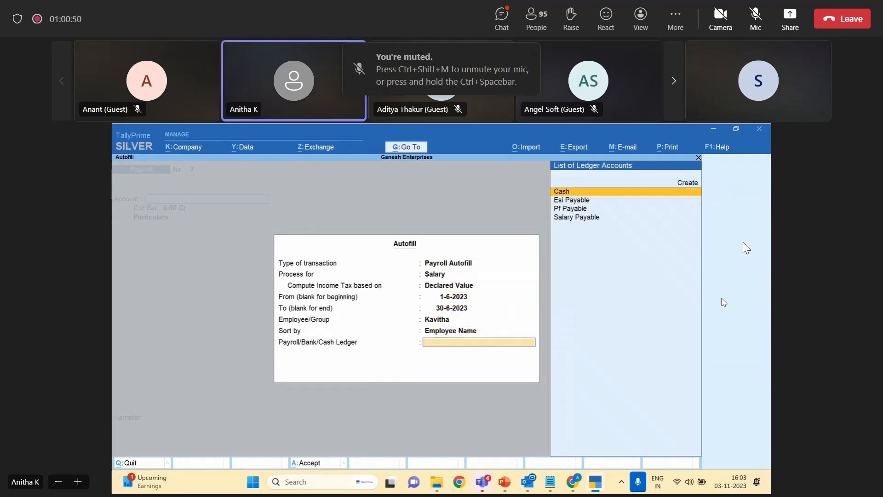
{"action": "key", "text": "Down"}
{"action": "key", "text": "Down"}
{"action": "key", "text": "Down"}
{"action": "key", "text": "Return"}
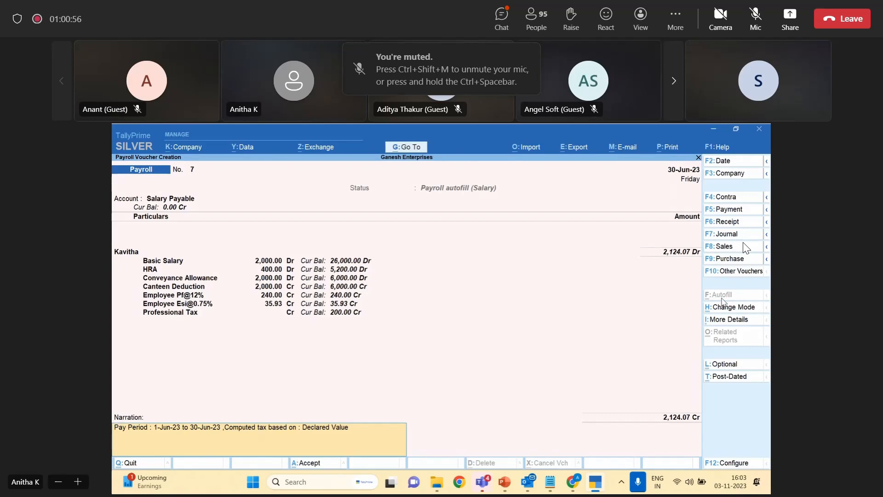
Check the employee PF amount by calculating 2000*12/100 in the built-in calculator.
{"action": "key", "text": "ctrl+n"}
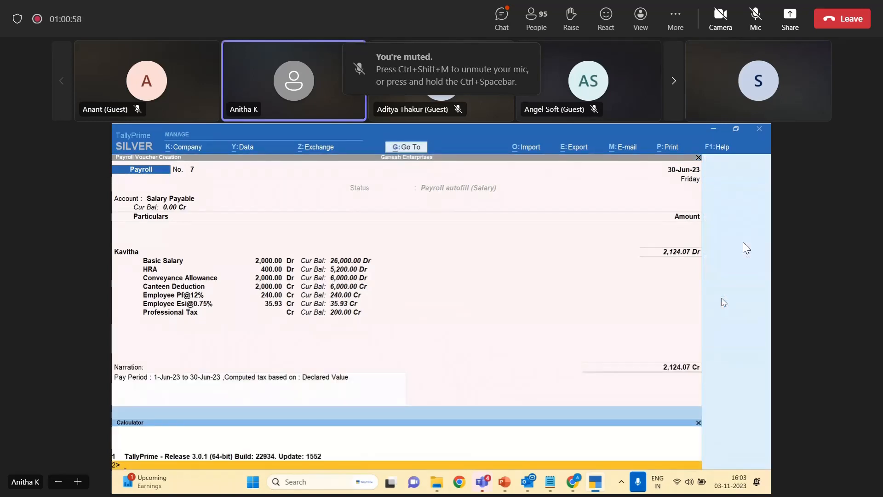
{"action": "type", "text": "2000*12/100"}
{"action": "key", "text": "Return"}
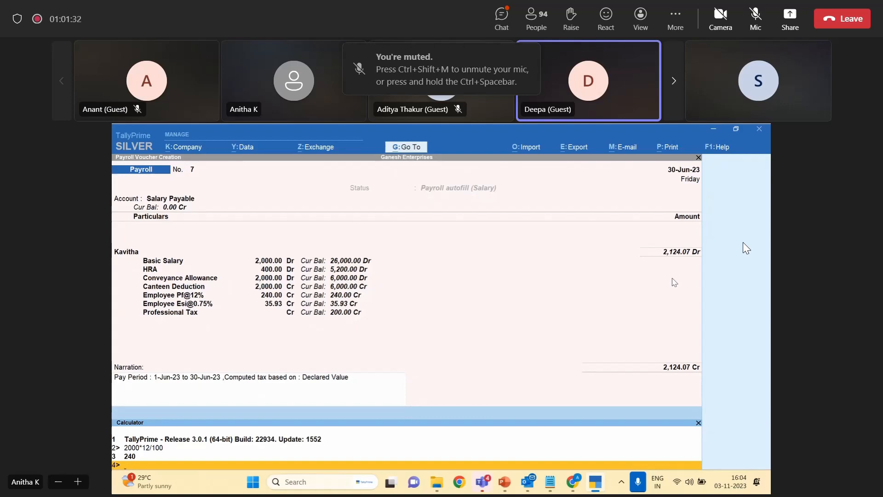
{"action": "key", "text": "ctrl+n"}
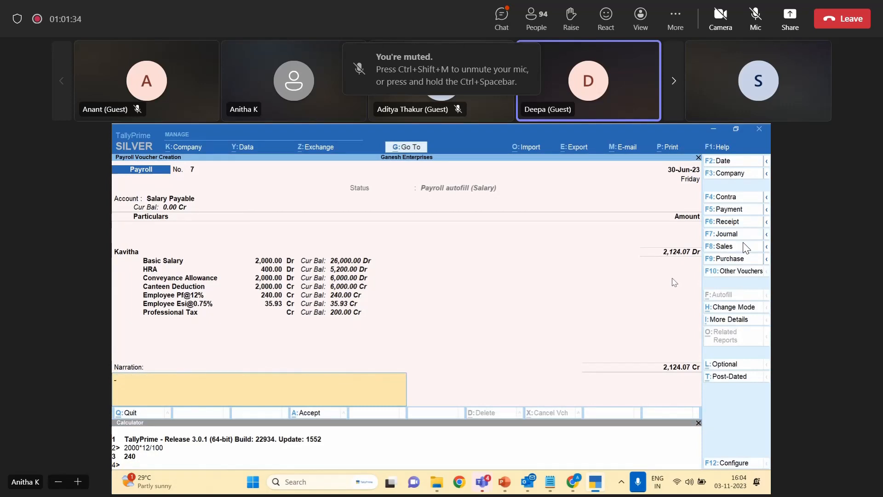
Discard the unsaved payroll voucher and reopen the list of pay heads for alteration.
{"action": "key", "text": "Escape"}
{"action": "key", "text": "Return"}
{"action": "key", "text": "Up"}
{"action": "key", "text": "Up"}
{"action": "key", "text": "Return"}
{"action": "key", "text": "Down"}
{"action": "key", "text": "Down"}
{"action": "key", "text": "Down"}
{"action": "key", "text": "Down"}
{"action": "key", "text": "Down"}
{"action": "key", "text": "Down"}
{"action": "key", "text": "Down"}
{"action": "key", "text": "Down"}
{"action": "key", "text": "Down"}
{"action": "key", "text": "Down"}
{"action": "key", "text": "Down"}
{"action": "key", "text": "Down"}
{"action": "key", "text": "Down"}
{"action": "key", "text": "Down"}
{"action": "key", "text": "Up"}
{"action": "key", "text": "Return"}
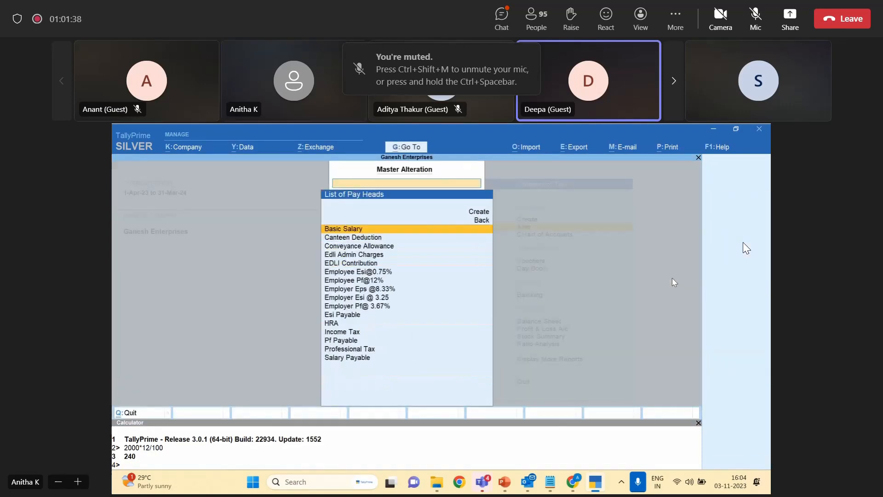
In the Employee Pf@12% pay head, limit the 12% percentage slab to amounts up to 15,000.
{"action": "key", "text": "Down"}
{"action": "key", "text": "Down"}
{"action": "key", "text": "Down"}
{"action": "key", "text": "Down"}
{"action": "key", "text": "Down"}
{"action": "key", "text": "Down"}
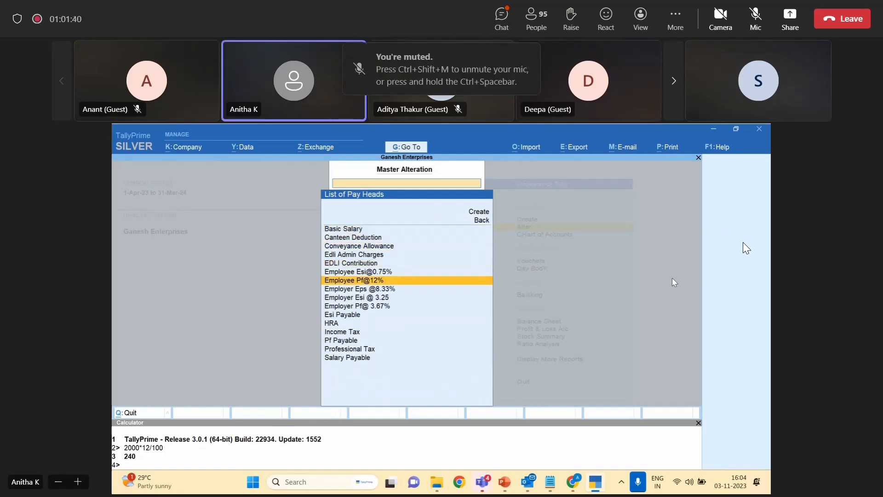
{"action": "key", "text": "Return"}
{"action": "key", "text": "Return"}
{"action": "key", "text": "Return"}
{"action": "key", "text": "Return"}
{"action": "key", "text": "Return"}
{"action": "key", "text": "Return"}
{"action": "key", "text": "Return"}
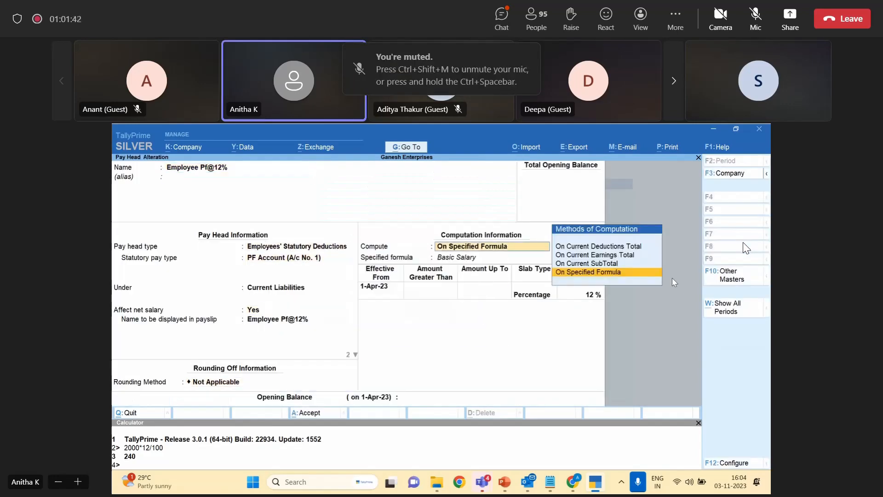
{"action": "key", "text": "Return"}
{"action": "key", "text": "Return"}
{"action": "key", "text": "Return"}
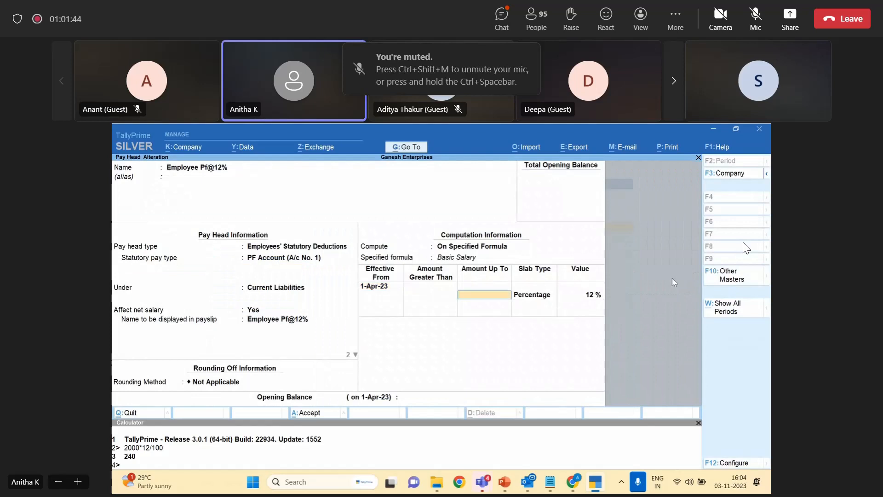
{"action": "type", "text": "1800"}
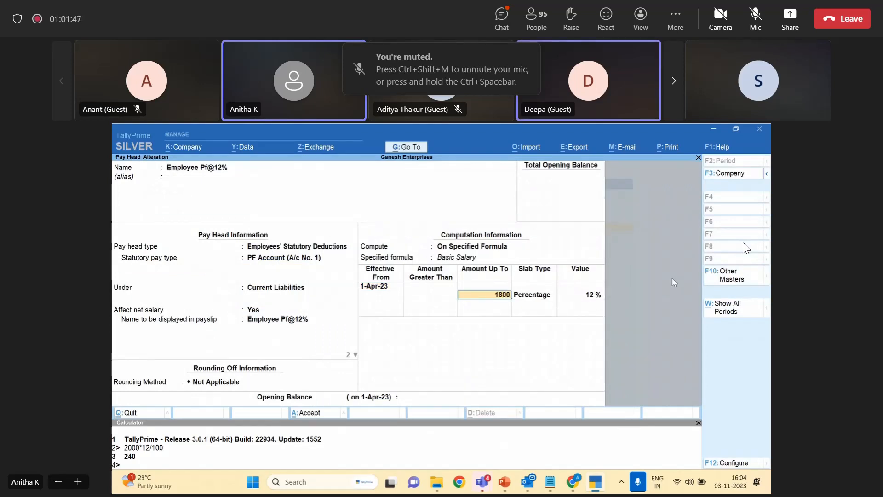
{"action": "key", "text": "Return"}
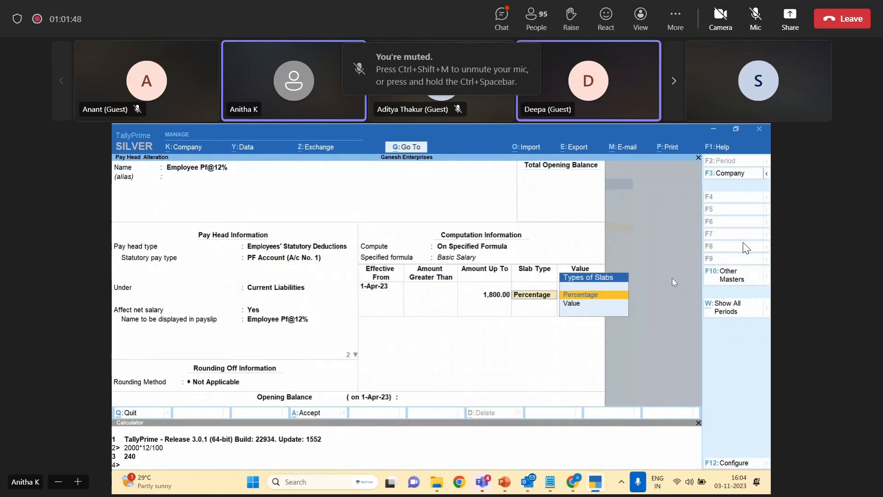
{"action": "key", "text": "BackSpace"}
{"action": "type", "text": "15000"}
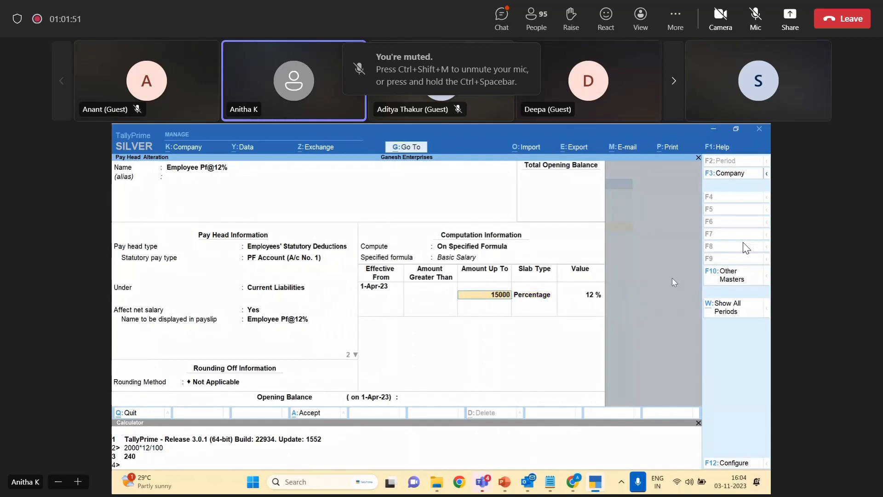
{"action": "key", "text": "Return"}
{"action": "key", "text": "Return"}
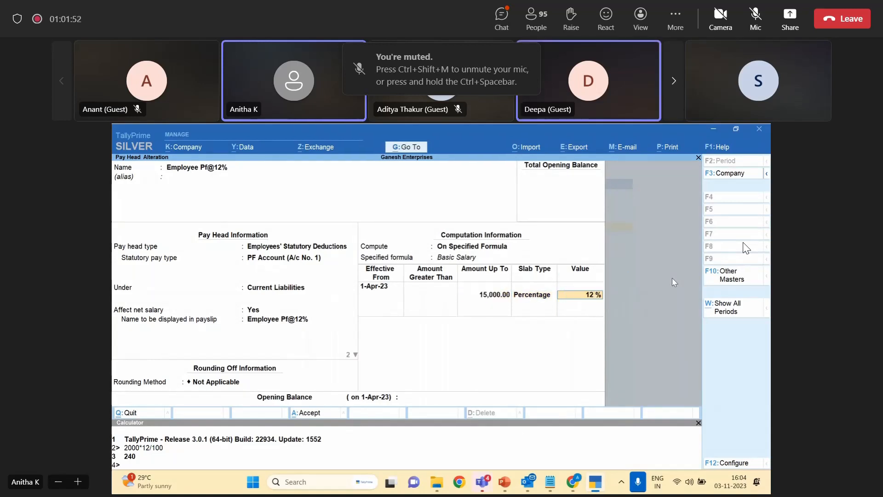
{"action": "key", "text": "Return"}
Add a slab for amounts greater than 15,000 with a fixed Value of 1,800, and save the pay head.
{"action": "key", "text": "Return"}
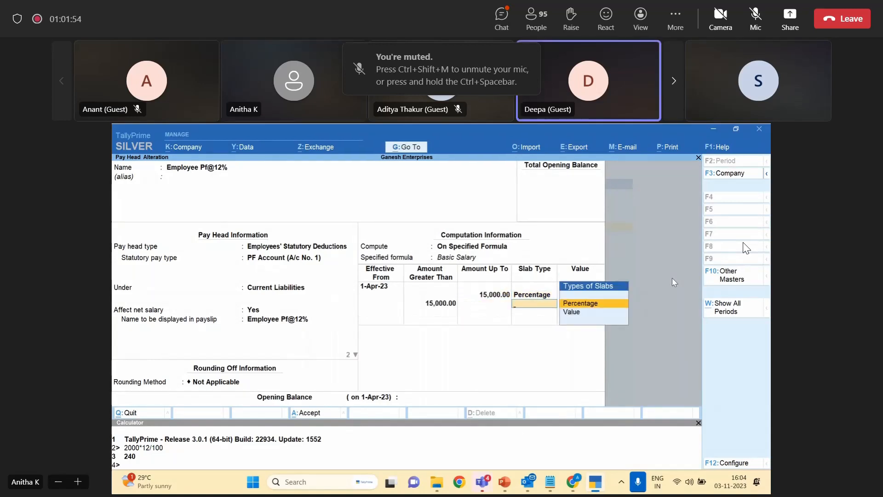
{"action": "key", "text": "Down"}
{"action": "key", "text": "Return"}
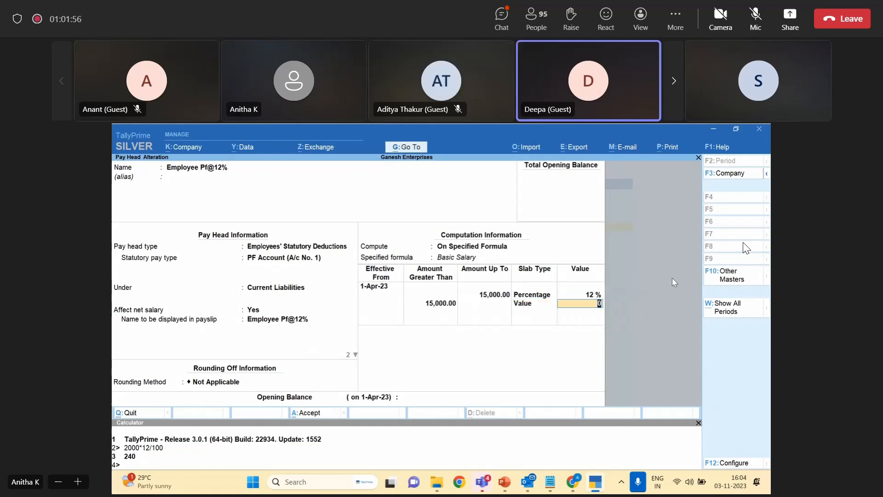
{"action": "type", "text": "1,8"}
{"action": "type", "text": "00"}
{"action": "key", "text": "Return"}
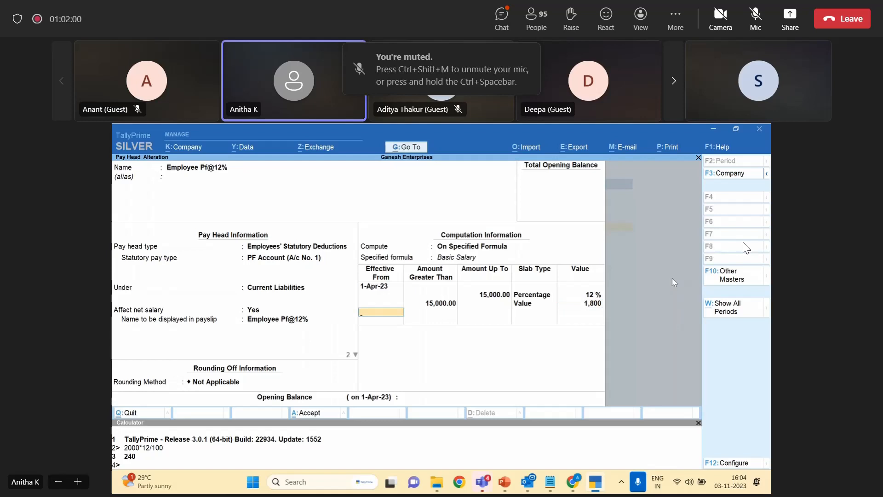
{"action": "key", "text": "Return"}
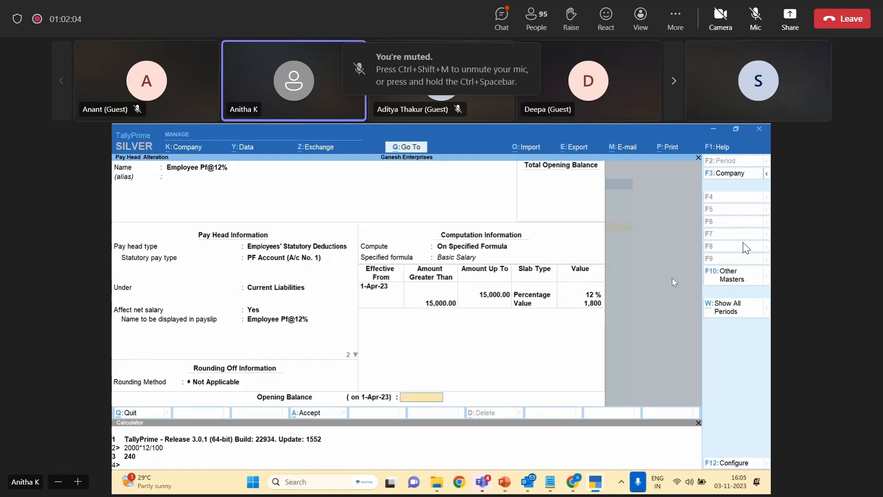
{"action": "key", "text": "Return"}
{"action": "key", "text": "Return"}
{"action": "key", "text": "Escape"}
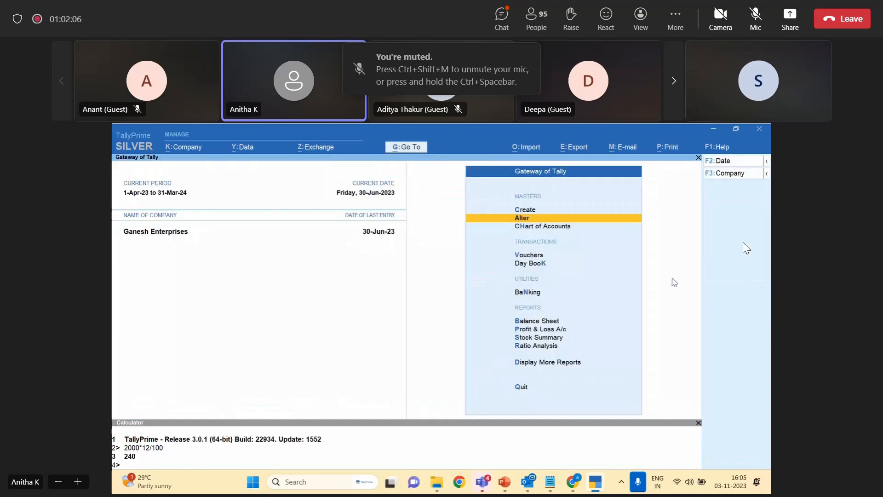
Open the defined salary details of the second listed employee from the payroll masters.
{"action": "key", "text": "Down"}
{"action": "key", "text": "Up"}
{"action": "key", "text": "Return"}
{"action": "key", "text": "Down"}
{"action": "key", "text": "Down"}
{"action": "key", "text": "Down"}
{"action": "key", "text": "Down"}
{"action": "key", "text": "Down"}
{"action": "key", "text": "Down"}
{"action": "key", "text": "Down"}
{"action": "key", "text": "Down"}
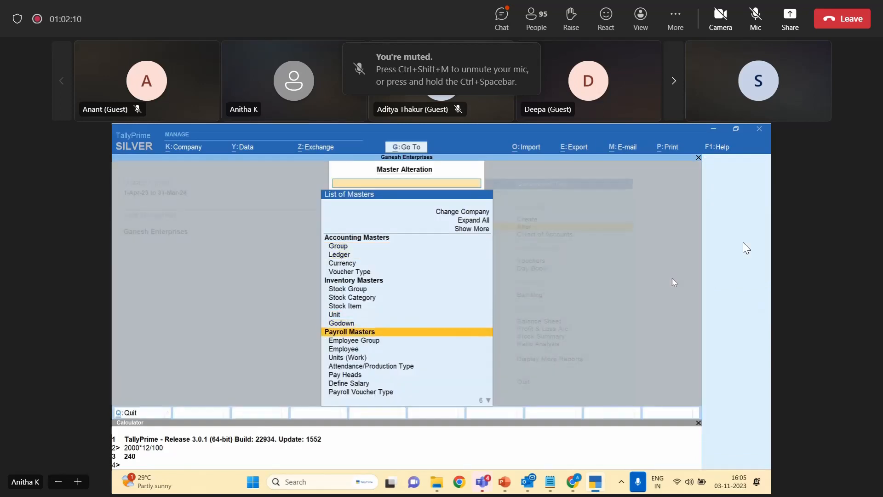
{"action": "key", "text": "Down"}
{"action": "key", "text": "Down"}
{"action": "key", "text": "Down"}
{"action": "key", "text": "Down"}
{"action": "key", "text": "Down"}
{"action": "key", "text": "Down"}
{"action": "key", "text": "Return"}
{"action": "key", "text": "Down"}
{"action": "key", "text": "Return"}
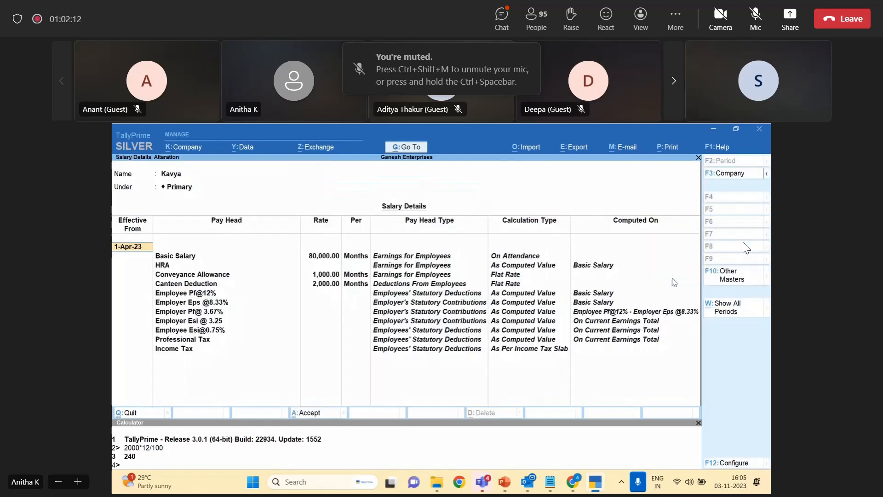
Calculate the employee's daily basic pay as 80000/30 in the built-in calculator, and close the salary details.
{"action": "key", "text": "ctrl+n"}
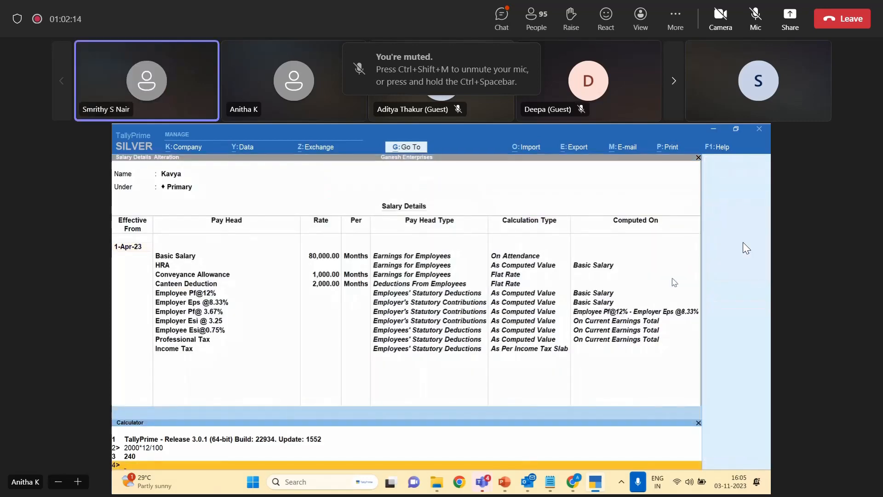
{"action": "type", "text": "80000/3"}
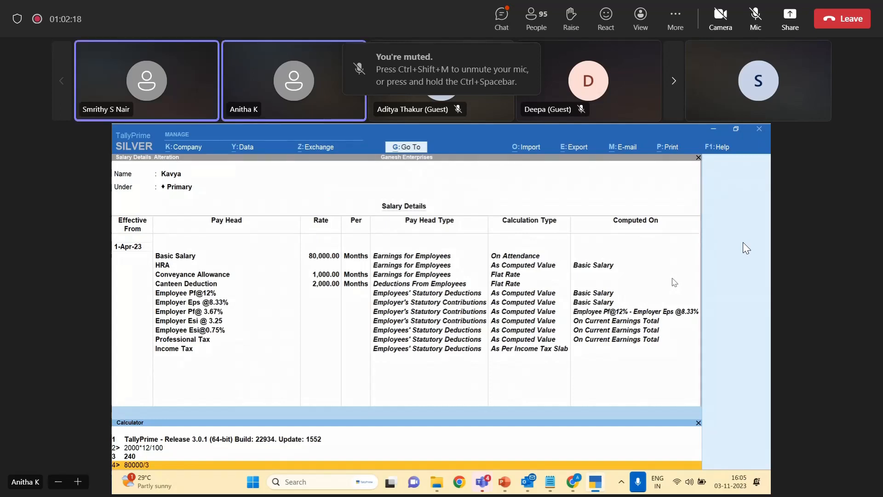
{"action": "type", "text": "0"}
{"action": "key", "text": "Return"}
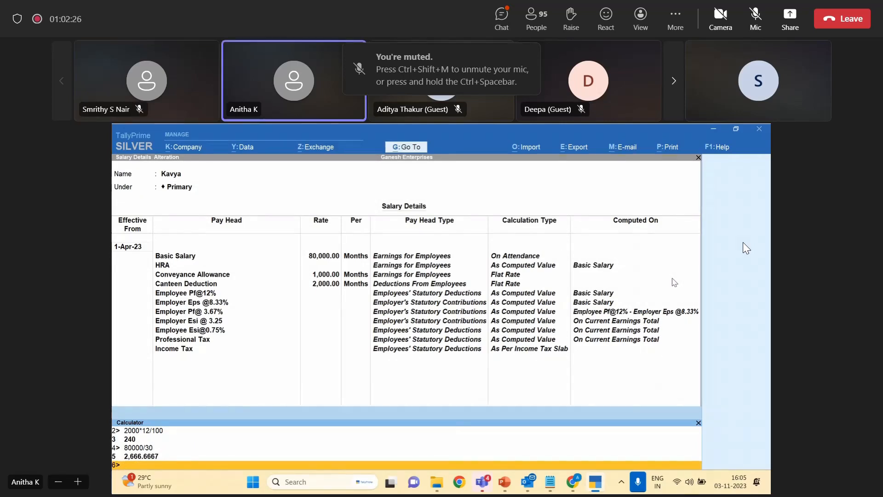
{"action": "key", "text": "ctrl+m"}
{"action": "key", "text": "Escape"}
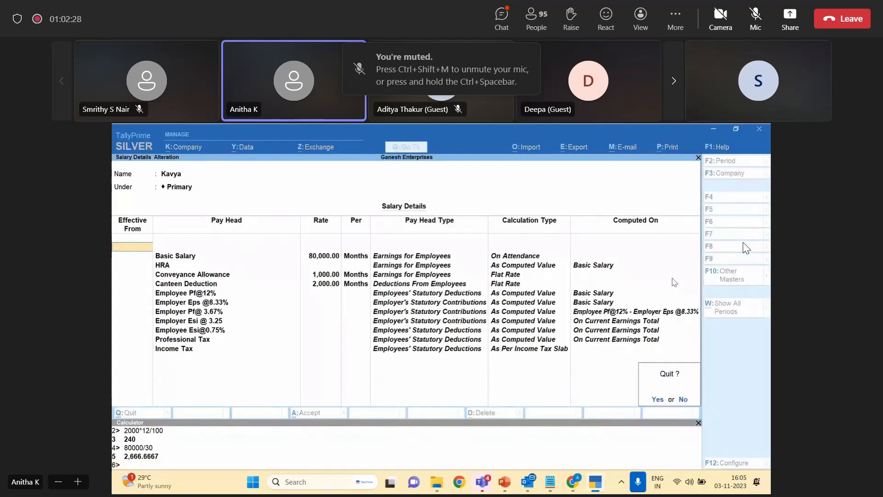
{"action": "key", "text": "y"}
{"action": "key", "text": "Escape"}
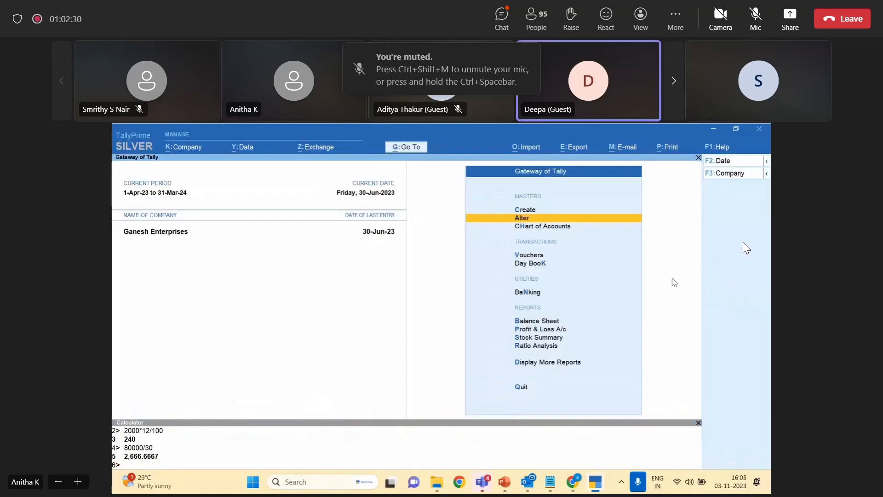
Check the Day Book for 30-Jun-23 and return to the gateway.
{"action": "key", "text": "ctrl+F4"}
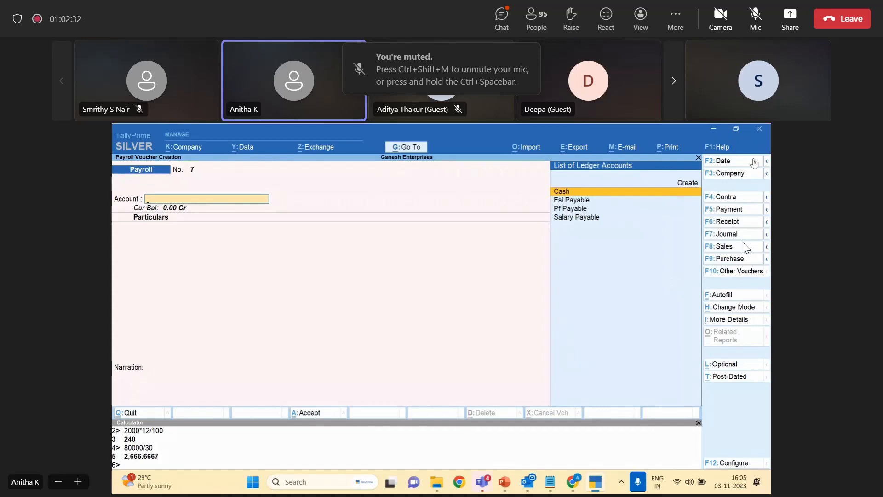
{"action": "key", "text": "Escape"}
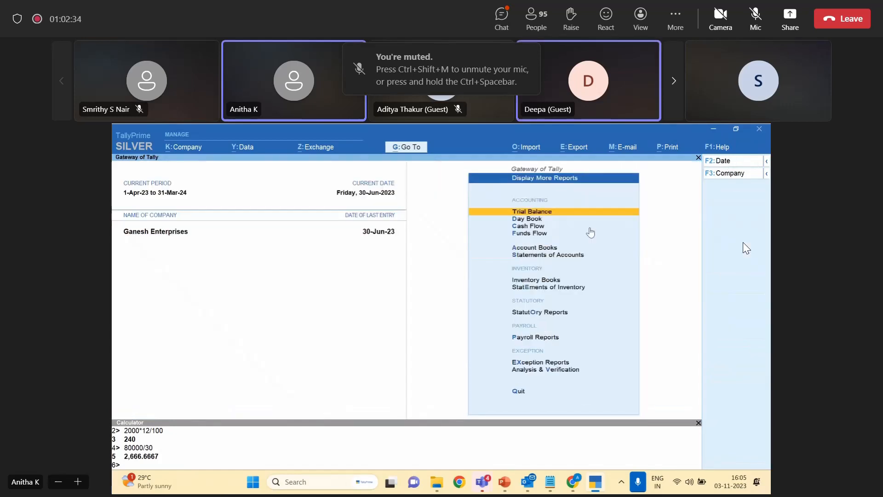
{"action": "key", "text": "k"}
{"action": "key", "text": "Escape"}
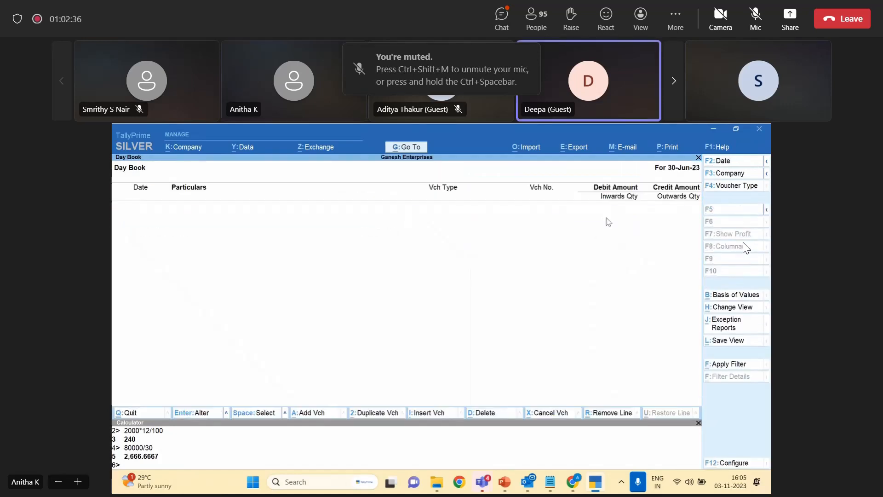
Start a new Attendance voucher and set its date to 1-Jun-23.
{"action": "key", "text": "v"}
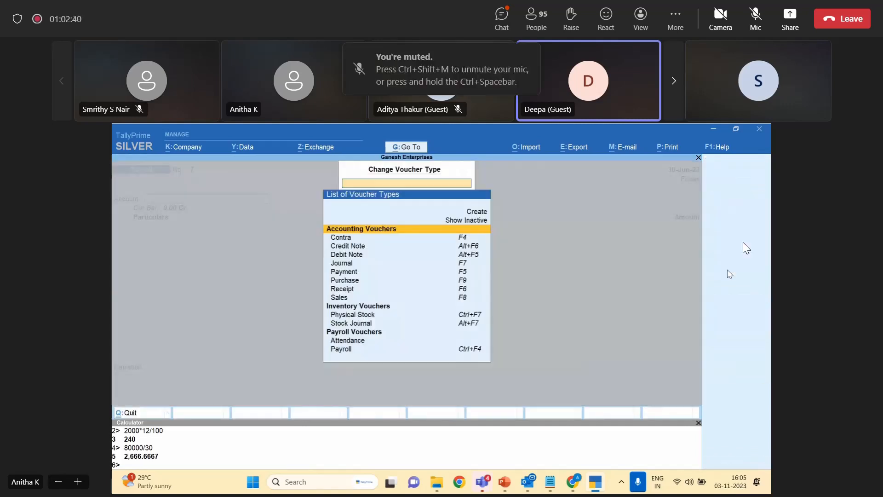
{"action": "left_click", "coordinate": [730, 272]}
{"action": "key", "text": "Down"}
{"action": "key", "text": "Down"}
{"action": "key", "text": "Down"}
{"action": "key", "text": "Down"}
{"action": "key", "text": "Down"}
{"action": "key", "text": "Down"}
{"action": "key", "text": "Down"}
{"action": "key", "text": "Down"}
{"action": "key", "text": "Down"}
{"action": "key", "text": "Down"}
{"action": "key", "text": "Down"}
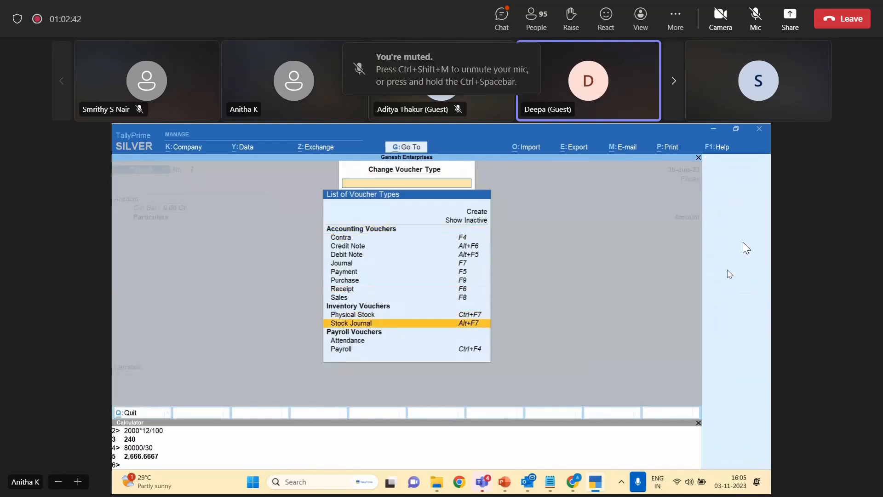
{"action": "key", "text": "Return"}
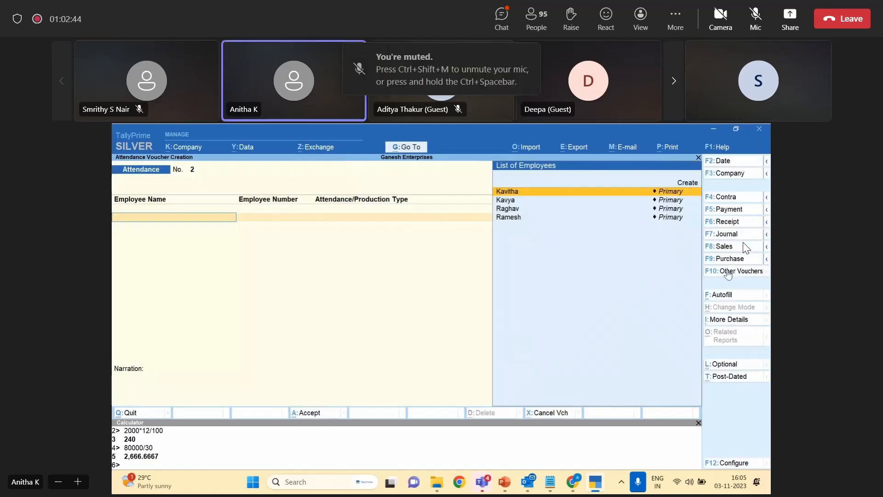
{"action": "left_click", "coordinate": [729, 162]}
{"action": "type", "text": "1"}
{"action": "key", "text": "Return"}
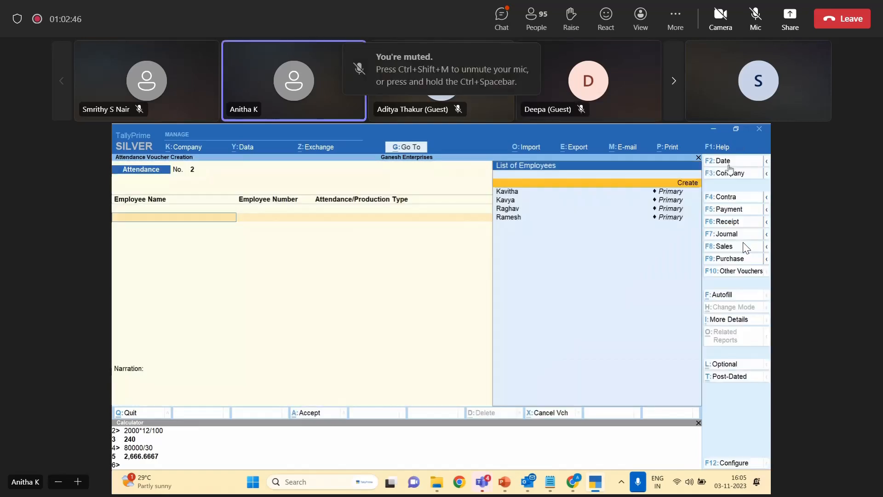
Record 30 days of Present attendance for the second listed employee.
{"action": "key", "text": "Down"}
{"action": "key", "text": "Down"}
{"action": "key", "text": "Return"}
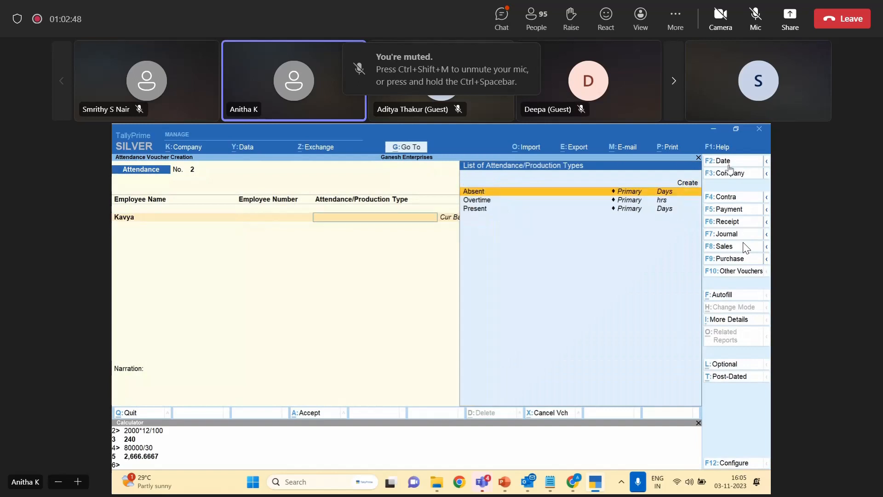
{"action": "key", "text": "Down"}
{"action": "key", "text": "Down"}
{"action": "key", "text": "Return"}
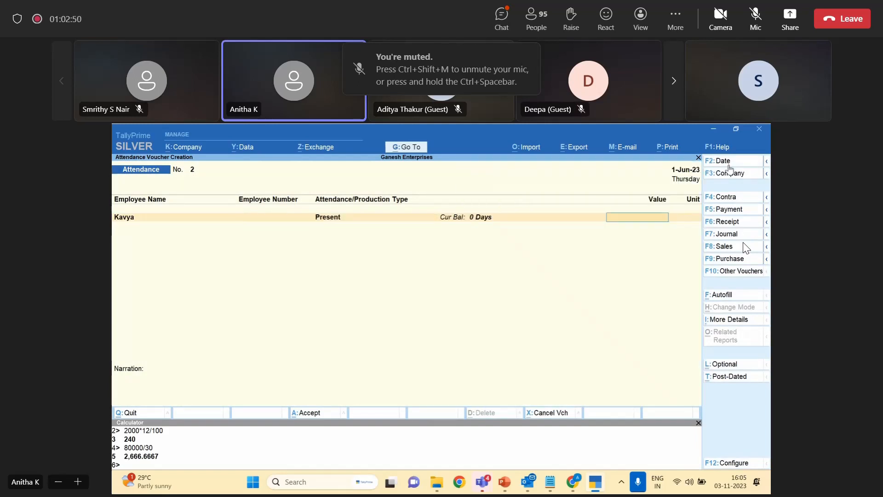
{"action": "type", "text": "0"}
{"action": "key", "text": "Return"}
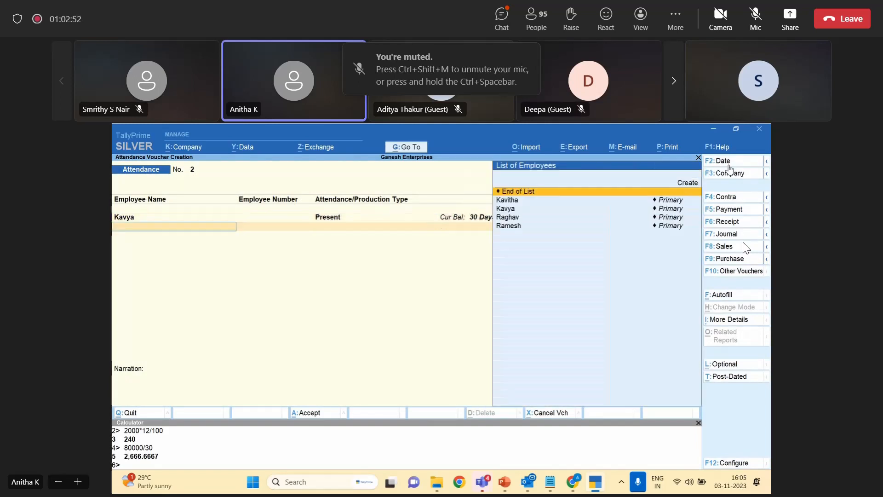
Change the attendance voucher's date to 30-6 and save the voucher without a narration.
{"action": "left_click", "coordinate": [730, 163]}
{"action": "type", "text": "30-6"}
{"action": "key", "text": "Return"}
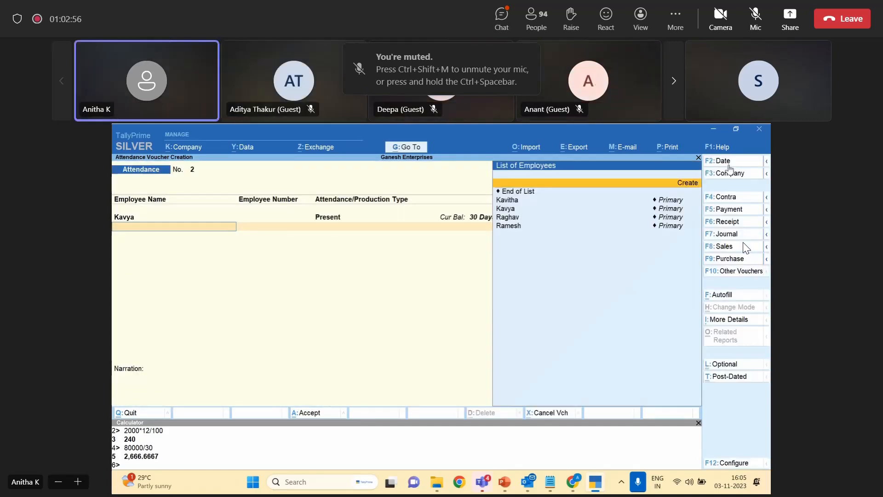
{"action": "left_click", "coordinate": [729, 165]}
{"action": "type", "text": "30-6"}
{"action": "key", "text": "Return"}
{"action": "key", "text": "alt+c"}
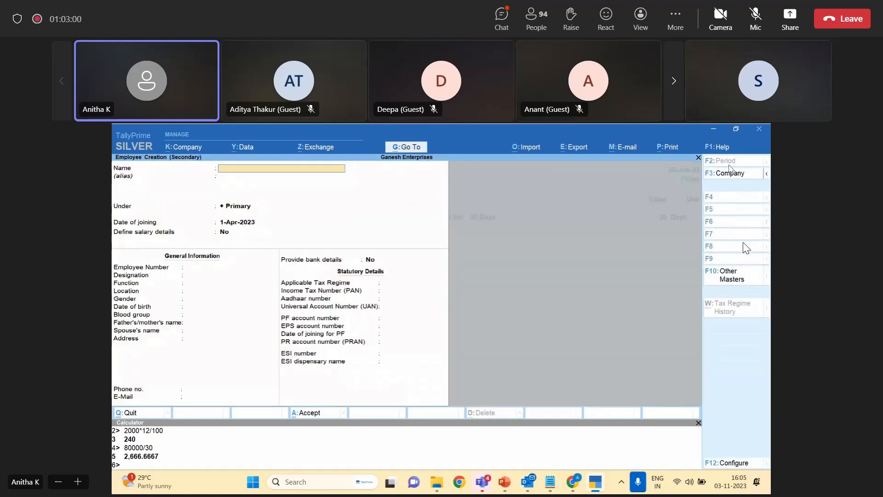
{"action": "key", "text": "Escape"}
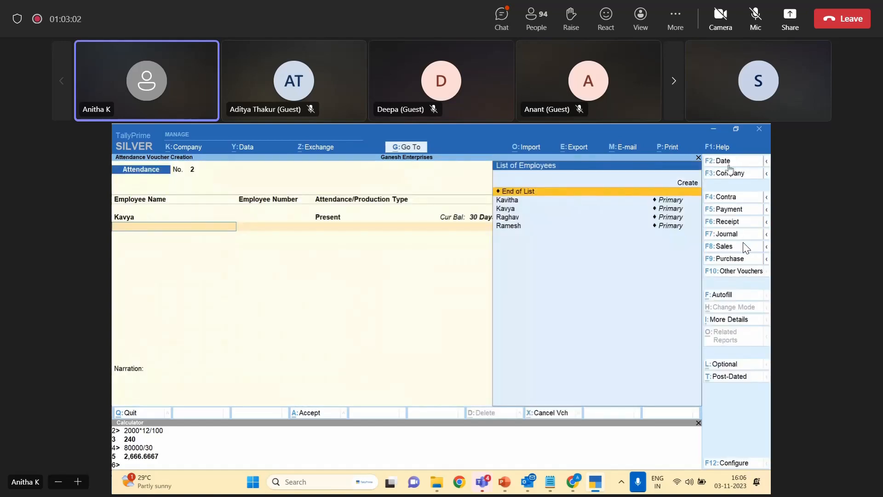
{"action": "key", "text": "Return"}
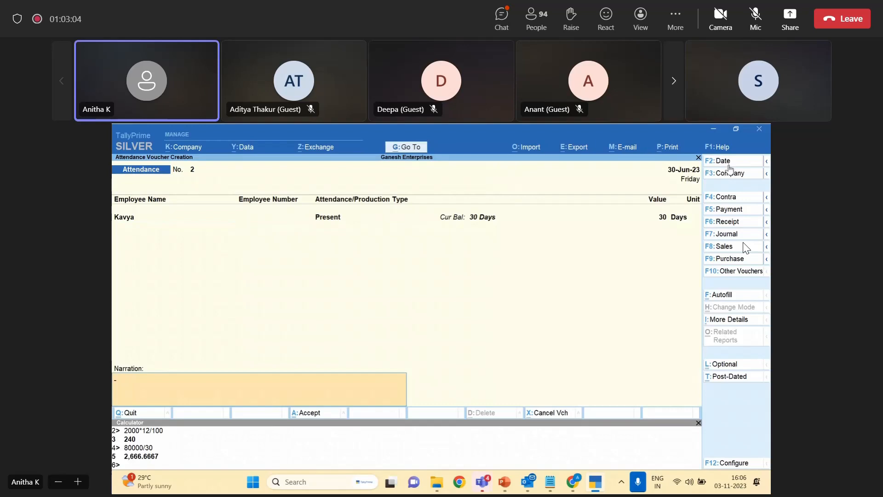
{"action": "key", "text": "Return"}
{"action": "key", "text": "Return"}
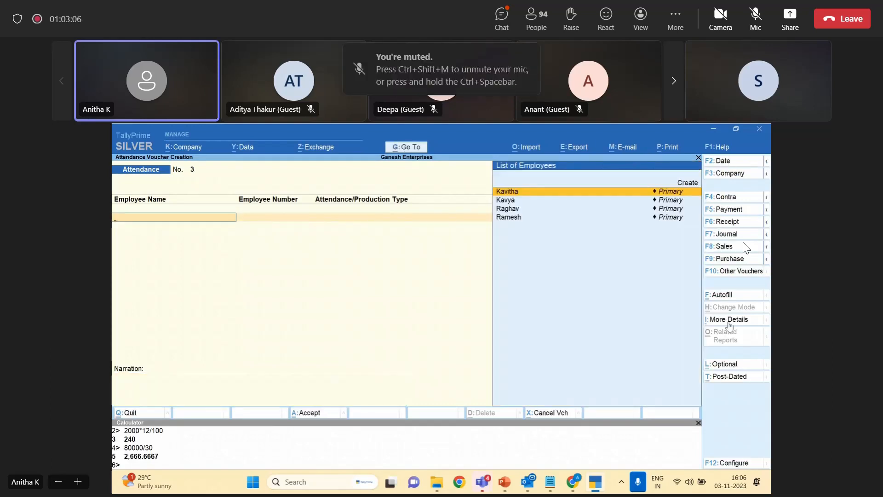
Switch from the new Attendance voucher to a new Payroll voucher.
{"action": "left_click", "coordinate": [745, 271]}
{"action": "key", "text": "Return"}
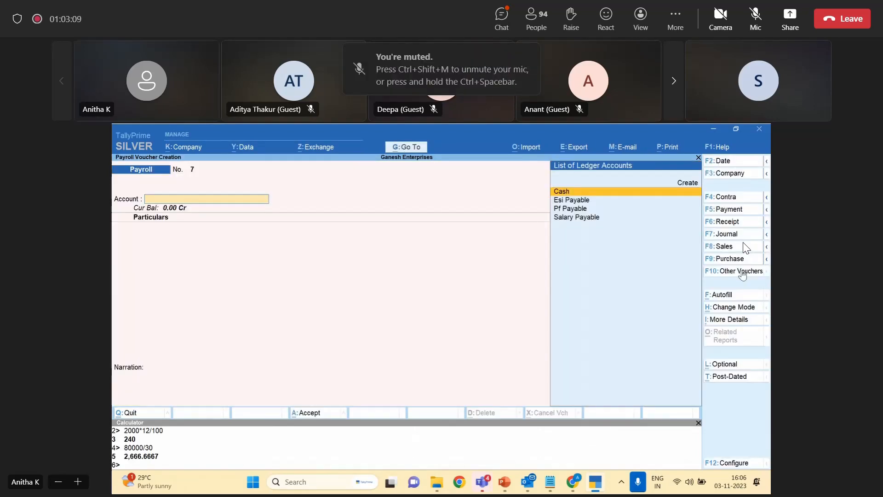
{"action": "left_click", "coordinate": [715, 295]}
{"action": "key", "text": "Return"}
{"action": "key", "text": "Down"}
{"action": "key", "text": "Down"}
{"action": "key", "text": "Down"}
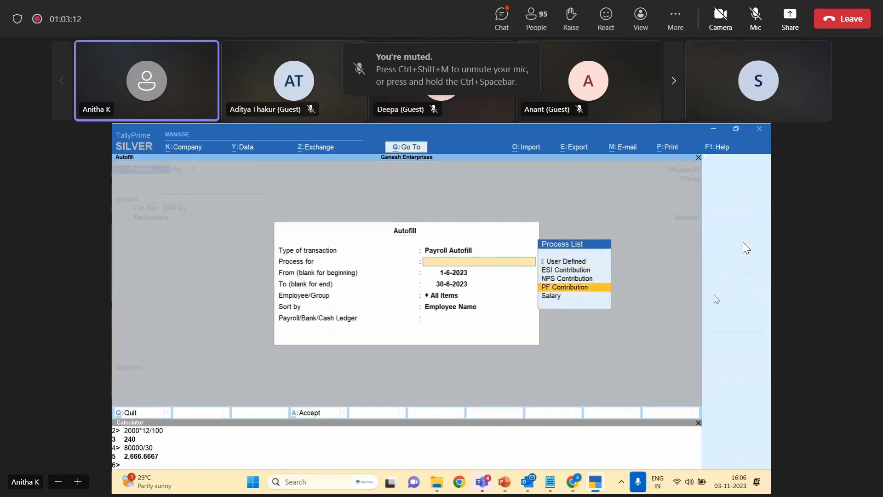
{"action": "key", "text": "Down"}
{"action": "key", "text": "Return"}
{"action": "key", "text": "Return"}
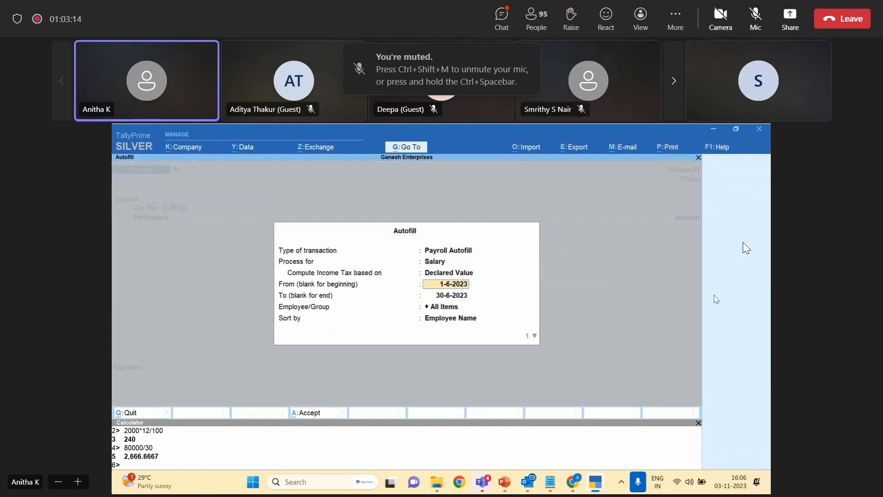
{"action": "key", "text": "Return"}
{"action": "key", "text": "Return"}
{"action": "key", "text": "Return"}
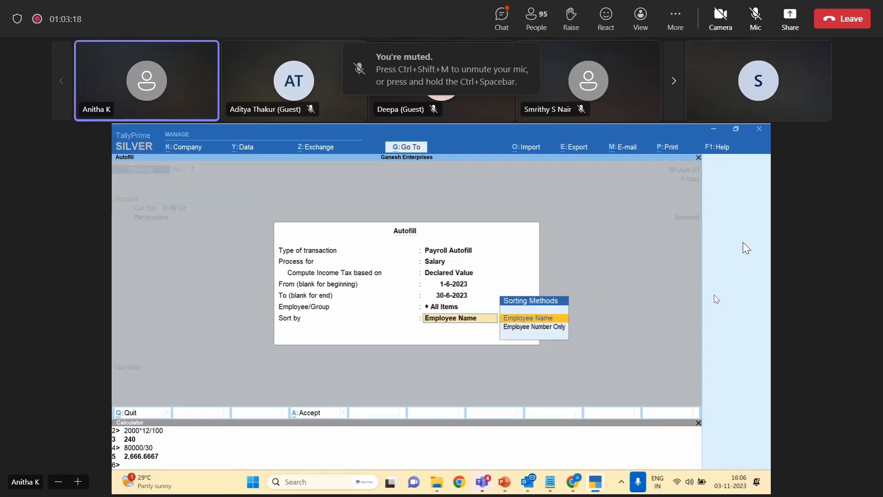
{"action": "key", "text": "Return"}
{"action": "key", "text": "Down"}
{"action": "key", "text": "Down"}
{"action": "key", "text": "Down"}
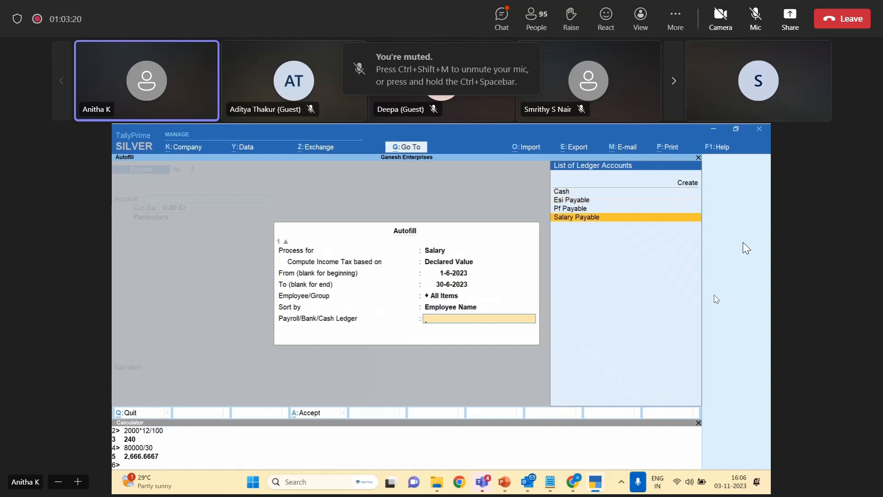
{"action": "key", "text": "Return"}
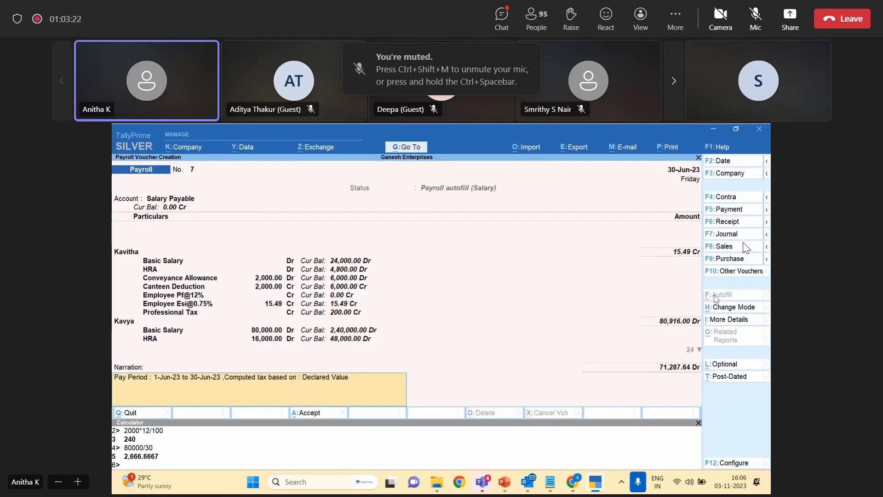
{"action": "key", "text": "Escape"}
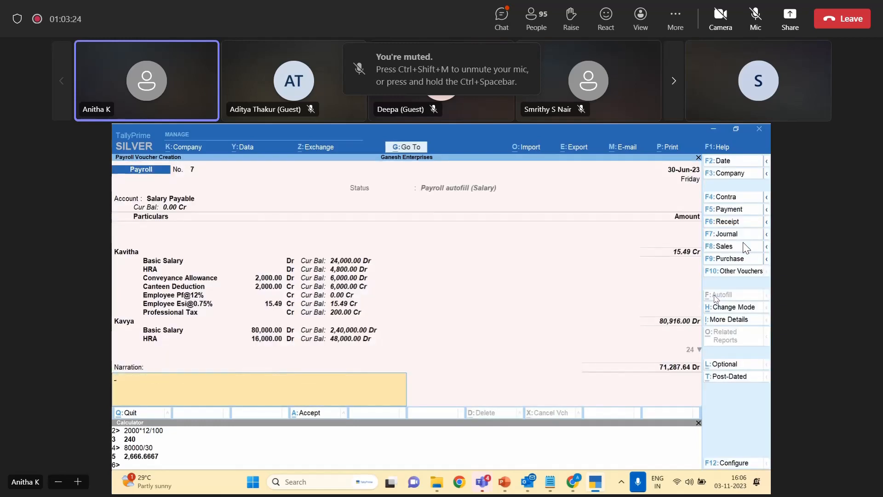
{"action": "key", "text": "Escape"}
{"action": "key", "text": "Return"}
{"action": "key", "text": "Return"}
Set up a payroll autofill that processes Salary on Declared Value for 1-6-2023 to 30-6-2023.
{"action": "left_click", "coordinate": [715, 295]}
{"action": "key", "text": "Return"}
{"action": "key", "text": "Down"}
{"action": "key", "text": "Down"}
{"action": "key", "text": "Down"}
{"action": "key", "text": "Down"}
{"action": "key", "text": "Return"}
{"action": "key", "text": "Return"}
{"action": "key", "text": "Return"}
{"action": "key", "text": "Return"}
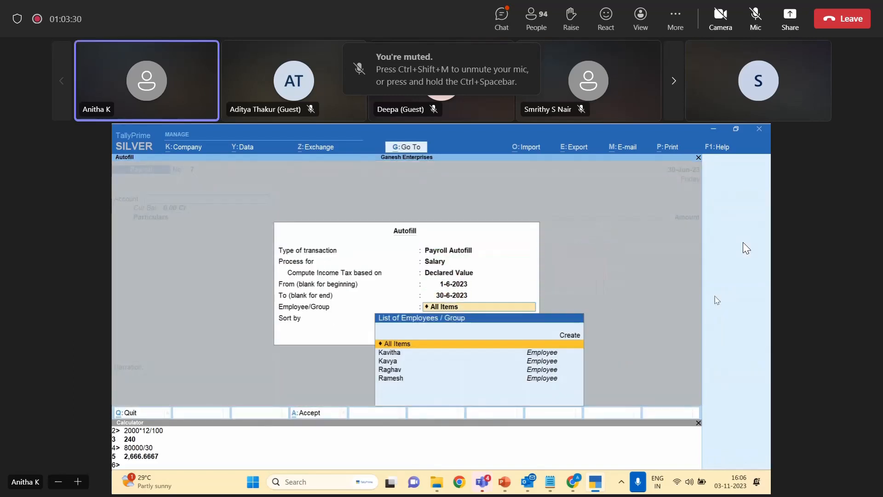
Limit the autofill to the second listed employee, sorted by Employee Name, and post it to the Salary Payable ledger.
{"action": "type", "text": "Ka"}
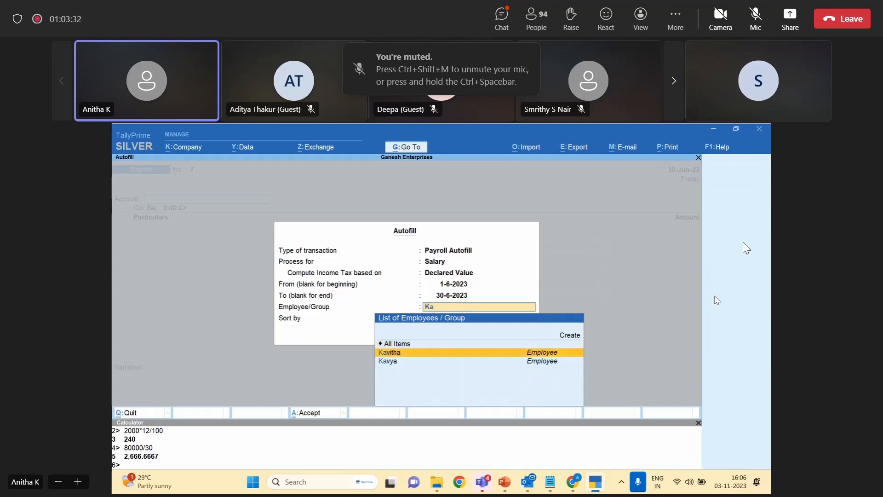
{"action": "key", "text": "Down"}
{"action": "key", "text": "Return"}
{"action": "key", "text": "Return"}
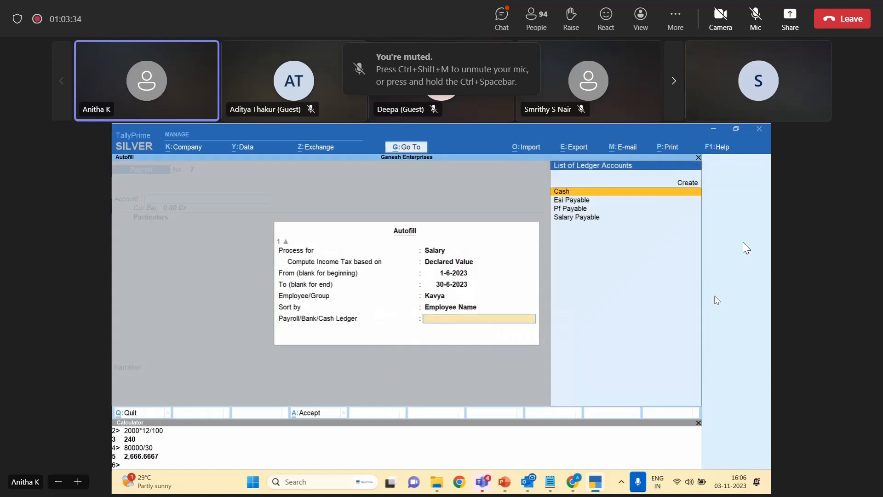
{"action": "key", "text": "Down"}
{"action": "key", "text": "Down"}
{"action": "key", "text": "Down"}
{"action": "key", "text": "Return"}
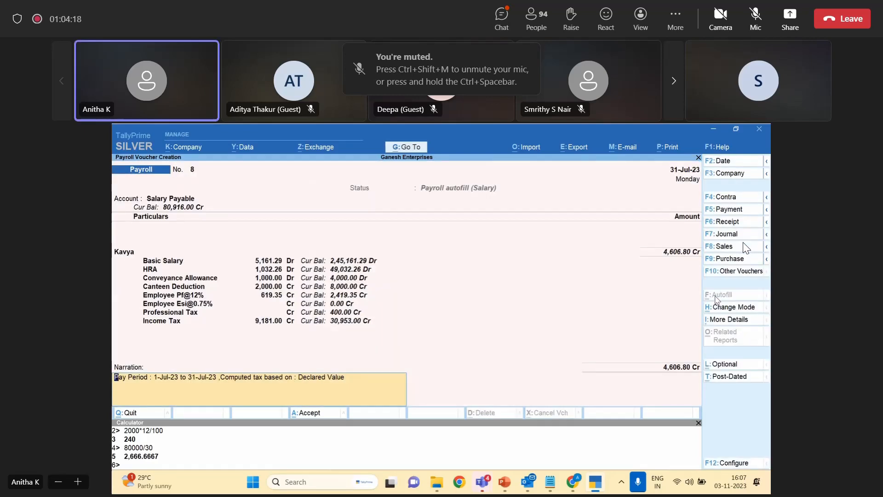
Calculate 12% of the July Basic Salary in the built-in calculator as 5161.29*12/100.
{"action": "key", "text": "ctrl+n"}
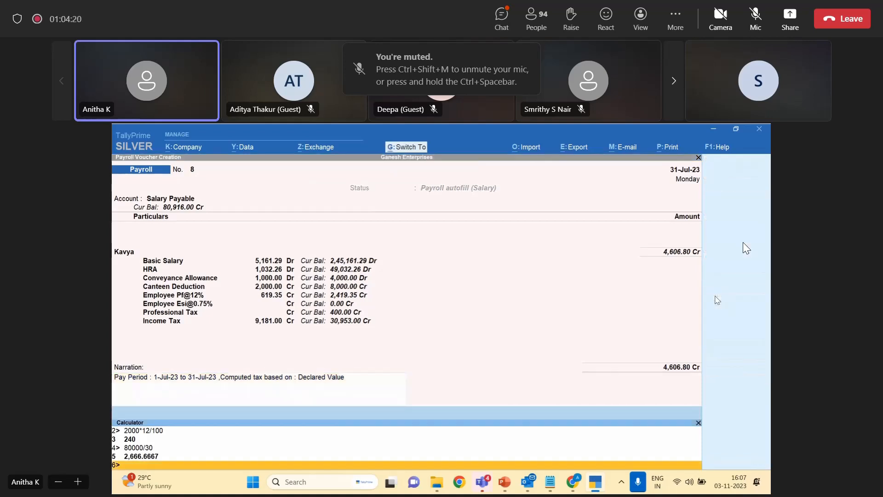
{"action": "type", "text": "515"}
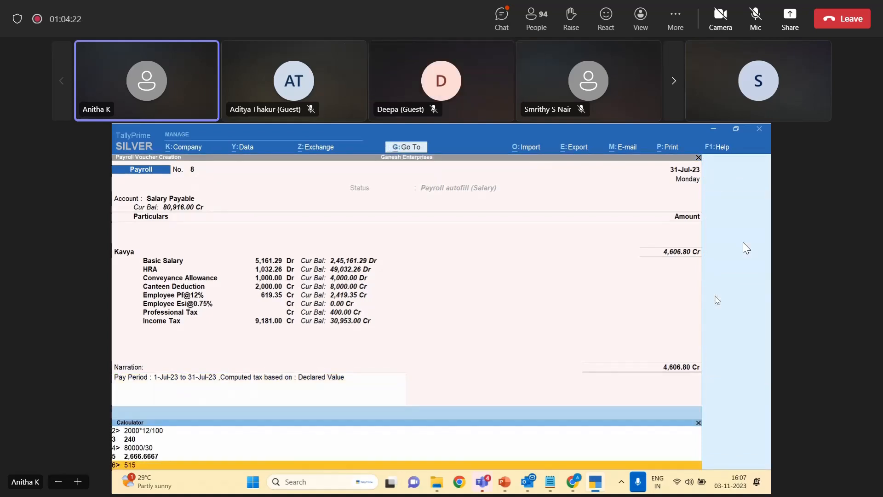
{"action": "key", "text": "BackSpace"}
{"action": "type", "text": "61"}
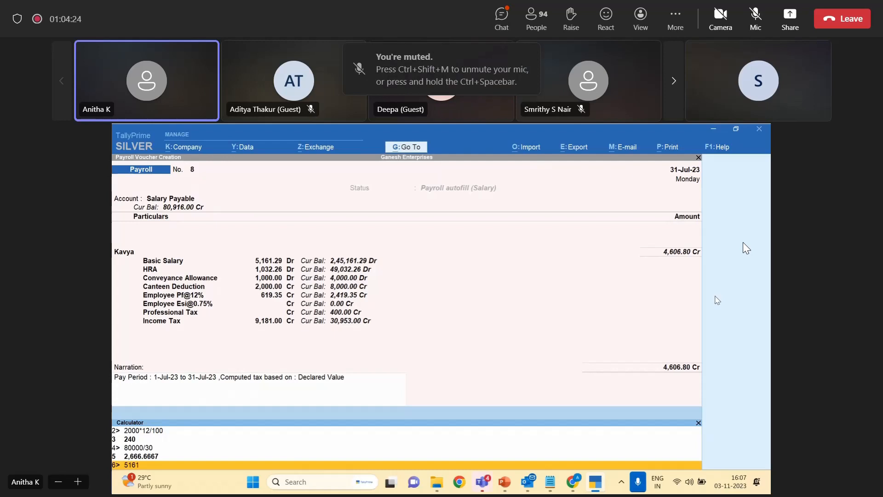
{"action": "type", "text": ".29*12/100"}
{"action": "key", "text": "Return"}
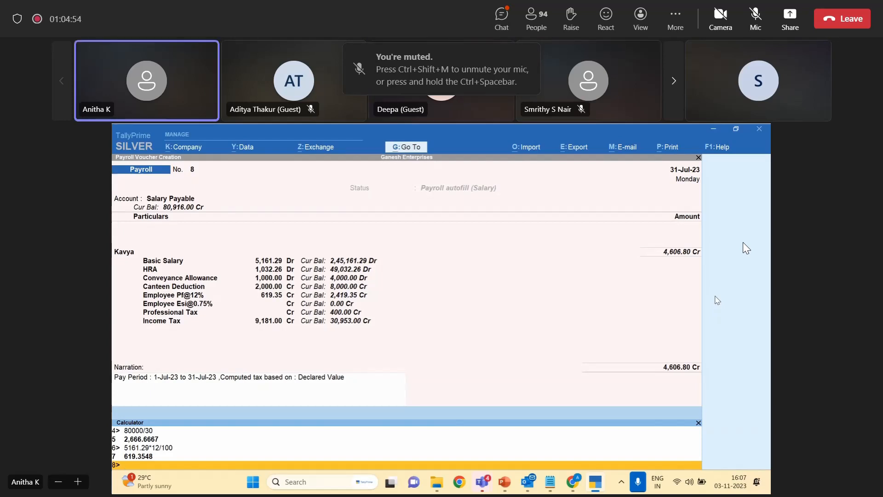
Quit the July payroll voucher without saving it and open the Day Book.
{"action": "key", "text": "ctrl+n"}
{"action": "key", "text": "Escape"}
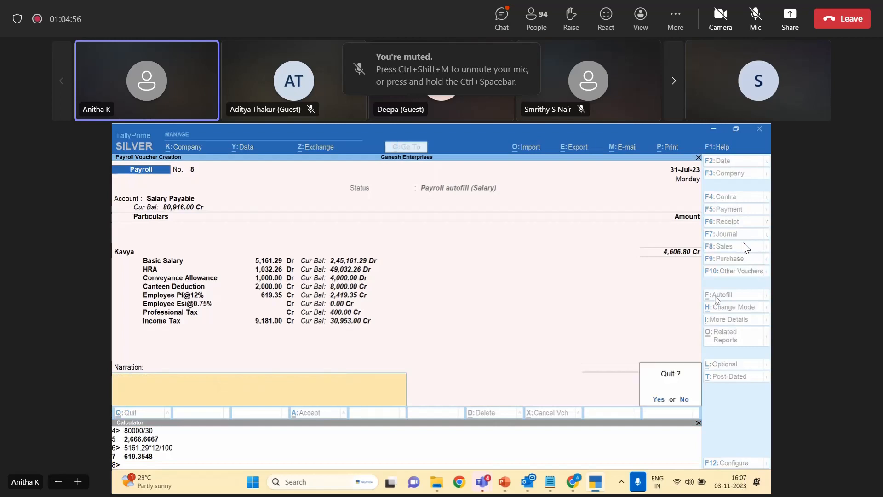
{"action": "key", "text": "y"}
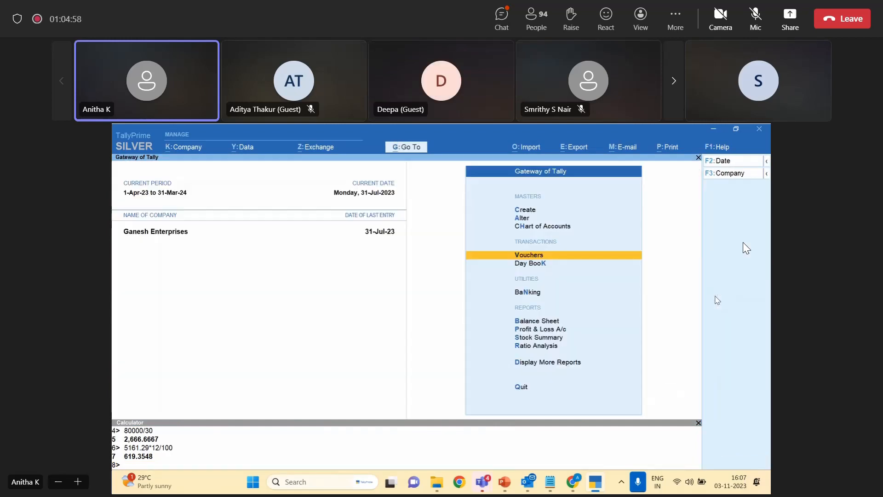
{"action": "key", "text": "d"}
{"action": "key", "text": "d"}
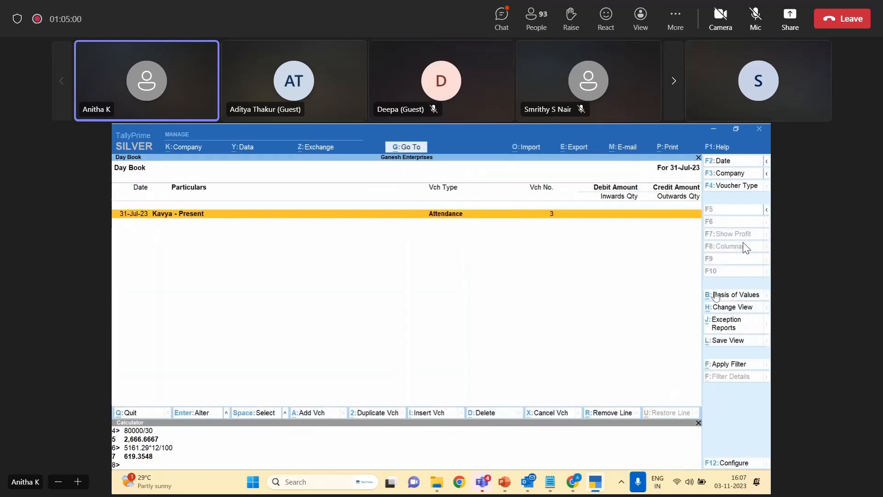
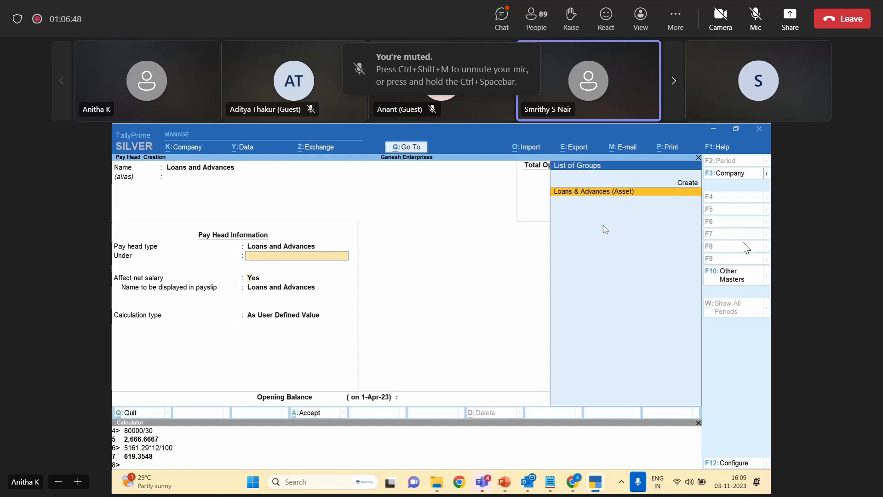
Place the Loans and Advances pay head under Loans & Advances (Asset) and try the Flat Rate and As User Defined Value calculation types.
{"action": "key", "text": "Return"}
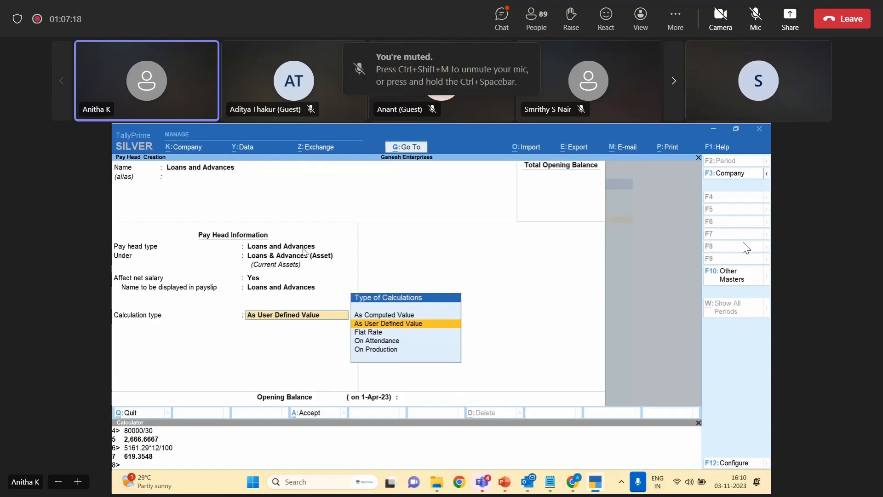
{"action": "key", "text": "Down"}
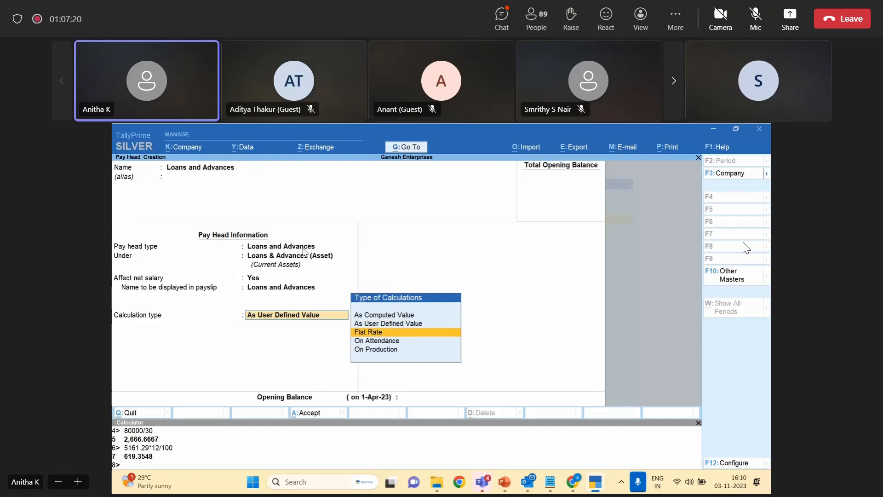
{"action": "key", "text": "Return"}
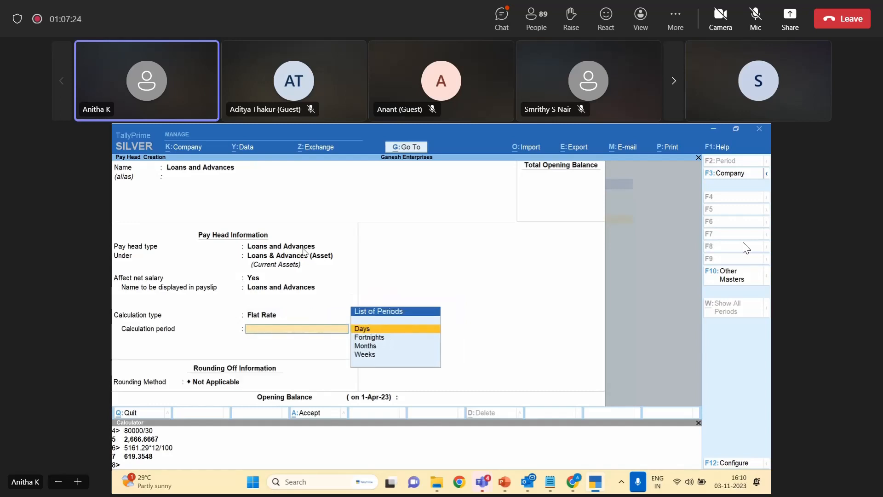
{"action": "key", "text": "BackSpace"}
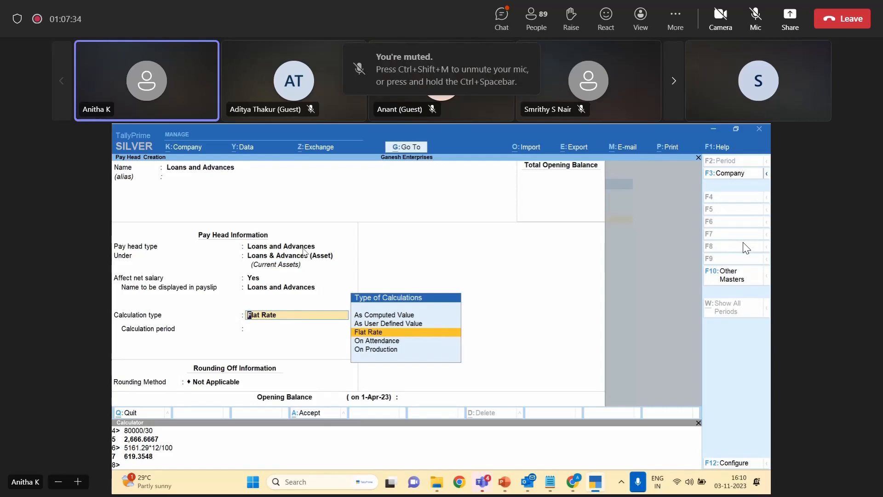
{"action": "key", "text": "Up"}
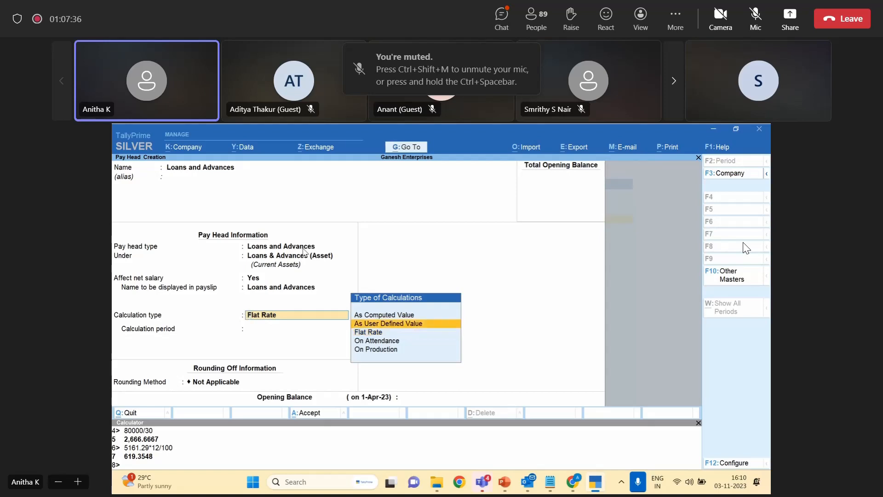
{"action": "key", "text": "Return"}
{"action": "key", "text": "BackSpace"}
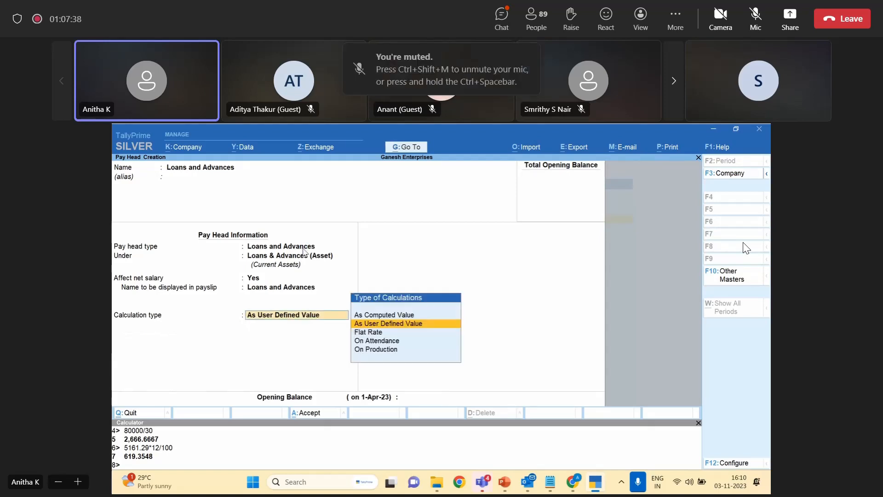
Set the pay head's calculation type to As Computed Value without rounding, computed On Specified Formula.
{"action": "key", "text": "Up"}
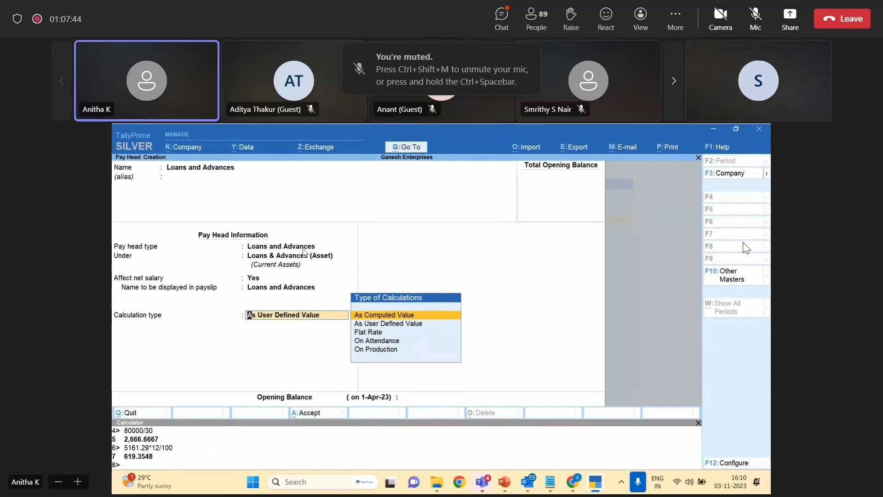
{"action": "key", "text": "Return"}
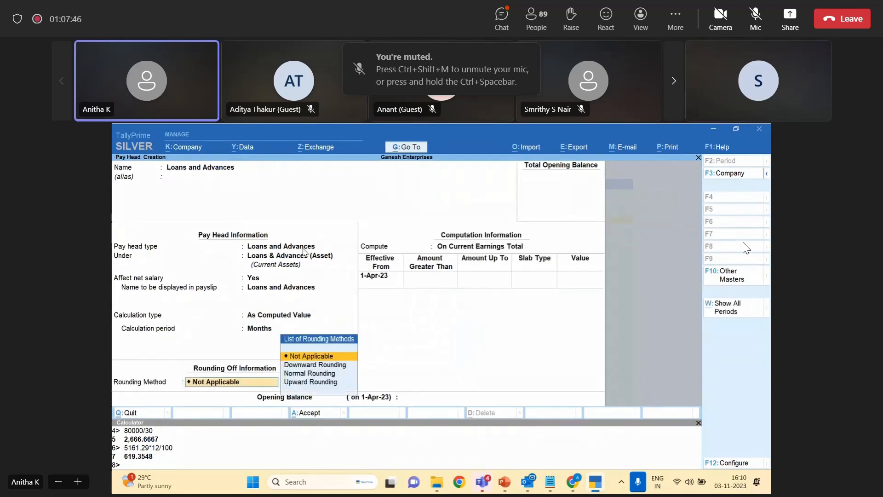
{"action": "key", "text": "Return"}
{"action": "key", "text": "Down"}
{"action": "key", "text": "Down"}
{"action": "key", "text": "Return"}
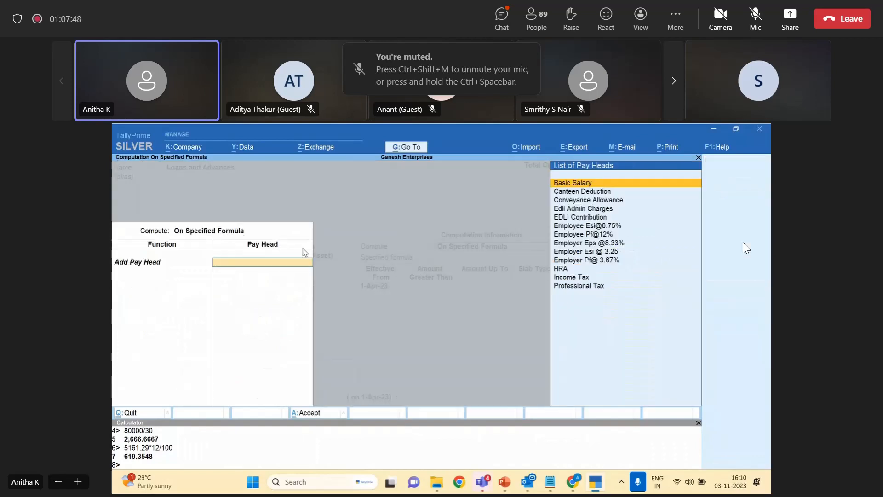
Base the specified formula on Basic Salary with a Percentage slab of 10%.
{"action": "key", "text": "Return"}
{"action": "key", "text": "Return"}
{"action": "key", "text": "Return"}
{"action": "key", "text": "Return"}
{"action": "key", "text": "Return"}
{"action": "key", "text": "Return"}
{"action": "type", "text": "10"}
{"action": "key", "text": "Return"}
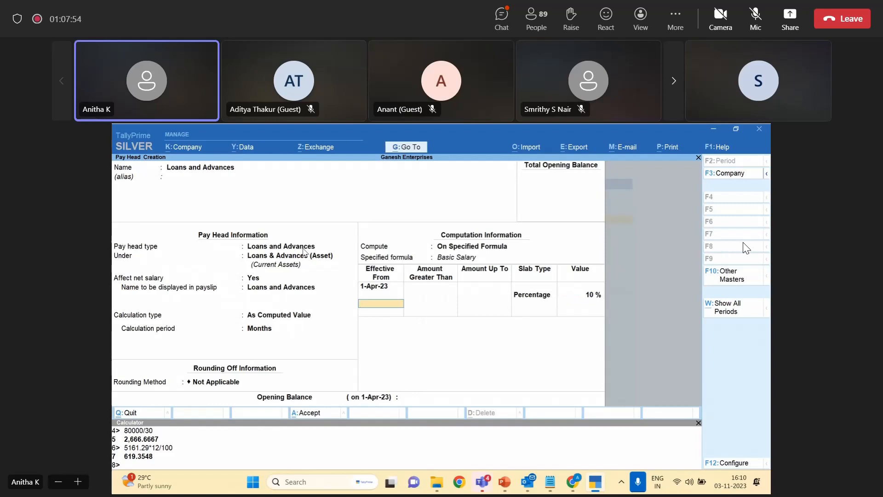
Change the pay head's calculation type to Flat Rate with a Months period, and quit its creation without saving.
{"action": "key", "text": "BackSpace"}
{"action": "key", "text": "BackSpace"}
{"action": "key", "text": "BackSpace"}
{"action": "key", "text": "BackSpace"}
{"action": "key", "text": "BackSpace"}
{"action": "key", "text": "BackSpace"}
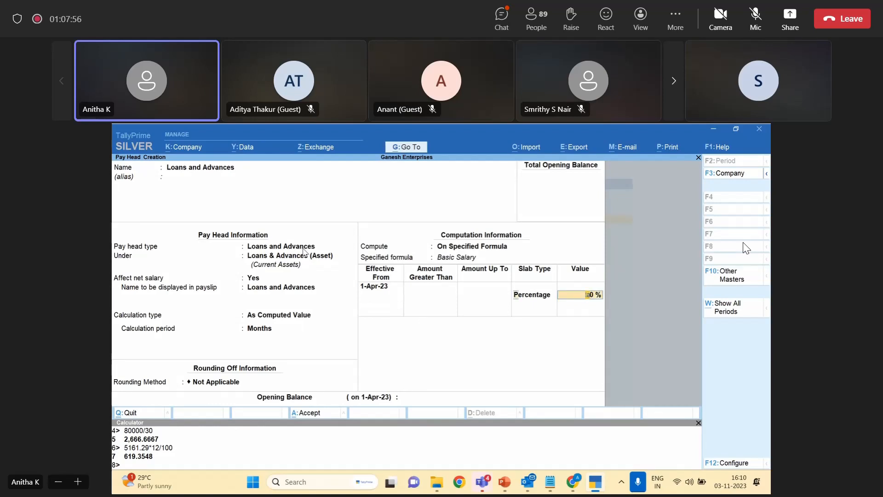
{"action": "key", "text": "BackSpace"}
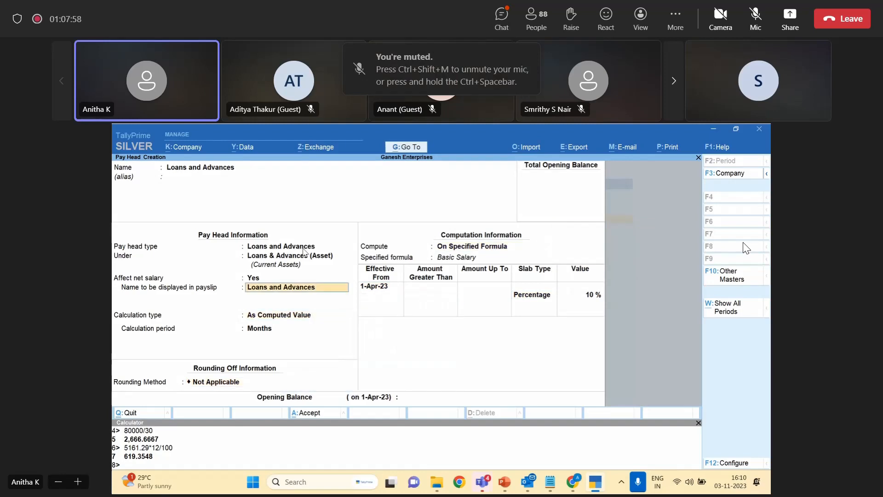
{"action": "key", "text": "Return"}
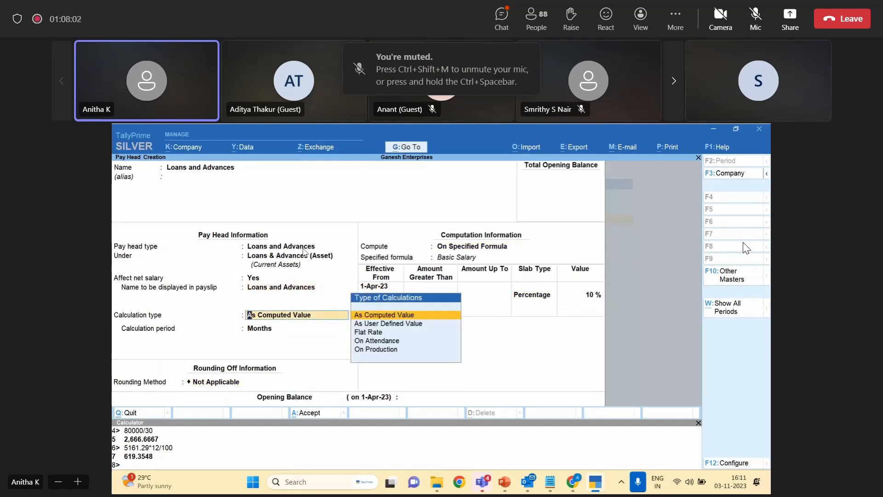
{"action": "key", "text": "Down"}
{"action": "key", "text": "Down"}
{"action": "key", "text": "Return"}
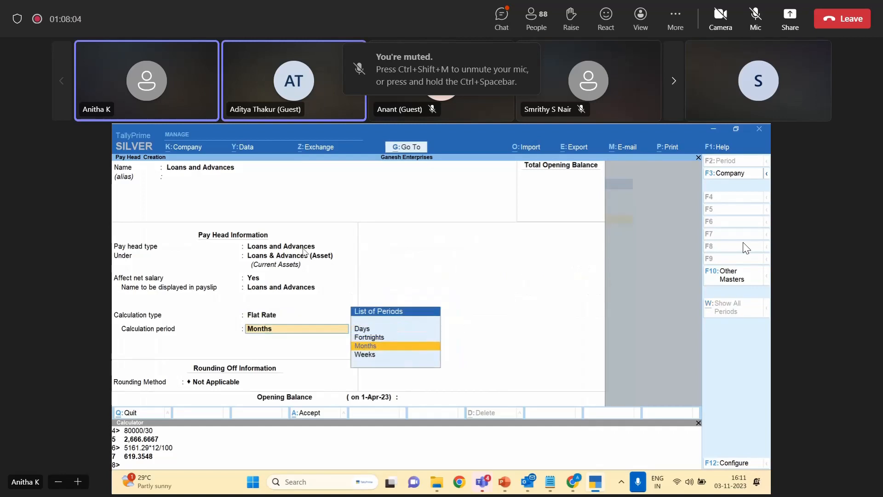
{"action": "key", "text": "Return"}
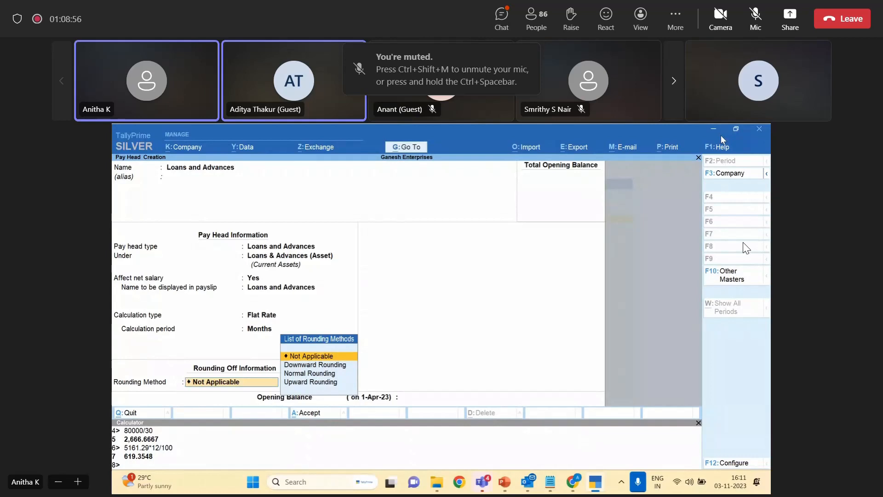
{"action": "key", "text": "Escape"}
{"action": "key", "text": "Return"}
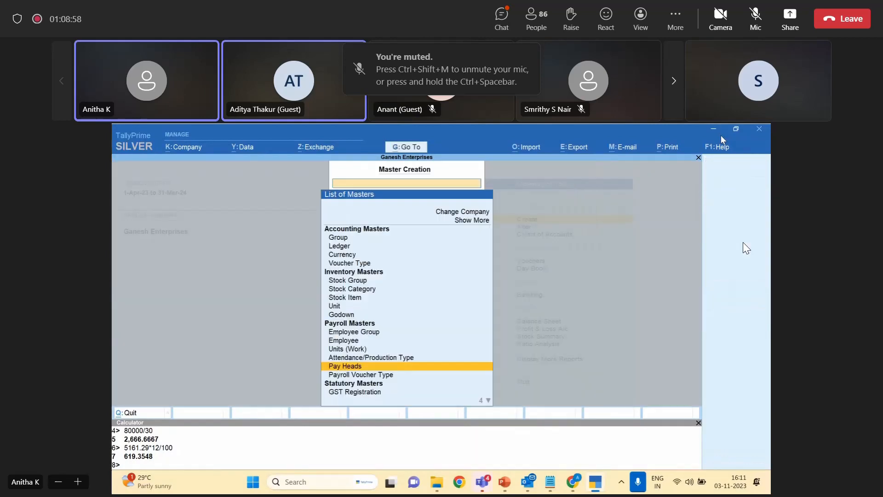
{"action": "key", "text": "Escape"}
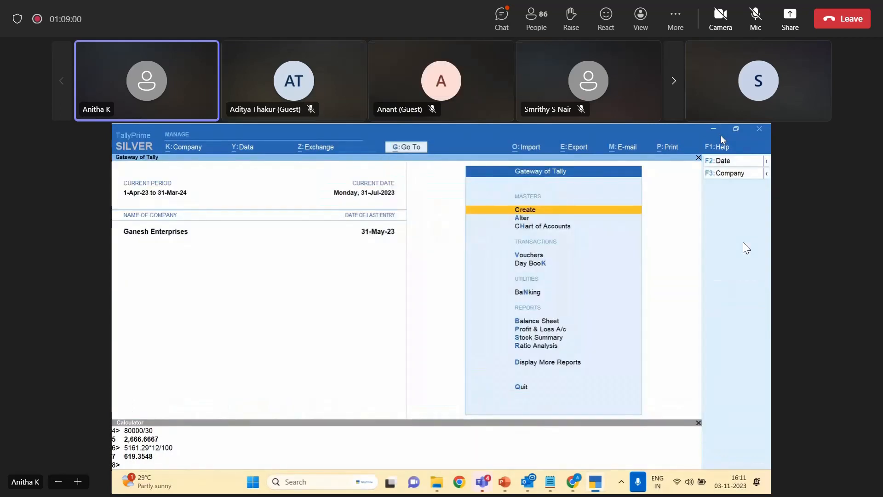
{"action": "key", "text": "Return"}
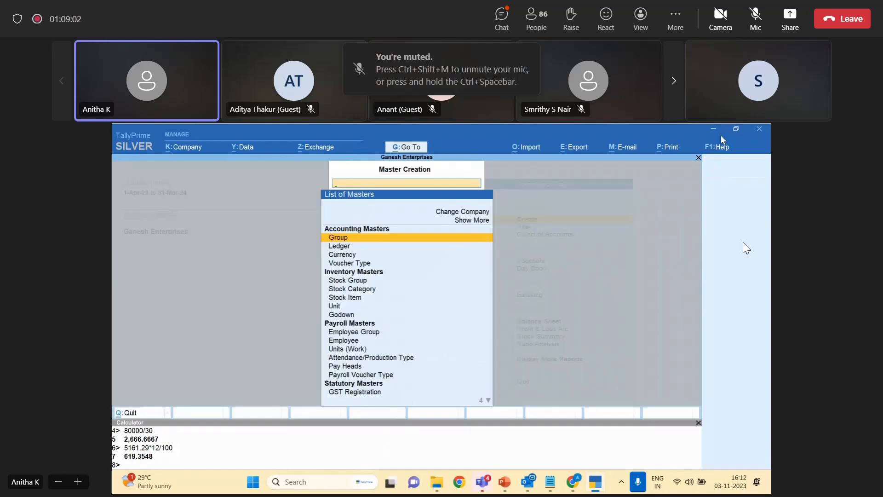
{"action": "key", "text": "Down"}
{"action": "key", "text": "Down"}
{"action": "key", "text": "Down"}
{"action": "key", "text": "Down"}
{"action": "key", "text": "Down"}
{"action": "key", "text": "Down"}
{"action": "key", "text": "Down"}
{"action": "key", "text": "Down"}
{"action": "key", "text": "Down"}
{"action": "key", "text": "Down"}
{"action": "key", "text": "Down"}
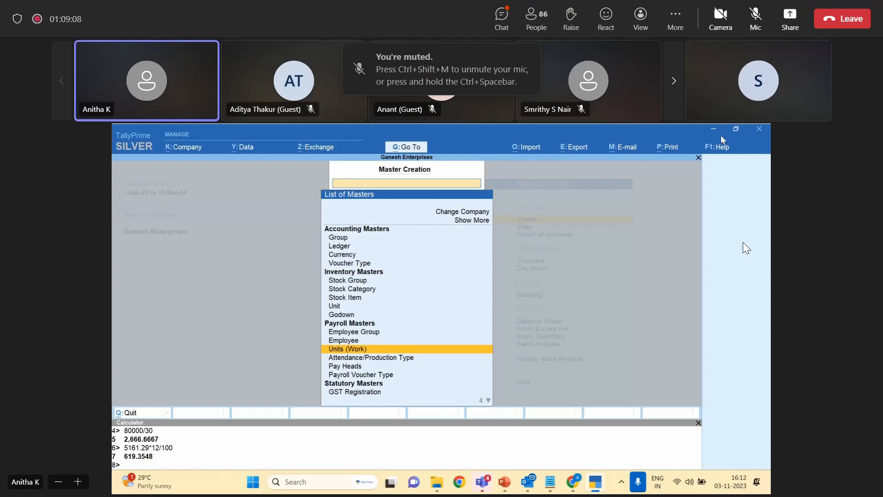
{"action": "key", "text": "Return"}
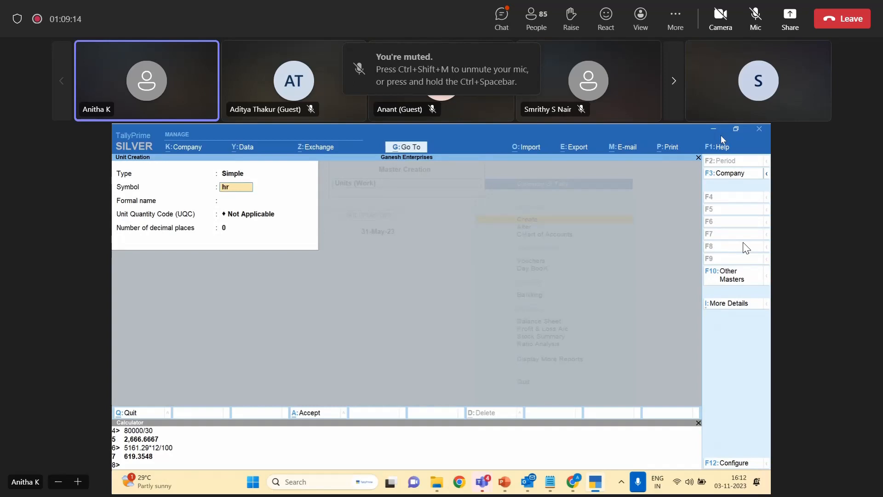
{"action": "key", "text": "Escape"}
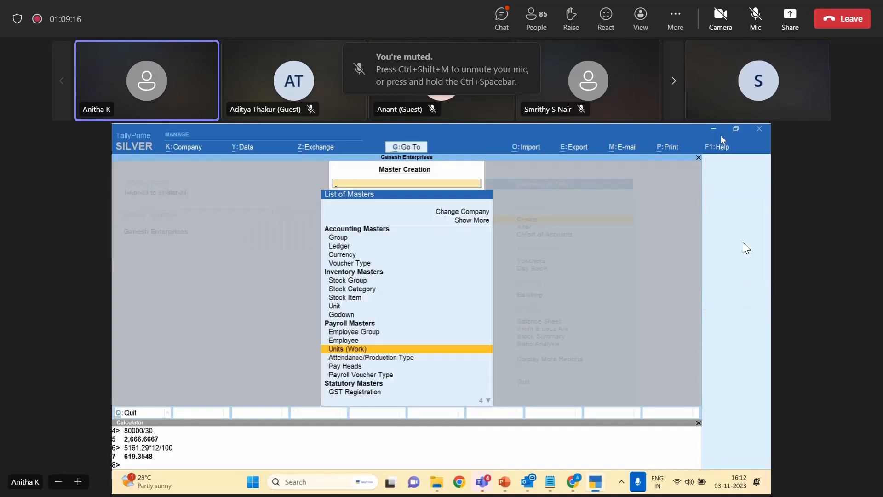
Try to create a simple work unit with the symbol hrs.
{"action": "key", "text": "Down"}
{"action": "key", "text": "Down"}
{"action": "key", "text": "Down"}
{"action": "key", "text": "Down"}
{"action": "key", "text": "Down"}
{"action": "key", "text": "Down"}
{"action": "key", "text": "Down"}
{"action": "key", "text": "Down"}
{"action": "key", "text": "Down"}
{"action": "key", "text": "Down"}
{"action": "key", "text": "Down"}
{"action": "key", "text": "Return"}
{"action": "type", "text": "hrs"}
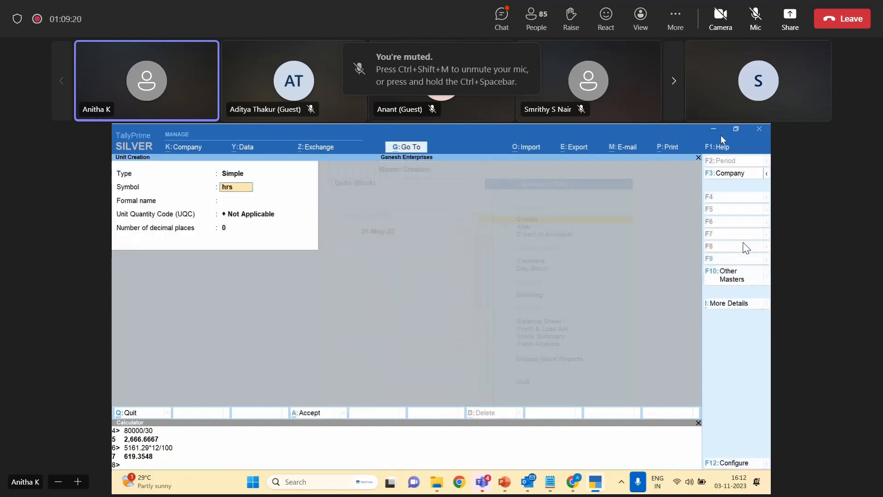
{"action": "key", "text": "Return"}
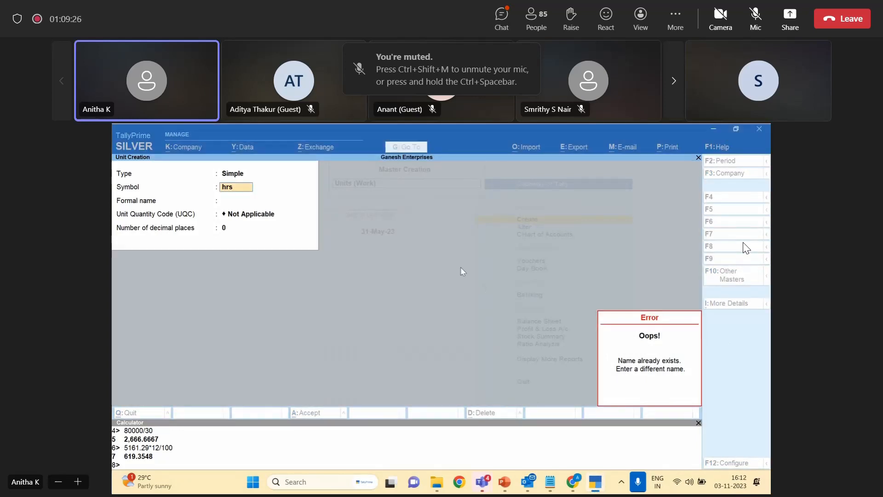
{"action": "key", "text": "Escape"}
Try dys, nos and hrs as the new work unit's symbol, and quit the unit creation without saving.
{"action": "type", "text": "dys"}
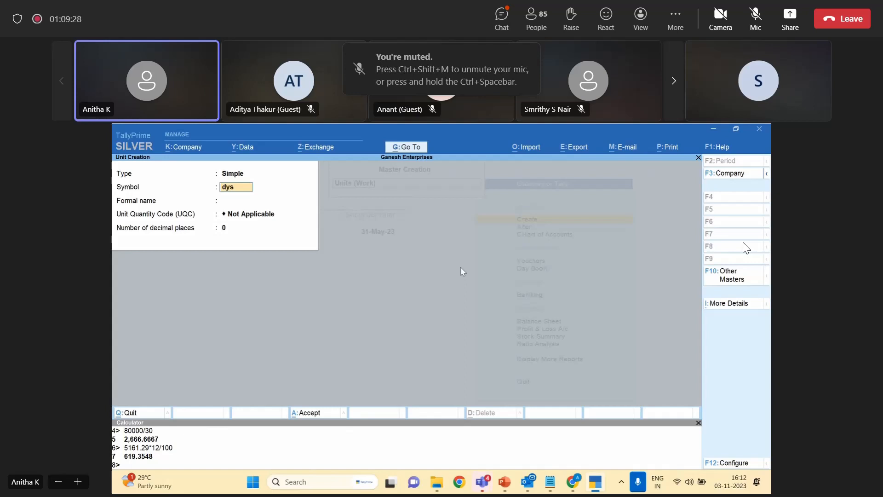
{"action": "key", "text": "BackSpace"}
{"action": "key", "text": "BackSpace"}
{"action": "key", "text": "BackSpace"}
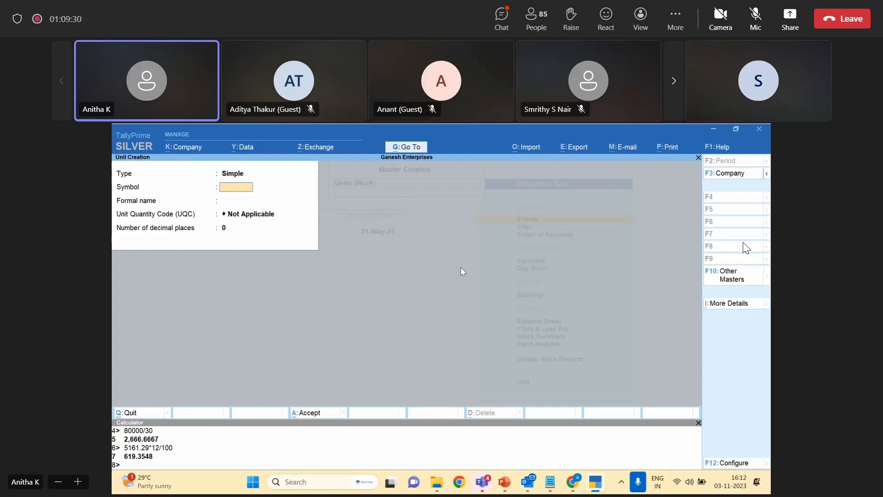
{"action": "type", "text": "nos"}
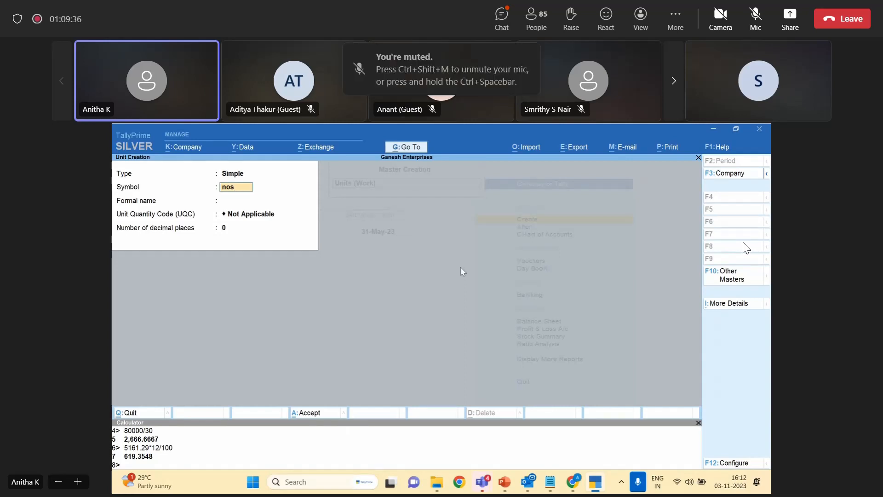
{"action": "type", "text": "hr"}
{"action": "key", "text": "BackSpace"}
{"action": "key", "text": "BackSpace"}
{"action": "key", "text": "BackSpace"}
{"action": "key", "text": "BackSpace"}
{"action": "key", "text": "BackSpace"}
{"action": "key", "text": "BackSpace"}
{"action": "type", "text": "hrs"}
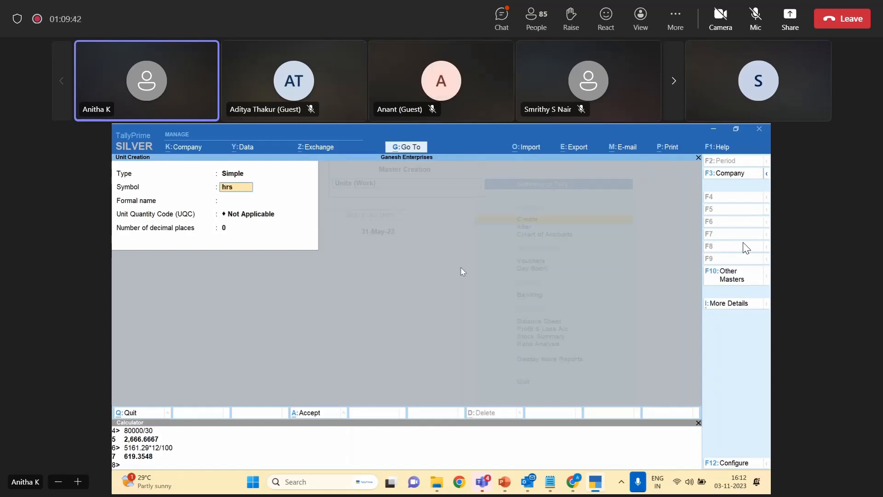
{"action": "key", "text": "Escape"}
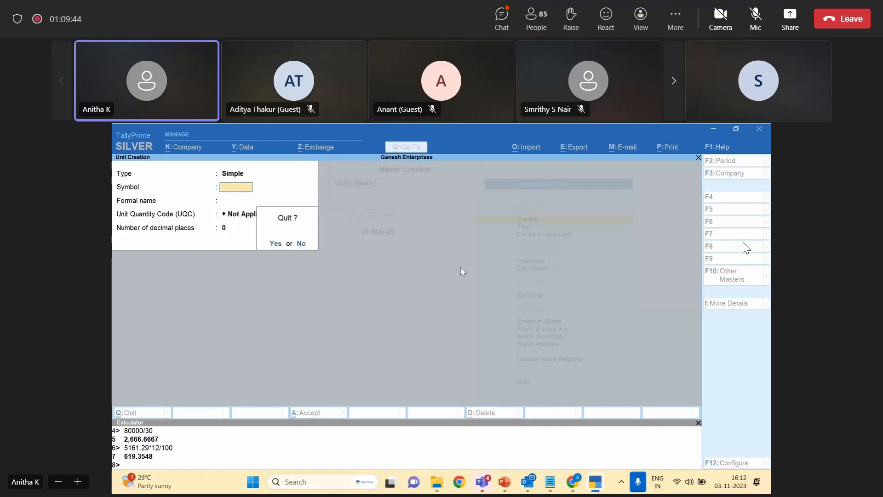
{"action": "key", "text": "y"}
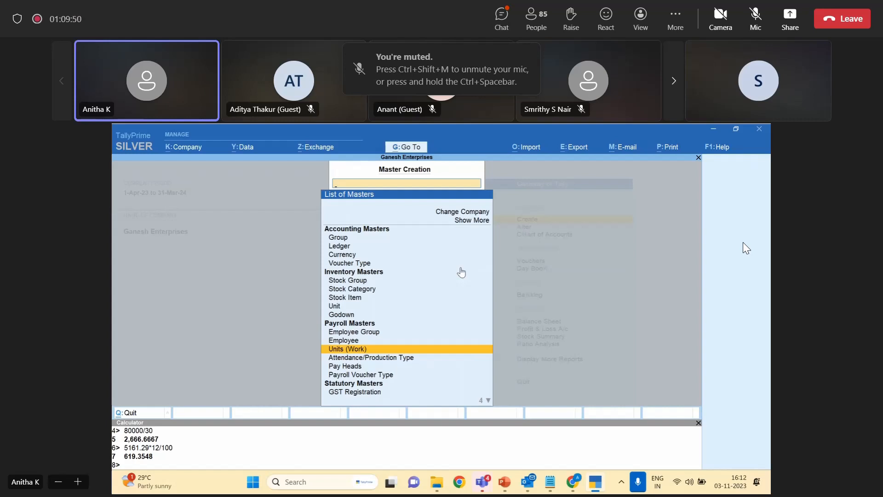
Try to create an attendance/production type named Overtime under Primary.
{"action": "key", "text": "Down"}
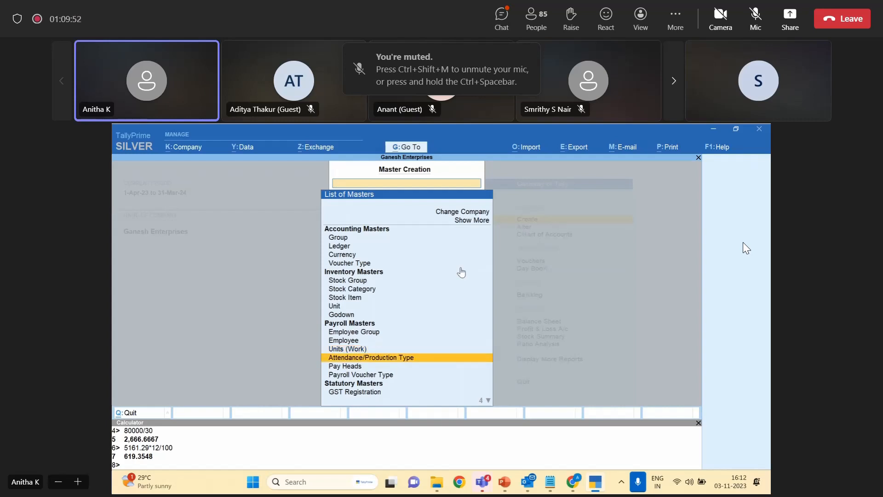
{"action": "key", "text": "Return"}
{"action": "type", "text": "Over"}
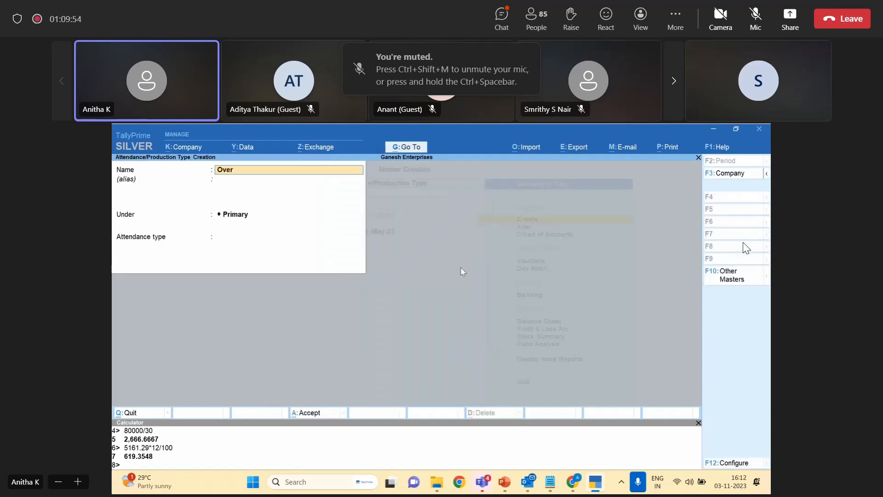
{"action": "type", "text": "time"}
{"action": "key", "text": "Return"}
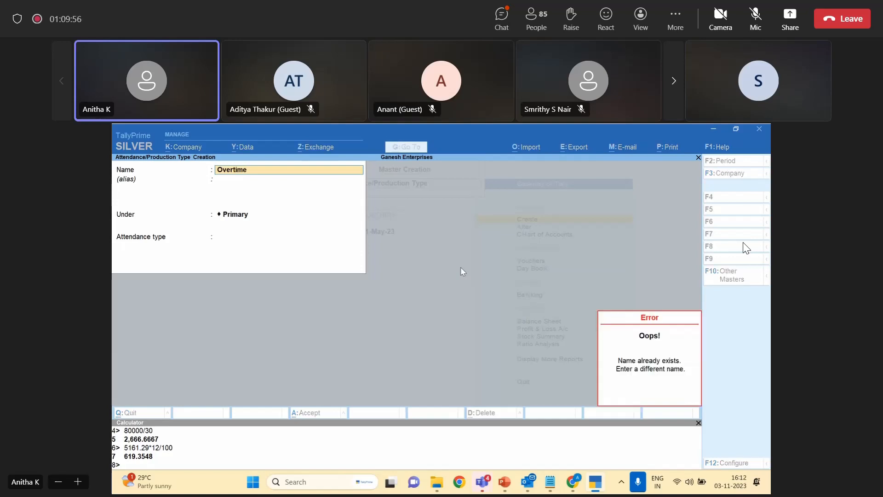
{"action": "key", "text": "Escape"}
{"action": "key", "text": "BackSpace"}
{"action": "key", "text": "Escape"}
{"action": "key", "text": "Escape"}
Open the existing Overtime attendance/production type for alteration.
{"action": "key", "text": "Down"}
{"action": "key", "text": "Return"}
{"action": "key", "text": "Down"}
{"action": "key", "text": "Down"}
{"action": "key", "text": "Down"}
{"action": "key", "text": "Down"}
{"action": "key", "text": "Down"}
{"action": "key", "text": "Down"}
{"action": "key", "text": "Down"}
{"action": "key", "text": "Down"}
{"action": "key", "text": "Down"}
{"action": "key", "text": "Down"}
{"action": "key", "text": "Down"}
{"action": "key", "text": "Down"}
{"action": "key", "text": "Down"}
{"action": "key", "text": "Down"}
{"action": "key", "text": "Down"}
{"action": "key", "text": "Down"}
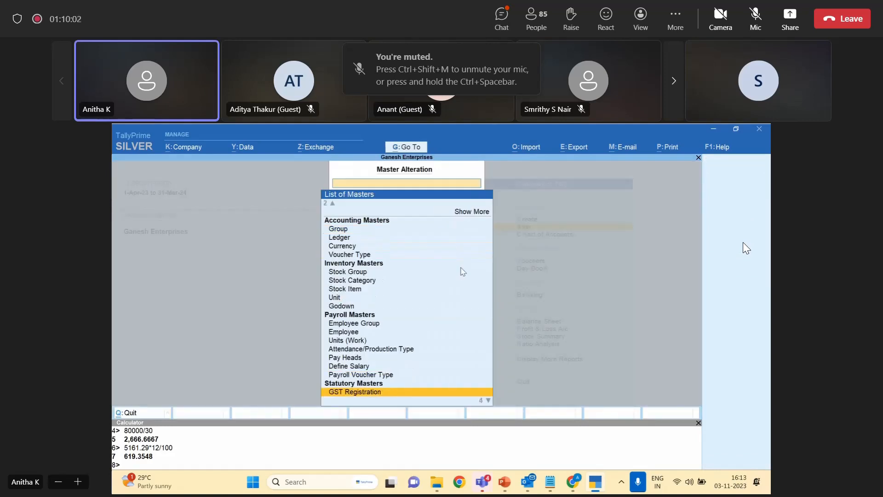
{"action": "key", "text": "Up"}
{"action": "key", "text": "Up"}
{"action": "key", "text": "Up"}
{"action": "key", "text": "Up"}
{"action": "key", "text": "Return"}
{"action": "key", "text": "Down"}
{"action": "key", "text": "Return"}
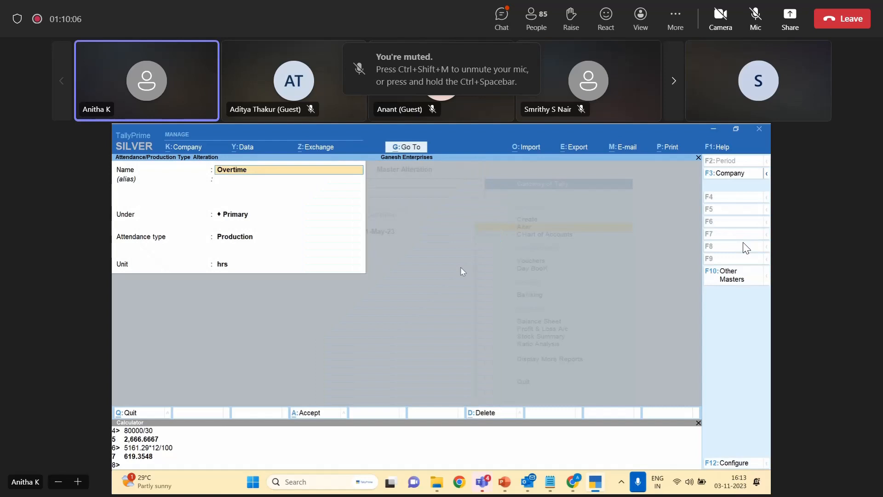
Review Overtime's parent, attendance type and unit, keeping Primary, Production and hrs, and close the master alteration.
{"action": "key", "text": "Return"}
{"action": "key", "text": "Return"}
{"action": "key", "text": "Return"}
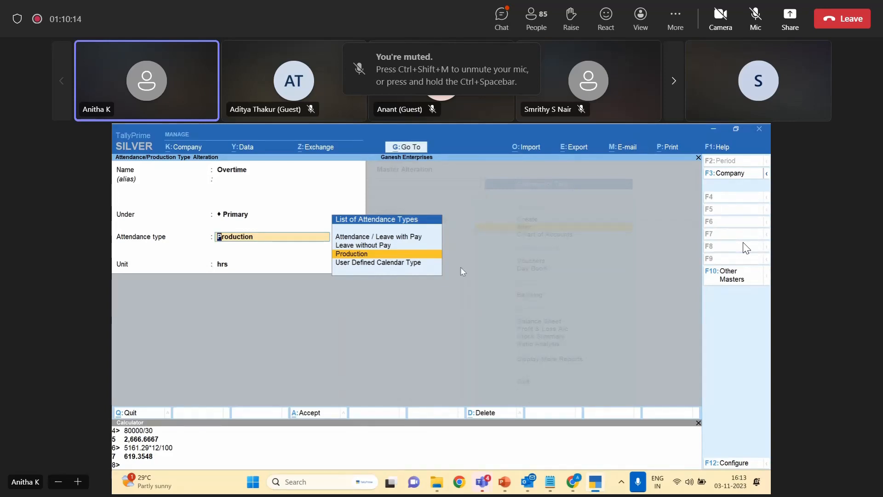
{"action": "key", "text": "Return"}
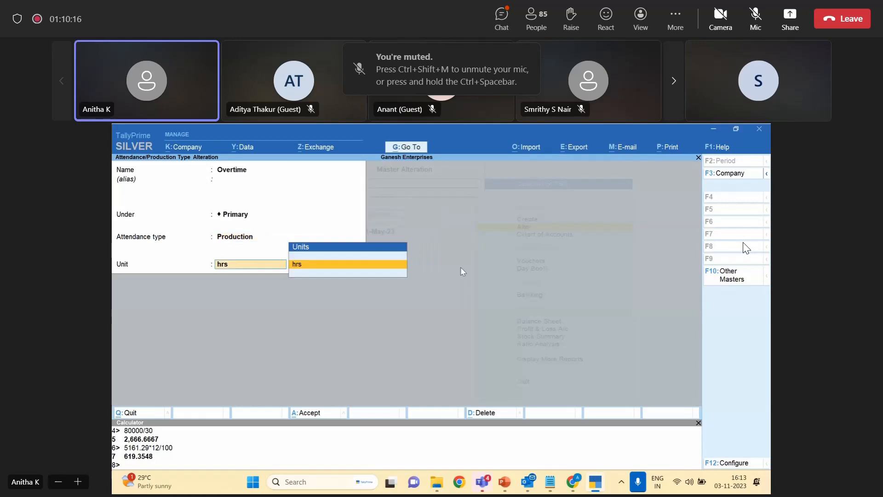
{"action": "key", "text": "Return"}
{"action": "key", "text": "Return"}
{"action": "key", "text": "Escape"}
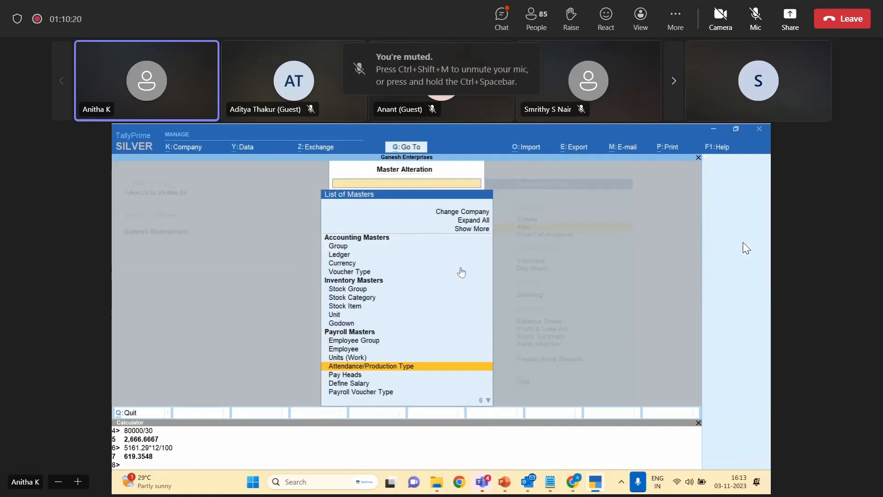
{"action": "key", "text": "Escape"}
Start a new pay head named Overtime without an alias.
{"action": "key", "text": "Up"}
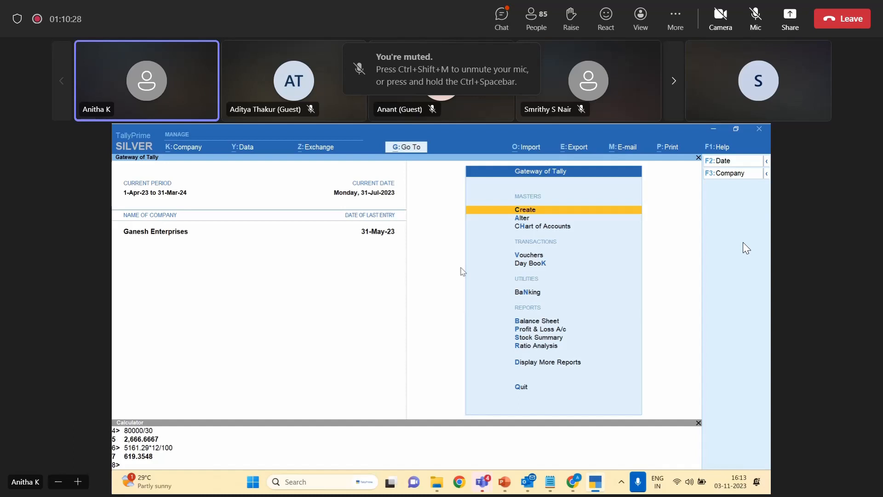
{"action": "key", "text": "Down"}
{"action": "key", "text": "Up"}
{"action": "key", "text": "Return"}
{"action": "key", "text": "Down"}
{"action": "key", "text": "Down"}
{"action": "key", "text": "Down"}
{"action": "key", "text": "Down"}
{"action": "key", "text": "Down"}
{"action": "key", "text": "Down"}
{"action": "key", "text": "Down"}
{"action": "key", "text": "Down"}
{"action": "key", "text": "Down"}
{"action": "key", "text": "Down"}
{"action": "key", "text": "Down"}
{"action": "key", "text": "Down"}
{"action": "key", "text": "Down"}
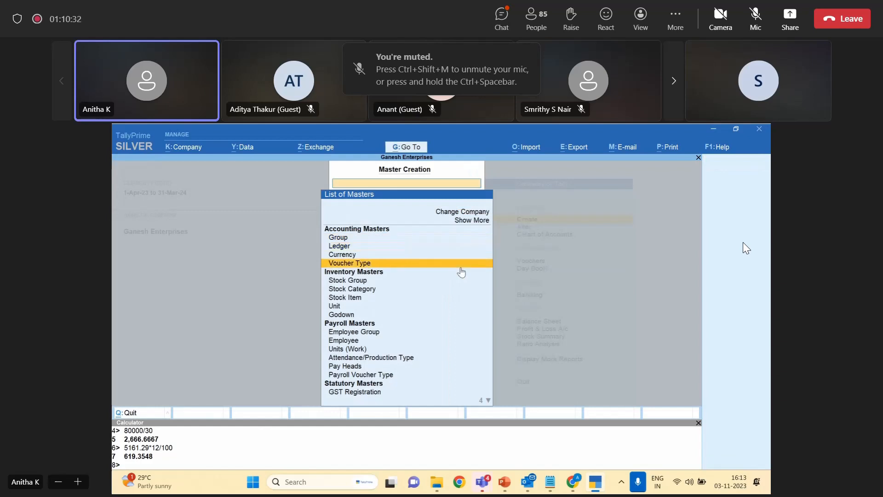
{"action": "key", "text": "Return"}
{"action": "type", "text": "Overtime"}
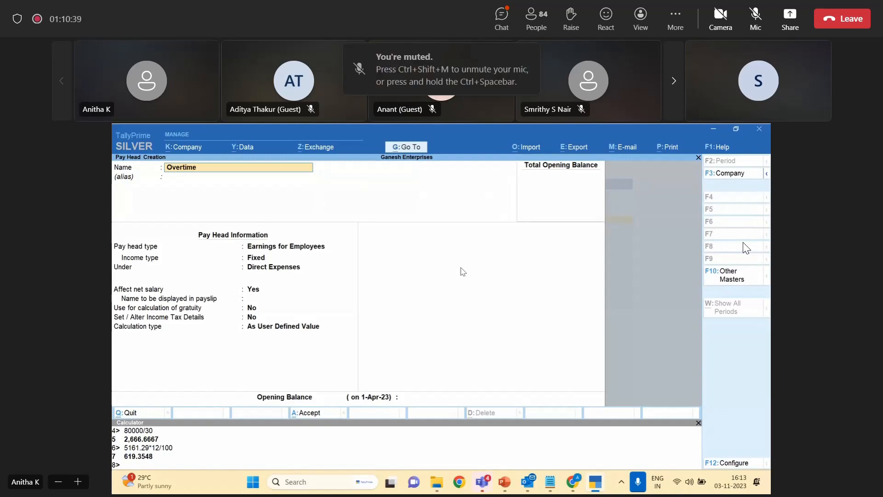
{"action": "key", "text": "Return"}
{"action": "key", "text": "Return"}
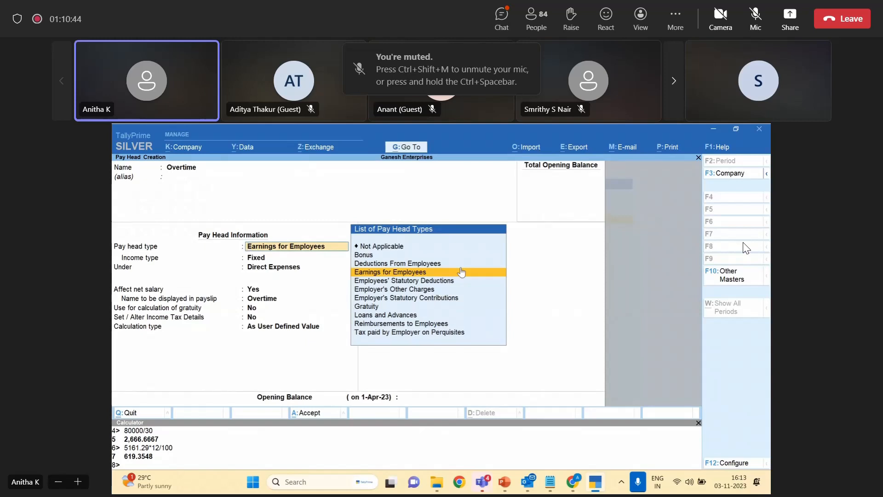
Classify the Overtime pay head as Earnings for Employees with Fixed income under Indirect Expenses, affecting net salary, without gratuity or income tax details.
{"action": "left_click", "coordinate": [462, 271]}
{"action": "key", "text": "Return"}
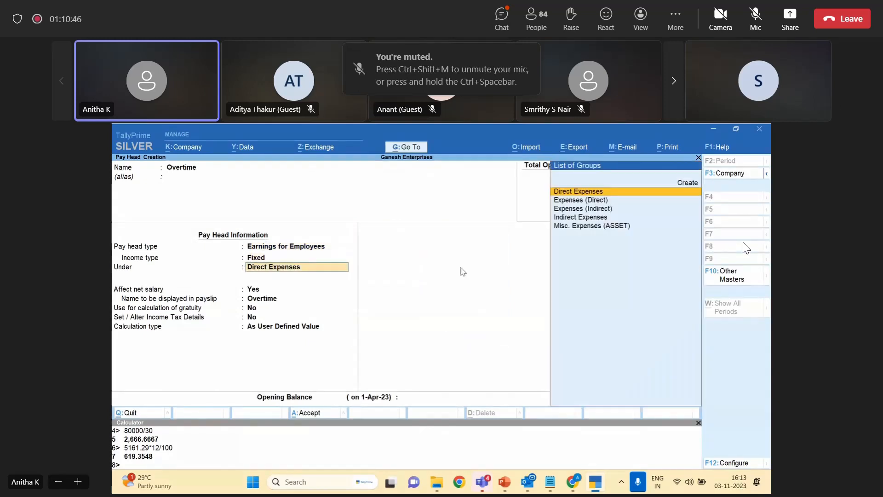
{"action": "key", "text": "Down"}
{"action": "key", "text": "Down"}
{"action": "key", "text": "Down"}
{"action": "key", "text": "Return"}
{"action": "key", "text": "Return"}
{"action": "key", "text": "Return"}
{"action": "key", "text": "Return"}
{"action": "key", "text": "Return"}
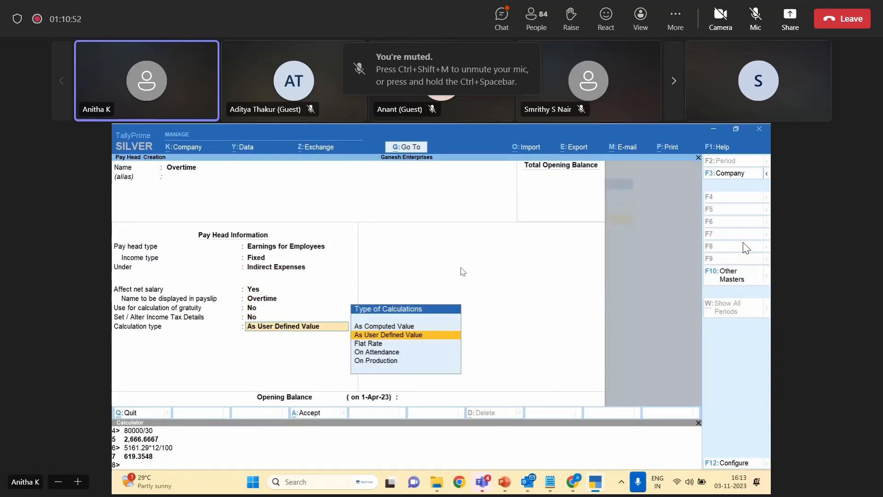
Calculate the Overtime pay head On Production using the Overtime production type without rounding or an opening balance, and save it.
{"action": "key", "text": "Down"}
{"action": "key", "text": "Down"}
{"action": "key", "text": "Down"}
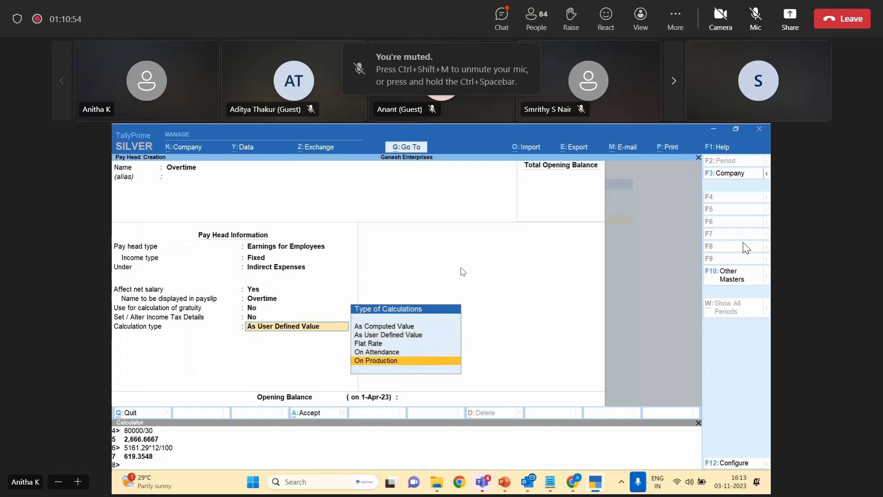
{"action": "key", "text": "Return"}
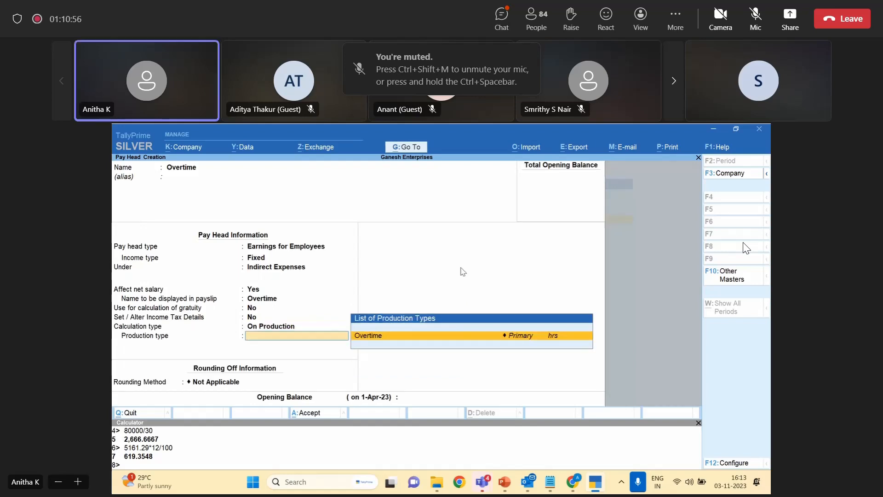
{"action": "key", "text": "Return"}
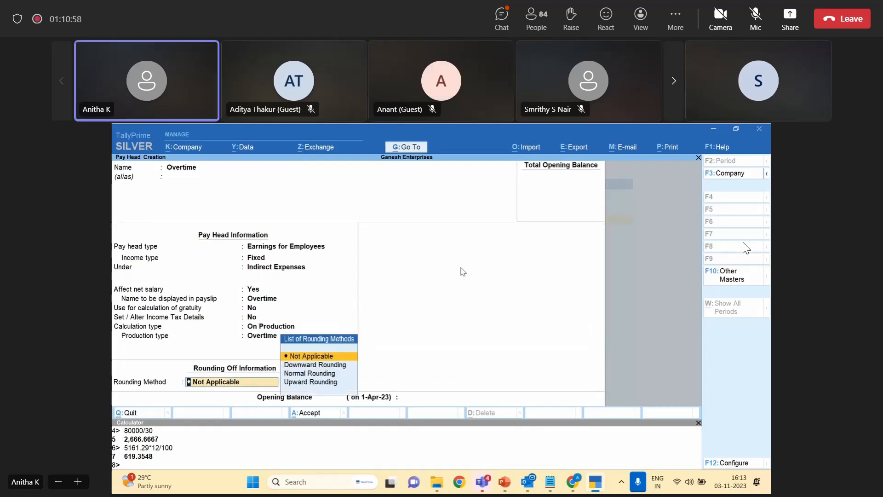
{"action": "key", "text": "BackSpace"}
{"action": "key", "text": "Return"}
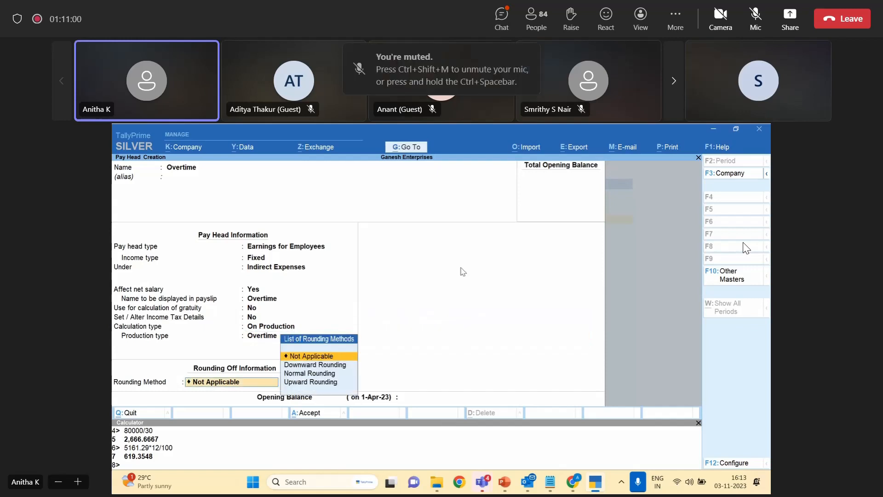
{"action": "key", "text": "Return"}
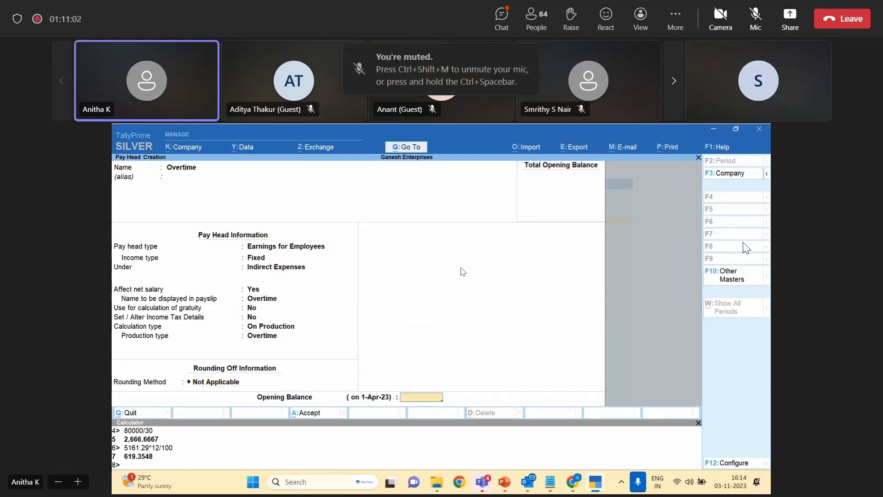
{"action": "key", "text": "Return"}
{"action": "key", "text": "Return"}
{"action": "key", "text": "Escape"}
{"action": "key", "text": "Return"}
{"action": "key", "text": "Escape"}
Open the first-listed employee's defined salary for alteration.
{"action": "key", "text": "Down"}
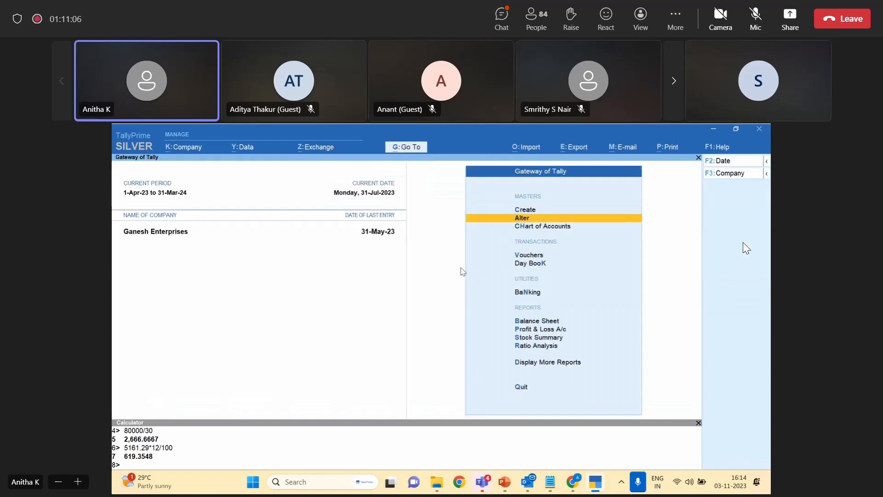
{"action": "key", "text": "Return"}
{"action": "key", "text": "Down"}
{"action": "key", "text": "Down"}
{"action": "key", "text": "Down"}
{"action": "key", "text": "Down"}
{"action": "key", "text": "Down"}
{"action": "key", "text": "Down"}
{"action": "key", "text": "Down"}
{"action": "key", "text": "Down"}
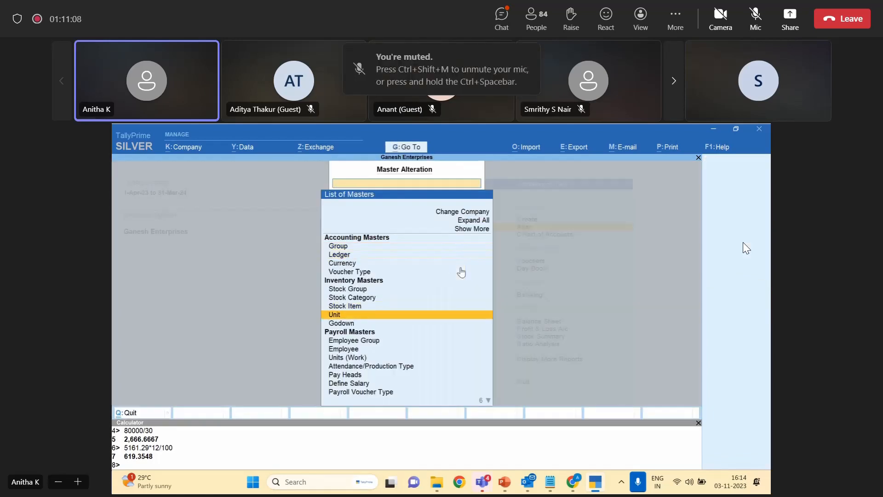
{"action": "key", "text": "Down"}
{"action": "key", "text": "Down"}
{"action": "key", "text": "Down"}
{"action": "key", "text": "Down"}
{"action": "key", "text": "Down"}
{"action": "key", "text": "Down"}
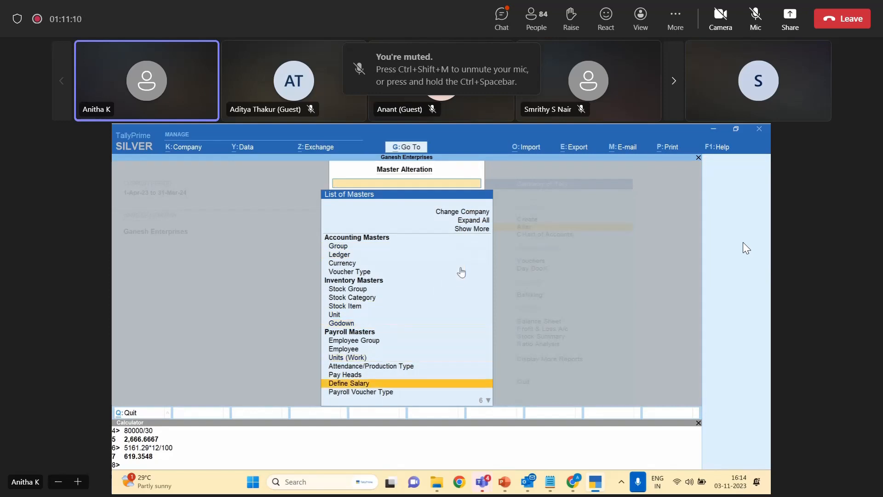
{"action": "key", "text": "Up"}
{"action": "key", "text": "Up"}
{"action": "key", "text": "Up"}
{"action": "key", "text": "Up"}
{"action": "key", "text": "Return"}
{"action": "key", "text": "Return"}
Add the Overtime pay head below Professional Tax in the employee's salary details.
{"action": "key", "text": "Return"}
{"action": "key", "text": "Return"}
{"action": "key", "text": "Return"}
{"action": "key", "text": "Return"}
{"action": "key", "text": "Return"}
{"action": "key", "text": "Return"}
{"action": "key", "text": "Return"}
{"action": "key", "text": "Return"}
{"action": "key", "text": "Return"}
{"action": "key", "text": "Return"}
{"action": "key", "text": "Return"}
{"action": "key", "text": "Return"}
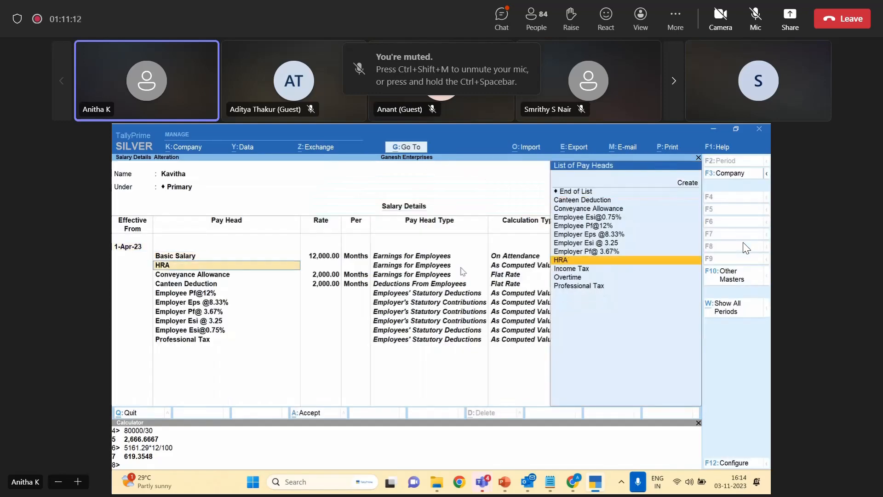
{"action": "key", "text": "Return"}
{"action": "key", "text": "Return"}
{"action": "key", "text": "Return"}
{"action": "key", "text": "Return"}
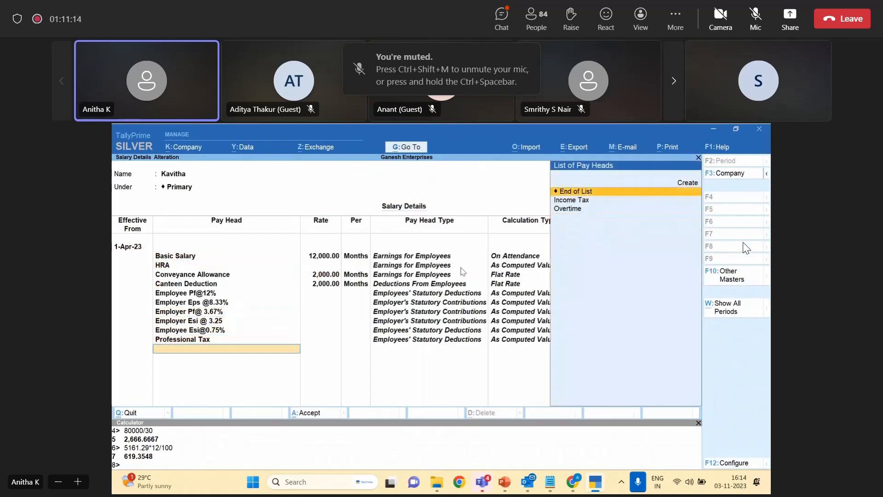
{"action": "type", "text": "Over"}
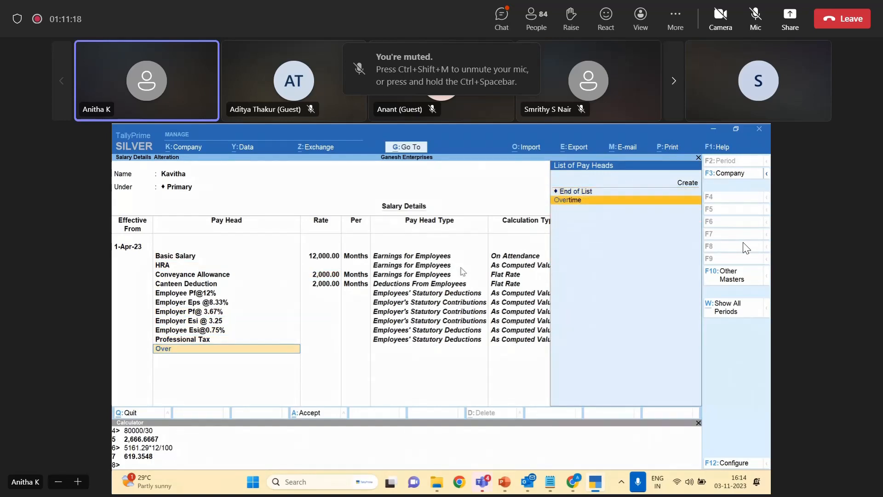
{"action": "key", "text": "Return"}
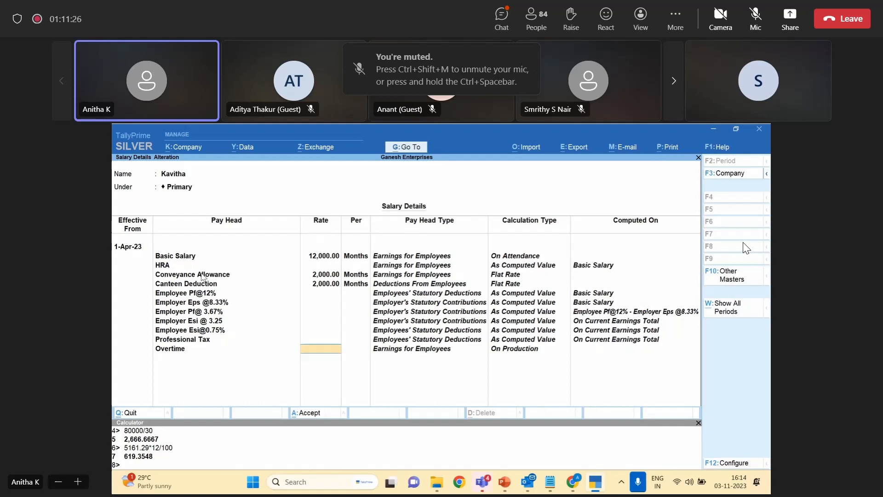
{"action": "type", "text": "300"}
{"action": "key", "text": "Return"}
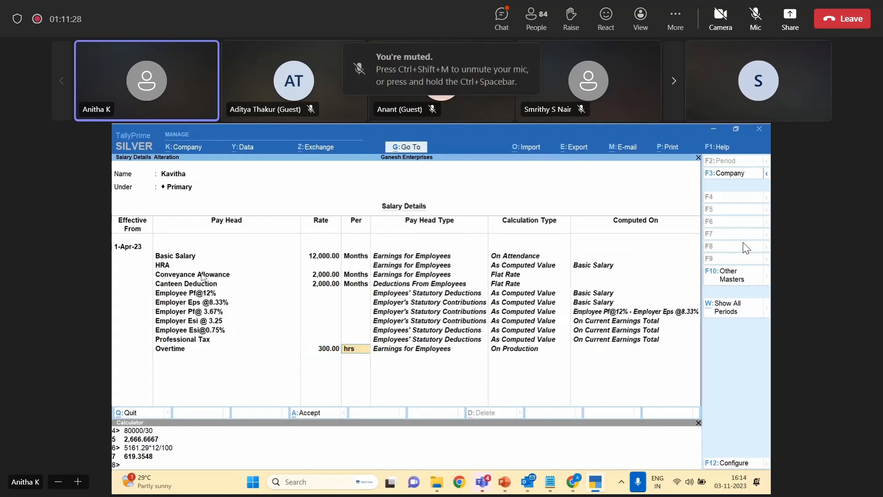
{"action": "key", "text": "shift+Tab"}
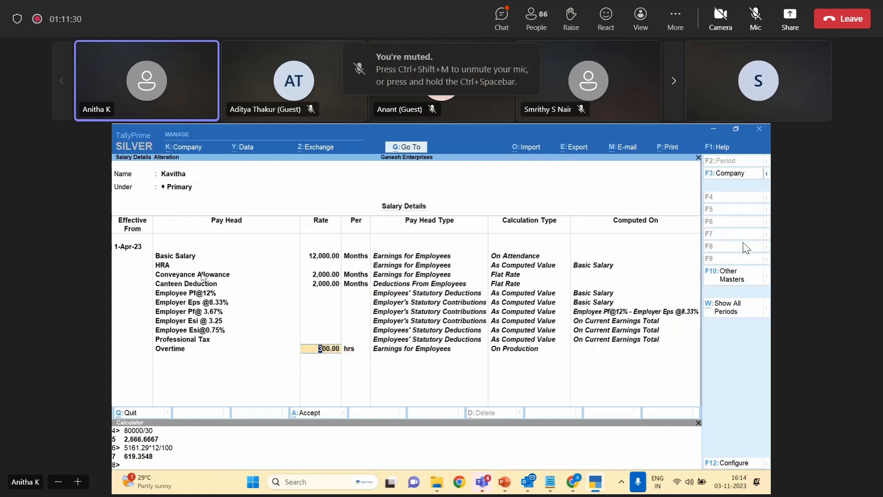
Set the Overtime rate to 20 per hrs, save the salary details and leave the master alteration.
{"action": "type", "text": "20"}
{"action": "key", "text": "Return"}
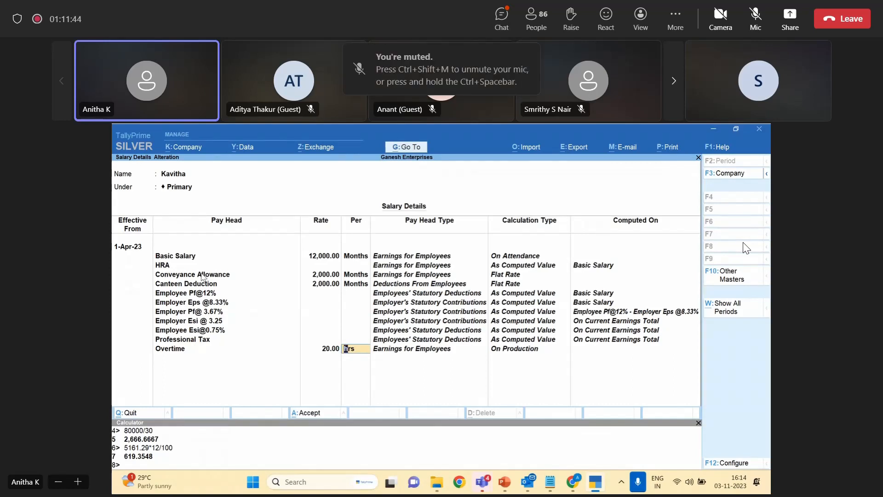
{"action": "key", "text": "Return"}
{"action": "key", "text": "Return"}
{"action": "key", "text": "Return"}
{"action": "key", "text": "Return"}
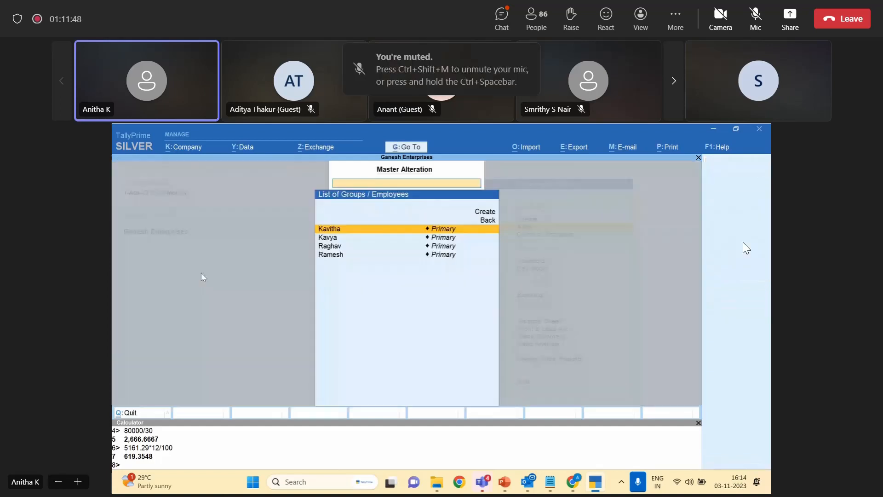
{"action": "key", "text": "Escape"}
{"action": "key", "text": "ctrl+F4"}
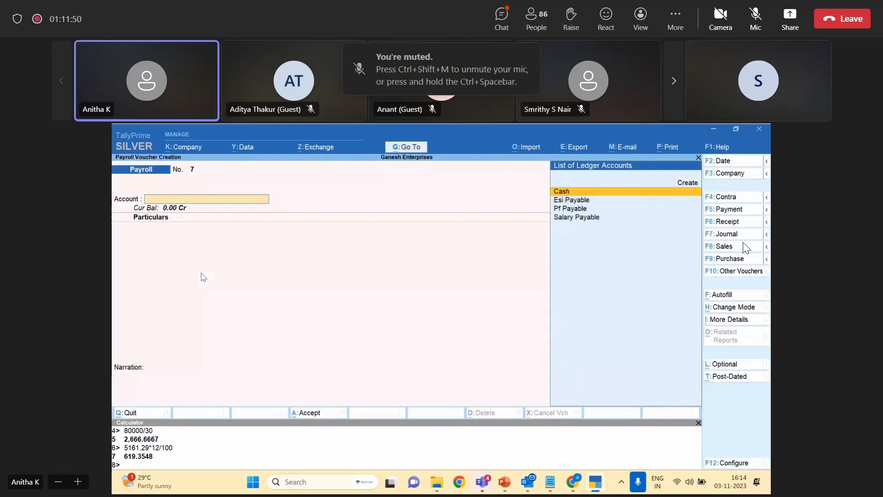
{"action": "left_click", "coordinate": [720, 272]}
{"action": "key", "text": "Down"}
{"action": "key", "text": "Down"}
{"action": "key", "text": "Down"}
{"action": "key", "text": "Down"}
{"action": "key", "text": "Down"}
{"action": "key", "text": "Down"}
{"action": "key", "text": "Down"}
{"action": "key", "text": "Down"}
{"action": "key", "text": "Down"}
{"action": "key", "text": "Down"}
{"action": "key", "text": "Down"}
{"action": "key", "text": "Down"}
{"action": "key", "text": "Up"}
{"action": "key", "text": "Return"}
{"action": "key", "text": "Down"}
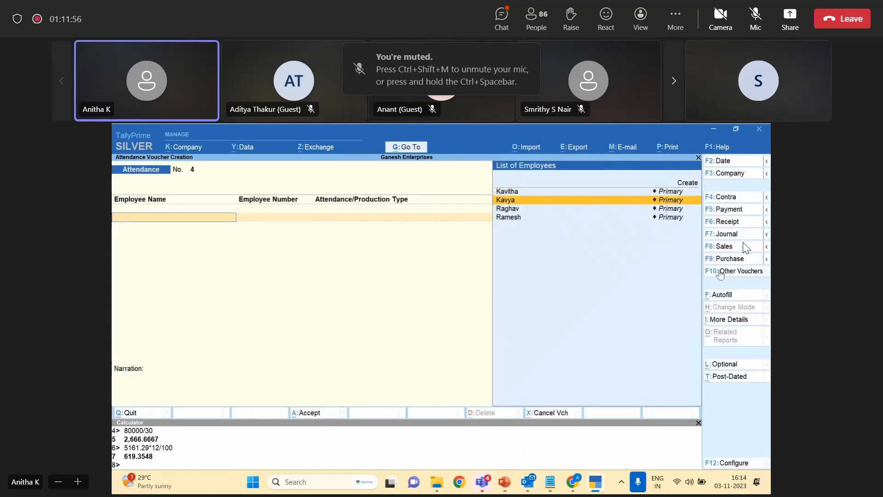
{"action": "key", "text": "Escape"}
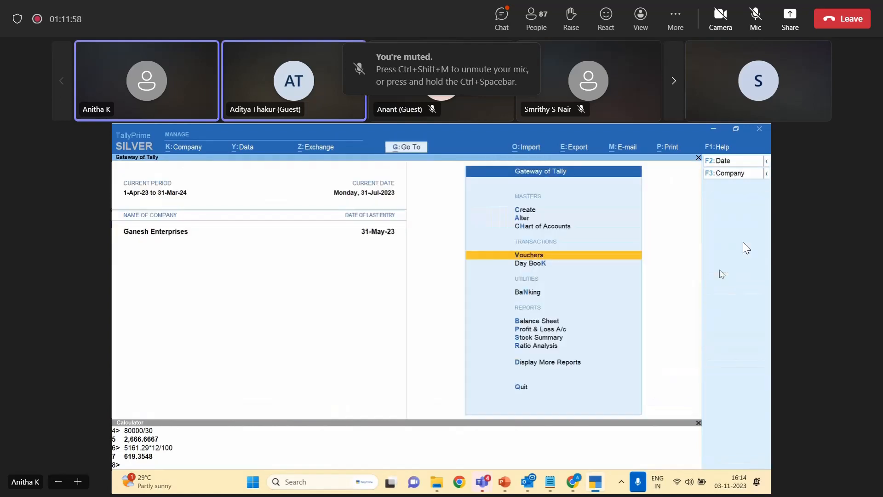
Reopen the first-listed employee's salary details to check the Overtime pay head and rate, and close them without changes.
{"action": "key", "text": "Up"}
{"action": "key", "text": "Up"}
{"action": "key", "text": "Return"}
{"action": "key", "text": "Down"}
{"action": "key", "text": "Down"}
{"action": "key", "text": "Down"}
{"action": "key", "text": "Down"}
{"action": "key", "text": "Down"}
{"action": "key", "text": "Down"}
{"action": "key", "text": "Down"}
{"action": "key", "text": "Down"}
{"action": "key", "text": "Down"}
{"action": "key", "text": "Down"}
{"action": "key", "text": "Down"}
{"action": "key", "text": "Down"}
{"action": "key", "text": "Down"}
{"action": "key", "text": "Down"}
{"action": "key", "text": "Return"}
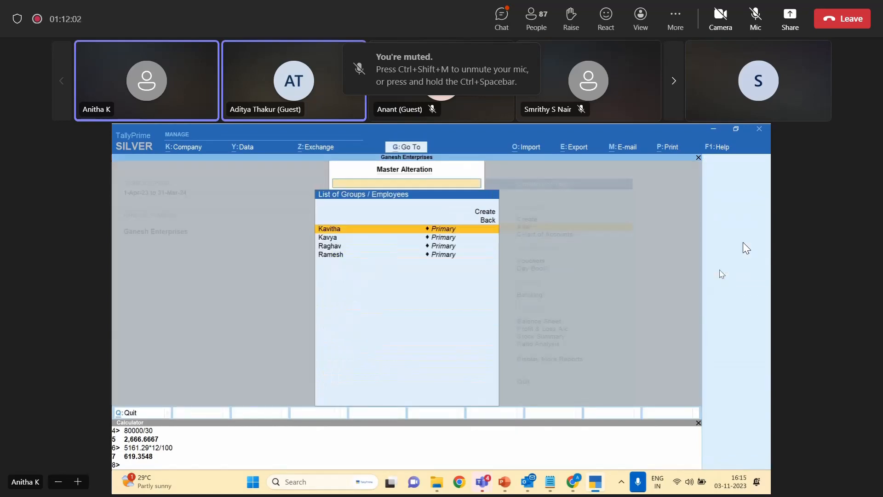
{"action": "key", "text": "Return"}
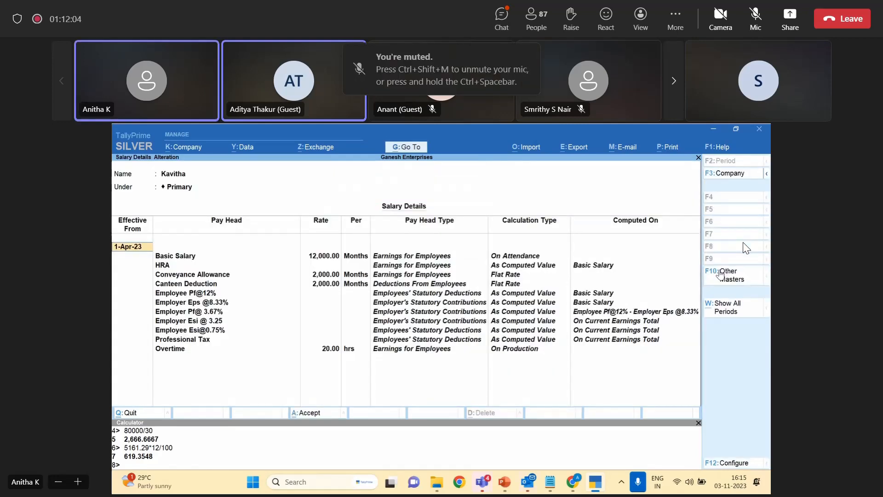
{"action": "key", "text": "Escape"}
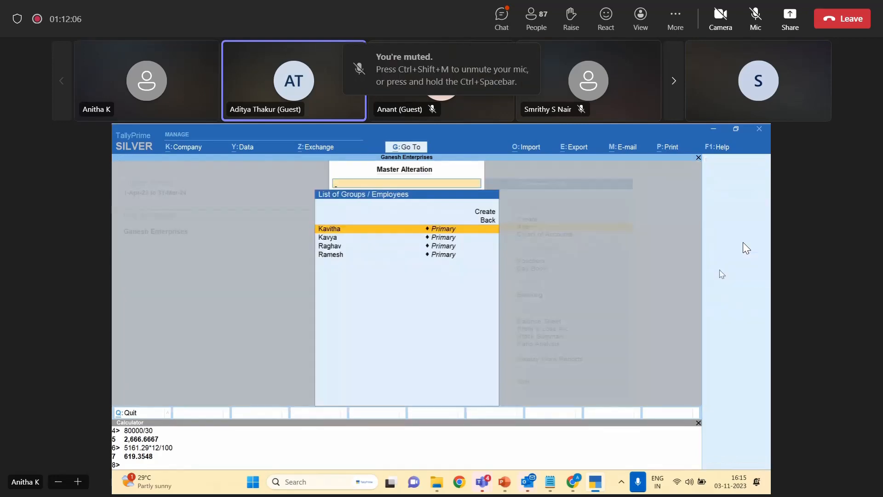
Start an attendance voucher for the first-listed employee with the Overtime production type, and close the calculator pane.
{"action": "key", "text": "ctrl+F5"}
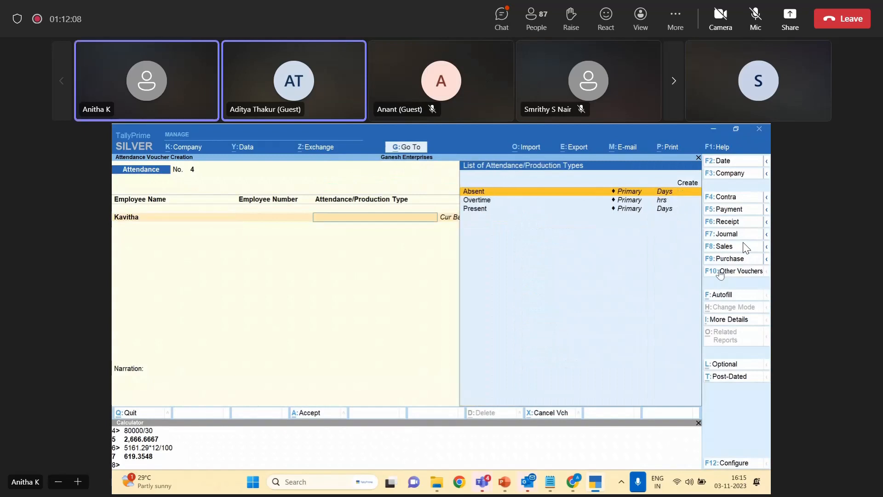
{"action": "key", "text": "Down"}
{"action": "key", "text": "Return"}
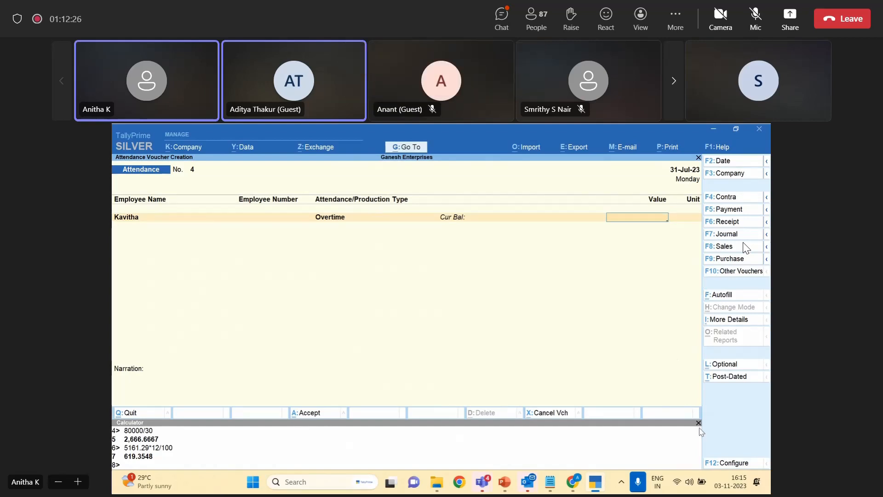
{"action": "left_click", "coordinate": [699, 428]}
{"action": "left_click", "coordinate": [699, 424]}
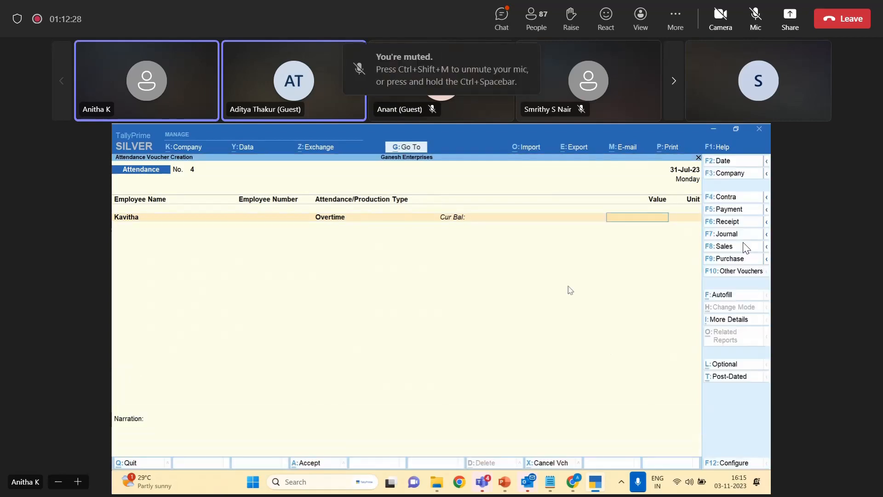
Enter 3 hrs of overtime for the employee and leave the attendance voucher without saving.
{"action": "key", "text": "BackSpace"}
{"action": "key", "text": "BackSpace"}
{"action": "key", "text": "Return"}
{"action": "key", "text": "Return"}
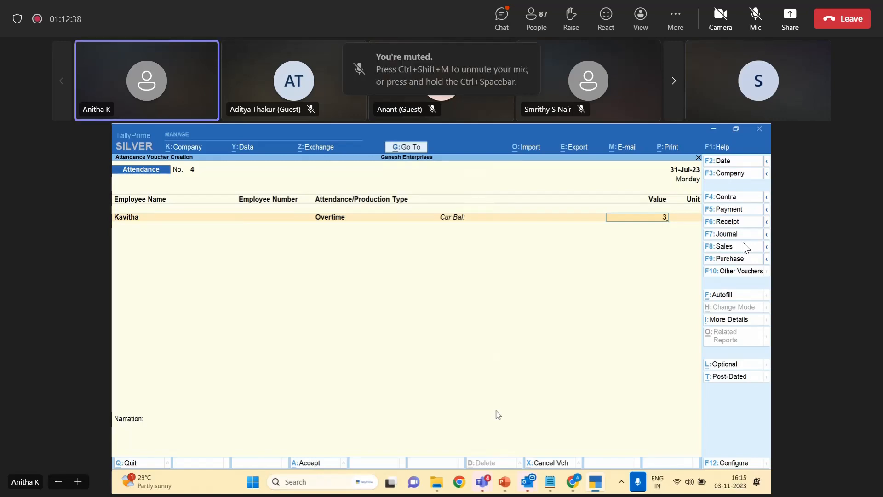
{"action": "key", "text": "Return"}
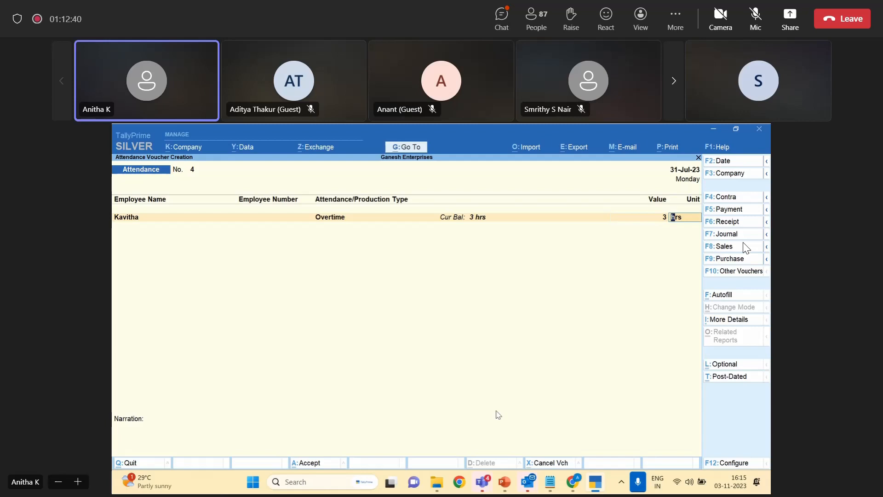
{"action": "key", "text": "BackSpace"}
{"action": "key", "text": "Return"}
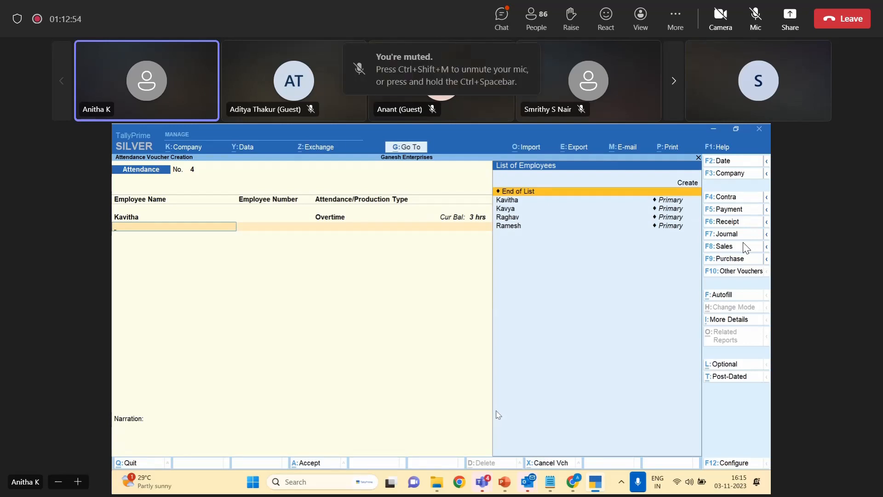
{"action": "key", "text": "Escape"}
{"action": "key", "text": "Return"}
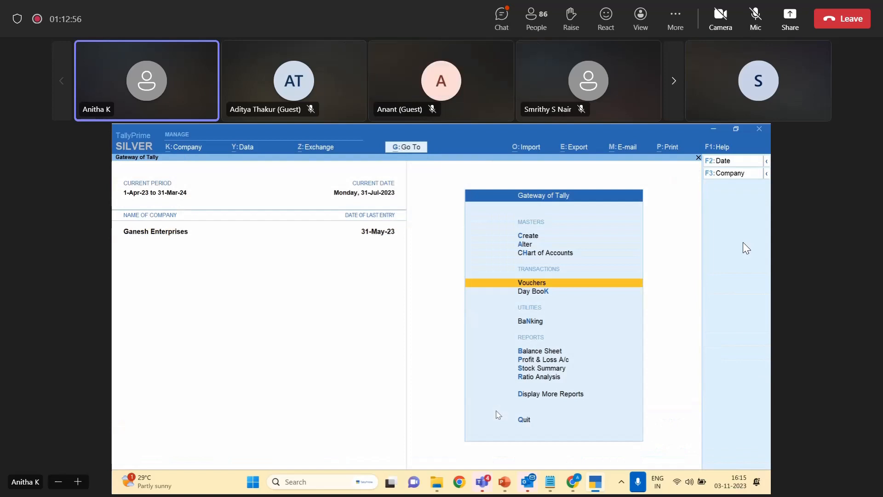
Switch to the open Notepad notes and add the line "Salary 30,000" below the existing text.
{"action": "left_click", "coordinate": [311, 490]}
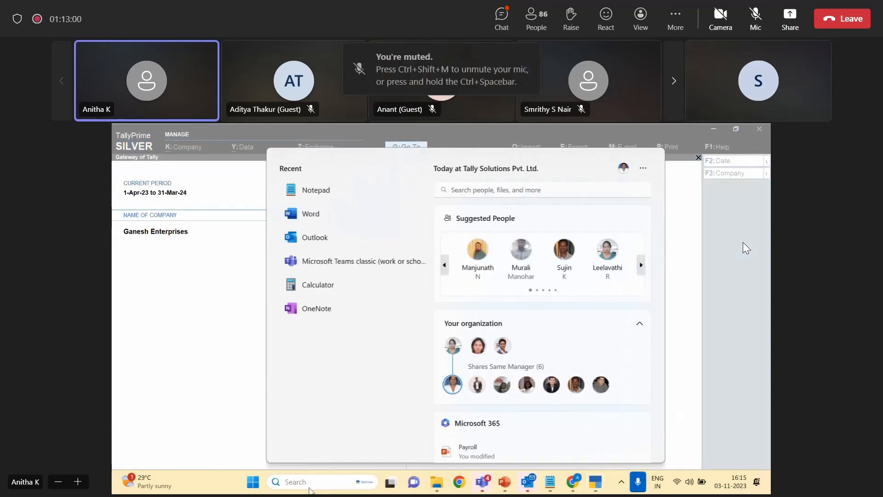
{"action": "type", "text": "no"}
{"action": "left_click", "coordinate": [551, 481]}
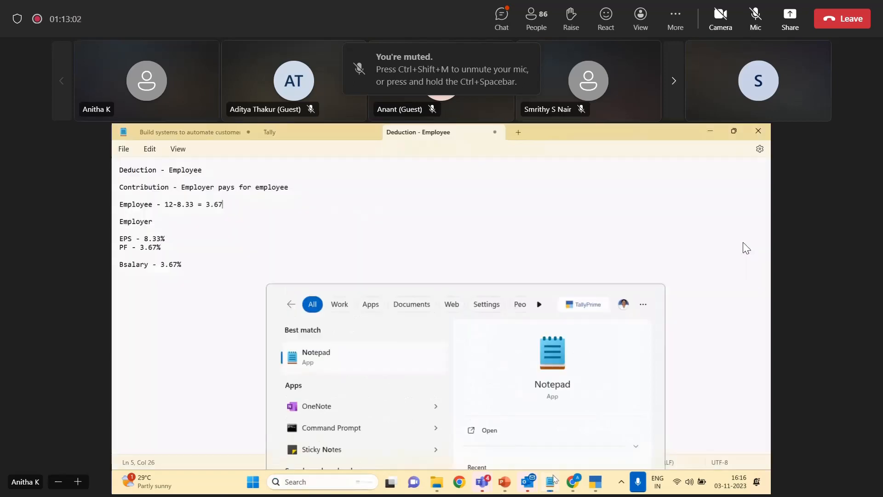
{"action": "left_click", "coordinate": [349, 293]}
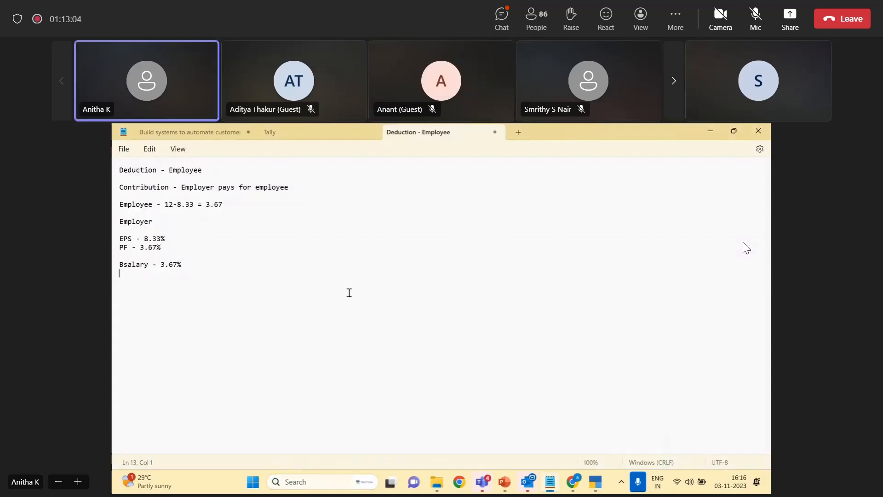
{"action": "key", "text": "Return"}
{"action": "key", "text": "Return"}
{"action": "type", "text": "Salary "}
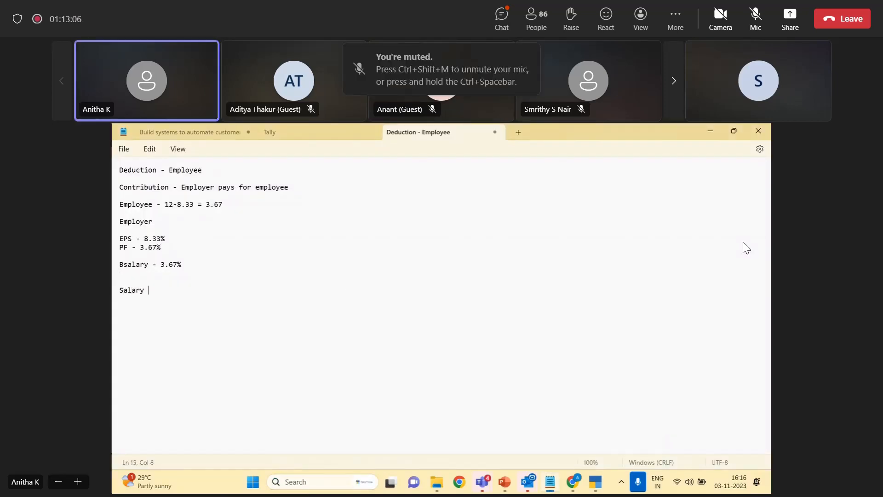
{"action": "type", "text": "300"}
{"action": "key", "text": "BackSpace"}
{"action": "type", "text": ",000"}
Add the line "overtime - double" below the salary note, separated by a blank line.
{"action": "key", "text": "Return"}
{"action": "key", "text": "Return"}
{"action": "type", "text": "overi"}
{"action": "key", "text": "BackSpace"}
{"action": "type", "text": "time - "}
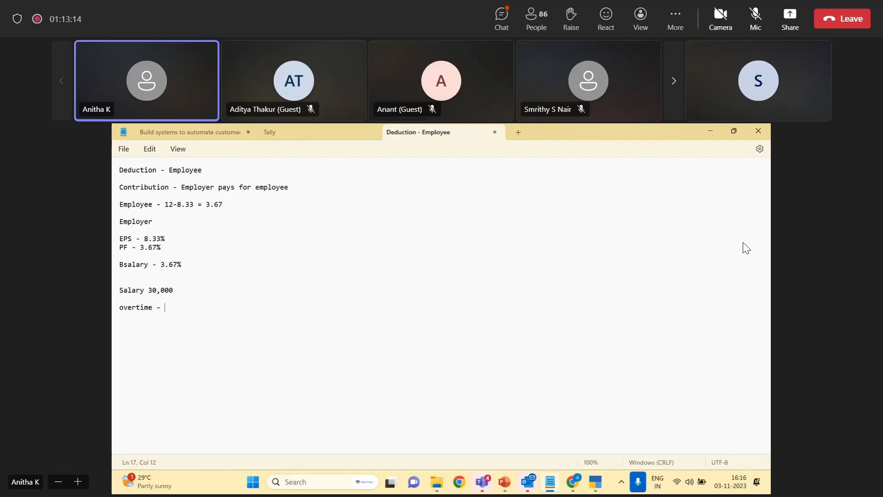
{"action": "type", "text": "double"}
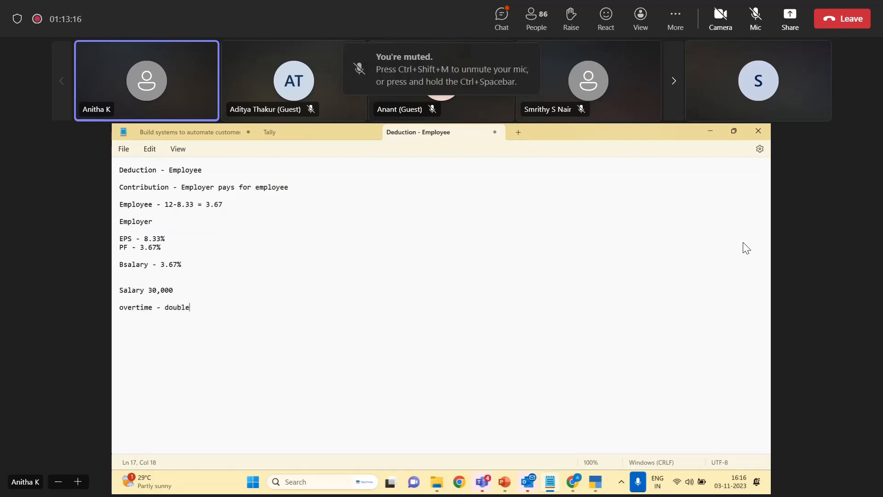
Switch to Excel with a blank workbook.
{"action": "left_click", "coordinate": [322, 479]}
{"action": "type", "text": "calc"}
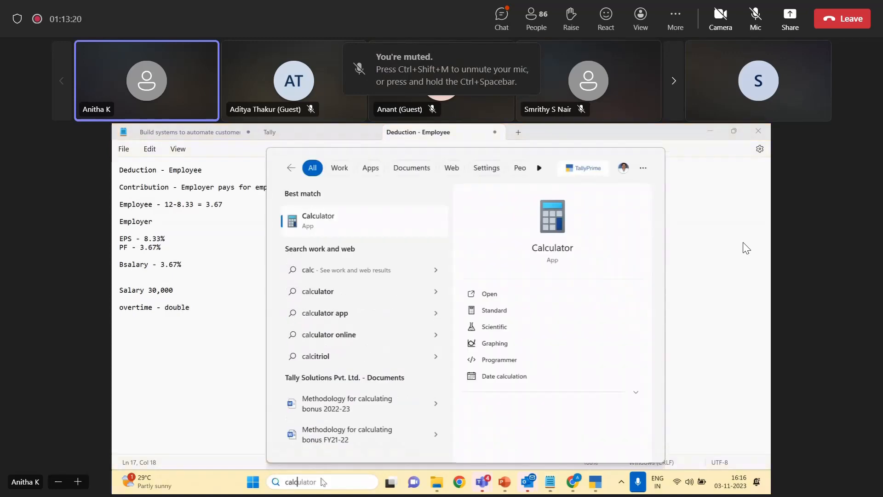
{"action": "key", "text": "BackSpace"}
{"action": "key", "text": "BackSpace"}
{"action": "key", "text": "BackSpace"}
{"action": "key", "text": "BackSpace"}
{"action": "type", "text": "excle"}
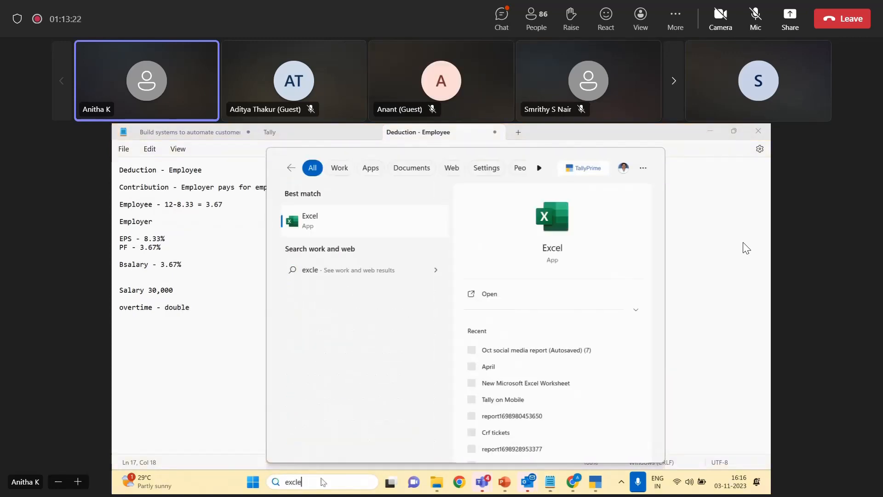
{"action": "key", "text": "Return"}
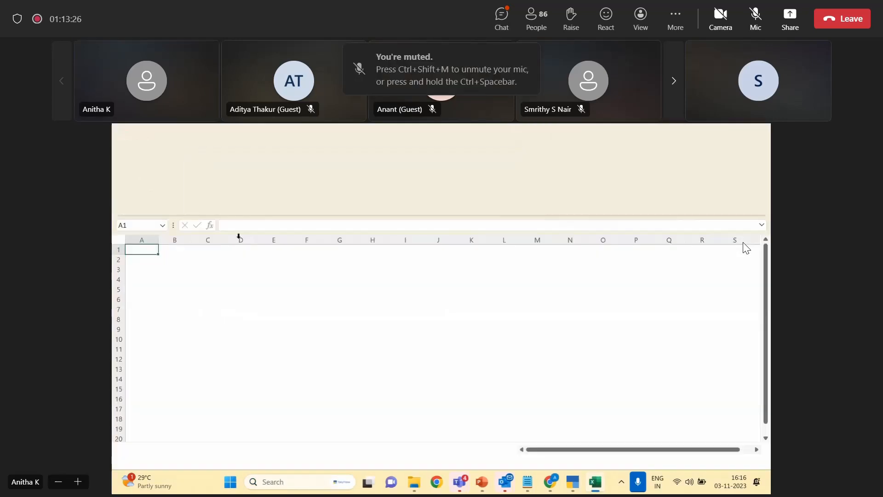
Enter the employee's name in cell E6 and continue along the same row.
{"action": "left_click", "coordinate": [269, 298]}
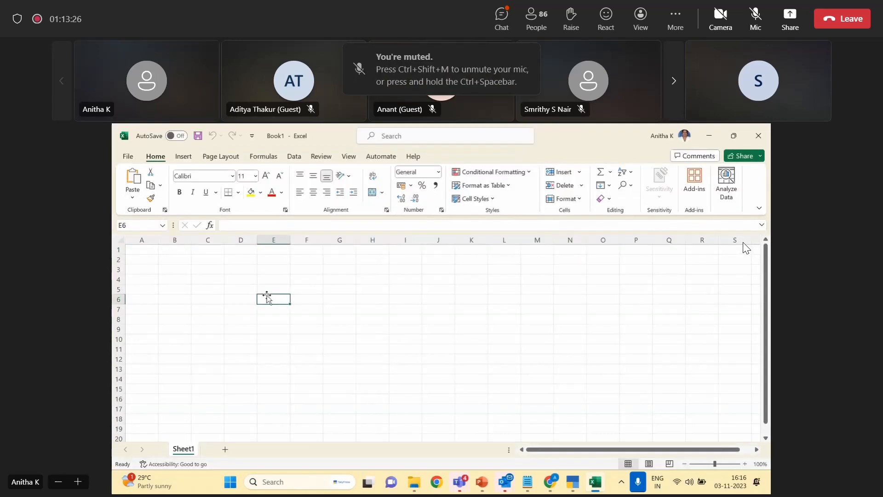
{"action": "type", "text": "Kavitha"}
{"action": "key", "text": "Tab"}
{"action": "key", "text": "Tab"}
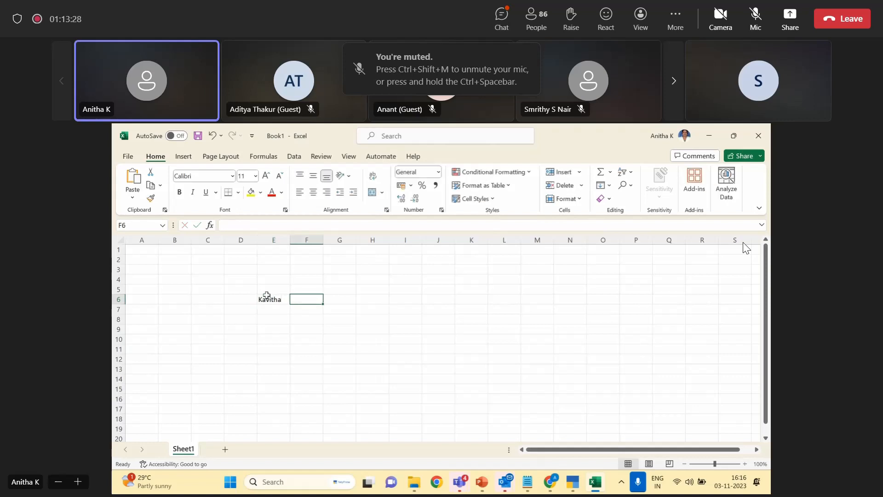
Complete row 6 with the label "Salary" in F6, the amount 30000 in G6 and the period "Month" in H6.
{"action": "type", "text": "30000"}
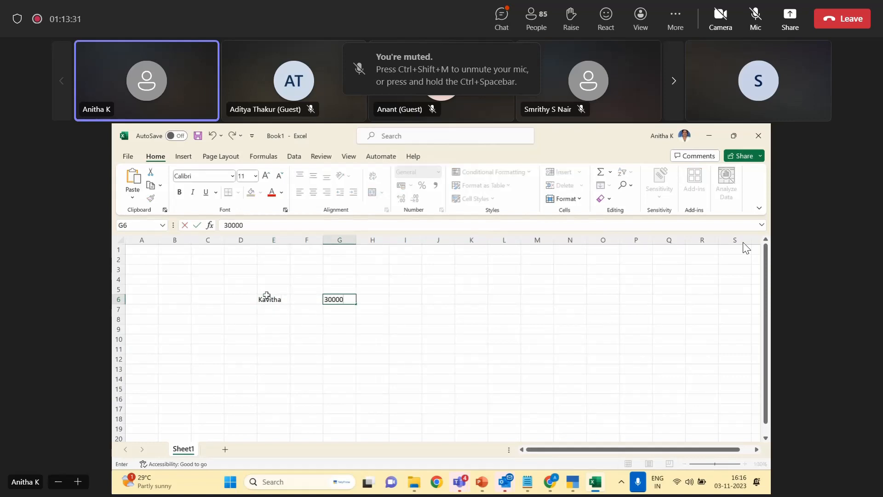
{"action": "key", "text": "Tab"}
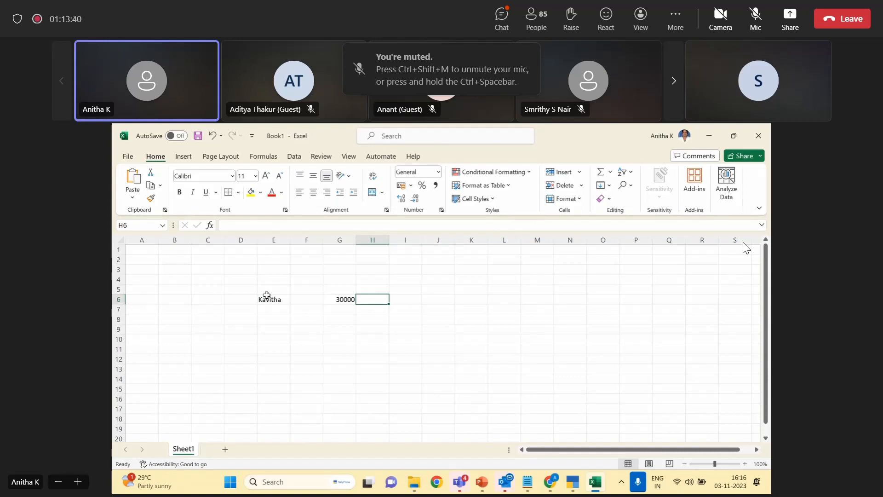
{"action": "left_click", "coordinate": [307, 299]}
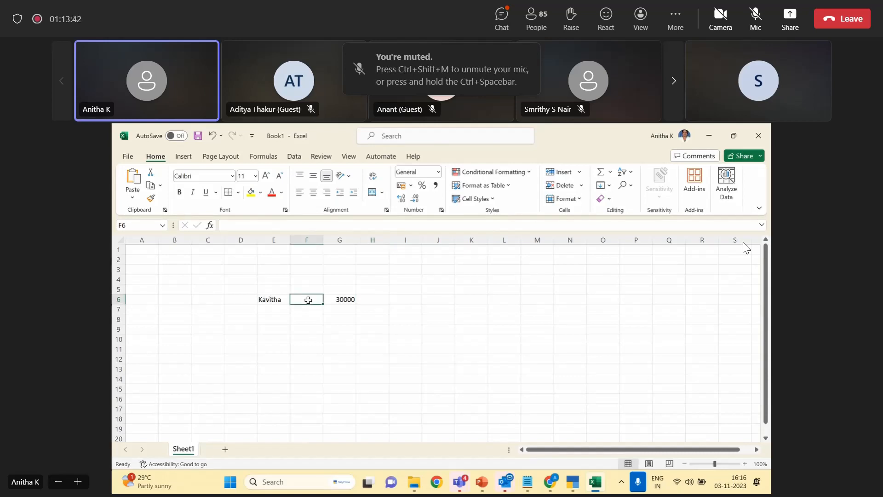
{"action": "type", "text": "Salary"}
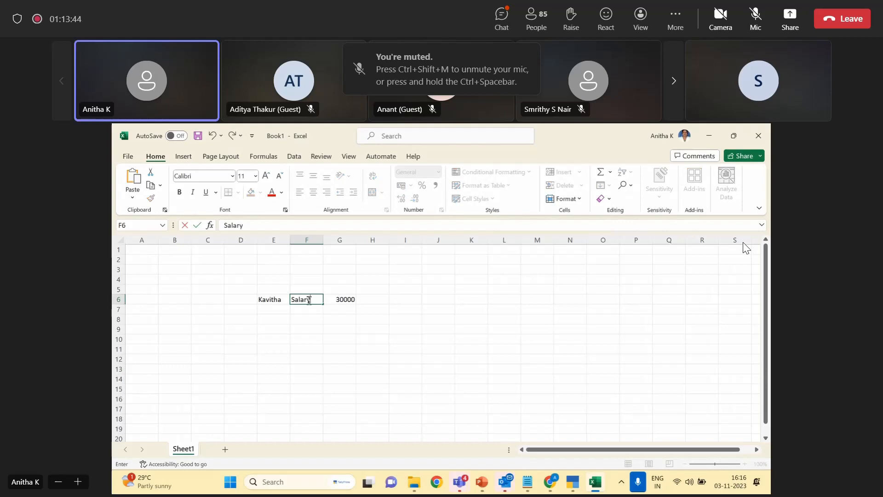
{"action": "key", "text": "Tab"}
{"action": "key", "text": "Tab"}
{"action": "type", "text": "Month"}
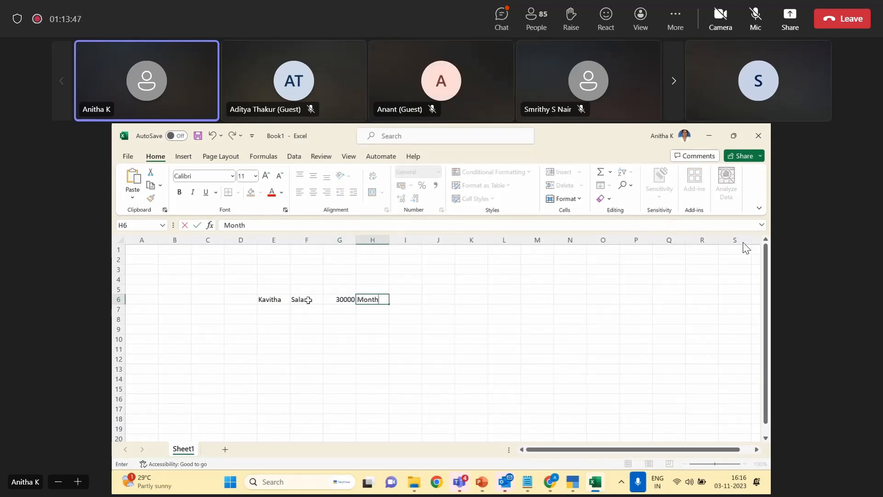
{"action": "key", "text": "Return"}
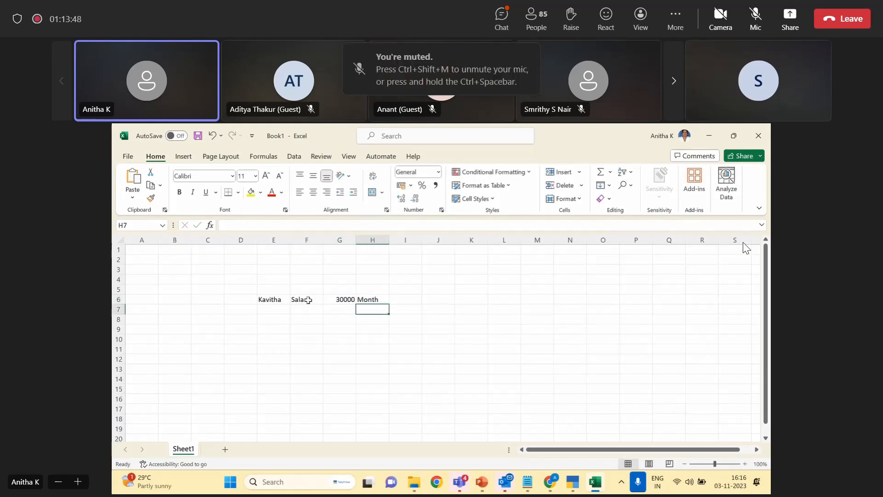
Label H7 "Day" and calculate the per-day salary in G7 with the formula =G6/30.
{"action": "type", "text": "Day"}
{"action": "key", "text": "Left"}
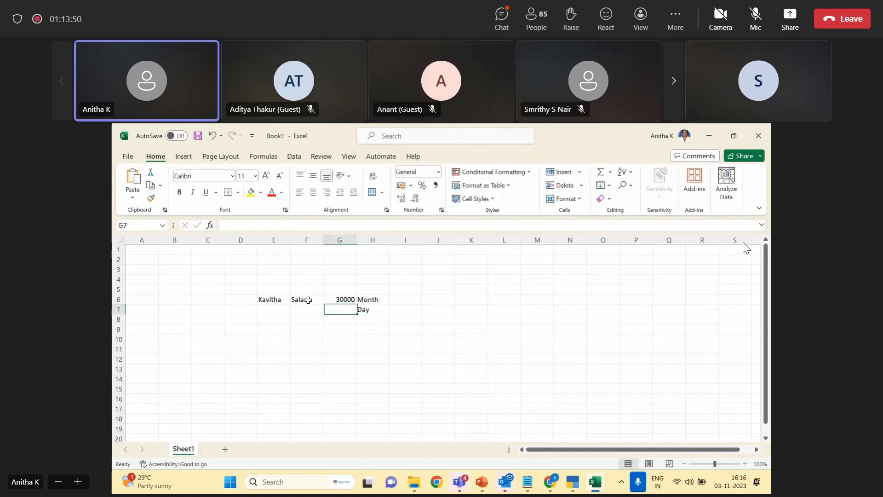
{"action": "type", "text": "="}
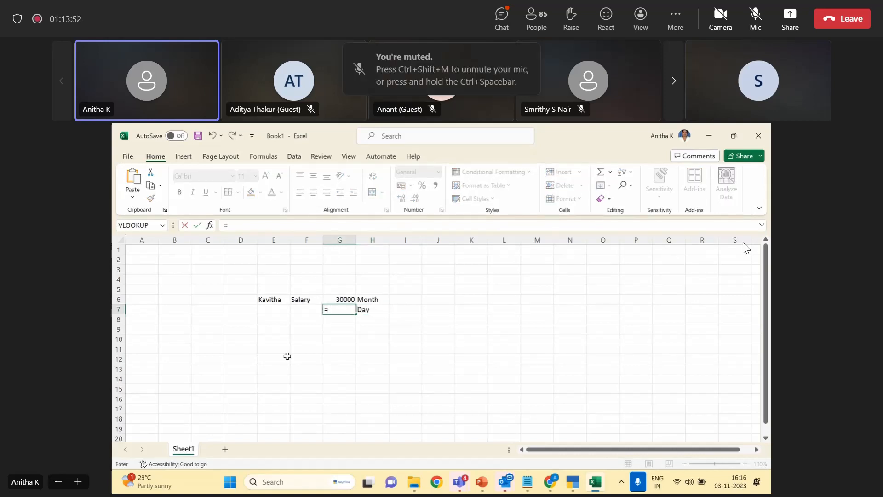
{"action": "left_click", "coordinate": [341, 298]}
{"action": "type", "text": "/"}
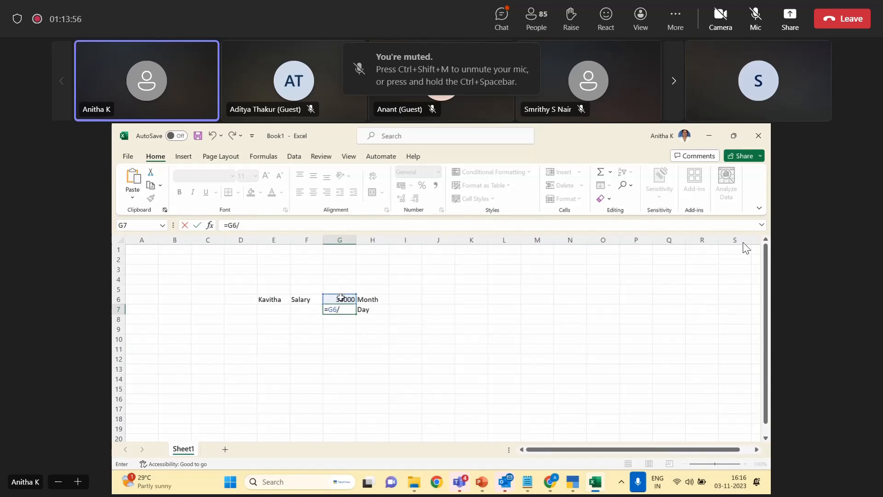
{"action": "type", "text": "30"}
{"action": "key", "text": "Return"}
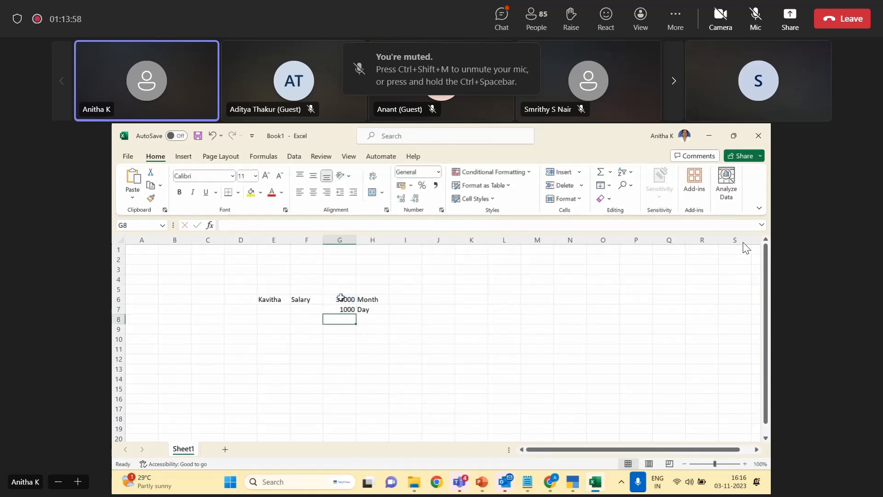
{"action": "key", "text": "Up"}
{"action": "key", "text": "Right"}
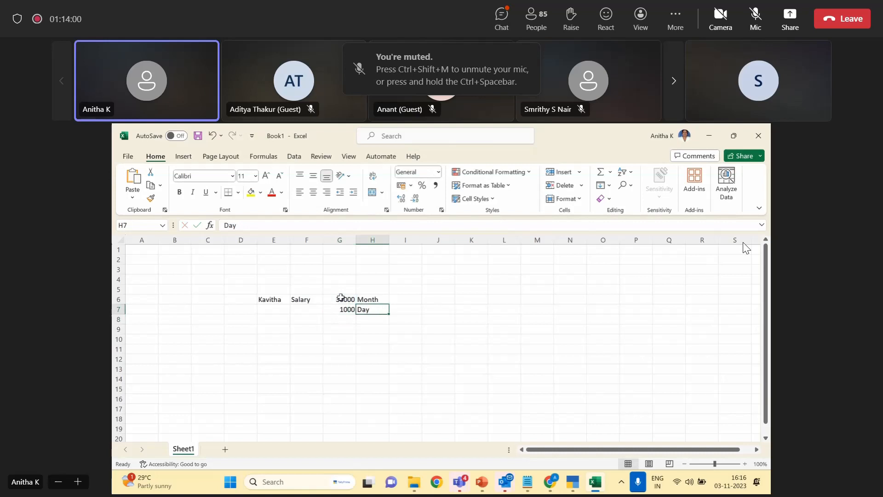
{"action": "key", "text": "Left"}
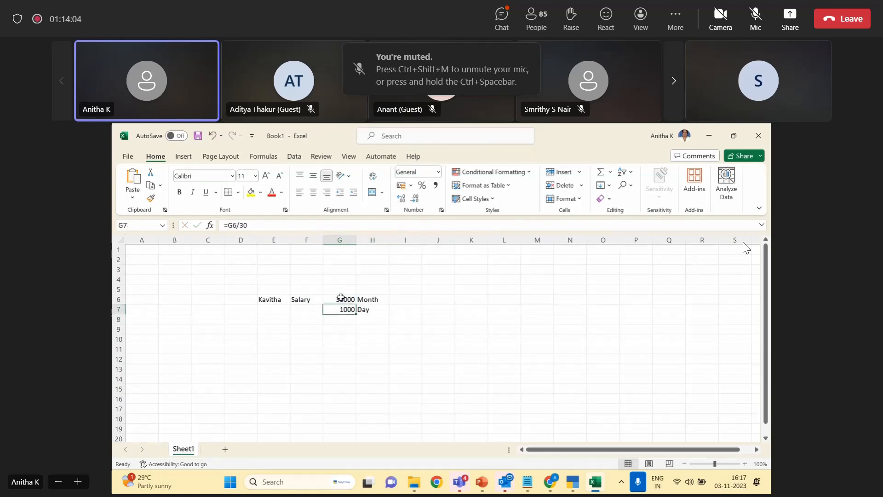
Add the label "Per hour" in cell F9.
{"action": "key", "text": "Down"}
{"action": "key", "text": "Left"}
{"action": "key", "text": "Down"}
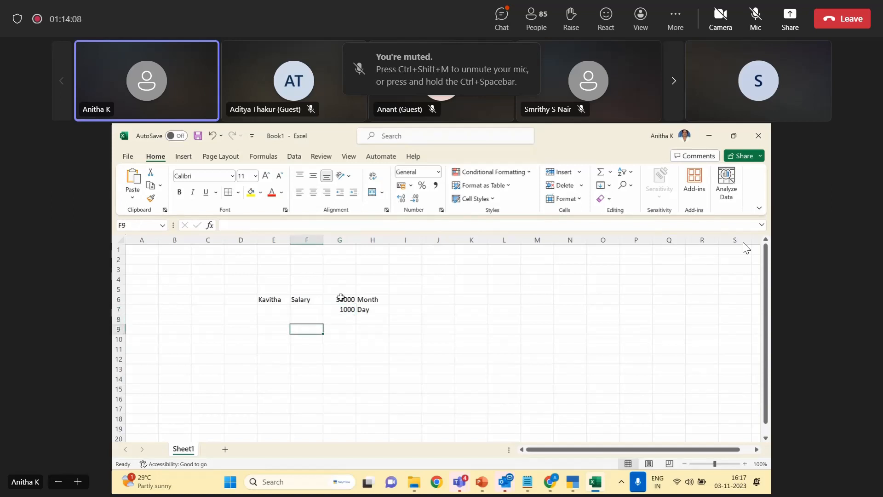
{"action": "type", "text": "Per hour"}
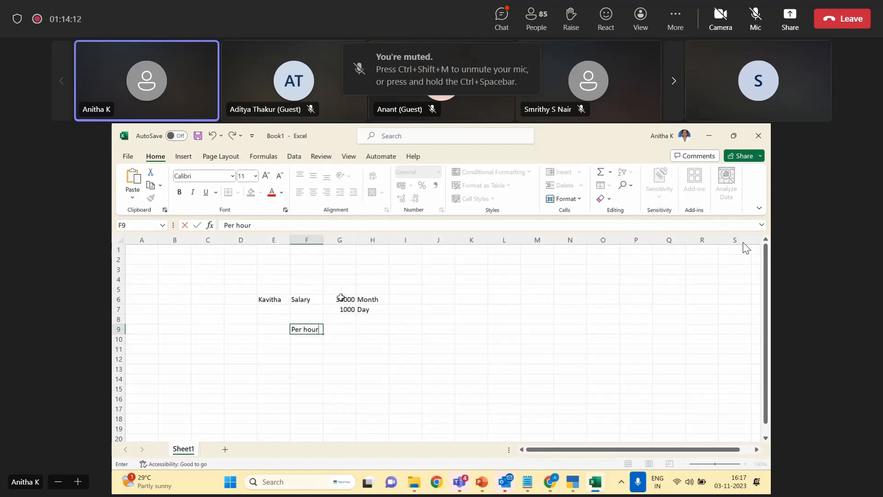
{"action": "key", "text": "Tab"}
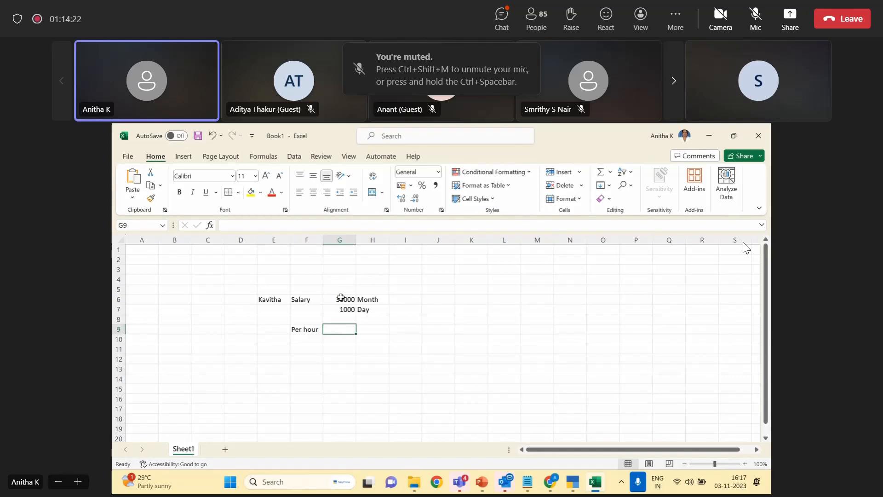
Set up the hours-to-percentage comparison with 9 in H9, 100 in I9 and 1 in H10.
{"action": "key", "text": "Right"}
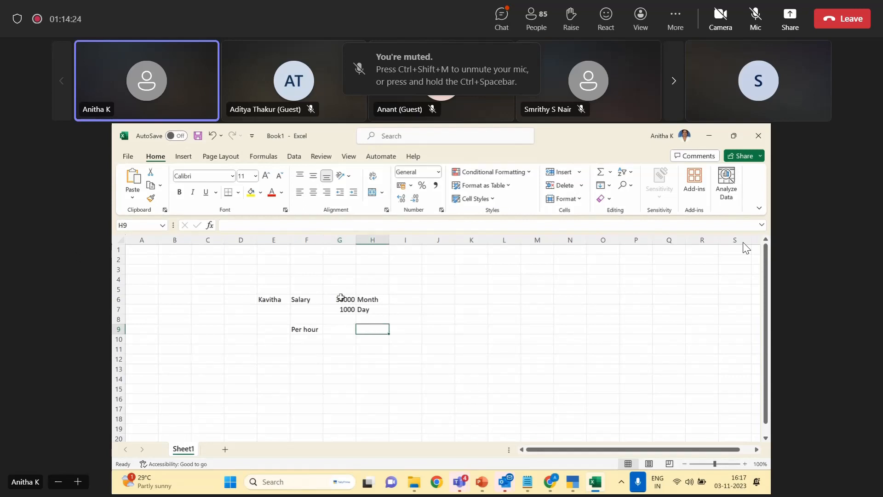
{"action": "type", "text": "9"}
{"action": "key", "text": "Right"}
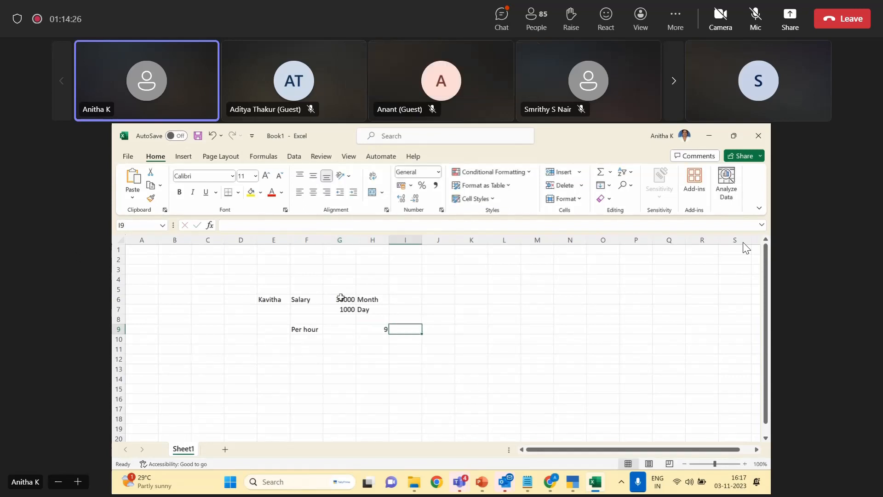
{"action": "type", "text": "100"}
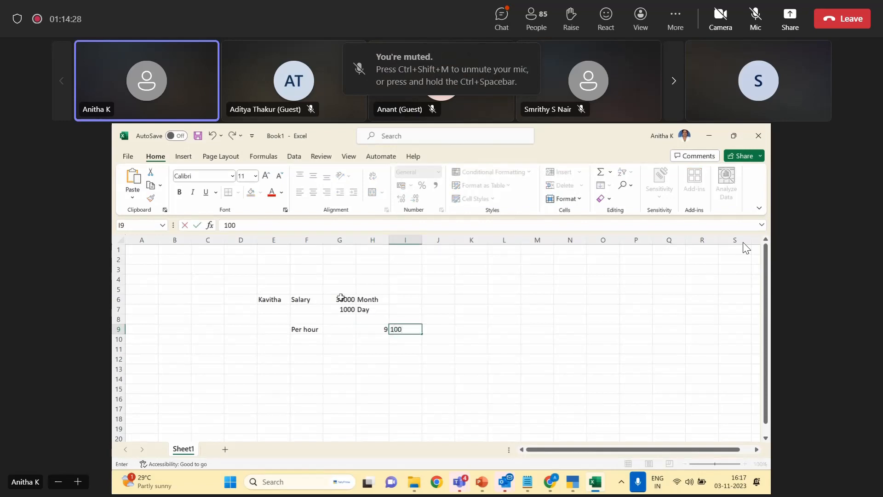
{"action": "key", "text": "Return"}
{"action": "key", "text": "Left"}
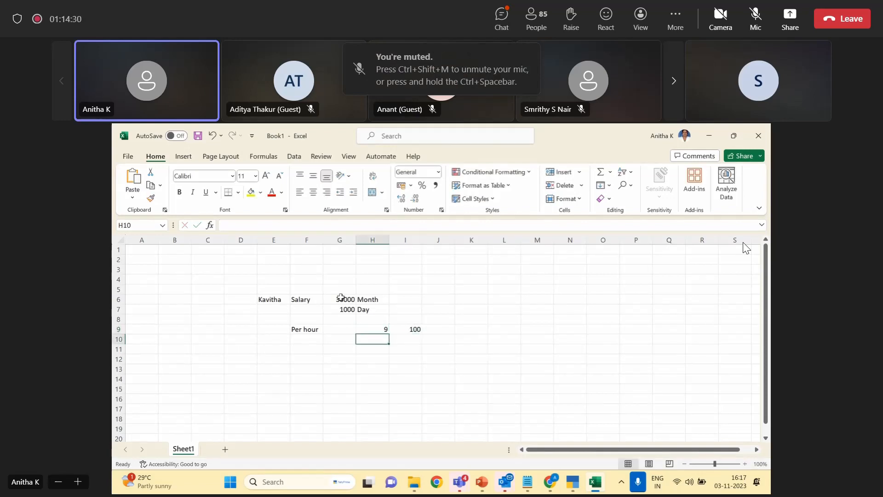
{"action": "type", "text": "1"}
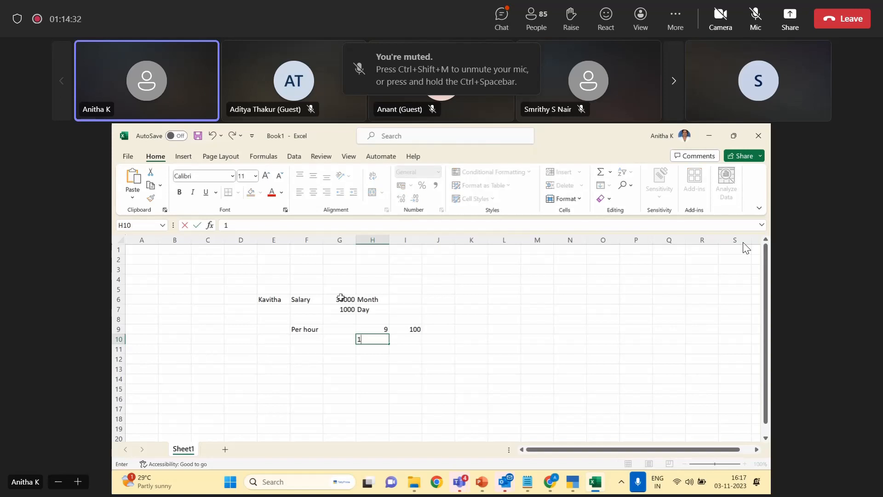
{"action": "key", "text": "Right"}
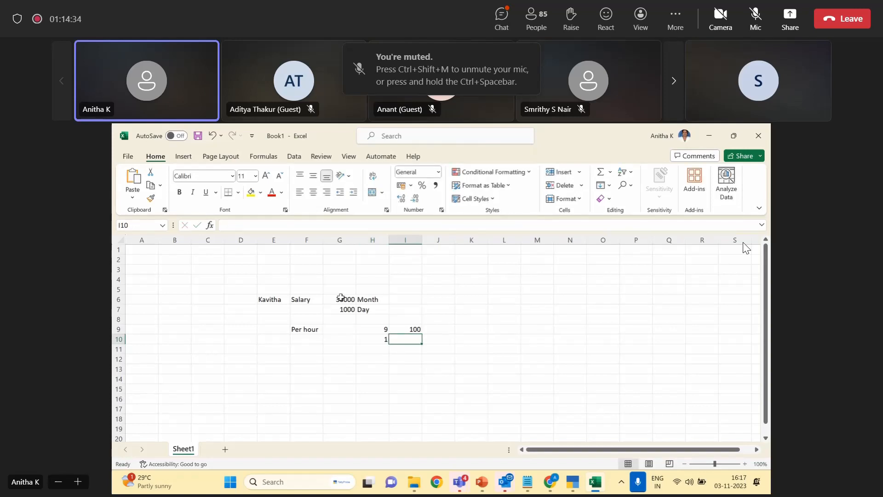
Write a note in G12 stating that the employee works for 9 hours.
{"action": "key", "text": "Down"}
{"action": "key", "text": "Left"}
{"action": "key", "text": "Down"}
{"action": "key", "text": "Left"}
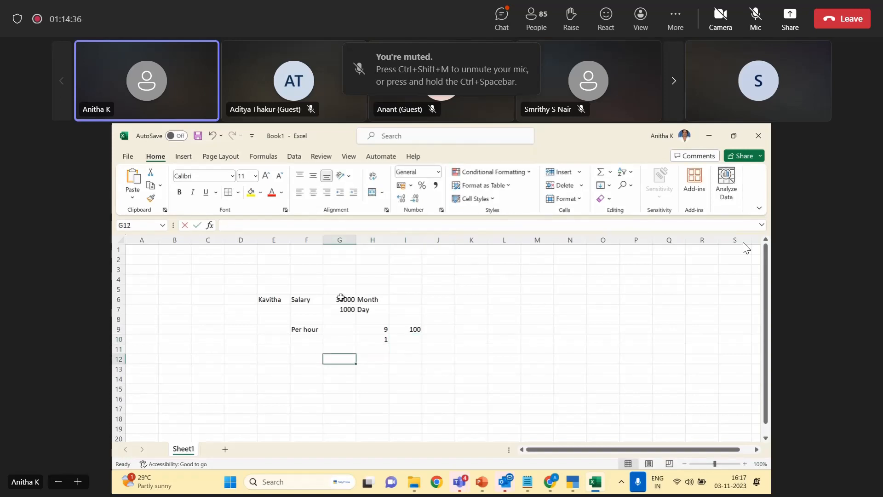
{"action": "type", "text": "Kvi"}
{"action": "key", "text": "BackSpace"}
{"action": "key", "text": "BackSpace"}
{"action": "type", "text": "avith"}
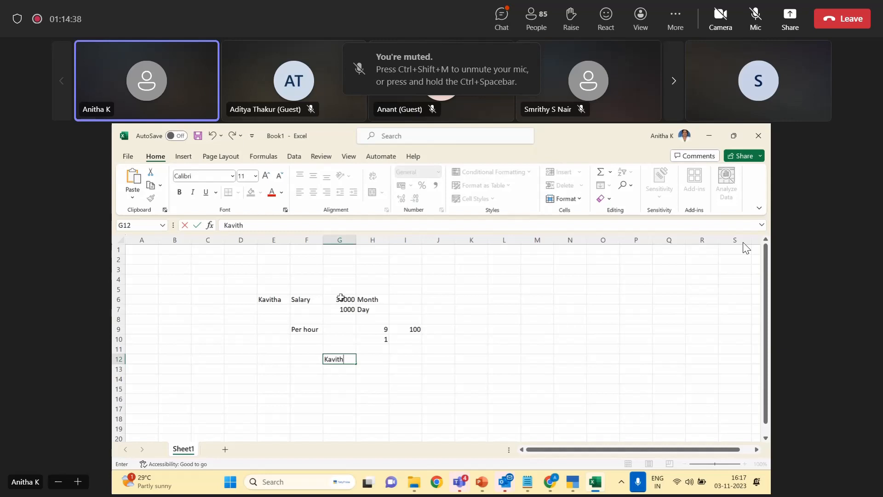
{"action": "type", "text": "a works for 9 hou"}
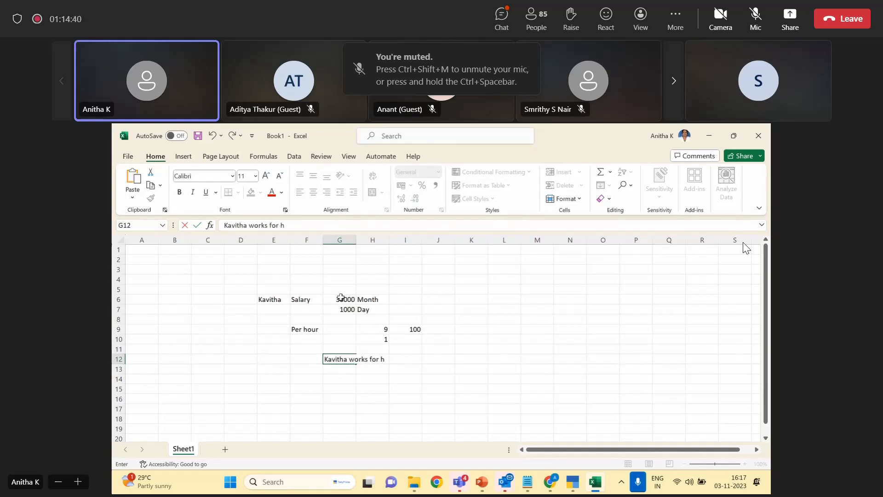
{"action": "type", "text": "rs"}
Add the note "She will get 100% of per day salary" in cell J12.
{"action": "key", "text": "Right"}
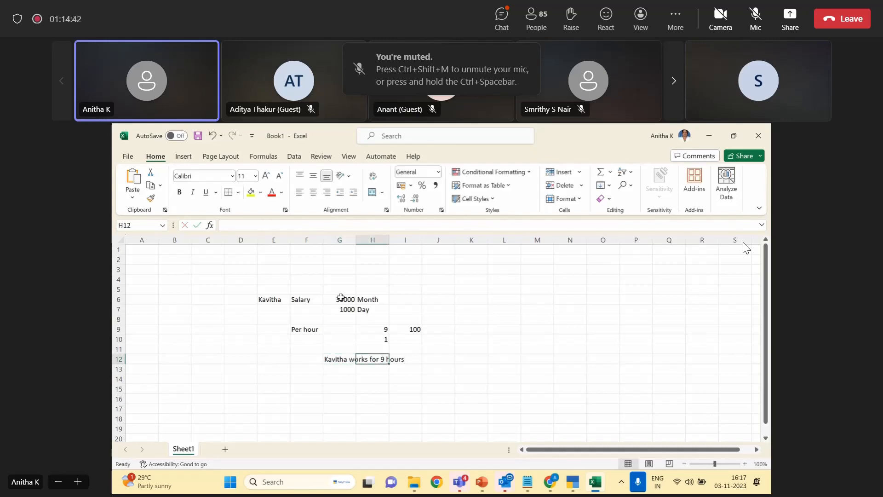
{"action": "key", "text": "Right"}
{"action": "key", "text": "Right"}
{"action": "type", "text": "She will get 100% of per day salary"}
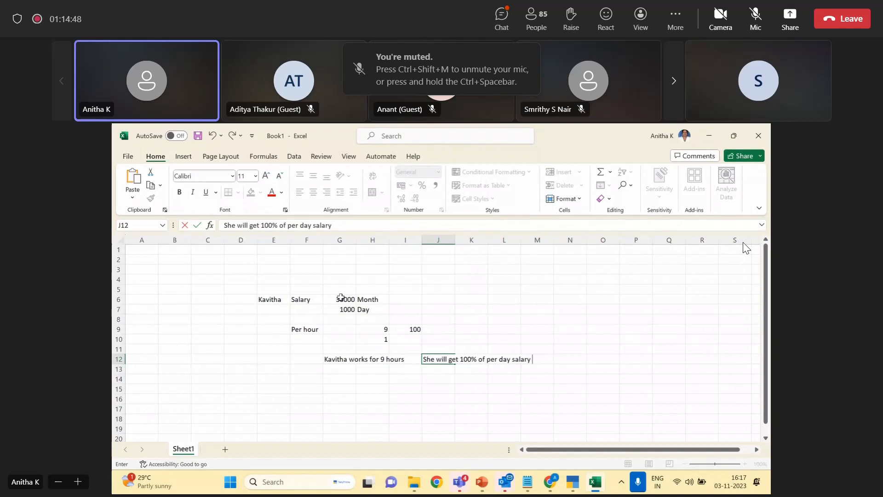
Write a note in G14 stating that the employee works for 1 hour.
{"action": "key", "text": "Left"}
{"action": "key", "text": "Left"}
{"action": "key", "text": "Down"}
{"action": "key", "text": "Down"}
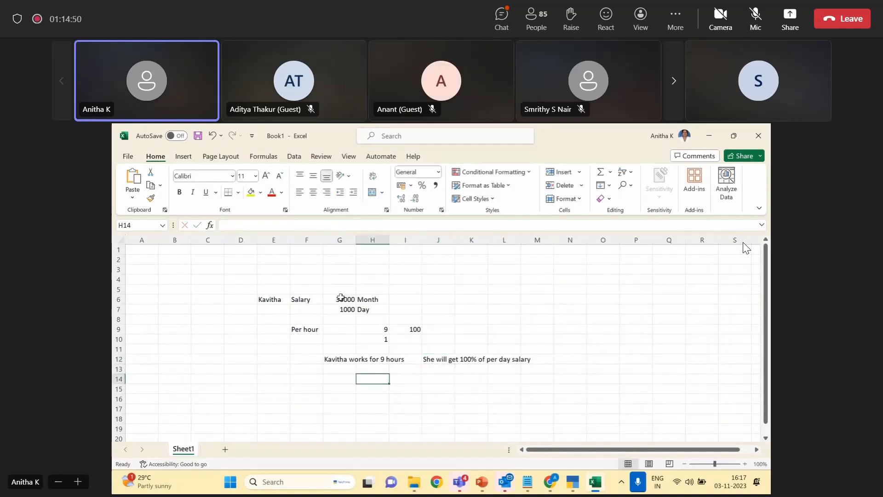
{"action": "key", "text": "Left"}
{"action": "type", "text": "Kavitha works for 1 hour"}
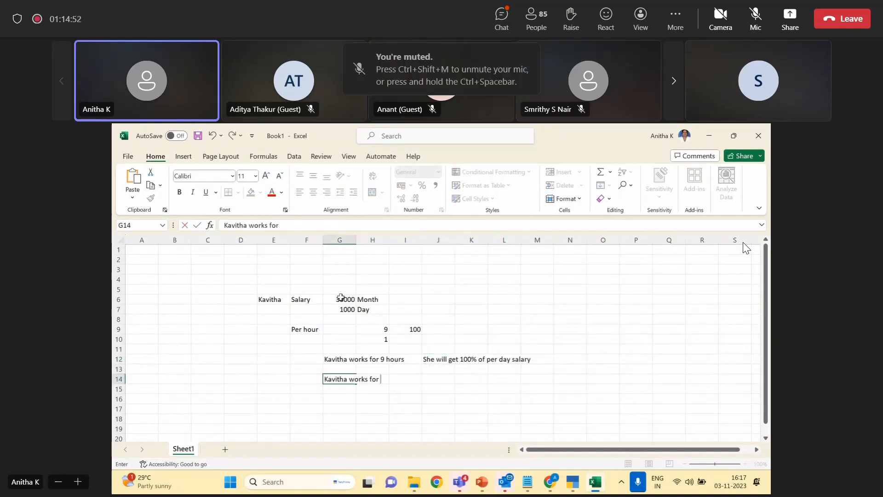
Add the question "how much percentage of salary will she get ?" in cell J14.
{"action": "key", "text": "Right"}
{"action": "key", "text": "Right"}
{"action": "key", "text": "Right"}
{"action": "type", "text": "how much percentage of salary will she get ?"}
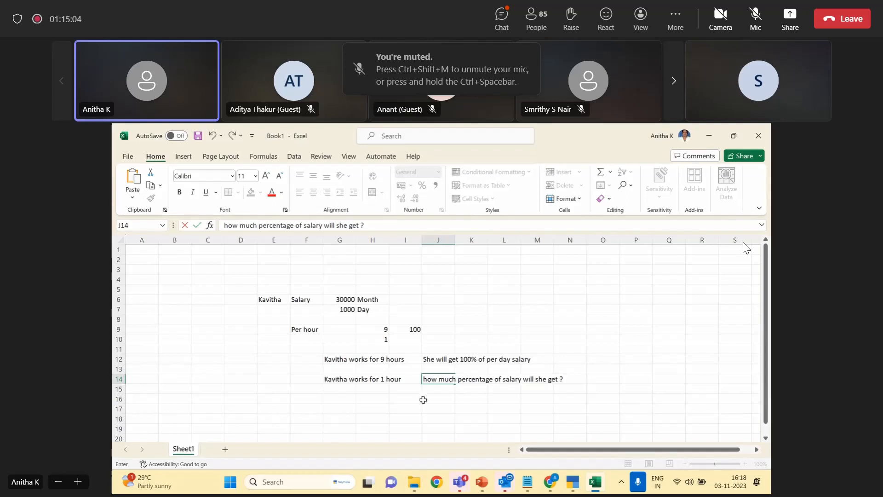
Calculate the percentage of daily salary for one hour in J16 with the formula =1*100/9.
{"action": "left_click", "coordinate": [438, 399]}
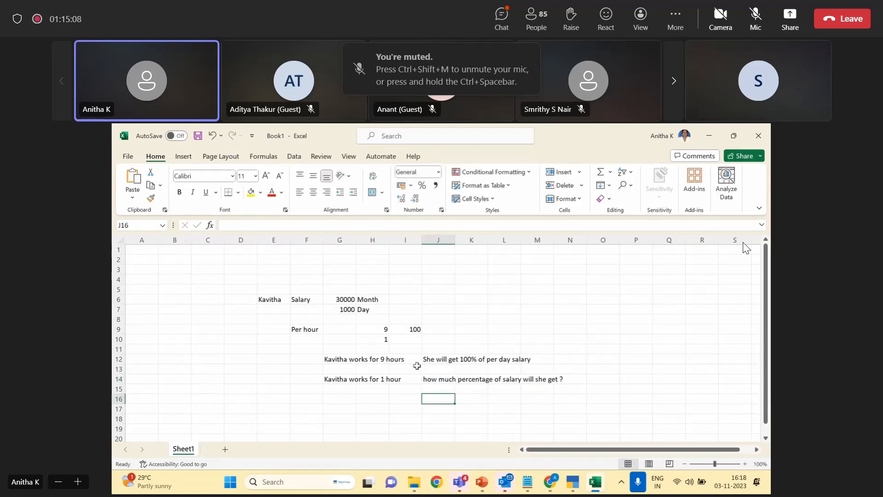
{"action": "type", "text": "1*"}
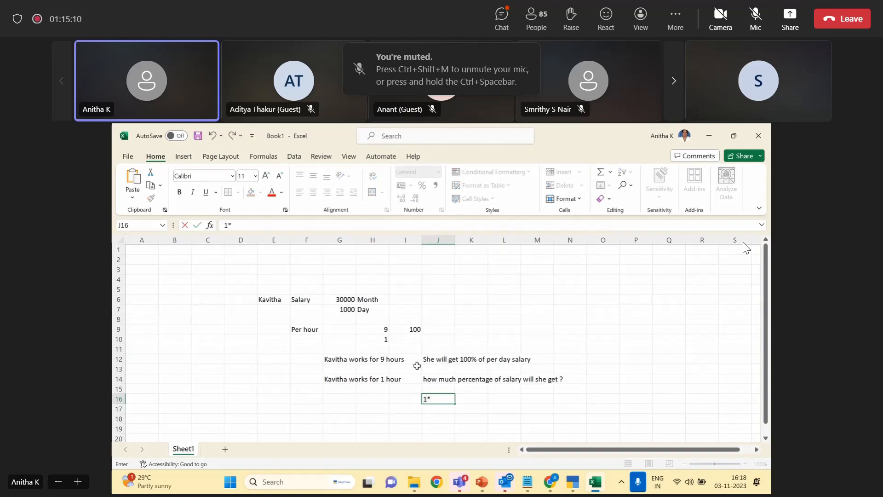
{"action": "type", "text": "100/9"}
{"action": "key", "text": "Return"}
{"action": "key", "text": "Up"}
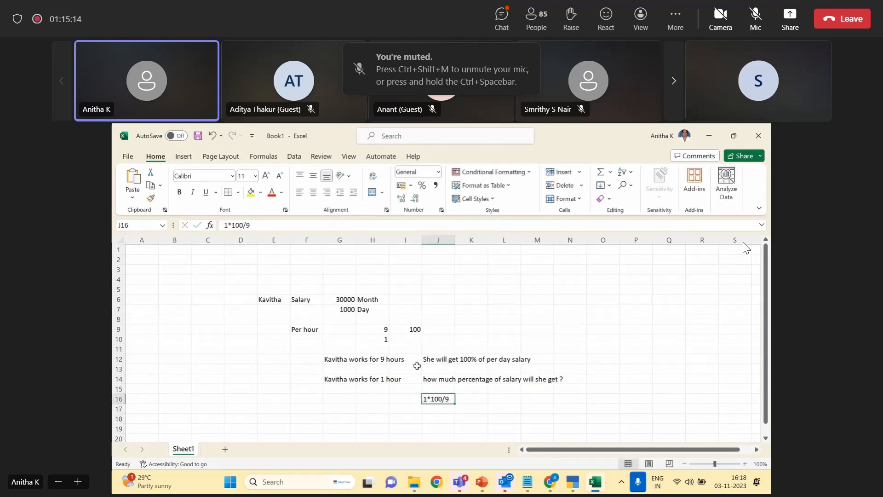
{"action": "left_click", "coordinate": [225, 225]}
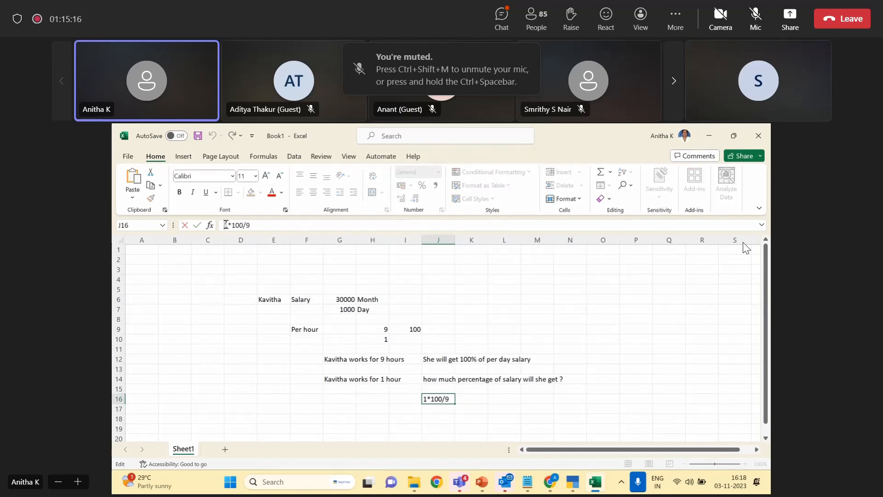
{"action": "type", "text": "="}
{"action": "key", "text": "Return"}
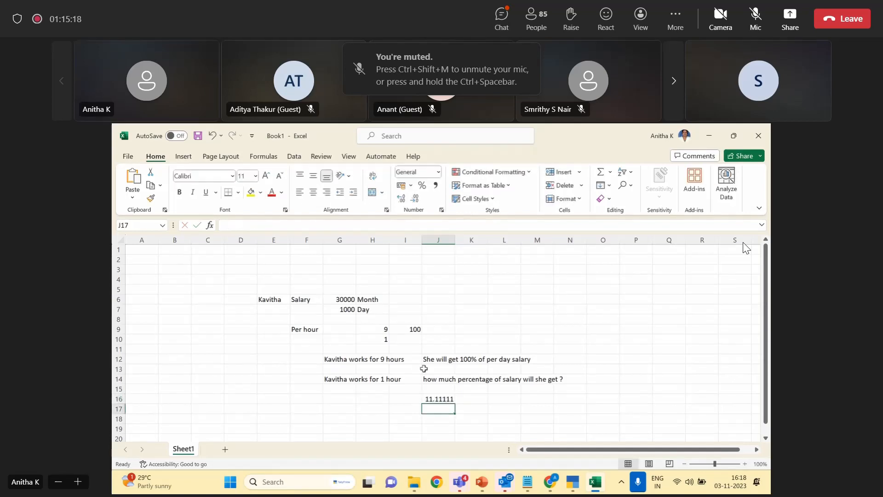
{"action": "left_click", "coordinate": [556, 401]}
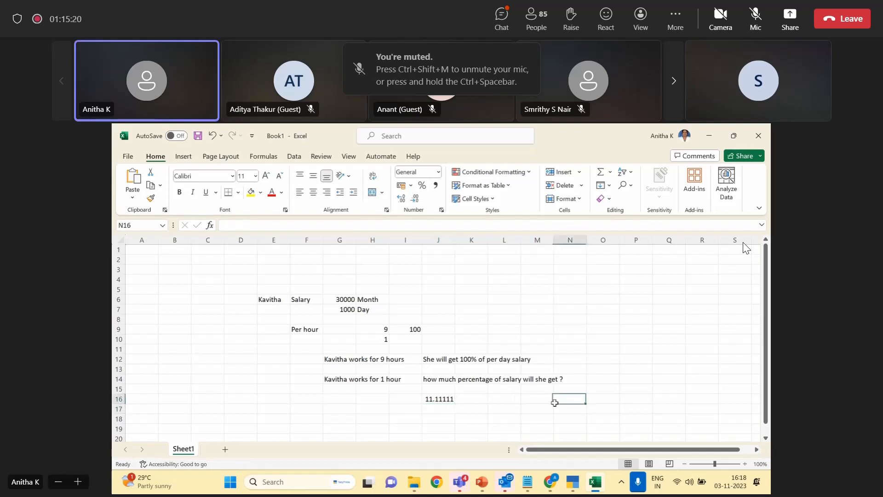
Check the nine-hour percentage in cell L16 with the formula =J16*9.
{"action": "left_click", "coordinate": [622, 400]}
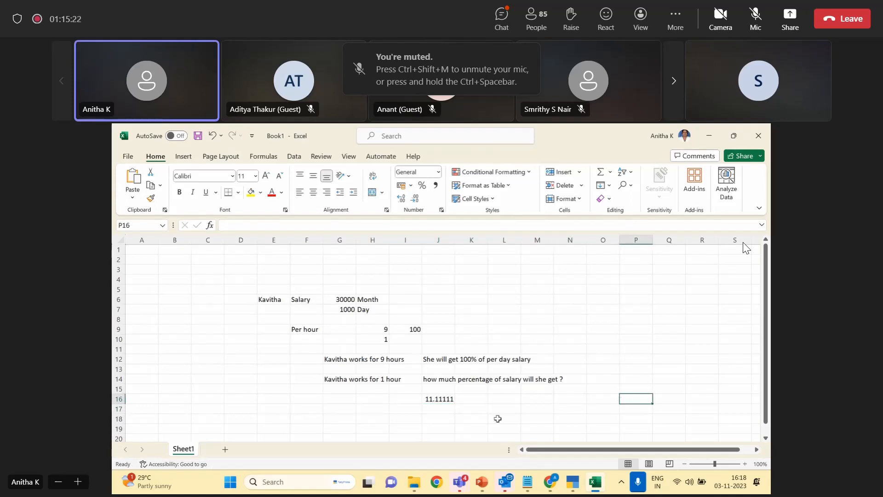
{"action": "left_click", "coordinate": [441, 399]}
{"action": "left_click", "coordinate": [511, 402]}
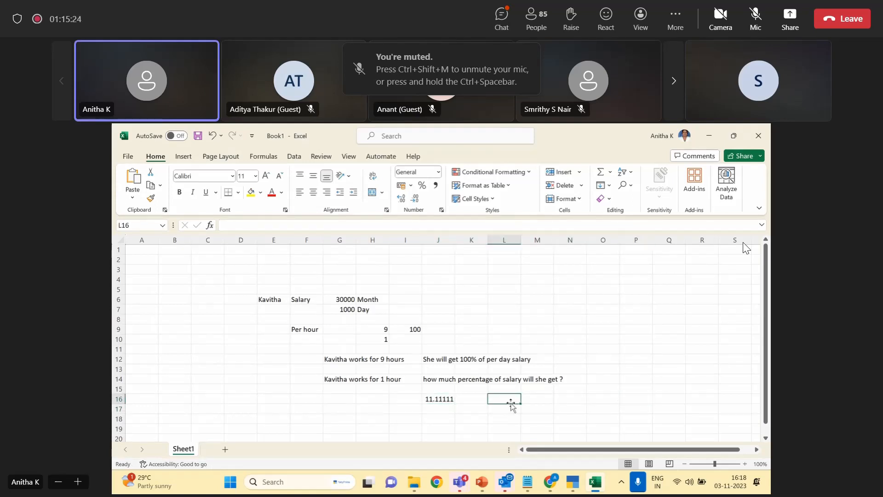
{"action": "type", "text": "="}
{"action": "left_click", "coordinate": [436, 399]}
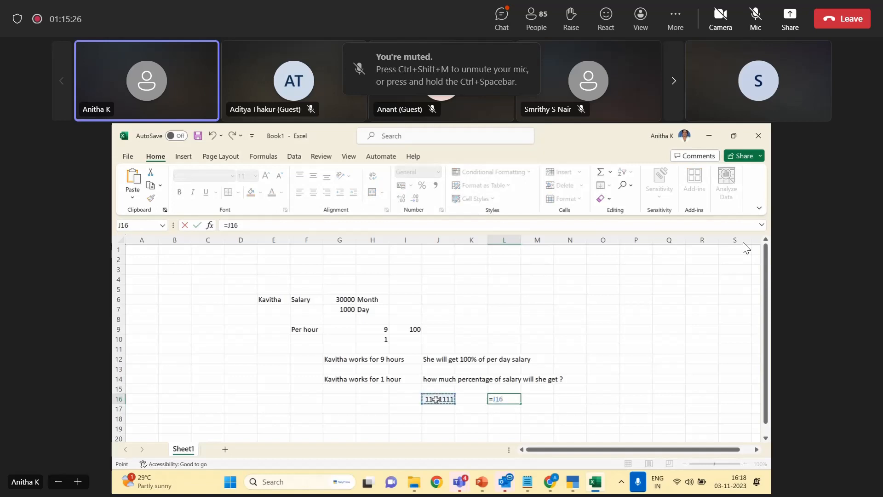
{"action": "type", "text": "*9"}
{"action": "key", "text": "Return"}
{"action": "key", "text": "Up"}
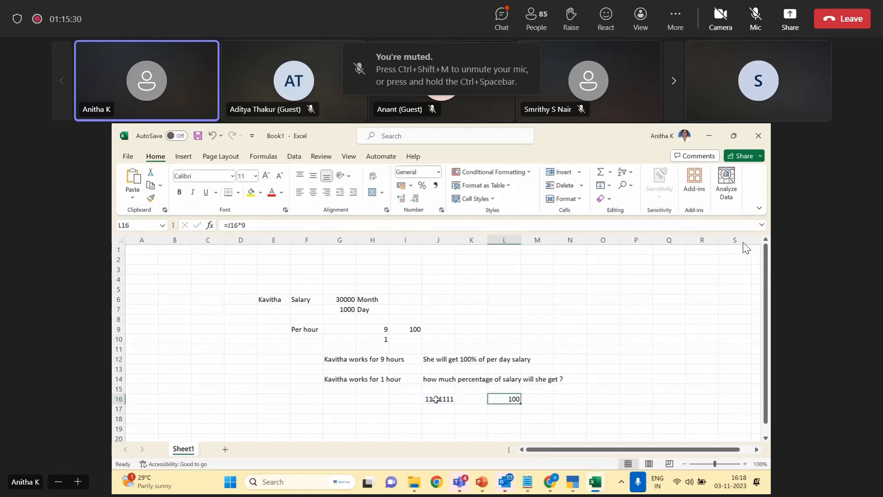
Set the hours value in H9 to 10 and clear the check formula from L16.
{"action": "left_click", "coordinate": [380, 331]}
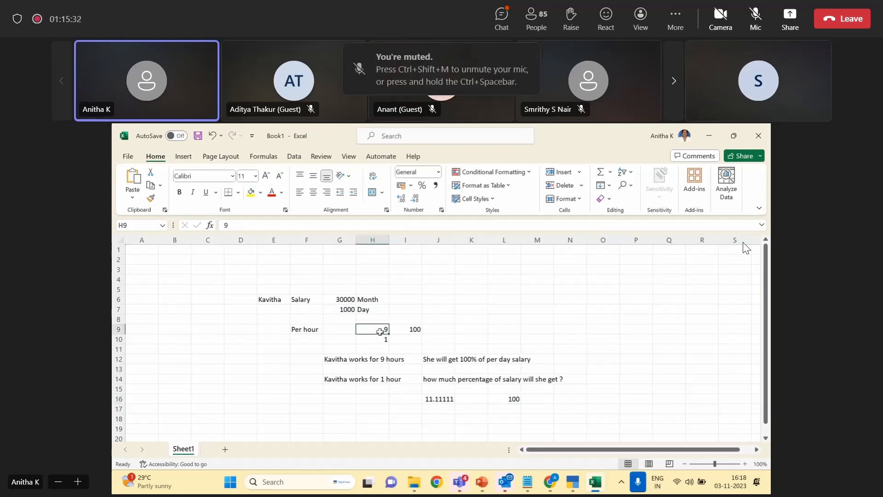
{"action": "type", "text": "10"}
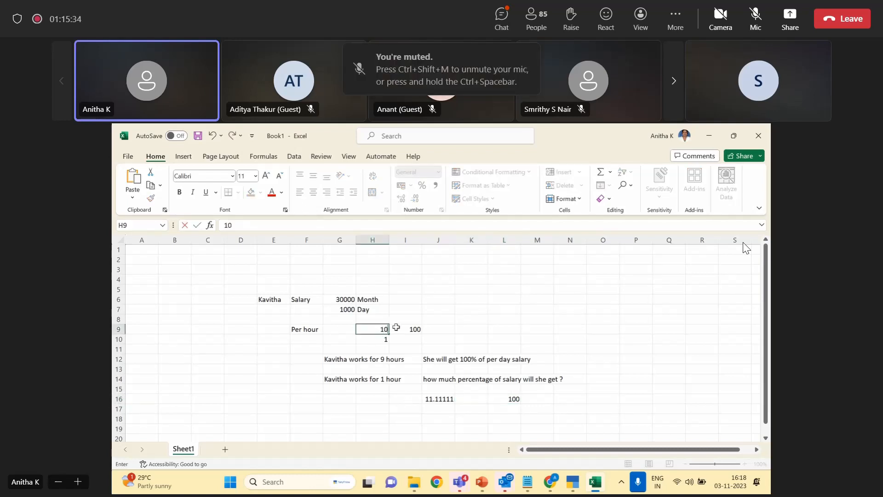
{"action": "left_click", "coordinate": [513, 399]}
{"action": "key", "text": "Left"}
{"action": "key", "text": "Left"}
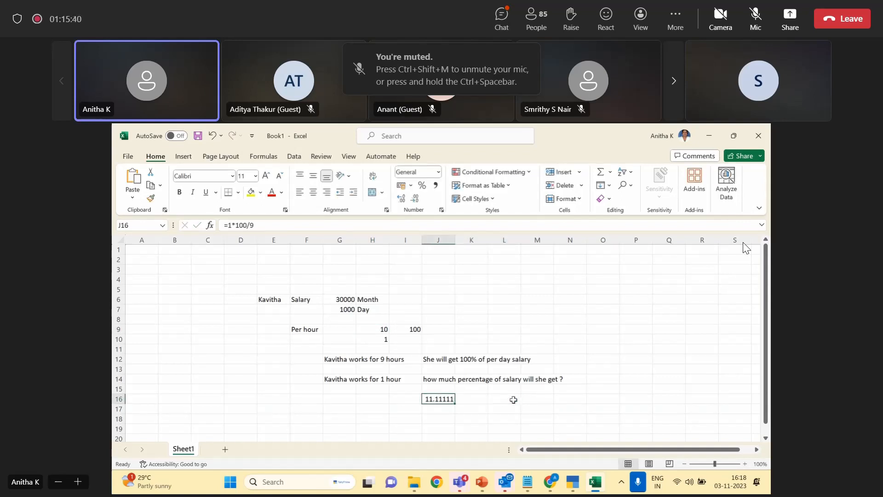
Add the note "multiply with 2" in cell K16 beside the one-hour percentage.
{"action": "key", "text": "Right"}
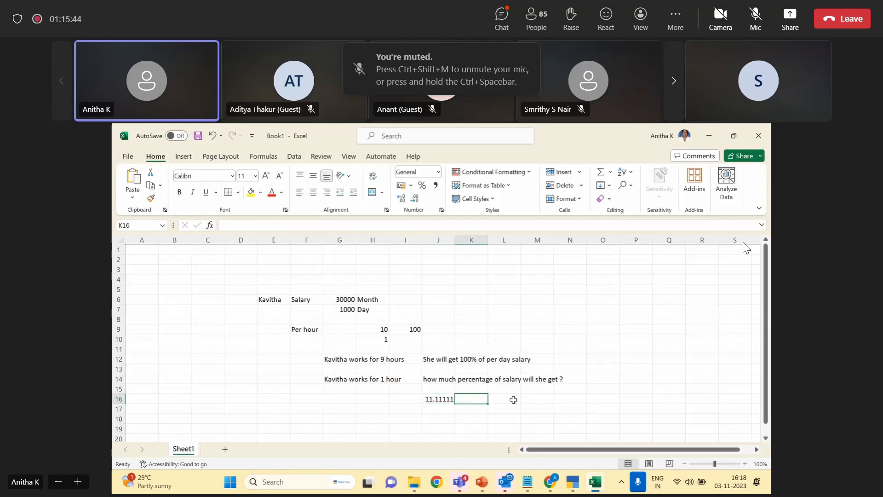
{"action": "type", "text": "multiply"}
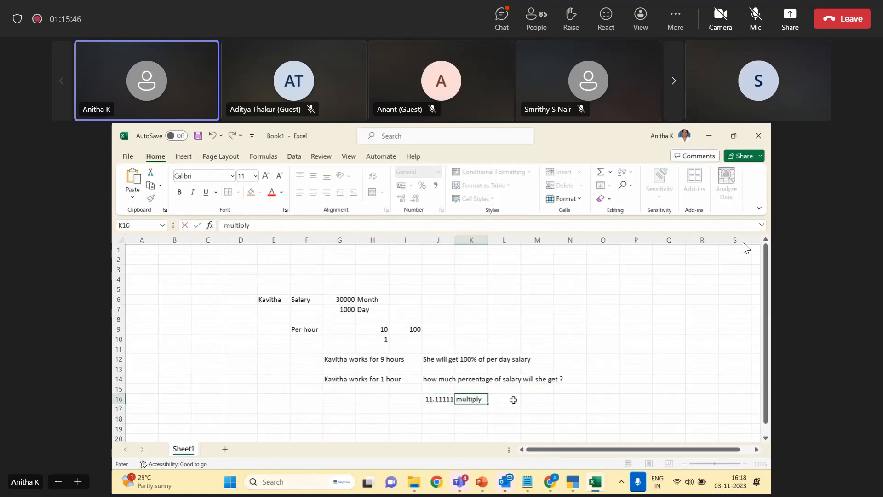
{"action": "type", "text": " with 2"}
Calculate the doubled hourly percentage in M16 with the formula =J16*2.
{"action": "key", "text": "Right"}
{"action": "key", "text": "Right"}
{"action": "type", "text": "="}
{"action": "left_click", "coordinate": [434, 399]}
{"action": "type", "text": "*2"}
{"action": "key", "text": "Return"}
{"action": "key", "text": "Up"}
{"action": "key", "text": "Right"}
{"action": "key", "text": "Right"}
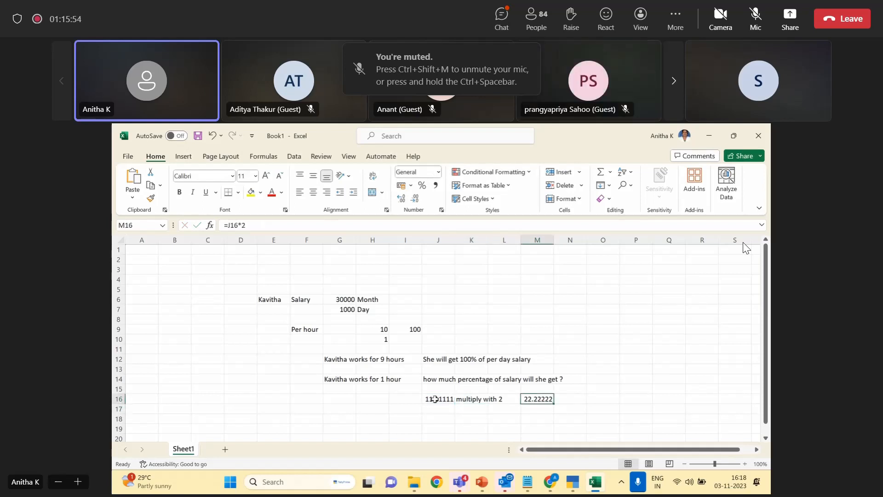
{"action": "key", "text": "Right"}
{"action": "mouse_move", "coordinate": [210, 282]}
{"action": "left_mouse_down"}
{"action": "mouse_move", "coordinate": [620, 404]}
{"action": "mouse_move", "coordinate": [635, 430]}
{"action": "left_mouse_up"}
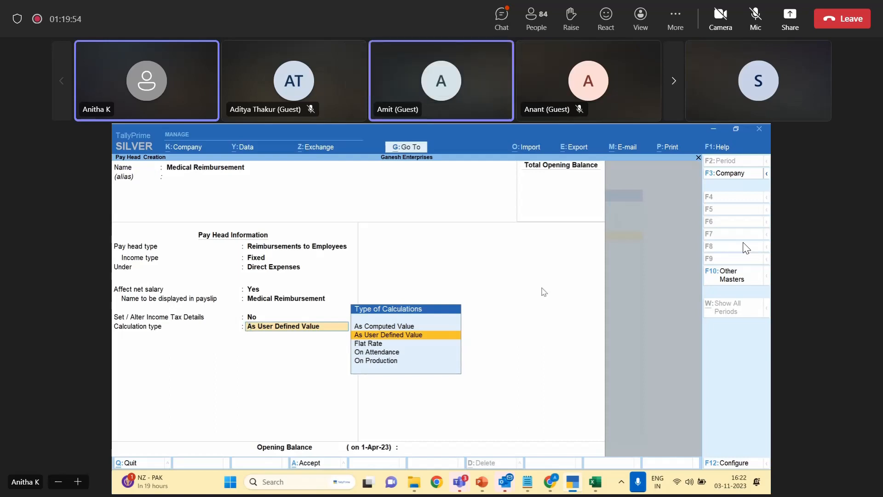
Keep As User Defined Value as the Medical Reimbursement pay head's calculation type, save it, and leave pay head creation.
{"action": "key", "text": "Return"}
{"action": "key", "text": "Return"}
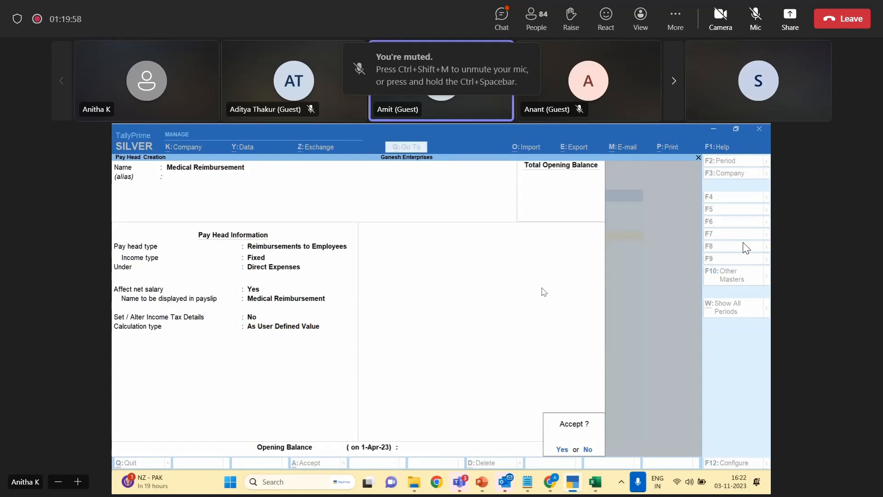
{"action": "key", "text": "Return"}
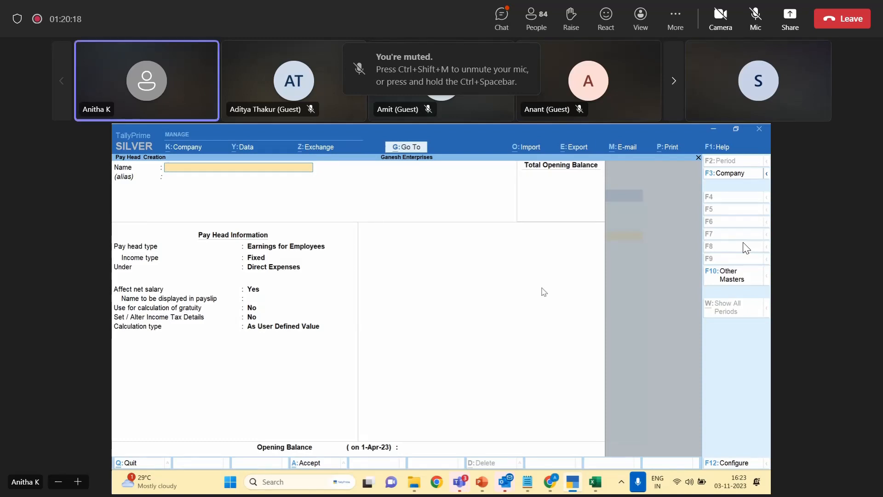
{"action": "key", "text": "Escape"}
{"action": "key", "text": "y"}
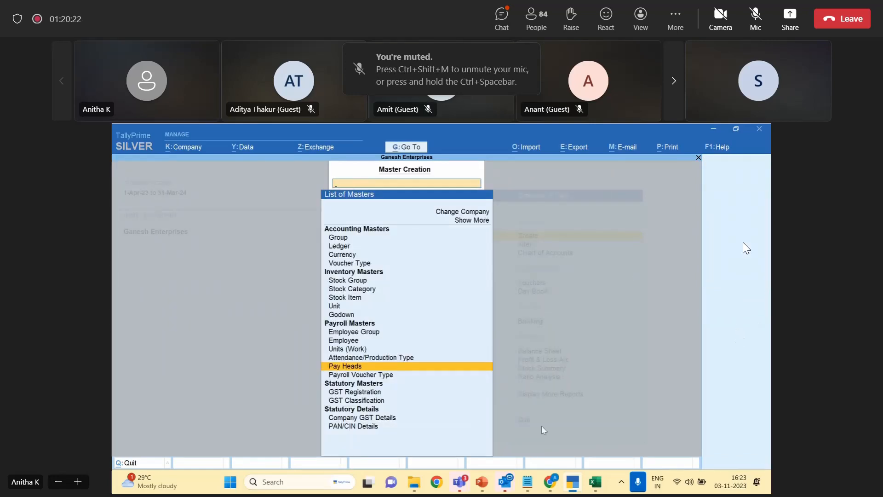
Switch to the Payroll presentation in PowerPoint and review the Income Tax slide's old and new regime slabs in full-screen view.
{"action": "left_click", "coordinate": [481, 480]}
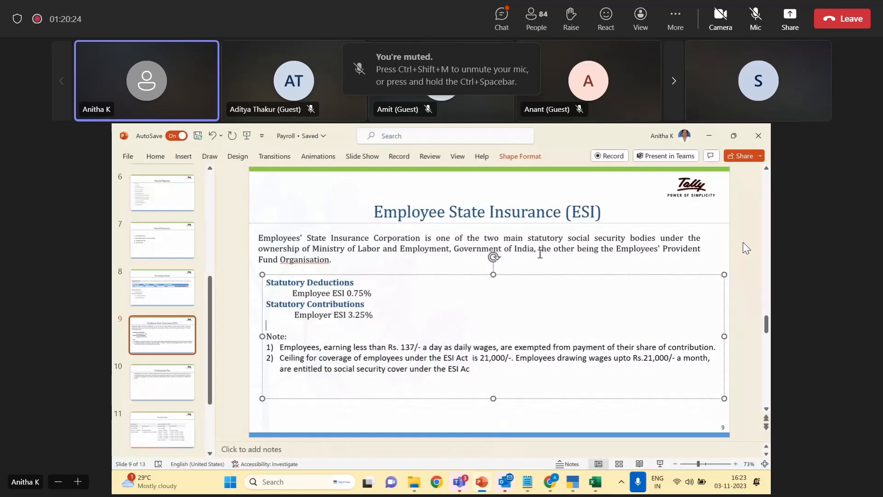
{"action": "left_click", "coordinate": [174, 377]}
{"action": "key", "text": "Down"}
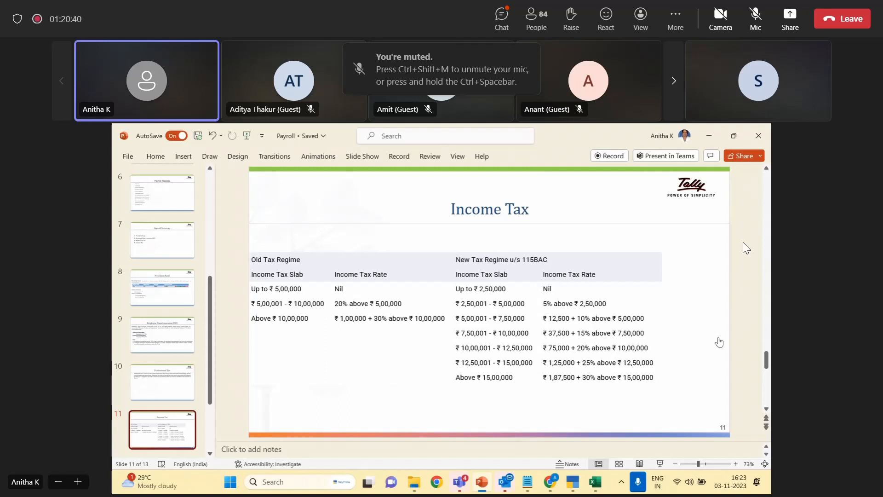
{"action": "left_click", "coordinate": [363, 156]}
{"action": "left_click", "coordinate": [175, 183]}
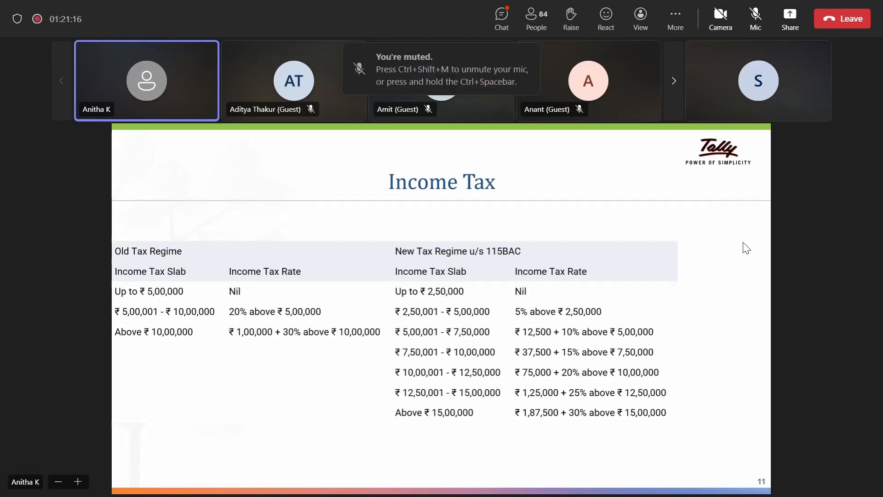
{"action": "key", "text": "Escape"}
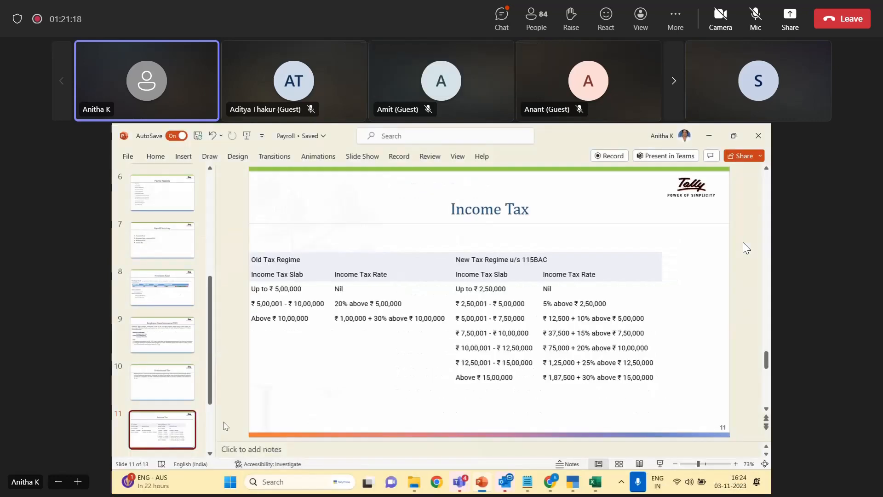
Return to TallyPrime, alter the first listed employee to use Regular Tax Regime, and save the record.
{"action": "left_click", "coordinate": [572, 482]}
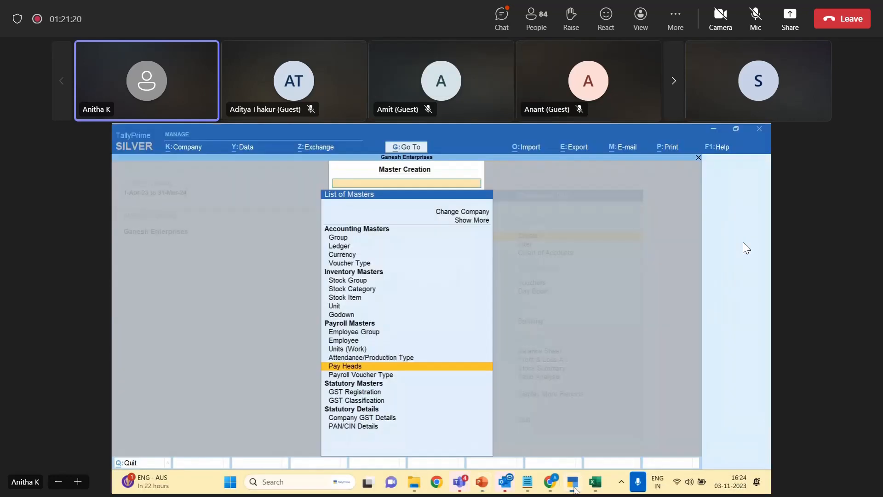
{"action": "key", "text": "Escape"}
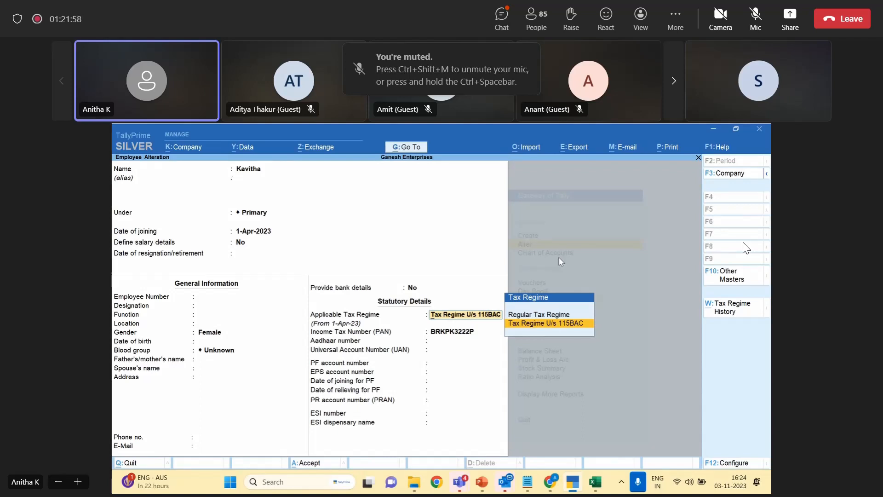
{"action": "key", "text": "Up"}
{"action": "key", "text": "Return"}
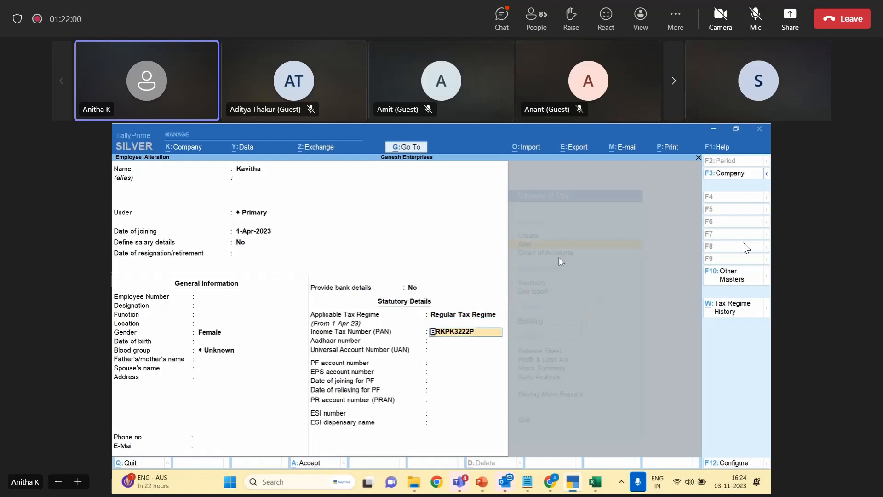
{"action": "key", "text": "Return"}
{"action": "key", "text": "Return"}
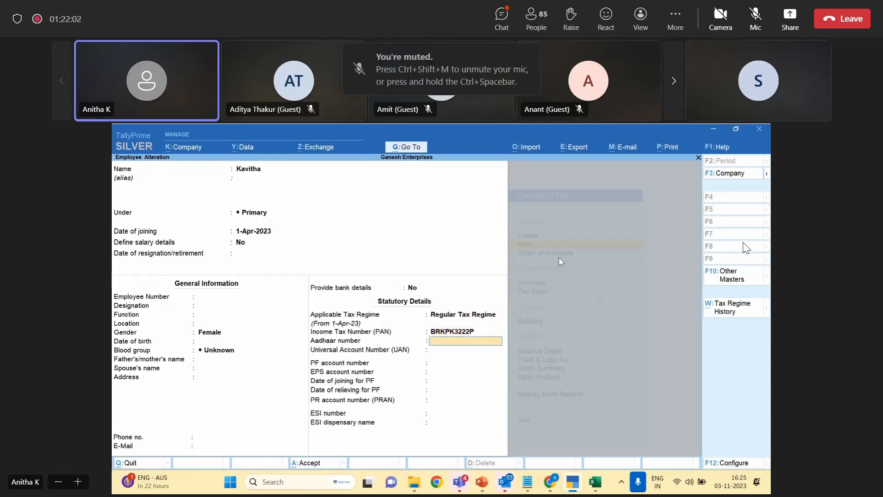
{"action": "key", "text": "Return"}
{"action": "key", "text": "Return"}
{"action": "key", "text": "Return"}
{"action": "key", "text": "Return"}
{"action": "key", "text": "Return"}
{"action": "key", "text": "Return"}
{"action": "key", "text": "Return"}
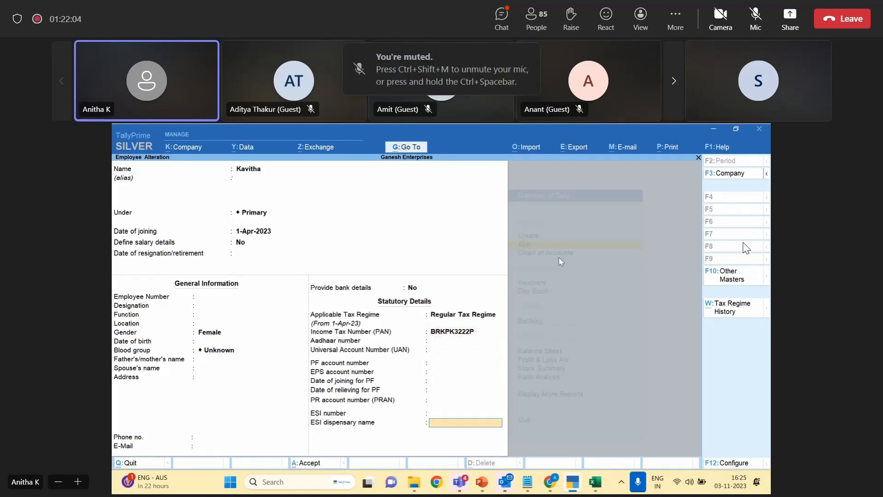
{"action": "key", "text": "Return"}
Open the second listed employee for alteration, keep Regular Tax Regime as the applicable regime, and save the record.
{"action": "key", "text": "Down"}
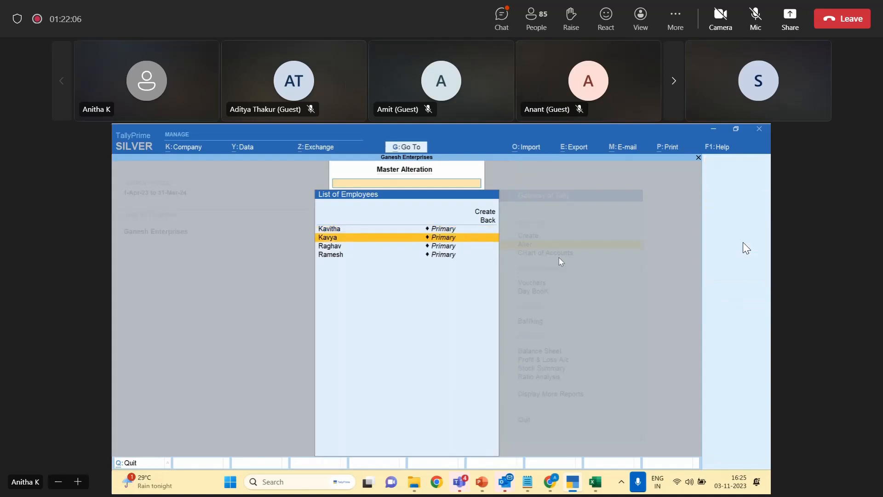
{"action": "key", "text": "Return"}
{"action": "key", "text": "Return"}
{"action": "key", "text": "Return"}
{"action": "key", "text": "Return"}
{"action": "key", "text": "Return"}
{"action": "key", "text": "Return"}
{"action": "key", "text": "Return"}
{"action": "key", "text": "Return"}
{"action": "key", "text": "Return"}
{"action": "key", "text": "Return"}
{"action": "key", "text": "Return"}
{"action": "key", "text": "Return"}
{"action": "key", "text": "Return"}
{"action": "key", "text": "Return"}
{"action": "key", "text": "Return"}
{"action": "key", "text": "Return"}
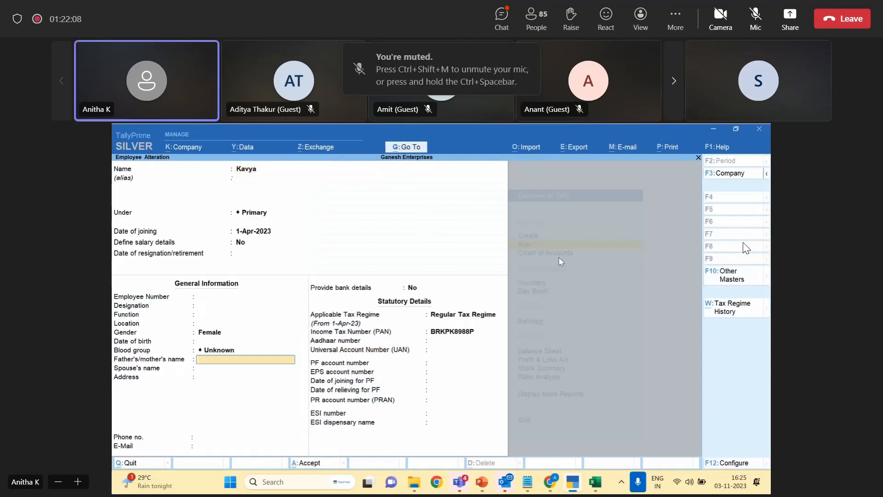
{"action": "key", "text": "Return"}
{"action": "key", "text": "Return"}
{"action": "key", "text": "Return"}
{"action": "key", "text": "Return"}
{"action": "key", "text": "Return"}
{"action": "key", "text": "Return"}
{"action": "key", "text": "Return"}
{"action": "key", "text": "Return"}
{"action": "key", "text": "Return"}
{"action": "key", "text": "Return"}
{"action": "key", "text": "Return"}
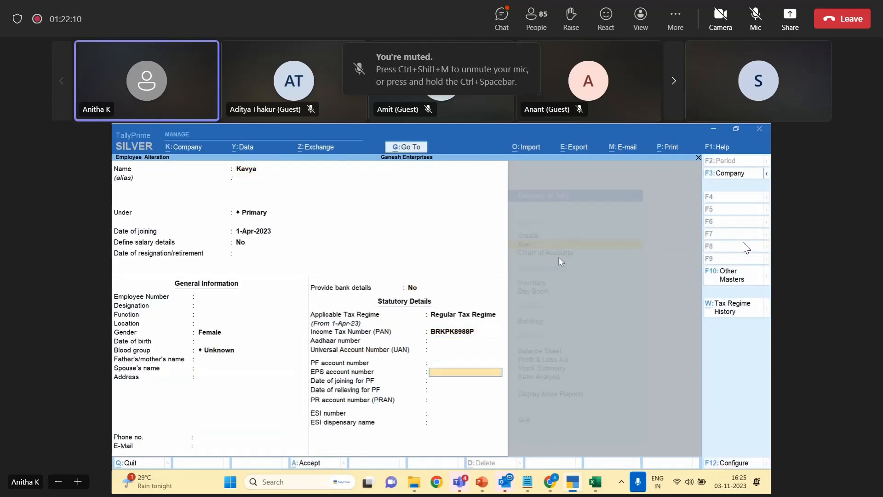
{"action": "key", "text": "Return"}
{"action": "key", "text": "Return"}
{"action": "key", "text": "Return"}
{"action": "key", "text": "Return"}
Open the third listed employee for alteration and set the applicable tax regime to Tax Regime U/s 115BAC.
{"action": "key", "text": "Down"}
{"action": "key", "text": "Return"}
{"action": "key", "text": "Return"}
{"action": "key", "text": "Return"}
{"action": "key", "text": "Return"}
{"action": "key", "text": "Return"}
{"action": "key", "text": "Return"}
{"action": "key", "text": "Return"}
{"action": "key", "text": "Return"}
{"action": "key", "text": "Return"}
{"action": "key", "text": "Return"}
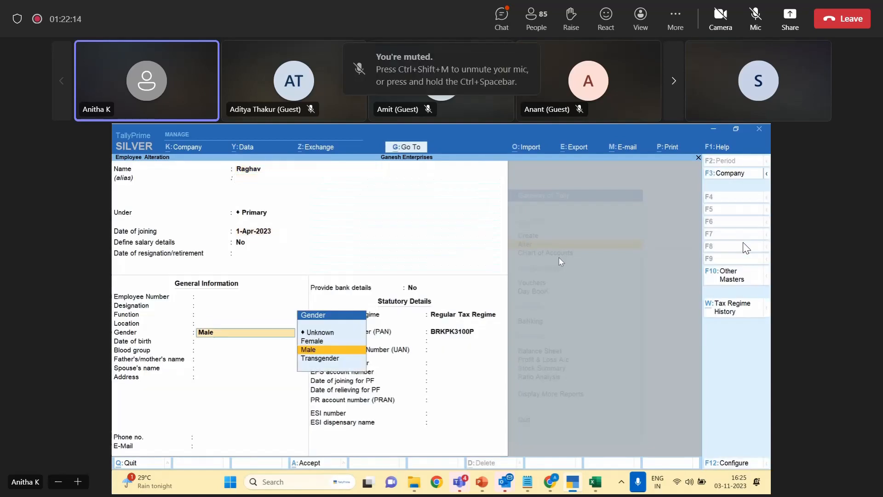
{"action": "key", "text": "Return"}
{"action": "key", "text": "Return"}
{"action": "key", "text": "Return"}
{"action": "key", "text": "Return"}
{"action": "key", "text": "Return"}
{"action": "key", "text": "Return"}
{"action": "key", "text": "Return"}
{"action": "key", "text": "Return"}
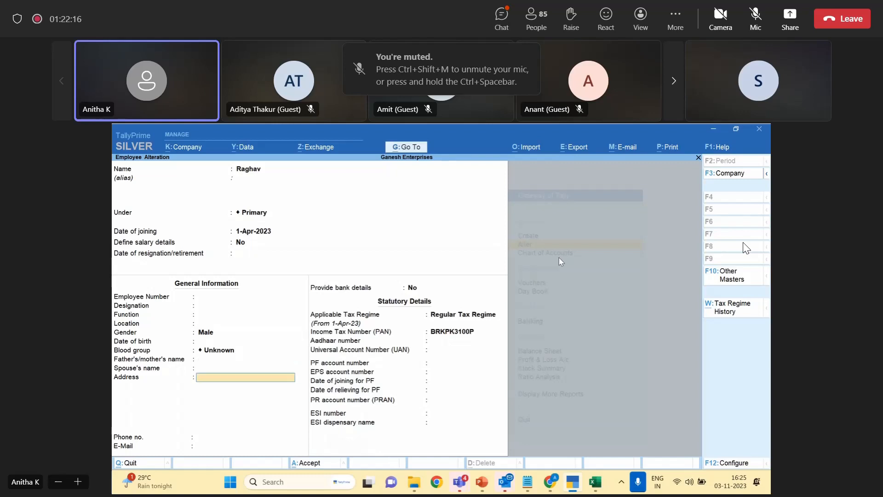
{"action": "key", "text": "Down"}
{"action": "key", "text": "Return"}
{"action": "key", "text": "Return"}
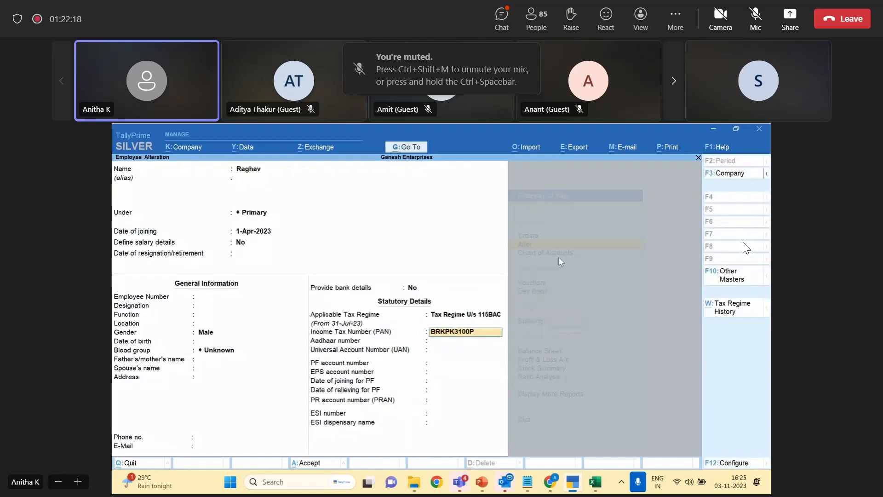
Set the third employee's tax regime history to Tax Regime U/s 115BAC from 1-Apr-23 and save the record.
{"action": "left_click", "coordinate": [729, 308]}
{"action": "key", "text": "Return"}
{"action": "key", "text": "Down"}
{"action": "key", "text": "Return"}
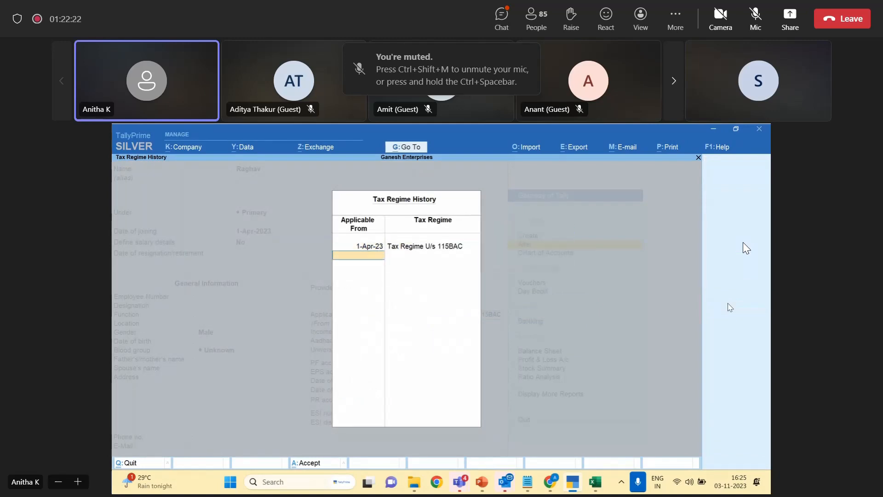
{"action": "key", "text": "Return"}
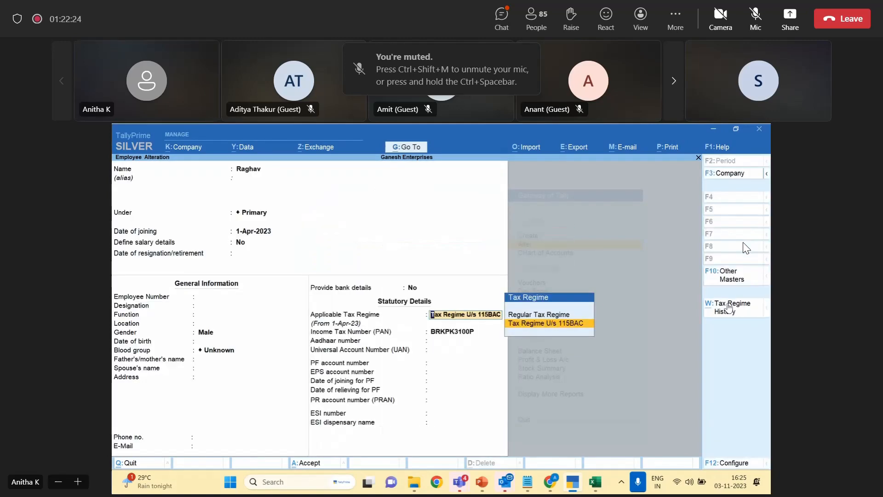
{"action": "key", "text": "ctrl+a"}
Open the fourth listed employee for alteration, keep Regular Tax Regime as the applicable regime, save the record, and leave employee alteration.
{"action": "key", "text": "Down"}
{"action": "key", "text": "Return"}
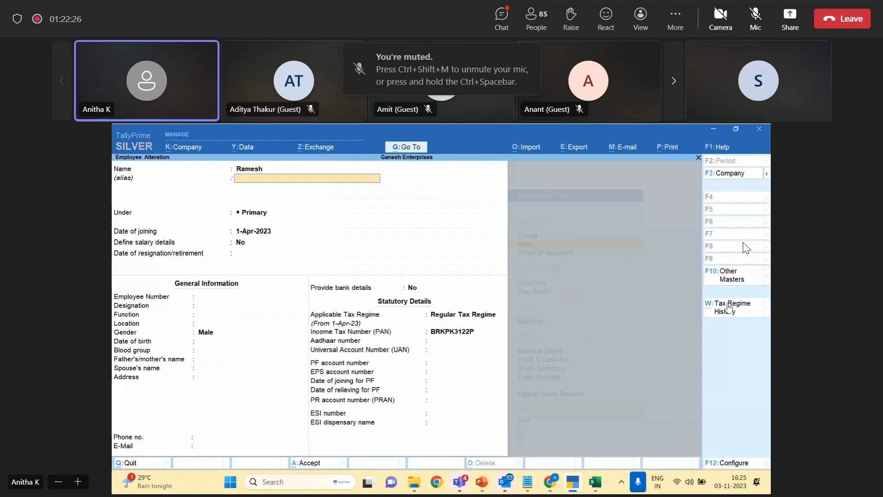
{"action": "key", "text": "Return"}
{"action": "key", "text": "Return"}
{"action": "key", "text": "Return"}
{"action": "key", "text": "Return"}
{"action": "key", "text": "Return"}
{"action": "key", "text": "Return"}
{"action": "key", "text": "Return"}
{"action": "key", "text": "Return"}
{"action": "key", "text": "Return"}
{"action": "key", "text": "Return"}
{"action": "key", "text": "Return"}
{"action": "key", "text": "Return"}
{"action": "key", "text": "Return"}
{"action": "key", "text": "Return"}
{"action": "key", "text": "Return"}
{"action": "key", "text": "Return"}
{"action": "key", "text": "Return"}
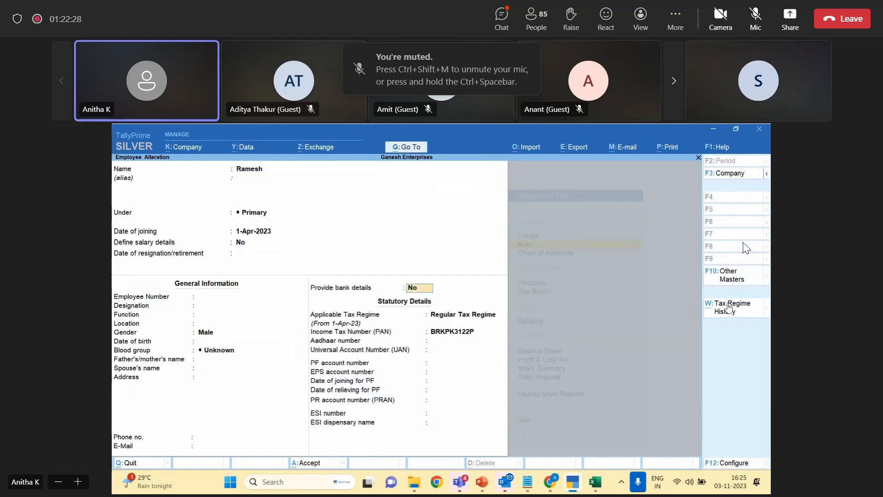
{"action": "key", "text": "Down"}
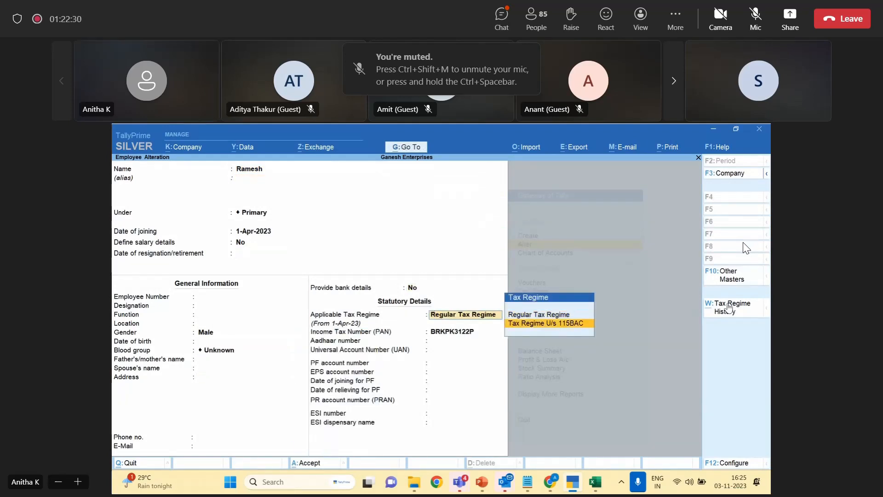
{"action": "key", "text": "Up"}
{"action": "key", "text": "Return"}
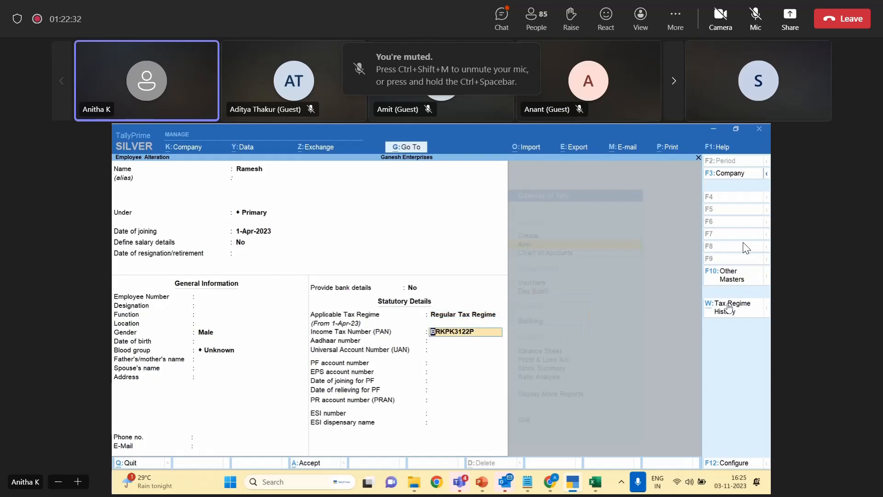
{"action": "key", "text": "ctrl+a"}
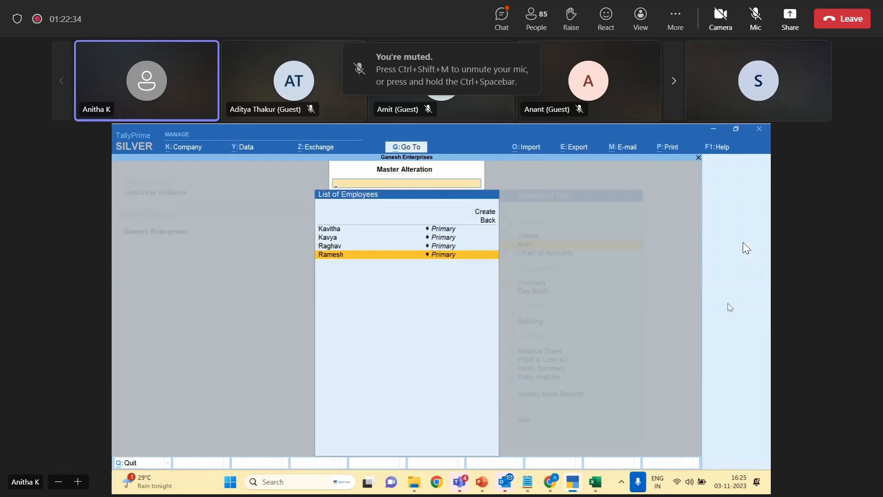
{"action": "key", "text": "Escape"}
{"action": "key", "text": "Escape"}
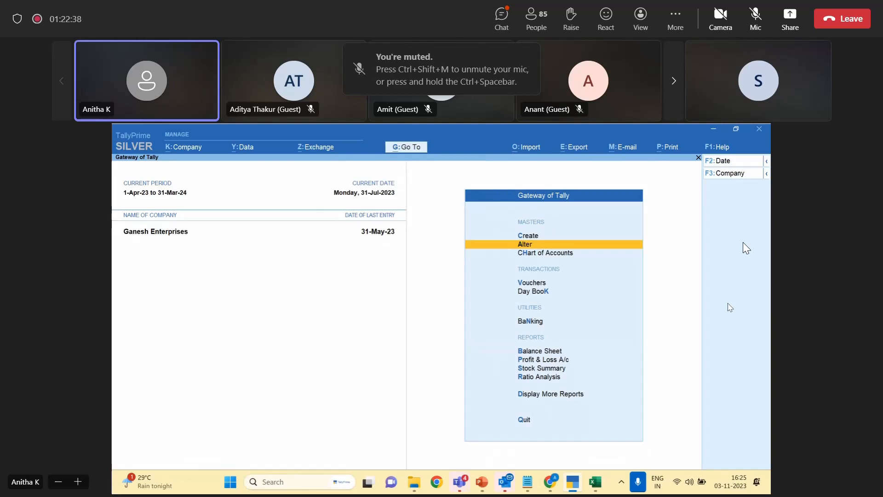
Open the Income Tax reports within the statutory payroll reports.
{"action": "key", "text": "d"}
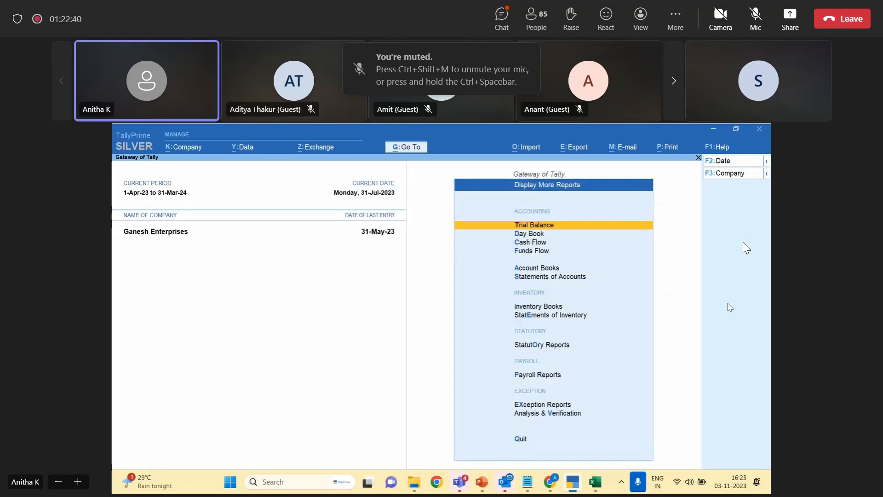
{"action": "key", "text": "o"}
{"action": "key", "text": "Down"}
{"action": "key", "text": "Return"}
{"action": "key", "text": "p"}
{"action": "key", "text": "r"}
{"action": "key", "text": "End"}
{"action": "key", "text": "Up"}
{"action": "key", "text": "Return"}
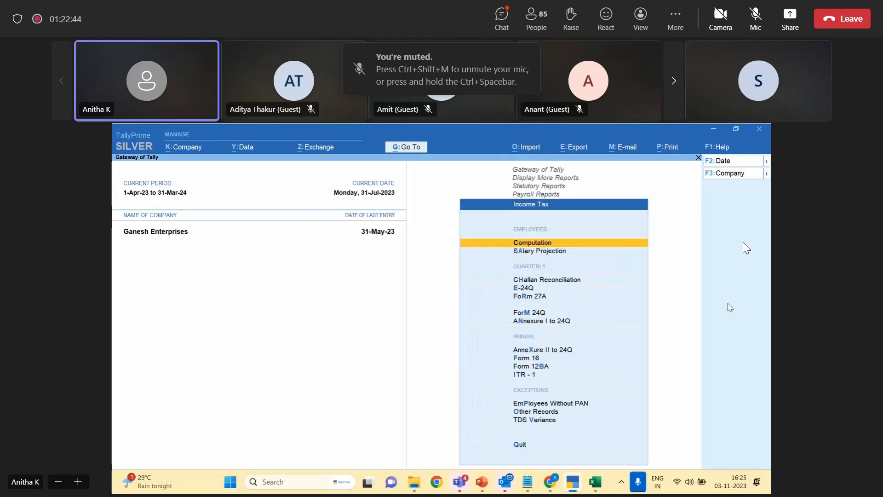
Open the Income Tax Computation report for the second listed employee.
{"action": "key", "text": "Return"}
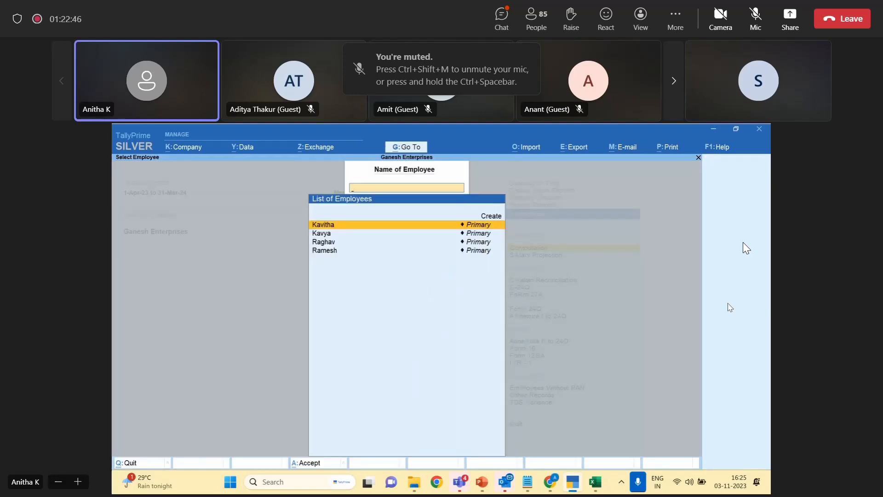
{"action": "key", "text": "Return"}
{"action": "key", "text": "Escape"}
{"action": "key", "text": "Down"}
{"action": "key", "text": "Return"}
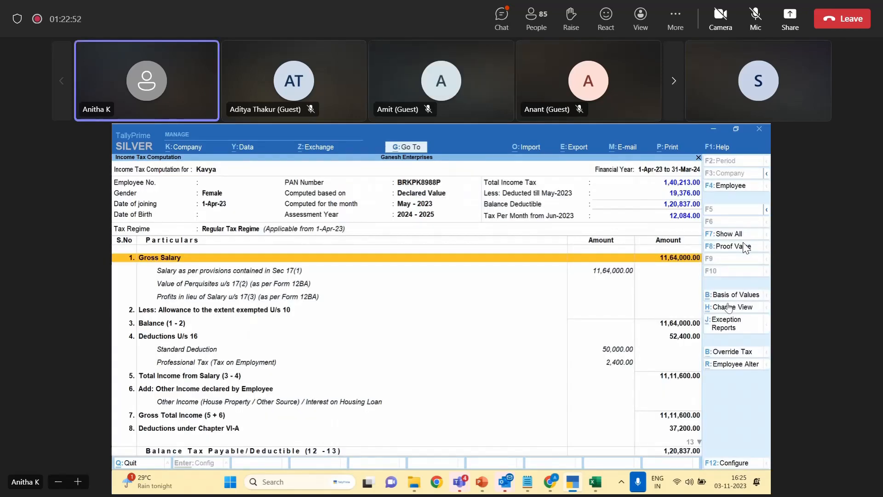
Examine the gross salary components, perquisites, profits in lieu of salary, and Section 10 exempt allowances in the employee's tax computation.
{"action": "left_click", "coordinate": [722, 330]}
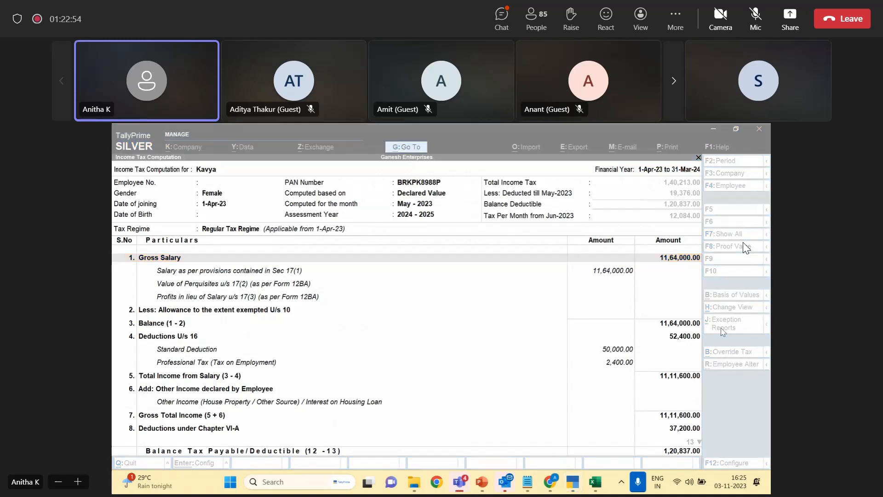
{"action": "left_click", "coordinate": [478, 336]}
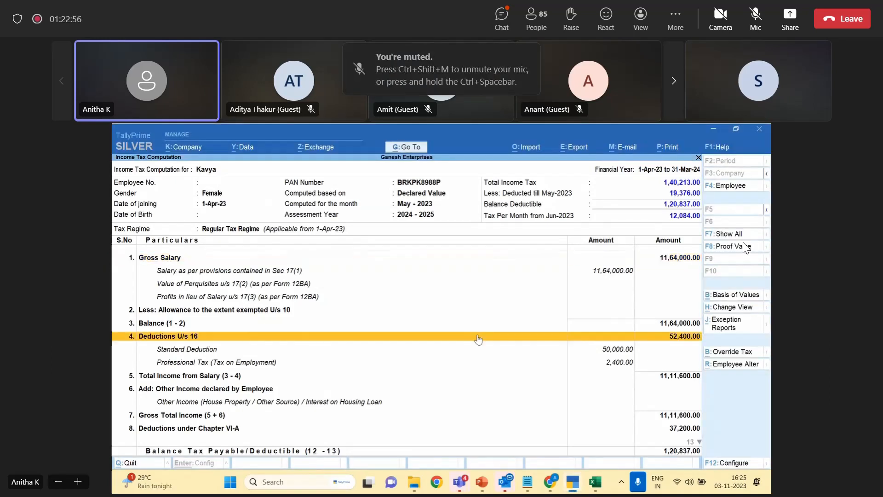
{"action": "key", "text": "Up"}
{"action": "key", "text": "Up"}
{"action": "key", "text": "Up"}
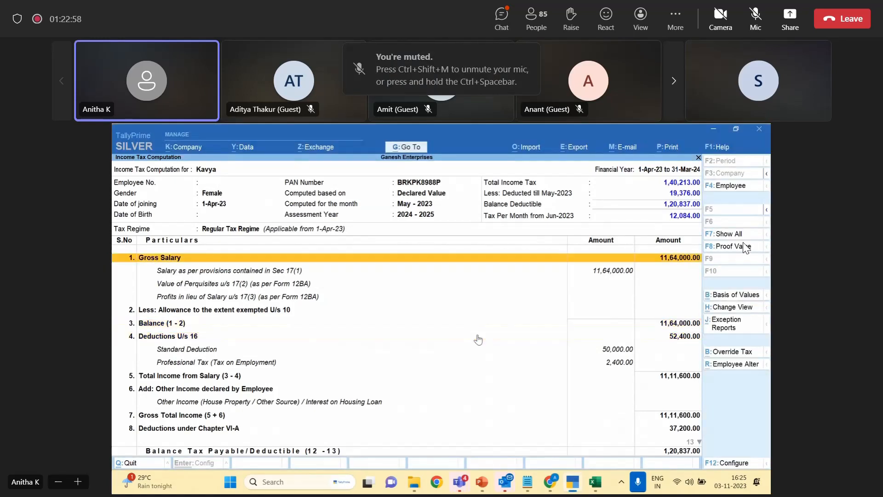
{"action": "key", "text": "Down"}
{"action": "key", "text": "Down"}
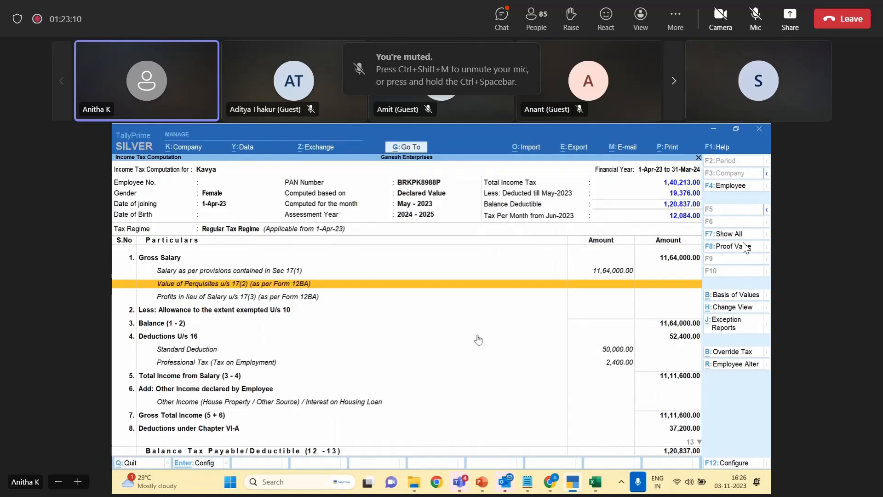
{"action": "key", "text": "Down"}
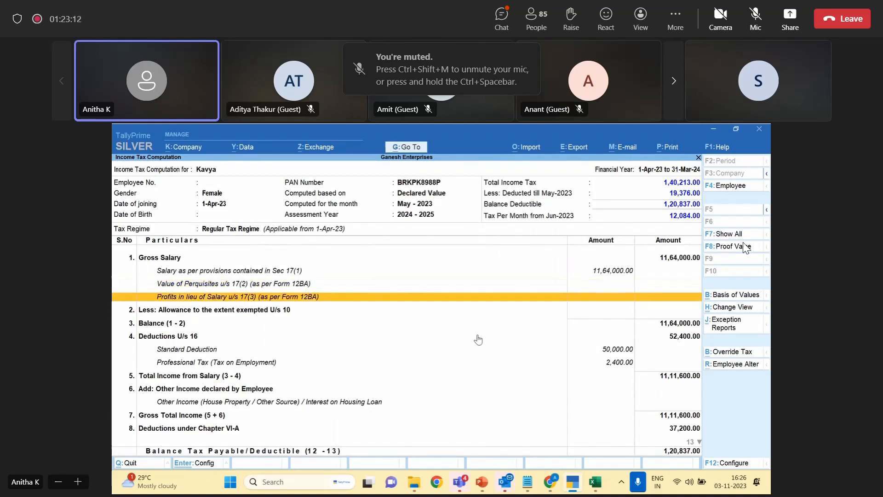
{"action": "key", "text": "Down"}
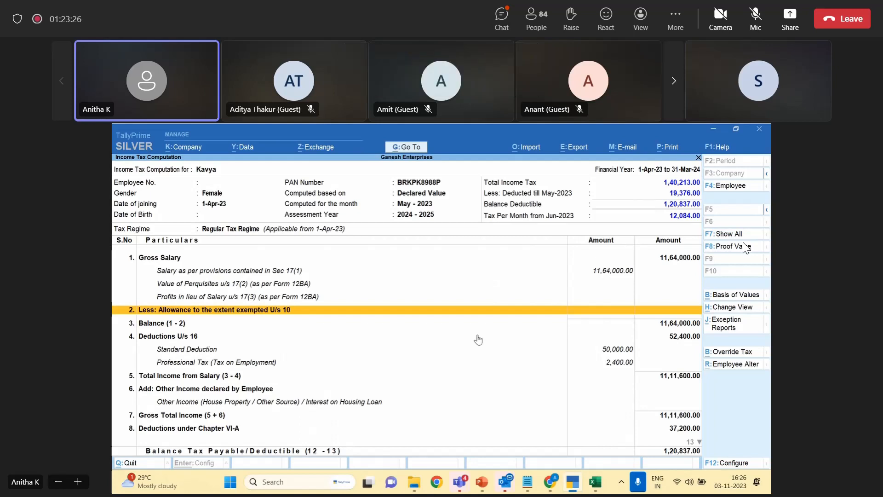
Review the Section 16 deductions, salary income, other declared income, gross total income, and Chapter VI-A deductions in the computation.
{"action": "key", "text": "Down"}
{"action": "key", "text": "Down"}
{"action": "key", "text": "Down"}
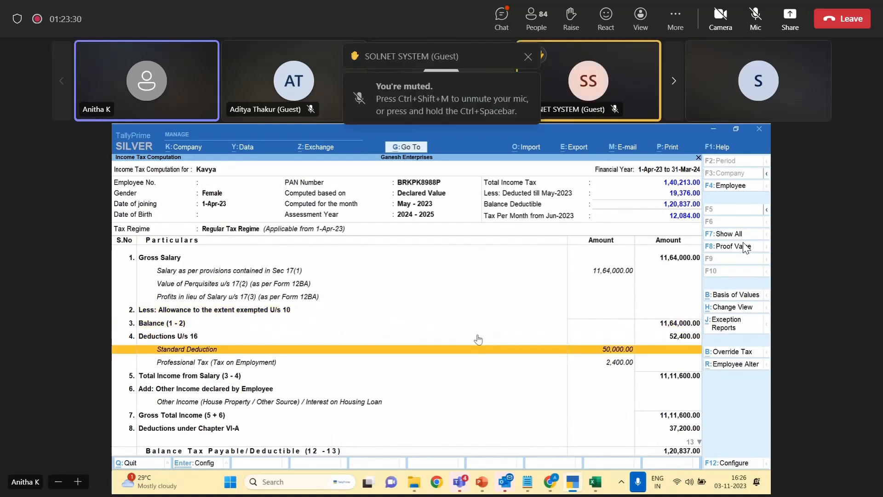
{"action": "key", "text": "Down"}
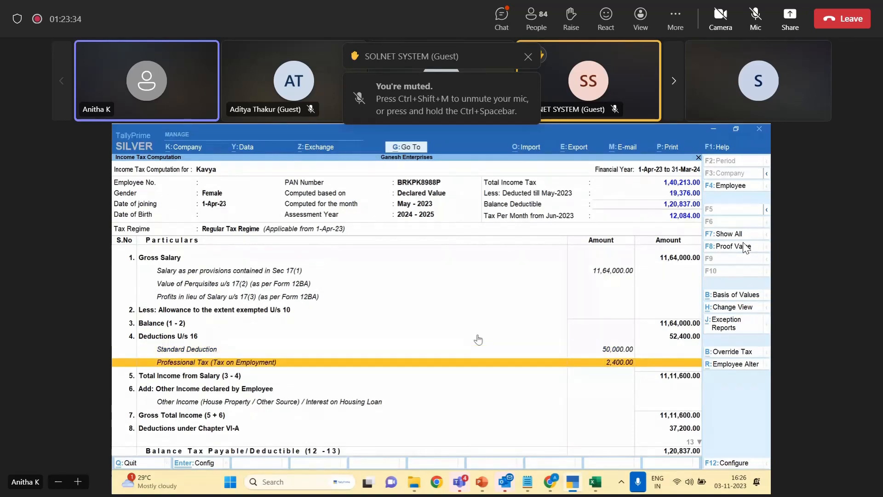
{"action": "key", "text": "Down"}
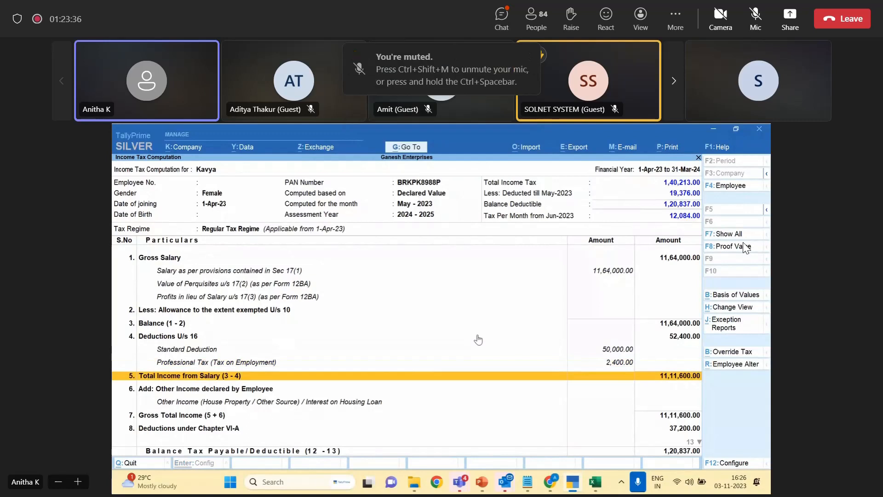
{"action": "key", "text": "Down"}
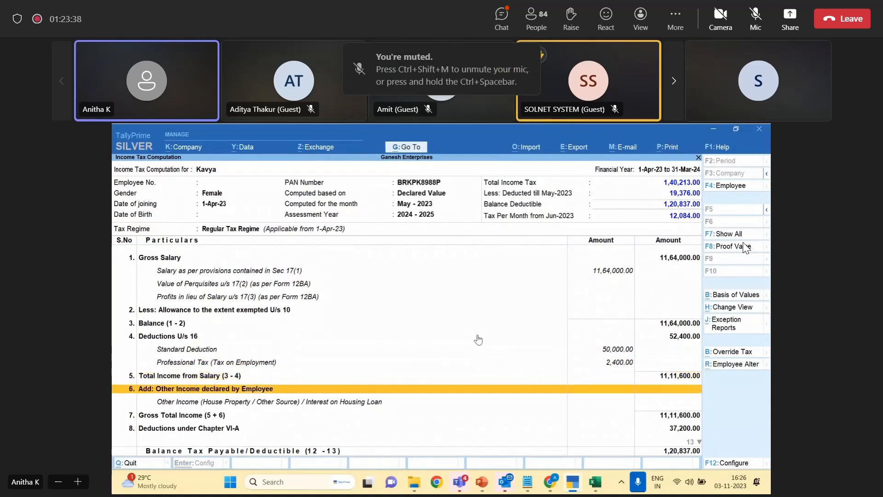
{"action": "key", "text": "Down"}
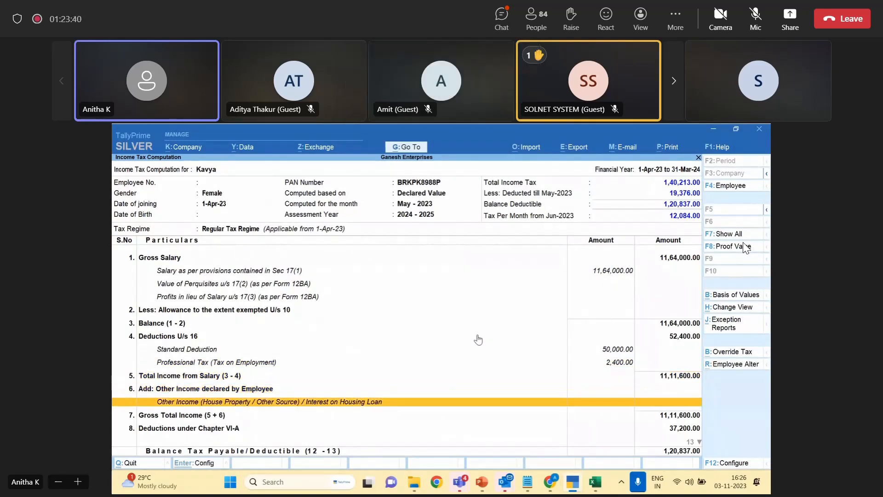
{"action": "key", "text": "Down"}
{"action": "key", "text": "Down"}
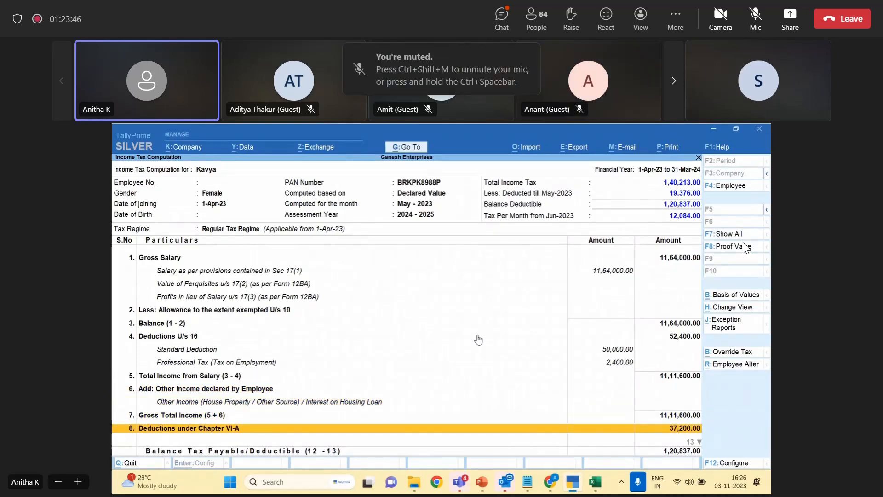
Examine the income tax computation from the Chapter VI-A deductions through to the tax on total income.
{"action": "key", "text": "Down"}
{"action": "key", "text": "Down"}
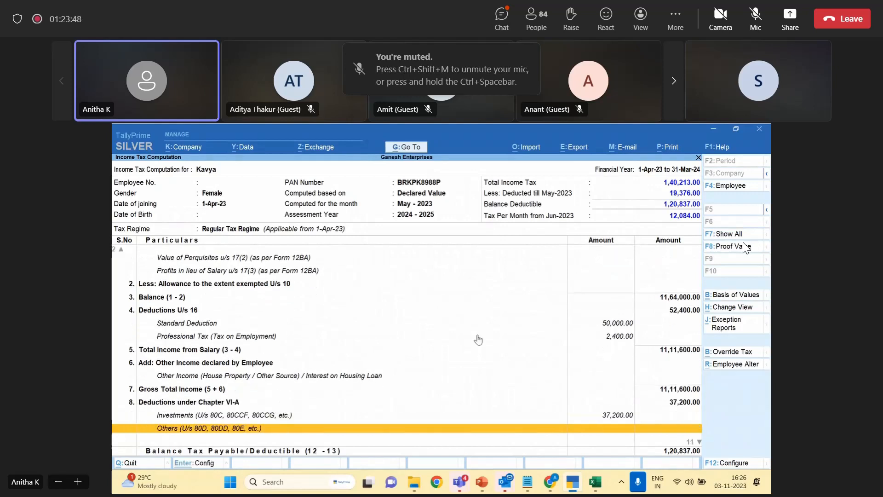
{"action": "key", "text": "Down"}
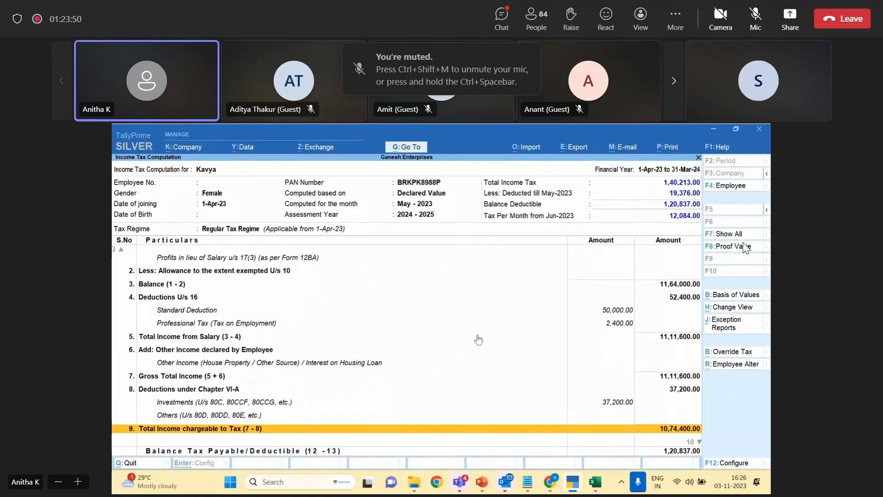
{"action": "scroll", "coordinate": [478, 339], "scroll_direction": "down", "scroll_amount": 3}
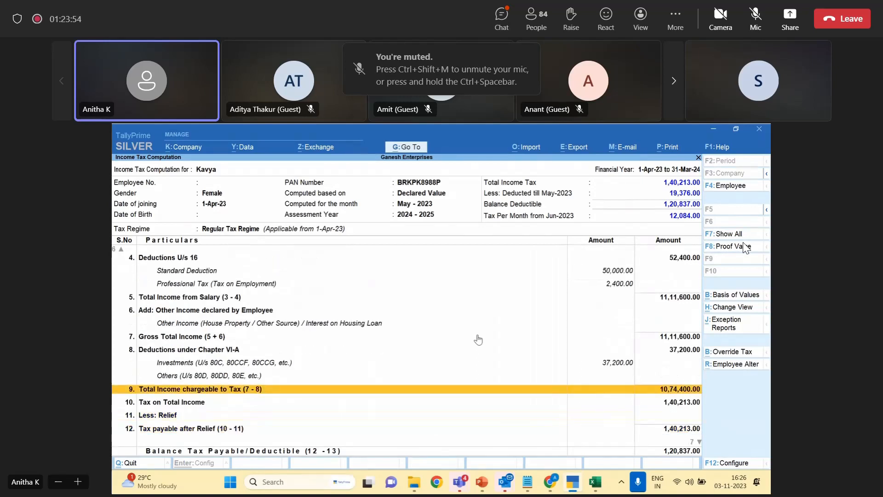
{"action": "key", "text": "Down"}
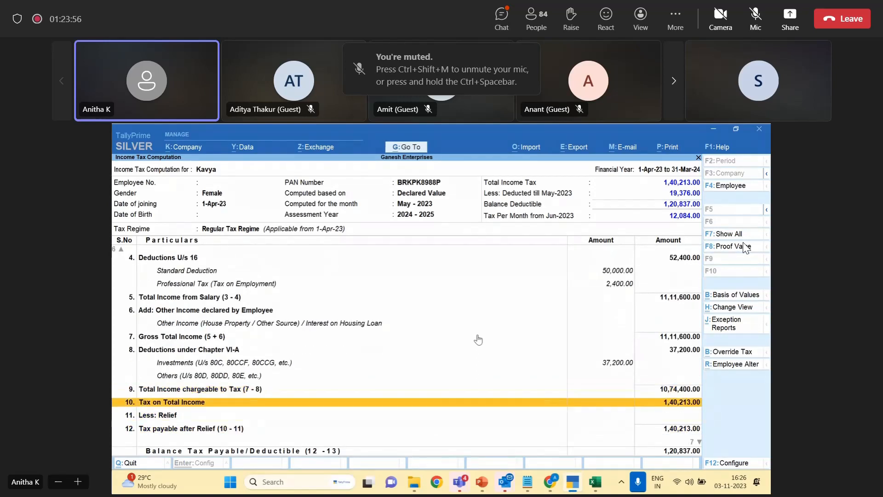
Examine the gross salary projection behind the Sec 17(1) salary amount through to HRA, and return to the tax computation.
{"action": "key", "text": "Up"}
{"action": "key", "text": "Up"}
{"action": "key", "text": "Up"}
{"action": "key", "text": "Up"}
{"action": "key", "text": "Up"}
{"action": "key", "text": "Up"}
{"action": "key", "text": "Up"}
{"action": "key", "text": "Up"}
{"action": "key", "text": "Up"}
{"action": "key", "text": "Up"}
{"action": "key", "text": "Up"}
{"action": "key", "text": "Up"}
{"action": "key", "text": "Up"}
{"action": "key", "text": "Up"}
{"action": "key", "text": "Up"}
{"action": "key", "text": "Up"}
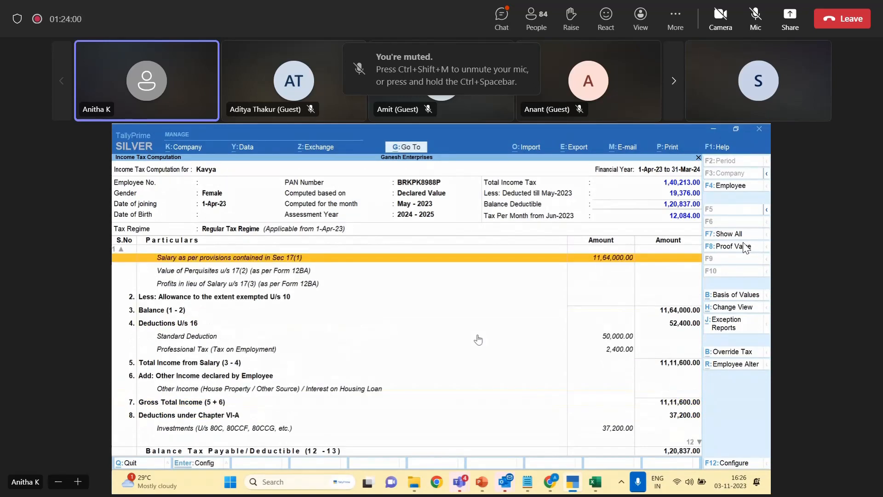
{"action": "key", "text": "Down"}
{"action": "key", "text": "Down"}
{"action": "key", "text": "Down"}
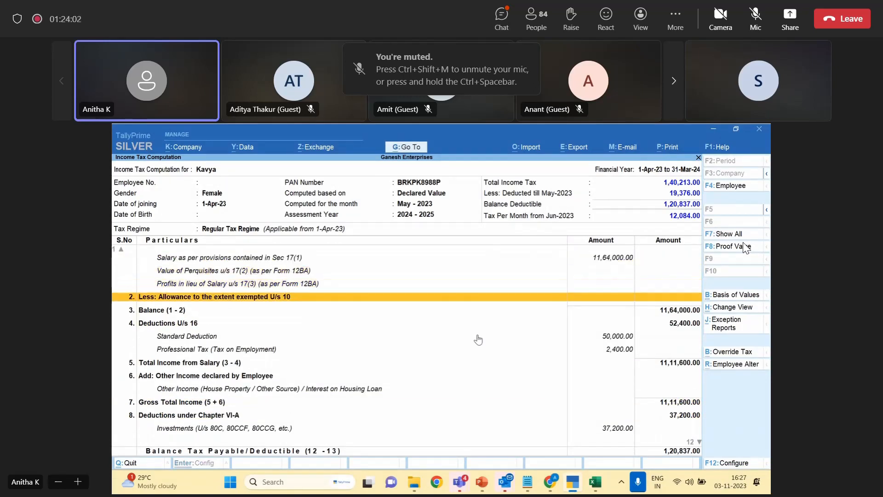
{"action": "key", "text": "Up"}
{"action": "key", "text": "Up"}
{"action": "key", "text": "Up"}
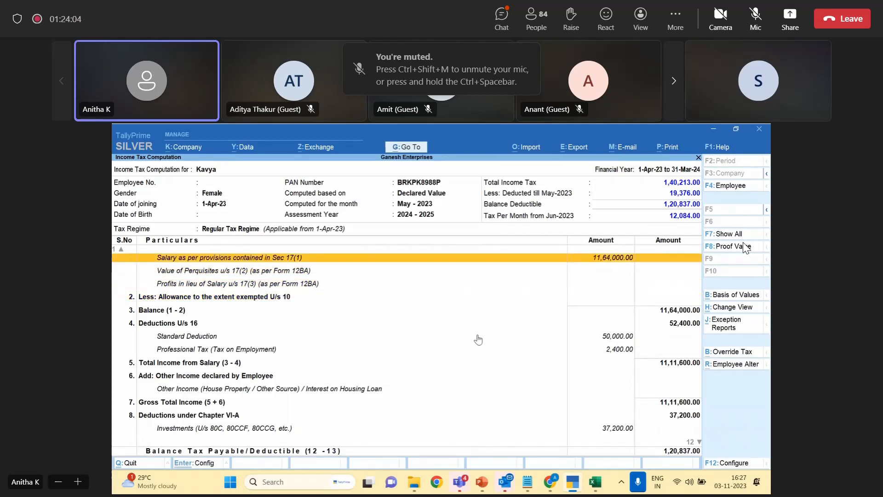
{"action": "key", "text": "Return"}
{"action": "key", "text": "Down"}
{"action": "key", "text": "Down"}
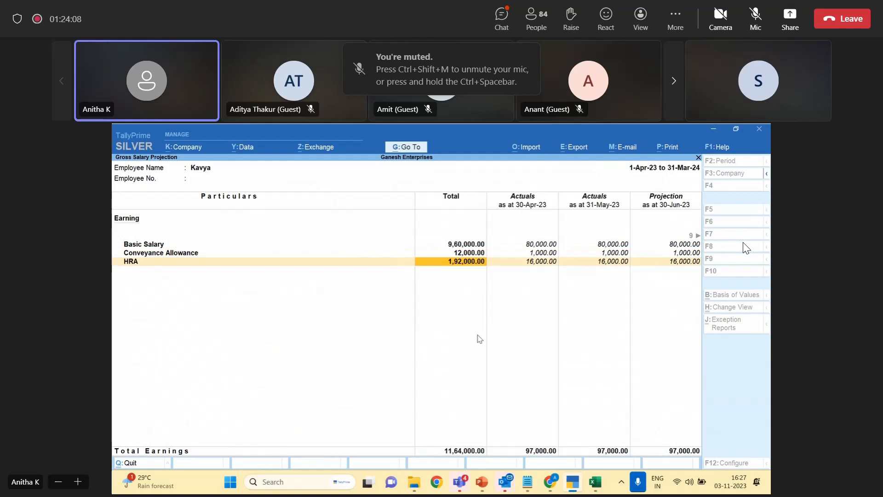
{"action": "key", "text": "Escape"}
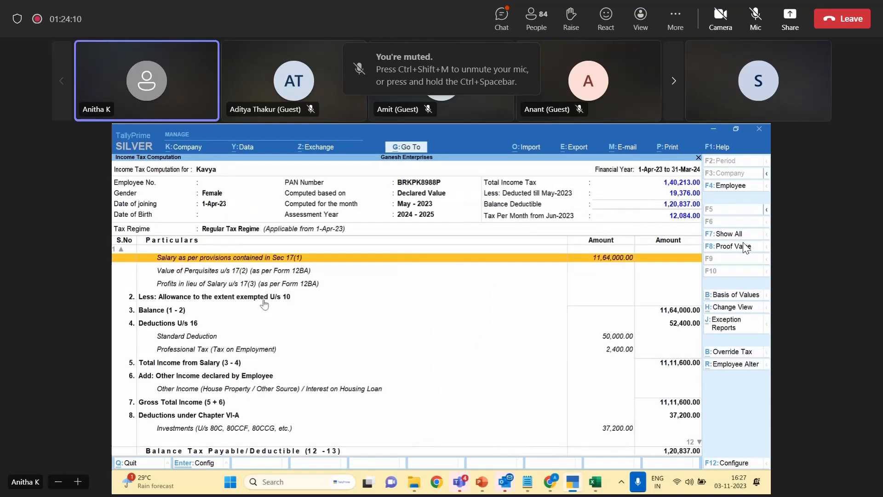
Examine the tax computation rows from the allowance exempted U/s 10 through to the total income chargeable to tax.
{"action": "left_click", "coordinate": [240, 299]}
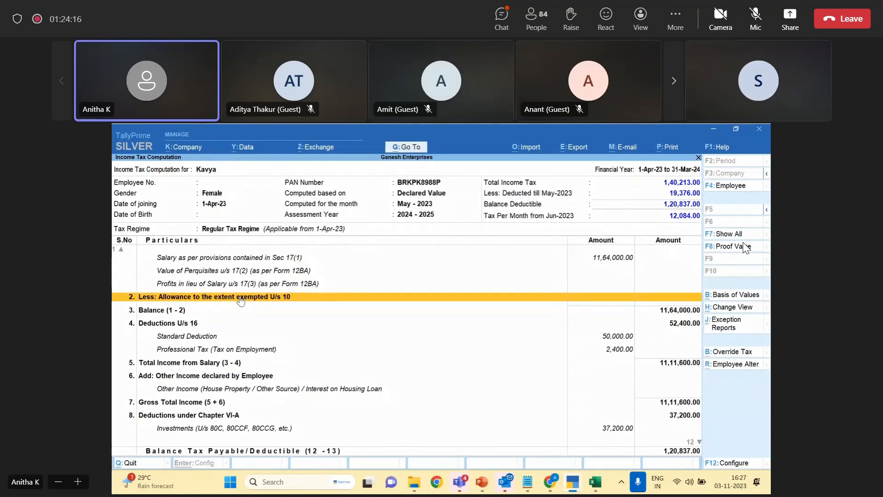
{"action": "key", "text": "Down"}
{"action": "key", "text": "Down"}
{"action": "key", "text": "Down"}
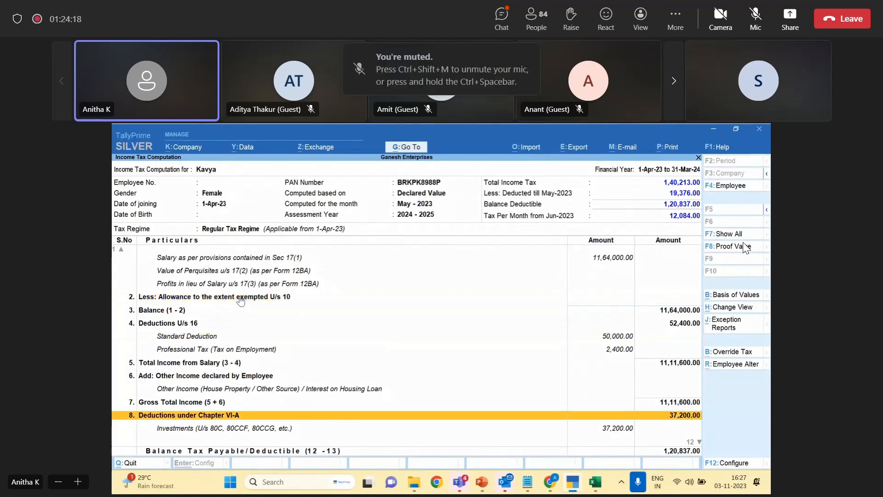
{"action": "key", "text": "Up"}
{"action": "key", "text": "Up"}
{"action": "key", "text": "Down"}
{"action": "key", "text": "Down"}
{"action": "key", "text": "Down"}
{"action": "key", "text": "Down"}
{"action": "key", "text": "Down"}
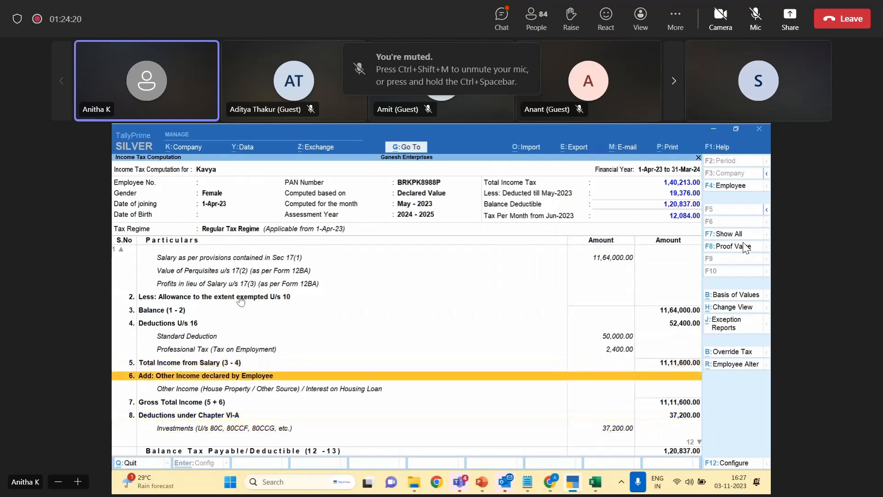
{"action": "key", "text": "Down"}
{"action": "key", "text": "Down"}
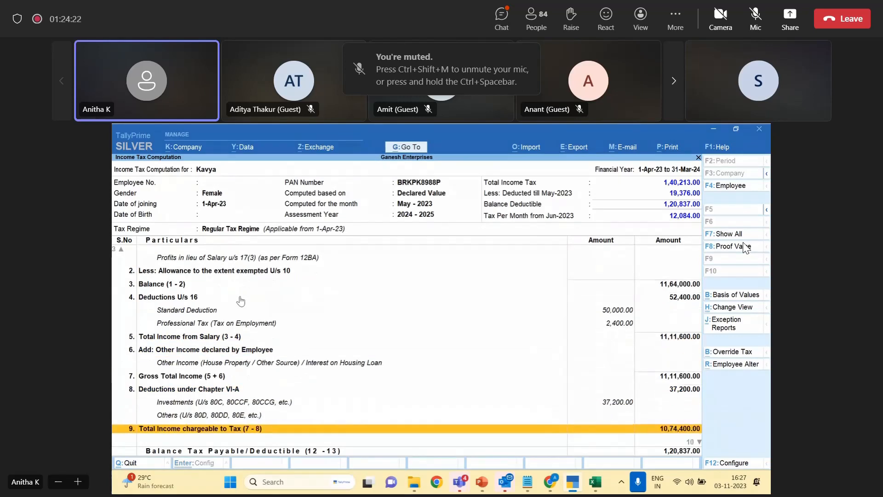
{"action": "key", "text": "Up"}
{"action": "key", "text": "Up"}
{"action": "key", "text": "Up"}
{"action": "key", "text": "Up"}
{"action": "key", "text": "Up"}
{"action": "key", "text": "Up"}
{"action": "key", "text": "Up"}
{"action": "key", "text": "Up"}
{"action": "key", "text": "Up"}
{"action": "key", "text": "Up"}
{"action": "key", "text": "Up"}
{"action": "key", "text": "Up"}
{"action": "key", "text": "Up"}
{"action": "key", "text": "Up"}
{"action": "key", "text": "Up"}
{"action": "key", "text": "Up"}
{"action": "key", "text": "Up"}
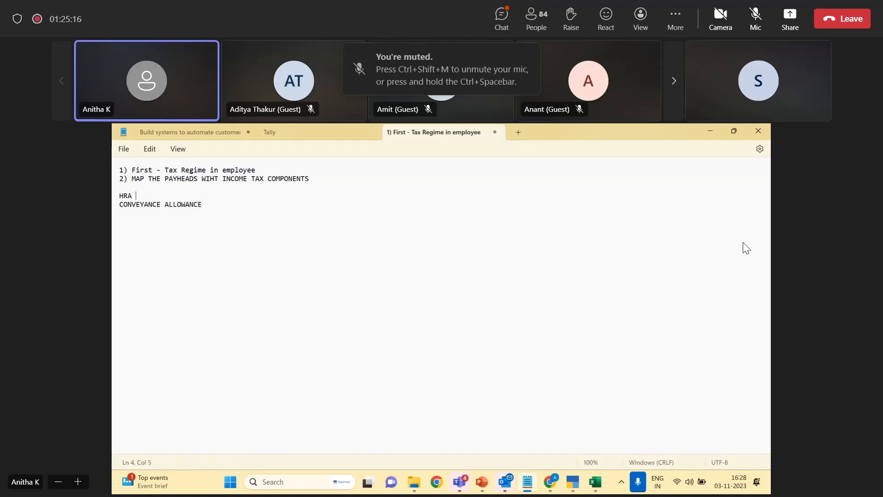
In the Notepad notes, extend the HRA line with "hra FOR BANGALORE RENT ALLOWANCE".
{"action": "key", "text": "Down"}
{"action": "type", "text": "hra FOR BANGALORE"}
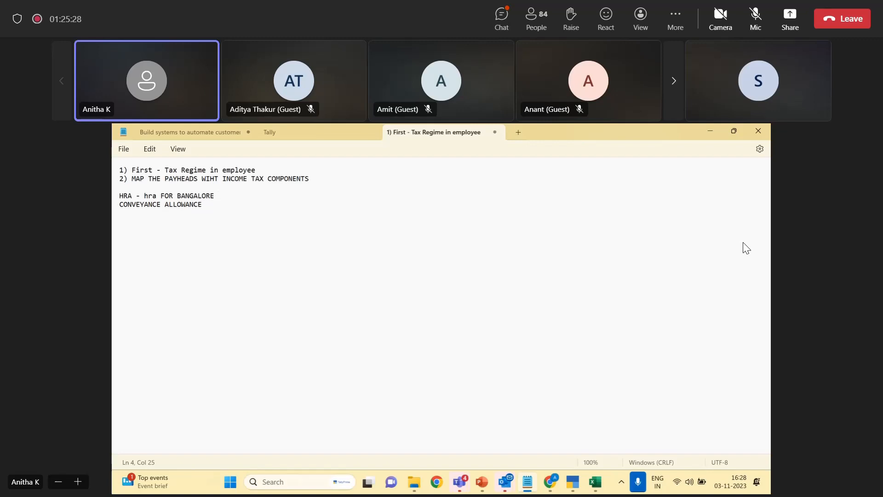
{"action": "type", "text": " RENT "}
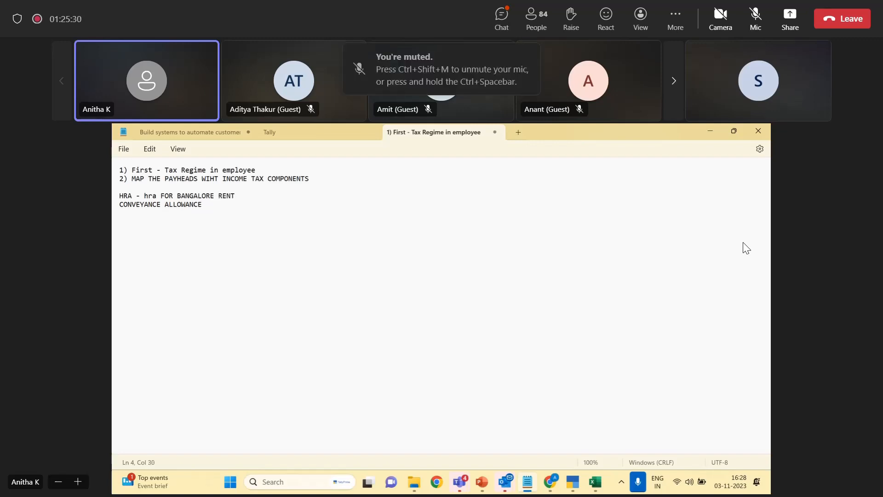
{"action": "type", "text": "ALLOWANCE"}
Delete the Bangalore rent allowance description just added to the HRA line.
{"action": "key", "text": "BackSpace"}
{"action": "key", "text": "BackSpace"}
{"action": "key", "text": "BackSpace"}
{"action": "key", "text": "BackSpace"}
{"action": "key", "text": "BackSpace"}
{"action": "key", "text": "BackSpace"}
{"action": "key", "text": "BackSpace"}
{"action": "key", "text": "BackSpace"}
{"action": "key", "text": "BackSpace"}
{"action": "key", "text": "BackSpace"}
{"action": "key", "text": "BackSpace"}
{"action": "key", "text": "BackSpace"}
{"action": "key", "text": "BackSpace"}
{"action": "key", "text": "BackSpace"}
{"action": "key", "text": "BackSpace"}
{"action": "key", "text": "BackSpace"}
{"action": "key", "text": "BackSpace"}
{"action": "key", "text": "BackSpace"}
{"action": "key", "text": "BackSpace"}
{"action": "key", "text": "BackSpace"}
{"action": "key", "text": "BackSpace"}
{"action": "key", "text": "BackSpace"}
{"action": "key", "text": "BackSpace"}
{"action": "key", "text": "BackSpace"}
{"action": "key", "text": "BackSpace"}
{"action": "key", "text": "BackSpace"}
{"action": "key", "text": "BackSpace"}
{"action": "key", "text": "BackSpace"}
{"action": "key", "text": "BackSpace"}
{"action": "key", "text": "BackSpace"}
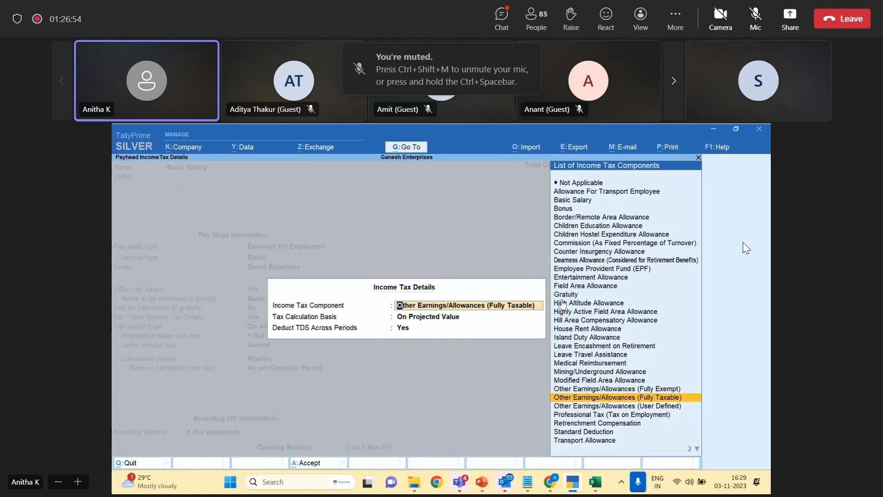
In TallyPrime, examine the income tax components for the Basic Salary pay head up to Basic Salary, and leave the selection unsaved.
{"action": "key", "text": "Up"}
{"action": "key", "text": "Up"}
{"action": "key", "text": "Up"}
{"action": "key", "text": "Up"}
{"action": "key", "text": "Up"}
{"action": "key", "text": "Up"}
{"action": "key", "text": "Up"}
{"action": "key", "text": "Up"}
{"action": "key", "text": "Up"}
{"action": "key", "text": "Up"}
{"action": "key", "text": "Up"}
{"action": "key", "text": "Up"}
{"action": "key", "text": "Up"}
{"action": "key", "text": "Up"}
{"action": "key", "text": "Up"}
{"action": "key", "text": "Up"}
{"action": "key", "text": "Up"}
{"action": "key", "text": "Up"}
{"action": "key", "text": "Up"}
{"action": "key", "text": "Up"}
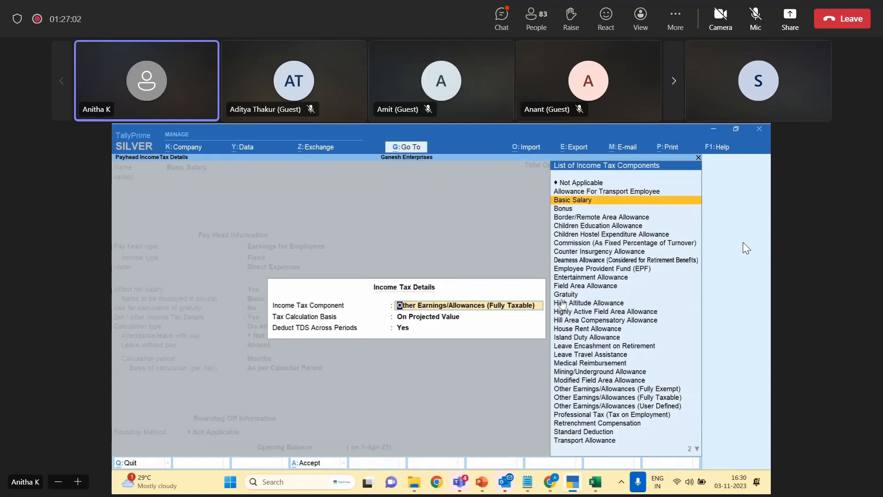
{"action": "key", "text": "Escape"}
{"action": "key", "text": "y"}
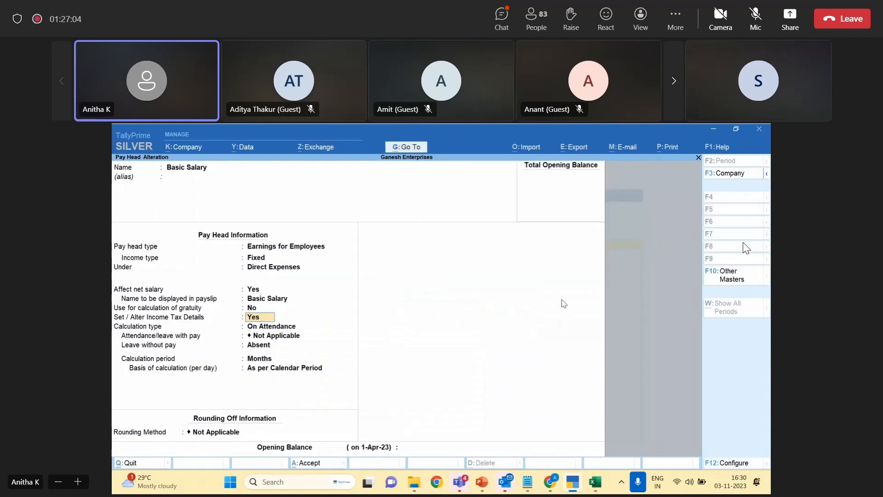
{"action": "key", "text": "Return"}
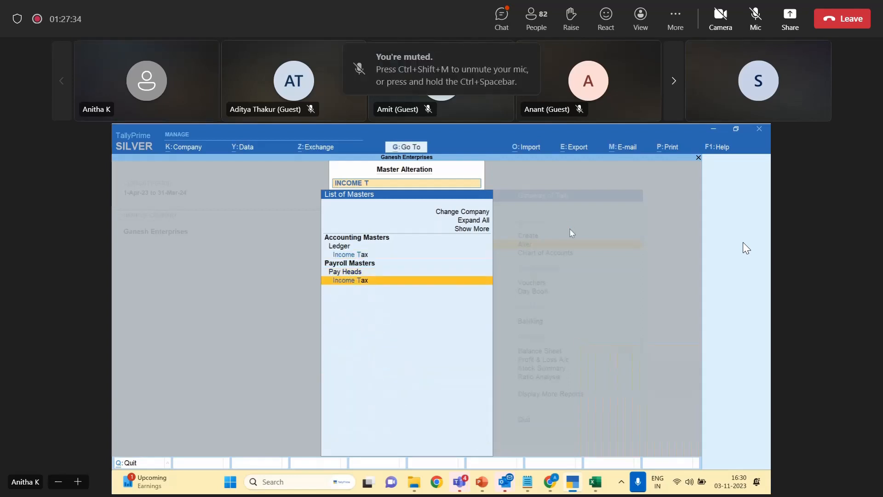
Discard the income tax master search, restart master alteration and show more masters, including inactive ones.
{"action": "key", "text": "Escape"}
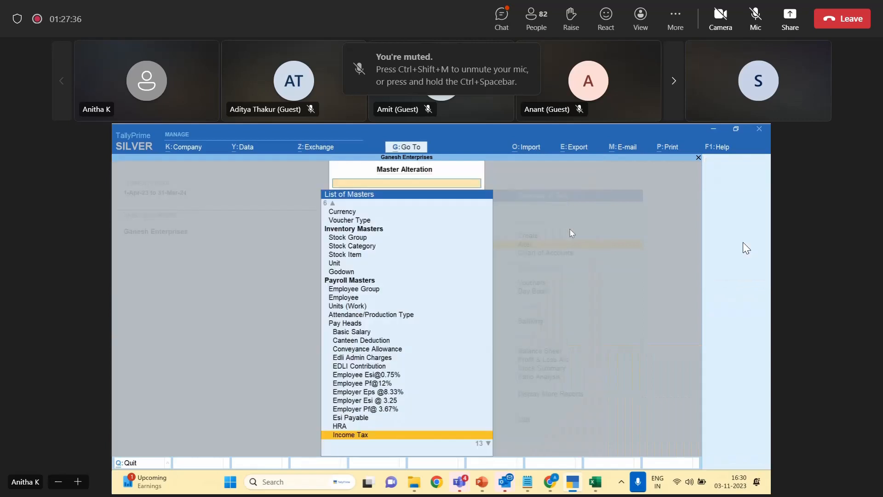
{"action": "key", "text": "Escape"}
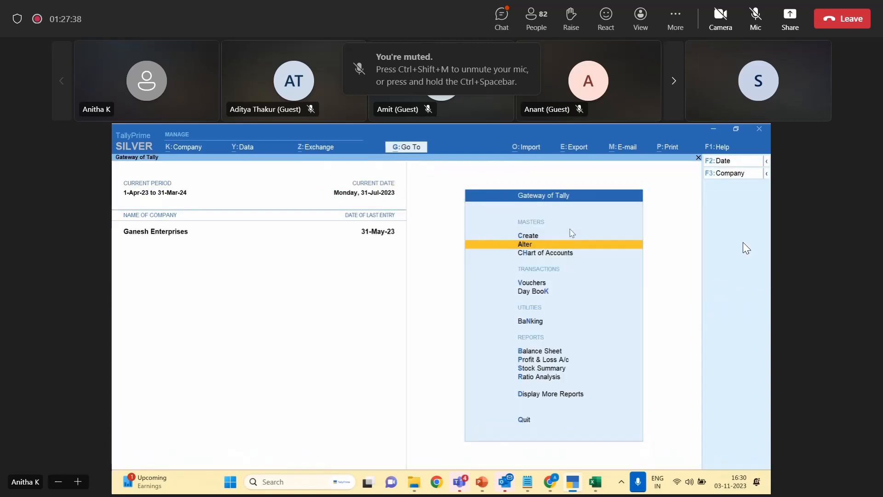
{"action": "key", "text": "Return"}
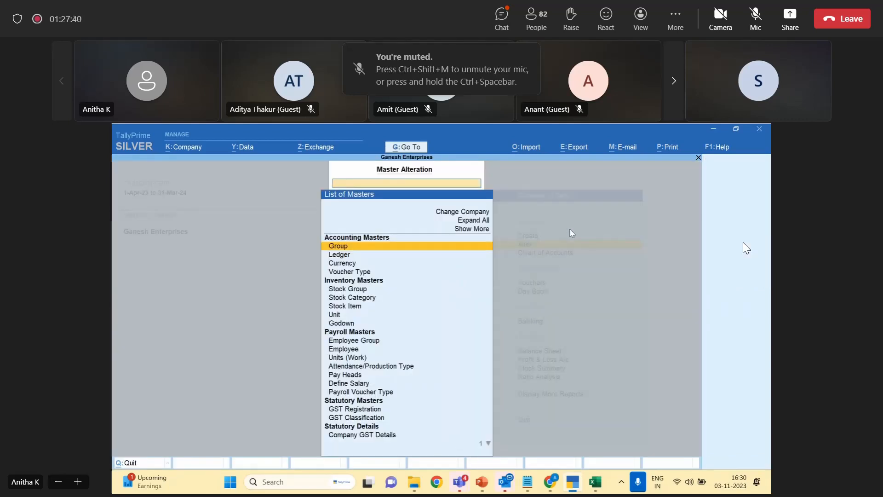
{"action": "key", "text": "Up"}
{"action": "key", "text": "Return"}
{"action": "key", "text": "Return"}
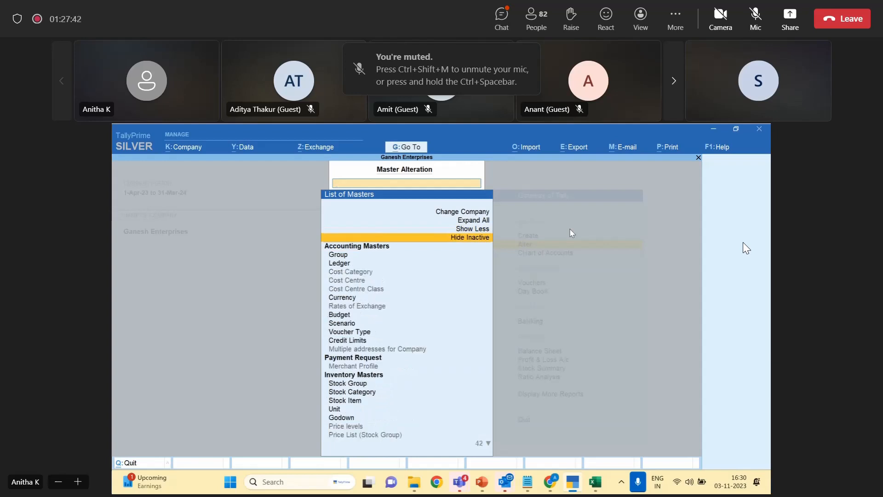
Expand the list of masters to show all individual entries under each master type.
{"action": "key", "text": "Up"}
{"action": "key", "text": "Up"}
{"action": "key", "text": "Return"}
{"action": "key", "text": "Down"}
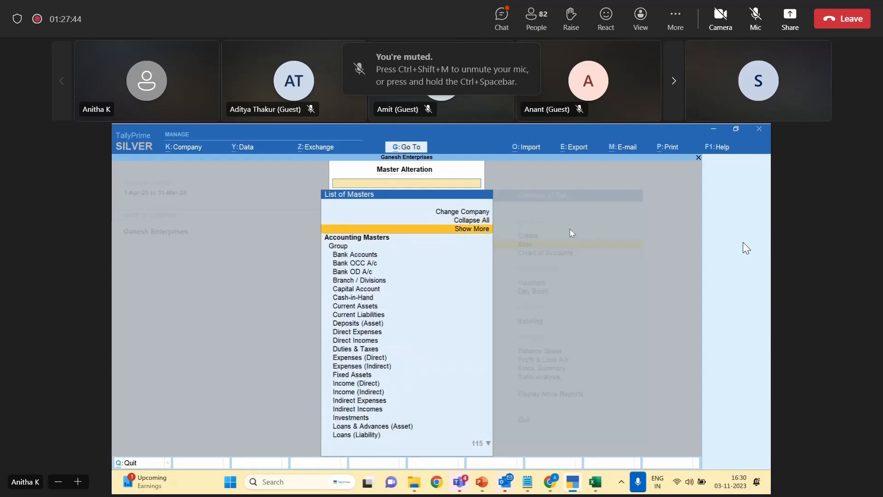
Examine the expanded list of masters, from the accounting groups through the payroll masters to the statutory masters, and close it.
{"action": "key", "text": "Down"}
{"action": "key", "text": "Down"}
{"action": "key", "text": "Down"}
{"action": "key", "text": "Down"}
{"action": "key", "text": "Down"}
{"action": "key", "text": "Down"}
{"action": "key", "text": "Down"}
{"action": "key", "text": "Down"}
{"action": "key", "text": "Down"}
{"action": "key", "text": "Down"}
{"action": "key", "text": "Down"}
{"action": "key", "text": "Down"}
{"action": "key", "text": "Down"}
{"action": "key", "text": "Down"}
{"action": "key", "text": "Down"}
{"action": "key", "text": "Down"}
{"action": "key", "text": "Down"}
{"action": "key", "text": "Down"}
{"action": "key", "text": "Down"}
{"action": "key", "text": "Down"}
{"action": "key", "text": "Down"}
{"action": "key", "text": "Down"}
{"action": "key", "text": "Down"}
{"action": "key", "text": "Down"}
{"action": "key", "text": "Down"}
{"action": "key", "text": "Down"}
{"action": "key", "text": "Down"}
{"action": "key", "text": "Down"}
{"action": "key", "text": "Down"}
{"action": "key", "text": "Down"}
{"action": "key", "text": "Down"}
{"action": "key", "text": "Down"}
{"action": "key", "text": "Down"}
{"action": "key", "text": "Down"}
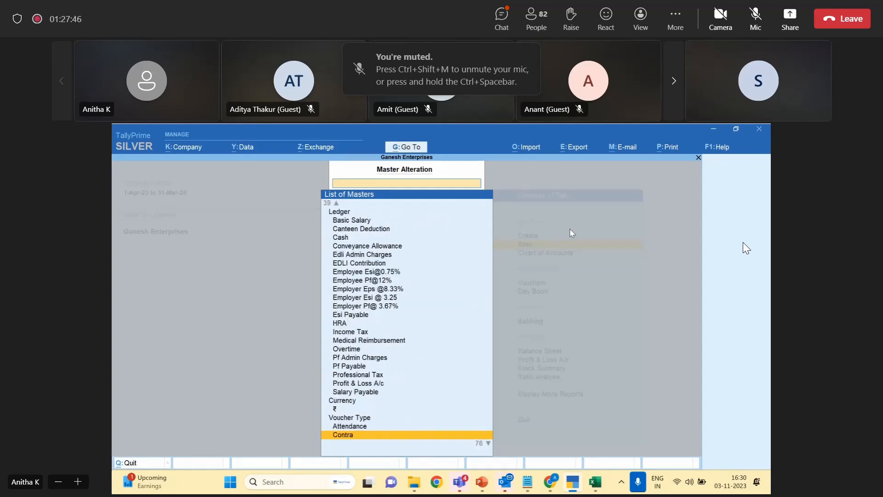
{"action": "key", "text": "Down"}
{"action": "key", "text": "Down"}
{"action": "key", "text": "Down"}
{"action": "key", "text": "Down"}
{"action": "key", "text": "Down"}
{"action": "key", "text": "Down"}
{"action": "key", "text": "Down"}
{"action": "key", "text": "Down"}
{"action": "key", "text": "Down"}
{"action": "key", "text": "Down"}
{"action": "key", "text": "Down"}
{"action": "key", "text": "Down"}
{"action": "key", "text": "Down"}
{"action": "key", "text": "Down"}
{"action": "key", "text": "Down"}
{"action": "key", "text": "Down"}
{"action": "key", "text": "Down"}
{"action": "key", "text": "Down"}
{"action": "key", "text": "Down"}
{"action": "key", "text": "Down"}
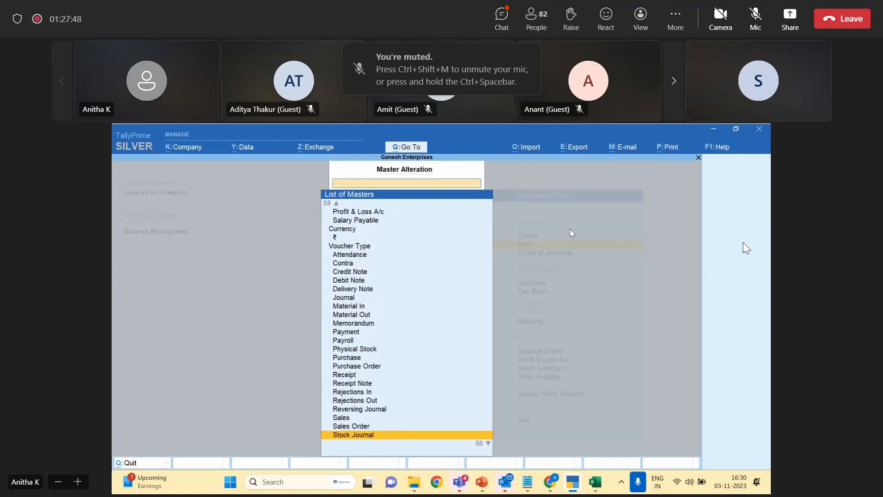
{"action": "key", "text": "Down"}
{"action": "key", "text": "Down"}
{"action": "key", "text": "Down"}
{"action": "key", "text": "Down"}
{"action": "key", "text": "Down"}
{"action": "key", "text": "Down"}
{"action": "key", "text": "Down"}
{"action": "key", "text": "Down"}
{"action": "key", "text": "Down"}
{"action": "key", "text": "Down"}
{"action": "key", "text": "Down"}
{"action": "key", "text": "Down"}
{"action": "key", "text": "Down"}
{"action": "key", "text": "Down"}
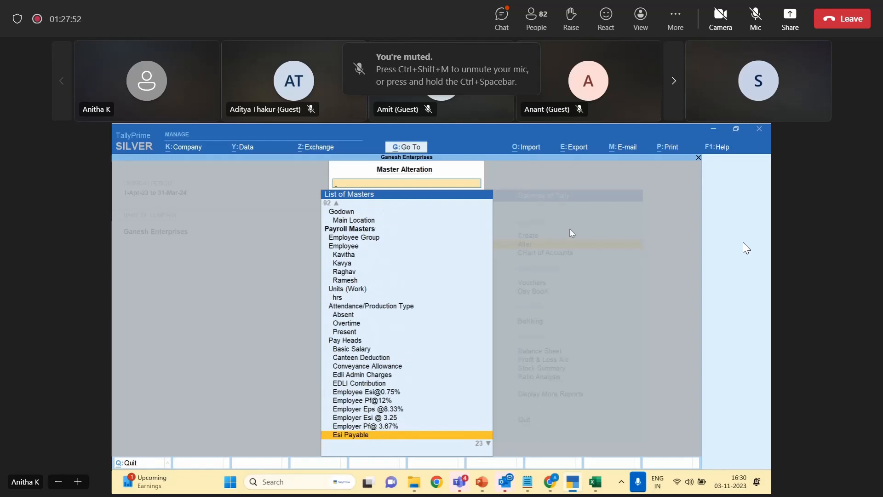
{"action": "key", "text": "Down"}
{"action": "key", "text": "Down"}
{"action": "key", "text": "Down"}
{"action": "key", "text": "Down"}
{"action": "key", "text": "Down"}
{"action": "key", "text": "Down"}
{"action": "key", "text": "Down"}
{"action": "key", "text": "Down"}
{"action": "key", "text": "Down"}
{"action": "key", "text": "Down"}
{"action": "key", "text": "Down"}
{"action": "key", "text": "Down"}
{"action": "key", "text": "Down"}
{"action": "key", "text": "Down"}
{"action": "key", "text": "Down"}
{"action": "key", "text": "Down"}
{"action": "key", "text": "Down"}
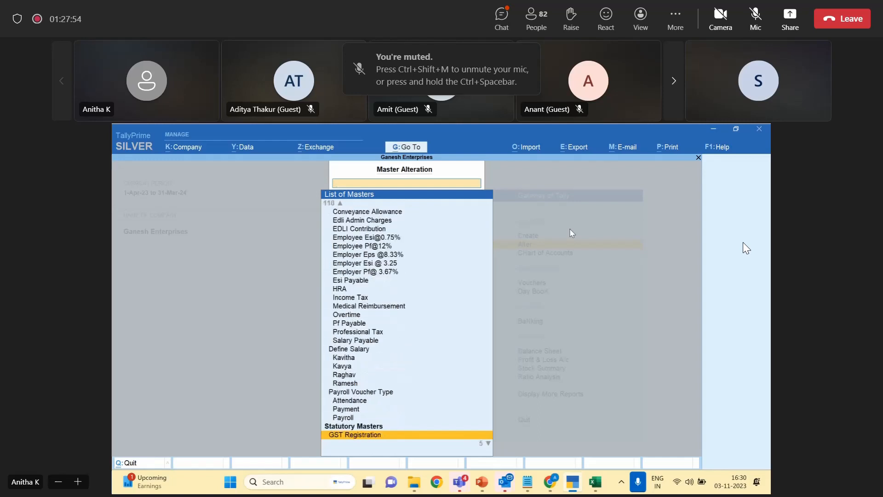
{"action": "key", "text": "Down"}
{"action": "key", "text": "Down"}
{"action": "key", "text": "Down"}
{"action": "key", "text": "Down"}
{"action": "key", "text": "Escape"}
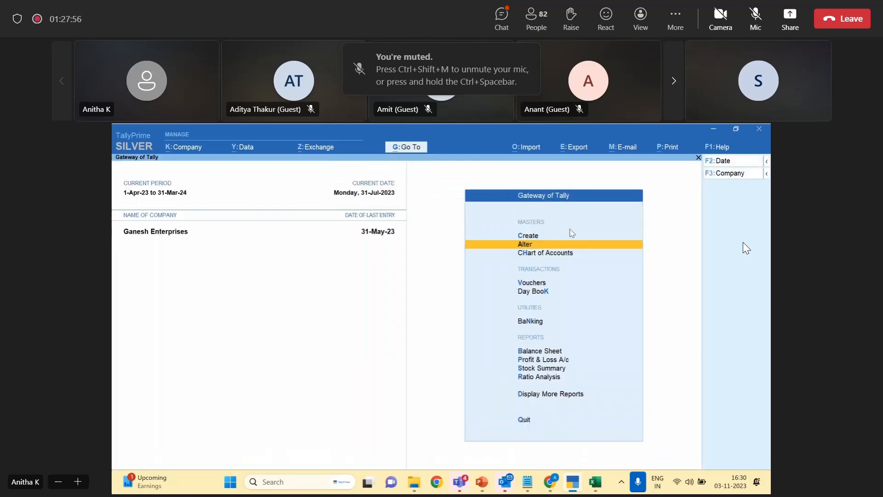
Search the masters available for alteration for "INCOME TAX" and leave master alteration without opening any.
{"action": "key", "text": "Return"}
{"action": "type", "text": "INCOME TAX"}
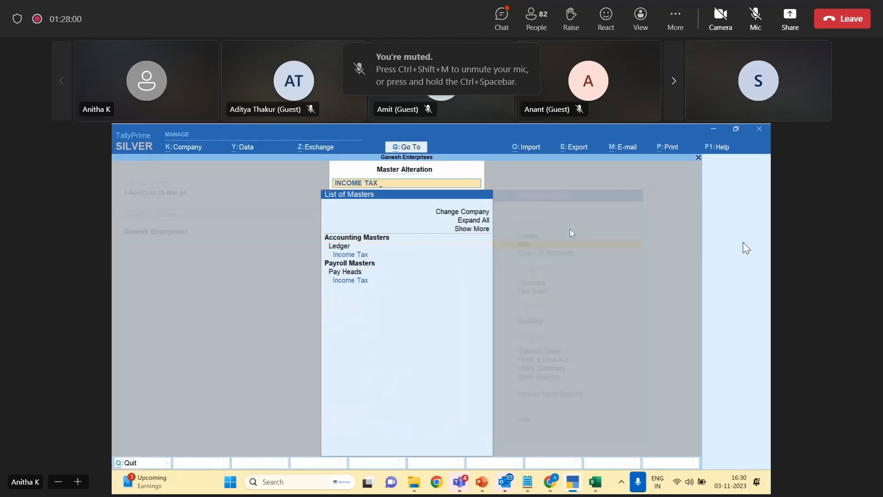
{"action": "key", "text": "Escape"}
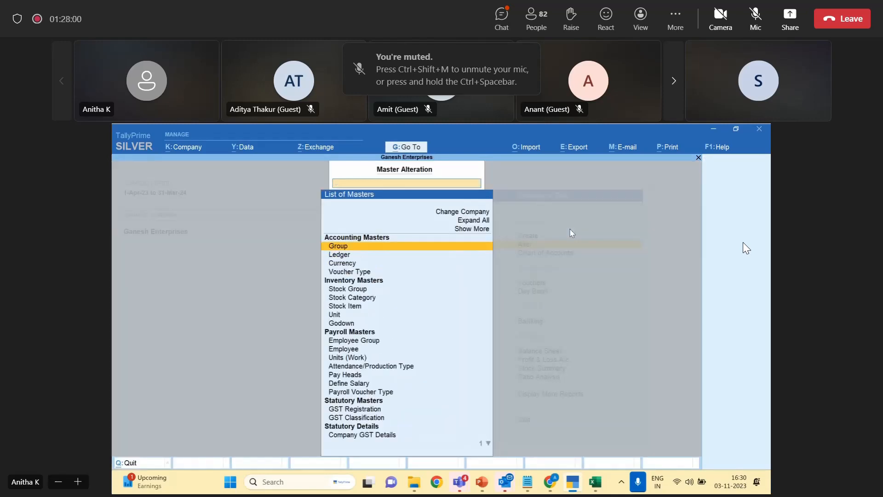
{"action": "key", "text": "Escape"}
Open the Chart of Accounts and examine its accounting, inventory and payroll master types.
{"action": "key", "text": "h"}
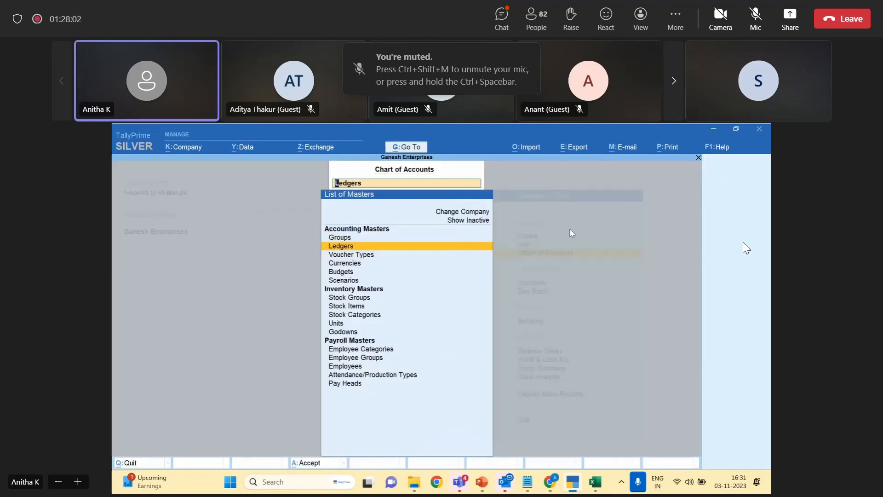
{"action": "key", "text": "Down"}
{"action": "key", "text": "Down"}
{"action": "key", "text": "Down"}
{"action": "key", "text": "Down"}
{"action": "key", "text": "Down"}
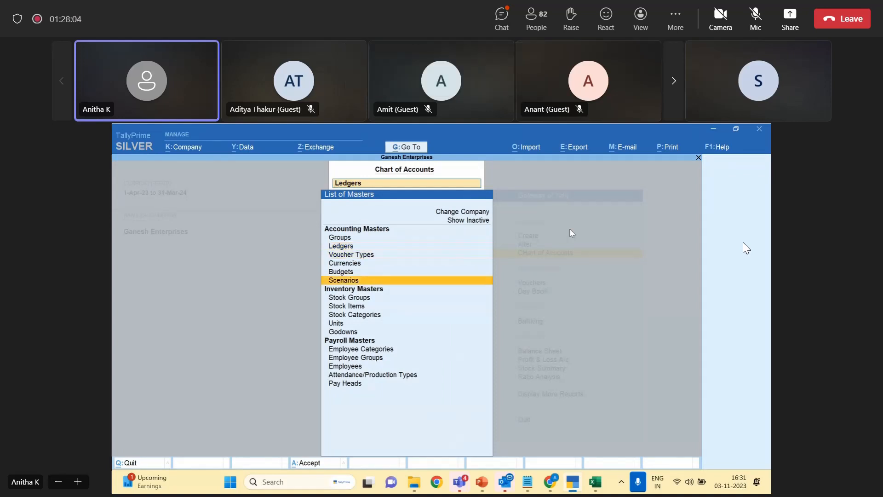
{"action": "key", "text": "Down"}
{"action": "key", "text": "Down"}
{"action": "key", "text": "Down"}
{"action": "key", "text": "Down"}
{"action": "key", "text": "Down"}
{"action": "key", "text": "Down"}
{"action": "key", "text": "Down"}
{"action": "key", "text": "Down"}
{"action": "key", "text": "Up"}
{"action": "key", "text": "Up"}
{"action": "key", "text": "Up"}
{"action": "key", "text": "Up"}
{"action": "key", "text": "Up"}
{"action": "key", "text": "Up"}
{"action": "key", "text": "Up"}
{"action": "key", "text": "Up"}
{"action": "key", "text": "Up"}
{"action": "key", "text": "Up"}
{"action": "key", "text": "Up"}
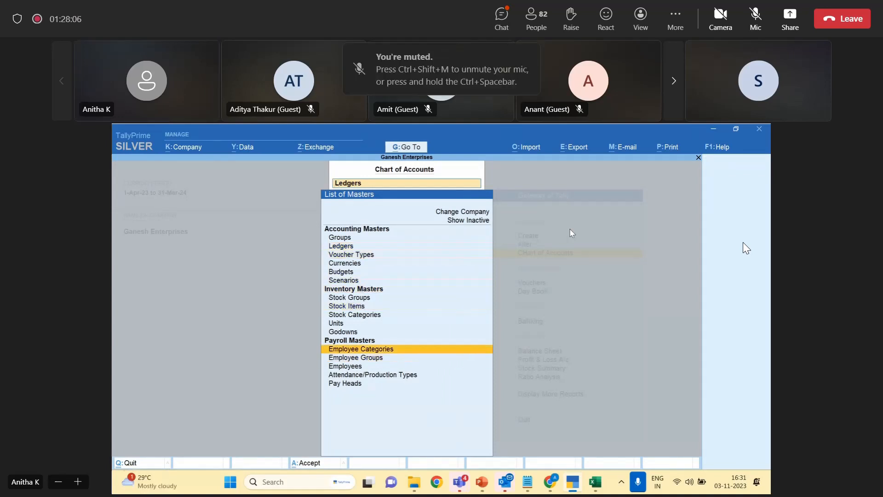
Show the inactive master types in the Chart of Accounts and return to the Gateway of Tally.
{"action": "key", "text": "Up"}
{"action": "key", "text": "Up"}
{"action": "key", "text": "Up"}
{"action": "key", "text": "Up"}
{"action": "key", "text": "Return"}
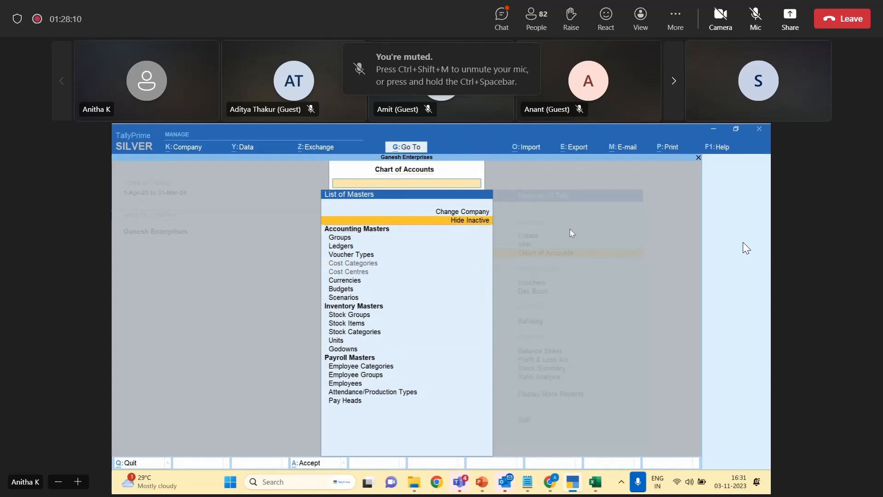
{"action": "key", "text": "Escape"}
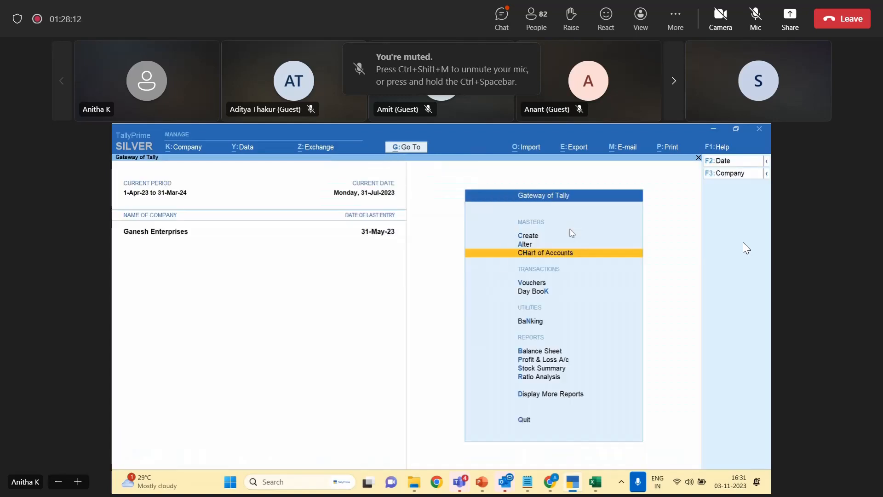
Search the Go To report list for "COMP" and clear the search text.
{"action": "left_click", "coordinate": [407, 148]}
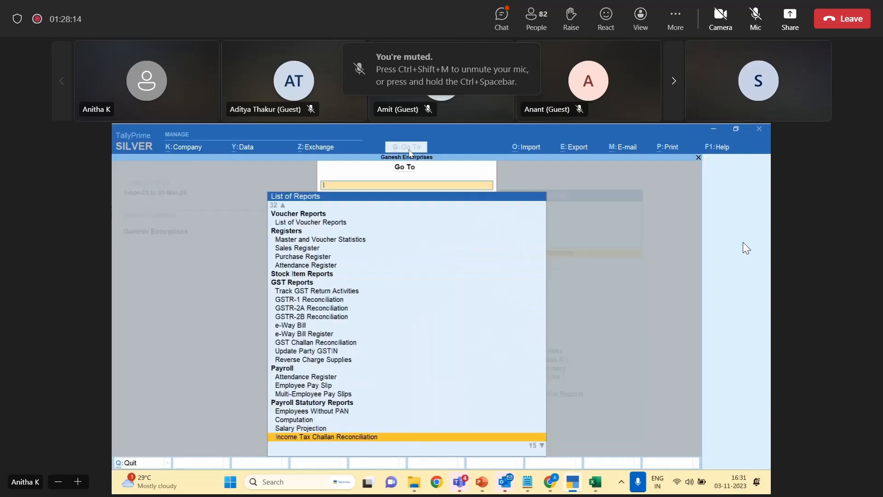
{"action": "type", "text": "INCOM"}
{"action": "key", "text": "BackSpace"}
{"action": "key", "text": "BackSpace"}
{"action": "key", "text": "BackSpace"}
{"action": "key", "text": "BackSpace"}
{"action": "key", "text": "BackSpace"}
{"action": "type", "text": "COMP"}
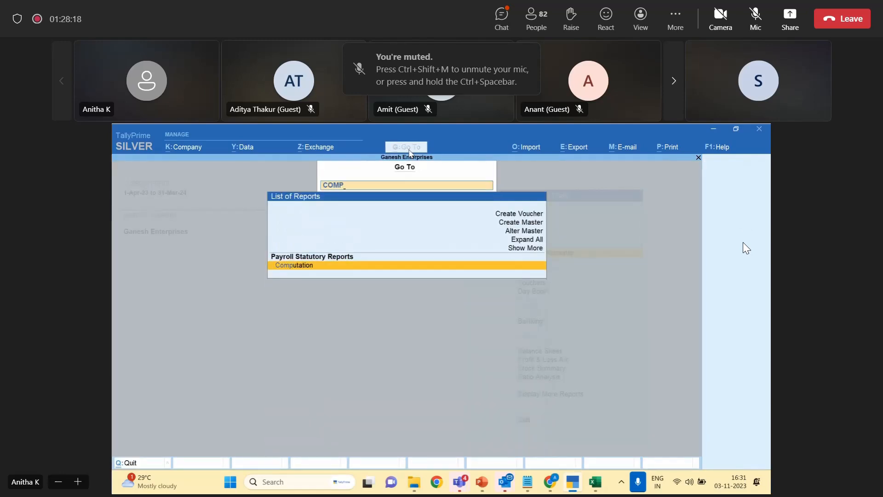
{"action": "key", "text": "BackSpace"}
{"action": "key", "text": "BackSpace"}
{"action": "key", "text": "BackSpace"}
{"action": "key", "text": "BackSpace"}
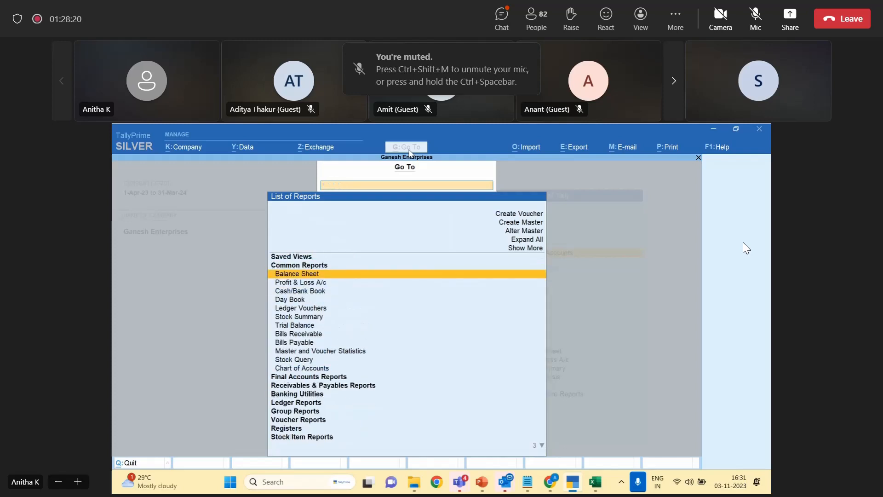
Search the Go To report list for "INCOM" and close it without opening a report.
{"action": "type", "text": "INCOM"}
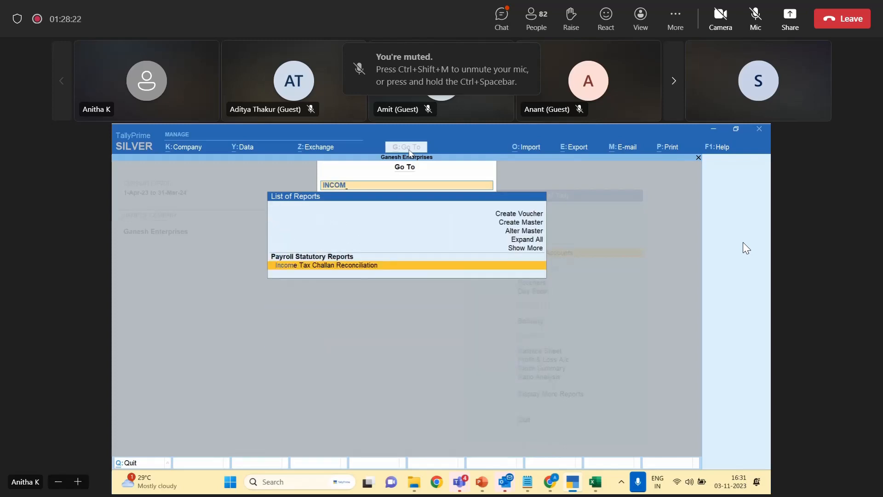
{"action": "key", "text": "BackSpace"}
{"action": "key", "text": "BackSpace"}
{"action": "key", "text": "BackSpace"}
{"action": "key", "text": "BackSpace"}
{"action": "key", "text": "BackSpace"}
{"action": "key", "text": "Escape"}
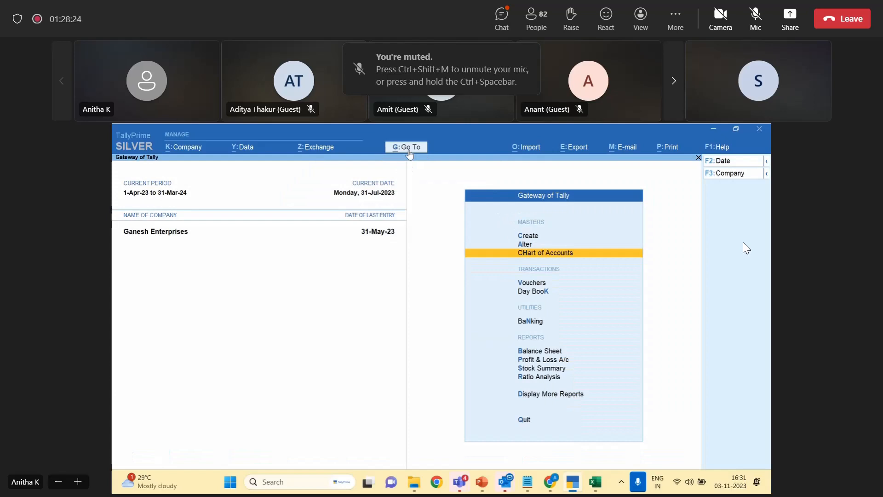
Open Display More Reports from the Gateway of Tally.
{"action": "key", "text": "Down"}
{"action": "key", "text": "Down"}
{"action": "key", "text": "Down"}
{"action": "key", "text": "Down"}
{"action": "key", "text": "Down"}
{"action": "key", "text": "Down"}
{"action": "key", "text": "Down"}
{"action": "key", "text": "Up"}
{"action": "key", "text": "Down"}
{"action": "key", "text": "Down"}
{"action": "key", "text": "Return"}
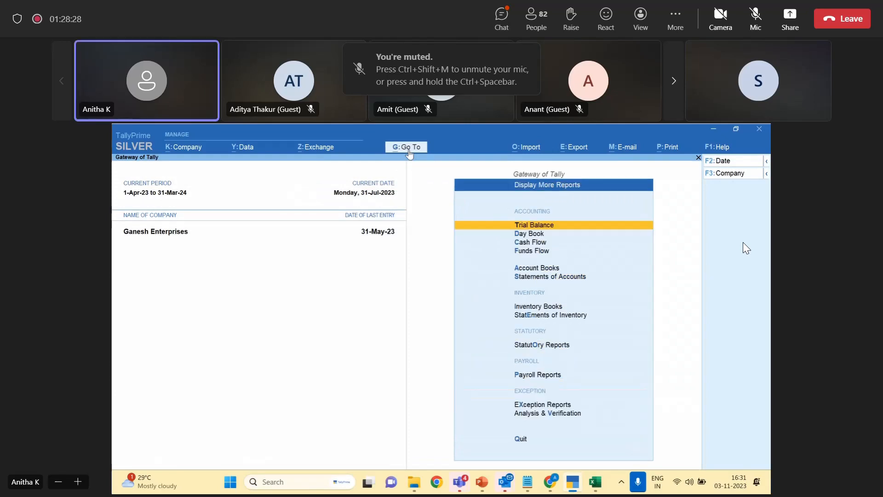
Open the Income Tax reports list under the statutory payroll reports.
{"action": "key", "text": "Down"}
{"action": "key", "text": "Down"}
{"action": "key", "text": "Down"}
{"action": "key", "text": "Down"}
{"action": "key", "text": "Down"}
{"action": "key", "text": "Down"}
{"action": "key", "text": "Down"}
{"action": "key", "text": "Down"}
{"action": "key", "text": "Down"}
{"action": "key", "text": "Up"}
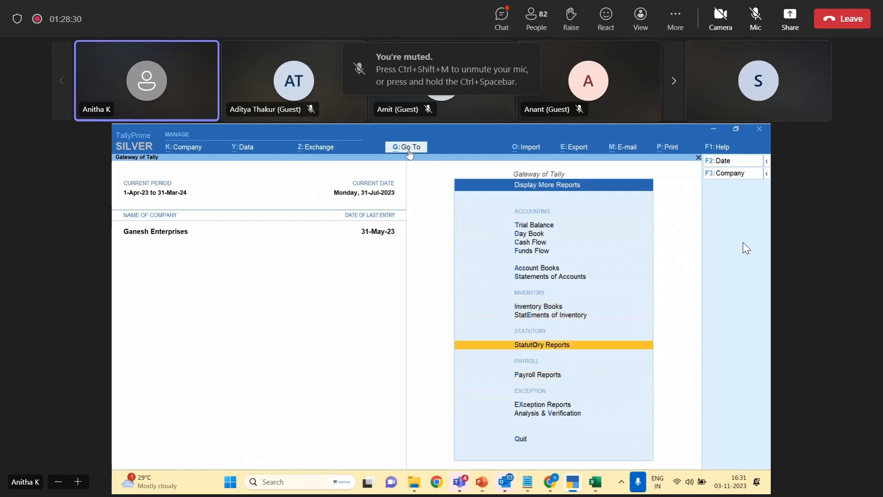
{"action": "key", "text": "Return"}
{"action": "key", "text": "Down"}
{"action": "key", "text": "Return"}
{"action": "key", "text": "Down"}
{"action": "key", "text": "Down"}
{"action": "key", "text": "Down"}
{"action": "key", "text": "Down"}
{"action": "key", "text": "Down"}
{"action": "key", "text": "Down"}
{"action": "key", "text": "Return"}
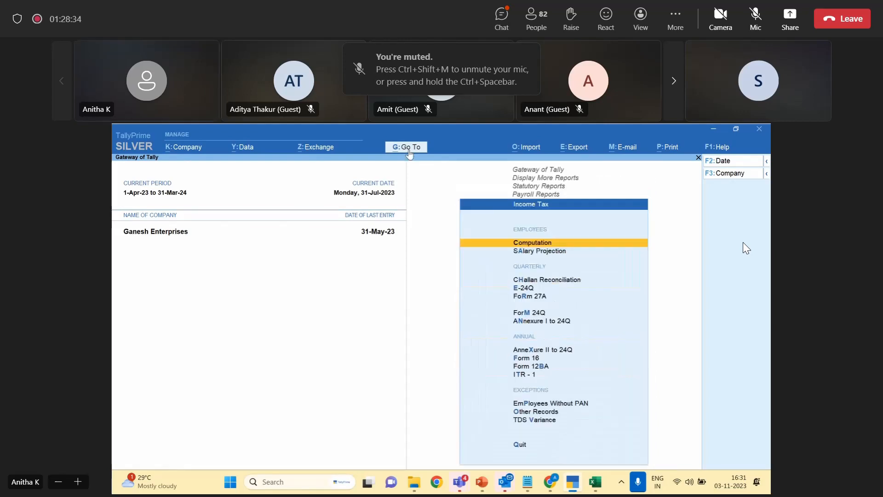
Open the Income Tax Computation report for the employee.
{"action": "key", "text": "Down"}
{"action": "key", "text": "Down"}
{"action": "key", "text": "Down"}
{"action": "key", "text": "Down"}
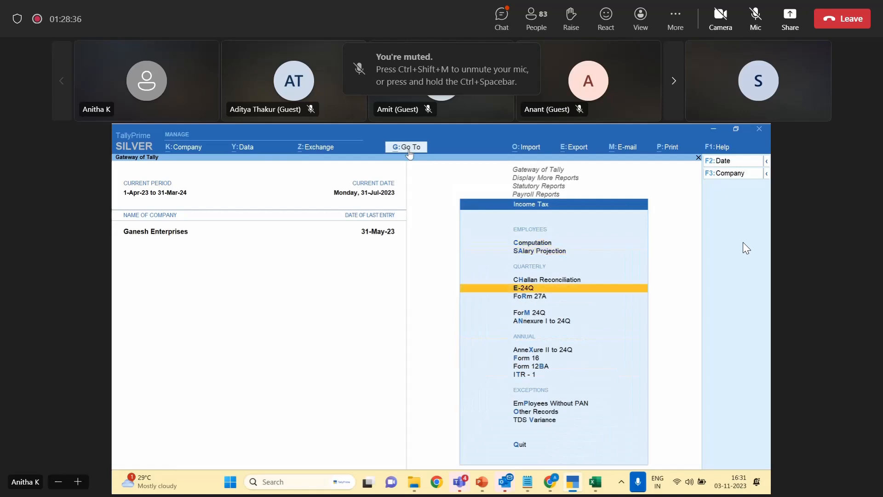
{"action": "key", "text": "Up"}
{"action": "key", "text": "Down"}
{"action": "key", "text": "p"}
{"action": "key", "text": "Up"}
{"action": "key", "text": "Up"}
{"action": "key", "text": "Up"}
{"action": "key", "text": "Up"}
{"action": "key", "text": "Up"}
{"action": "key", "text": "Up"}
{"action": "key", "text": "Up"}
{"action": "key", "text": "Up"}
{"action": "key", "text": "Up"}
{"action": "key", "text": "Up"}
{"action": "key", "text": "Up"}
{"action": "key", "text": "Up"}
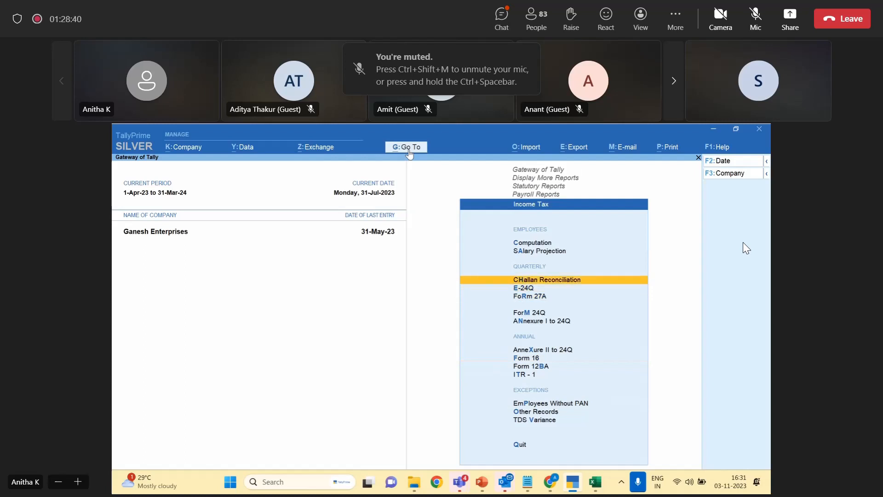
{"action": "key", "text": "Return"}
{"action": "key", "text": "Return"}
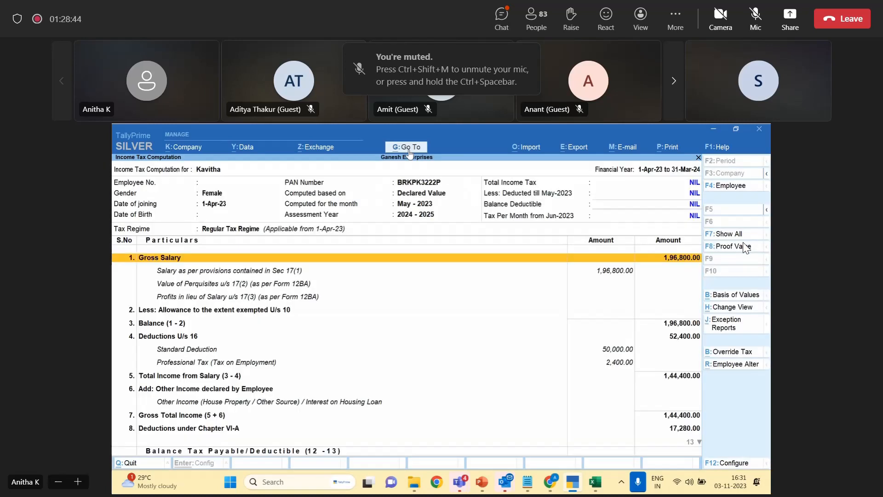
Drill into the salary as per Sec 17(1) row of the computation and return to the Gateway of Tally.
{"action": "key", "text": "Down"}
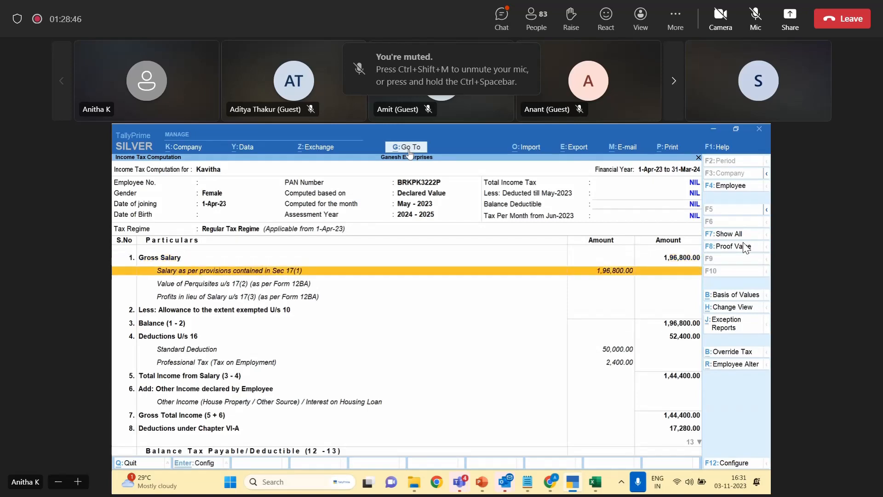
{"action": "key", "text": "Return"}
{"action": "key", "text": "Escape"}
{"action": "key", "text": "Escape"}
{"action": "key", "text": "Escape"}
{"action": "key", "text": "Escape"}
{"action": "key", "text": "Escape"}
Open the list of masters for alteration, view the Pay Heads list and go back to the masters.
{"action": "key", "text": "Down"}
{"action": "key", "text": "Down"}
{"action": "key", "text": "Down"}
{"action": "key", "text": "Return"}
{"action": "key", "text": "Down"}
{"action": "key", "text": "Down"}
{"action": "key", "text": "Down"}
{"action": "key", "text": "Down"}
{"action": "key", "text": "Down"}
{"action": "key", "text": "Down"}
{"action": "key", "text": "Down"}
{"action": "key", "text": "Down"}
{"action": "key", "text": "Down"}
{"action": "key", "text": "Down"}
{"action": "key", "text": "Down"}
{"action": "key", "text": "Down"}
{"action": "key", "text": "Down"}
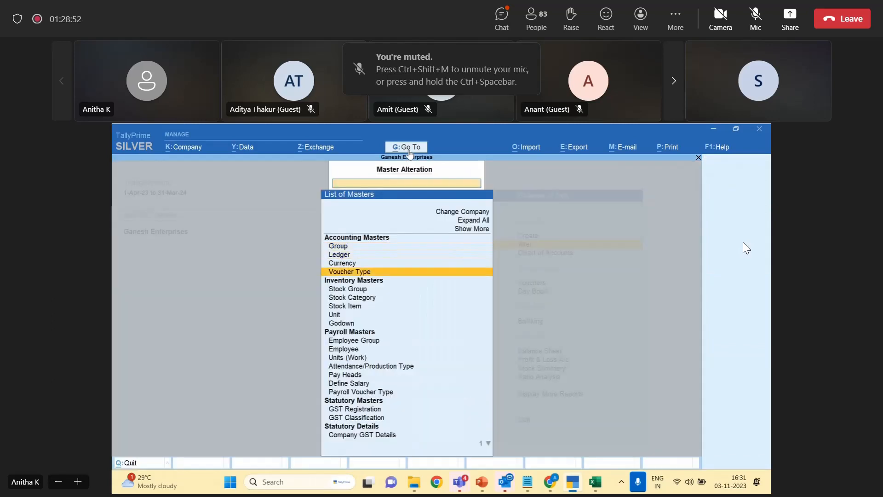
{"action": "key", "text": "Return"}
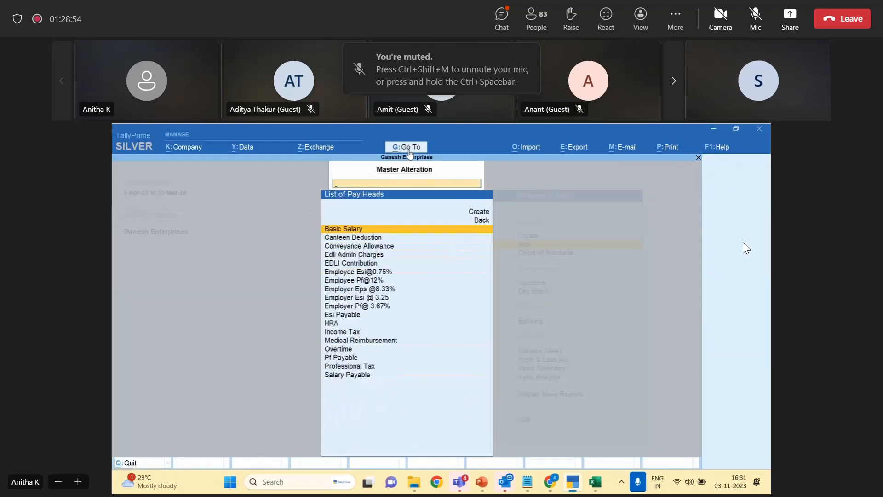
{"action": "key", "text": "Escape"}
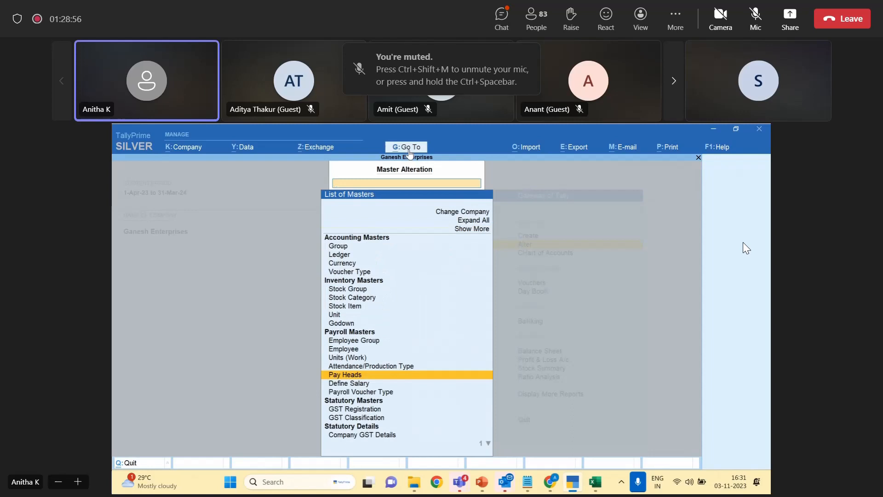
Look through the statutory masters and expand the list of masters to show more master types.
{"action": "key", "text": "Down"}
{"action": "key", "text": "Down"}
{"action": "key", "text": "Down"}
{"action": "key", "text": "Down"}
{"action": "key", "text": "Down"}
{"action": "key", "text": "Down"}
{"action": "key", "text": "Up"}
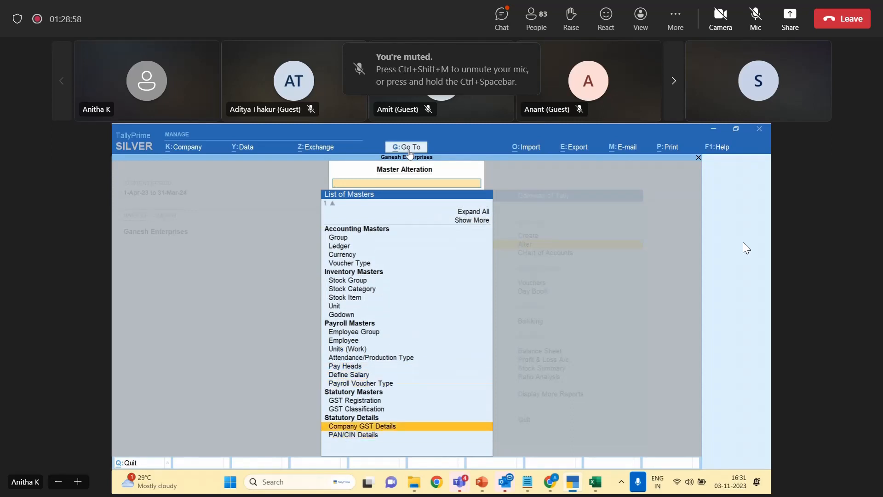
{"action": "key", "text": "Up"}
{"action": "key", "text": "Up"}
{"action": "key", "text": "Up"}
{"action": "key", "text": "Up"}
{"action": "key", "text": "Up"}
{"action": "key", "text": "Up"}
{"action": "key", "text": "Up"}
{"action": "key", "text": "Up"}
{"action": "key", "text": "Up"}
{"action": "key", "text": "Up"}
{"action": "key", "text": "Up"}
{"action": "key", "text": "Up"}
{"action": "key", "text": "Up"}
{"action": "key", "text": "Up"}
{"action": "key", "text": "Up"}
{"action": "key", "text": "Up"}
{"action": "key", "text": "Up"}
{"action": "key", "text": "Up"}
{"action": "key", "text": "Up"}
{"action": "key", "text": "Up"}
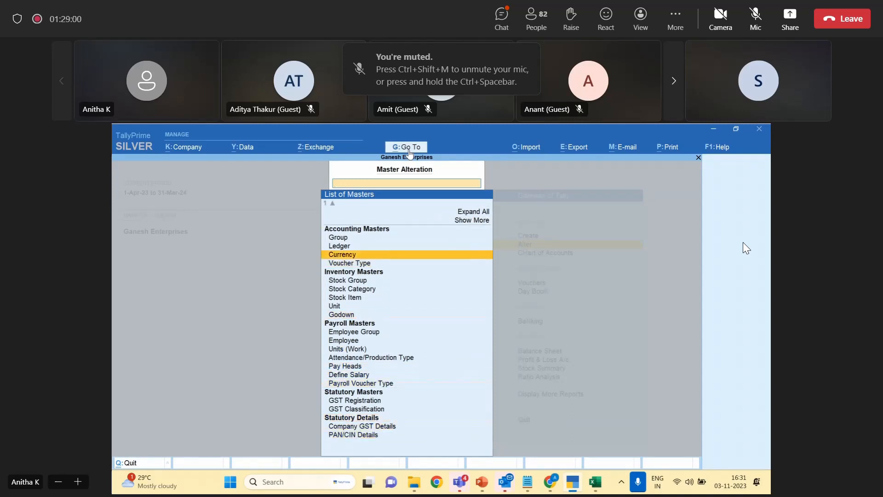
{"action": "key", "text": "Up"}
{"action": "key", "text": "Return"}
Open Income Tax Pay Head Details from the payroll masters.
{"action": "key", "text": "Down"}
{"action": "key", "text": "Down"}
{"action": "key", "text": "Down"}
{"action": "key", "text": "Down"}
{"action": "key", "text": "Down"}
{"action": "key", "text": "Down"}
{"action": "key", "text": "Down"}
{"action": "key", "text": "Down"}
{"action": "key", "text": "Down"}
{"action": "key", "text": "Down"}
{"action": "key", "text": "Down"}
{"action": "key", "text": "Down"}
{"action": "key", "text": "Down"}
{"action": "key", "text": "Down"}
{"action": "key", "text": "Down"}
{"action": "key", "text": "Down"}
{"action": "key", "text": "Down"}
{"action": "key", "text": "Down"}
{"action": "key", "text": "Down"}
{"action": "key", "text": "Down"}
{"action": "key", "text": "Down"}
{"action": "key", "text": "Down"}
{"action": "key", "text": "Down"}
{"action": "key", "text": "Down"}
{"action": "key", "text": "Down"}
{"action": "key", "text": "Down"}
{"action": "key", "text": "Down"}
{"action": "key", "text": "Down"}
{"action": "key", "text": "Down"}
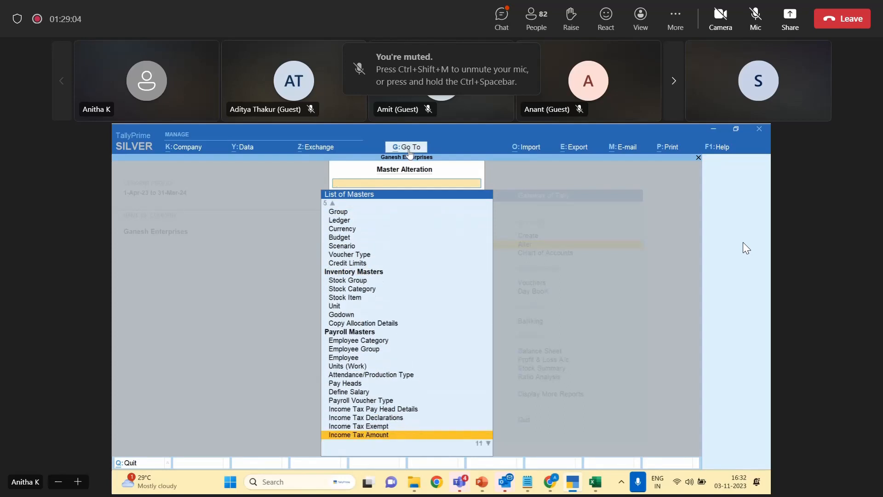
{"action": "key", "text": "Up"}
{"action": "key", "text": "Up"}
{"action": "key", "text": "Up"}
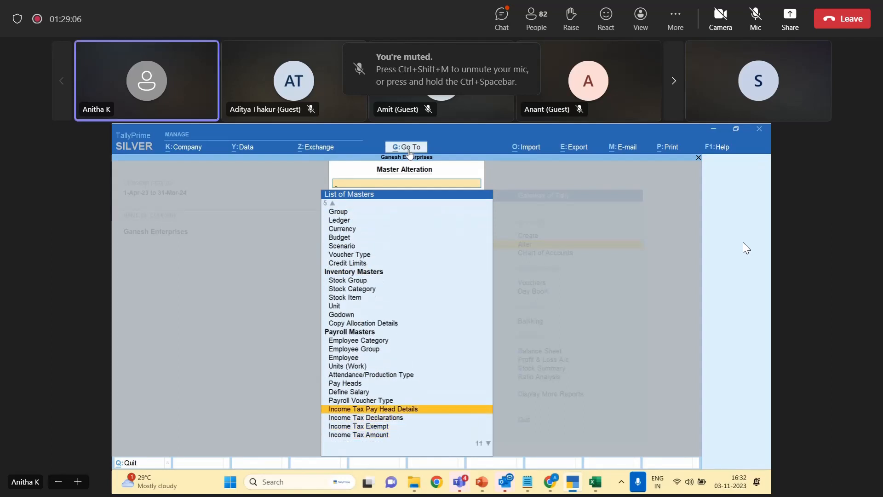
{"action": "key", "text": "Return"}
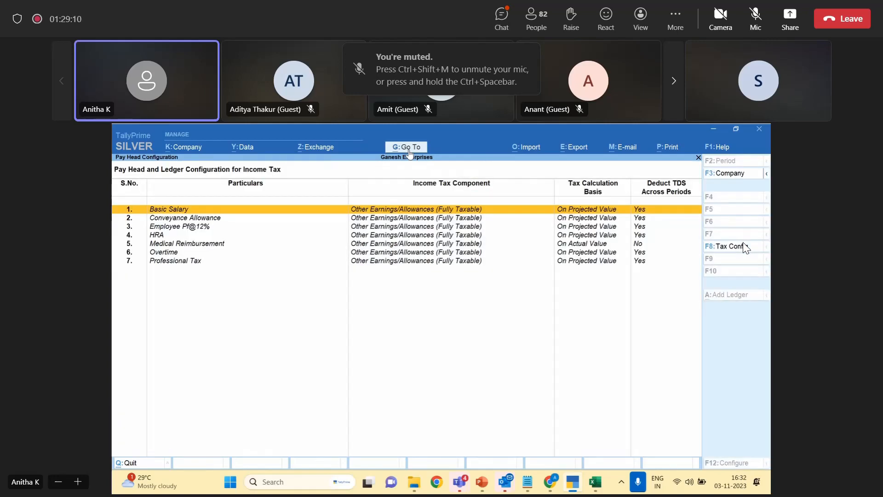
Set the income tax component of the Basic Salary pay head to Basic Salary.
{"action": "key", "text": "Escape"}
{"action": "key", "text": "Return"}
{"action": "key", "text": "Return"}
{"action": "type", "text": "Basic"}
{"action": "key", "text": "Return"}
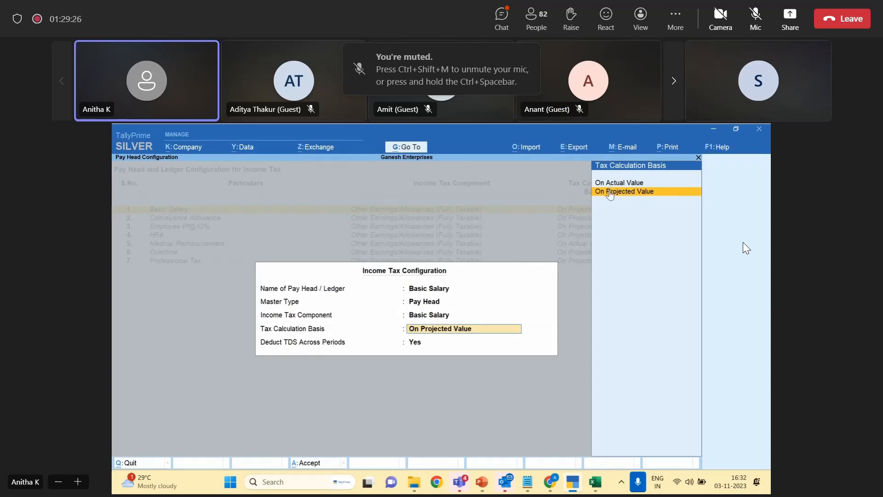
Switch to Notepad and add the line "TAX CALCULATION - ACTUAL / pROJECTED" below the conveyance allowance note.
{"action": "left_click", "coordinate": [527, 482]}
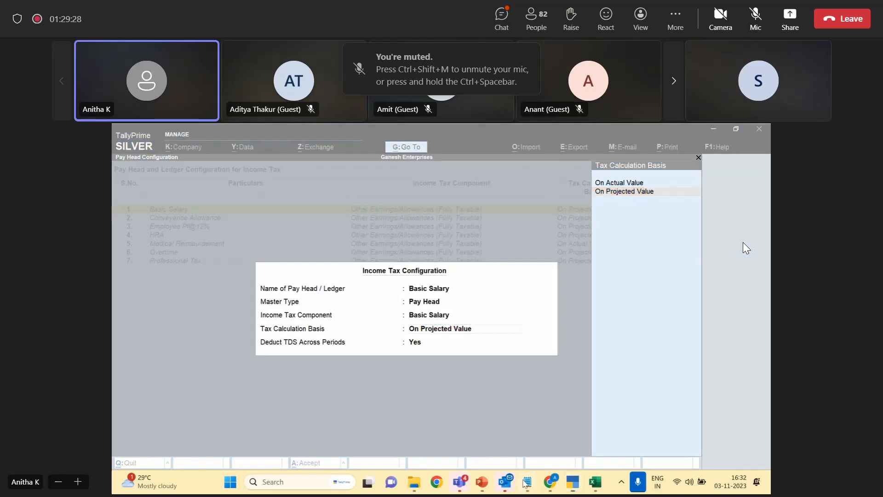
{"action": "key", "text": "Return"}
{"action": "type", "text": "t"}
{"action": "key", "text": "BackSpace"}
{"action": "type", "text": "TAX C"}
{"action": "key", "text": "BackSpace"}
{"action": "key", "text": "BackSpace"}
{"action": "key", "text": "BackSpace"}
{"action": "key", "text": "BackSpace"}
{"action": "key", "text": "BackSpace"}
{"action": "type", "text": "TAX CALCULATION -"}
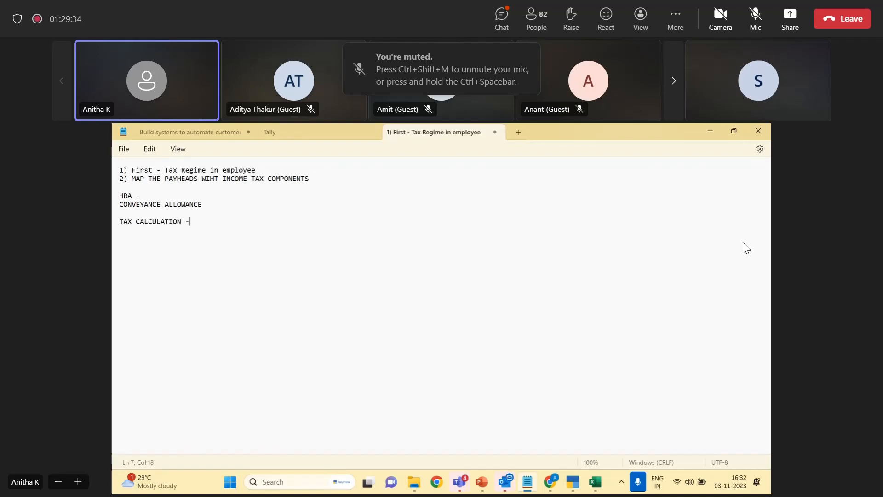
{"action": "type", "text": " ACTUAL / pRJ"}
{"action": "key", "text": "BackSpace"}
{"action": "type", "text": "OJECTED"}
Add the line "SALARY ---- APRIL 12000 * 12" to the Notepad notes below the tax calculation line.
{"action": "key", "text": "alt+Tab"}
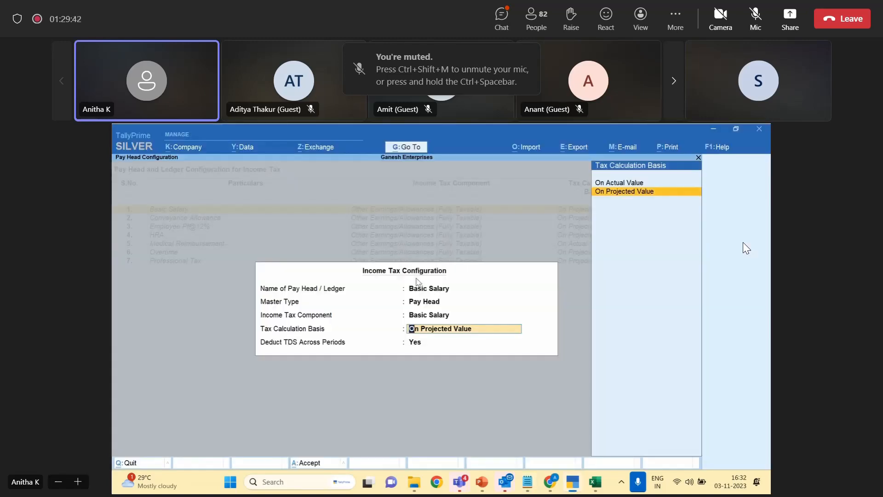
{"action": "key", "text": "alt+Tab"}
{"action": "key", "text": "Return"}
{"action": "key", "text": "Return"}
{"action": "key", "text": "Return"}
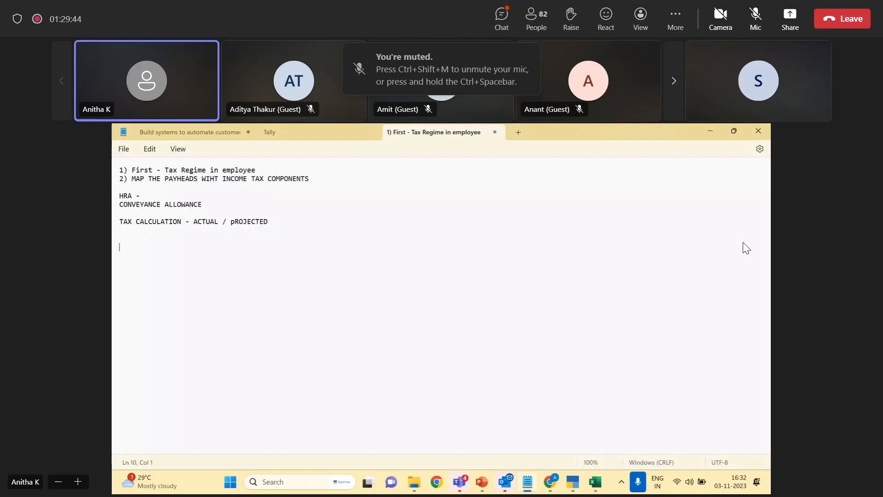
{"action": "type", "text": "sALARY"}
{"action": "key", "text": "BackSpace"}
{"action": "key", "text": "BackSpace"}
{"action": "key", "text": "BackSpace"}
{"action": "key", "text": "BackSpace"}
{"action": "key", "text": "BackSpace"}
{"action": "key", "text": "BackSpace"}
{"action": "type", "text": "SALARY ---- "}
{"action": "type", "text": "12"}
{"action": "key", "text": "BackSpace"}
{"action": "key", "text": "BackSpace"}
{"action": "type", "text": "APRIL 12000"}
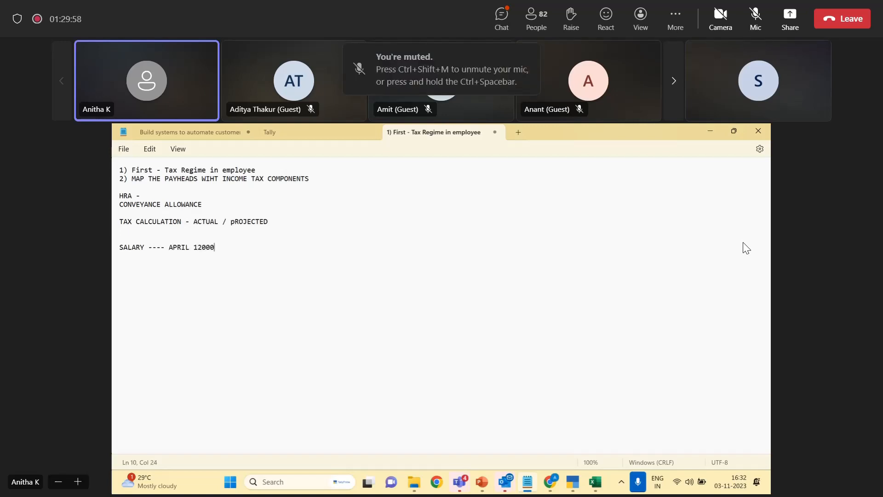
{"action": "type", "text": " * 12"}
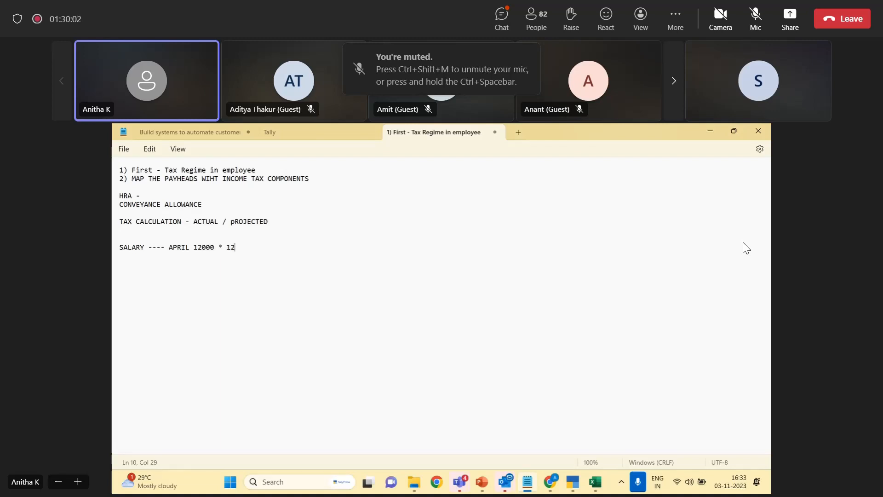
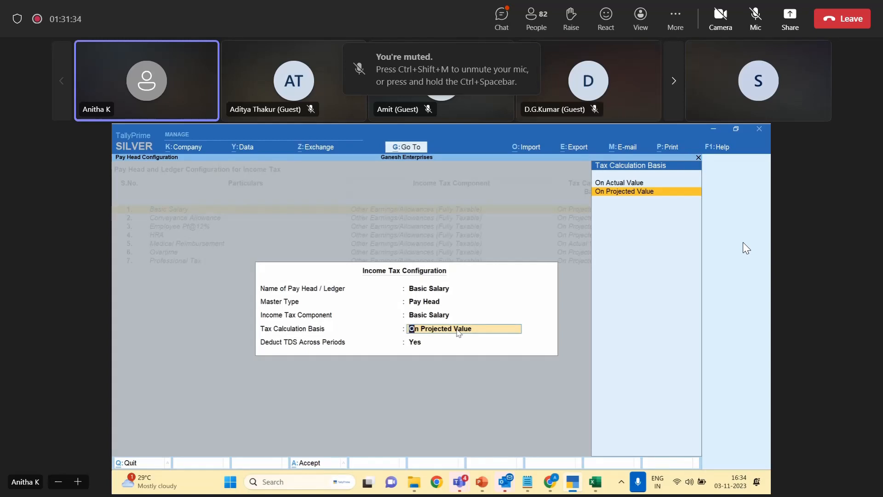
Accept the Basic Salary tax configuration in TallyPrime with calculation On Projected Value and TDS deducted across periods.
{"action": "key", "text": "Return"}
{"action": "key", "text": "Return"}
{"action": "key", "text": "Return"}
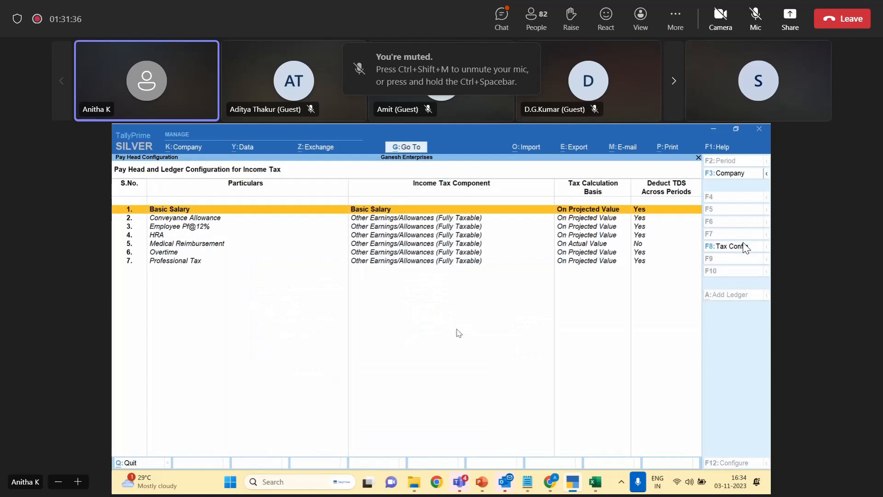
Set the income tax component of the Conveyance Allowance pay head to Transport Allowance.
{"action": "key", "text": "Down"}
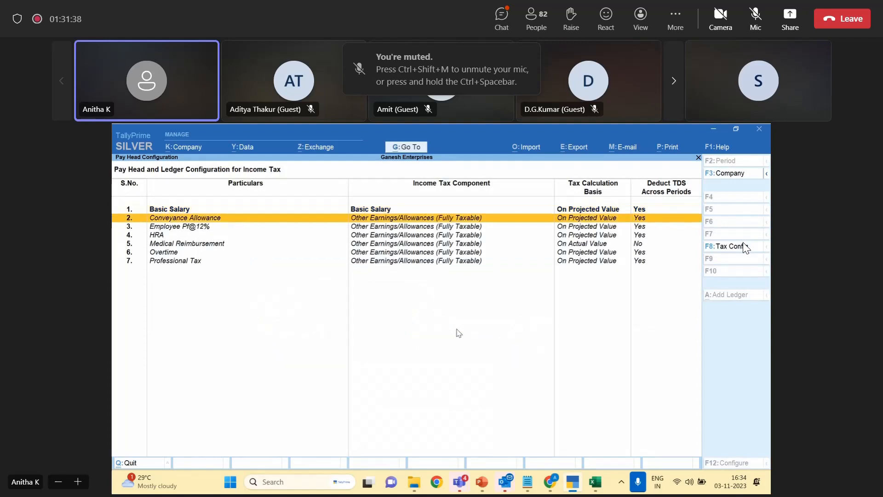
{"action": "key", "text": "Return"}
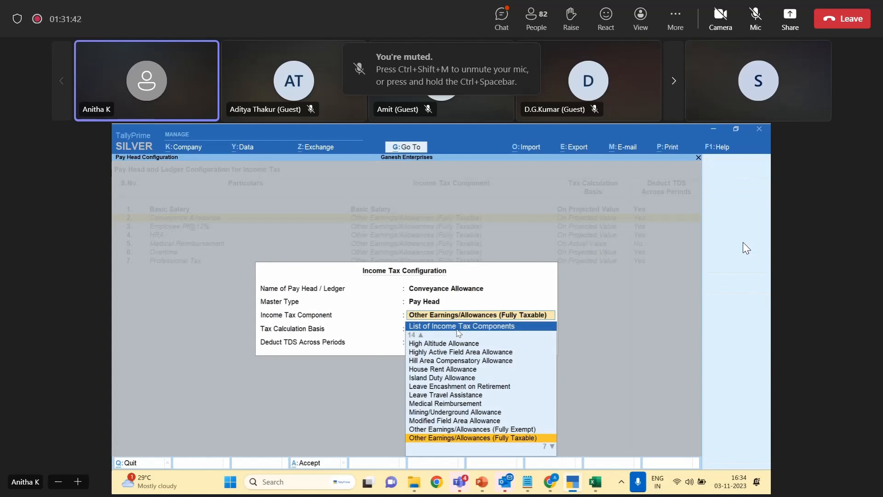
{"action": "type", "text": "Co"}
{"action": "key", "text": "BackSpace"}
{"action": "key", "text": "BackSpace"}
{"action": "type", "text": "TRA"}
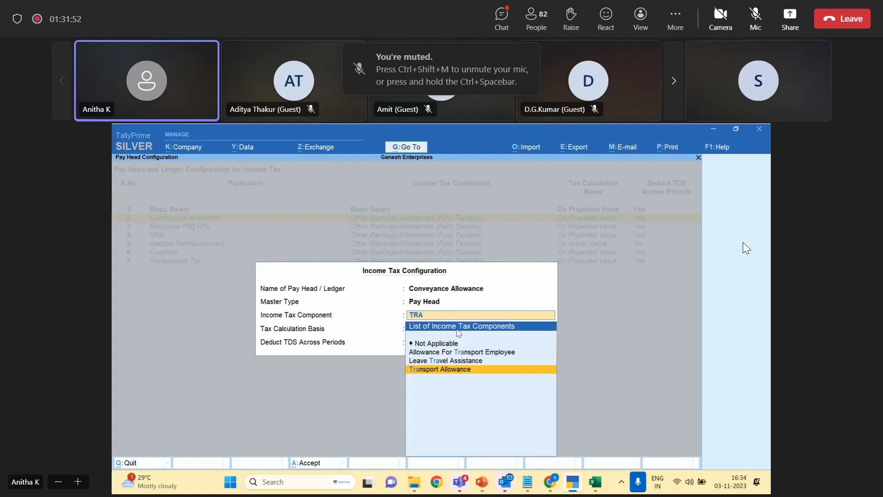
{"action": "key", "text": "Return"}
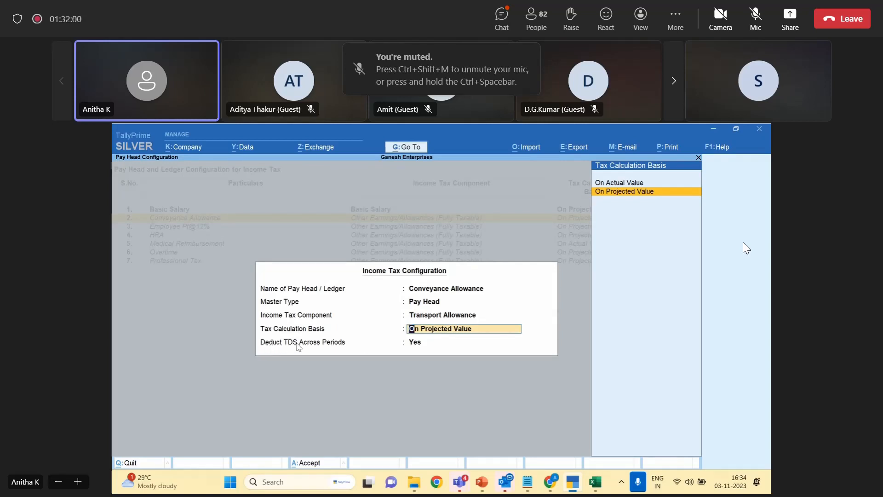
Switch to Notepad and add the line "DEDUCT ACROSS - aCUTAL" below the bonus and commission note.
{"action": "left_click", "coordinate": [527, 483]}
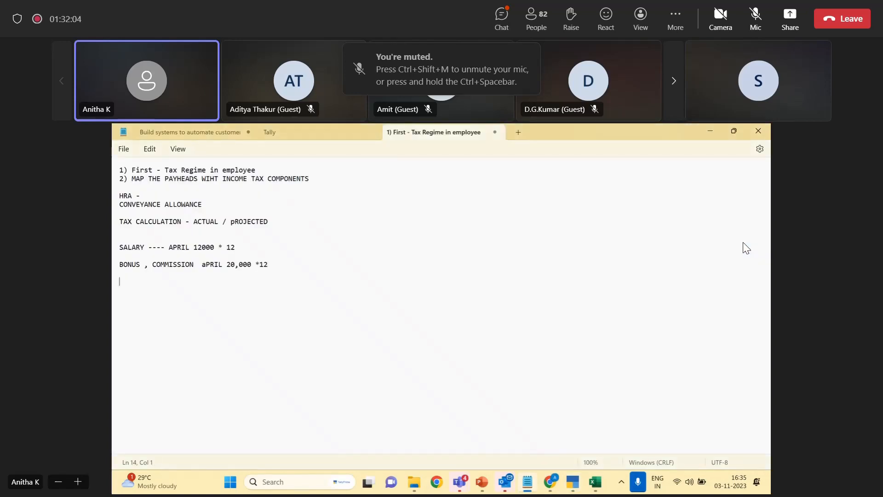
{"action": "type", "text": "DEDUCT ACROSS - aCUTAL"}
{"action": "key", "text": "Return"}
{"action": "key", "text": "Return"}
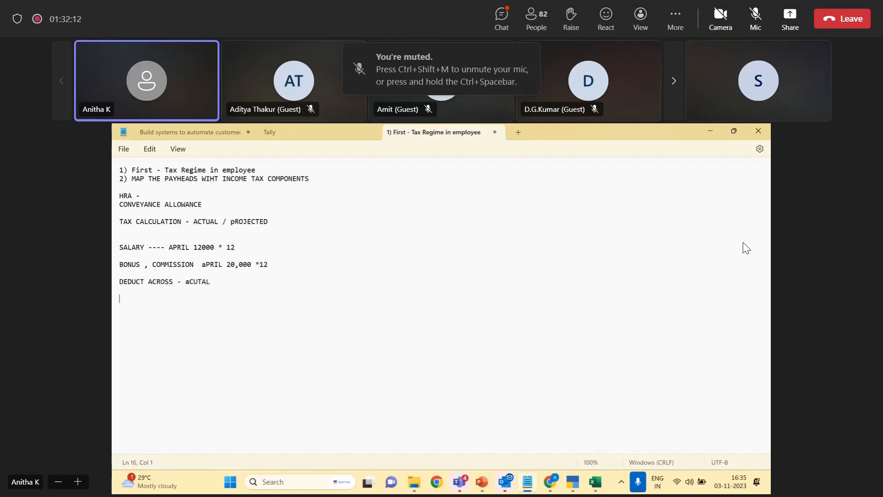
Write the example line "APRIL - 1,00,000 - 10,000" under the deduct across note.
{"action": "type", "text": "aPRIL"}
{"action": "key", "text": "BackSpace"}
{"action": "key", "text": "BackSpace"}
{"action": "key", "text": "BackSpace"}
{"action": "key", "text": "BackSpace"}
{"action": "key", "text": "BackSpace"}
{"action": "type", "text": "APRIL "}
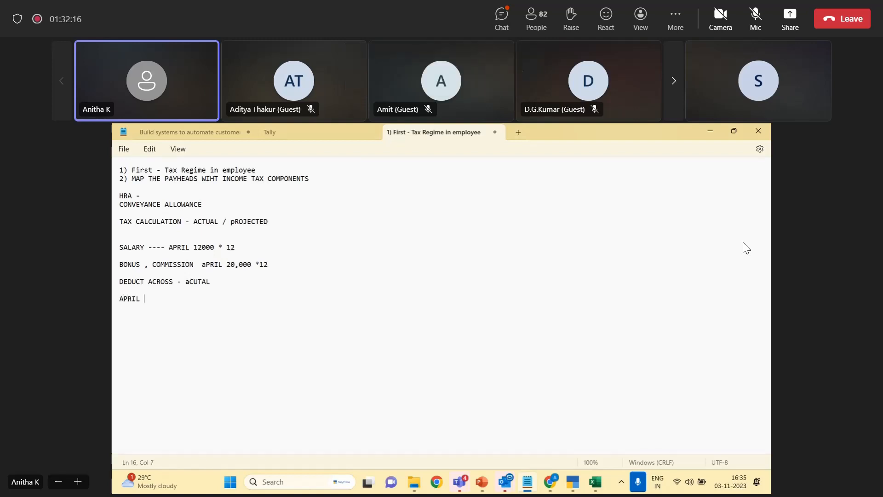
{"action": "type", "text": "- 1,00,000 - 10,000"}
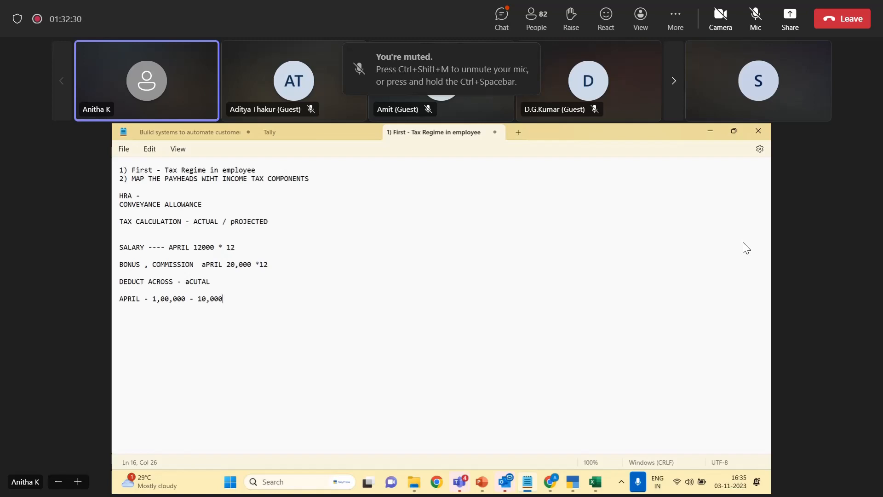
Check the TDS deduction field in TallyPrime and add the Notepad line "aPRIL - 10,000 dEDUT APRIL".
{"action": "key", "text": "Return"}
{"action": "type", "text": "aPRIL -"}
{"action": "key", "text": "alt+Tab"}
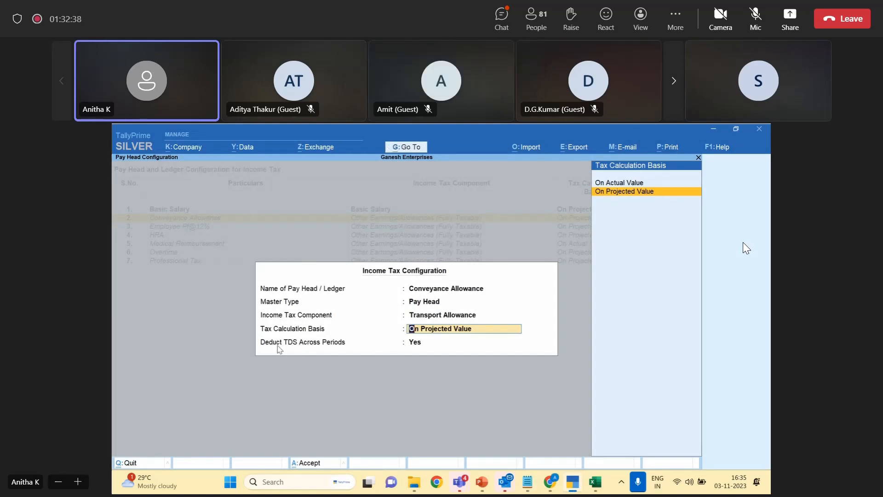
{"action": "key", "text": "alt+Tab"}
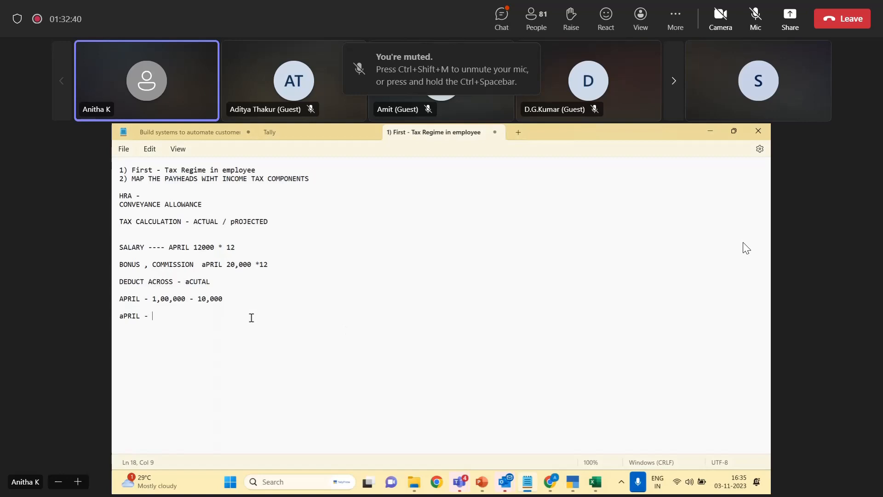
{"action": "type", "text": "10,000 dEDUT APRIL"}
Add the lines "dEDUCT TDS ACROSS PERIODS - YES" and "10,000/12" at the end of the notes.
{"action": "key", "text": "Return"}
{"action": "key", "text": "Return"}
{"action": "type", "text": "dEDUC"}
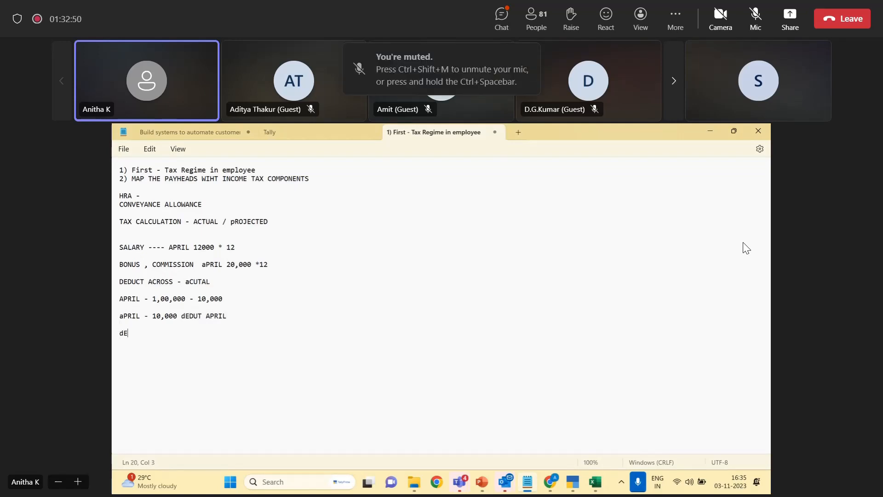
{"action": "type", "text": "T TDS ACROSS PERIODS "}
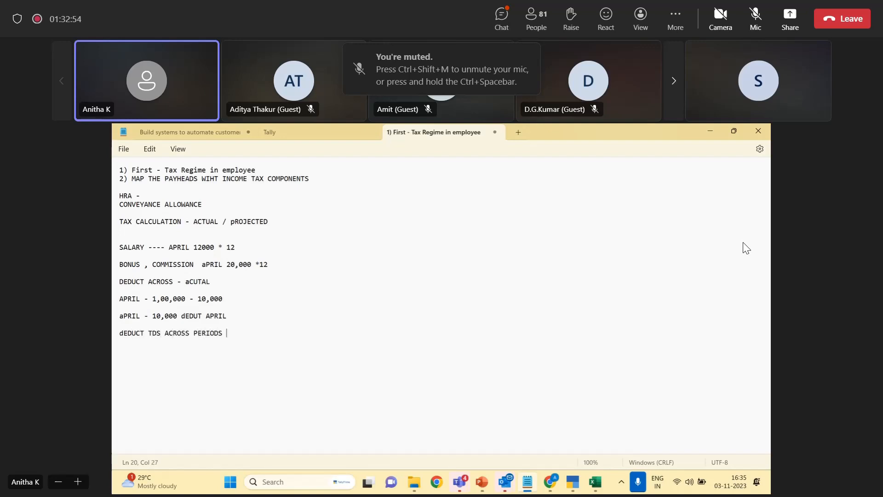
{"action": "type", "text": "- YES"}
{"action": "key", "text": "Return"}
{"action": "key", "text": "Return"}
{"action": "type", "text": "10,000/12"}
Highlight the bonus and commission line and the "10,000 dEDUT APRIL" text in the notes to review them.
{"action": "left_click", "coordinate": [121, 264]}
{"action": "left_click", "coordinate": [279, 263], "text": "shift"}
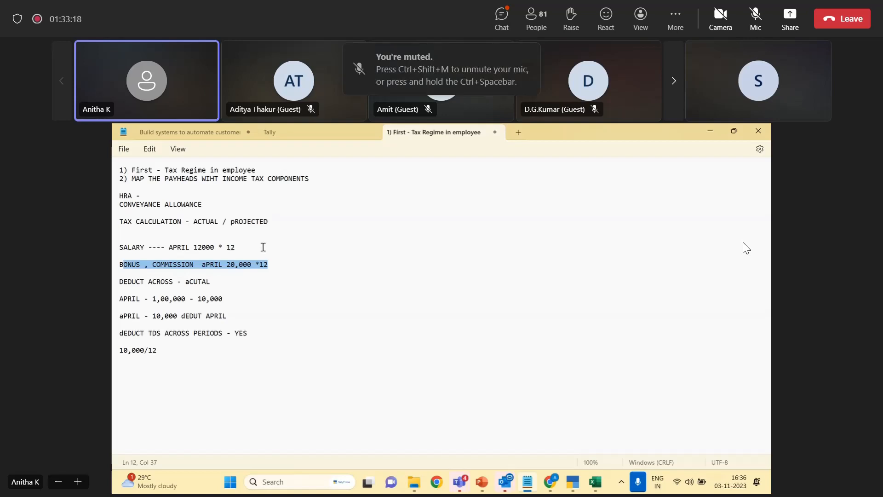
{"action": "left_click", "coordinate": [152, 317]}
{"action": "left_click_drag", "start_coordinate": [152, 317], "coordinate": [215, 324]}
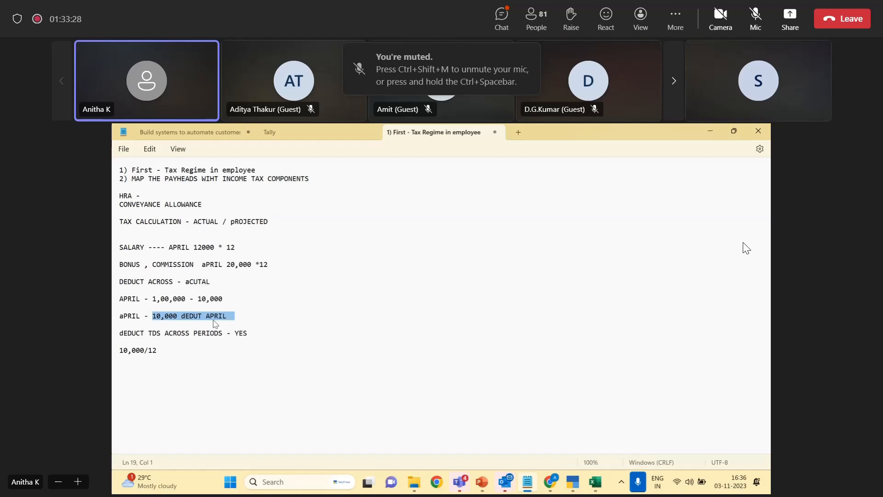
Return to TallyPrime and accept the Conveyance Allowance configuration with tax calculation On Projected Value.
{"action": "left_click", "coordinate": [710, 132]}
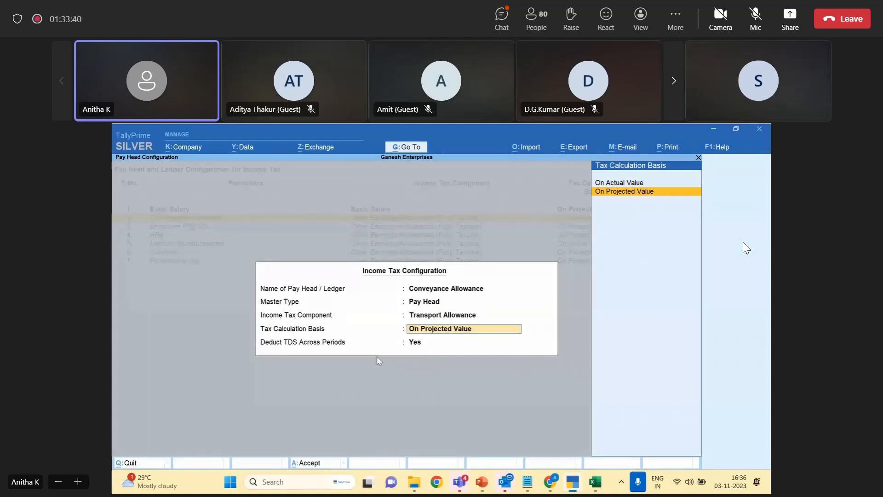
{"action": "left_click", "coordinate": [624, 190]}
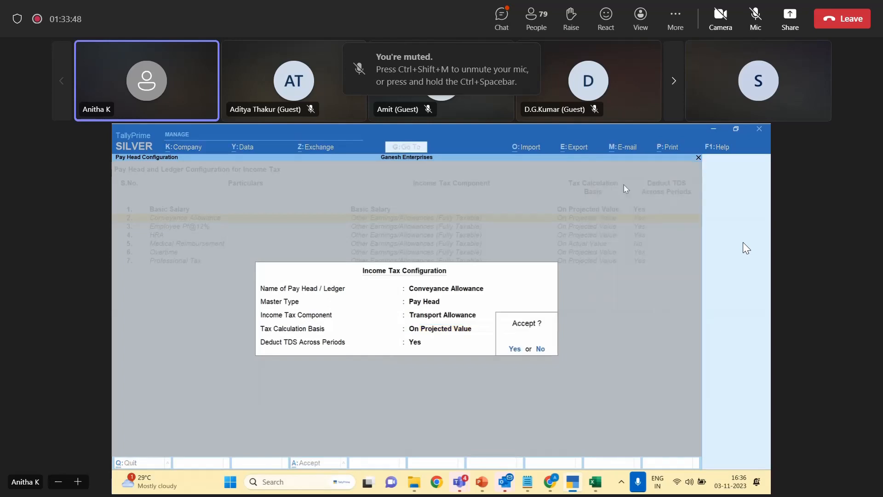
{"action": "key", "text": "Return"}
Map the Employee Pf@12% pay head to Employee Provident Fund (EPF) with tax calculation On Projected Value.
{"action": "key", "text": "Down"}
{"action": "key", "text": "Return"}
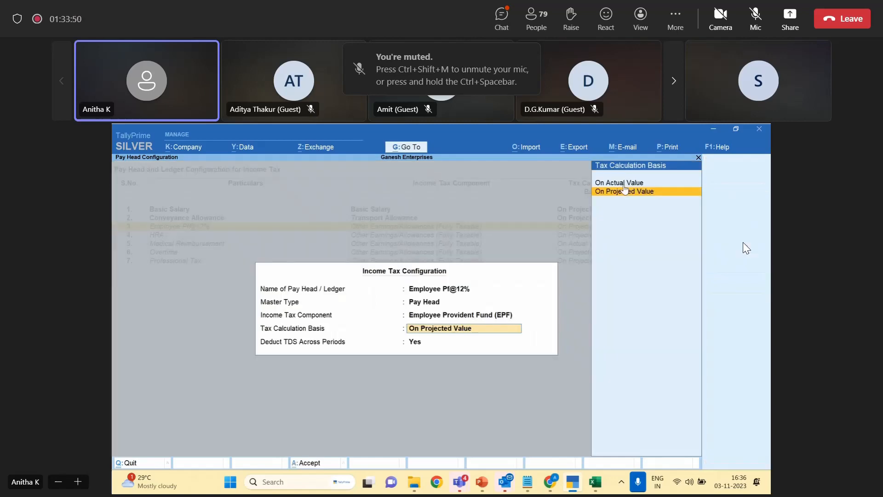
{"action": "left_click", "coordinate": [624, 190]}
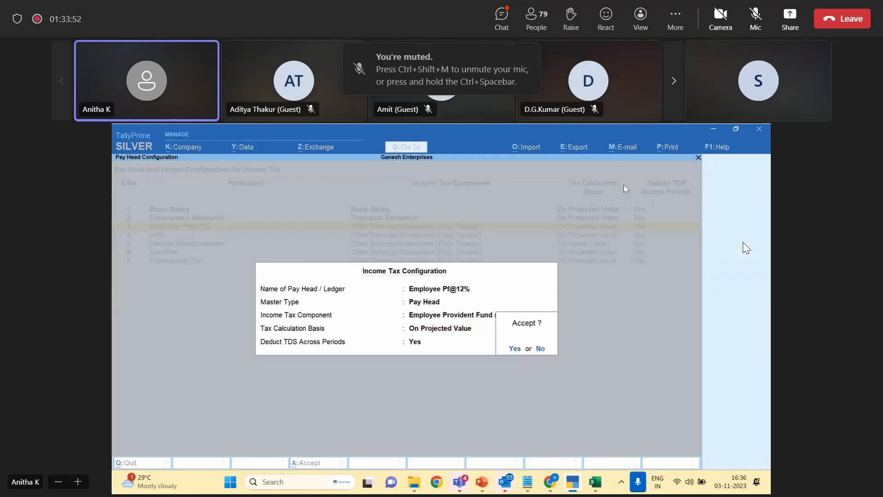
{"action": "key", "text": "Return"}
{"action": "key", "text": "Down"}
{"action": "key", "text": "Return"}
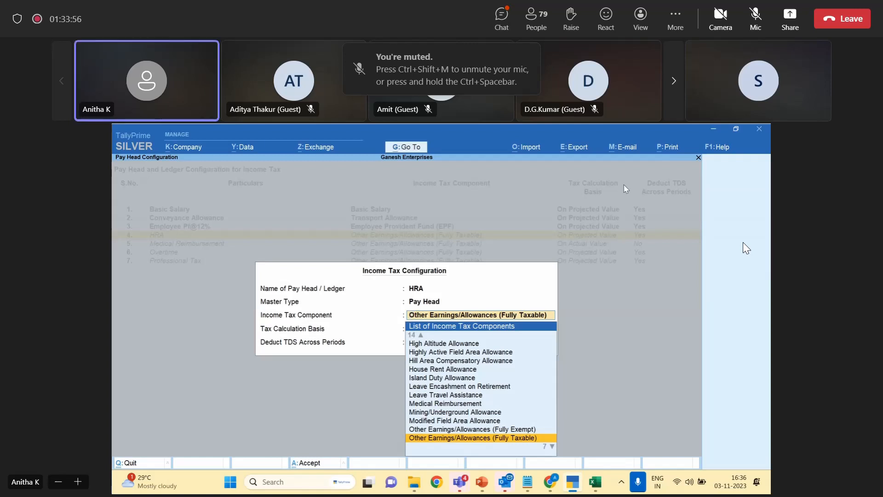
{"action": "type", "text": "HO"}
{"action": "key", "text": "Return"}
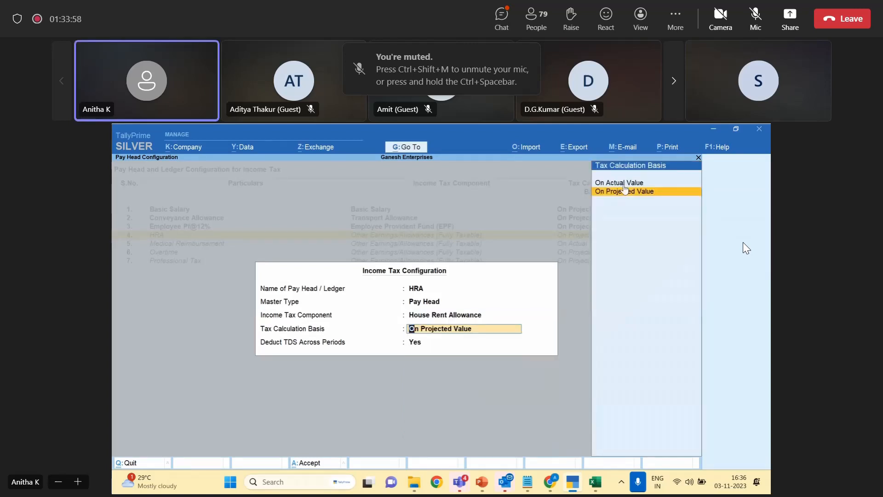
{"action": "key", "text": "BackSpace"}
{"action": "key", "text": "Escape"}
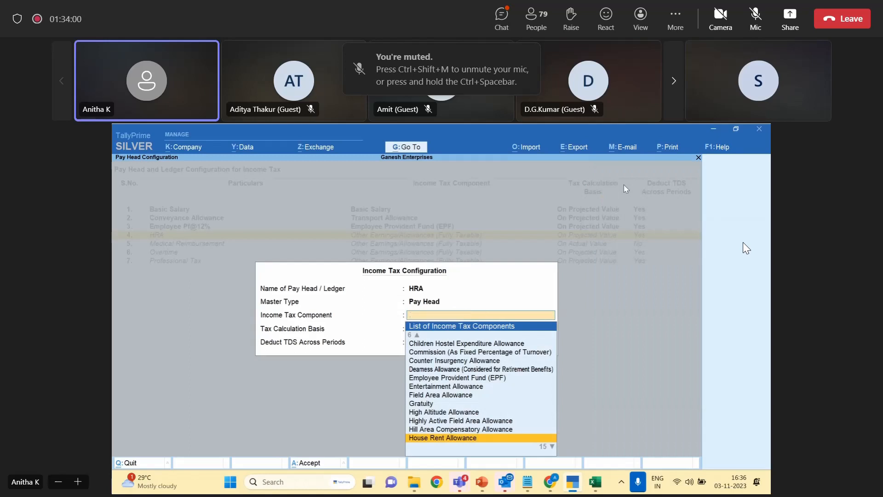
{"action": "key", "text": "Escape"}
{"action": "key", "text": "Return"}
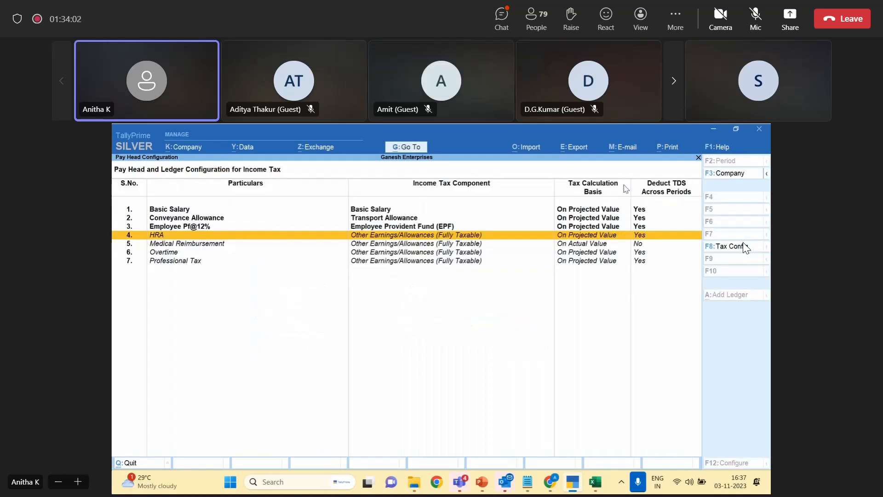
Map the HRA pay head to House Rent Allowance, calculated On Projected Value with TDS deducted across periods.
{"action": "key", "text": "Return"}
{"action": "type", "text": "ho"}
{"action": "key", "text": "Return"}
{"action": "key", "text": "Return"}
{"action": "key", "text": "Return"}
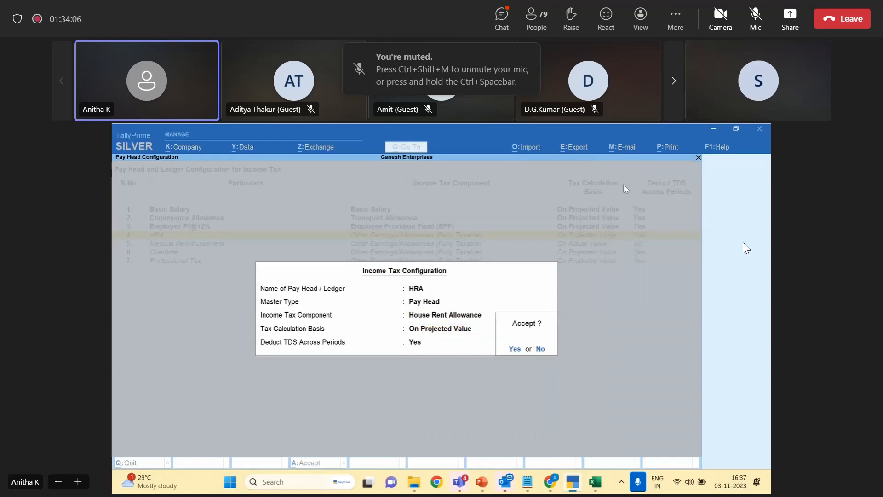
{"action": "key", "text": "Return"}
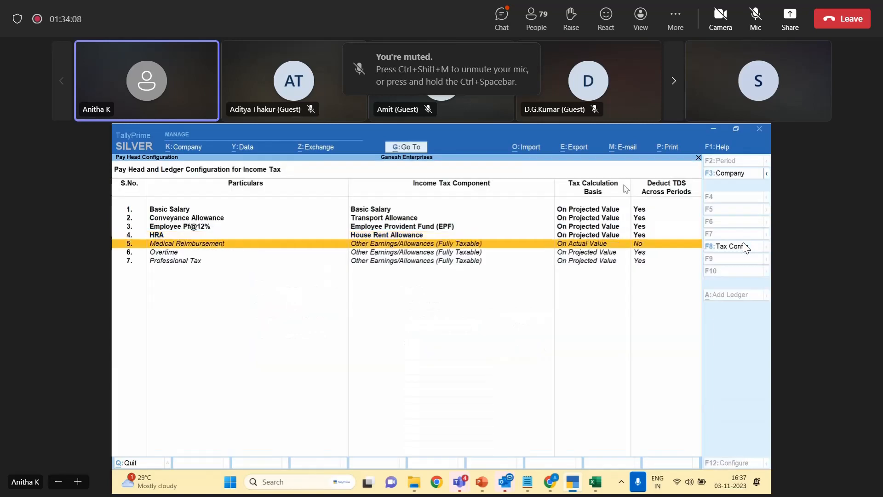
Map the Medical Reimbursement pay head to the Medical Reimbursement component, calculated On Actual Value without deducting TDS across periods.
{"action": "key", "text": "Return"}
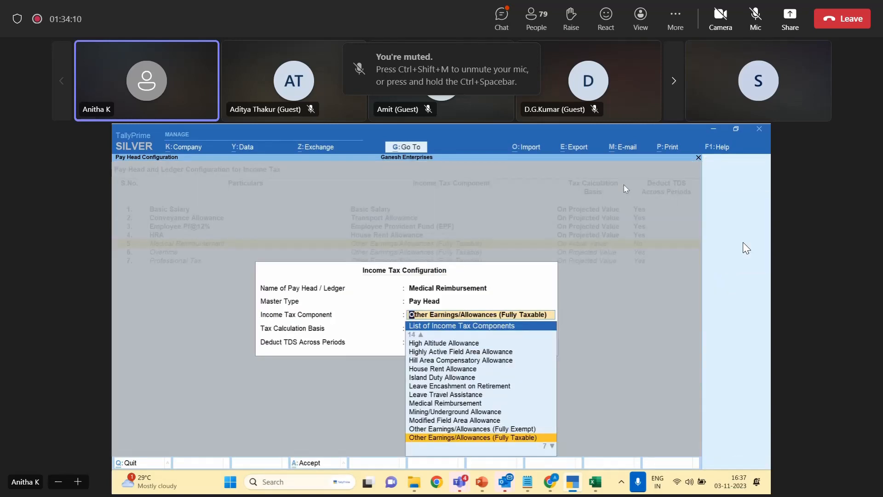
{"action": "key", "text": "Up"}
{"action": "key", "text": "Up"}
{"action": "key", "text": "Up"}
{"action": "key", "text": "Up"}
{"action": "key", "text": "Return"}
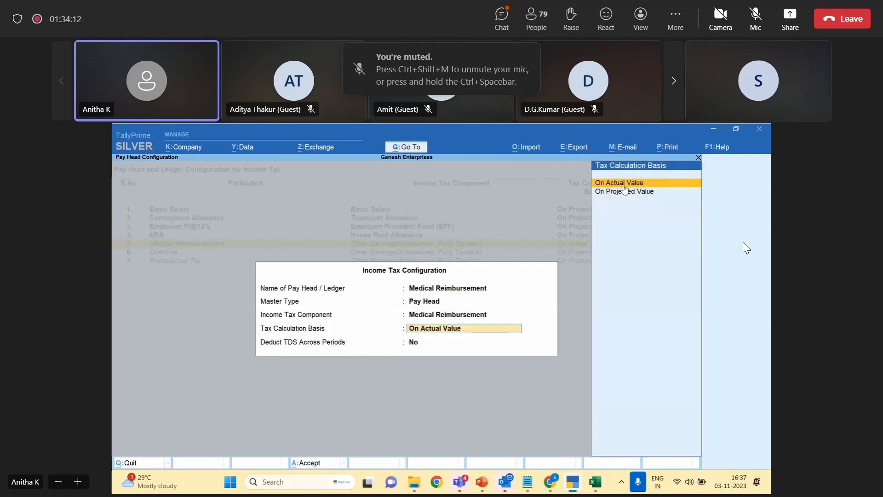
{"action": "key", "text": "Return"}
{"action": "key", "text": "Return"}
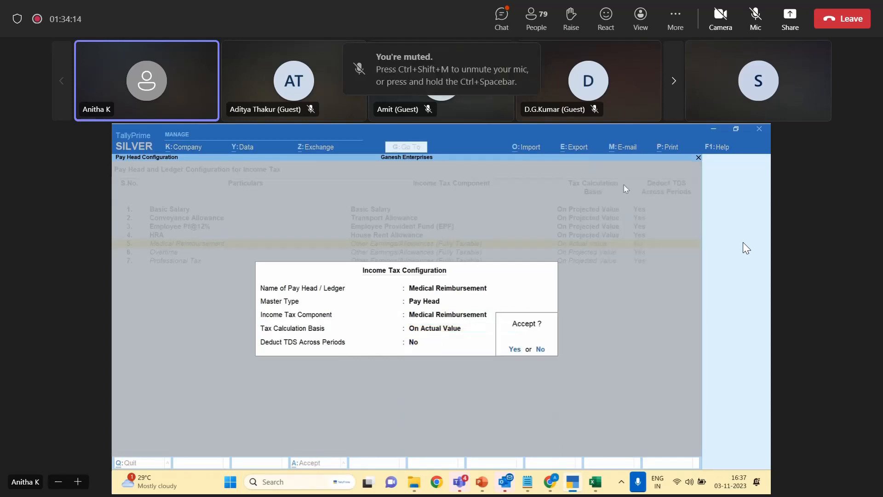
{"action": "key", "text": "Return"}
Map the Overtime pay head to Other Earnings/Allowances (Fully Taxable), calculated On Actual Value with TDS deducted across periods.
{"action": "left_click", "coordinate": [745, 247]}
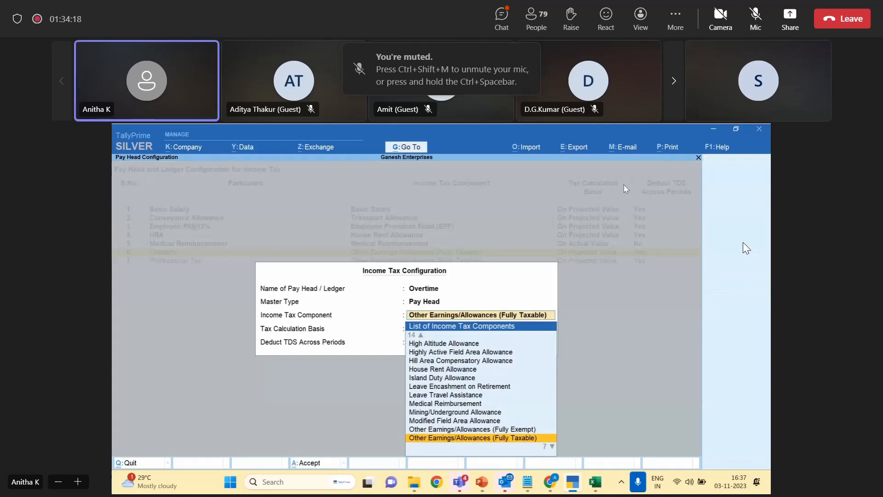
{"action": "key", "text": "Return"}
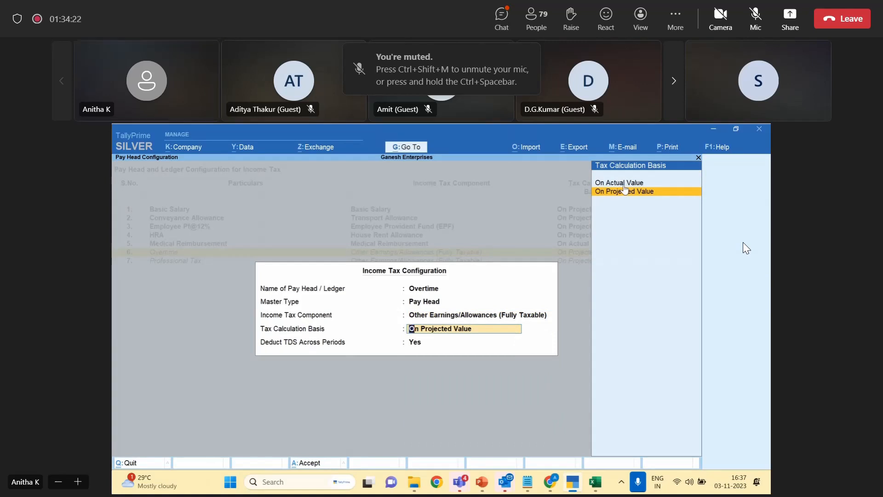
{"action": "key", "text": "Up"}
{"action": "key", "text": "Return"}
{"action": "key", "text": "Return"}
{"action": "key", "text": "Return"}
{"action": "key", "text": "Down"}
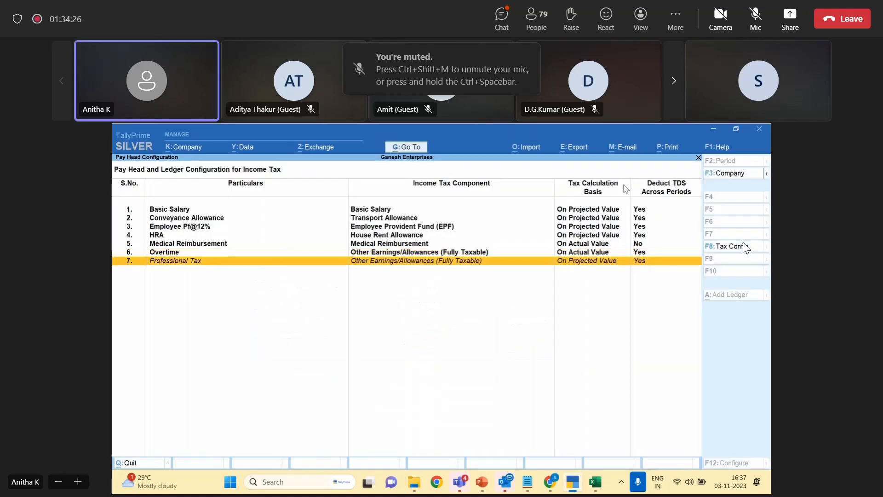
Map the Professional Tax pay head to Professional Tax (Tax on Employment), calculated On Projected Value with TDS deducted across periods.
{"action": "key", "text": "Return"}
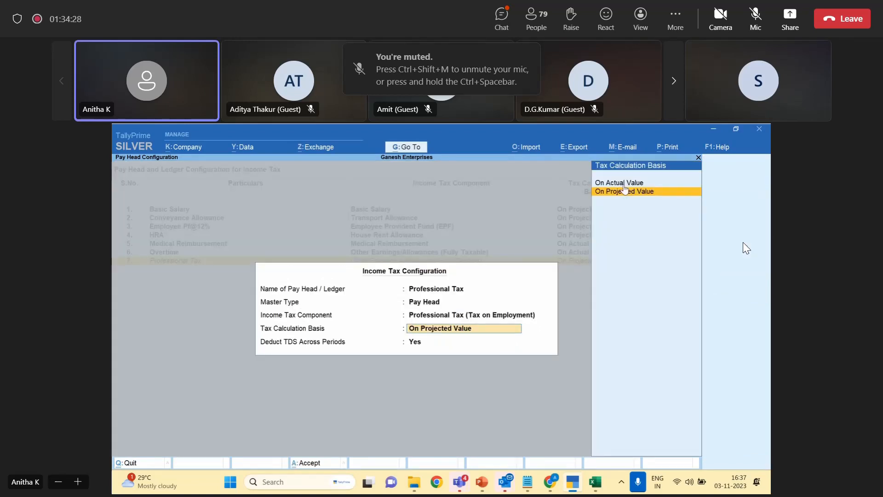
{"action": "key", "text": "Return"}
{"action": "key", "text": "Return"}
{"action": "key", "text": "Return"}
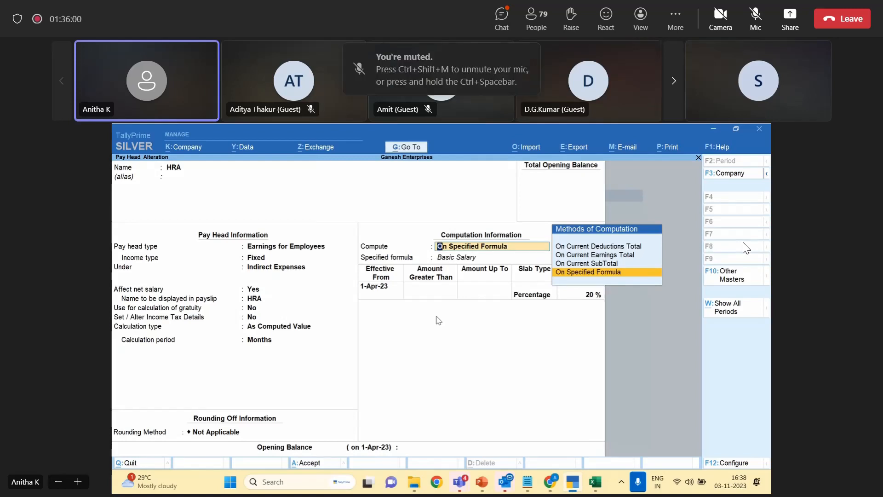
Quit the HRA pay head alteration without saving and open the list of additional reports from the Gateway of Tally.
{"action": "key", "text": "BackSpace"}
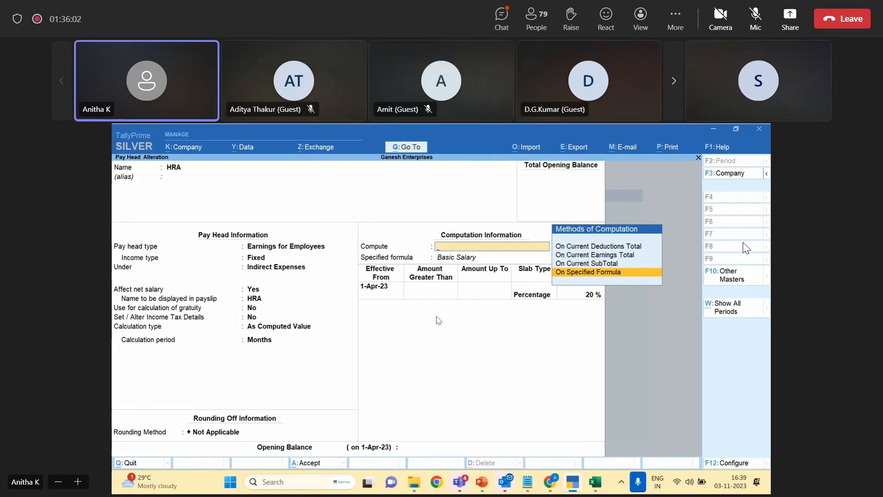
{"action": "key", "text": "Escape"}
{"action": "key", "text": "Escape"}
{"action": "key", "text": "Escape"}
{"action": "key", "text": "d"}
{"action": "key", "text": "Down"}
{"action": "key", "text": "Up"}
{"action": "key", "text": "Up"}
{"action": "key", "text": "Up"}
{"action": "key", "text": "Up"}
{"action": "key", "text": "Up"}
{"action": "key", "text": "Up"}
{"action": "key", "text": "Up"}
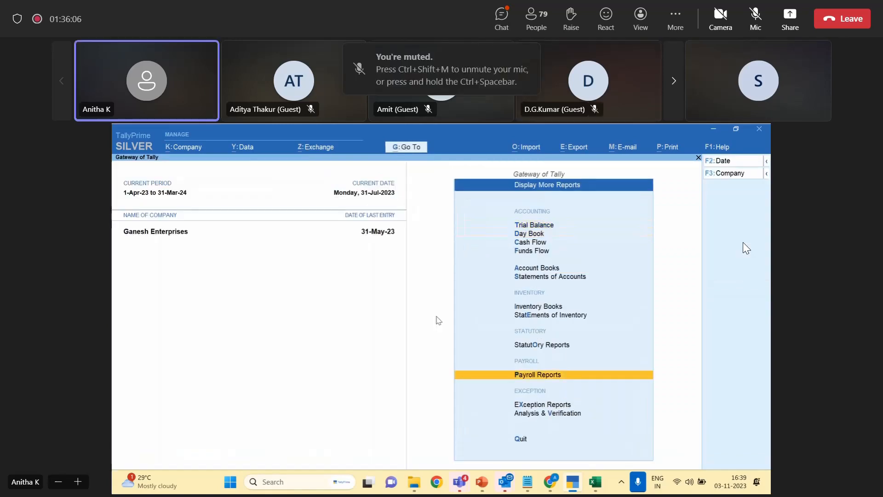
Open the Income Tax Computation from the statutory payroll reports for the second employee in the list.
{"action": "key", "text": "Down"}
{"action": "key", "text": "Return"}
{"action": "key", "text": "Down"}
{"action": "key", "text": "Return"}
{"action": "key", "text": "Down"}
{"action": "key", "text": "Down"}
{"action": "key", "text": "Down"}
{"action": "key", "text": "Down"}
{"action": "key", "text": "Down"}
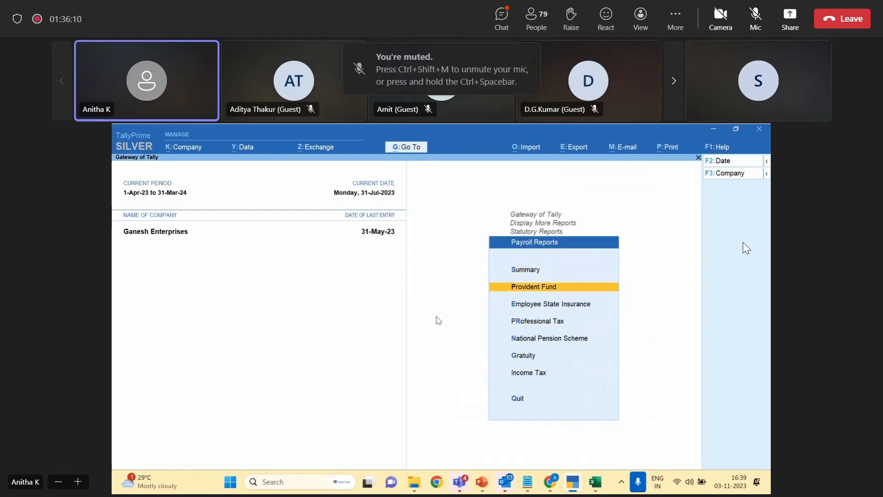
{"action": "key", "text": "Return"}
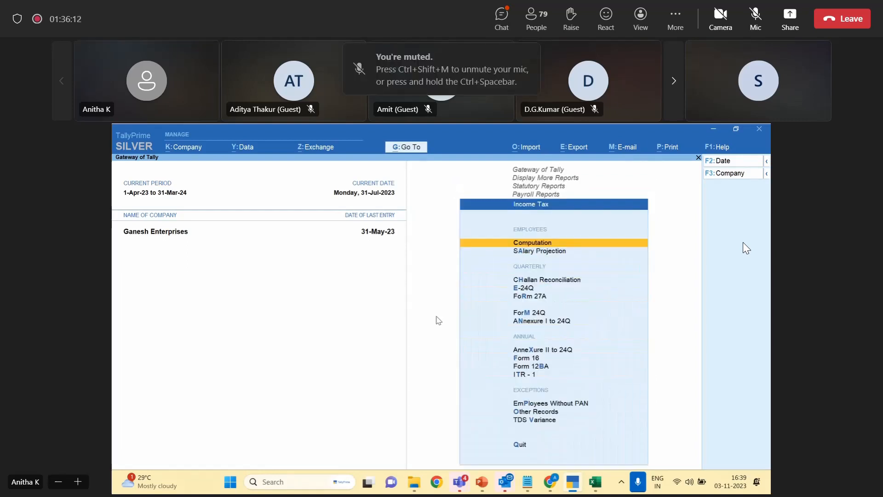
{"action": "key", "text": "Return"}
{"action": "key", "text": "Down"}
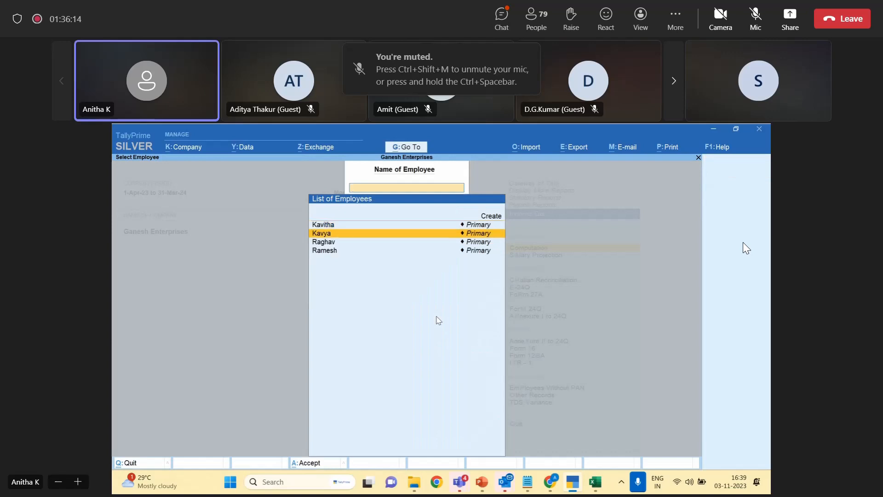
{"action": "key", "text": "Return"}
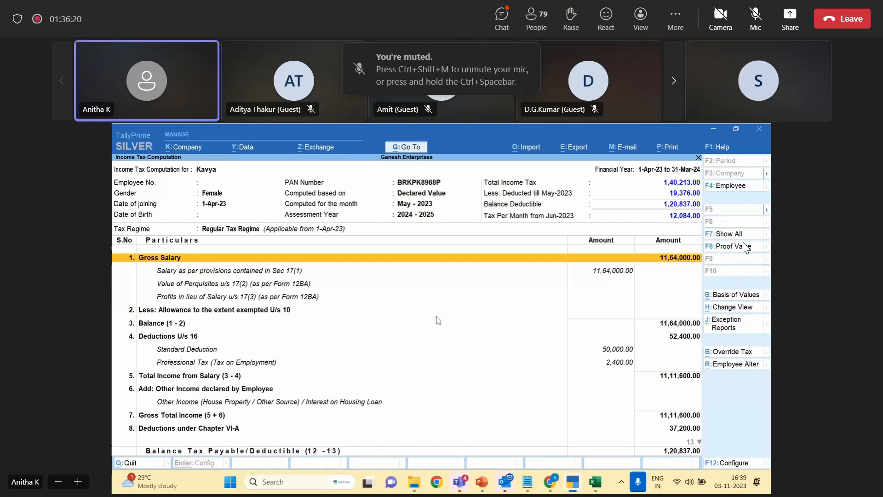
Examine the gross salary projection behind the Sec 17(1) salary, and return to the allowances exempted U/s 10 line.
{"action": "key", "text": "Down"}
{"action": "key", "text": "Return"}
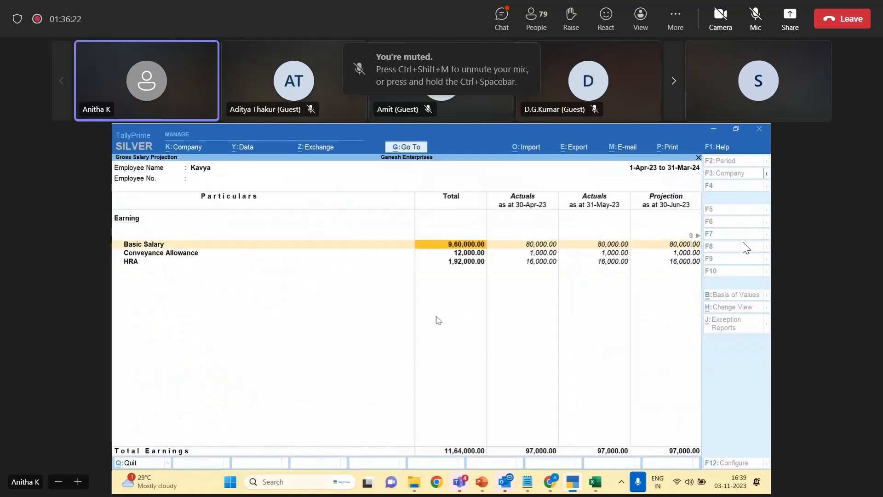
{"action": "key", "text": "Escape"}
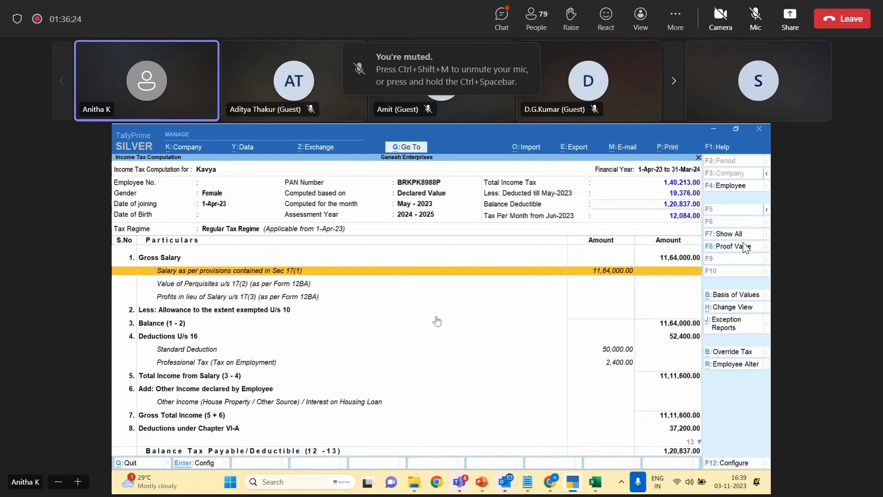
{"action": "key", "text": "Down"}
{"action": "key", "text": "Down"}
{"action": "key", "text": "Down"}
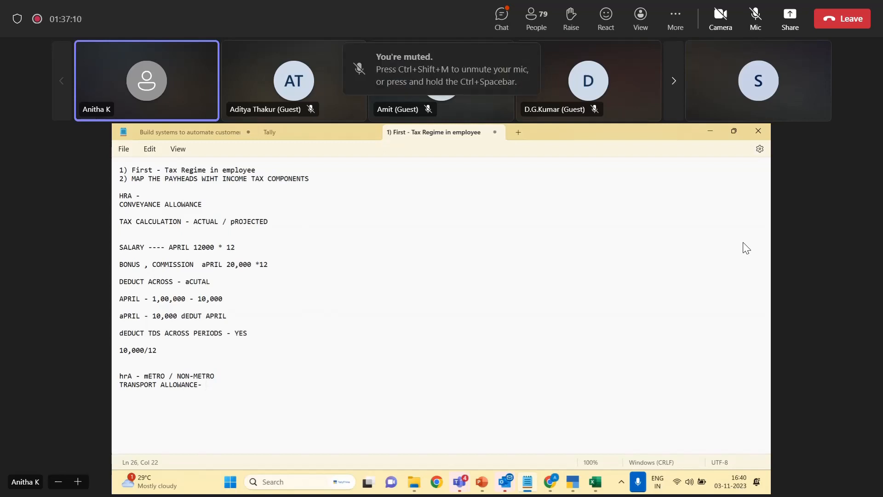
Add the line CHILDREN below TRANSPORT ALLOWANCE in the Notepad notes and return to TallyPrime.
{"action": "key", "text": "Return"}
{"action": "type", "text": "CHILDREN"}
{"action": "left_click", "coordinate": [710, 131]}
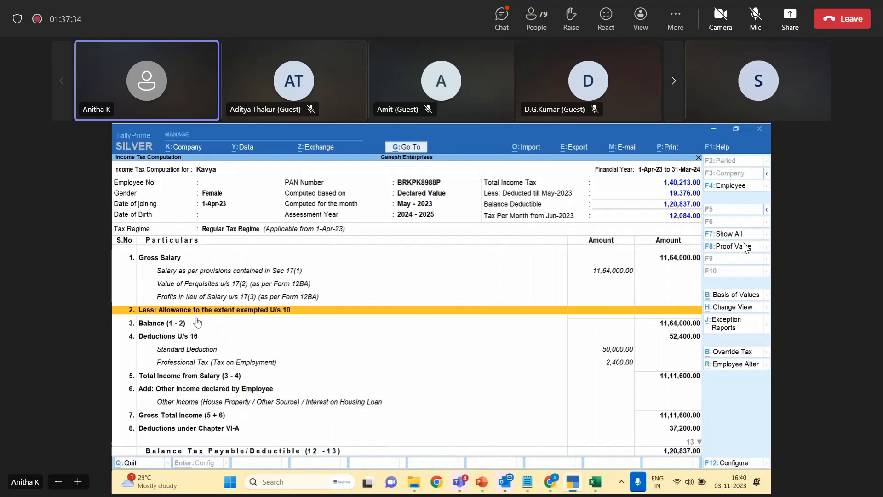
Leave the income tax reports for the Gateway of Tally and open the list of masters for alteration.
{"action": "key", "text": "Escape"}
{"action": "key", "text": "Escape"}
{"action": "key", "text": "Escape"}
{"action": "key", "text": "Escape"}
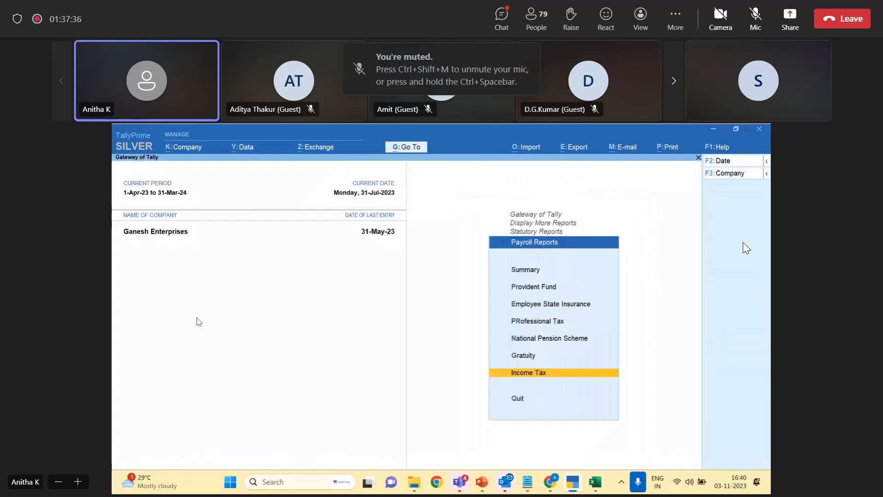
{"action": "key", "text": "Down"}
{"action": "key", "text": "Down"}
{"action": "key", "text": "Down"}
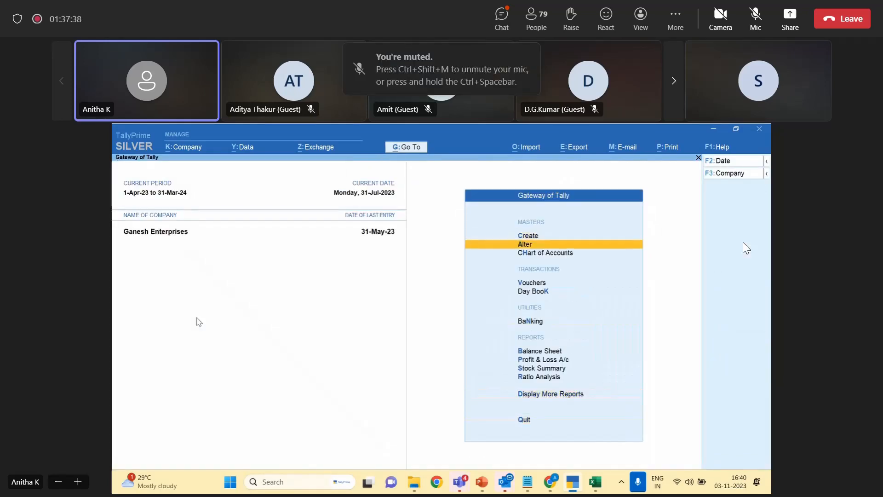
{"action": "key", "text": "Return"}
{"action": "key", "text": "Down"}
{"action": "key", "text": "Down"}
{"action": "key", "text": "Down"}
{"action": "key", "text": "Down"}
{"action": "key", "text": "Down"}
{"action": "key", "text": "Down"}
{"action": "key", "text": "Down"}
{"action": "key", "text": "Down"}
{"action": "key", "text": "Down"}
{"action": "key", "text": "Down"}
{"action": "key", "text": "Down"}
{"action": "key", "text": "Down"}
{"action": "key", "text": "Down"}
{"action": "key", "text": "Down"}
{"action": "key", "text": "Down"}
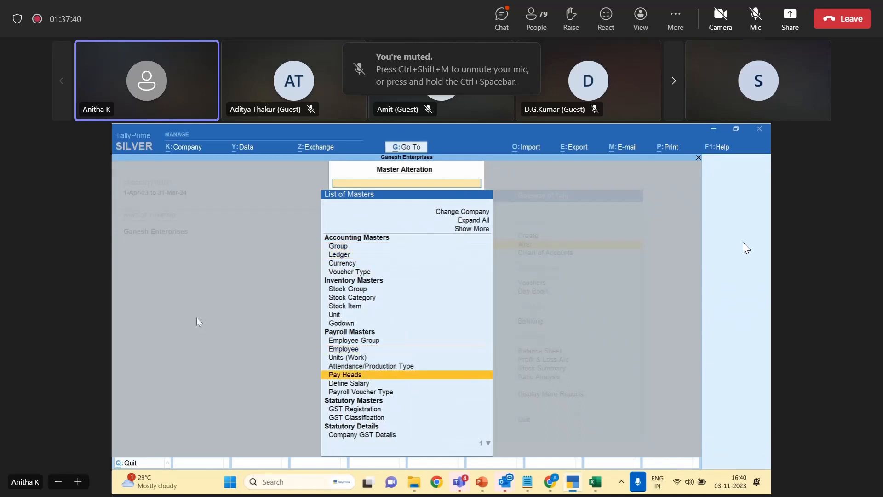
Extend the Master Alteration list so that it shows the additional masters.
{"action": "key", "text": "Up"}
{"action": "key", "text": "Up"}
{"action": "key", "text": "Up"}
{"action": "key", "text": "Up"}
{"action": "key", "text": "Up"}
{"action": "key", "text": "Up"}
{"action": "key", "text": "Up"}
{"action": "key", "text": "Up"}
{"action": "key", "text": "Up"}
{"action": "key", "text": "Up"}
{"action": "key", "text": "Up"}
{"action": "key", "text": "Up"}
{"action": "key", "text": "Up"}
{"action": "key", "text": "Up"}
{"action": "key", "text": "Up"}
{"action": "key", "text": "Up"}
{"action": "key", "text": "Up"}
{"action": "key", "text": "Down"}
{"action": "key", "text": "Return"}
Open Income Tax Declarations under the payroll masters.
{"action": "key", "text": "Down"}
{"action": "key", "text": "Down"}
{"action": "key", "text": "Down"}
{"action": "key", "text": "Down"}
{"action": "key", "text": "Down"}
{"action": "key", "text": "Down"}
{"action": "key", "text": "Down"}
{"action": "key", "text": "Down"}
{"action": "key", "text": "Down"}
{"action": "key", "text": "Down"}
{"action": "key", "text": "Down"}
{"action": "key", "text": "Down"}
{"action": "key", "text": "Down"}
{"action": "key", "text": "Down"}
{"action": "key", "text": "Down"}
{"action": "key", "text": "Down"}
{"action": "key", "text": "Down"}
{"action": "key", "text": "Down"}
{"action": "key", "text": "Down"}
{"action": "key", "text": "Down"}
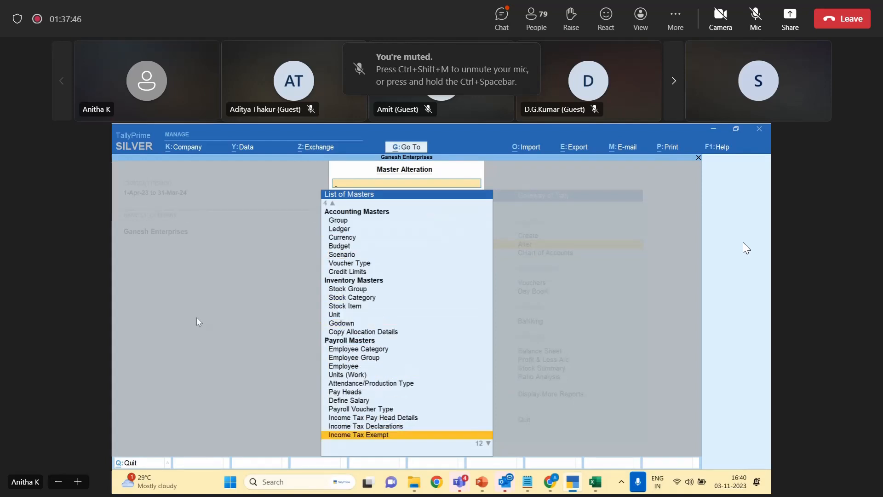
{"action": "key", "text": "Up"}
{"action": "key", "text": "Return"}
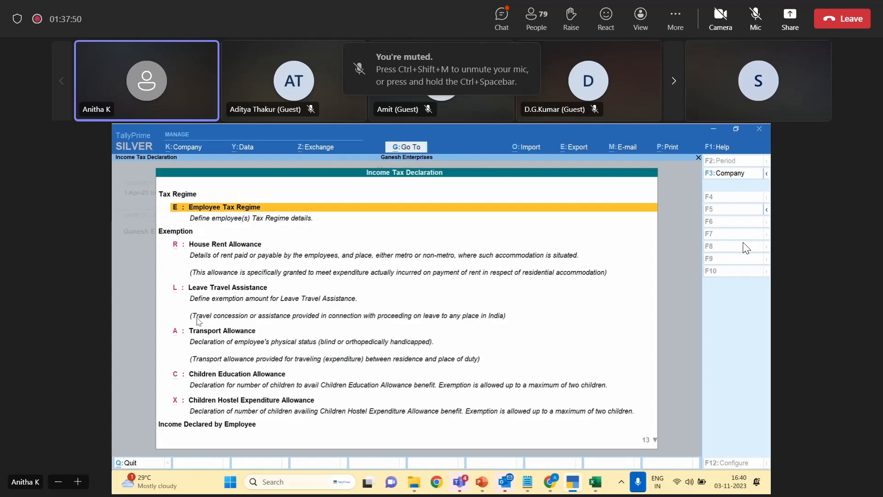
Open the House Rent Allowance declaration for All Items with the tax regime Any.
{"action": "key", "text": "Down"}
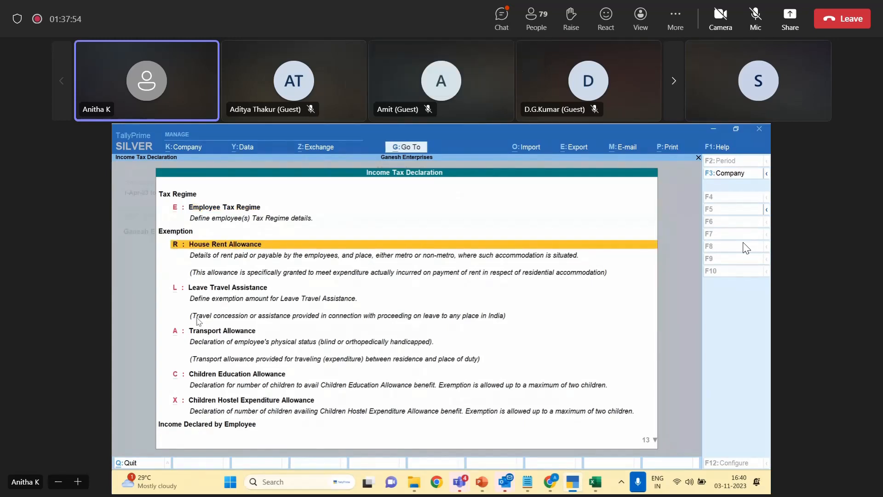
{"action": "key", "text": "Return"}
{"action": "key", "text": "Return"}
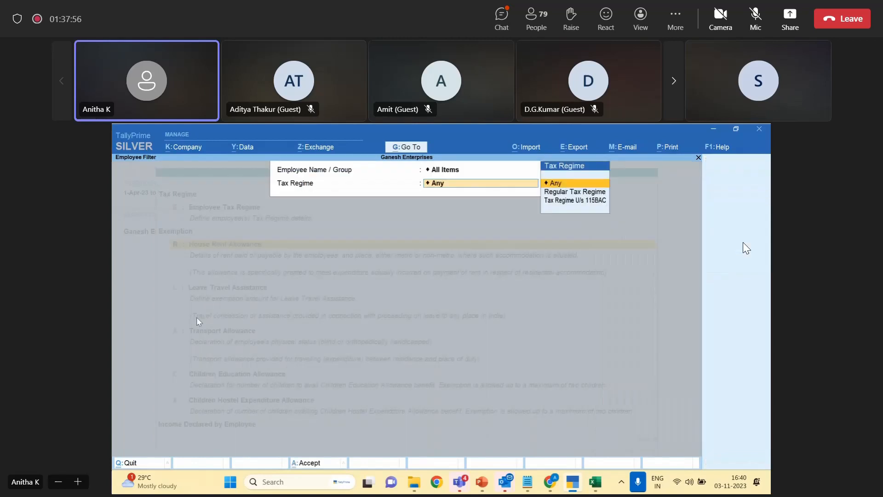
{"action": "key", "text": "Return"}
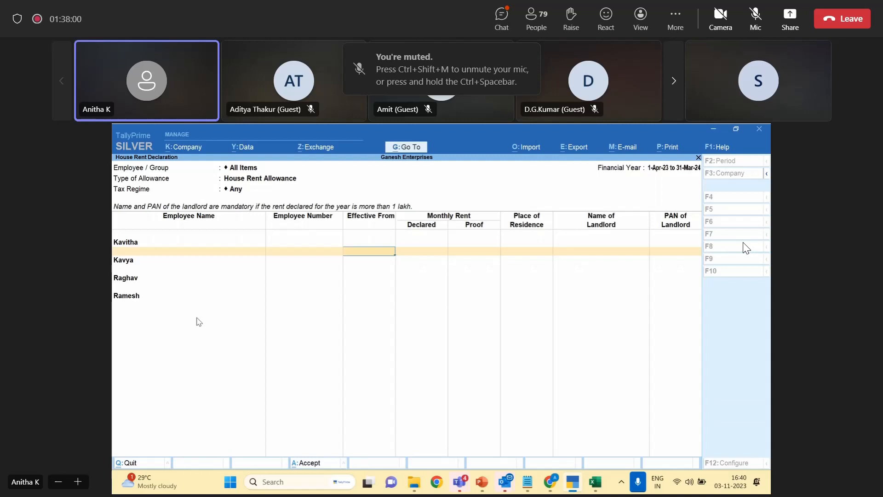
Declare the first employee's monthly rent as 20,000 from 1-4-2023 with proof of 15,000, residence Metro and blank landlord details.
{"action": "key", "text": "Return"}
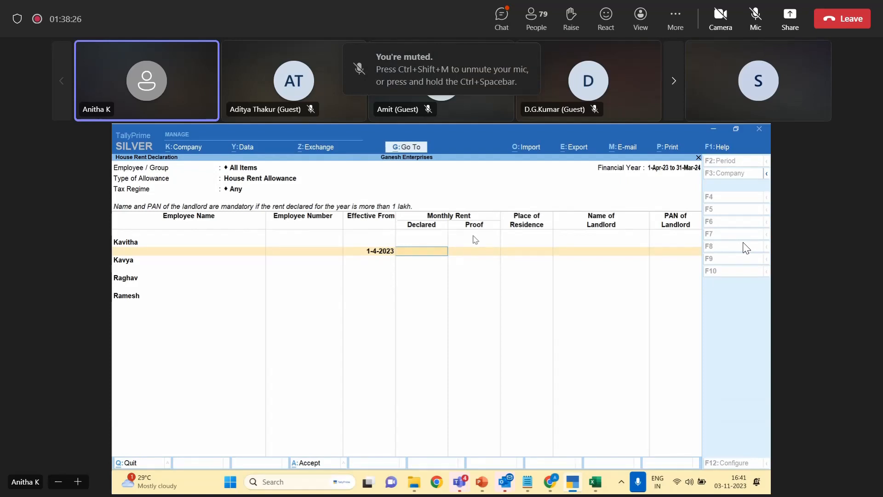
{"action": "type", "text": "2000"}
{"action": "key", "text": "Return"}
{"action": "key", "text": "BackSpace"}
{"action": "type", "text": "20000"}
{"action": "key", "text": "Return"}
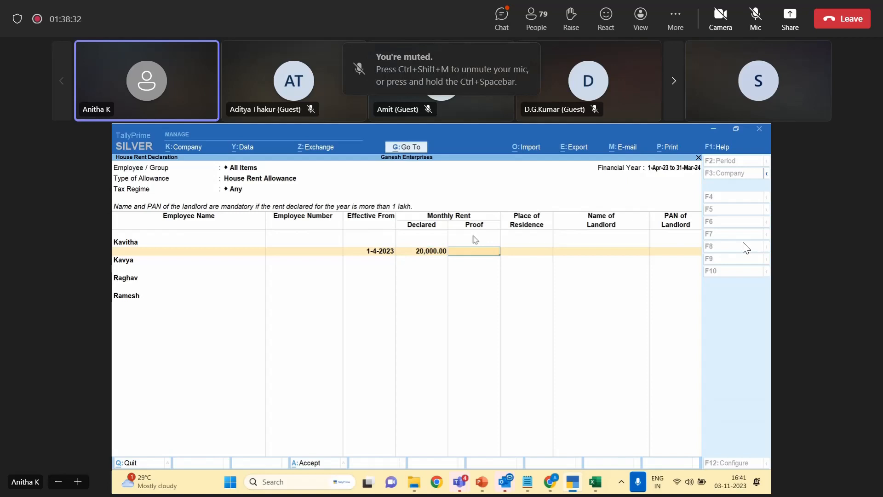
{"action": "type", "text": "15000"}
{"action": "key", "text": "Return"}
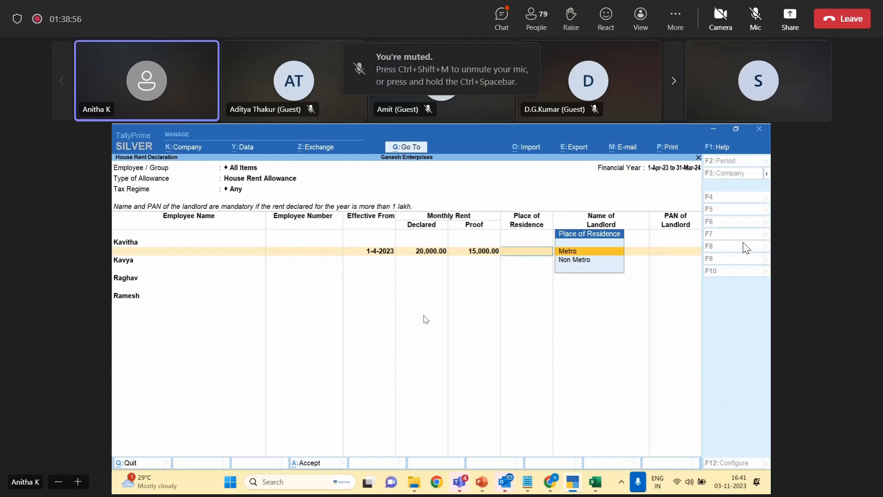
{"action": "key", "text": "Return"}
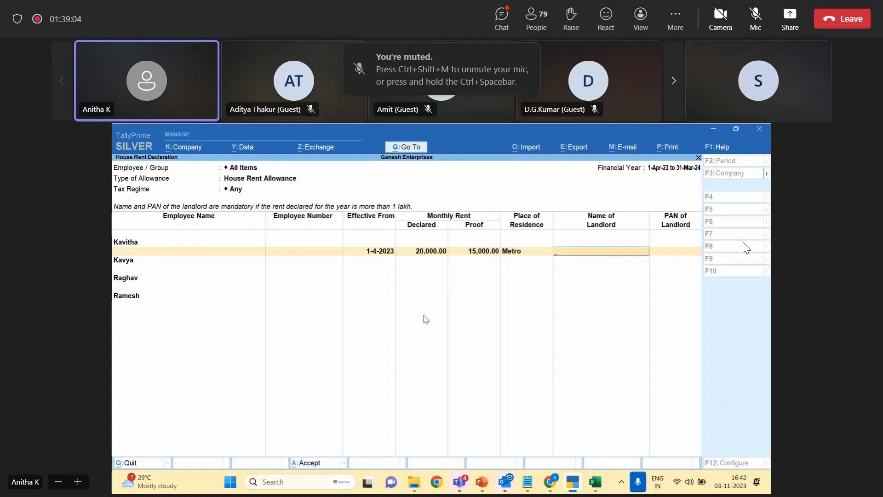
{"action": "key", "text": "Return"}
{"action": "key", "text": "Return"}
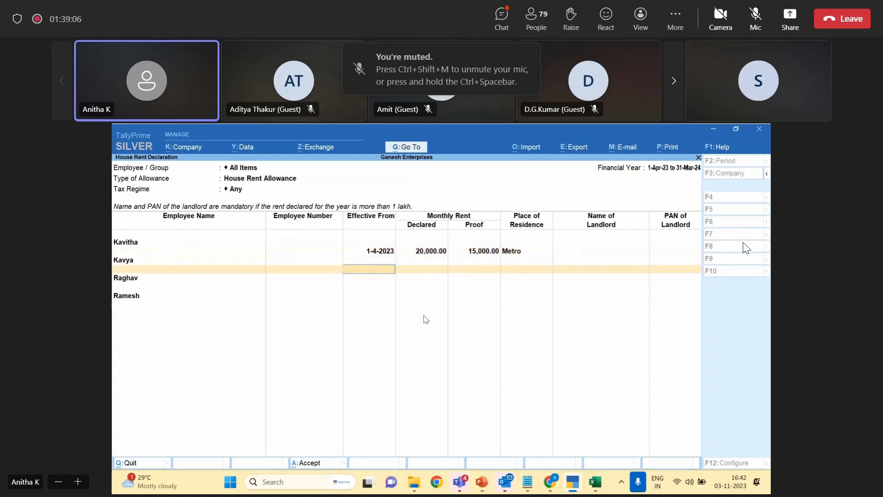
Declare the second employee's monthly rent as 30,000 from 1-4-2023 with proof of 40,000, residence Metro and blank landlord details.
{"action": "key", "text": "Return"}
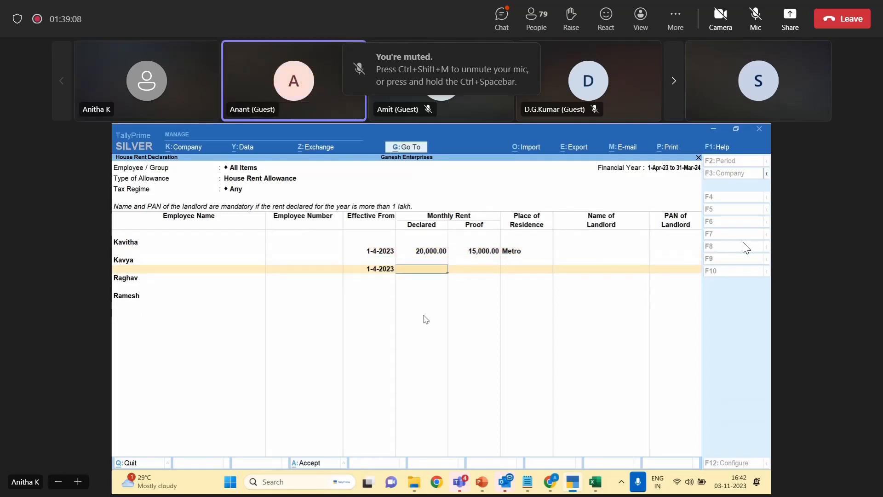
{"action": "type", "text": "3000"}
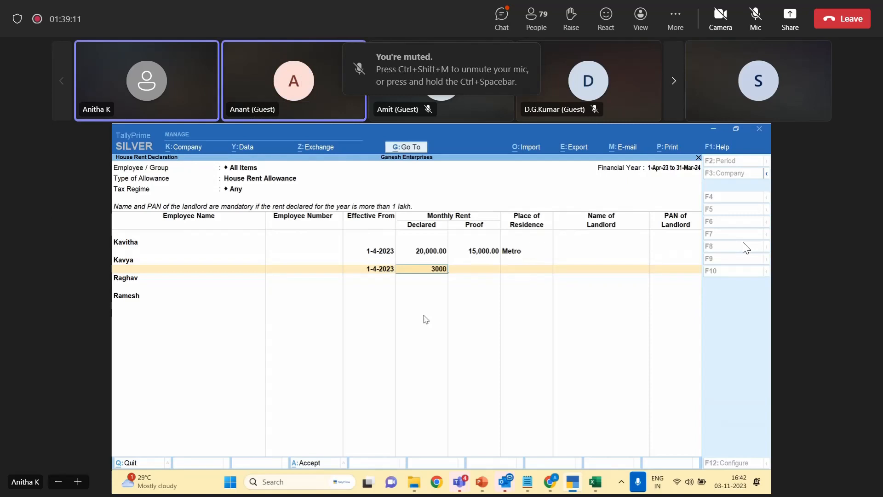
{"action": "key", "text": "Return"}
{"action": "key", "text": "BackSpace"}
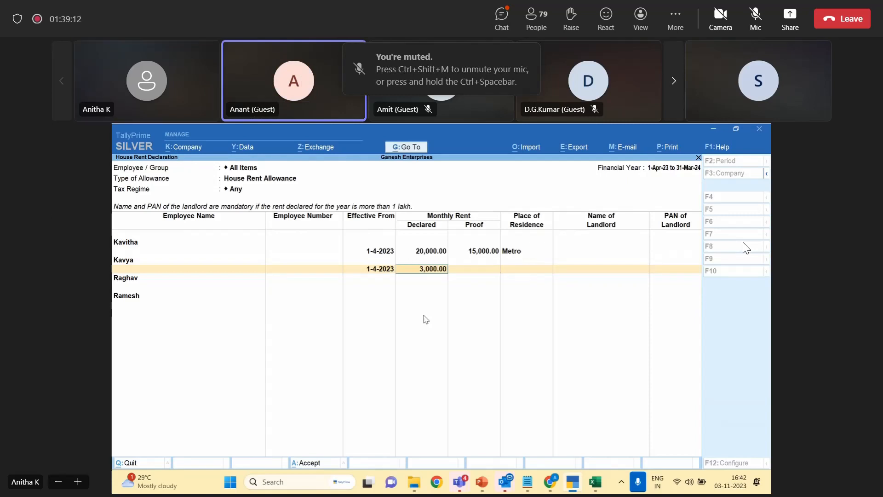
{"action": "type", "text": "30,000"}
{"action": "key", "text": "Return"}
{"action": "type", "text": "4"}
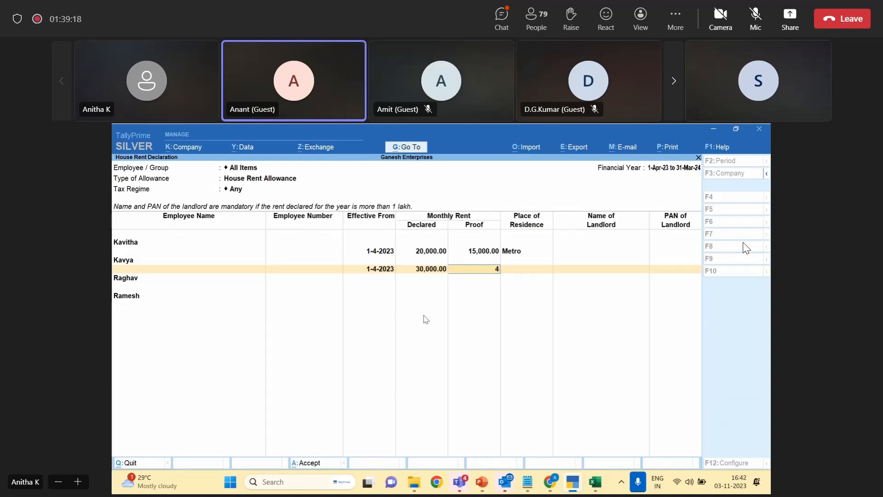
{"action": "type", "text": "0,000"}
{"action": "key", "text": "Return"}
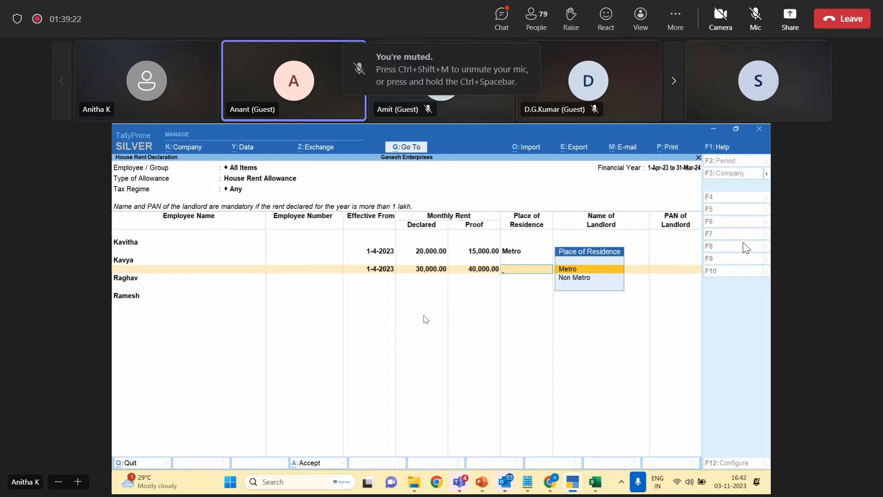
{"action": "key", "text": "Return"}
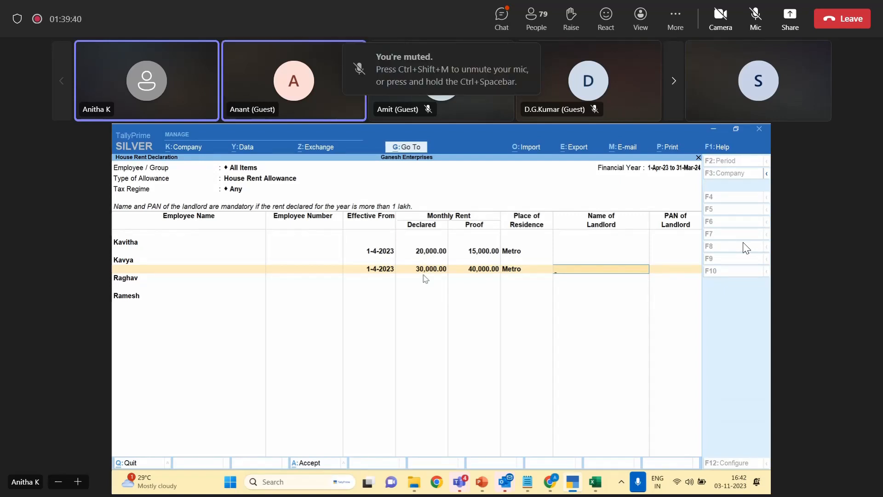
{"action": "key", "text": "Return"}
{"action": "key", "text": "Return"}
{"action": "key", "text": "Return"}
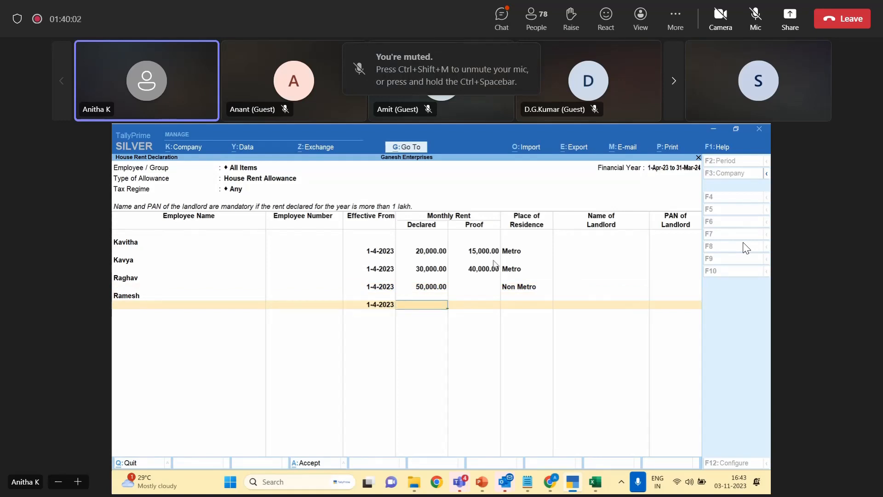
Declare the fourth employee's monthly rent as 30,000 with blank proof, residence Metro and blank landlord details, and save the house rent declaration.
{"action": "type", "text": "30000"}
{"action": "key", "text": "Return"}
{"action": "key", "text": "Return"}
{"action": "key", "text": "Return"}
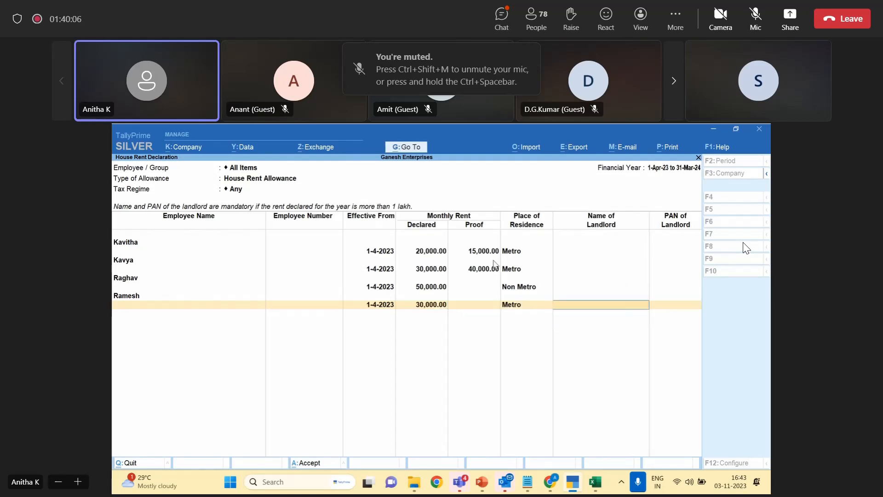
{"action": "key", "text": "Return"}
{"action": "key", "text": "Return"}
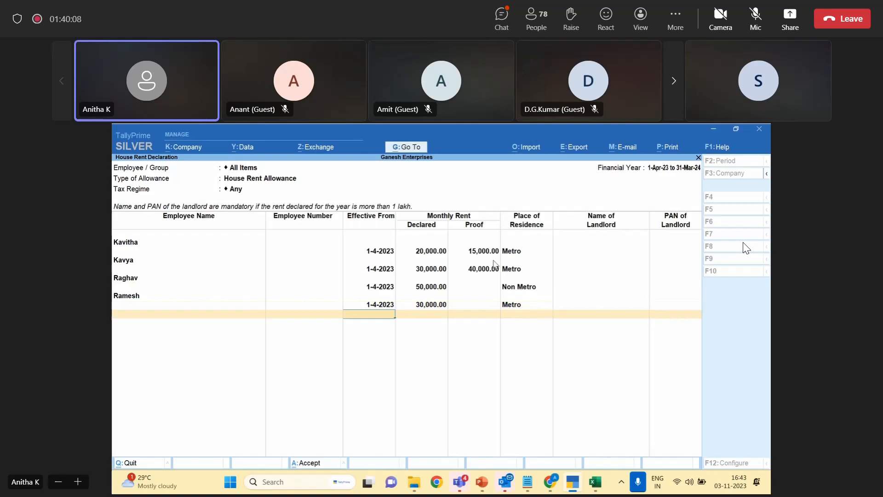
{"action": "key", "text": "Return"}
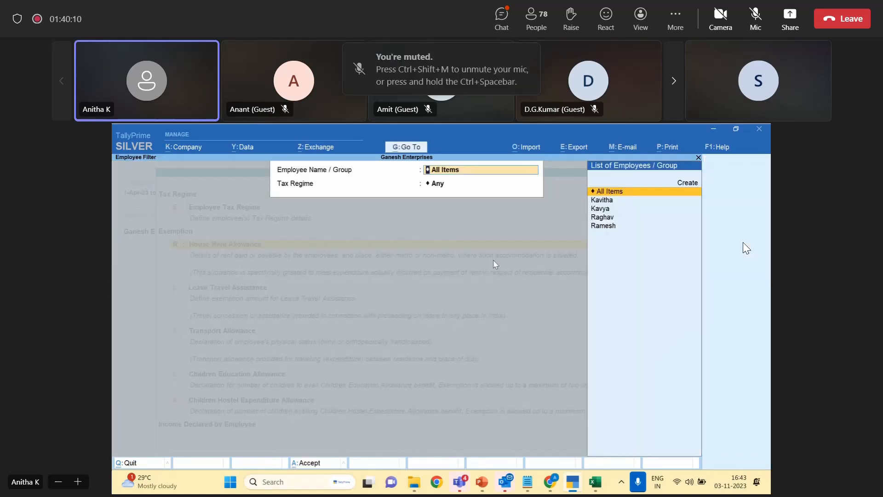
{"action": "key", "text": "BackSpace"}
{"action": "key", "text": "Escape"}
Open the Transport Allowance declaration for All Items with the tax regime Any.
{"action": "key", "text": "Down"}
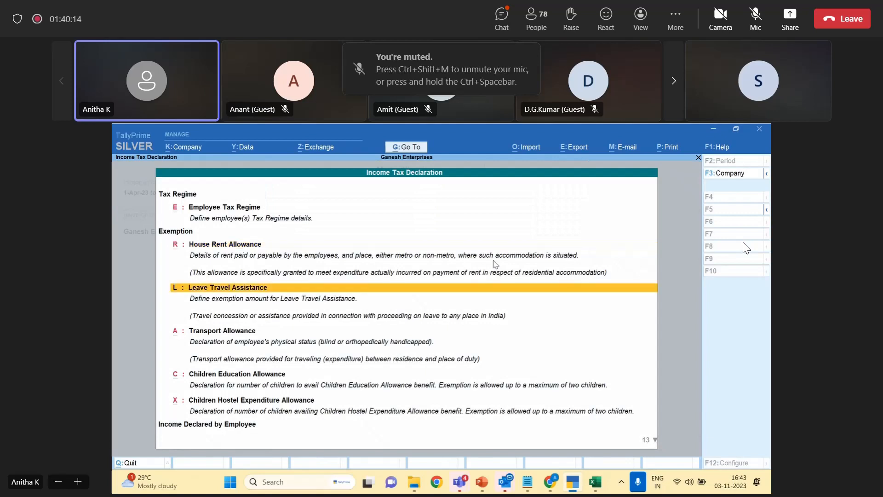
{"action": "key", "text": "Down"}
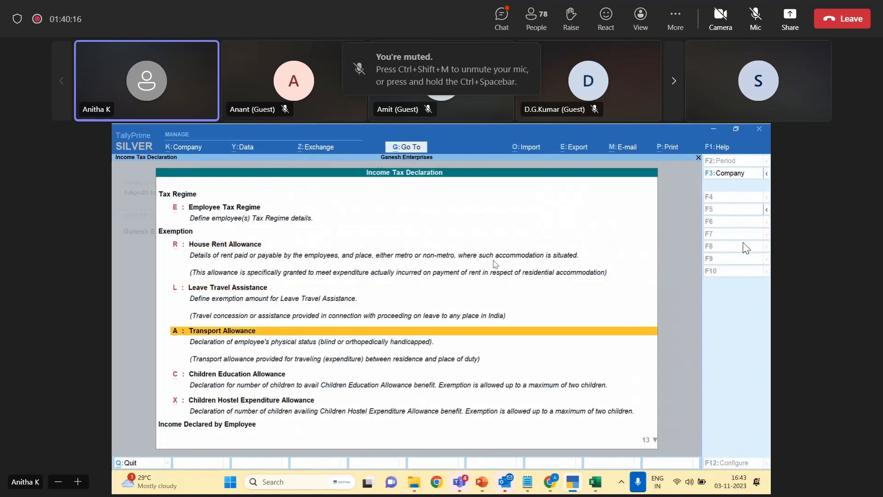
{"action": "key", "text": "Return"}
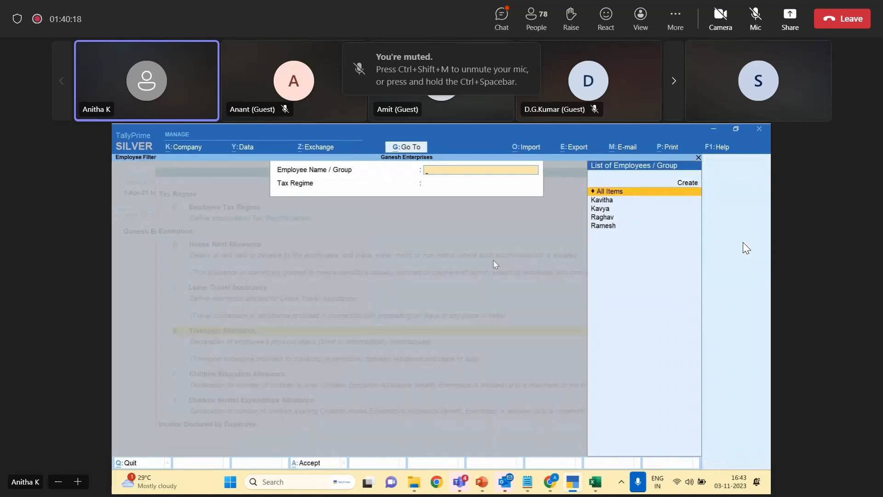
{"action": "key", "text": "Return"}
{"action": "key", "text": "Return"}
Set the first and second employees' transport allowance status to Others, effective from 1-4-2023.
{"action": "type", "text": "1-4"}
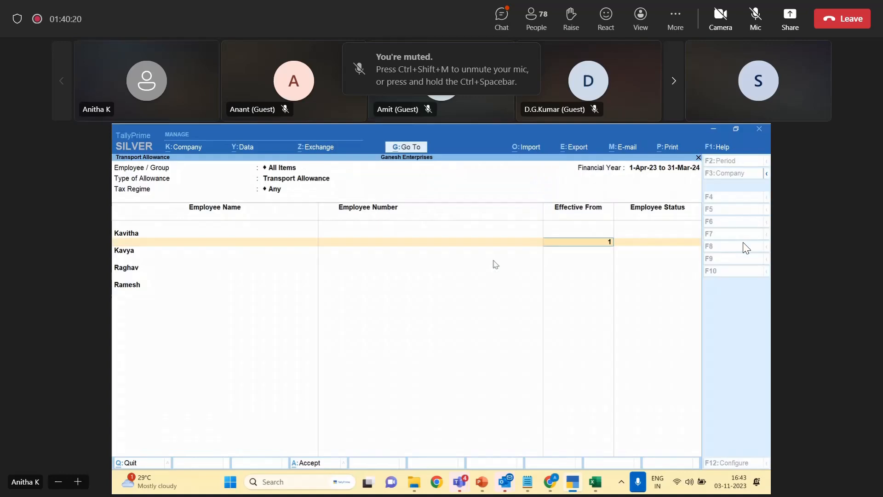
{"action": "key", "text": "Return"}
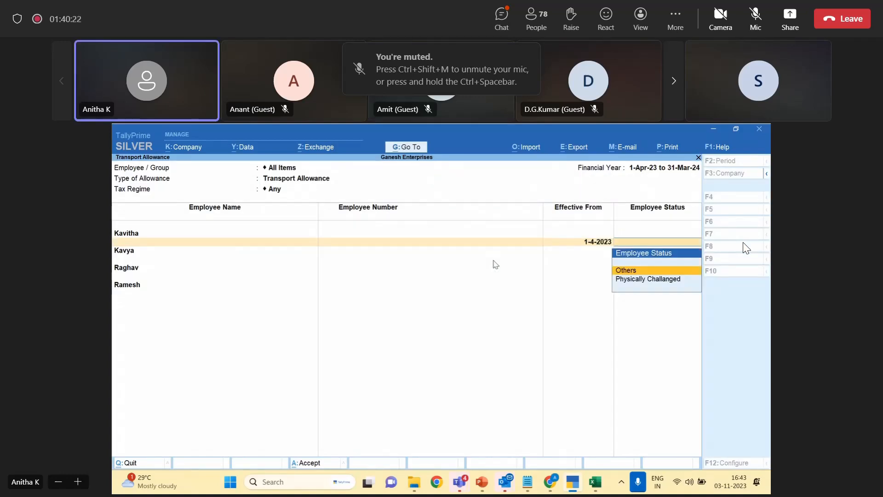
{"action": "key", "text": "Return"}
{"action": "type", "text": "1-4-2023"}
{"action": "key", "text": "Return"}
{"action": "key", "text": "Return"}
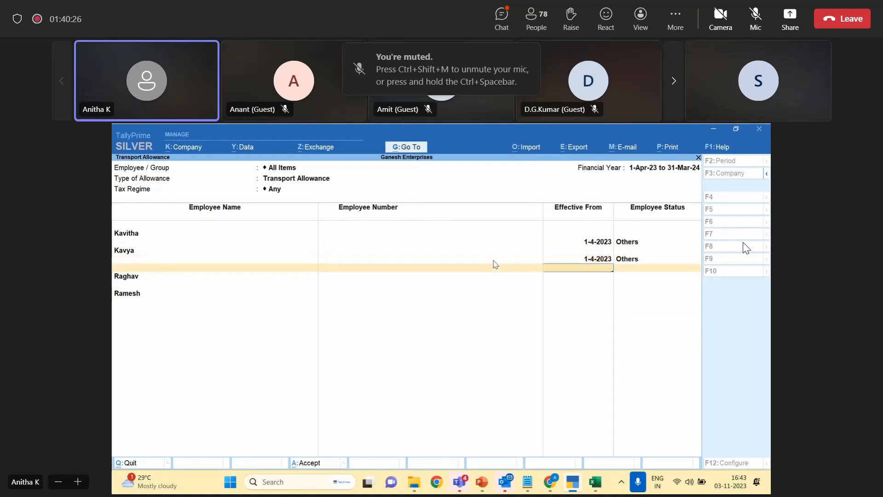
{"action": "key", "text": "Return"}
Set the third and fourth employees' status to Others, effective from 1-4-2023, and save the Transport Allowance declaration.
{"action": "type", "text": "1-4"}
{"action": "key", "text": "Return"}
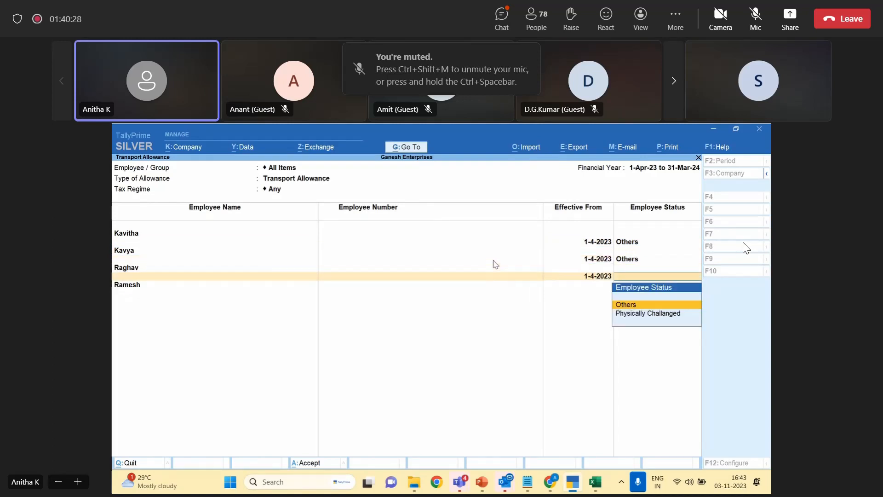
{"action": "key", "text": "Return"}
{"action": "key", "text": "Return"}
{"action": "type", "text": "1-4"}
{"action": "key", "text": "Return"}
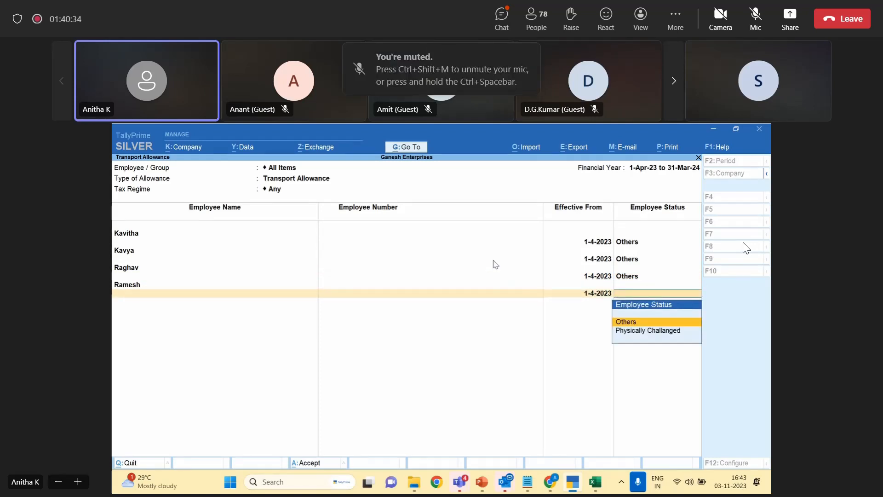
{"action": "key", "text": "Return"}
{"action": "key", "text": "Return"}
{"action": "key", "text": "Return"}
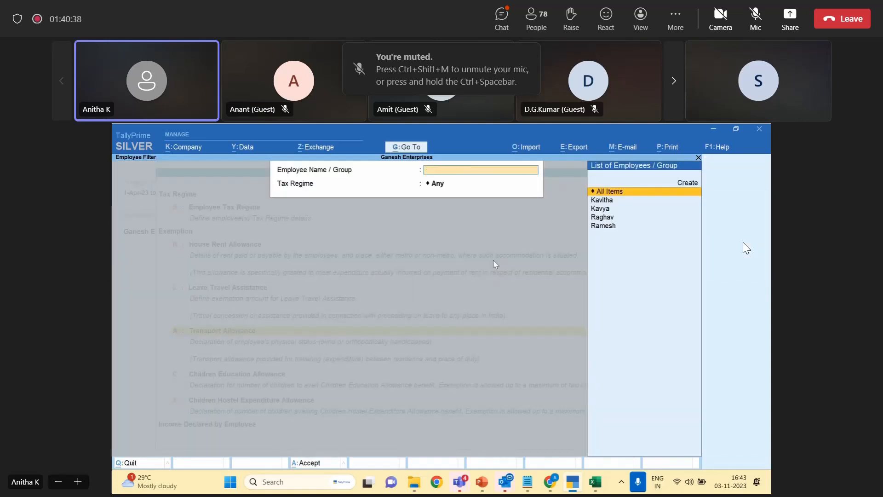
{"action": "key", "text": "Escape"}
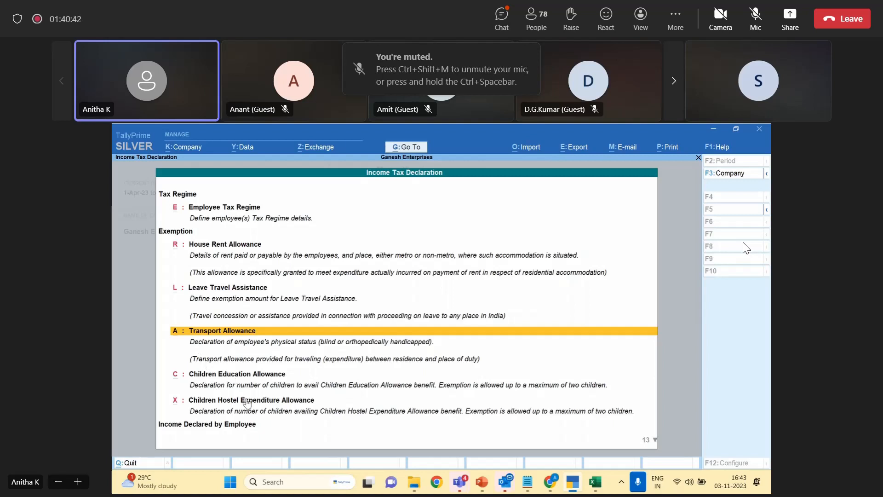
View the Children Education Allowance declaration for All Items with the tax regime Any, and leave the declarations without entering anything.
{"action": "key", "text": "Down"}
{"action": "key", "text": "Return"}
{"action": "key", "text": "Return"}
{"action": "key", "text": "Return"}
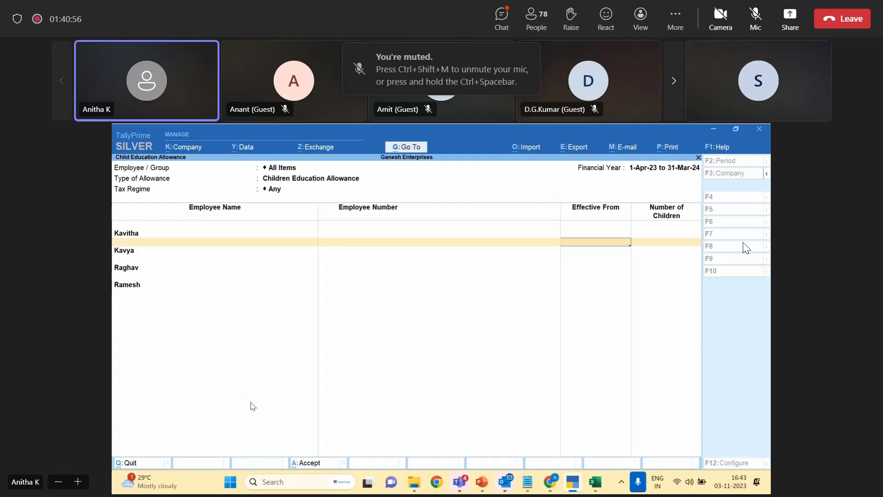
{"action": "key", "text": "Escape"}
{"action": "key", "text": "y"}
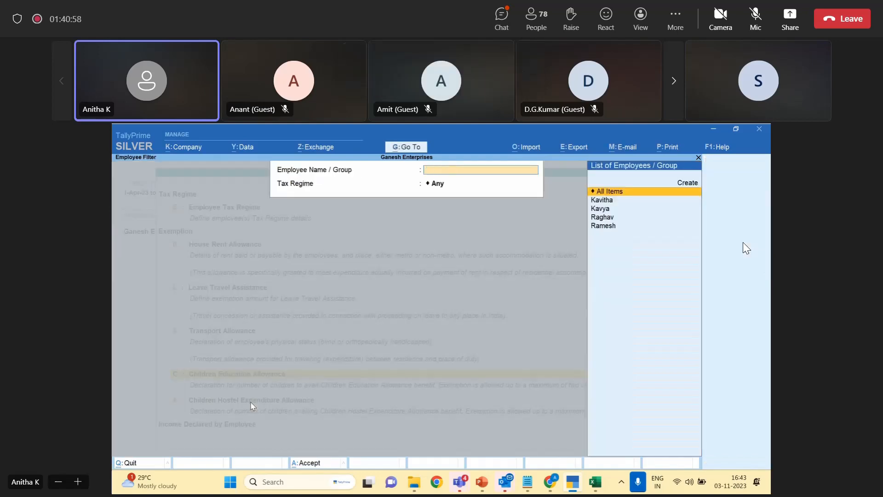
{"action": "key", "text": "Escape"}
{"action": "key", "text": "Escape"}
{"action": "key", "text": "Escape"}
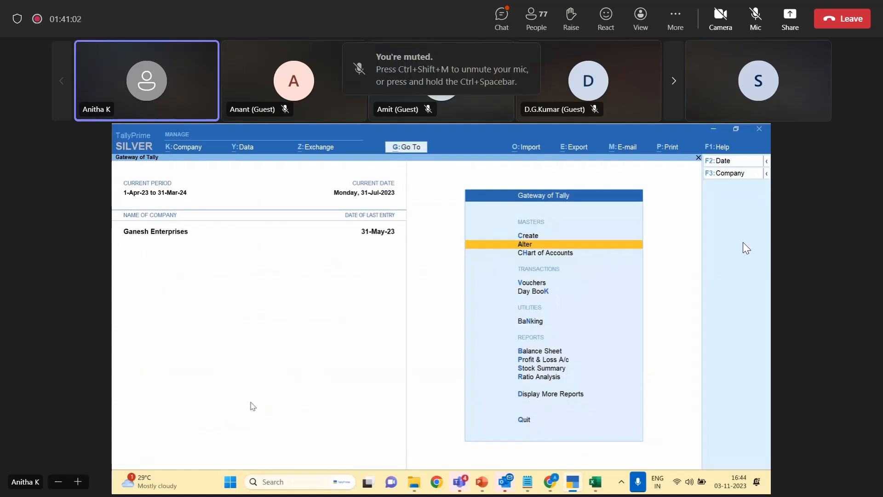
Open the statutory reports within the payroll reports.
{"action": "key", "text": "d"}
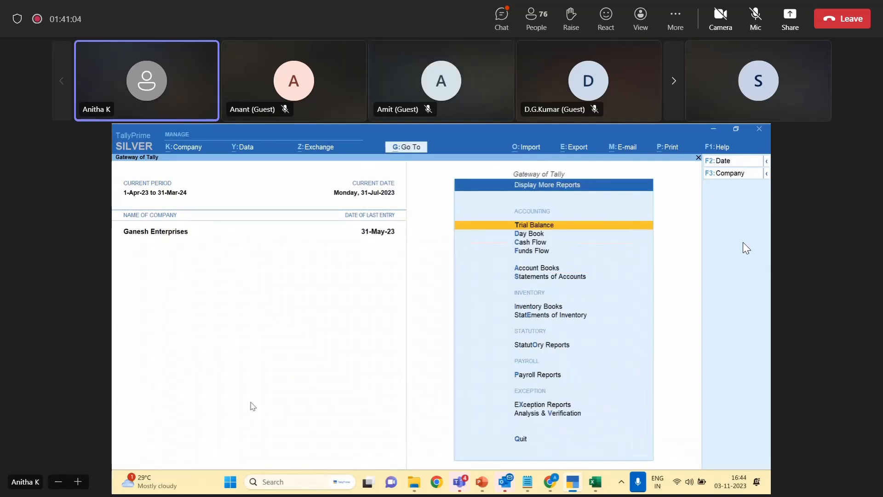
{"action": "key", "text": "p"}
{"action": "key", "text": "Down"}
{"action": "key", "text": "Down"}
{"action": "key", "text": "Down"}
{"action": "key", "text": "Down"}
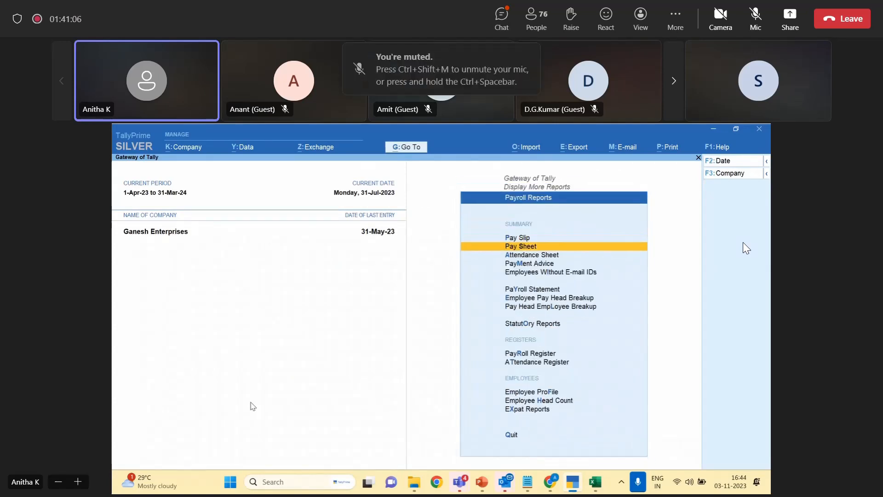
{"action": "key", "text": "Down"}
{"action": "key", "text": "Down"}
{"action": "key", "text": "Down"}
{"action": "key", "text": "Down"}
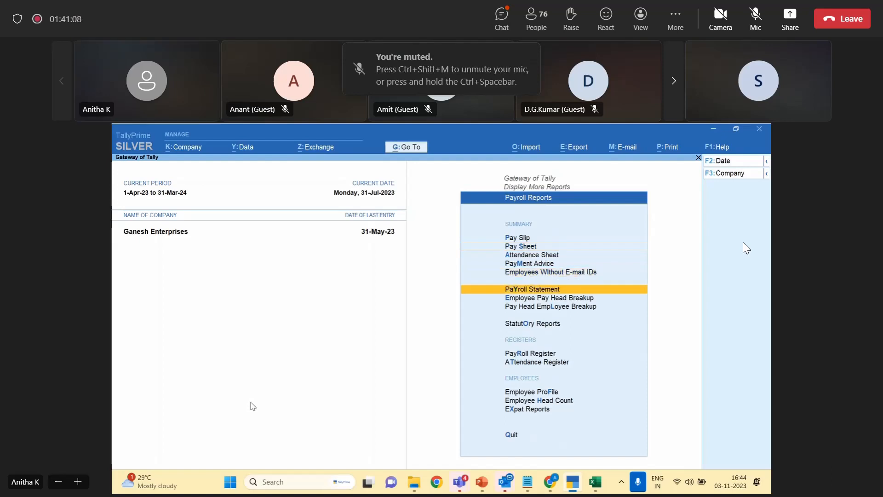
{"action": "key", "text": "Return"}
Open the income tax computation of the second employee.
{"action": "key", "text": "Down"}
{"action": "key", "text": "Down"}
{"action": "key", "text": "Down"}
{"action": "key", "text": "Down"}
{"action": "key", "text": "Down"}
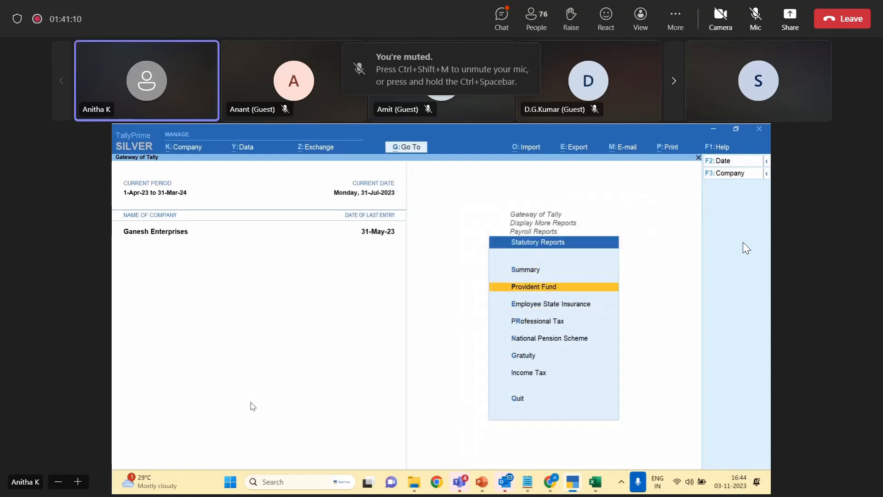
{"action": "key", "text": "Down"}
{"action": "key", "text": "Return"}
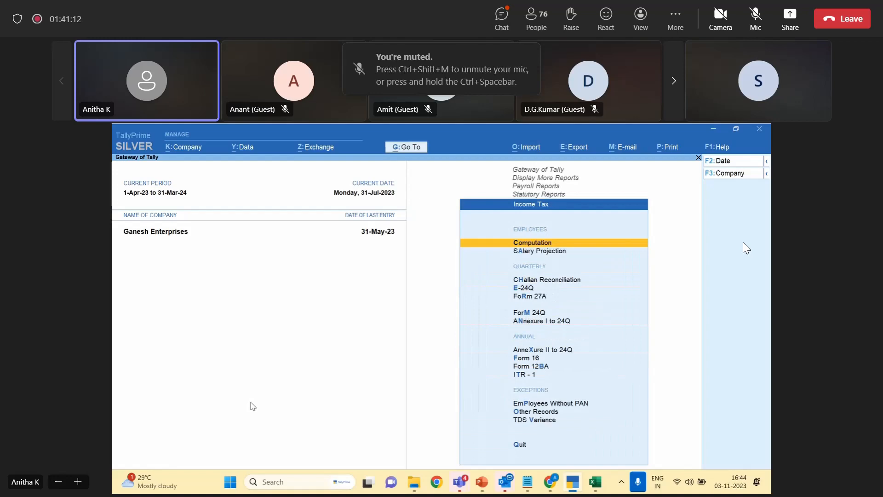
{"action": "key", "text": "Return"}
{"action": "key", "text": "Down"}
{"action": "key", "text": "Return"}
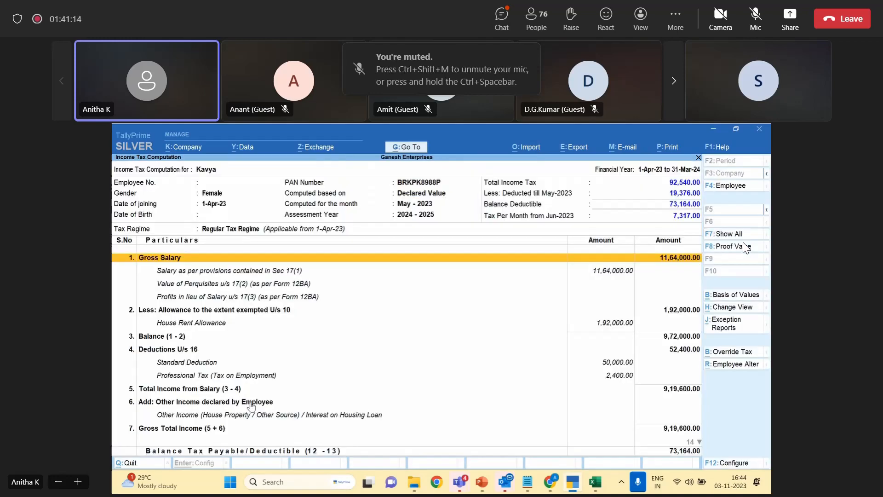
Examine the gross salary components and the House Rent Allowance exemption in the second employee's computation.
{"action": "key", "text": "Down"}
{"action": "key", "text": "Down"}
{"action": "key", "text": "Down"}
{"action": "key", "text": "Down"}
{"action": "key", "text": "Down"}
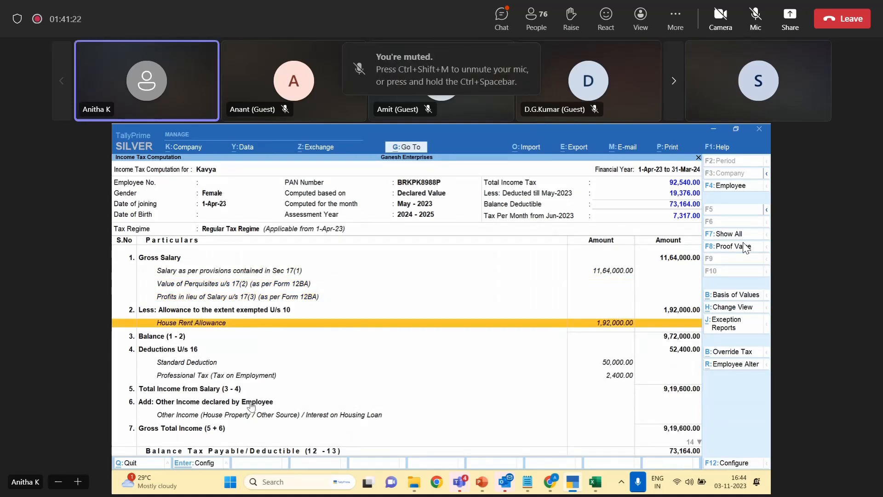
{"action": "key", "text": "Up"}
{"action": "key", "text": "Up"}
{"action": "key", "text": "Up"}
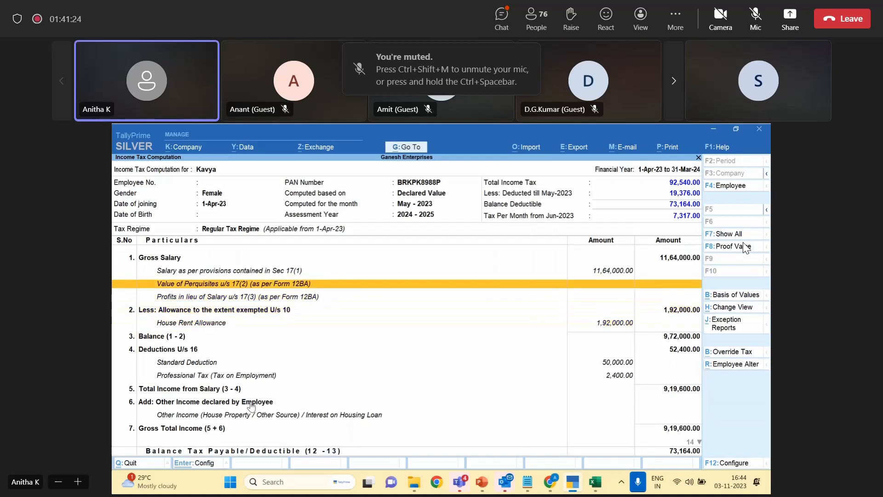
Examine the deductions under section 16, the total income from salary and the other income and housing loan interest line.
{"action": "key", "text": "Down"}
{"action": "key", "text": "Down"}
{"action": "key", "text": "Down"}
{"action": "key", "text": "Down"}
{"action": "key", "text": "Down"}
{"action": "key", "text": "Down"}
{"action": "key", "text": "Down"}
{"action": "key", "text": "Down"}
{"action": "key", "text": "Down"}
{"action": "key", "text": "Down"}
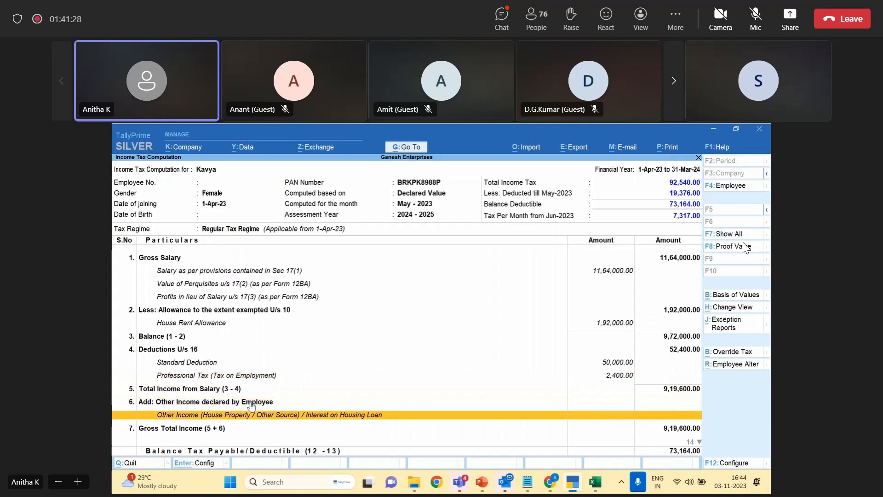
{"action": "key", "text": "Down"}
{"action": "key", "text": "Down"}
{"action": "key", "text": "Up"}
{"action": "key", "text": "Up"}
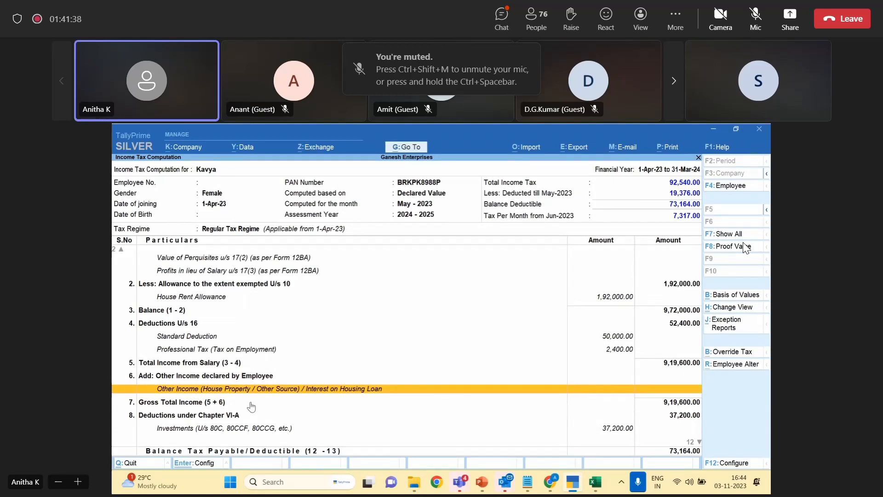
Examine the Chapter VI-A investment and other deductions, and close the computation back to the Gateway of Tally.
{"action": "key", "text": "Down"}
{"action": "key", "text": "Down"}
{"action": "key", "text": "Down"}
{"action": "key", "text": "Down"}
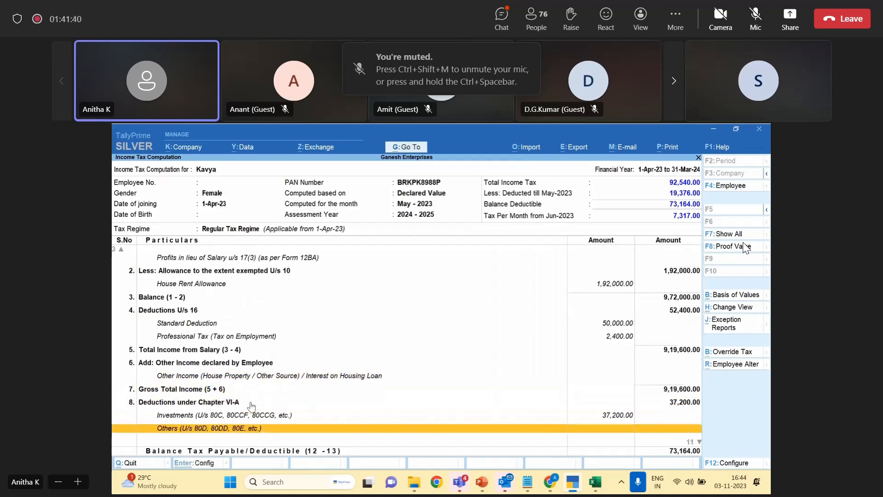
{"action": "key", "text": "Down"}
{"action": "key", "text": "Up"}
{"action": "key", "text": "Up"}
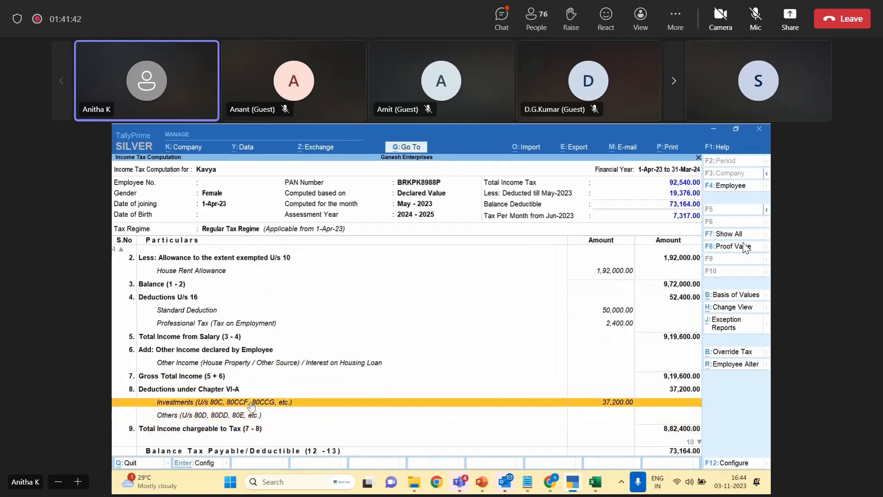
{"action": "key", "text": "Up"}
{"action": "key", "text": "Up"}
{"action": "key", "text": "Up"}
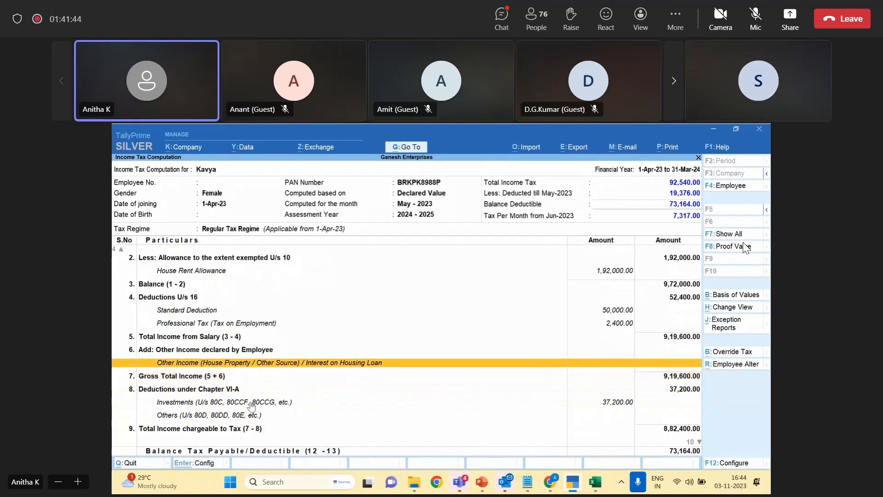
{"action": "key", "text": "Escape"}
{"action": "key", "text": "Escape"}
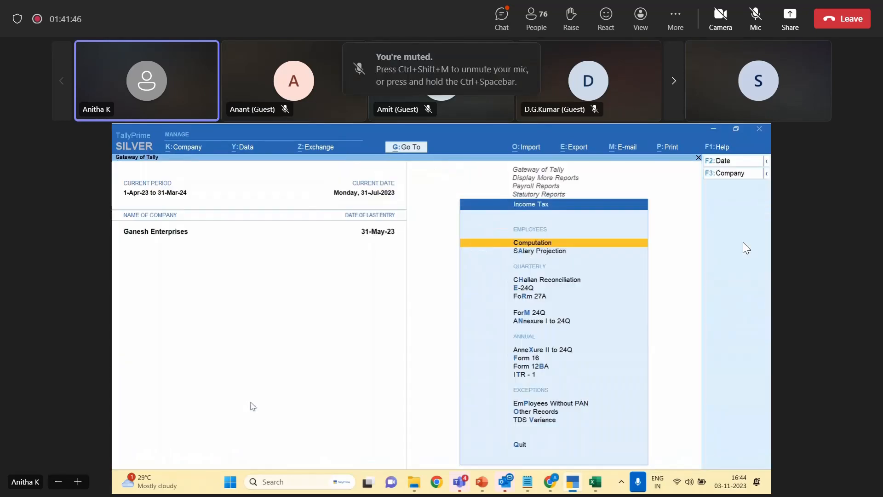
{"action": "key", "text": "Escape"}
{"action": "key", "text": "Escape"}
{"action": "key", "text": "Escape"}
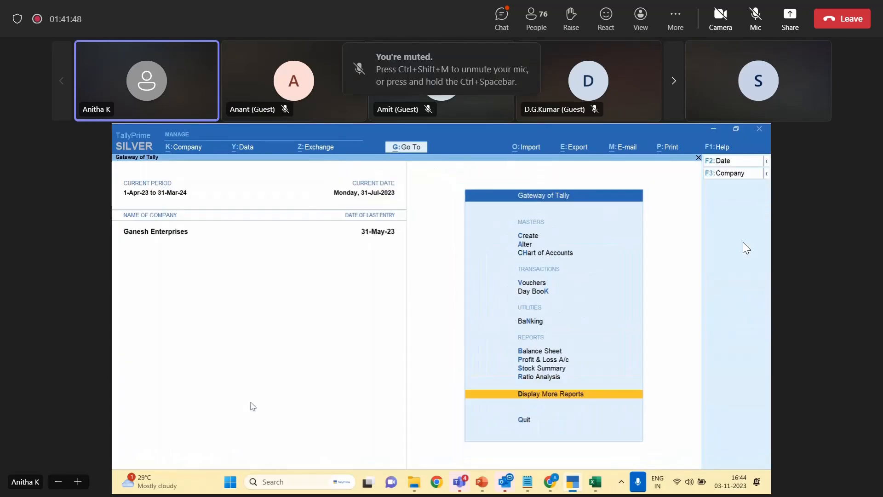
Start altering a master and show the full list of masters.
{"action": "key", "text": "Down"}
{"action": "key", "text": "Down"}
{"action": "key", "text": "Down"}
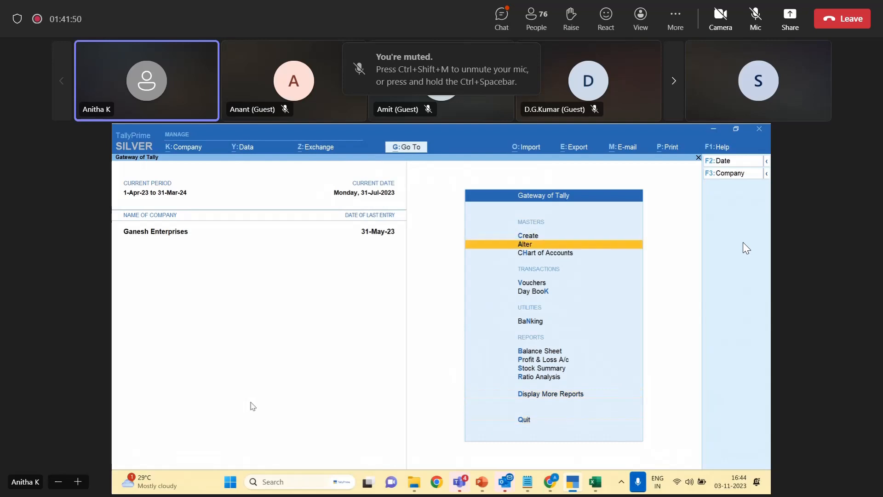
{"action": "key", "text": "Return"}
{"action": "key", "text": "Down"}
{"action": "key", "text": "Up"}
{"action": "key", "text": "Up"}
{"action": "key", "text": "Up"}
{"action": "key", "text": "Up"}
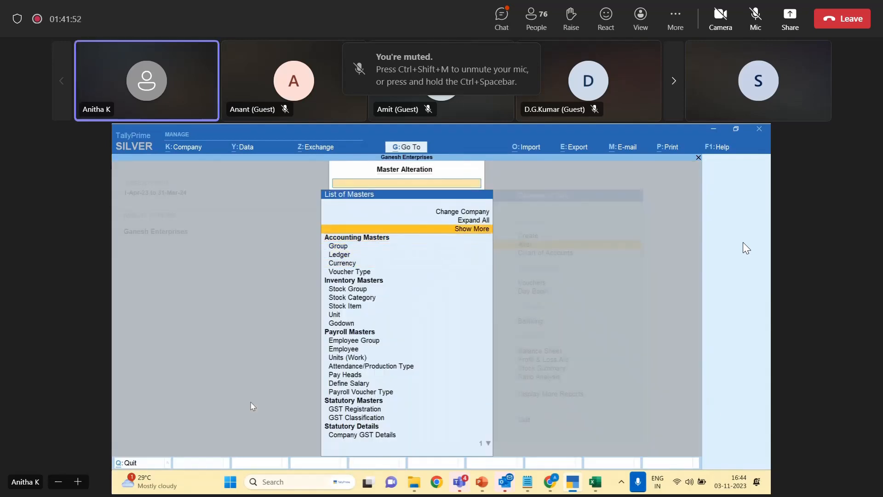
{"action": "key", "text": "Return"}
Open Income Tax Declarations from the payroll masters for alteration.
{"action": "key", "text": "Down"}
{"action": "key", "text": "Down"}
{"action": "key", "text": "Down"}
{"action": "key", "text": "Down"}
{"action": "key", "text": "Down"}
{"action": "key", "text": "Down"}
{"action": "key", "text": "Down"}
{"action": "key", "text": "Down"}
{"action": "key", "text": "Down"}
{"action": "key", "text": "Down"}
{"action": "key", "text": "Down"}
{"action": "key", "text": "Down"}
{"action": "key", "text": "Down"}
{"action": "key", "text": "Down"}
{"action": "key", "text": "Down"}
{"action": "key", "text": "Down"}
{"action": "key", "text": "Down"}
{"action": "key", "text": "Down"}
{"action": "key", "text": "Down"}
{"action": "key", "text": "Down"}
{"action": "key", "text": "Down"}
{"action": "key", "text": "Down"}
{"action": "key", "text": "Down"}
{"action": "key", "text": "Down"}
{"action": "key", "text": "Down"}
{"action": "key", "text": "Down"}
{"action": "key", "text": "Down"}
{"action": "key", "text": "Up"}
{"action": "key", "text": "Up"}
{"action": "key", "text": "Up"}
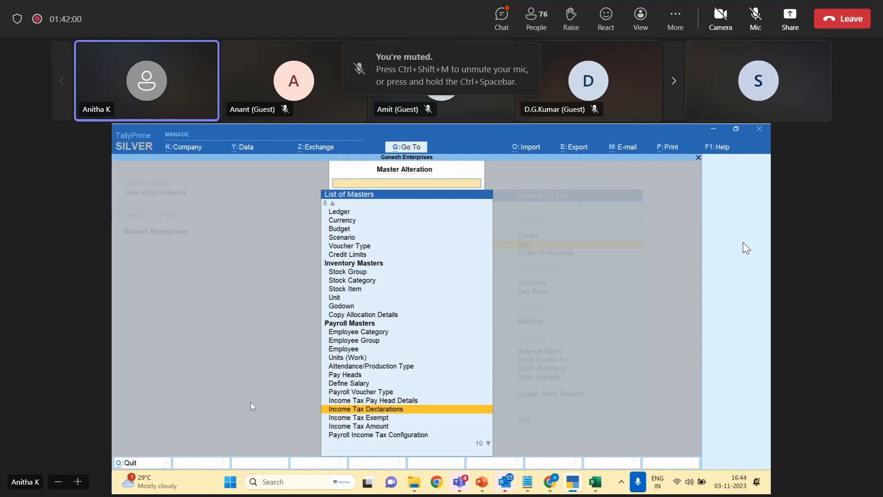
{"action": "key", "text": "Return"}
Choose the single-employee, multiple-component declaration under Income Declared by Employee.
{"action": "key", "text": "Down"}
{"action": "key", "text": "Down"}
{"action": "key", "text": "Down"}
{"action": "key", "text": "Down"}
{"action": "key", "text": "Down"}
{"action": "key", "text": "Down"}
{"action": "key", "text": "Down"}
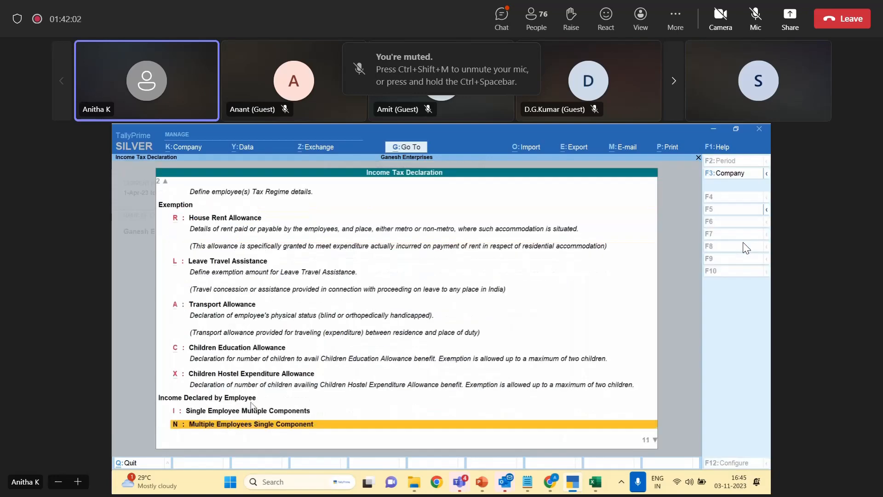
{"action": "key", "text": "Down"}
{"action": "key", "text": "Down"}
{"action": "key", "text": "Down"}
{"action": "key", "text": "Up"}
{"action": "key", "text": "Up"}
{"action": "key", "text": "Up"}
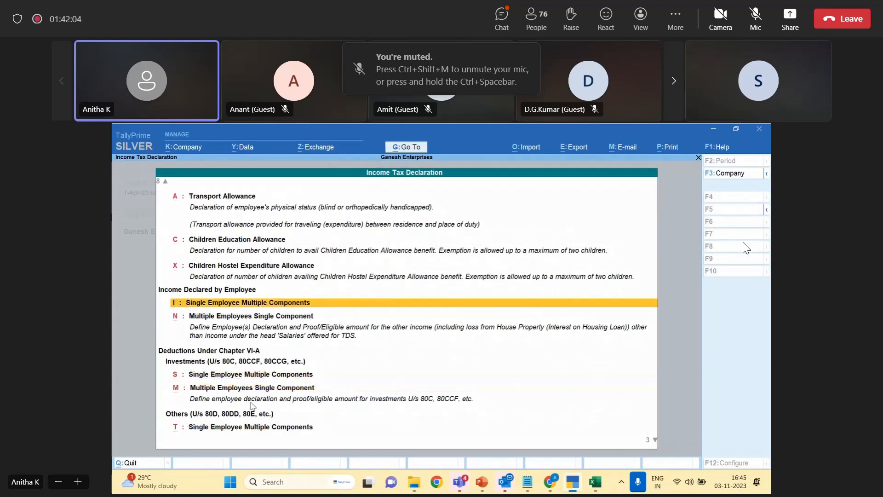
{"action": "key", "text": "Return"}
{"action": "key", "text": "Return"}
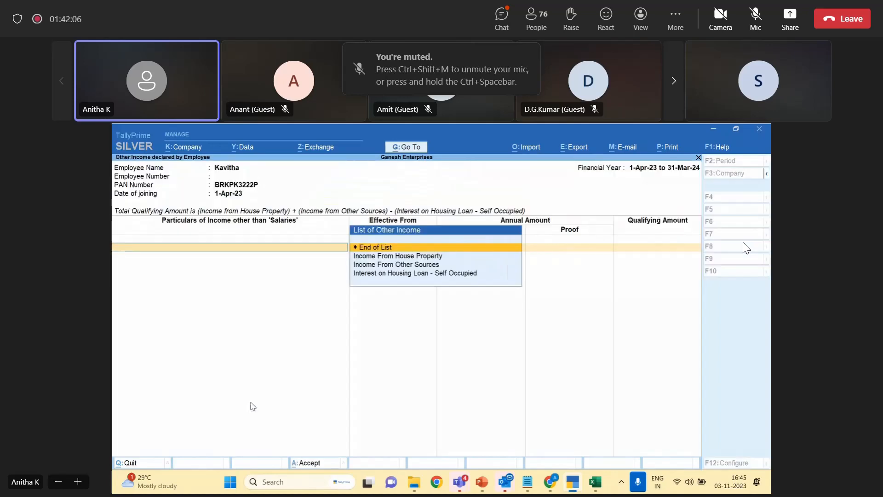
{"action": "key", "text": "Escape"}
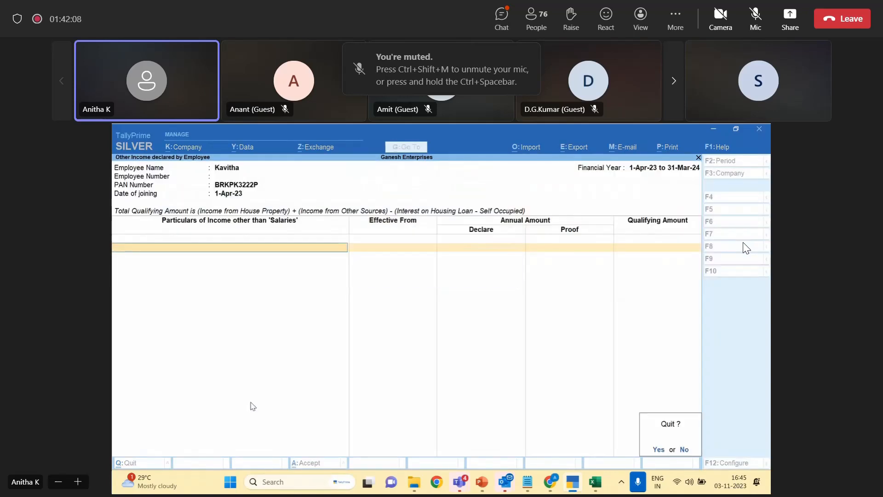
{"action": "key", "text": "Return"}
Open the second employee's other income declaration and declare 50,000 as Income From Other Sources effective 1-4-2023, leaving the proof blank.
{"action": "key", "text": "Down"}
{"action": "key", "text": "Return"}
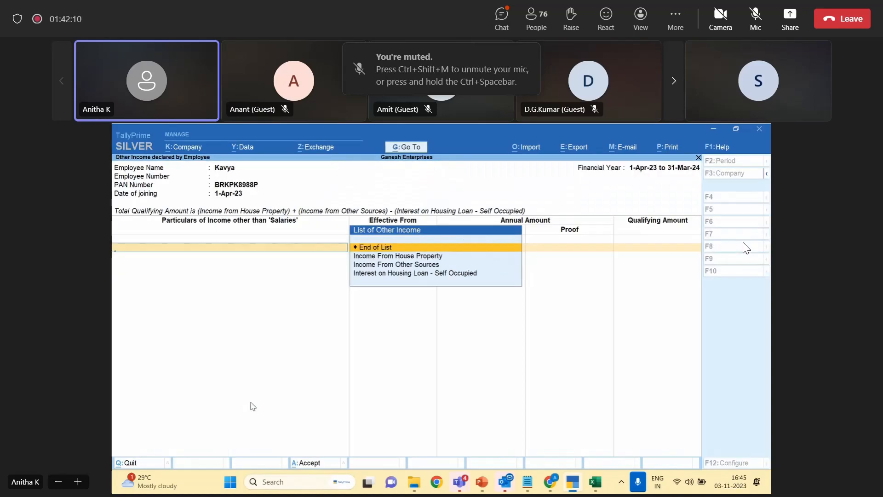
{"action": "key", "text": "Down"}
{"action": "key", "text": "Down"}
{"action": "key", "text": "Return"}
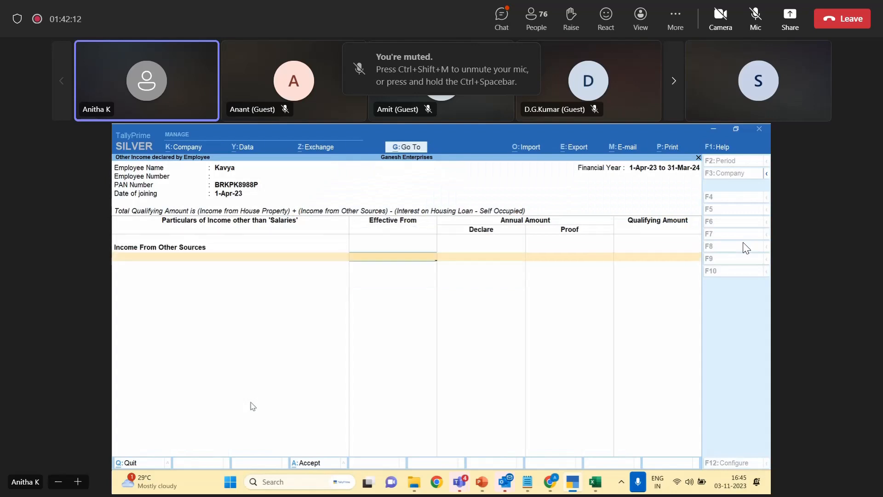
{"action": "key", "text": "Return"}
{"action": "type", "text": "50,000"}
{"action": "key", "text": "Return"}
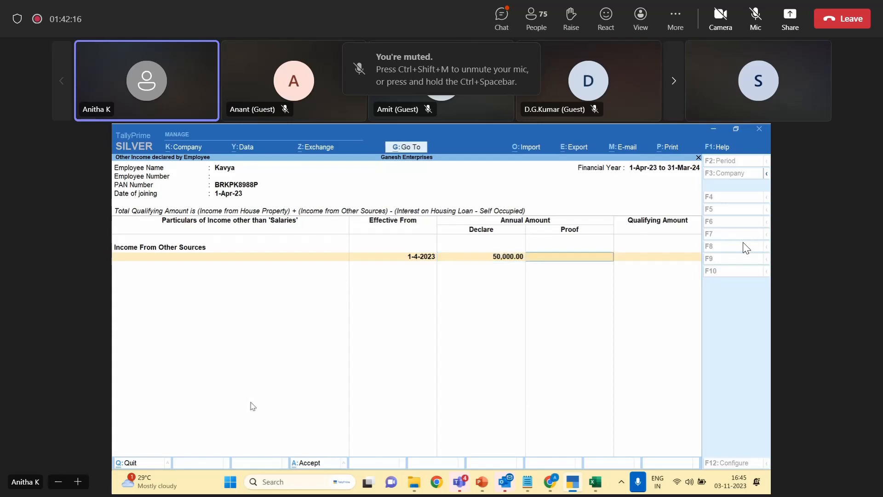
{"action": "key", "text": "Return"}
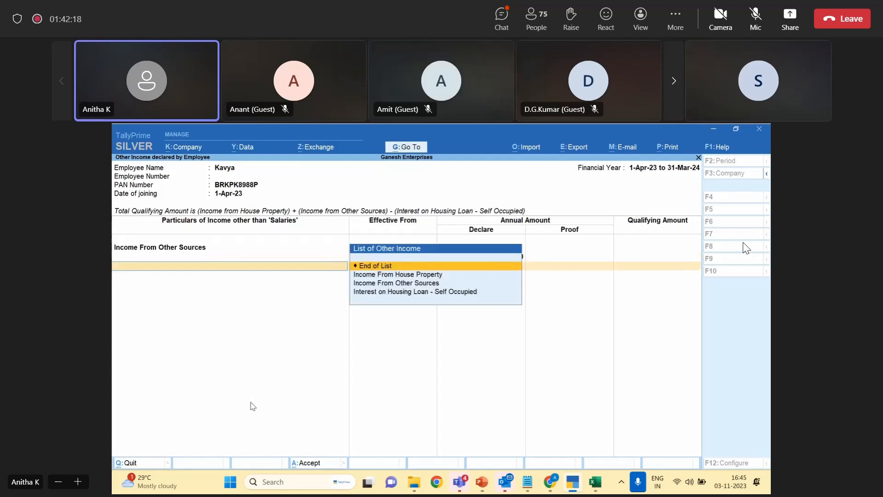
Add Income From House Property effective 1-4-2023, with letable rent of 70,000 as both declared and proof amounts.
{"action": "key", "text": "Down"}
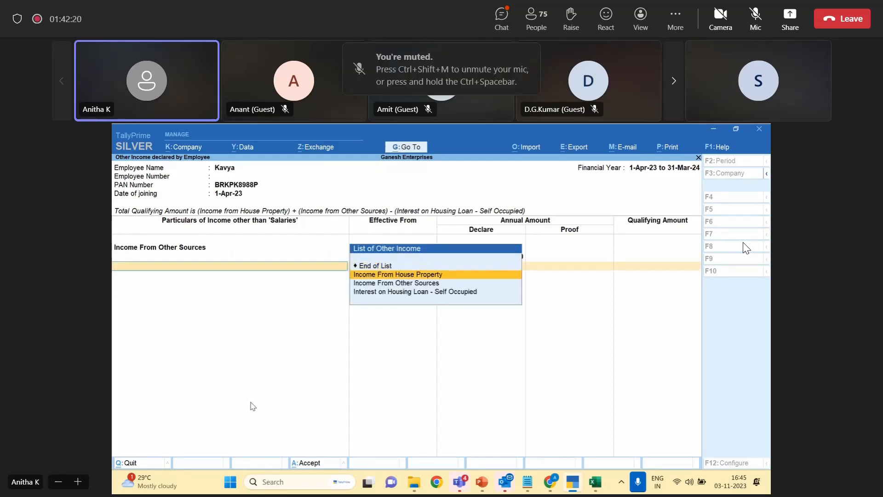
{"action": "key", "text": "Return"}
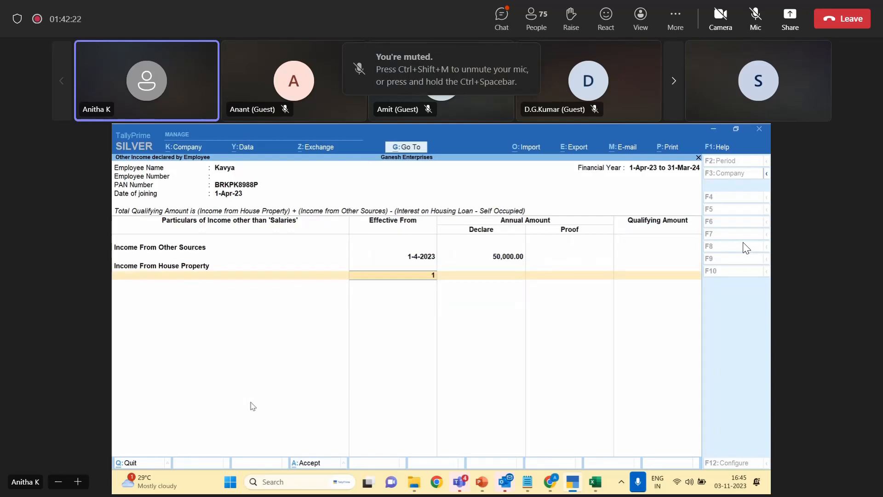
{"action": "key", "text": "Return"}
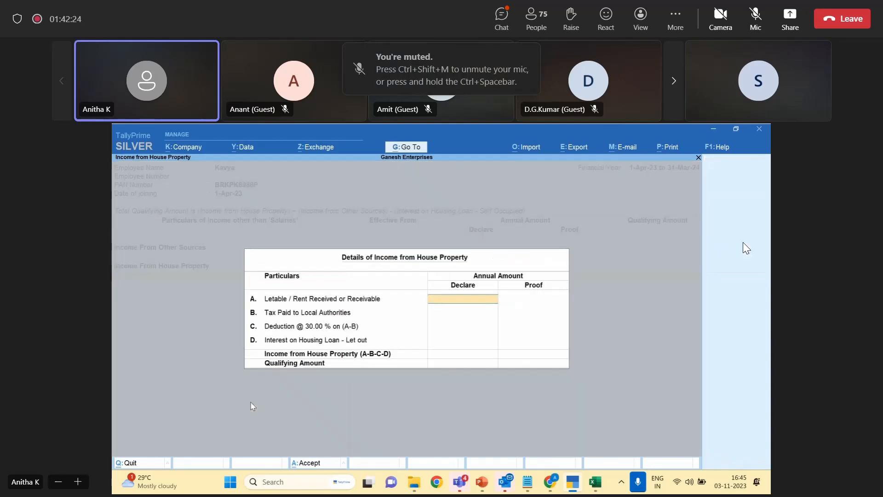
{"action": "type", "text": "70000"}
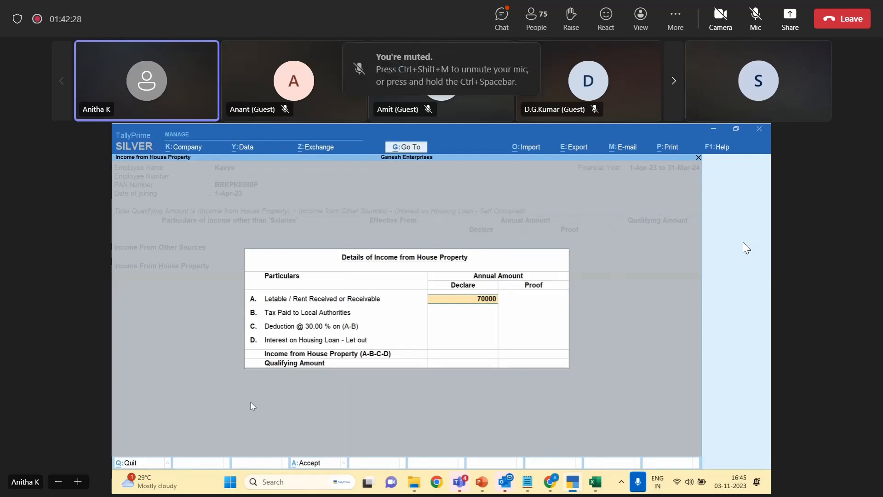
{"action": "key", "text": "Return"}
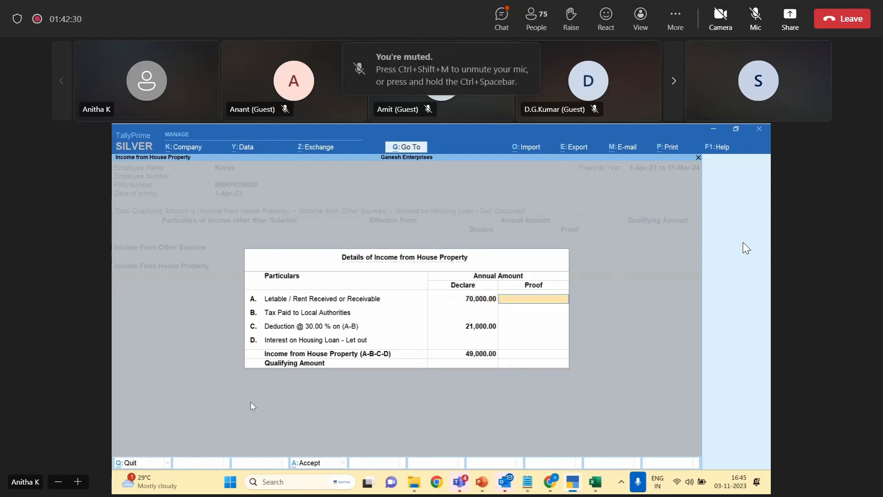
{"action": "type", "text": "70000"}
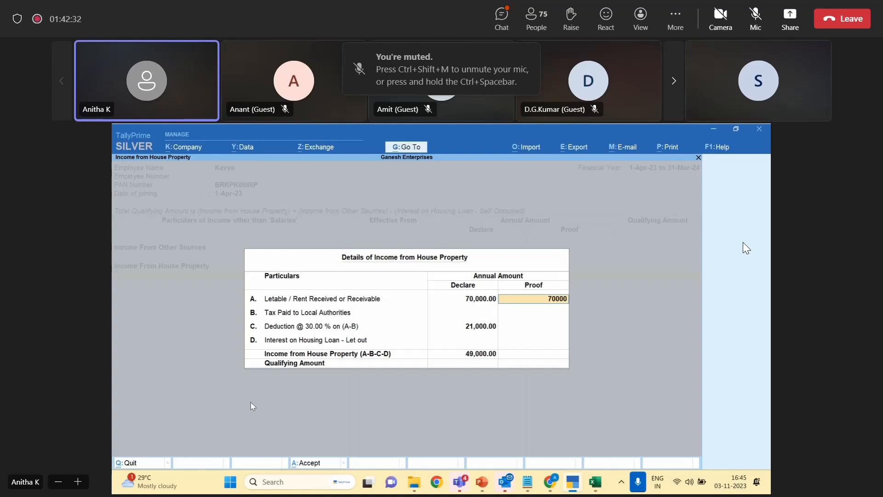
{"action": "key", "text": "Return"}
Enter 8,000 as declared and proof amounts for both tax paid to local authorities and interest on the let-out housing loan.
{"action": "type", "text": "8000"}
{"action": "key", "text": "Return"}
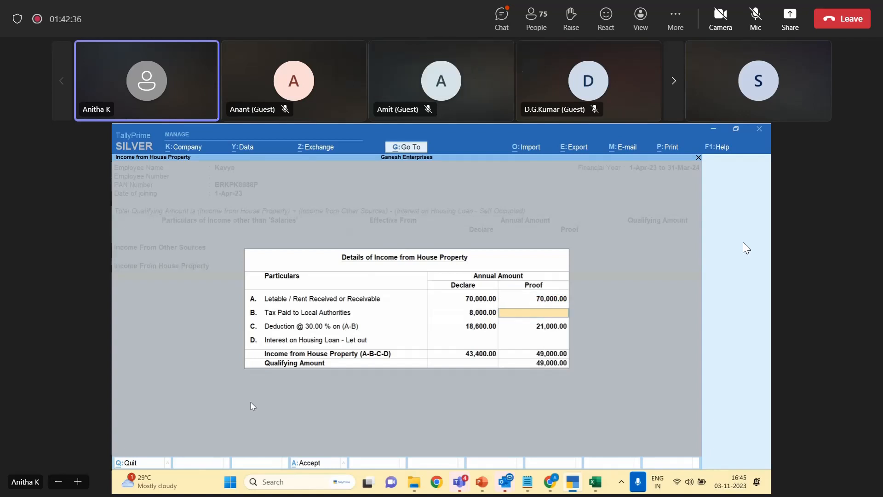
{"action": "type", "text": "8000"}
{"action": "key", "text": "Return"}
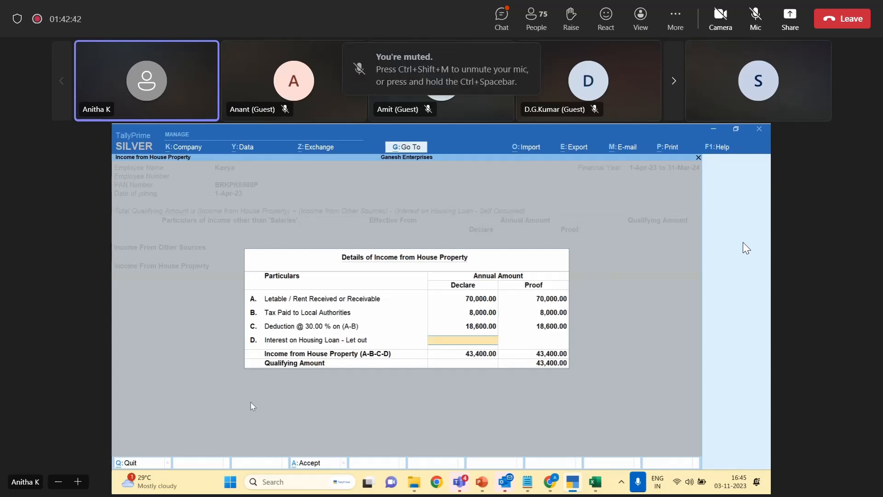
{"action": "type", "text": "8,"}
{"action": "type", "text": "000"}
{"action": "key", "text": "Return"}
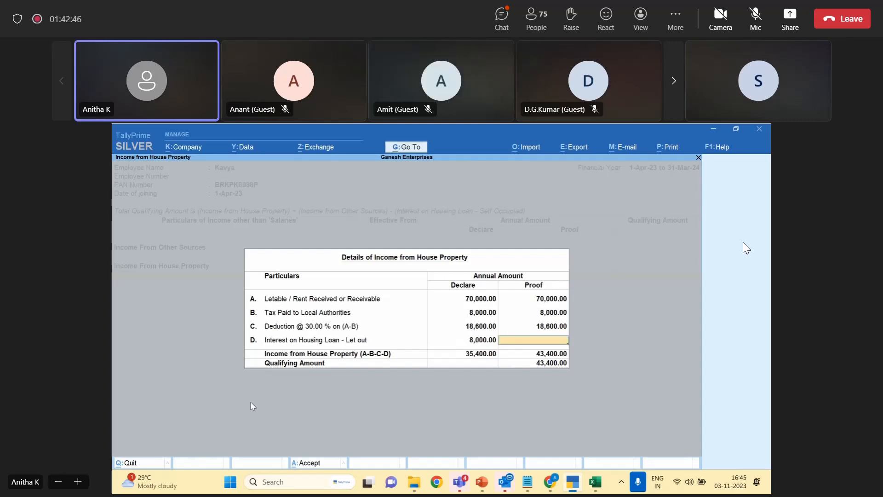
{"action": "type", "text": "8000"}
{"action": "key", "text": "Return"}
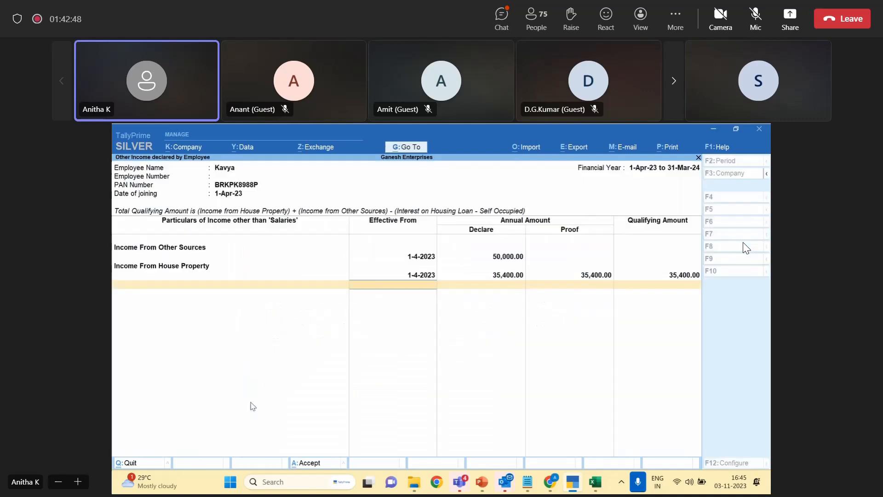
Go through the house property entry again and accept the employee's other income declaration.
{"action": "key", "text": "Up"}
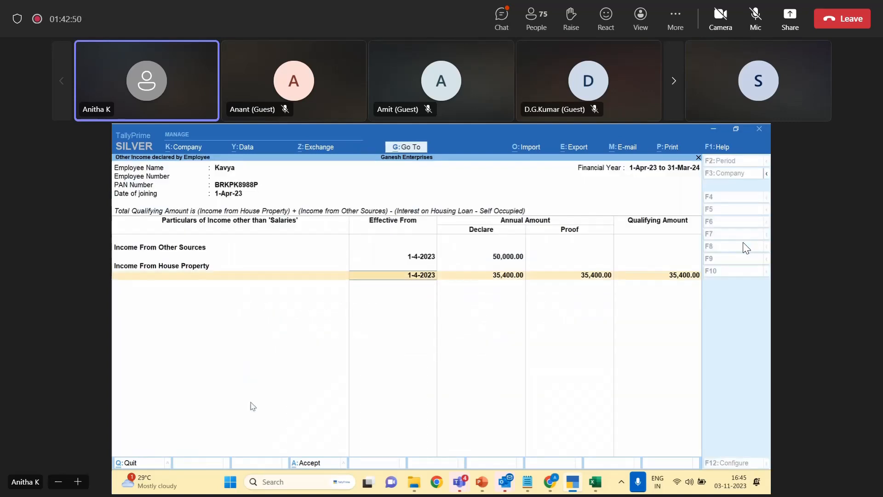
{"action": "key", "text": "Return"}
{"action": "key", "text": "Return"}
{"action": "key", "text": "Return"}
{"action": "key", "text": "Return"}
{"action": "key", "text": "Return"}
{"action": "key", "text": "Return"}
{"action": "key", "text": "Return"}
{"action": "key", "text": "Return"}
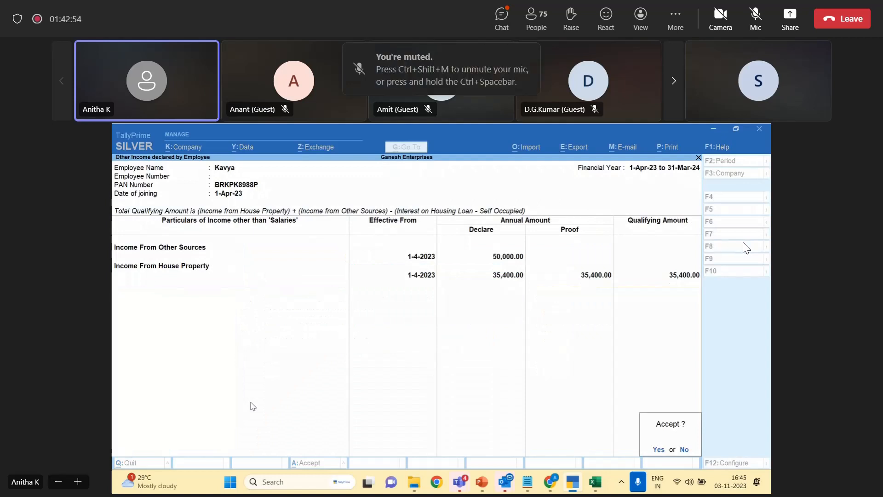
{"action": "key", "text": "Return"}
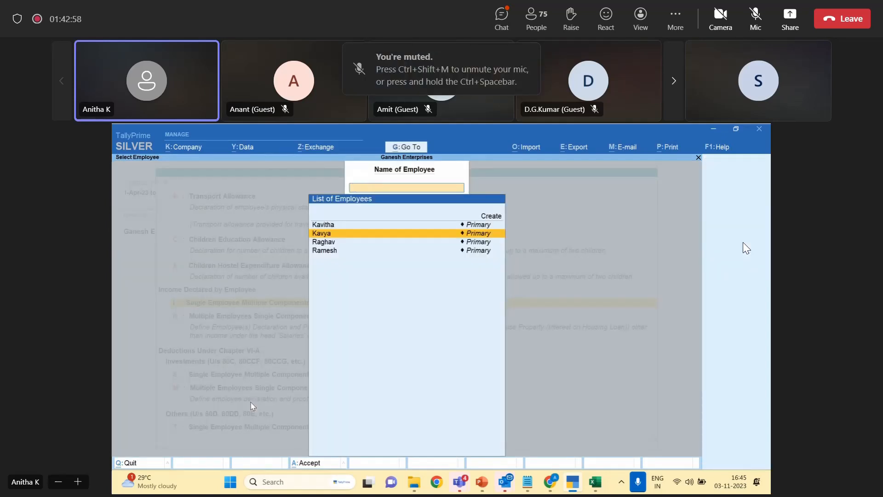
Open the single-employee, multiple-component investment declaration under Chapter VI-A for the second employee.
{"action": "key", "text": "Escape"}
{"action": "key", "text": "Down"}
{"action": "key", "text": "Down"}
{"action": "key", "text": "Down"}
{"action": "key", "text": "Down"}
{"action": "key", "text": "Down"}
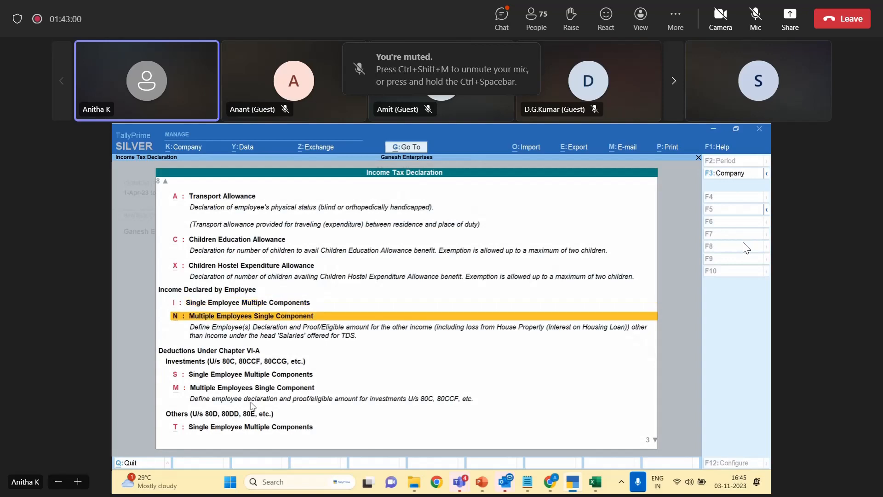
{"action": "key", "text": "Up"}
{"action": "key", "text": "Up"}
{"action": "key", "text": "Up"}
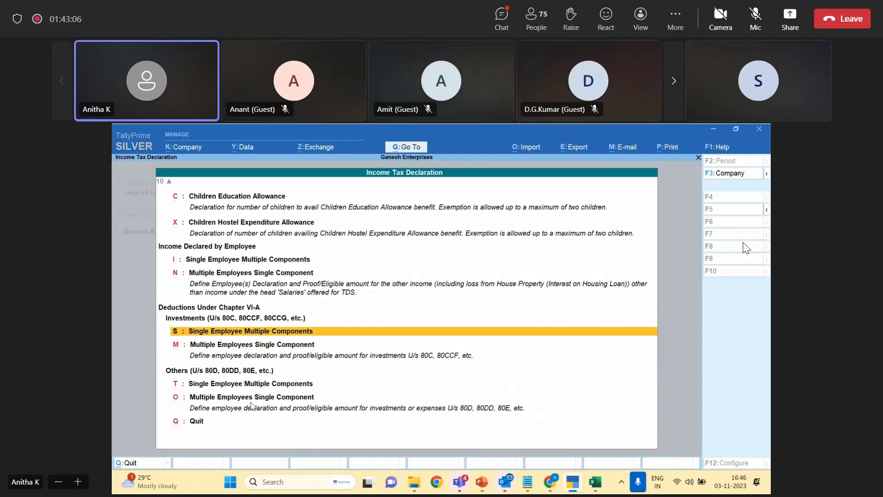
{"action": "key", "text": "Return"}
{"action": "key", "text": "Down"}
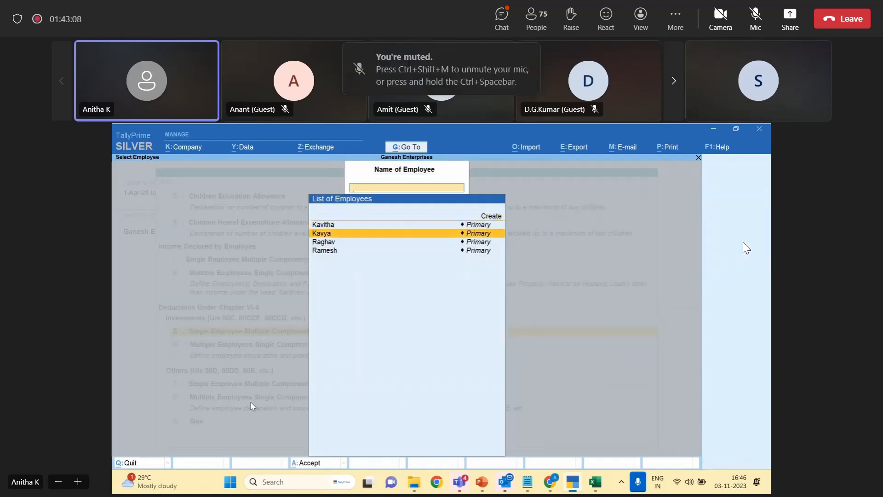
{"action": "key", "text": "Return"}
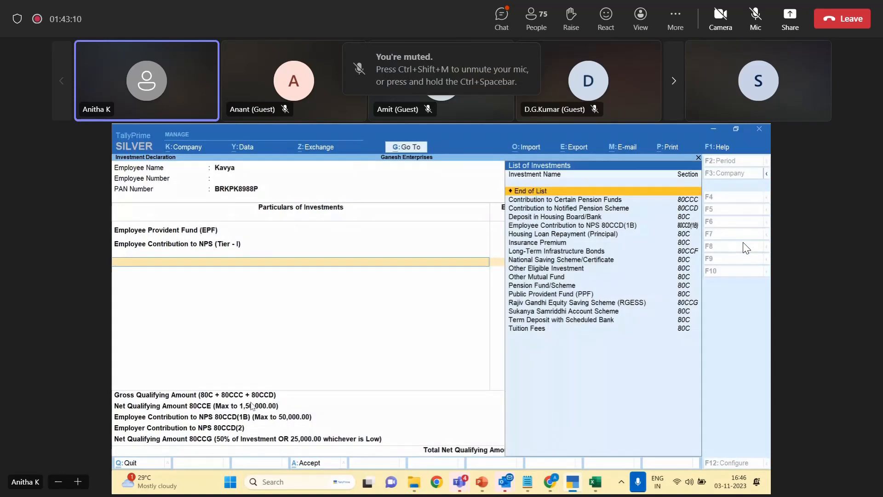
Add an Insurance Premium investment effective 1-4-2023, with 60,000 as both declared and proof amounts.
{"action": "key", "text": "Down"}
{"action": "key", "text": "Down"}
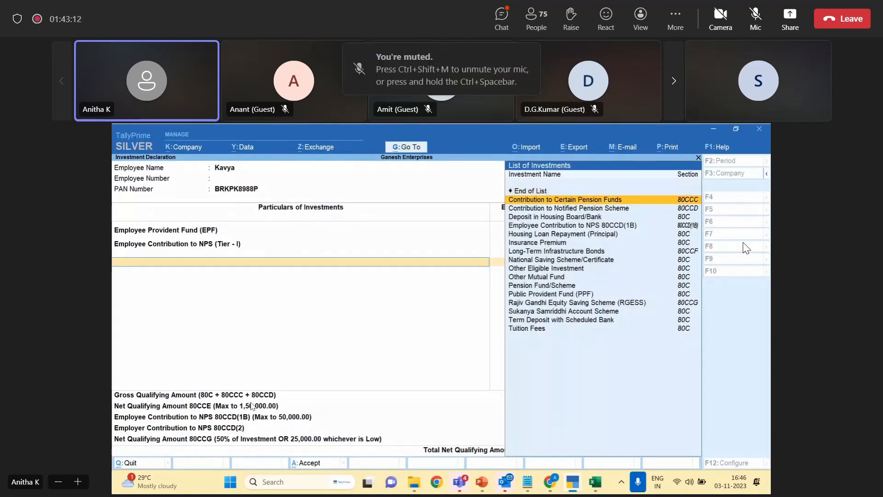
{"action": "key", "text": "Down"}
{"action": "key", "text": "Down"}
{"action": "key", "text": "Down"}
{"action": "key", "text": "Down"}
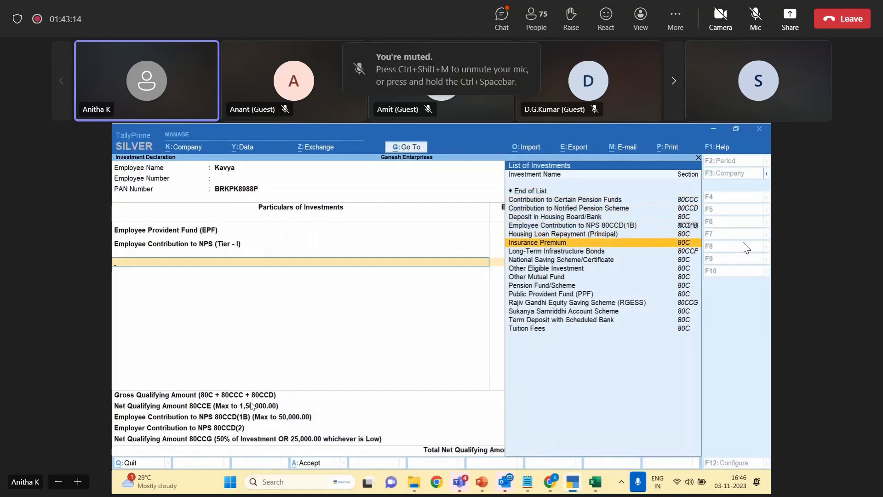
{"action": "key", "text": "Return"}
{"action": "key", "text": "Return"}
{"action": "type", "text": "60000"}
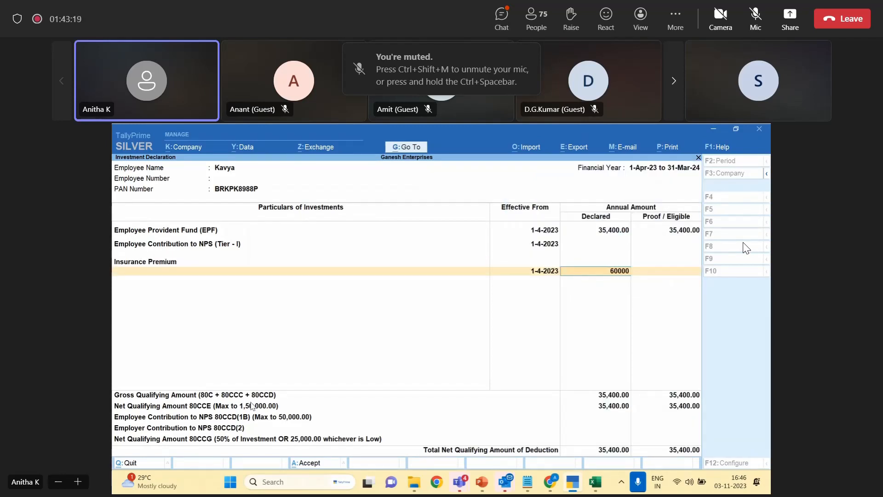
{"action": "key", "text": "Return"}
{"action": "type", "text": "60000"}
{"action": "key", "text": "Return"}
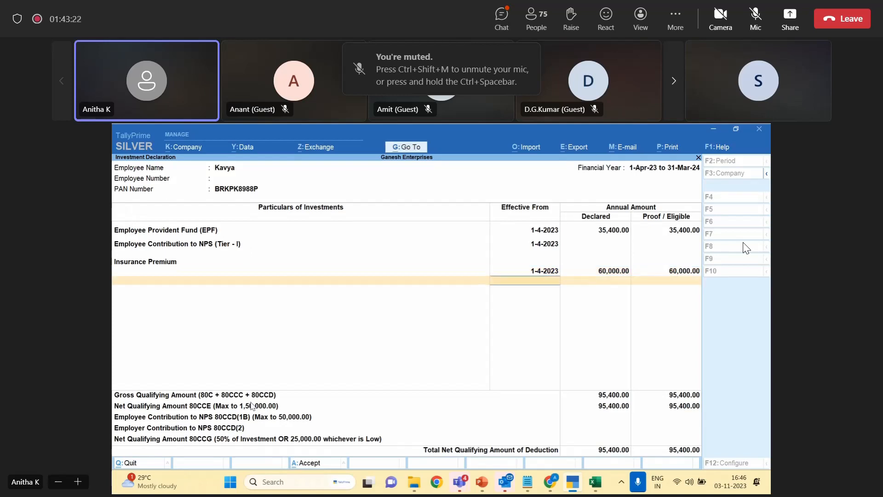
Add a National Saving Scheme/Certificate investment effective 1-4-2023, with 70,000 as both declared and proof amounts.
{"action": "key", "text": "BackSpace"}
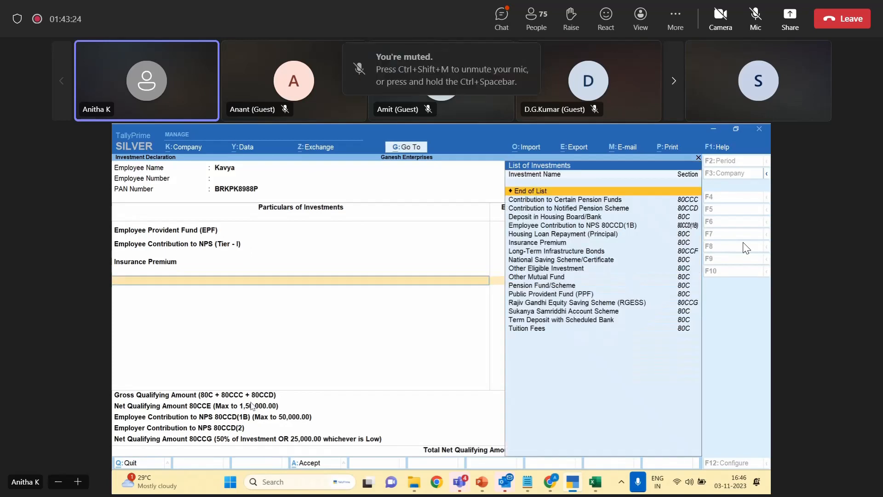
{"action": "key", "text": "Down"}
{"action": "key", "text": "Down"}
{"action": "key", "text": "Down"}
{"action": "key", "text": "Down"}
{"action": "key", "text": "Down"}
{"action": "key", "text": "Down"}
{"action": "key", "text": "Down"}
{"action": "key", "text": "Down"}
{"action": "key", "text": "Down"}
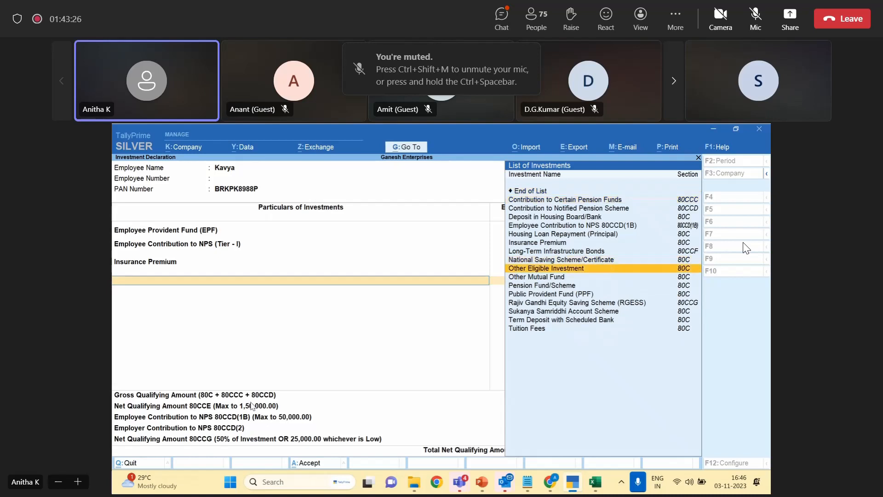
{"action": "key", "text": "Up"}
{"action": "key", "text": "Return"}
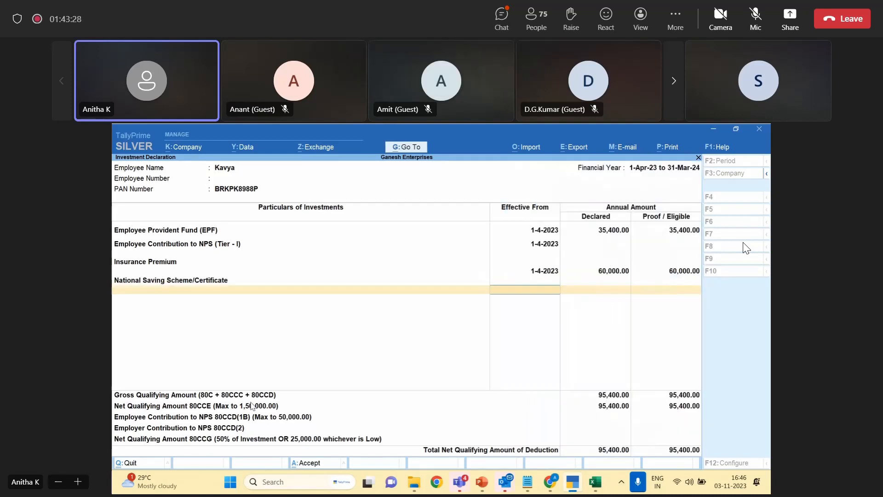
{"action": "key", "text": "Return"}
{"action": "type", "text": "70000"}
{"action": "key", "text": "Return"}
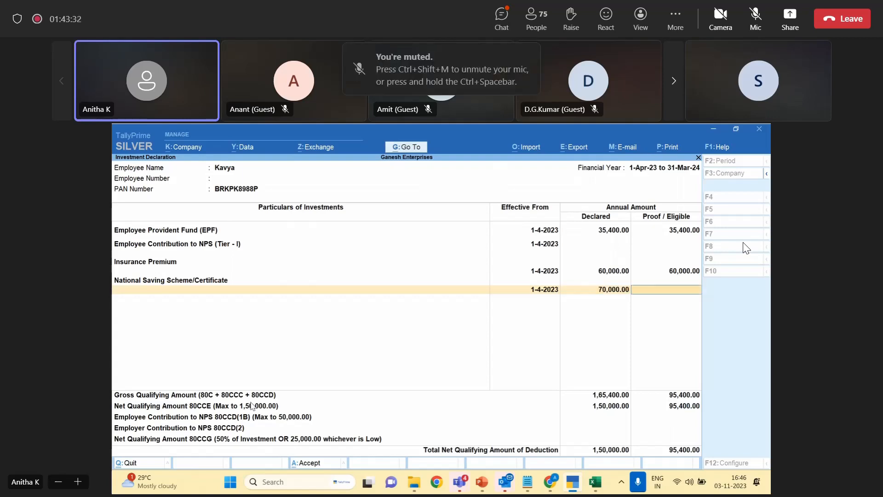
{"action": "type", "text": "70,000"}
{"action": "key", "text": "Return"}
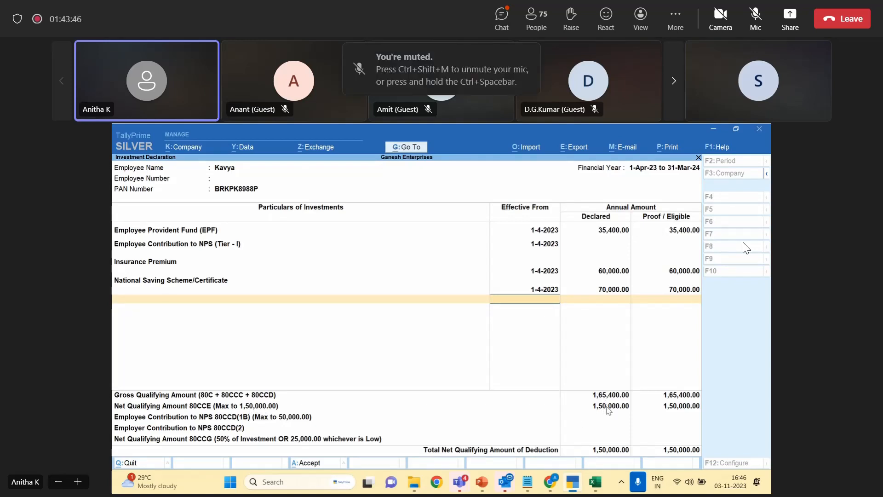
{"action": "key", "text": "BackSpace"}
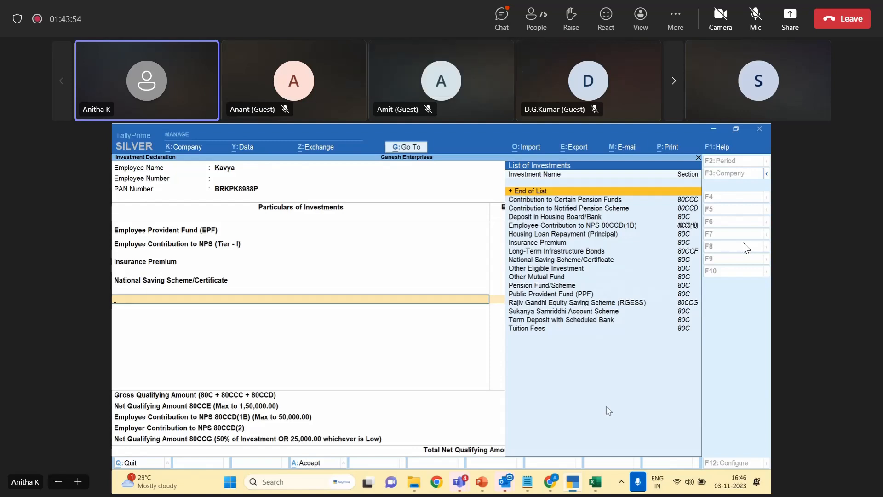
Add an Employee Contribution to NPS 80CCD(1B) effective 1-4-2023, with 8,000 as both declared and proof amounts, and accept the investment declaration.
{"action": "key", "text": "Down"}
{"action": "key", "text": "Down"}
{"action": "key", "text": "Down"}
{"action": "key", "text": "Down"}
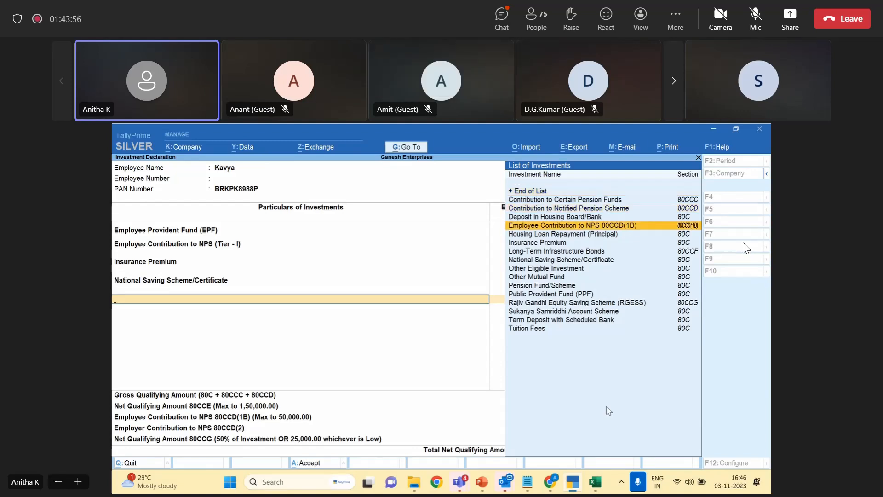
{"action": "key", "text": "Return"}
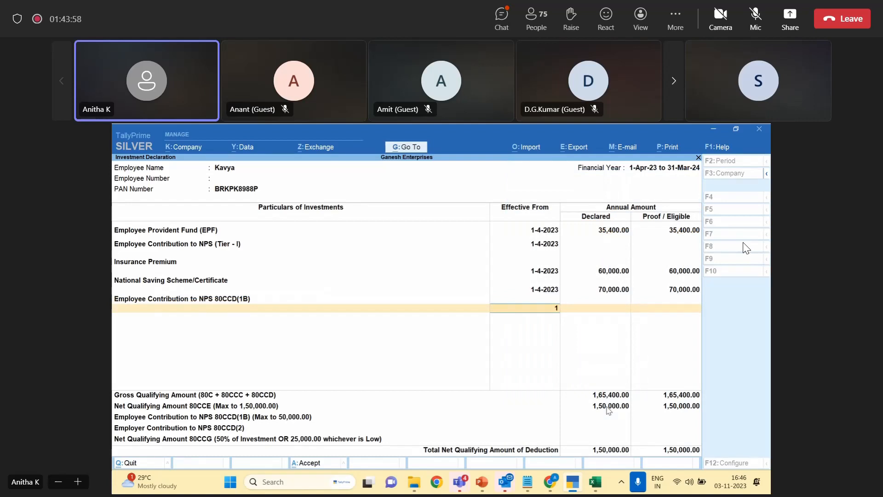
{"action": "type", "text": "1-4"}
{"action": "key", "text": "Return"}
{"action": "type", "text": "8000"}
{"action": "key", "text": "Return"}
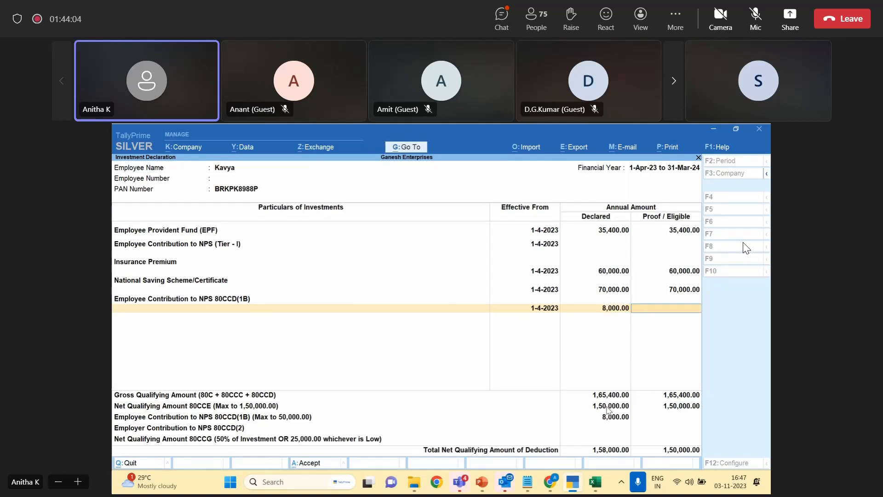
{"action": "type", "text": "8000"}
{"action": "key", "text": "Return"}
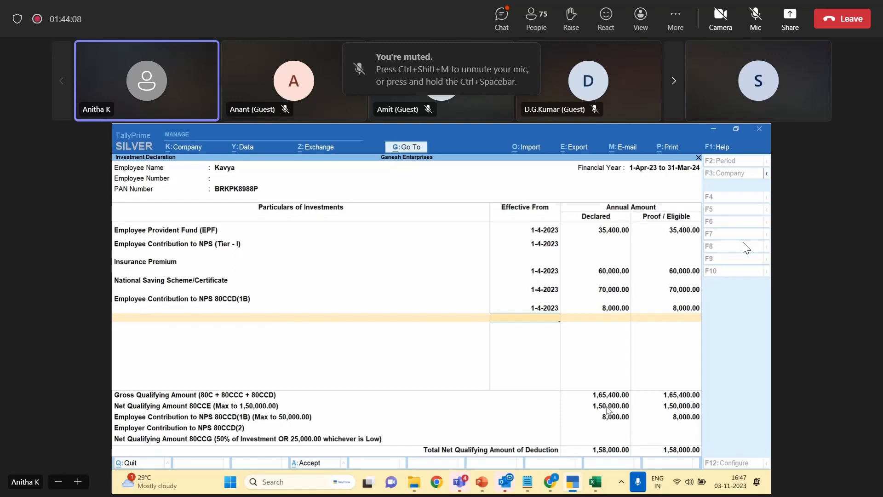
{"action": "key", "text": "Return"}
{"action": "key", "text": "Return"}
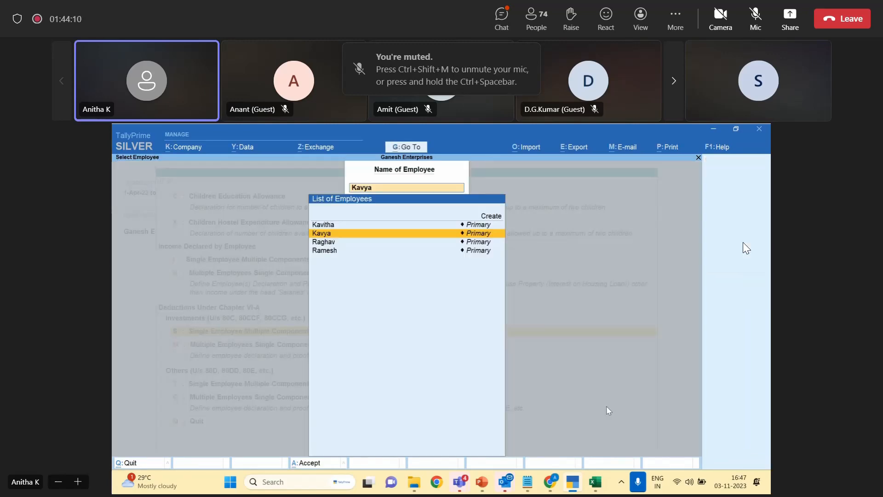
{"action": "key", "text": "Escape"}
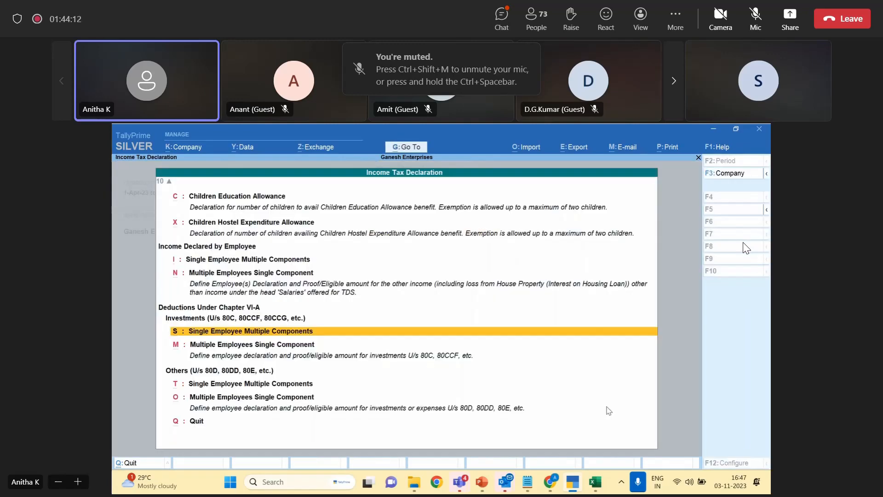
Open the single-employee, multiple-component declaration for other Chapter VI-A deductions (U/s 80D, 80DD, 80E) for the second employee.
{"action": "key", "text": "Down"}
{"action": "key", "text": "Down"}
{"action": "key", "text": "Down"}
{"action": "key", "text": "Up"}
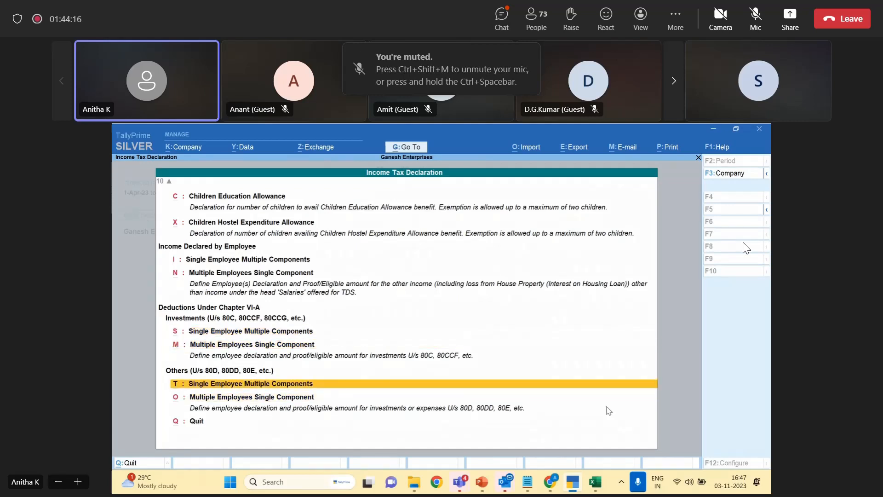
{"action": "key", "text": "Return"}
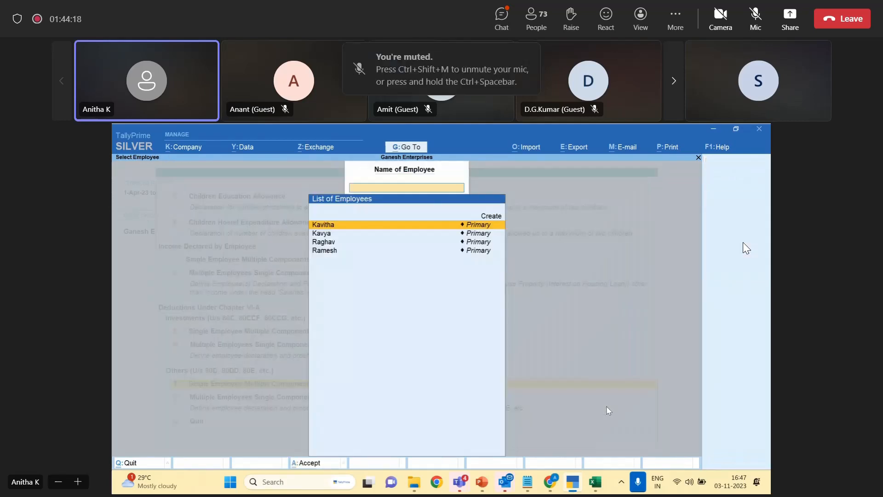
{"action": "key", "text": "Return"}
{"action": "key", "text": "Escape"}
{"action": "key", "text": "Down"}
{"action": "key", "text": "Return"}
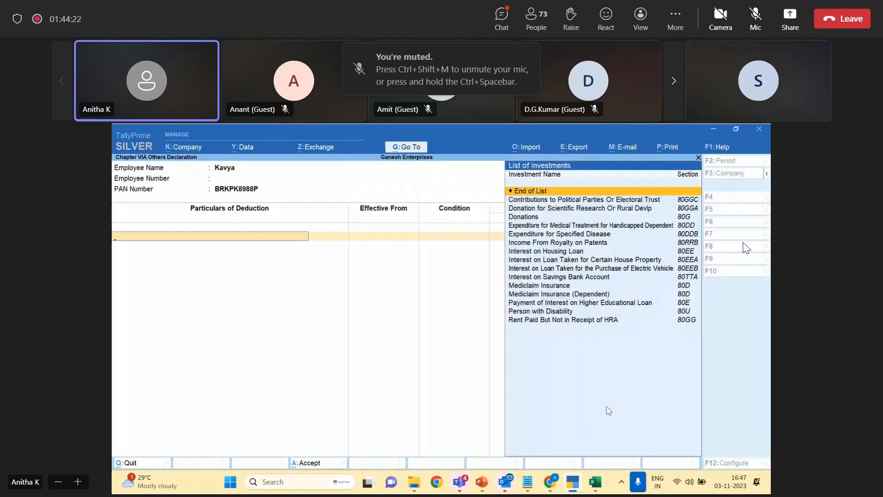
Add a Contributions to Political Parties Or Electoral Trust deduction effective 1-4-2023, with 70,000 as declared and proof amounts, and accept the declaration.
{"action": "key", "text": "Down"}
{"action": "key", "text": "Return"}
{"action": "type", "text": "1-4"}
{"action": "key", "text": "Return"}
{"action": "type", "text": "70000"}
{"action": "key", "text": "Return"}
{"action": "type", "text": "700000"}
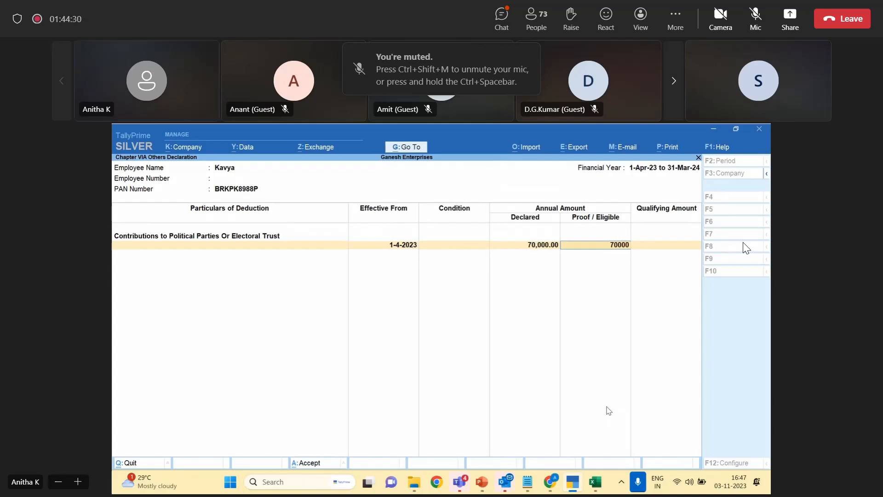
{"action": "key", "text": "Return"}
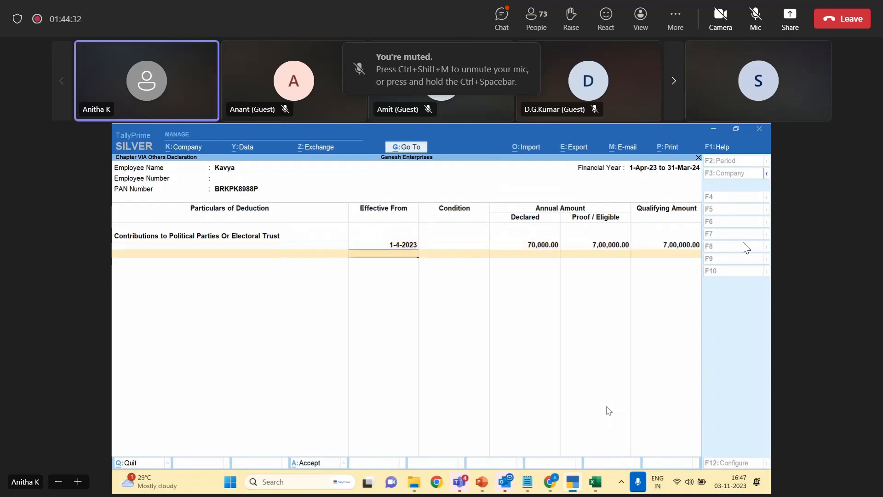
{"action": "key", "text": "BackSpace"}
{"action": "type", "text": "70000"}
{"action": "key", "text": "Return"}
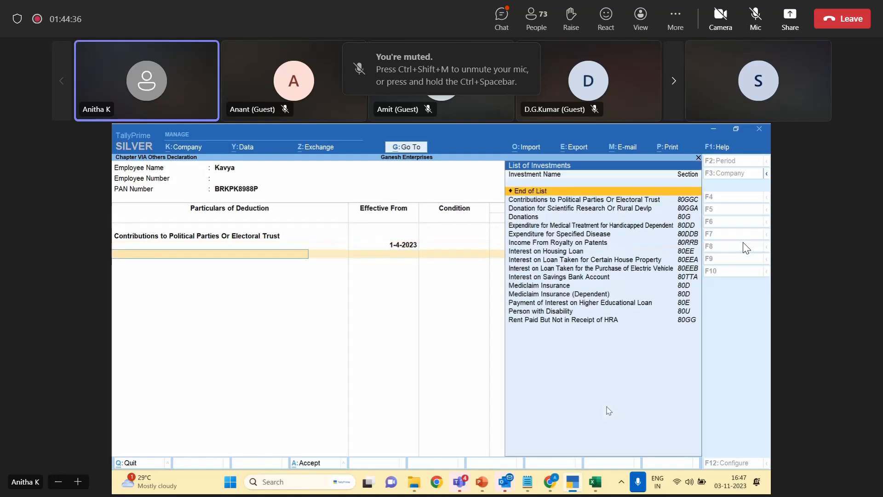
{"action": "key", "text": "Return"}
{"action": "key", "text": "Return"}
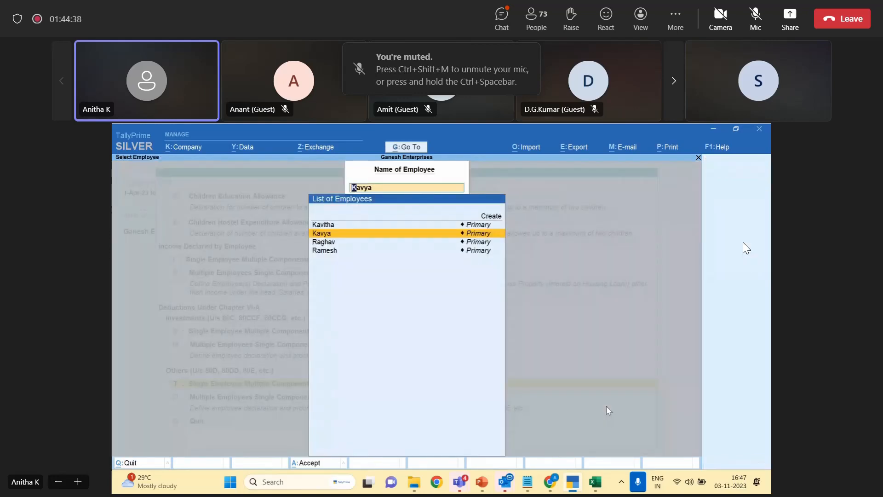
{"action": "key", "text": "Escape"}
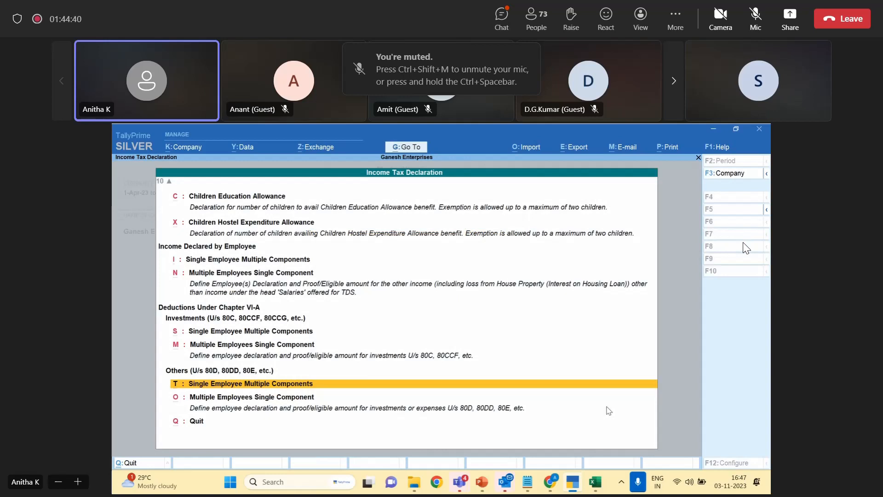
Leave the income tax declarations and return to the Gateway of Tally.
{"action": "key", "text": "Down"}
{"action": "key", "text": "Down"}
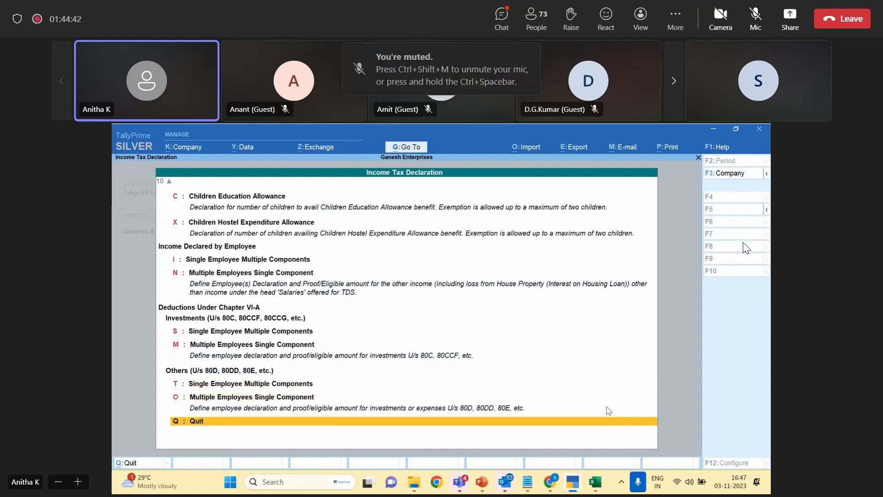
{"action": "key", "text": "Return"}
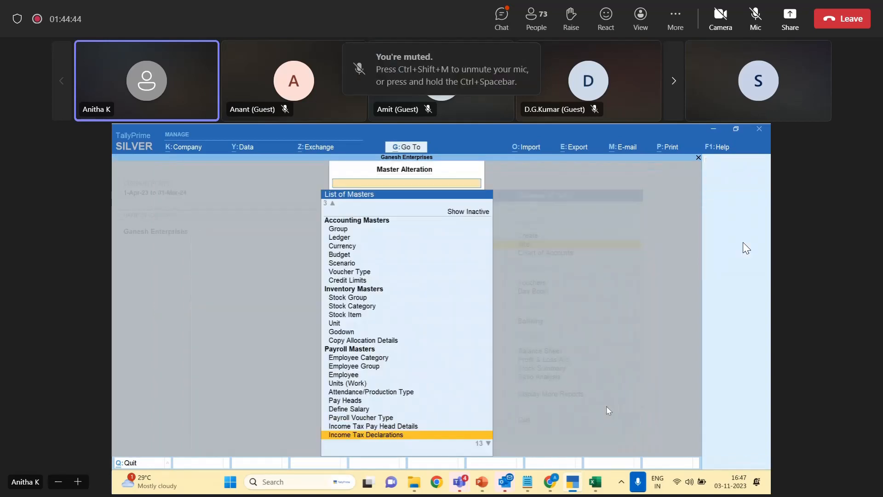
{"action": "key", "text": "Return"}
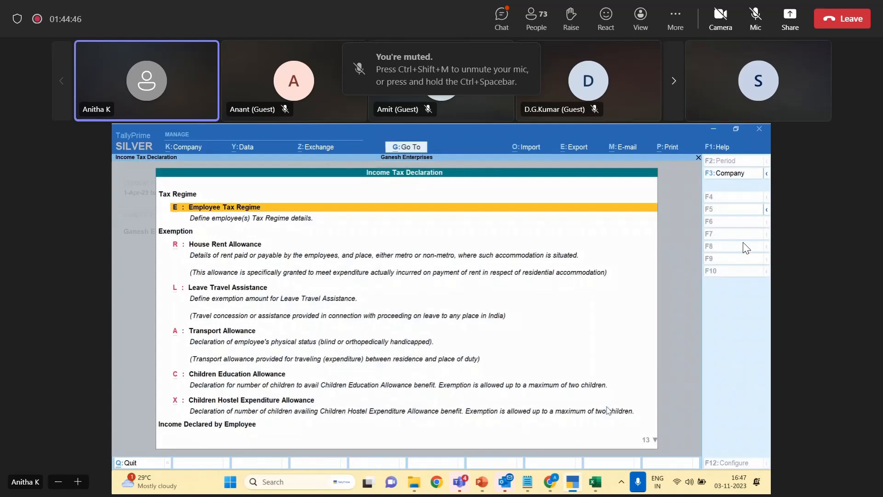
{"action": "key", "text": "Escape"}
{"action": "key", "text": "Escape"}
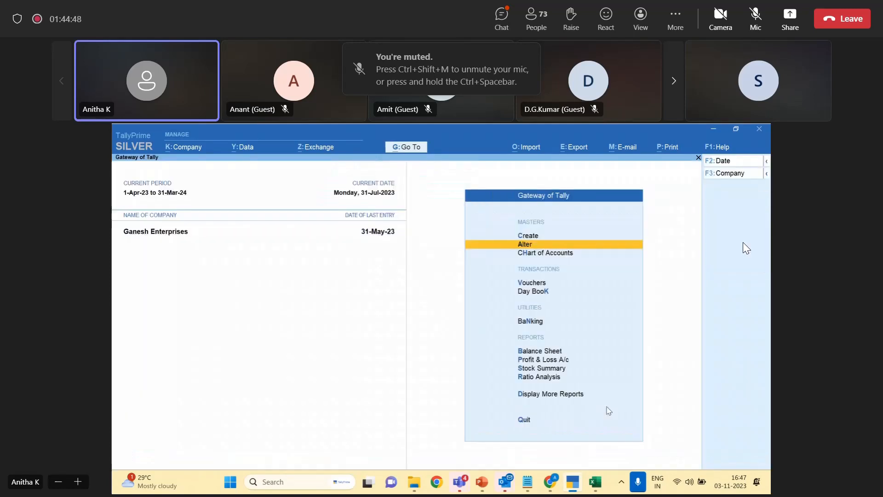
Open the Income Tax Computation from the statutory payroll reports for the second employee.
{"action": "key", "text": "d"}
{"action": "key", "text": "u"}
{"action": "key", "text": "Down"}
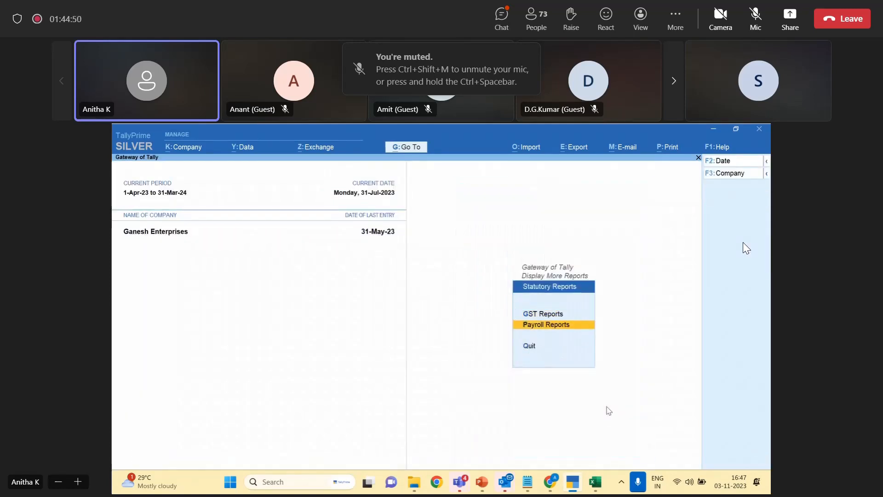
{"action": "key", "text": "Return"}
{"action": "key", "text": "Down"}
{"action": "key", "text": "Down"}
{"action": "key", "text": "Down"}
{"action": "key", "text": "Down"}
{"action": "key", "text": "Down"}
{"action": "key", "text": "Down"}
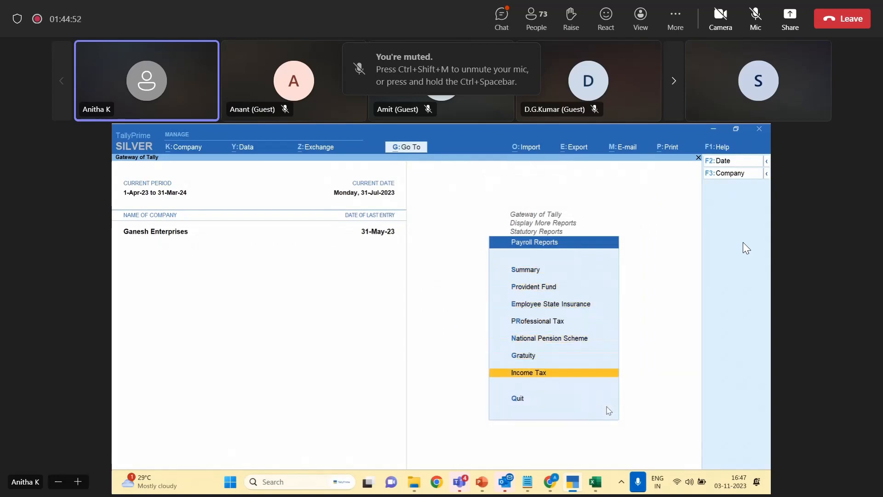
{"action": "key", "text": "Return"}
{"action": "key", "text": "Return"}
{"action": "key", "text": "Down"}
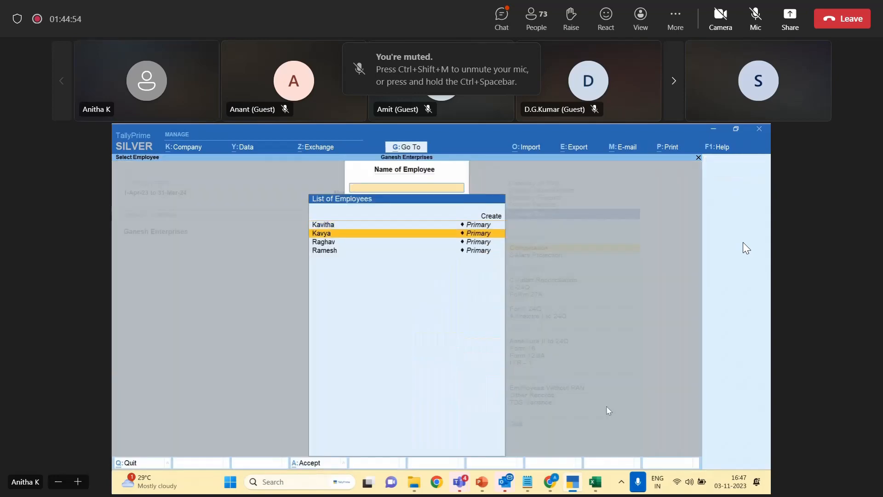
{"action": "key", "text": "Return"}
Examine the salary, exemption, other income and Chapter VI-A deduction lines in the employee's tax computation.
{"action": "key", "text": "Down"}
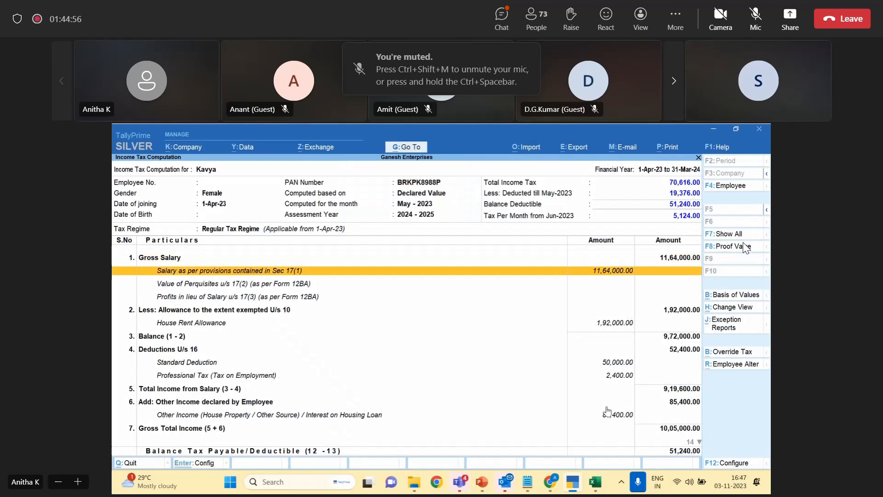
{"action": "key", "text": "Down"}
{"action": "key", "text": "Down"}
{"action": "key", "text": "Down"}
{"action": "key", "text": "Down"}
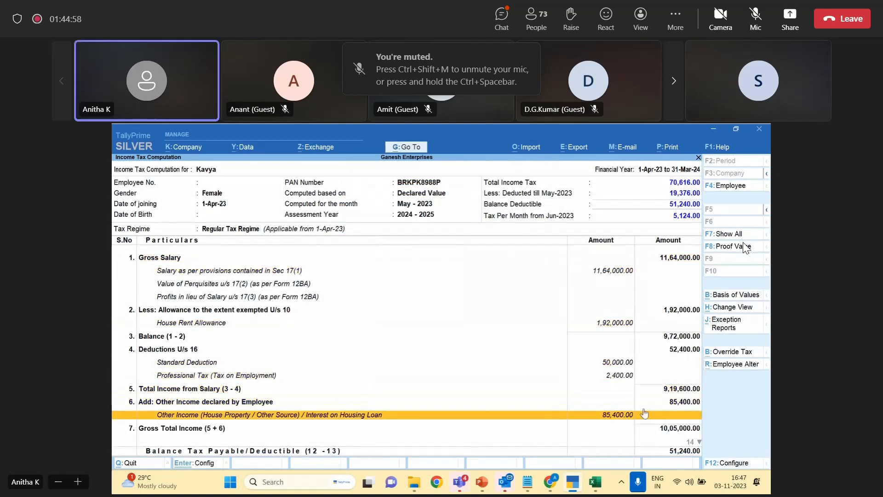
{"action": "key", "text": "Down"}
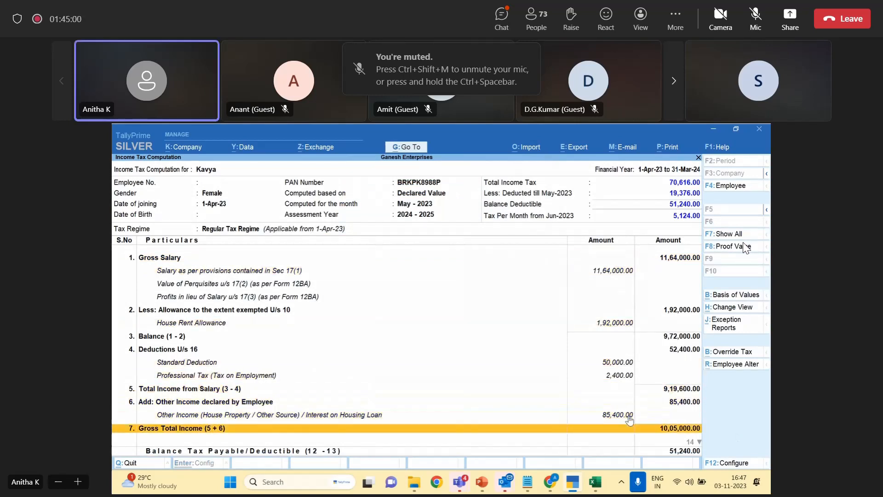
{"action": "key", "text": "Down"}
{"action": "key", "text": "Down"}
{"action": "key", "text": "Down"}
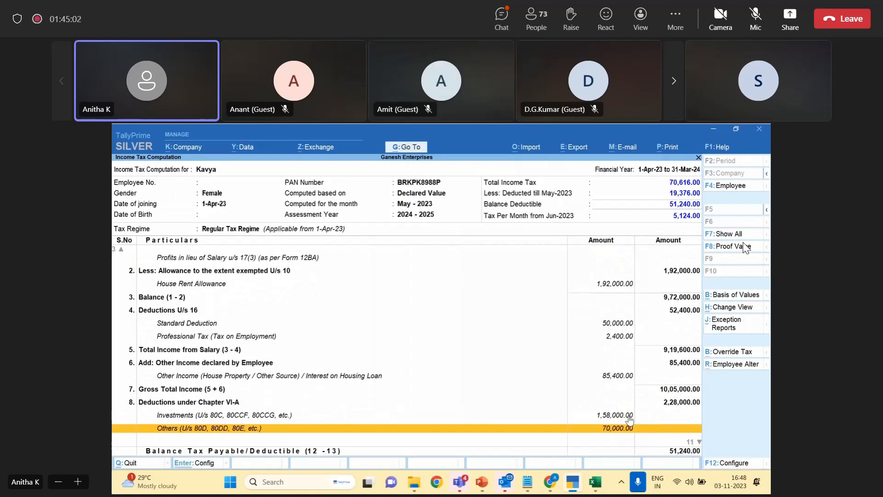
{"action": "key", "text": "Up"}
{"action": "key", "text": "Down"}
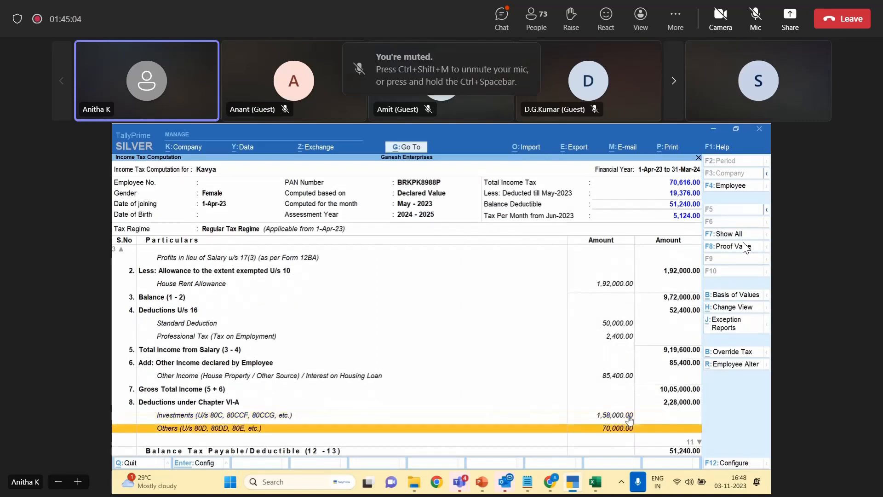
Examine the chargeable income, tax payable and tax deducted lines through tax deducted till date.
{"action": "key", "text": "Down"}
{"action": "key", "text": "Down"}
{"action": "key", "text": "Down"}
{"action": "key", "text": "Down"}
{"action": "key", "text": "Down"}
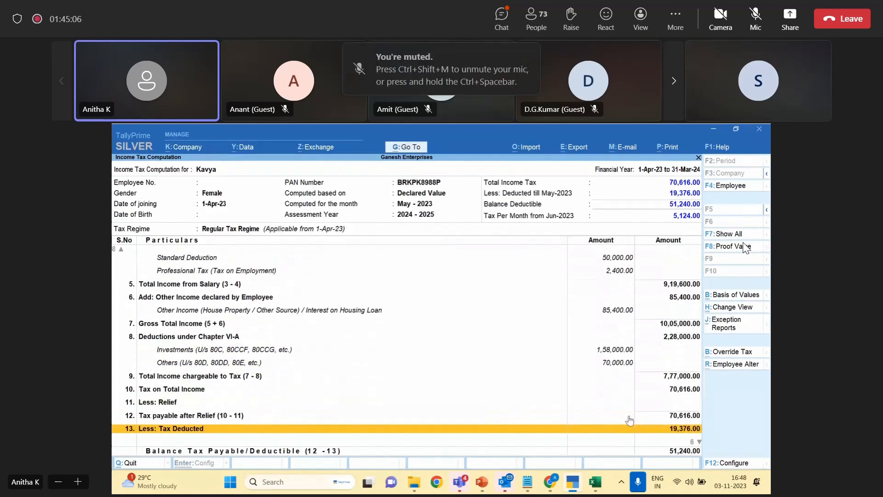
{"action": "key", "text": "Down"}
{"action": "scroll", "coordinate": [630, 420], "scroll_direction": "down", "scroll_amount": 1}
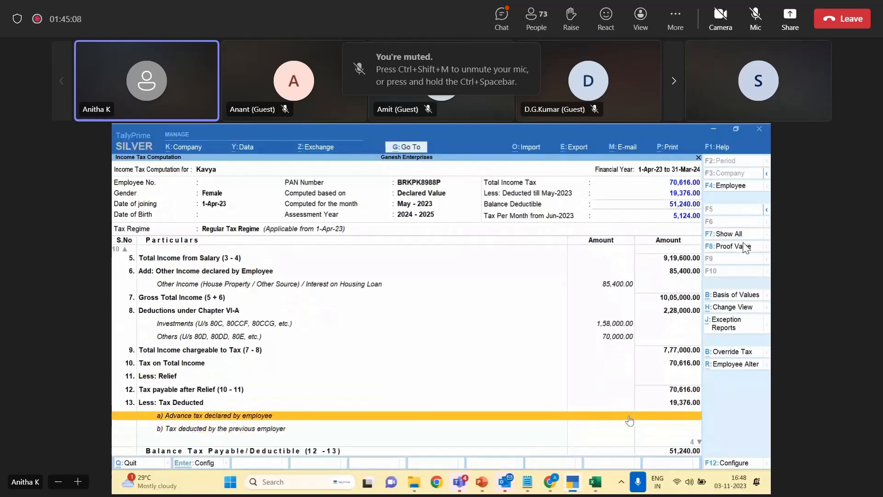
{"action": "key", "text": "Up"}
{"action": "key", "text": "Up"}
{"action": "key", "text": "Up"}
{"action": "key", "text": "Up"}
{"action": "key", "text": "Up"}
{"action": "key", "text": "Up"}
{"action": "key", "text": "Down"}
{"action": "key", "text": "Down"}
{"action": "key", "text": "Down"}
{"action": "key", "text": "Down"}
{"action": "key", "text": "Down"}
{"action": "key", "text": "Down"}
{"action": "key", "text": "Down"}
{"action": "key", "text": "Down"}
{"action": "key", "text": "Down"}
{"action": "key", "text": "Down"}
{"action": "key", "text": "Down"}
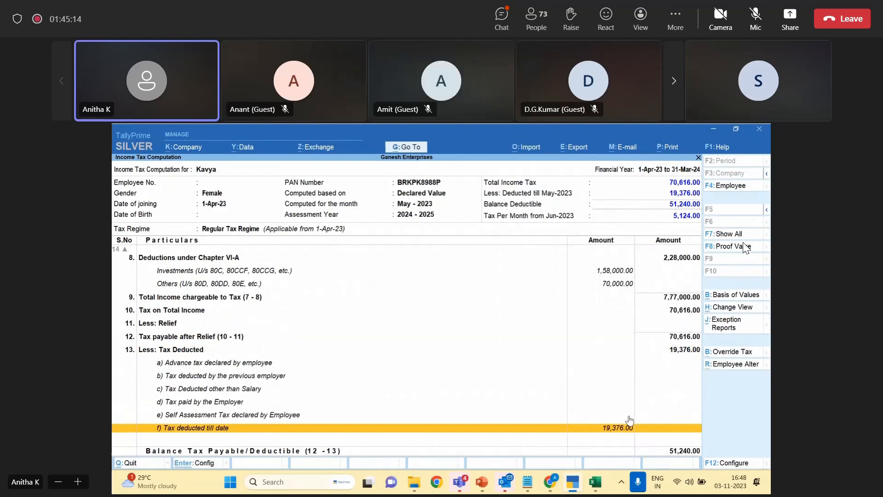
Close the tax computation and the payroll report menus, going back to the Gateway of Tally.
{"action": "key", "text": "Escape"}
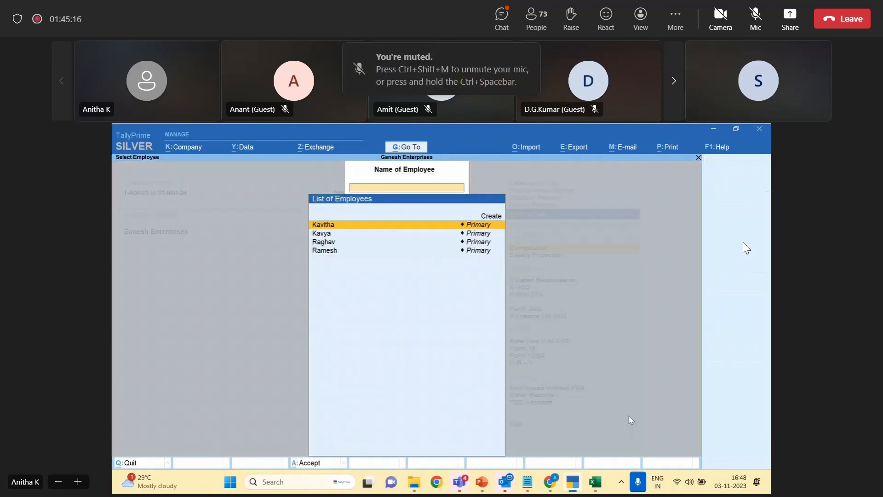
{"action": "key", "text": "Escape"}
{"action": "key", "text": "Escape"}
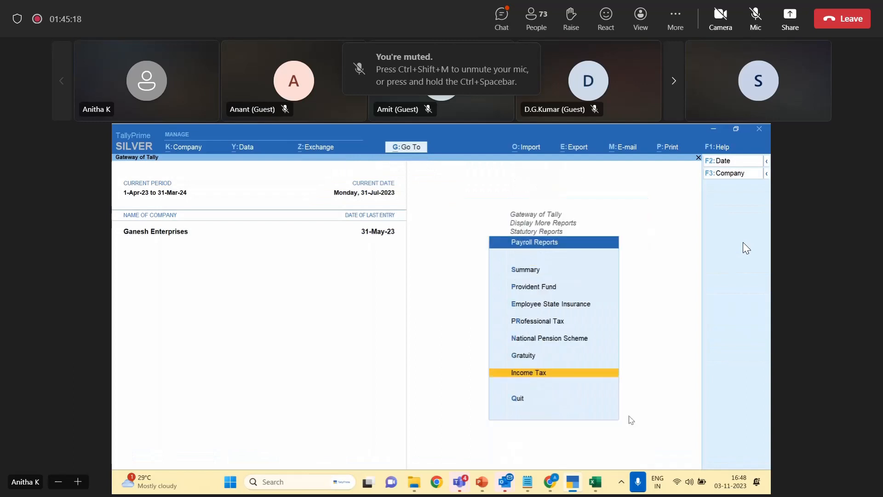
{"action": "key", "text": "Escape"}
{"action": "key", "text": "Escape"}
{"action": "key", "text": "Escape"}
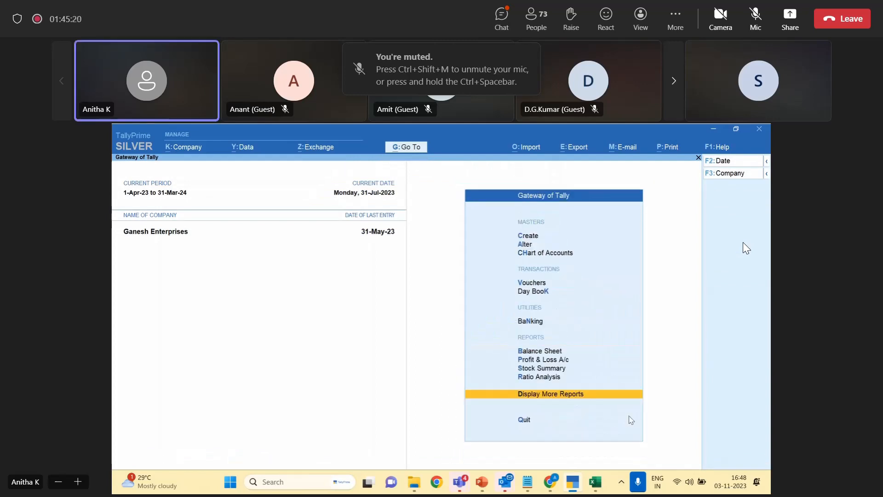
Open master alteration and expand the list of masters to show the additional payroll masters.
{"action": "key", "text": "Home"}
{"action": "key", "text": "Down"}
{"action": "key", "text": "Return"}
{"action": "key", "text": "Down"}
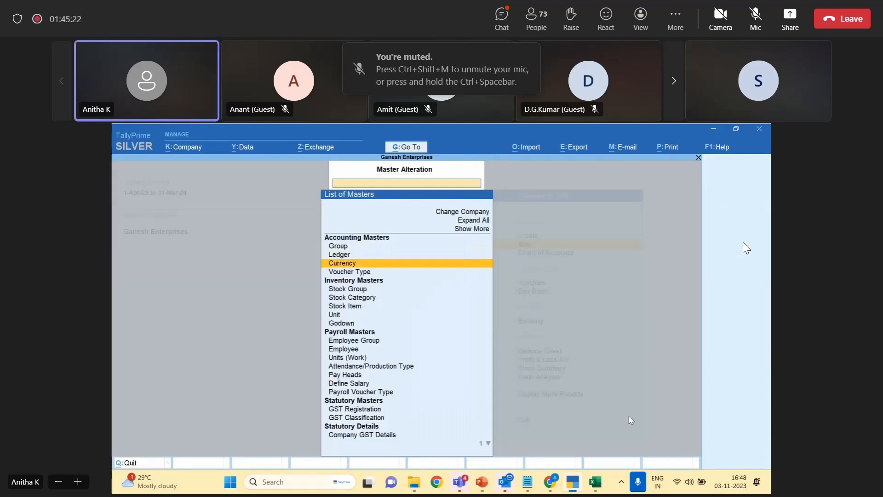
{"action": "key", "text": "Up"}
{"action": "key", "text": "Up"}
{"action": "key", "text": "Up"}
{"action": "key", "text": "Return"}
Open the Income Tax Exempt override screen for the first employee in the list.
{"action": "key", "text": "Down"}
{"action": "key", "text": "Down"}
{"action": "key", "text": "Down"}
{"action": "key", "text": "Down"}
{"action": "key", "text": "Down"}
{"action": "key", "text": "Down"}
{"action": "key", "text": "Down"}
{"action": "key", "text": "Down"}
{"action": "key", "text": "Down"}
{"action": "key", "text": "Down"}
{"action": "key", "text": "Down"}
{"action": "key", "text": "Down"}
{"action": "key", "text": "Down"}
{"action": "key", "text": "Down"}
{"action": "key", "text": "Down"}
{"action": "key", "text": "Down"}
{"action": "key", "text": "Down"}
{"action": "key", "text": "Down"}
{"action": "key", "text": "Down"}
{"action": "key", "text": "Down"}
{"action": "key", "text": "Down"}
{"action": "key", "text": "Down"}
{"action": "key", "text": "Down"}
{"action": "key", "text": "Down"}
{"action": "key", "text": "Down"}
{"action": "key", "text": "Down"}
{"action": "key", "text": "Down"}
{"action": "key", "text": "Up"}
{"action": "key", "text": "Up"}
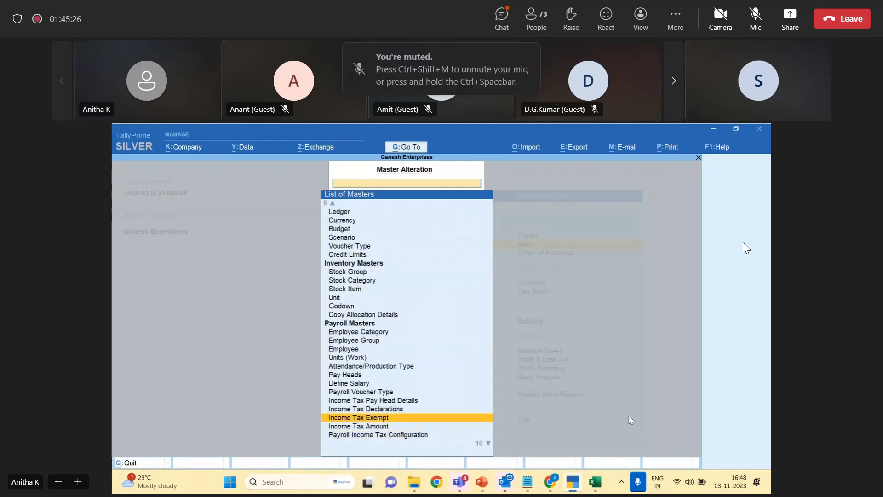
{"action": "key", "text": "Return"}
{"action": "key", "text": "Return"}
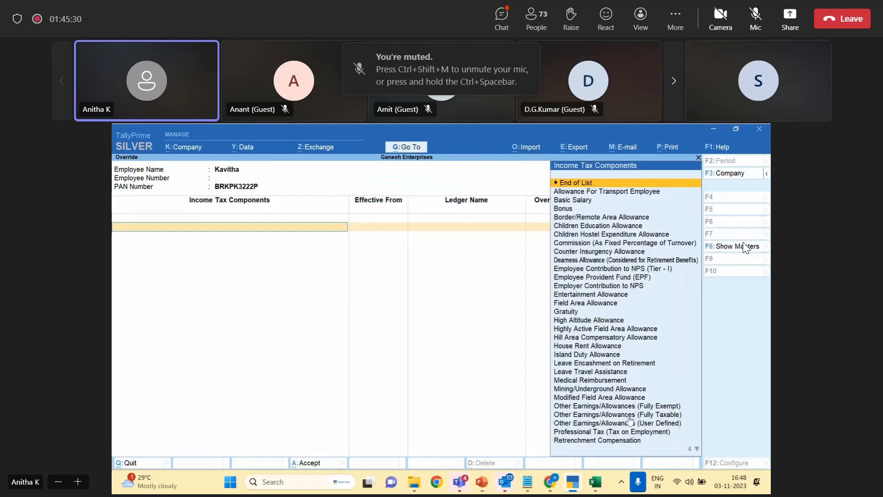
Look through the income tax components offered for the exemption override, and leave the override screen without entering anything.
{"action": "key", "text": "Down"}
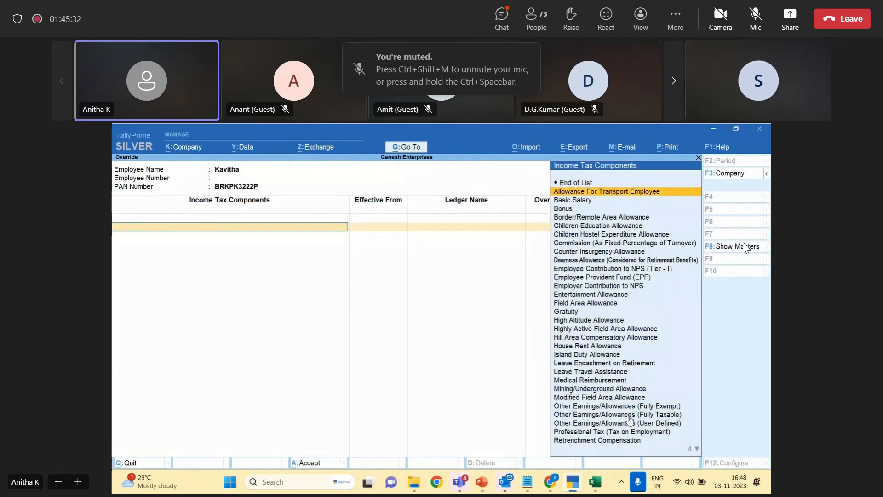
{"action": "key", "text": "Down"}
{"action": "key", "text": "Down"}
{"action": "key", "text": "Down"}
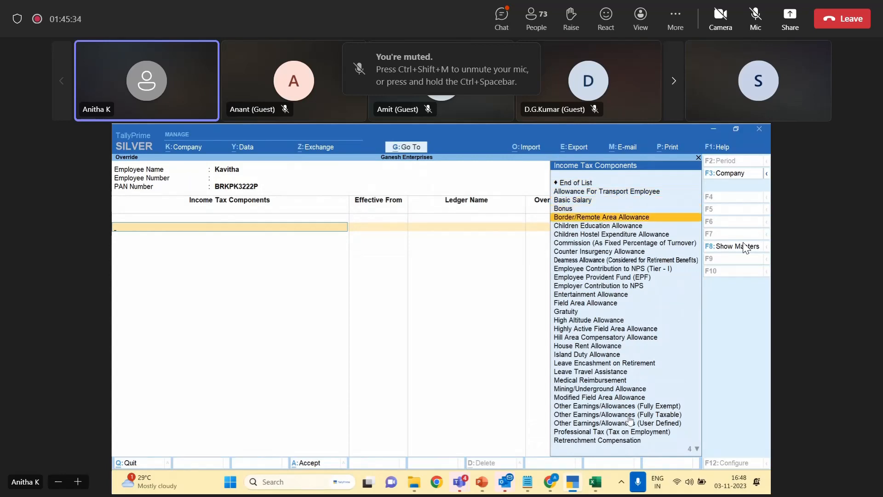
{"action": "key", "text": "Home"}
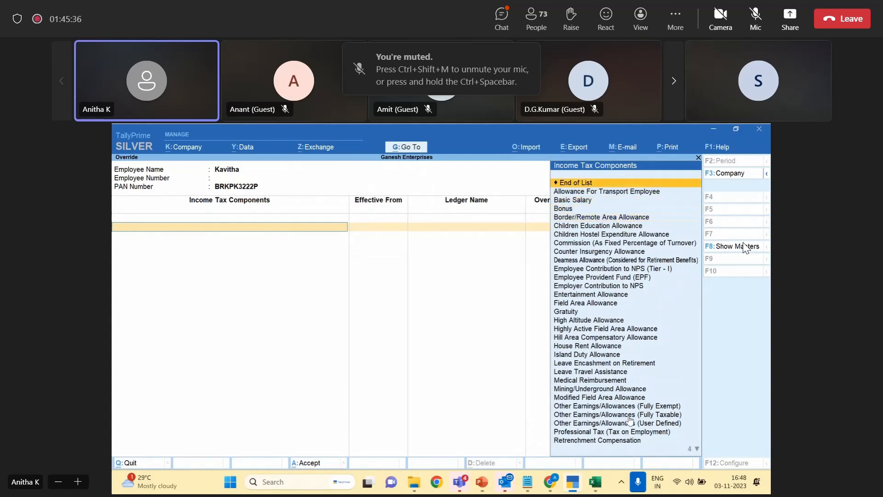
{"action": "key", "text": "Escape"}
{"action": "key", "text": "y"}
{"action": "key", "text": "Escape"}
Open the Income Tax Amount override for all employees under any tax regime.
{"action": "key", "text": "Down"}
{"action": "key", "text": "Down"}
{"action": "key", "text": "Down"}
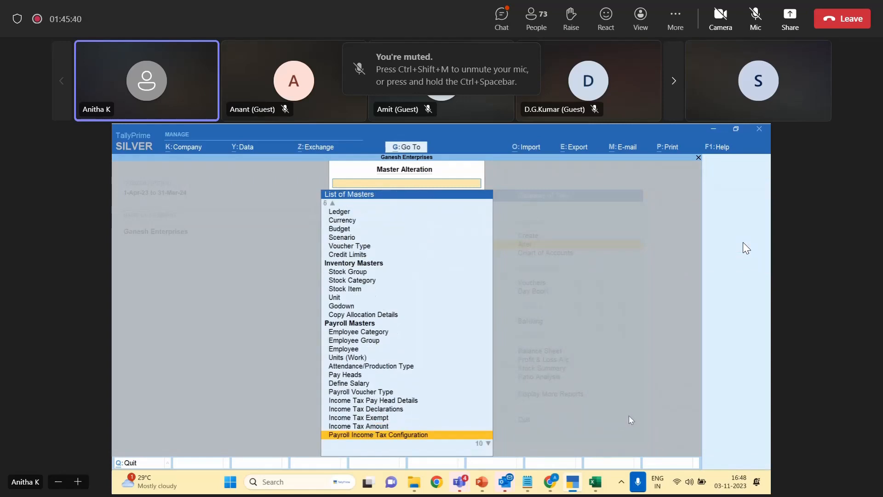
{"action": "key", "text": "Up"}
{"action": "key", "text": "Up"}
{"action": "key", "text": "Return"}
{"action": "key", "text": "Return"}
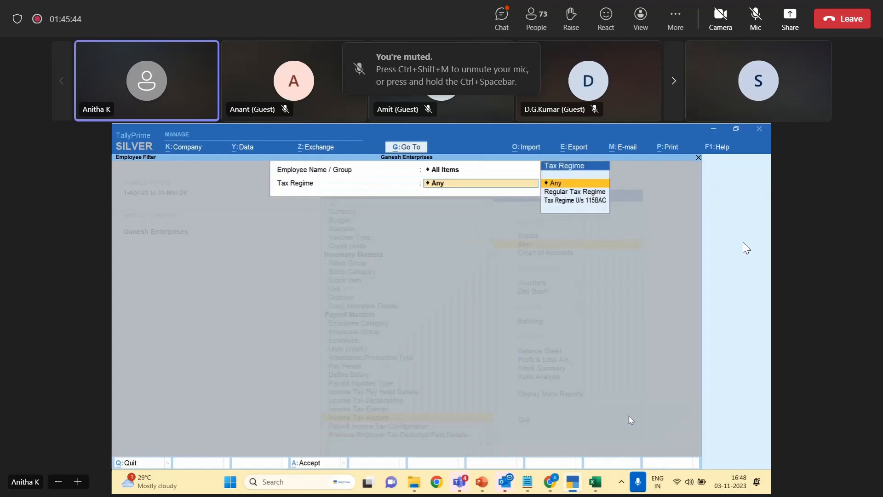
{"action": "key", "text": "Return"}
Enter a 10,000 per month tax override for the first employee, effective 1-4-2023 to 3-6-2023, and return to the masters list without saving.
{"action": "type", "text": "1"}
{"action": "key", "text": "Return"}
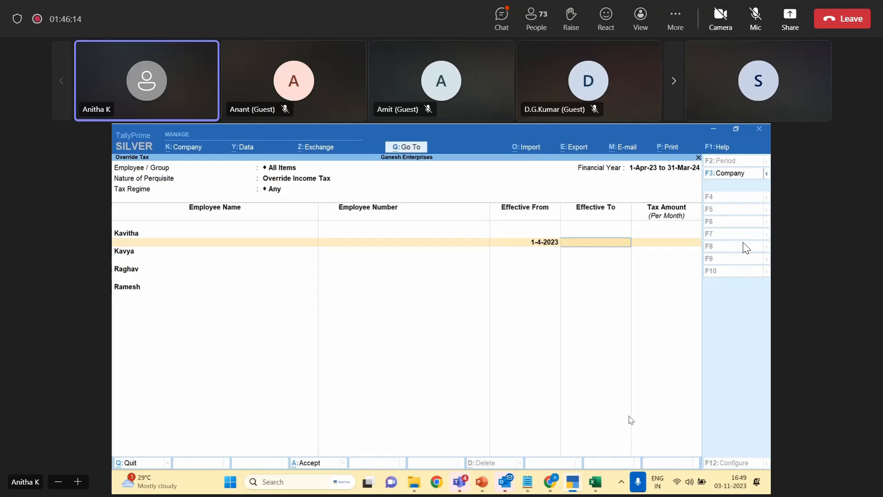
{"action": "type", "text": "1-"}
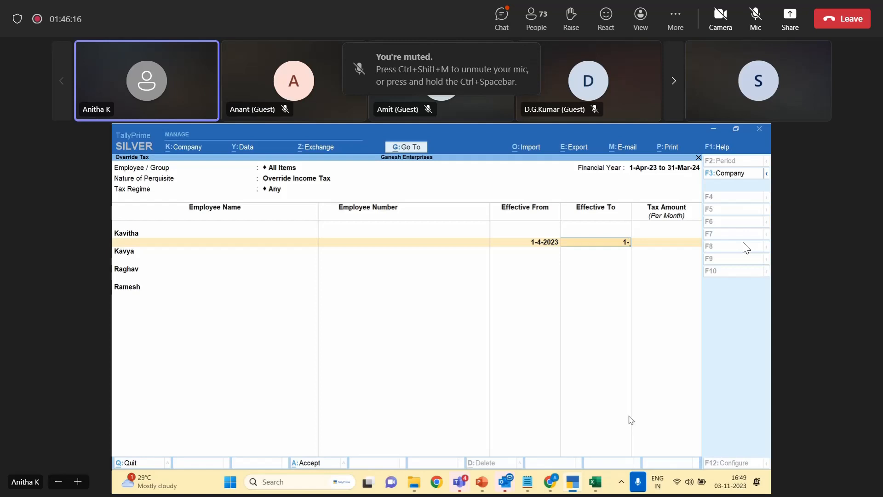
{"action": "key", "text": "BackSpace"}
{"action": "key", "text": "BackSpace"}
{"action": "type", "text": "3-6"}
{"action": "key", "text": "Return"}
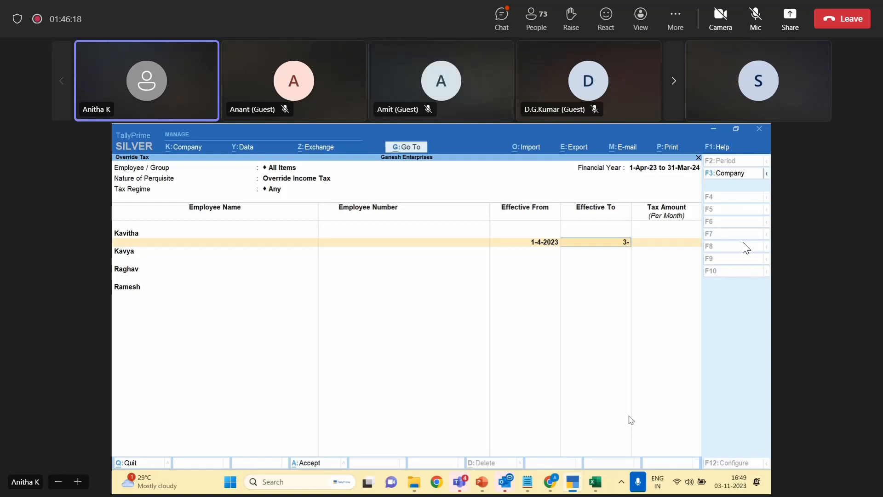
{"action": "type", "text": "10,000"}
{"action": "key", "text": "Return"}
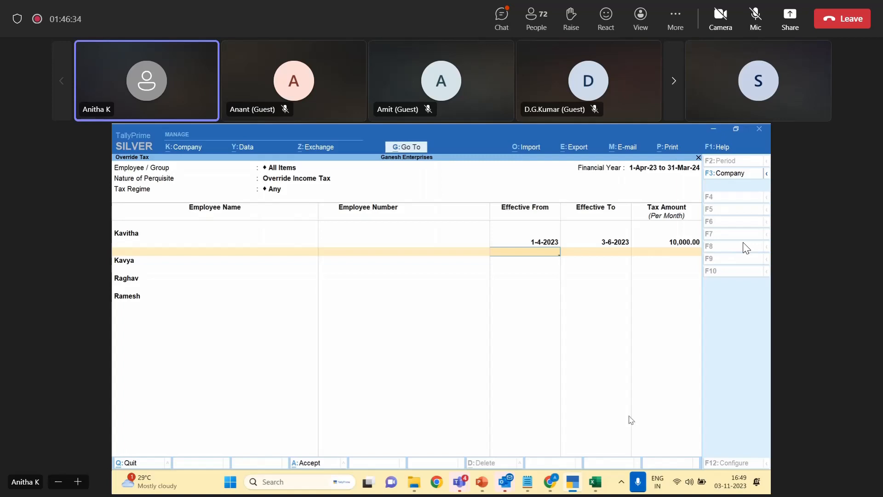
{"action": "key", "text": "Escape"}
{"action": "key", "text": "Return"}
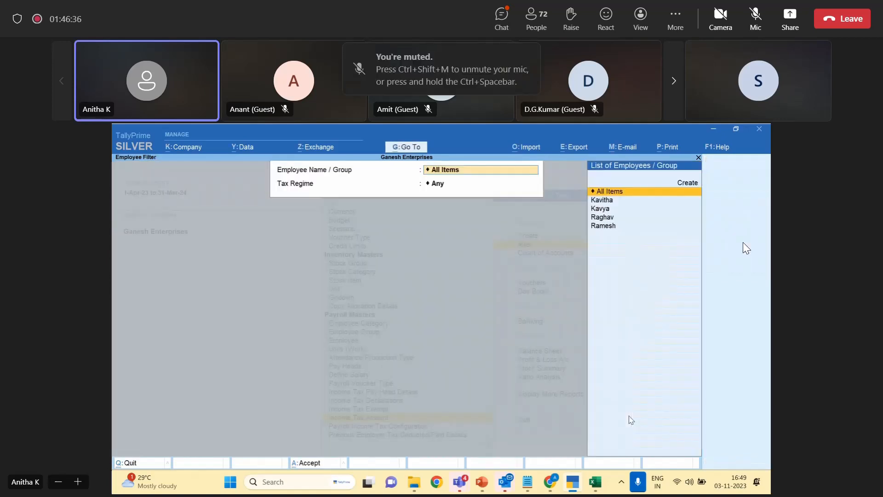
{"action": "key", "text": "BackSpace"}
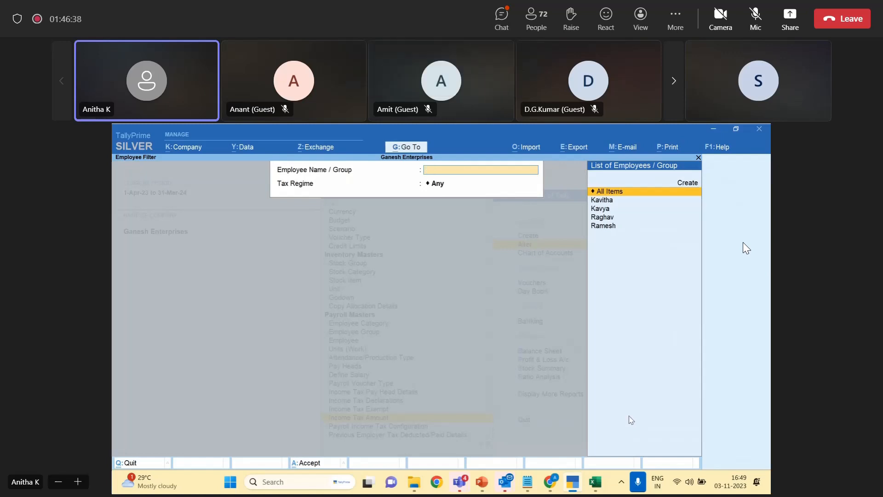
{"action": "key", "text": "Escape"}
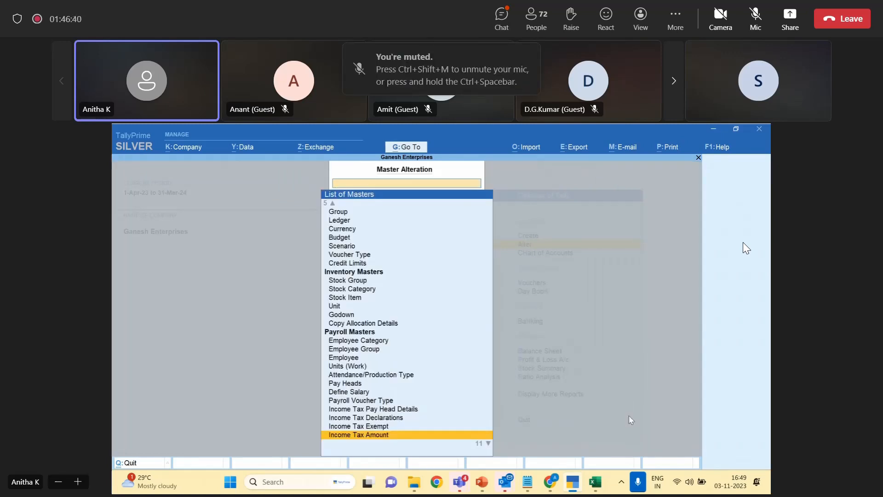
View the Previous Employer Tax Deducted/Paid Details form for the first employee, and quit it without entries.
{"action": "key", "text": "Down"}
{"action": "key", "text": "Down"}
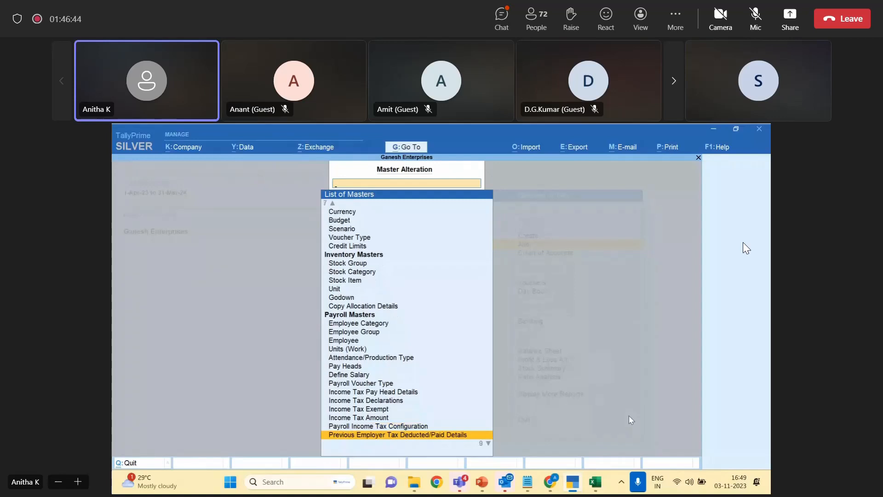
{"action": "key", "text": "Return"}
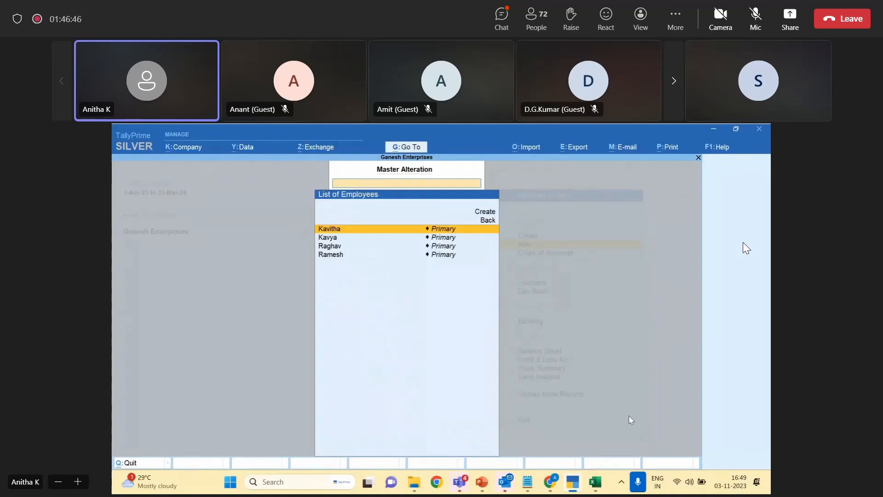
{"action": "key", "text": "Return"}
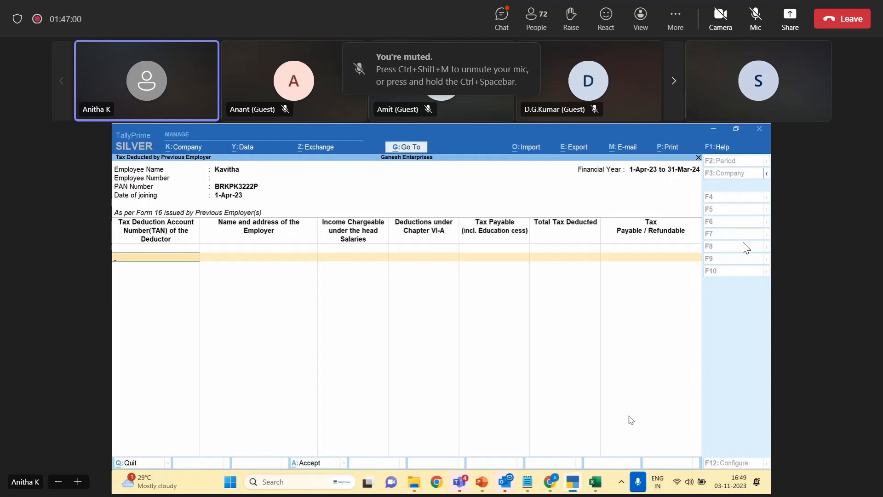
{"action": "key", "text": "Escape"}
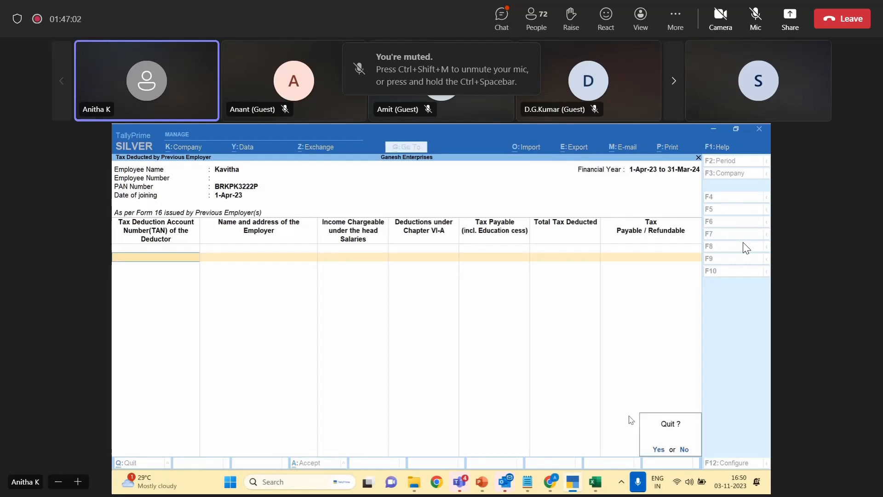
{"action": "key", "text": "Return"}
Look through the income tax and previous employer entries among the payroll masters, and return to the Gateway of Tally.
{"action": "key", "text": "Down"}
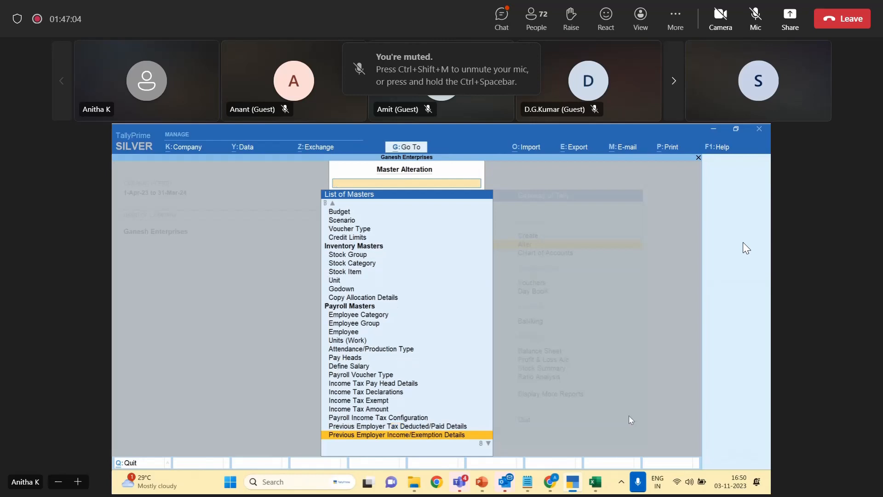
{"action": "key", "text": "Down"}
{"action": "key", "text": "Down"}
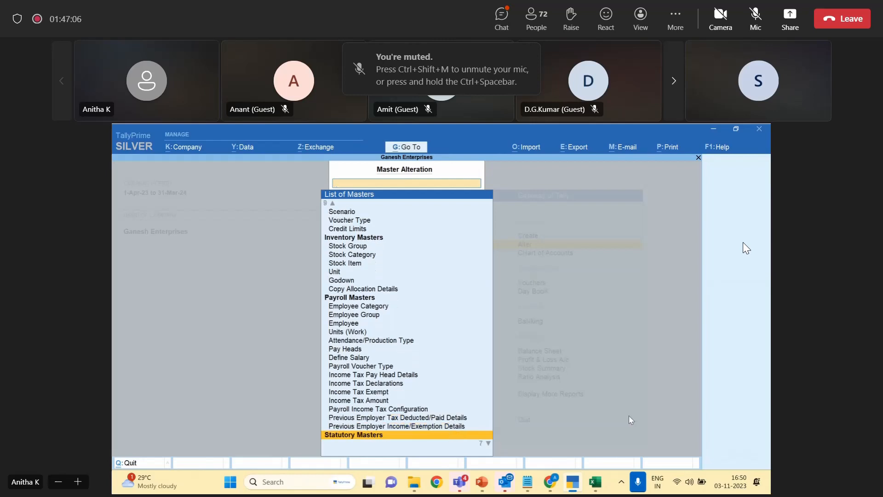
{"action": "key", "text": "Up"}
{"action": "key", "text": "Up"}
{"action": "key", "text": "Up"}
{"action": "key", "text": "Up"}
{"action": "key", "text": "Up"}
{"action": "key", "text": "Up"}
{"action": "key", "text": "Up"}
{"action": "key", "text": "Up"}
{"action": "key", "text": "Up"}
{"action": "key", "text": "Up"}
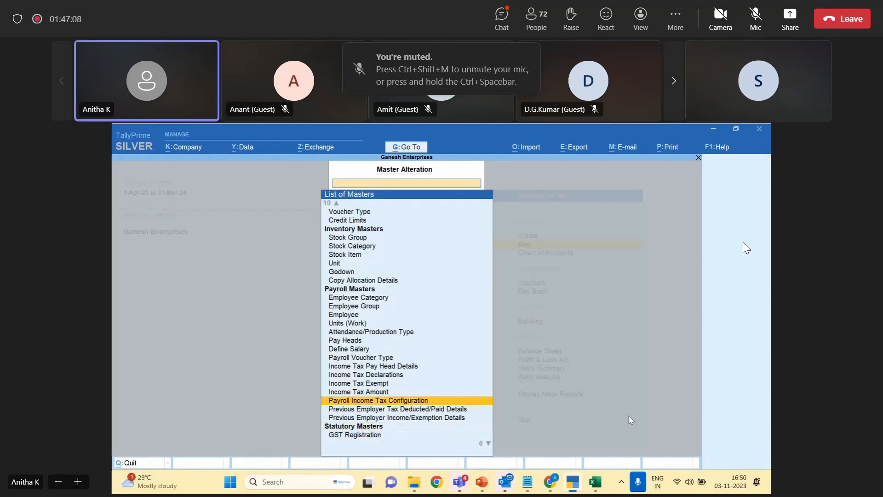
{"action": "key", "text": "Down"}
{"action": "key", "text": "Down"}
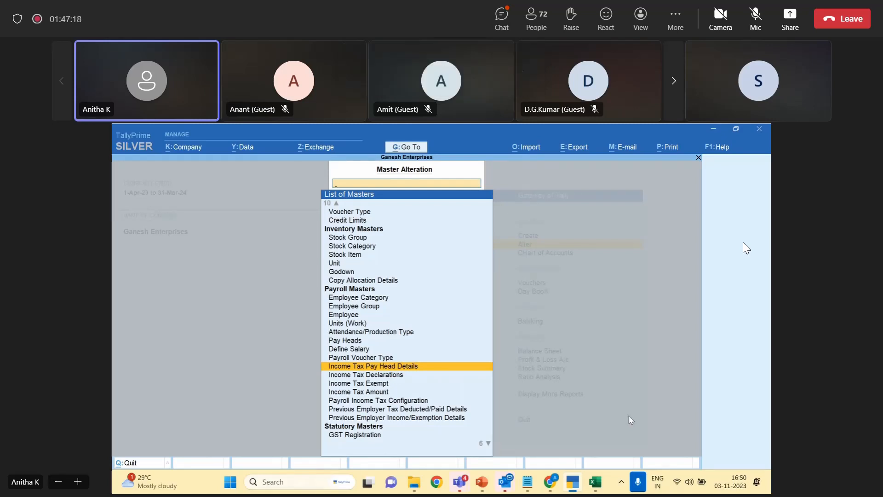
{"action": "key", "text": "Escape"}
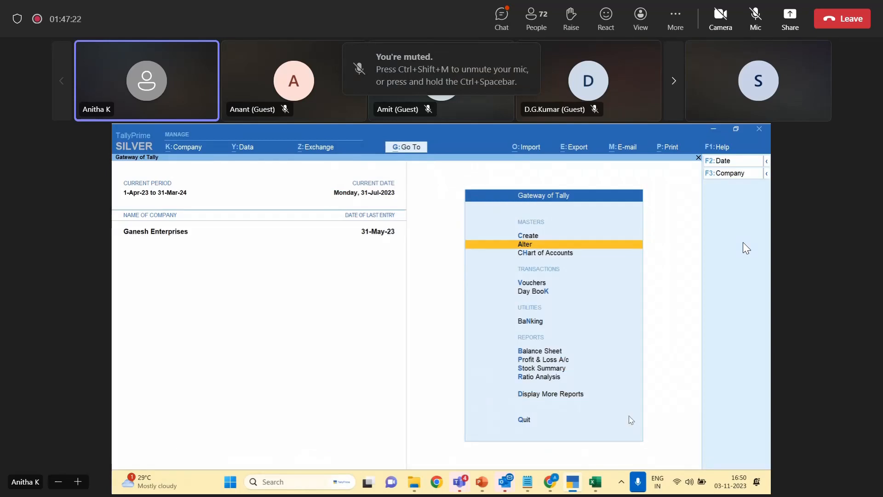
Open the Income Tax reports from the statutory payroll reports.
{"action": "key", "text": "d"}
{"action": "key", "text": "s"}
{"action": "key", "text": "Down"}
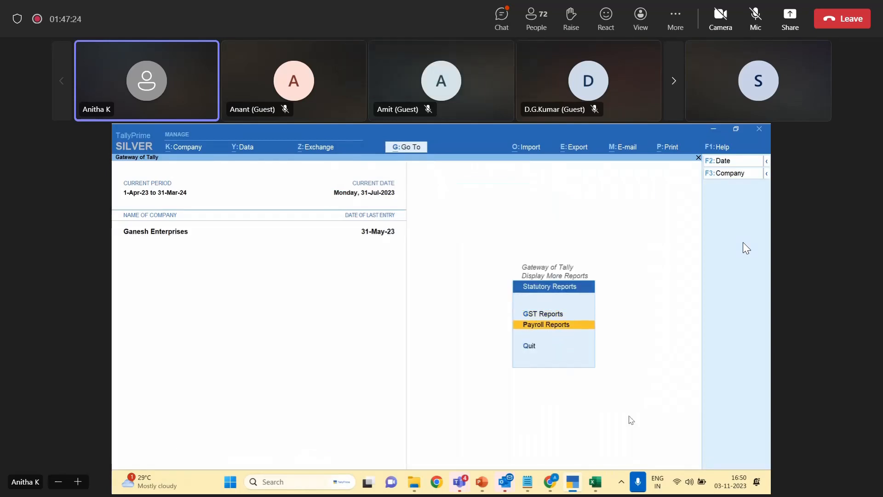
{"action": "key", "text": "Return"}
{"action": "key", "text": "Down"}
{"action": "key", "text": "Down"}
{"action": "key", "text": "Down"}
{"action": "key", "text": "Down"}
{"action": "key", "text": "Down"}
{"action": "key", "text": "Down"}
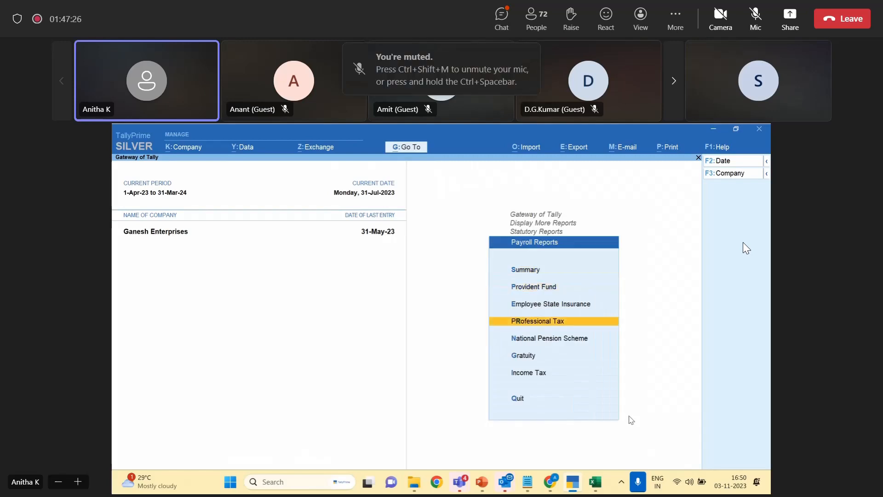
{"action": "key", "text": "Return"}
{"action": "key", "text": "Return"}
{"action": "key", "text": "Down"}
{"action": "key", "text": "Return"}
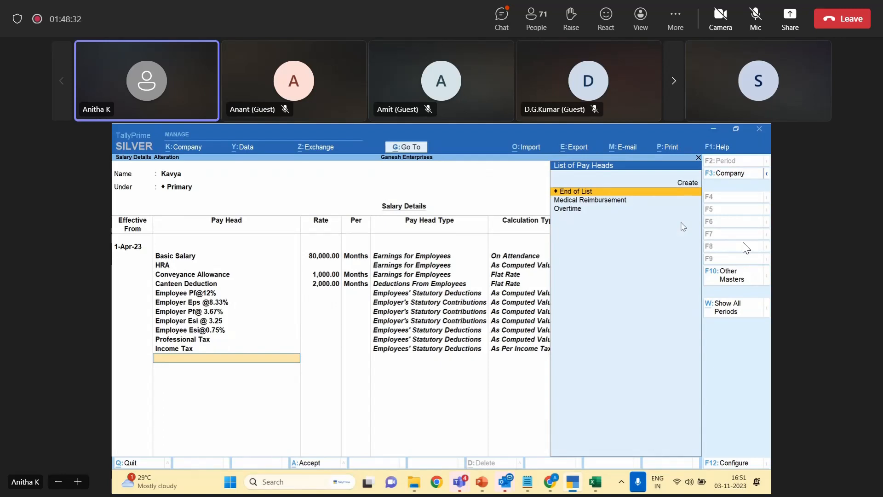
Check the Income Tax pay head's statutory pay type, and accept the pay head and the second employee's salary details.
{"action": "key", "text": "Return"}
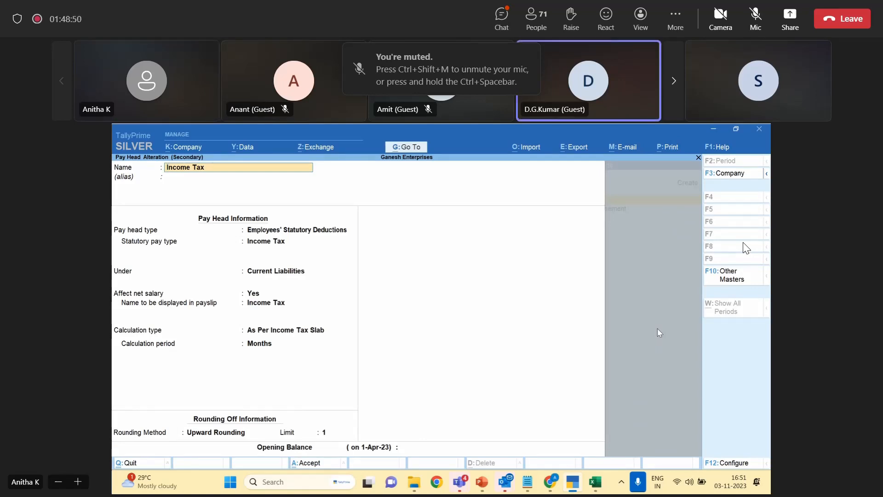
{"action": "key", "text": "Return"}
{"action": "key", "text": "Return"}
{"action": "key", "text": "Return"}
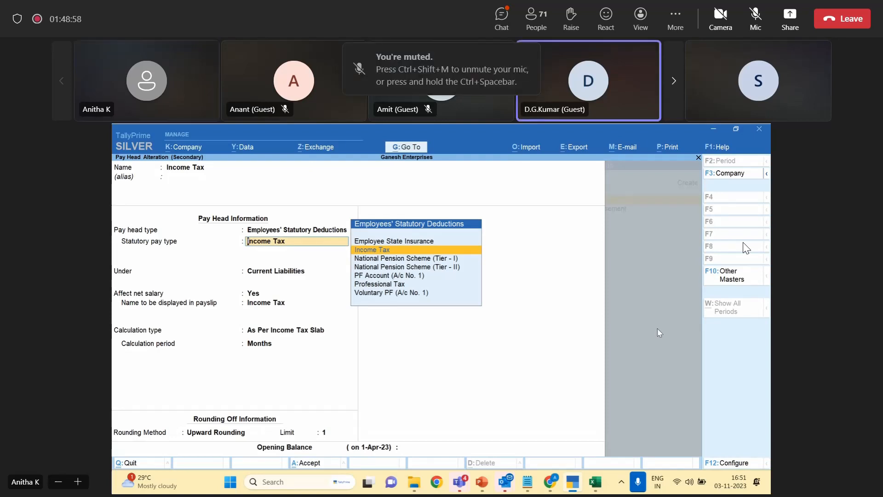
{"action": "key", "text": "BackSpace"}
{"action": "key", "text": "Return"}
{"action": "key", "text": "ctrl+a"}
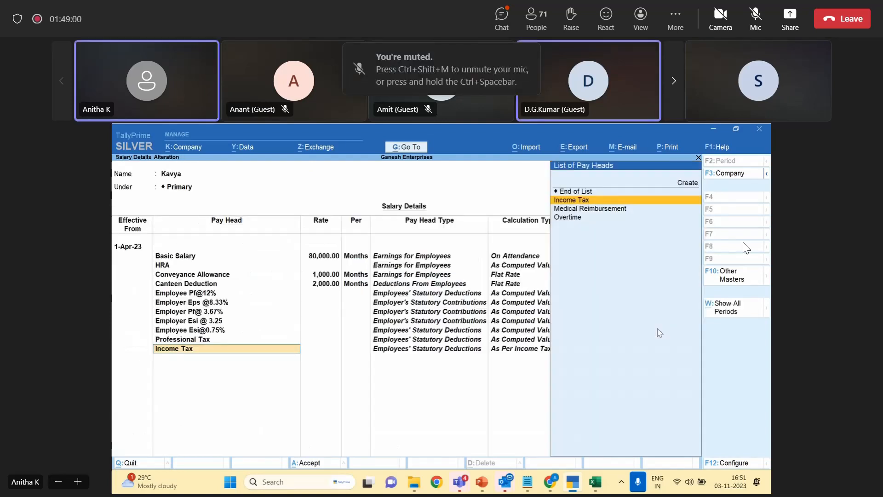
{"action": "key", "text": "BackSpace"}
{"action": "key", "text": "ctrl+a"}
{"action": "key", "text": "Escape"}
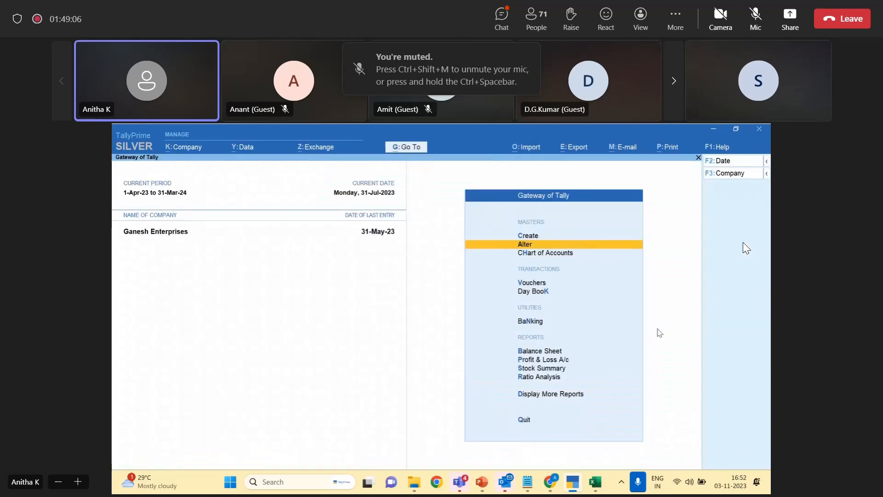
Start a new attendance voucher and set its date to 30-Jun-23.
{"action": "key", "text": "ctrl+F5"}
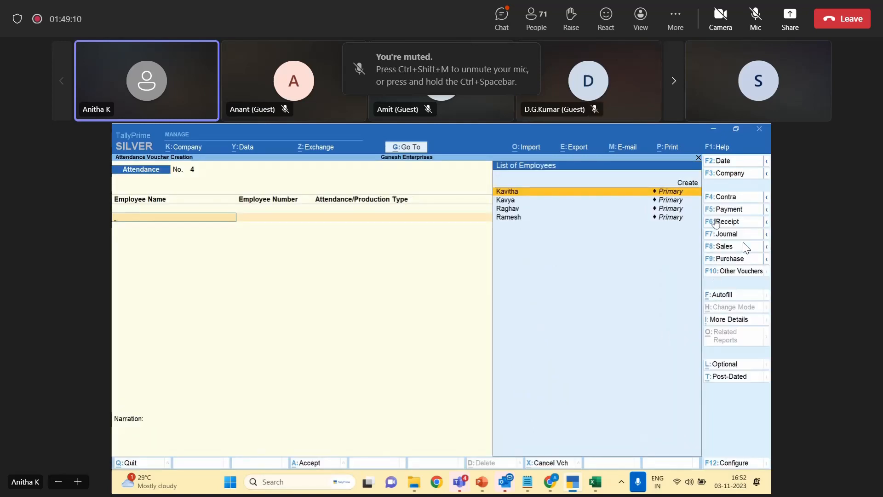
{"action": "left_click", "coordinate": [725, 162]}
{"action": "type", "text": "30"}
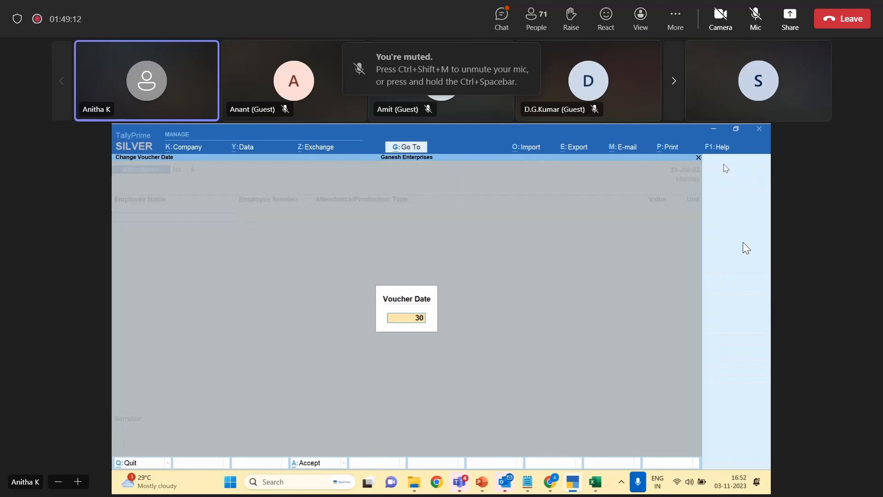
{"action": "key", "text": "Return"}
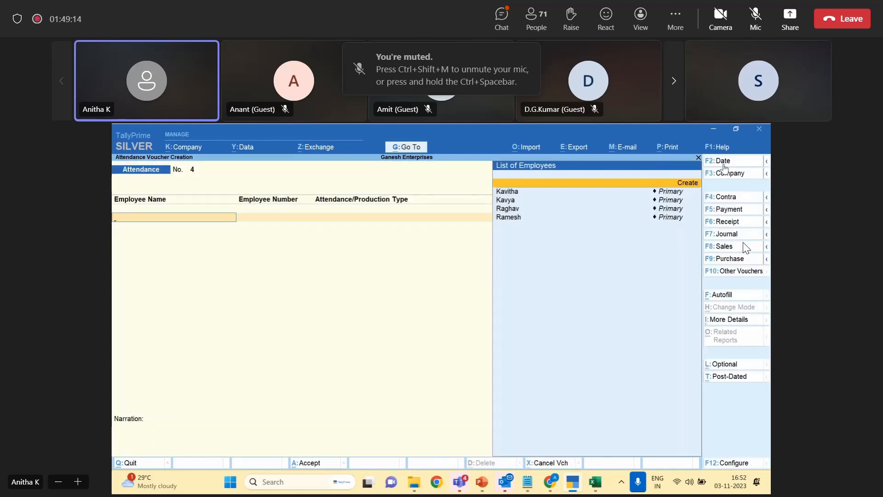
Record 30 days of Present attendance for the second employee in the list, and save the attendance voucher.
{"action": "key", "text": "Down"}
{"action": "key", "text": "Down"}
{"action": "key", "text": "Return"}
{"action": "key", "text": "Down"}
{"action": "key", "text": "Down"}
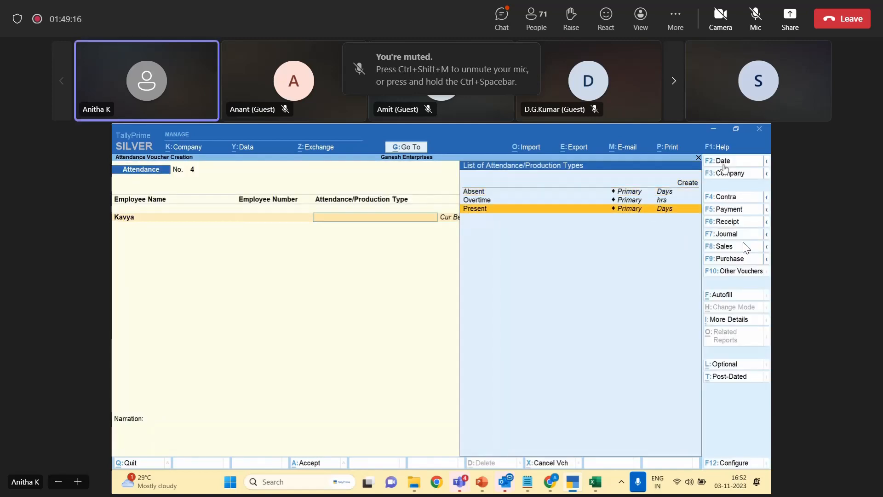
{"action": "key", "text": "Return"}
{"action": "type", "text": "30"}
{"action": "key", "text": "Return"}
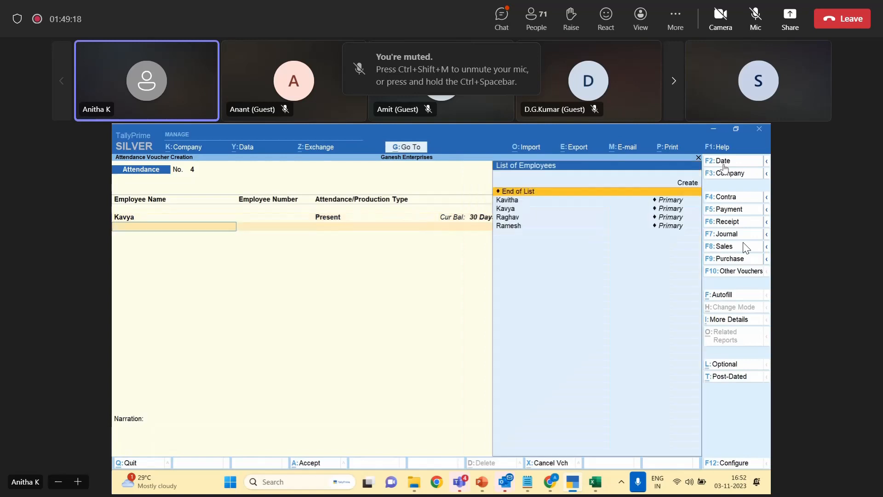
{"action": "key", "text": "Return"}
{"action": "key", "text": "Return"}
{"action": "key", "text": "Return"}
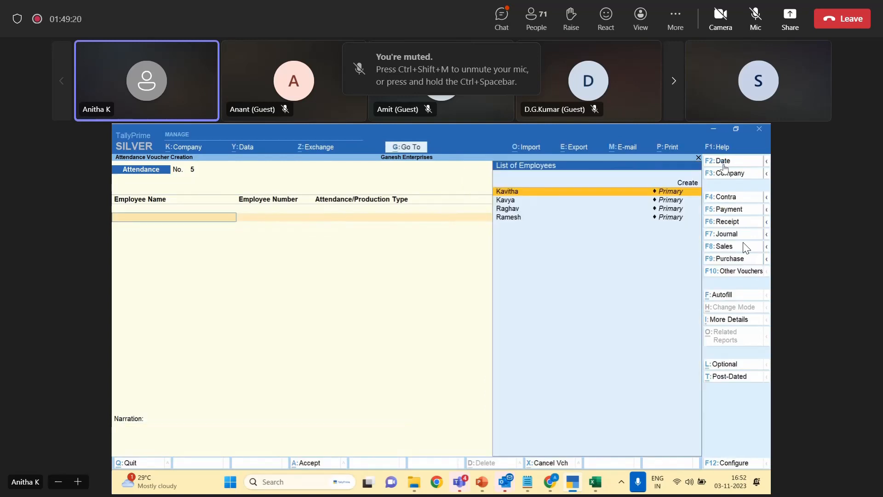
Start a payroll voucher and set its payroll autofill to process Salary, with income tax computed on the Declared Value.
{"action": "left_click", "coordinate": [733, 274]}
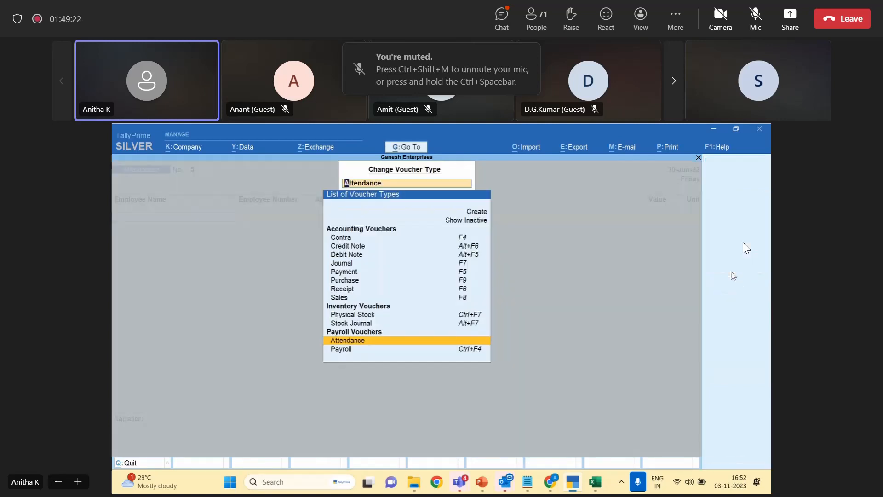
{"action": "key", "text": "Down"}
{"action": "key", "text": "Return"}
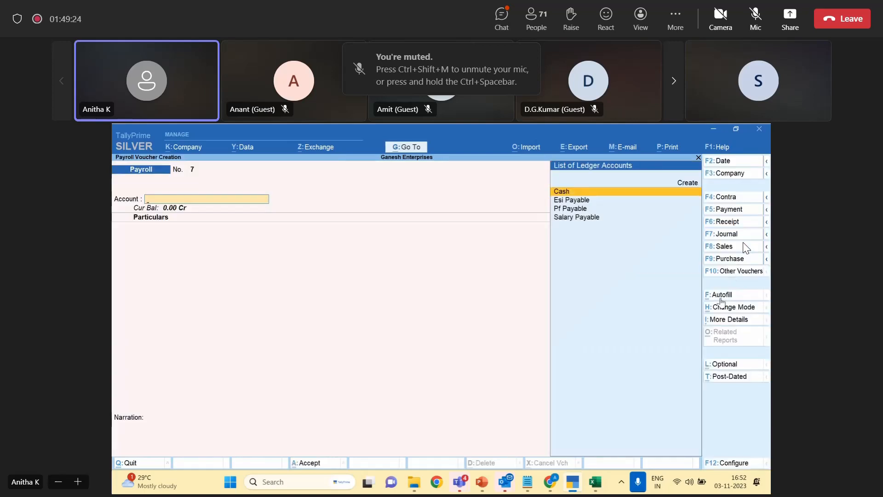
{"action": "left_click", "coordinate": [721, 298]}
{"action": "key", "text": "Return"}
{"action": "key", "text": "Down"}
{"action": "key", "text": "Down"}
{"action": "key", "text": "Down"}
{"action": "key", "text": "Down"}
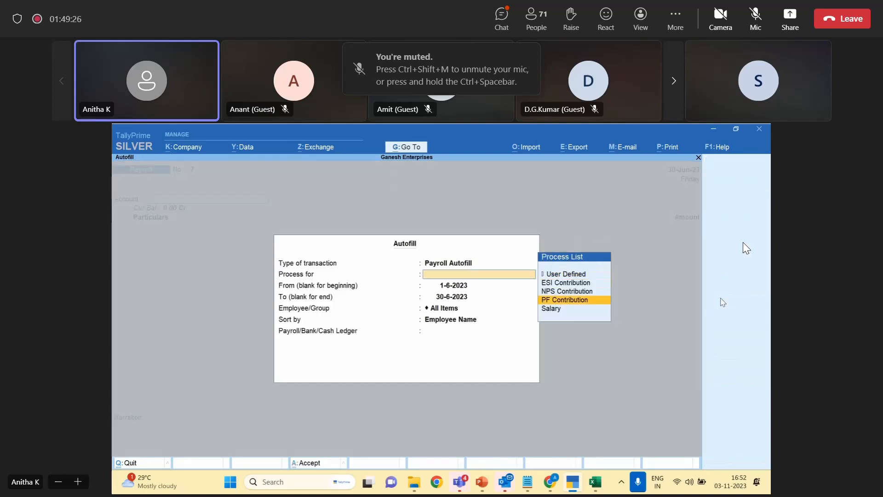
{"action": "key", "text": "Return"}
{"action": "key", "text": "Return"}
{"action": "key", "text": "Return"}
{"action": "key", "text": "BackSpace"}
{"action": "key", "text": "BackSpace"}
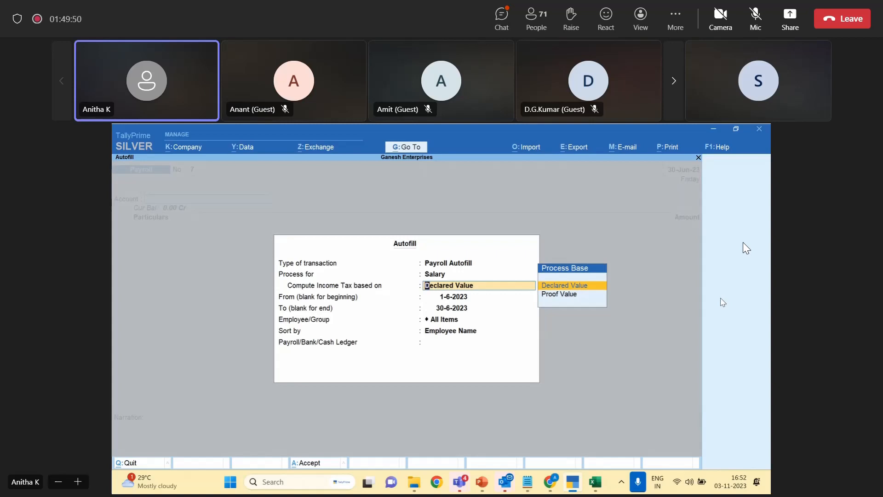
{"action": "key", "text": "Return"}
Autofill the second employee's salary for 1-6-2023 to 30-6-2023 against the Salary Payable ledger, and save the payroll voucher.
{"action": "key", "text": "Return"}
{"action": "key", "text": "Return"}
{"action": "key", "text": "Down"}
{"action": "key", "text": "Down"}
{"action": "key", "text": "Return"}
{"action": "key", "text": "Return"}
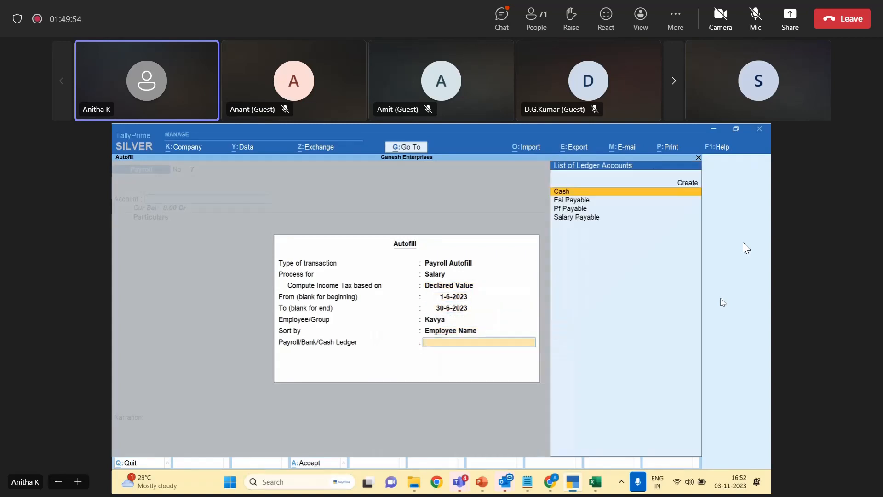
{"action": "key", "text": "Down"}
{"action": "key", "text": "Down"}
{"action": "key", "text": "Down"}
{"action": "key", "text": "Return"}
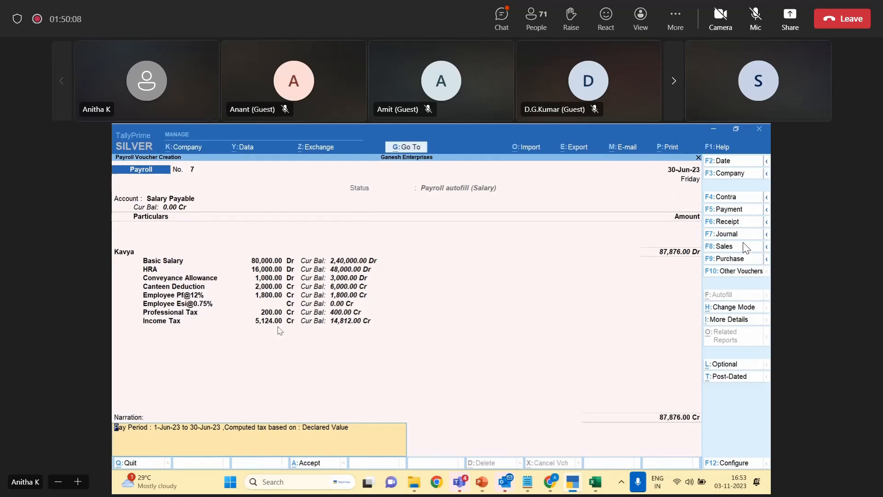
{"action": "key", "text": "Return"}
{"action": "key", "text": "y"}
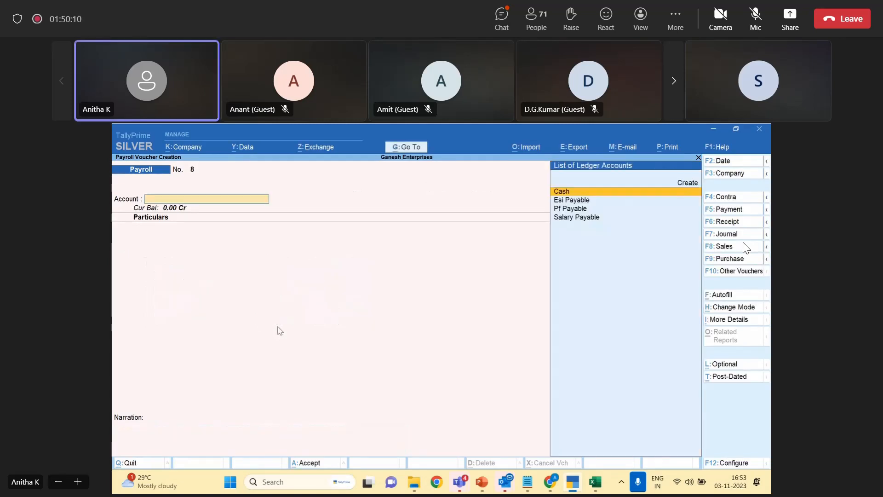
Start a payment voucher and set its payroll autofill to process the Income Tax Challan.
{"action": "left_click", "coordinate": [724, 212]}
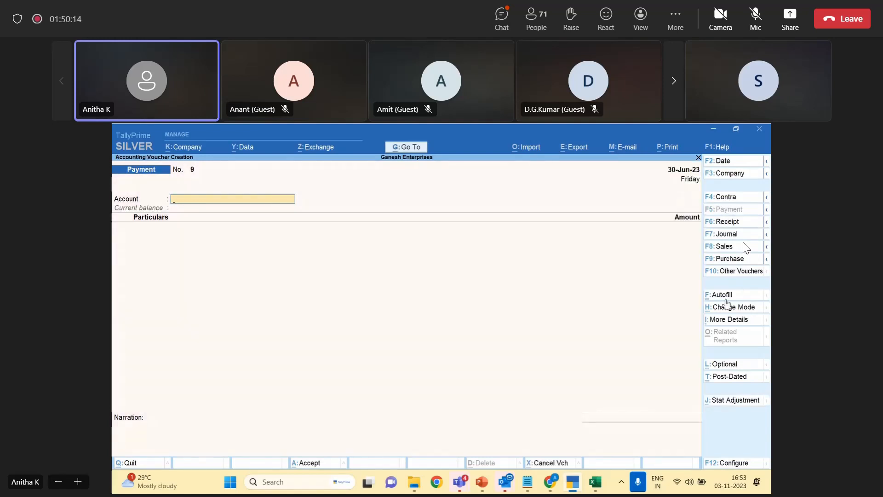
{"action": "left_click", "coordinate": [725, 298]}
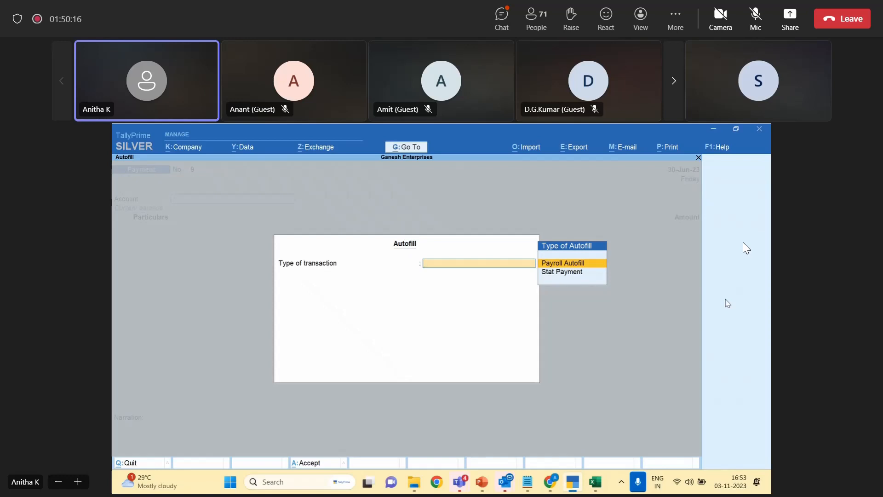
{"action": "key", "text": "Return"}
{"action": "key", "text": "Up"}
{"action": "key", "text": "Up"}
{"action": "key", "text": "Up"}
{"action": "key", "text": "Up"}
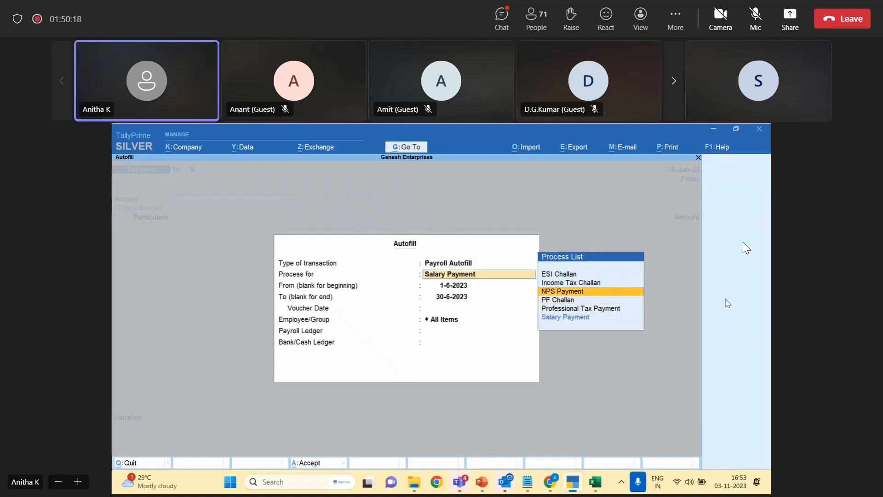
{"action": "key", "text": "Return"}
Autofill the challan payment for 1-6-2023 to 30-6-2023, voucher date 30-6-2023, all employees, with the Income Tax and Cash ledgers.
{"action": "key", "text": "Return"}
{"action": "key", "text": "Return"}
{"action": "key", "text": "Return"}
{"action": "key", "text": "Return"}
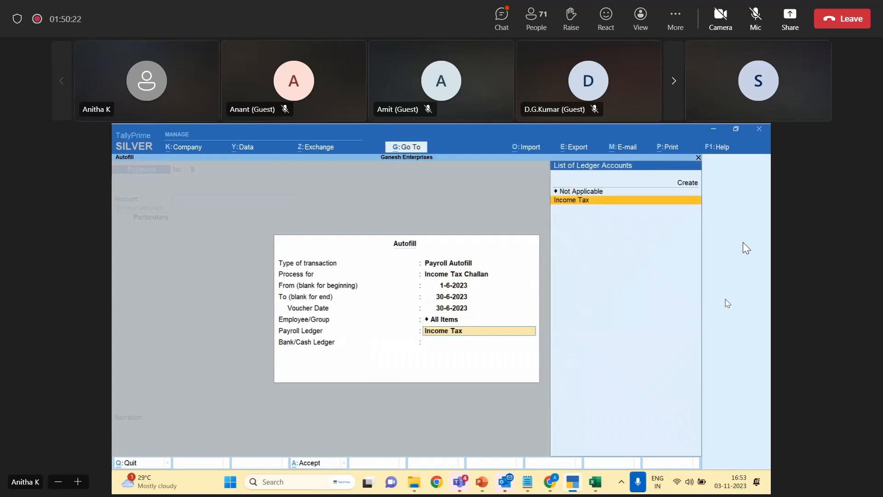
{"action": "key", "text": "Return"}
{"action": "key", "text": "Return"}
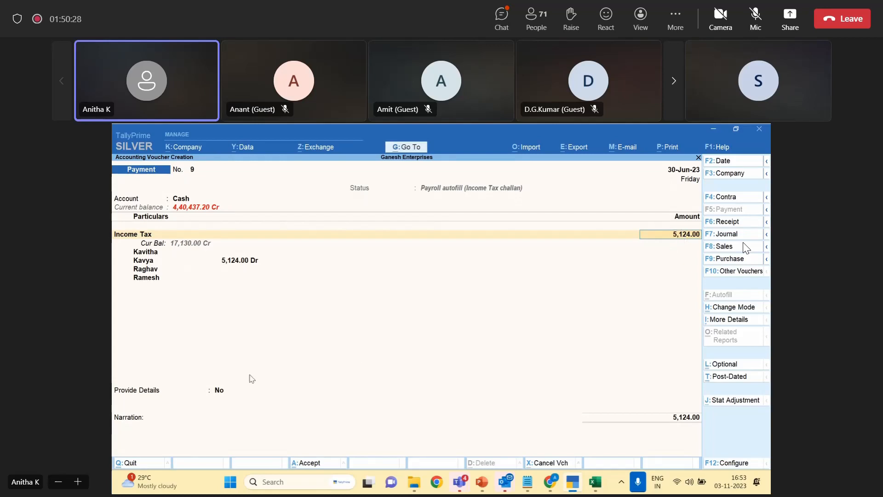
Set Provide Details to Yes, accept the income tax challan details, and leave the payment voucher.
{"action": "left_click", "coordinate": [220, 391]}
{"action": "key", "text": "y"}
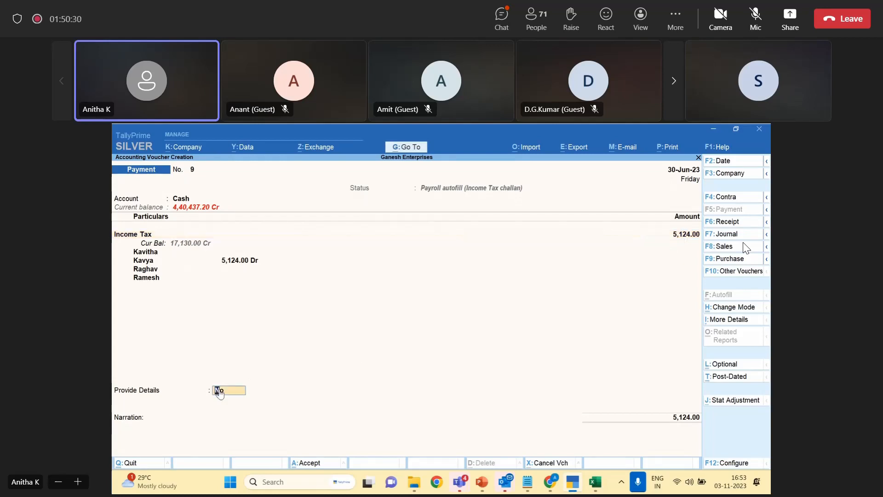
{"action": "key", "text": "Return"}
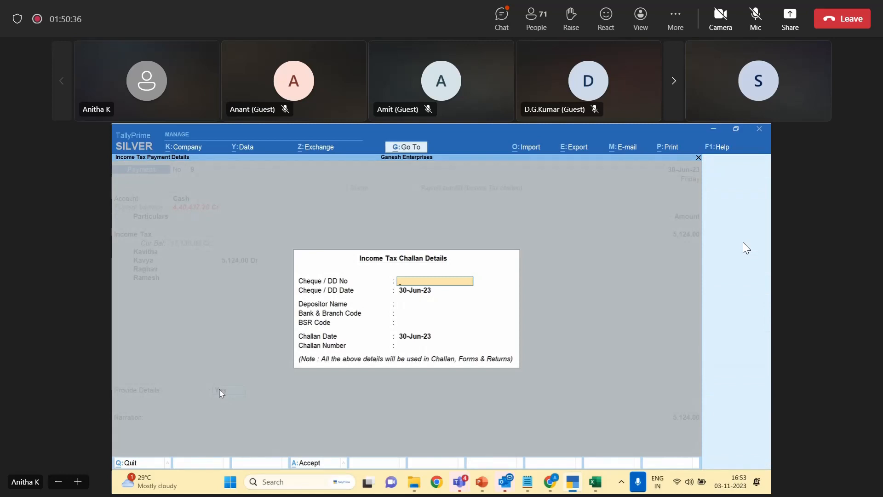
{"action": "key", "text": "Escape"}
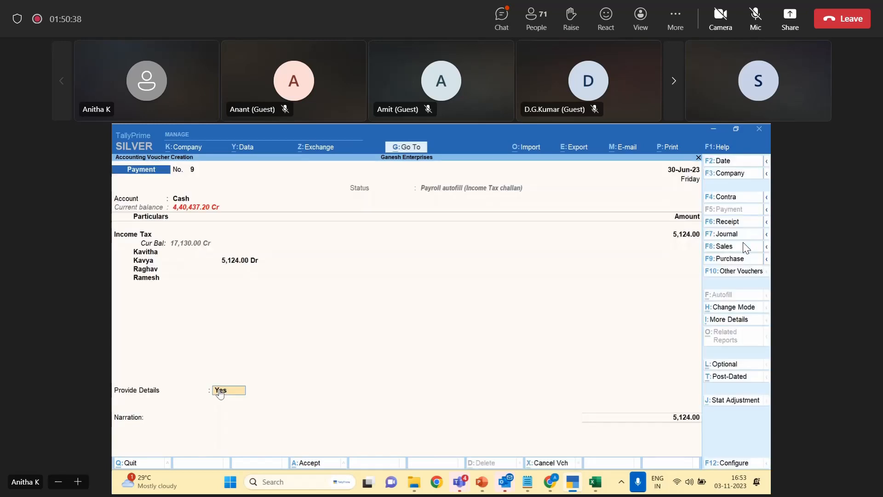
{"action": "key", "text": "Return"}
{"action": "key", "text": "Return"}
{"action": "key", "text": "Return"}
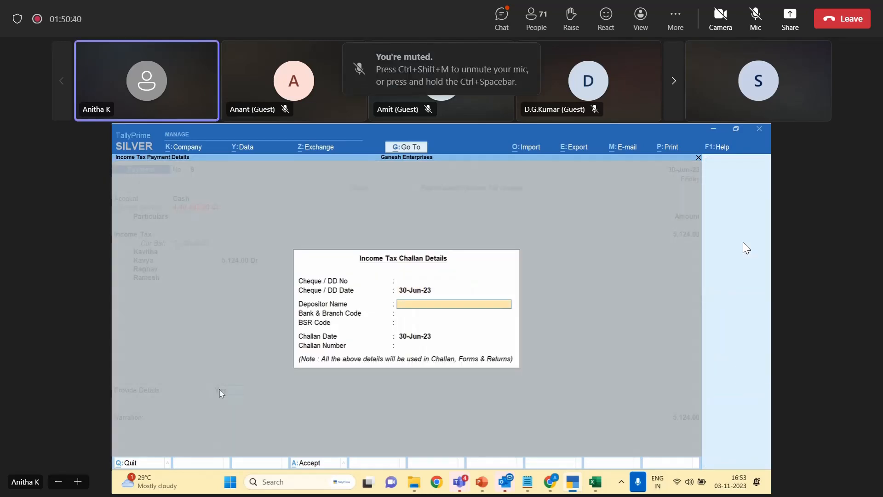
{"action": "key", "text": "ctrl+a"}
{"action": "key", "text": "Escape"}
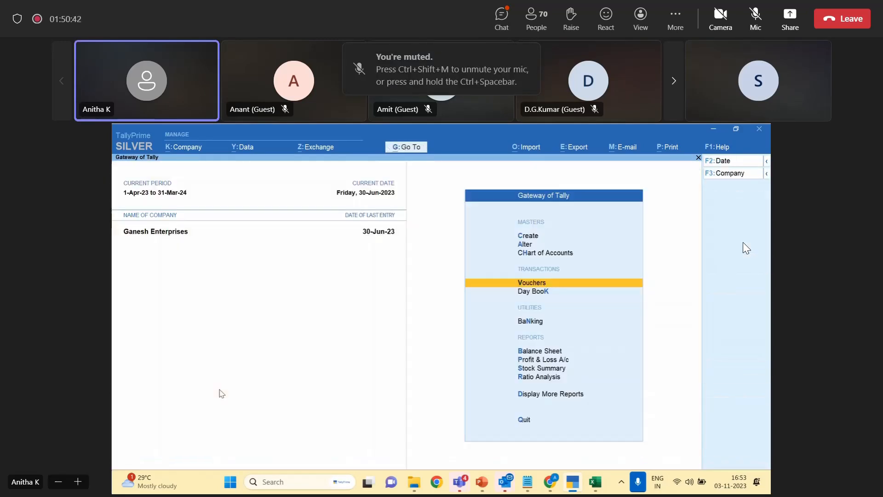
Open the Income Tax report menu under the statutory payroll reports.
{"action": "key", "text": "d"}
{"action": "key", "text": "u"}
{"action": "key", "text": "Down"}
{"action": "key", "text": "Return"}
{"action": "key", "text": "Down"}
{"action": "key", "text": "Down"}
{"action": "key", "text": "Down"}
{"action": "key", "text": "Down"}
{"action": "key", "text": "Down"}
{"action": "key", "text": "Down"}
{"action": "key", "text": "Return"}
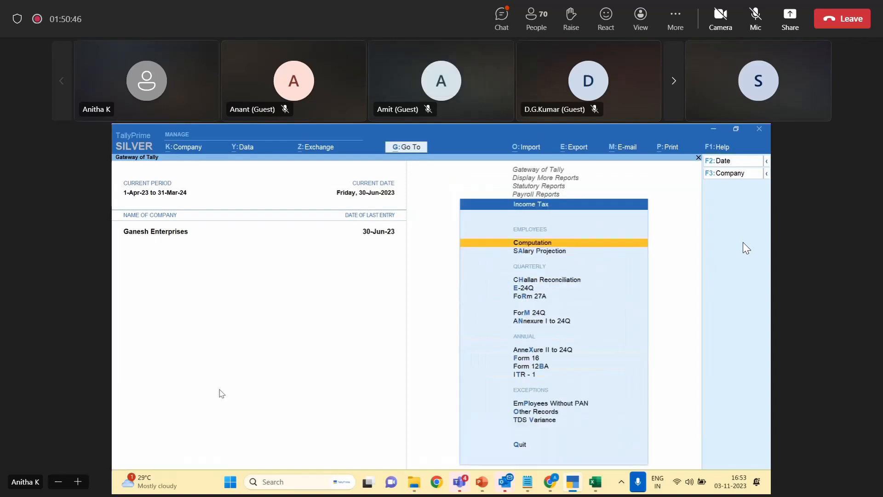
Review the second employee's income tax computation down to the tax deducted section, and close the reports.
{"action": "key", "text": "Return"}
{"action": "key", "text": "Down"}
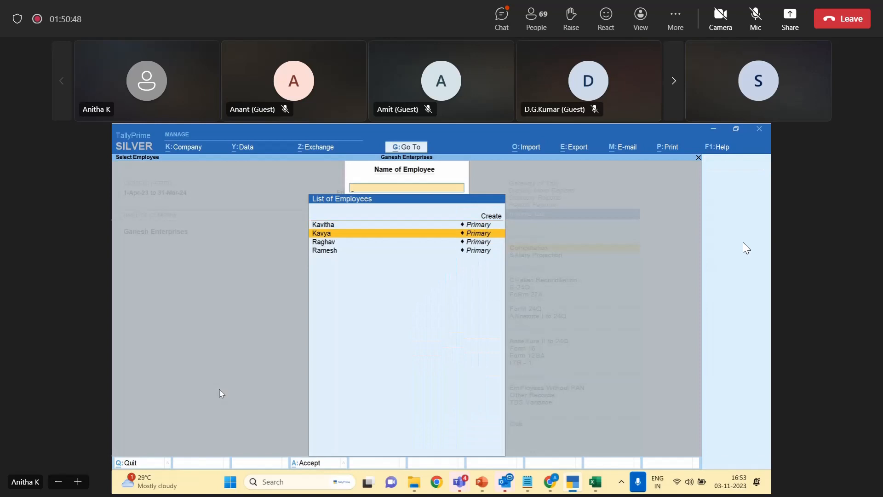
{"action": "key", "text": "Return"}
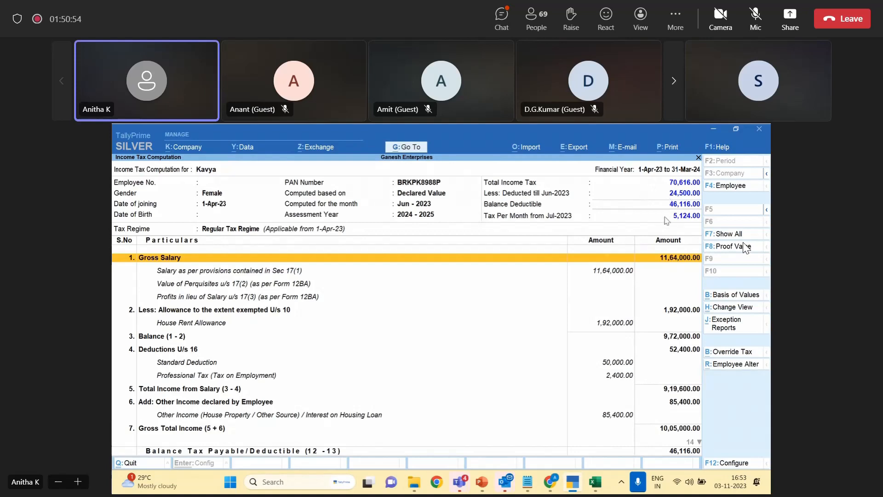
{"action": "key", "text": "Down"}
{"action": "key", "text": "Return"}
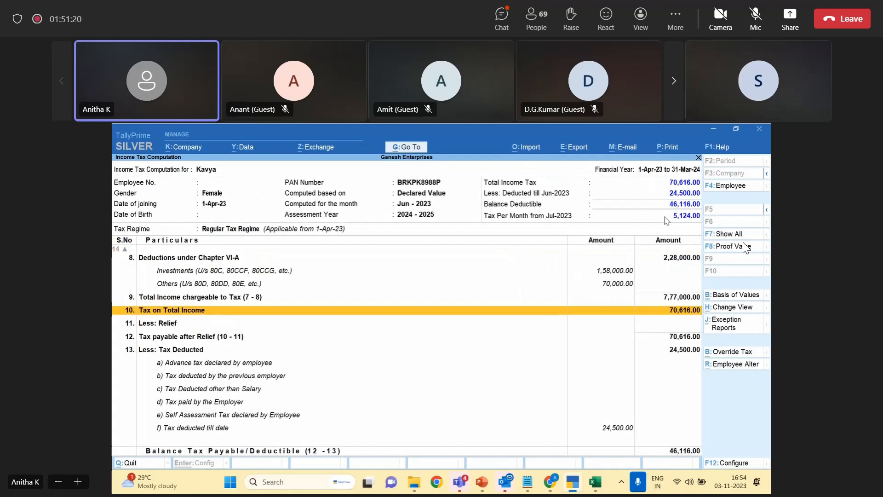
{"action": "left_click", "coordinate": [751, 187]}
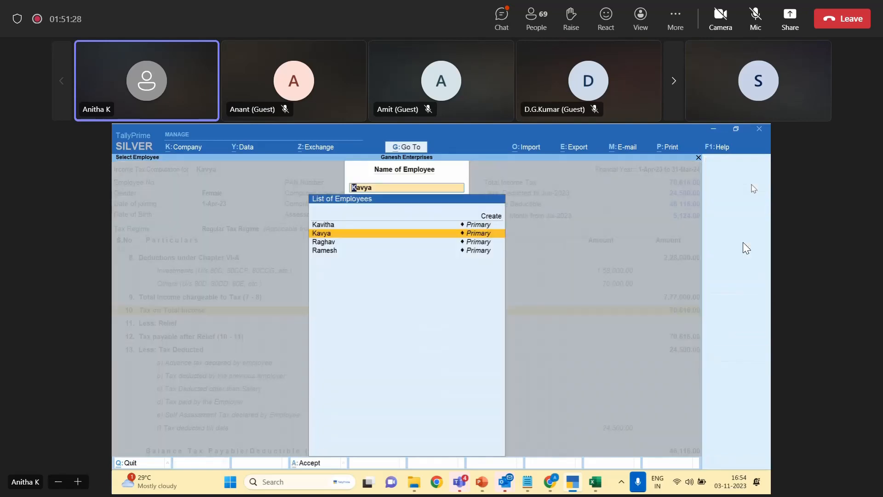
{"action": "key", "text": "Escape"}
{"action": "key", "text": "F4"}
{"action": "key", "text": "Escape"}
{"action": "key", "text": "Escape"}
{"action": "key", "text": "Escape"}
{"action": "key", "text": "Escape"}
{"action": "key", "text": "Escape"}
{"action": "key", "text": "Escape"}
Open the list of employees for master alteration.
{"action": "key", "text": "a"}
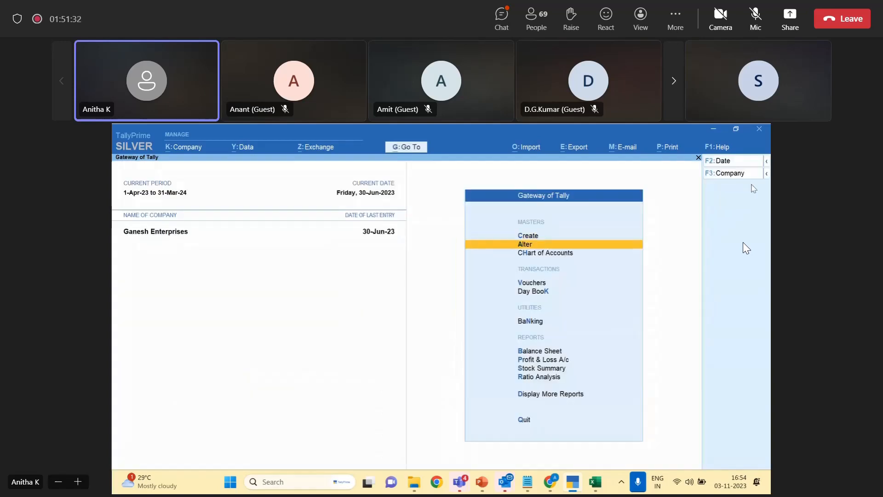
{"action": "key", "text": "Down"}
{"action": "key", "text": "Down"}
{"action": "key", "text": "Down"}
{"action": "key", "text": "Down"}
{"action": "key", "text": "Down"}
{"action": "key", "text": "Down"}
{"action": "key", "text": "Down"}
{"action": "key", "text": "Down"}
{"action": "key", "text": "Down"}
{"action": "key", "text": "Down"}
{"action": "key", "text": "Down"}
{"action": "key", "text": "Down"}
{"action": "key", "text": "Down"}
{"action": "key", "text": "Down"}
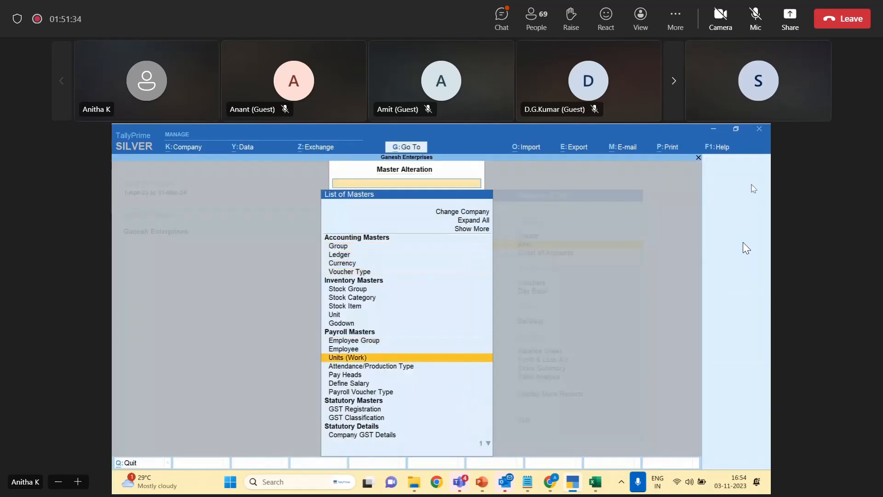
{"action": "key", "text": "Up"}
{"action": "key", "text": "Up"}
{"action": "key", "text": "Up"}
{"action": "key", "text": "Up"}
{"action": "key", "text": "Return"}
{"action": "key", "text": "Return"}
{"action": "key", "text": "Return"}
{"action": "key", "text": "Return"}
{"action": "key", "text": "Return"}
{"action": "key", "text": "Return"}
{"action": "key", "text": "Return"}
{"action": "key", "text": "Return"}
{"action": "key", "text": "Return"}
{"action": "key", "text": "Return"}
{"action": "key", "text": "Return"}
{"action": "key", "text": "Return"}
{"action": "key", "text": "Return"}
{"action": "key", "text": "Return"}
{"action": "key", "text": "Return"}
{"action": "key", "text": "Return"}
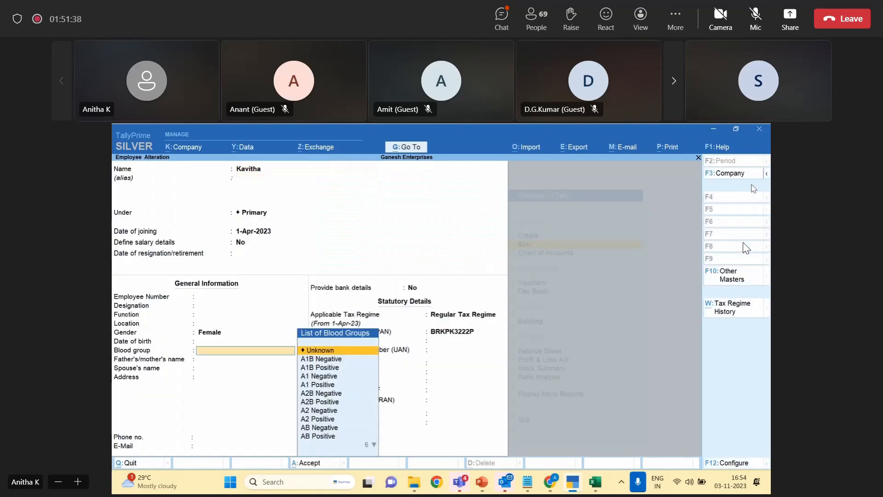
{"action": "key", "text": "Escape"}
Set the second employee's applicable tax regime to Tax Regime U/s 115BAC from 1-Apr-23, and save the employee master.
{"action": "key", "text": "Down"}
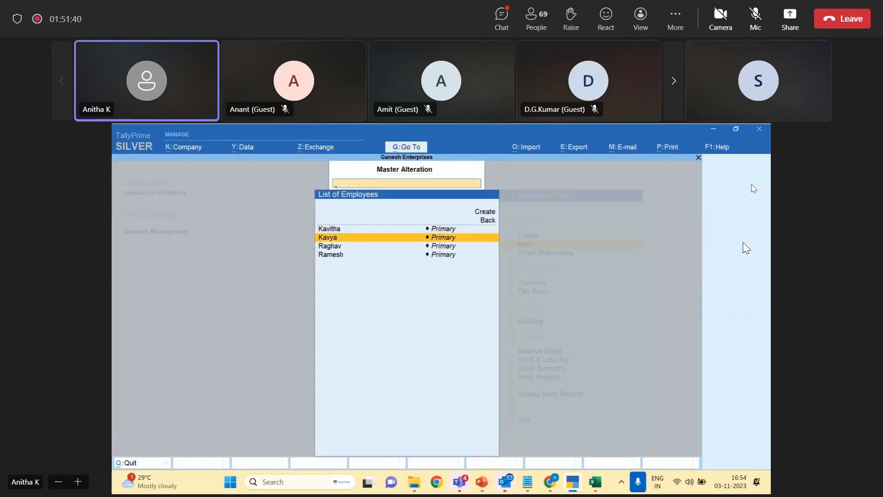
{"action": "key", "text": "Return"}
{"action": "key", "text": "Return"}
{"action": "key", "text": "Return"}
{"action": "key", "text": "Return"}
{"action": "key", "text": "Return"}
{"action": "key", "text": "Return"}
{"action": "key", "text": "Return"}
{"action": "key", "text": "Return"}
{"action": "key", "text": "Return"}
{"action": "key", "text": "Return"}
{"action": "key", "text": "Return"}
{"action": "key", "text": "Return"}
{"action": "key", "text": "Return"}
{"action": "key", "text": "Return"}
{"action": "key", "text": "Return"}
{"action": "key", "text": "Return"}
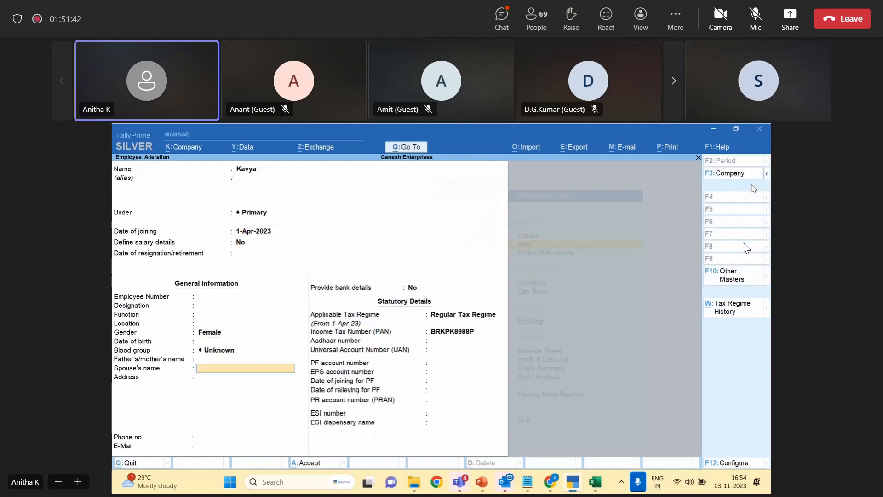
{"action": "key", "text": "Return"}
{"action": "key", "text": "Return"}
{"action": "key", "text": "Down"}
{"action": "key", "text": "Return"}
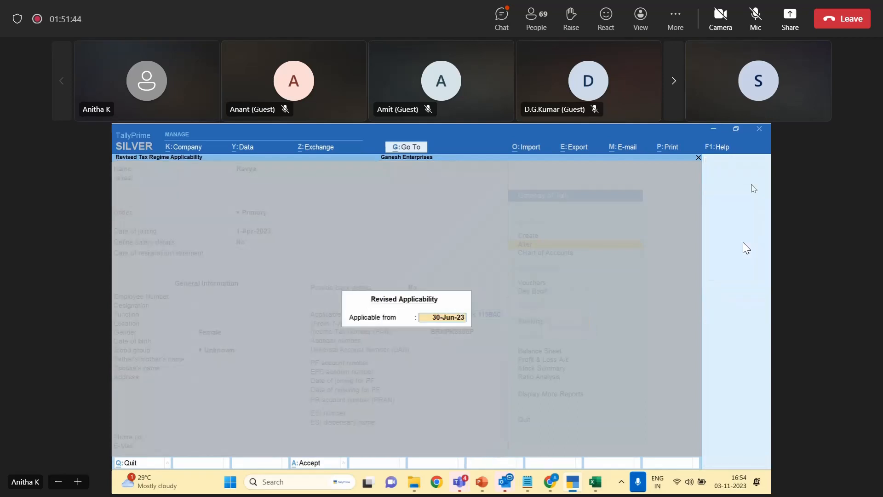
{"action": "type", "text": "1-APR-23"}
{"action": "key", "text": "Return"}
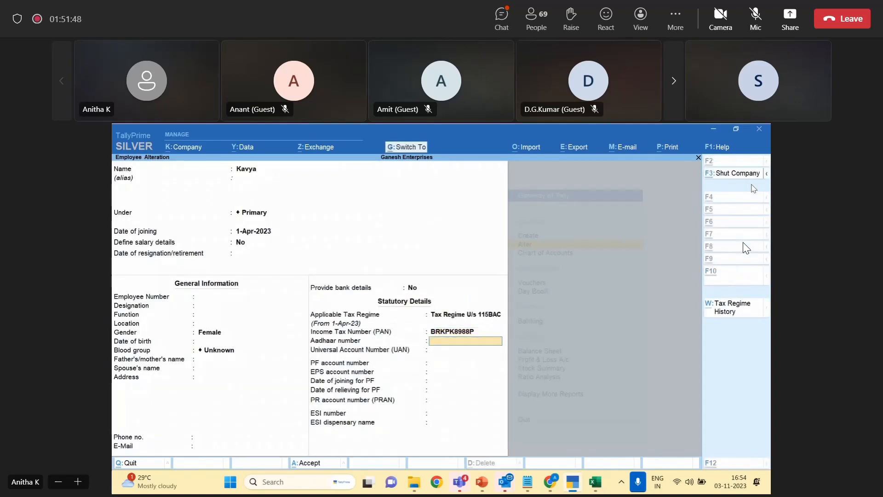
{"action": "key", "text": "ctrl+a"}
{"action": "key", "text": "Escape"}
{"action": "key", "text": "Escape"}
Go to the Income Tax reports within the statutory payroll reports.
{"action": "key", "text": "d"}
{"action": "key", "text": "y"}
{"action": "key", "text": "Down"}
{"action": "key", "text": "Return"}
{"action": "key", "text": "Down"}
{"action": "key", "text": "Down"}
{"action": "key", "text": "Down"}
{"action": "key", "text": "Down"}
{"action": "key", "text": "Down"}
{"action": "key", "text": "Return"}
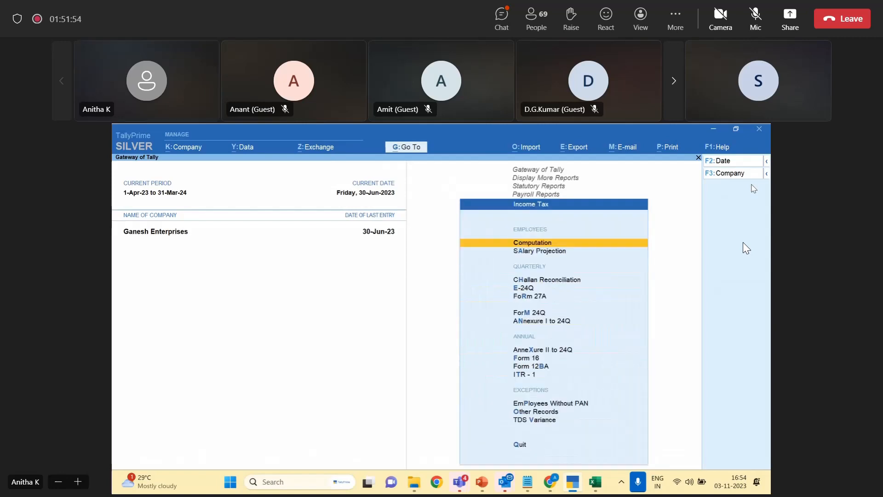
Examine the second employee's income tax computation under the new regime, from Gross Salary down to Gross Total Income.
{"action": "key", "text": "Return"}
{"action": "key", "text": "Down"}
{"action": "key", "text": "Return"}
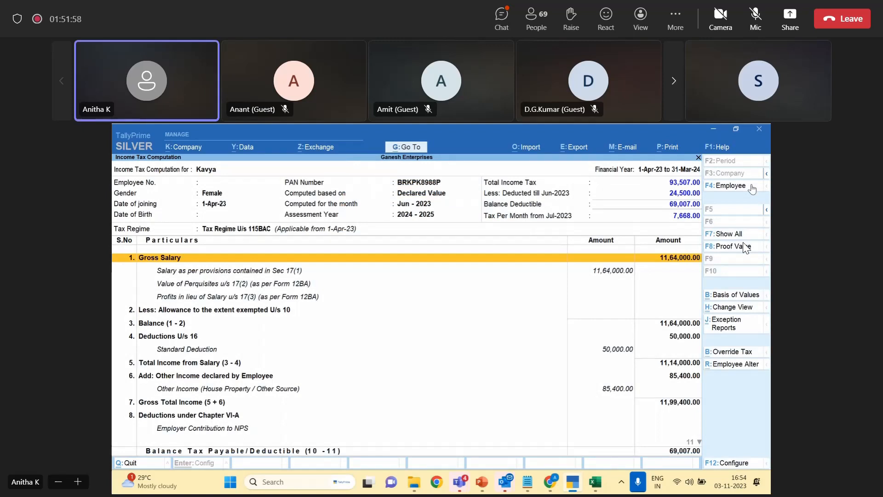
{"action": "key", "text": "Down"}
{"action": "key", "text": "Down"}
{"action": "key", "text": "Down"}
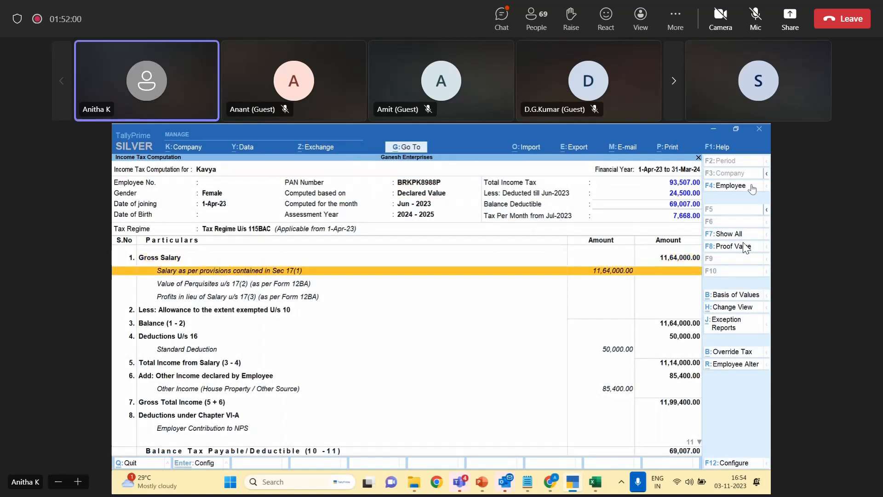
{"action": "key", "text": "Down"}
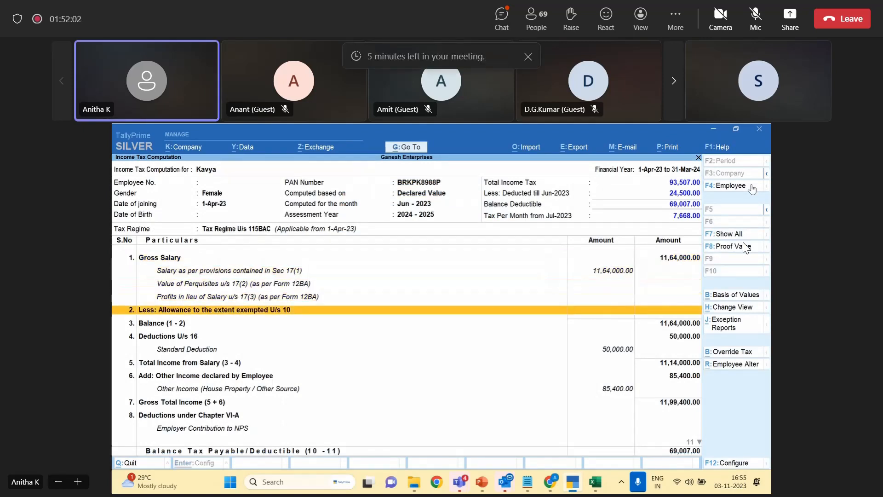
{"action": "key", "text": "Down"}
{"action": "key", "text": "Down"}
{"action": "key", "text": "Down"}
{"action": "key", "text": "Down"}
{"action": "key", "text": "Down"}
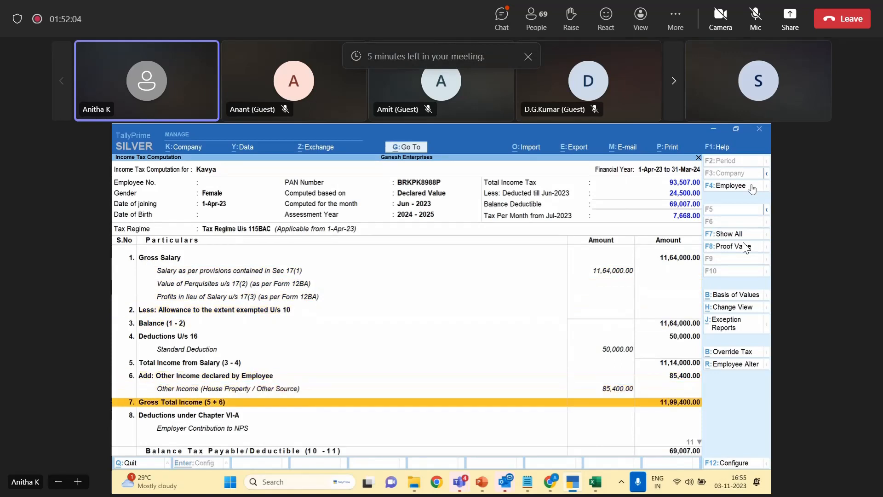
Review the second employee's computation from Total Income chargeable to Tax back up to Gross Salary.
{"action": "key", "text": "Down"}
{"action": "key", "text": "Up"}
{"action": "key", "text": "Up"}
{"action": "key", "text": "Up"}
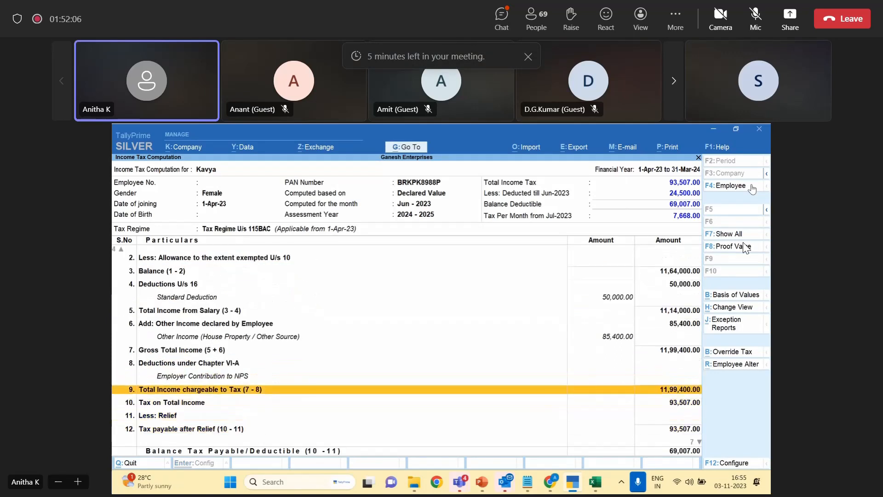
{"action": "key", "text": "Up"}
{"action": "key", "text": "Up"}
{"action": "key", "text": "Up"}
{"action": "key", "text": "Up"}
{"action": "key", "text": "Up"}
{"action": "key", "text": "Up"}
{"action": "key", "text": "Up"}
{"action": "key", "text": "Up"}
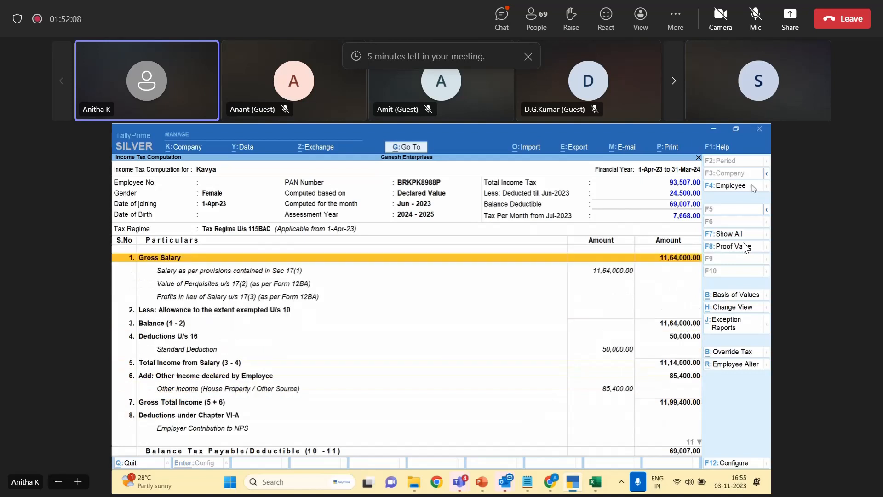
Examine the computation rows from Gross Salary through Deductions U/s 16 to Advance tax declared by employee, and return to Gross Salary.
{"action": "key", "text": "Down"}
{"action": "key", "text": "Down"}
{"action": "key", "text": "Down"}
{"action": "key", "text": "Down"}
{"action": "key", "text": "Down"}
{"action": "key", "text": "Down"}
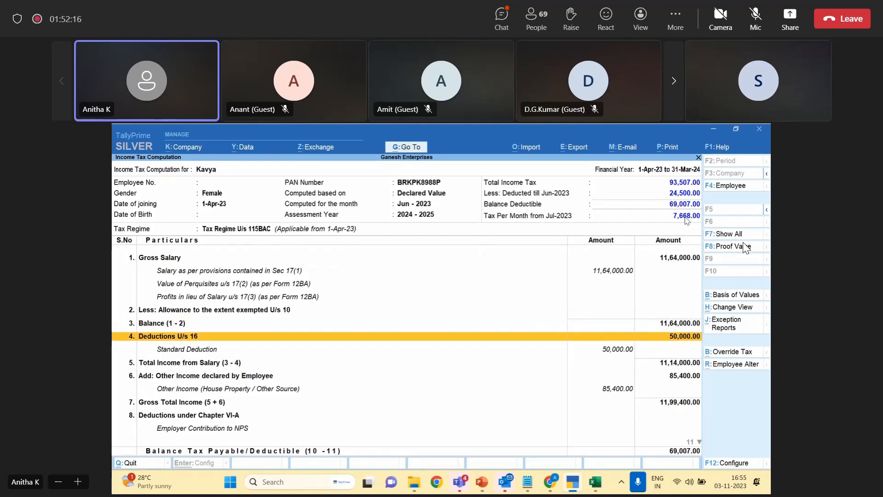
{"action": "key", "text": "Down"}
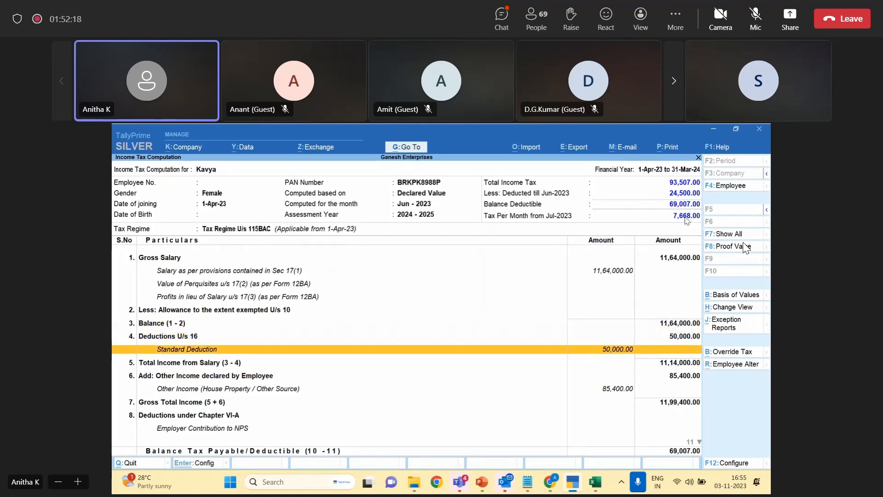
{"action": "key", "text": "Down"}
{"action": "key", "text": "Down"}
{"action": "key", "text": "Down"}
{"action": "key", "text": "Down"}
{"action": "key", "text": "Down"}
{"action": "key", "text": "Down"}
{"action": "key", "text": "Down"}
{"action": "key", "text": "Down"}
{"action": "key", "text": "Down"}
{"action": "key", "text": "Down"}
{"action": "key", "text": "Down"}
{"action": "key", "text": "Down"}
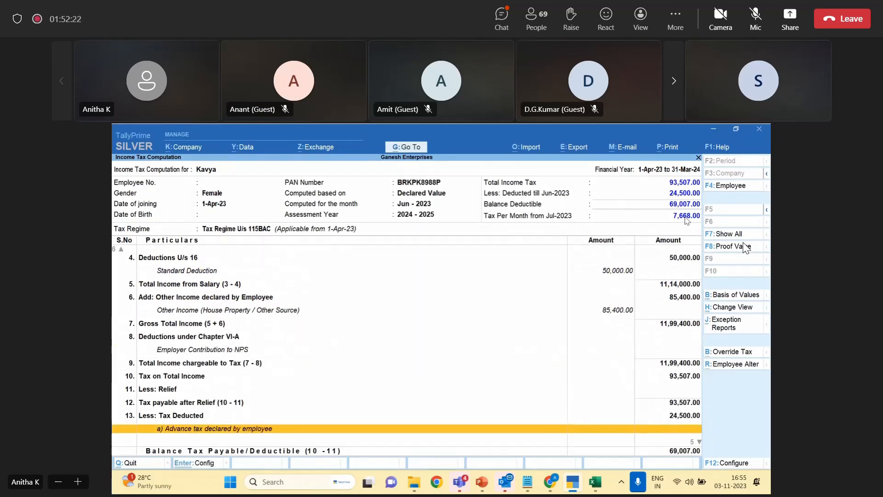
{"action": "key", "text": "Up"}
{"action": "key", "text": "Up"}
{"action": "key", "text": "Up"}
{"action": "key", "text": "Up"}
{"action": "key", "text": "Up"}
{"action": "key", "text": "Up"}
{"action": "key", "text": "Up"}
{"action": "key", "text": "Up"}
{"action": "key", "text": "Up"}
{"action": "key", "text": "Up"}
{"action": "key", "text": "Up"}
{"action": "key", "text": "Up"}
{"action": "key", "text": "Up"}
{"action": "key", "text": "Up"}
{"action": "key", "text": "Up"}
{"action": "key", "text": "Up"}
{"action": "key", "text": "Up"}
{"action": "key", "text": "Up"}
{"action": "key", "text": "Up"}
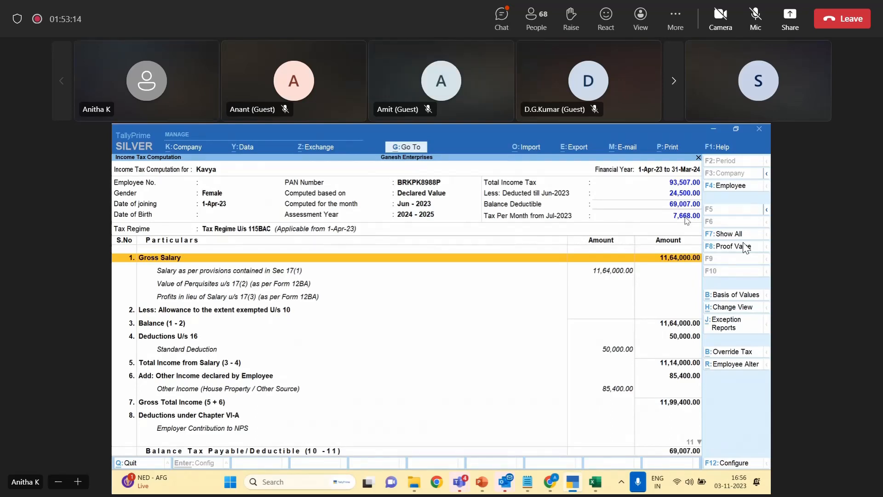
Leave the income tax computation and the statutory reports, returning to Display More Reports.
{"action": "key", "text": "F4"}
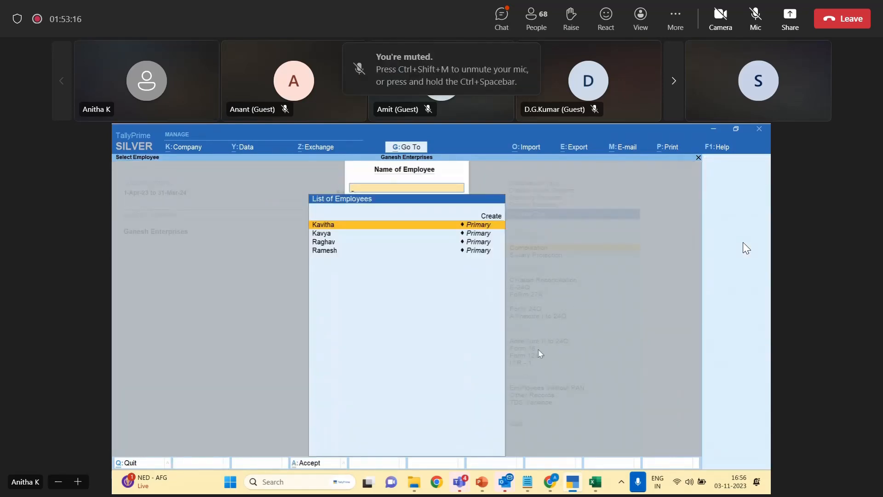
{"action": "key", "text": "Escape"}
{"action": "key", "text": "Escape"}
{"action": "key", "text": "Escape"}
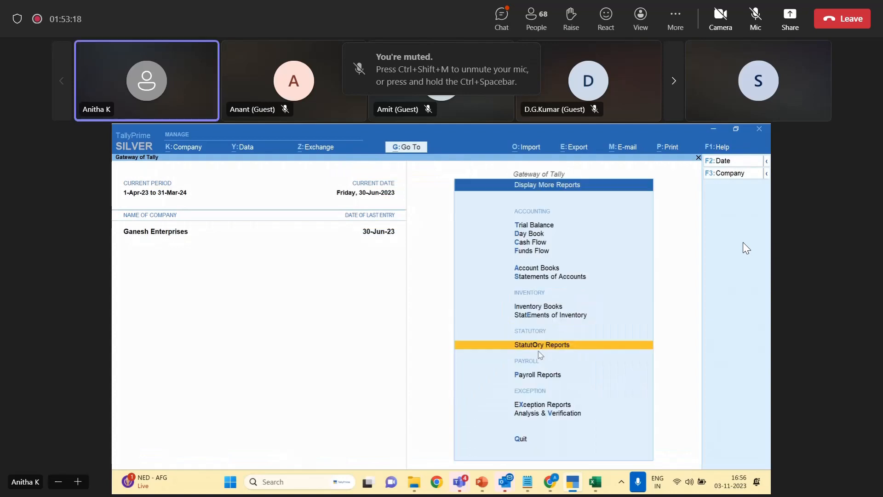
Switch to the Microsoft Teams meeting window and check the meeting chat, followed by the participants list.
{"action": "left_click", "coordinate": [459, 481]}
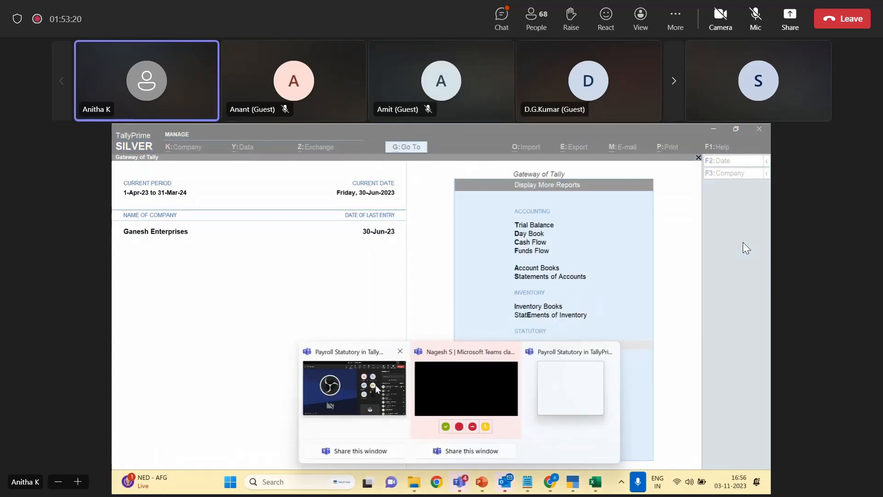
{"action": "left_click", "coordinate": [377, 389]}
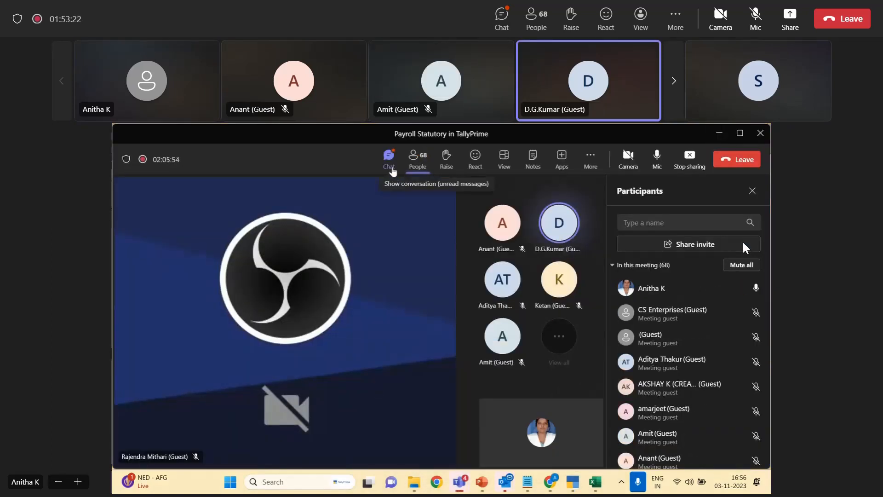
{"action": "left_click", "coordinate": [392, 171]}
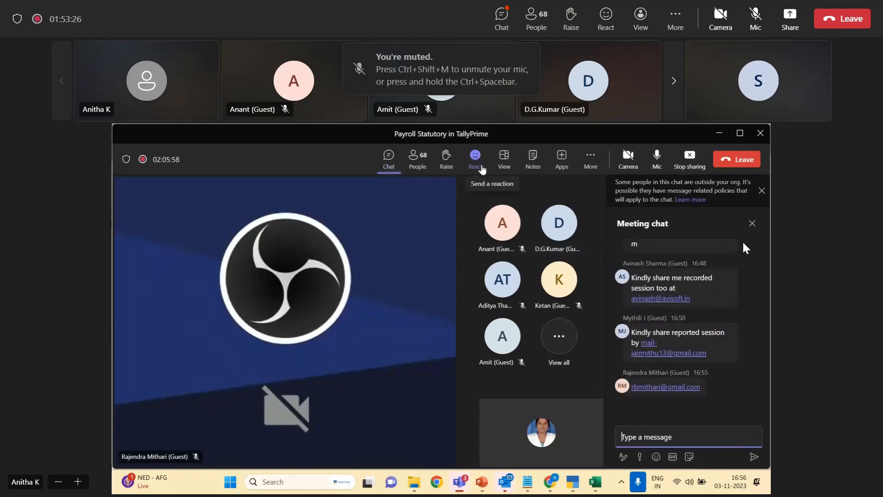
{"action": "left_click", "coordinate": [428, 165]}
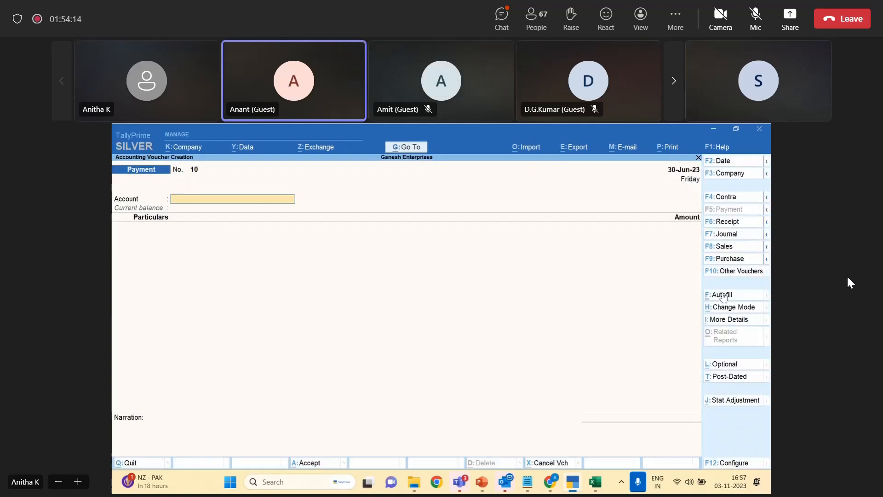
Change the voucher type from Payment to Attendance.
{"action": "left_click", "coordinate": [723, 297]}
{"action": "key", "text": "Escape"}
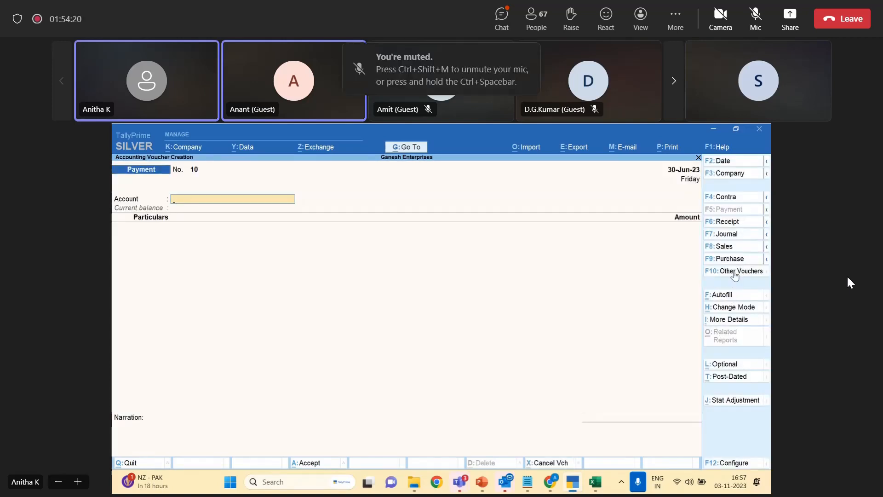
{"action": "left_click", "coordinate": [735, 271]}
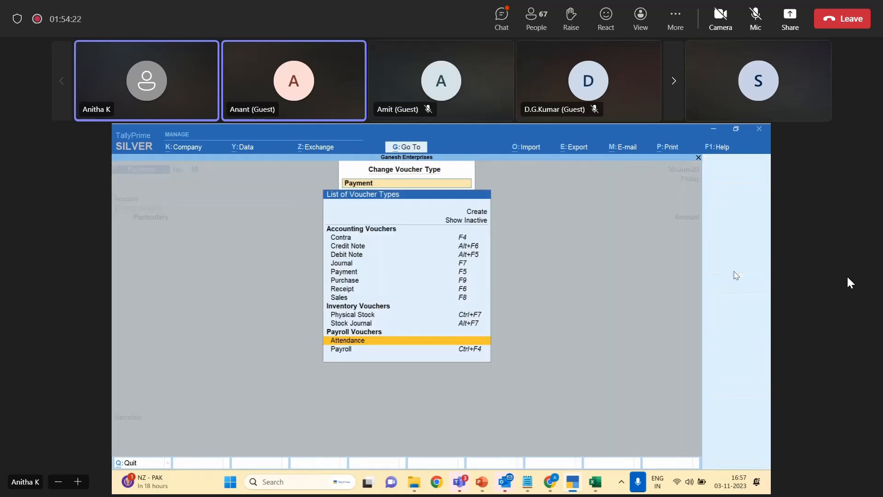
{"action": "key", "text": "Return"}
Enter the second employee in the attendance voucher with the Present attendance type.
{"action": "key", "text": "Down"}
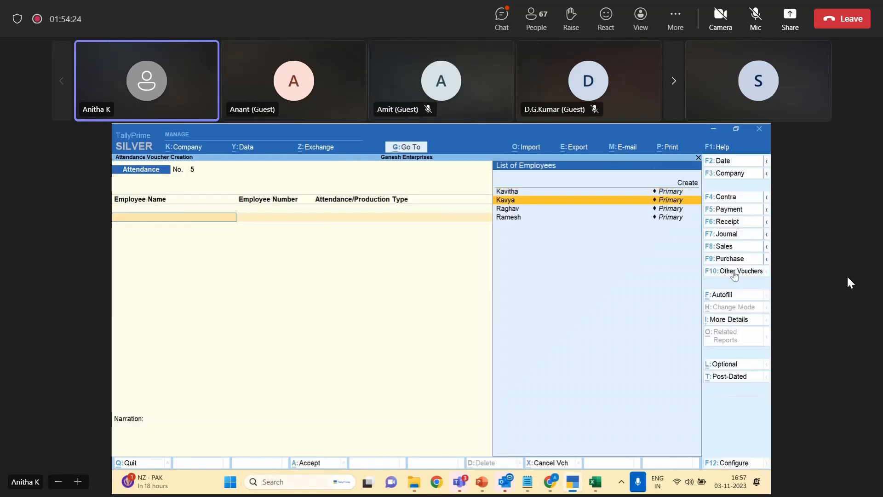
{"action": "key", "text": "Return"}
{"action": "key", "text": "Down"}
{"action": "key", "text": "Down"}
{"action": "key", "text": "Down"}
{"action": "key", "text": "Return"}
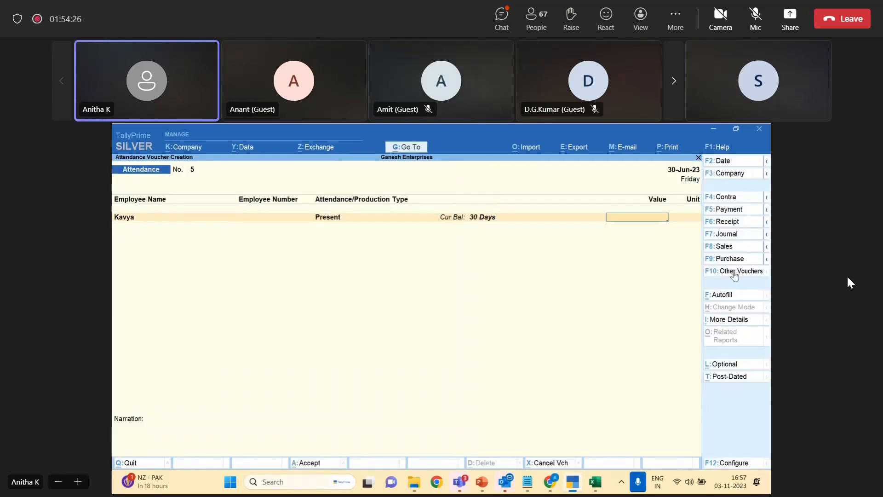
{"action": "key", "text": "Return"}
Add a second attendance line for the same employee with the EL type and a value of 2 days.
{"action": "key", "text": "Down"}
{"action": "key", "text": "Down"}
{"action": "key", "text": "Up"}
{"action": "key", "text": "Down"}
{"action": "key", "text": "Return"}
{"action": "key", "text": "Down"}
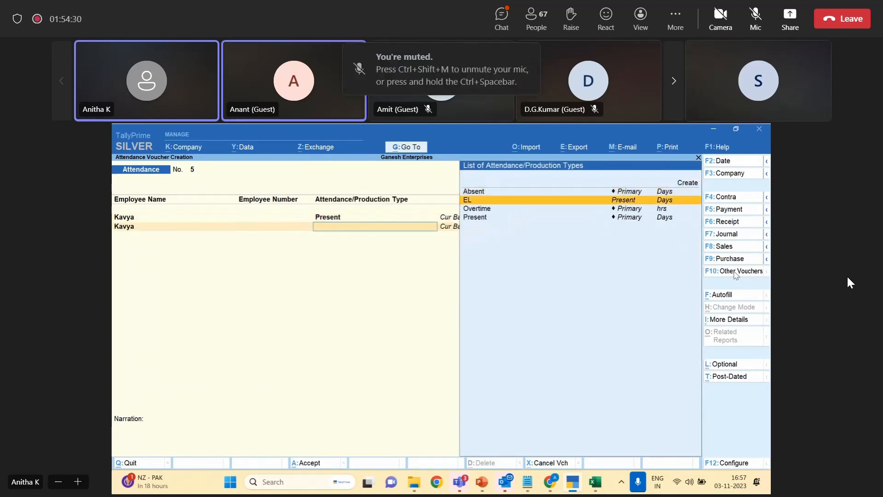
{"action": "key", "text": "Return"}
{"action": "type", "text": "2"}
{"action": "key", "text": "Return"}
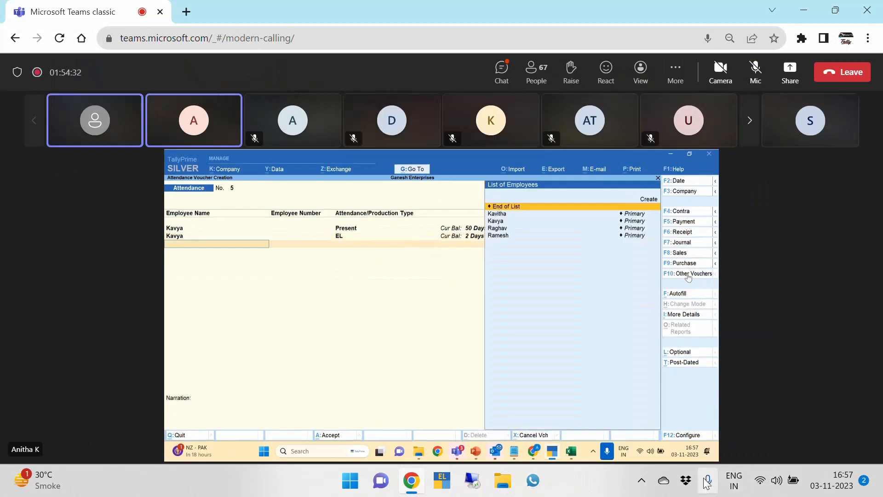
{"action": "left_click", "coordinate": [643, 480]}
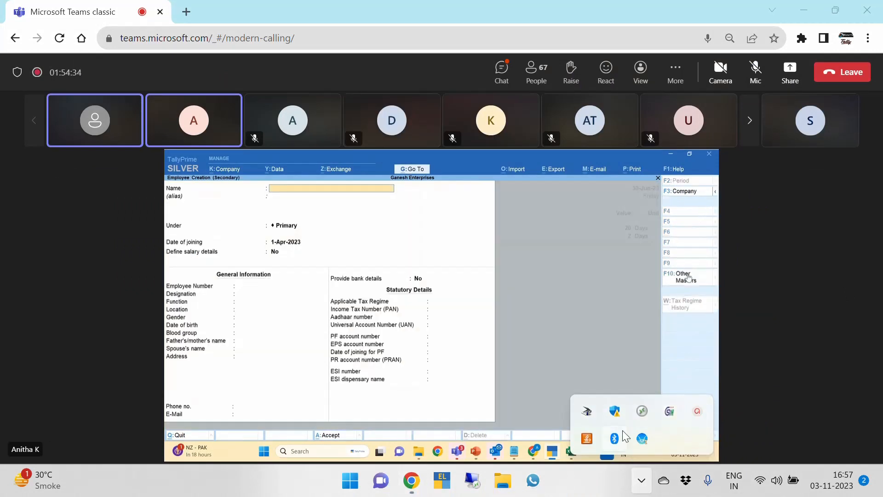
{"action": "left_click", "coordinate": [695, 409]}
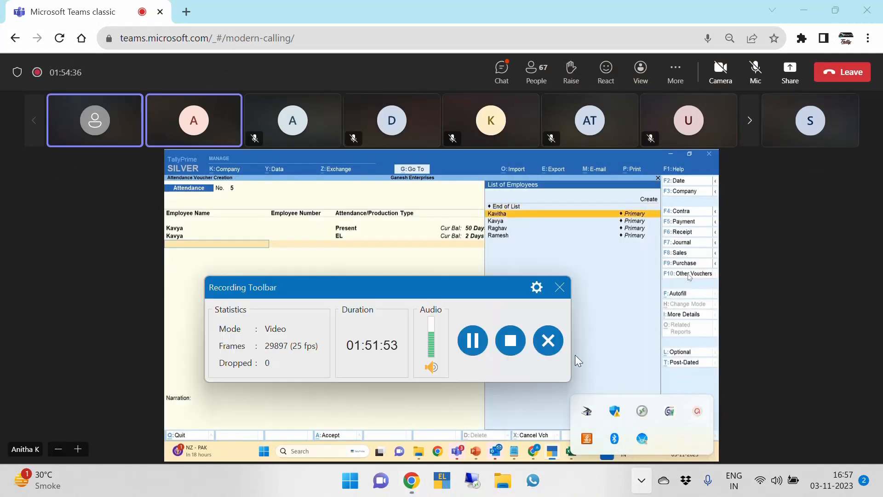